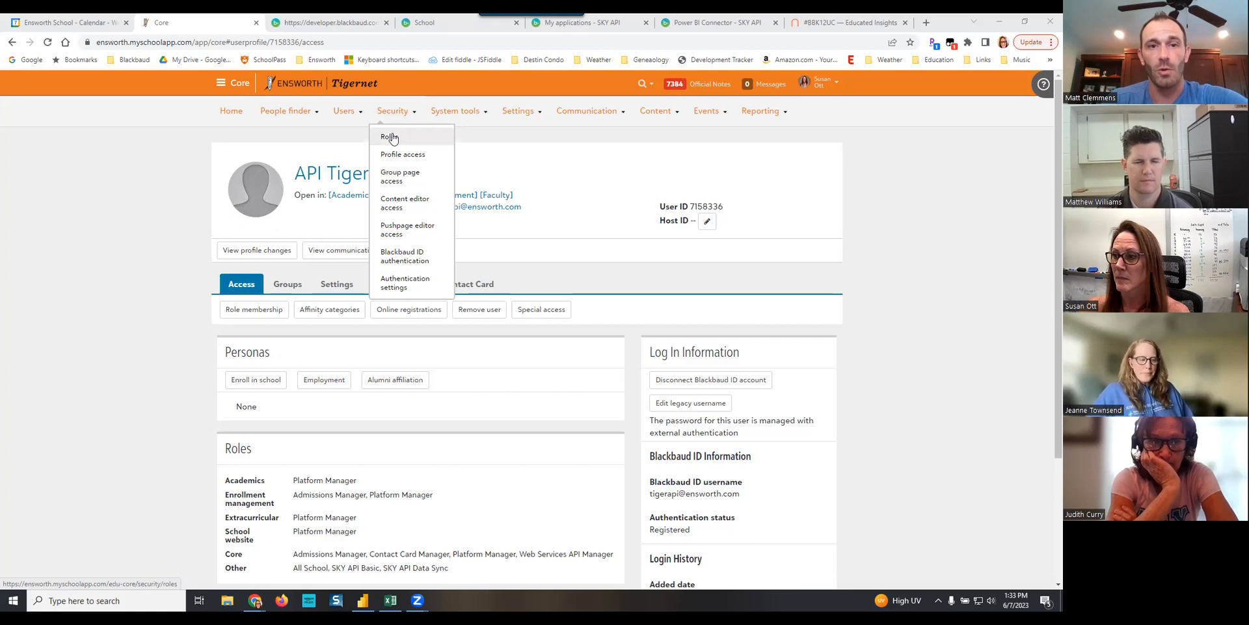
# - Search the security roles for "web" and select the Web Services API Manager role
pyautogui.click(390, 137)
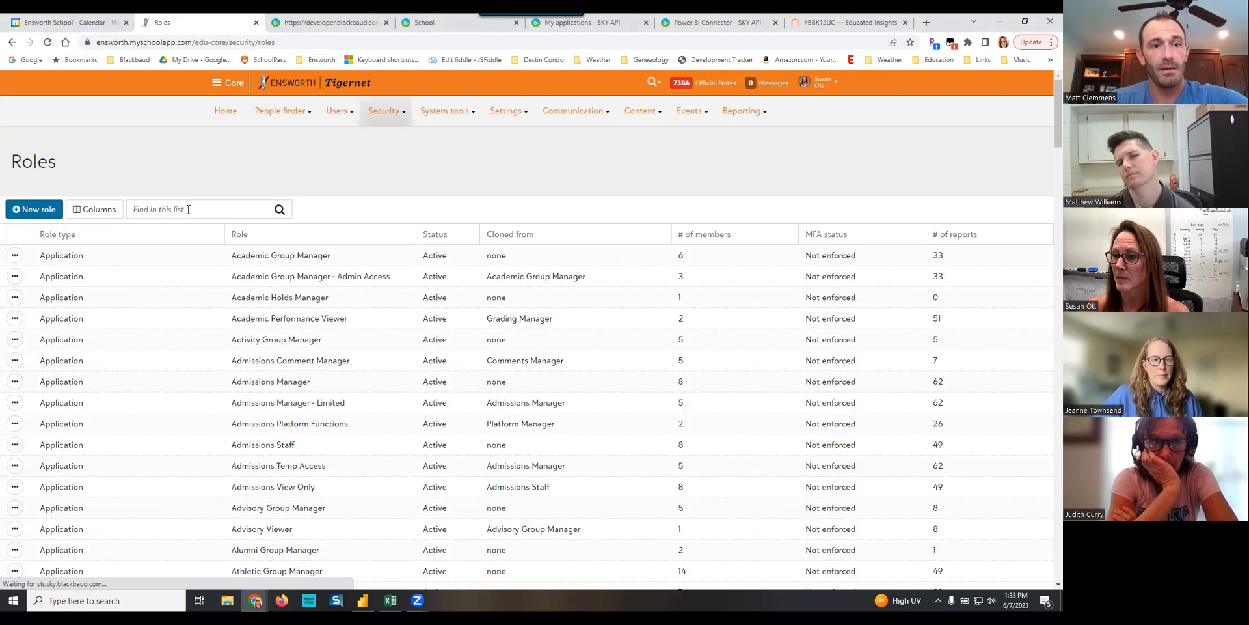
pyautogui.click(188, 208)
pyautogui.write('web')
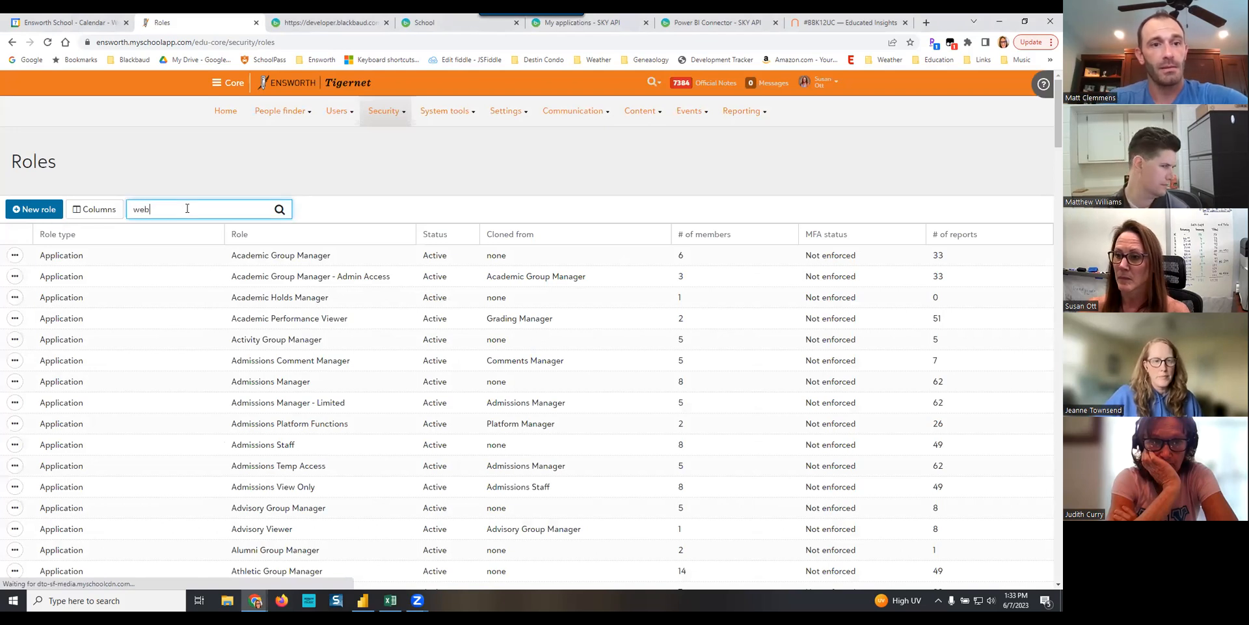
pyautogui.press('Return')
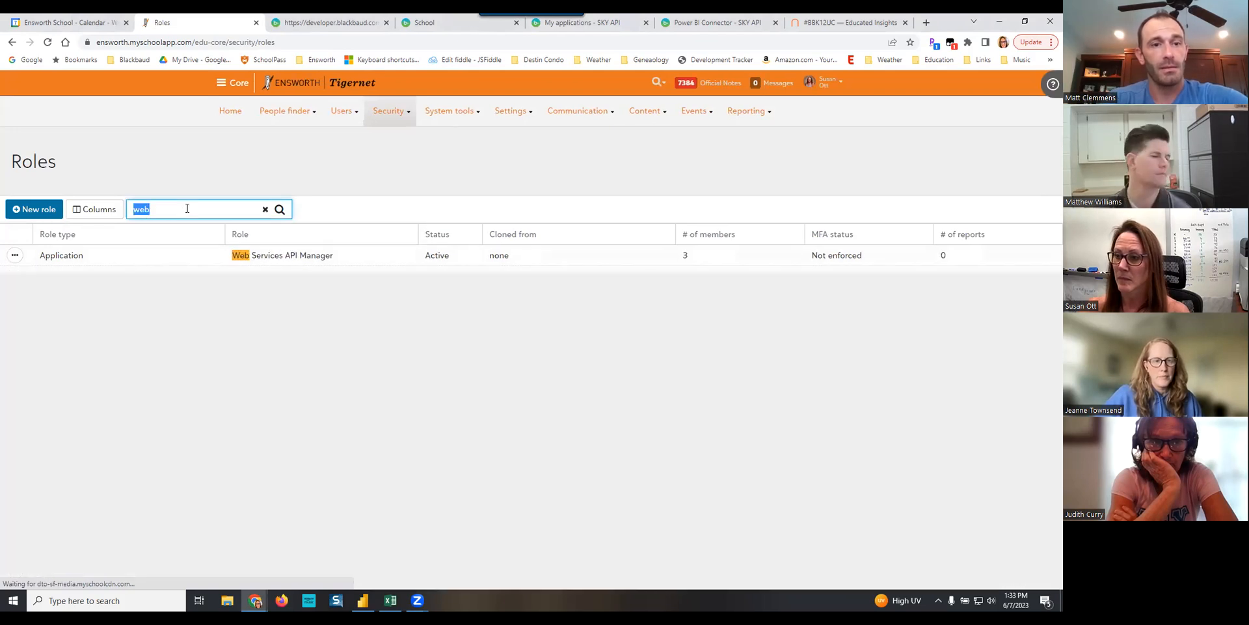
pyautogui.click(306, 260)
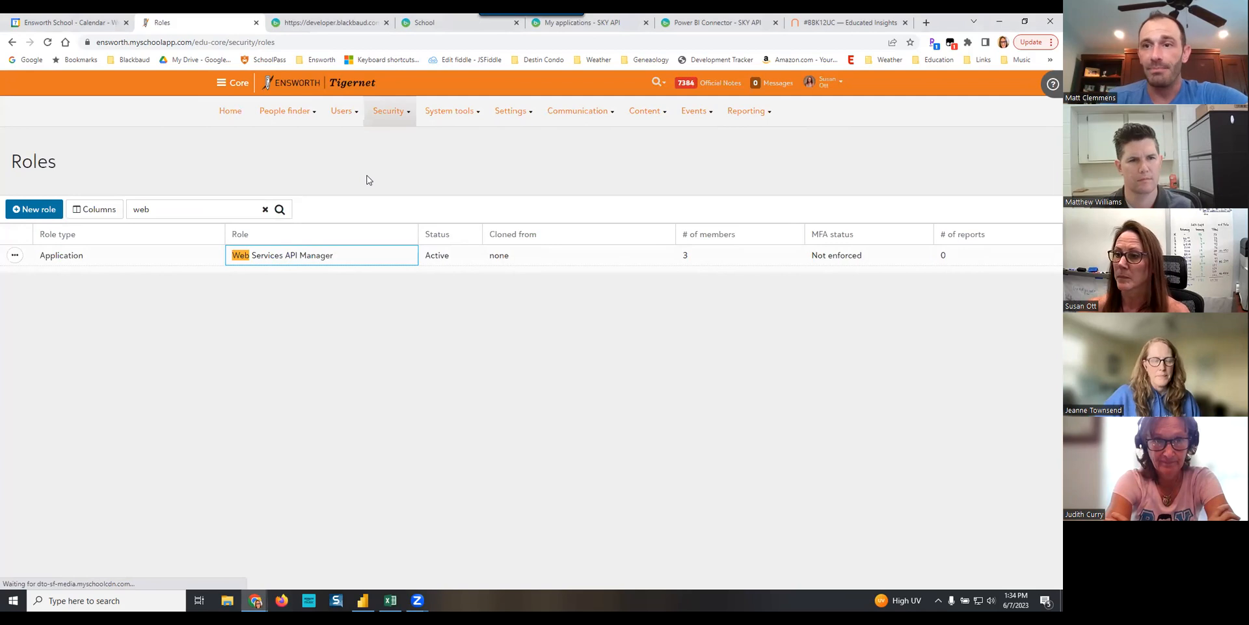
# - Add a new user from the Core dashboard with first name PBI and last name Data
pyautogui.click(230, 116)
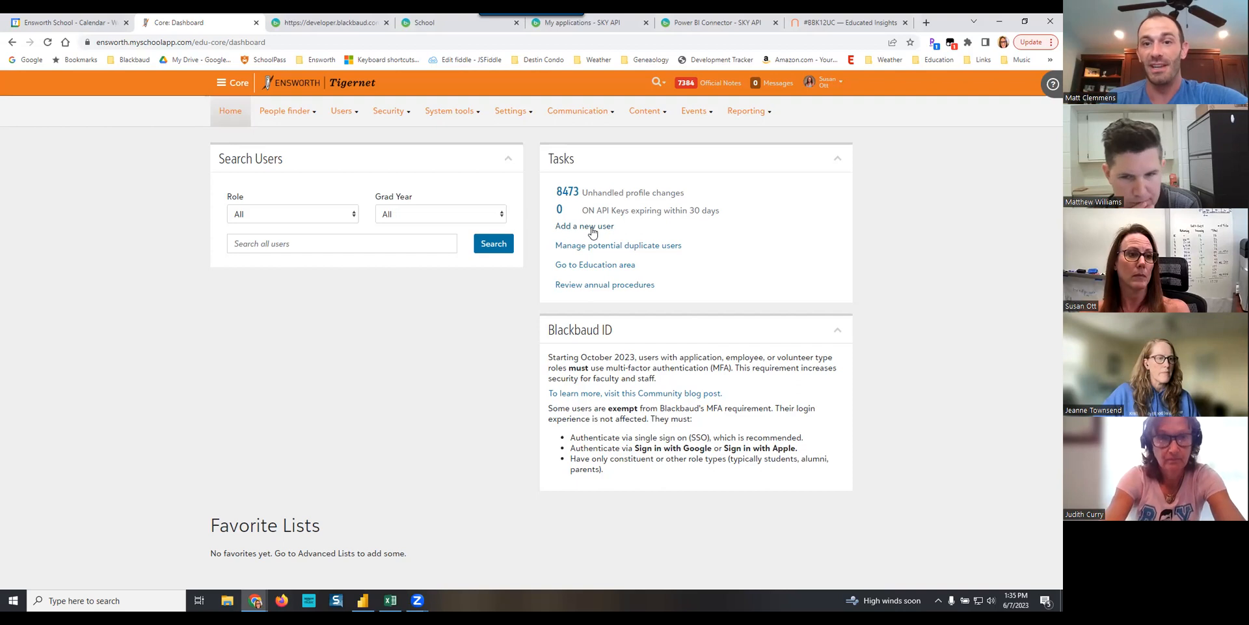
pyautogui.click(592, 229)
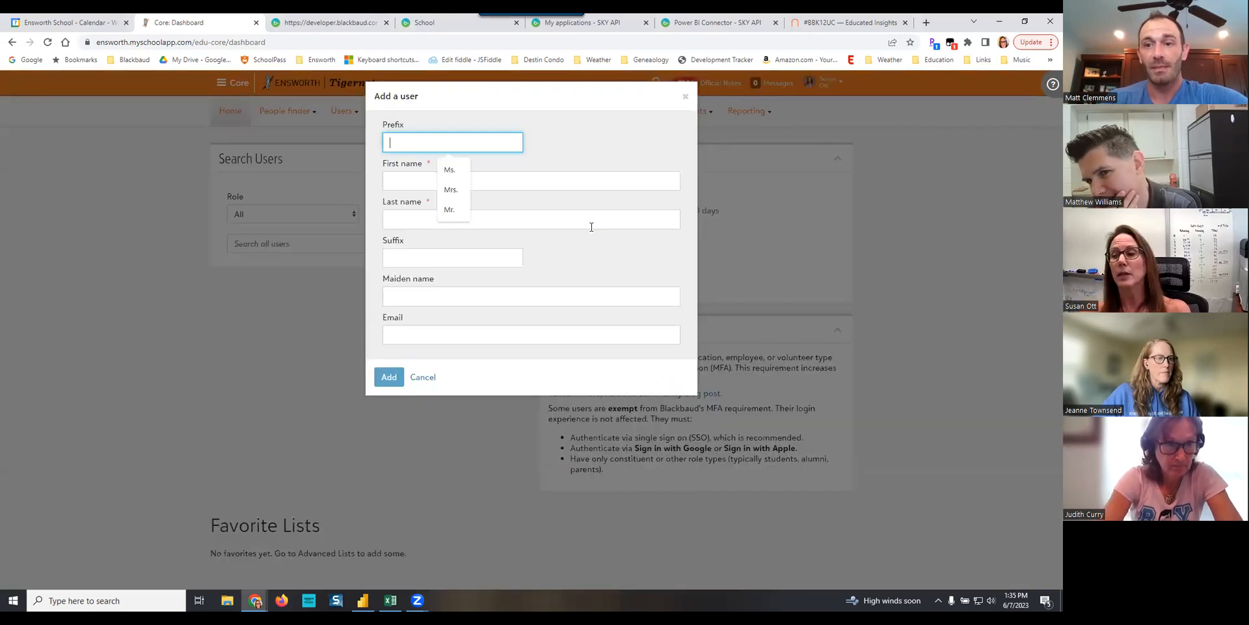
pyautogui.click(417, 180)
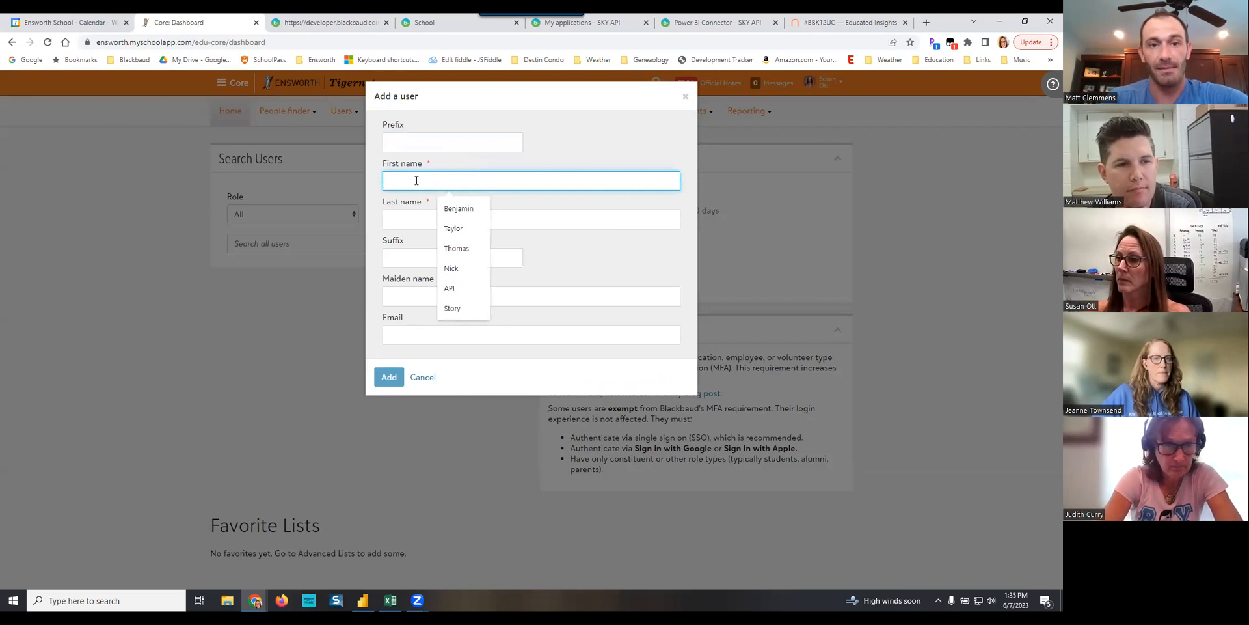
pyautogui.write('PBI')
pyautogui.press('Tab')
pyautogui.write('Data')
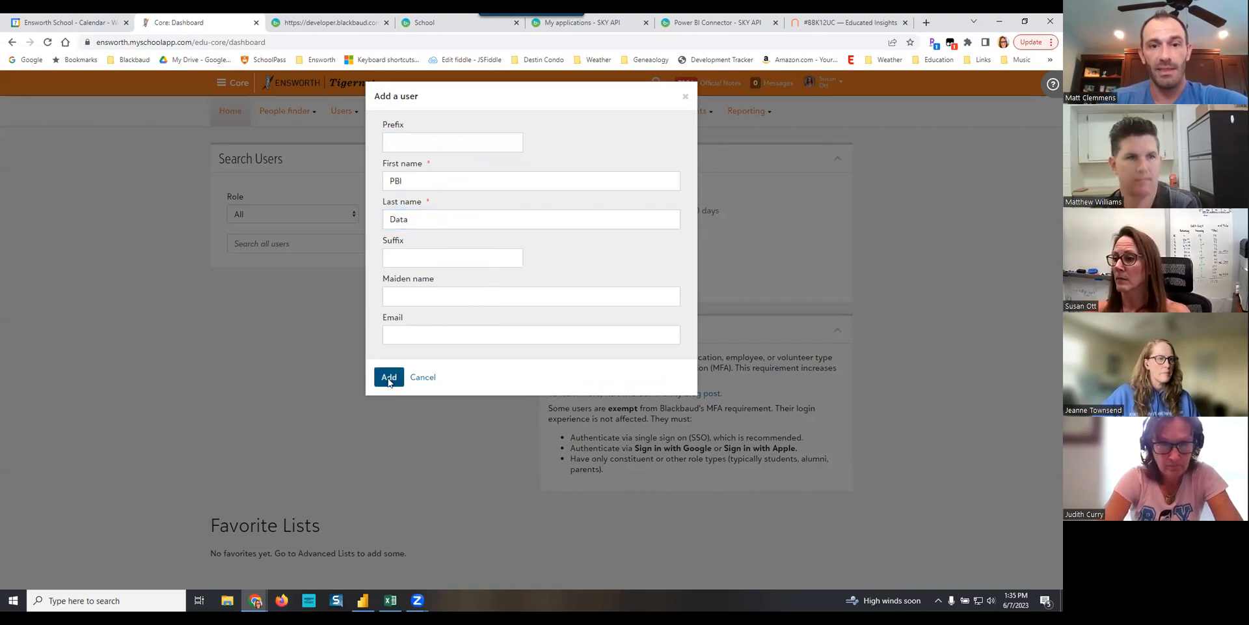
pyautogui.click(388, 378)
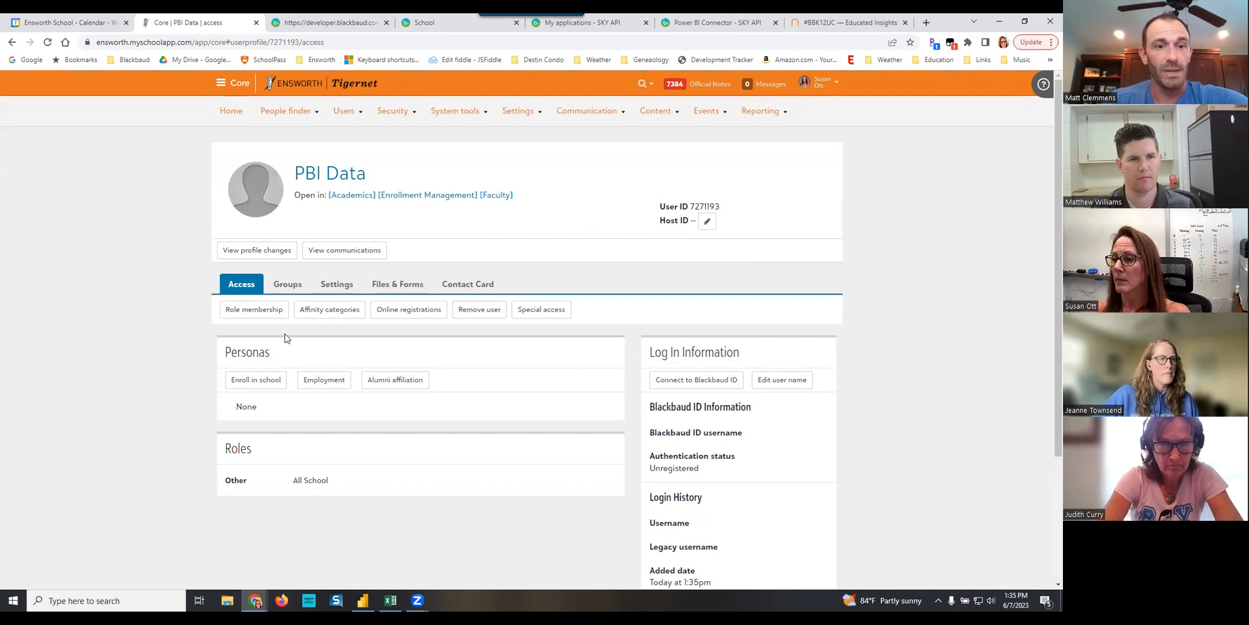
# - Assign the Web Services API Manager role to the PBI Data user and save the role membership
pyautogui.click(255, 310)
pyautogui.click(824, 264)
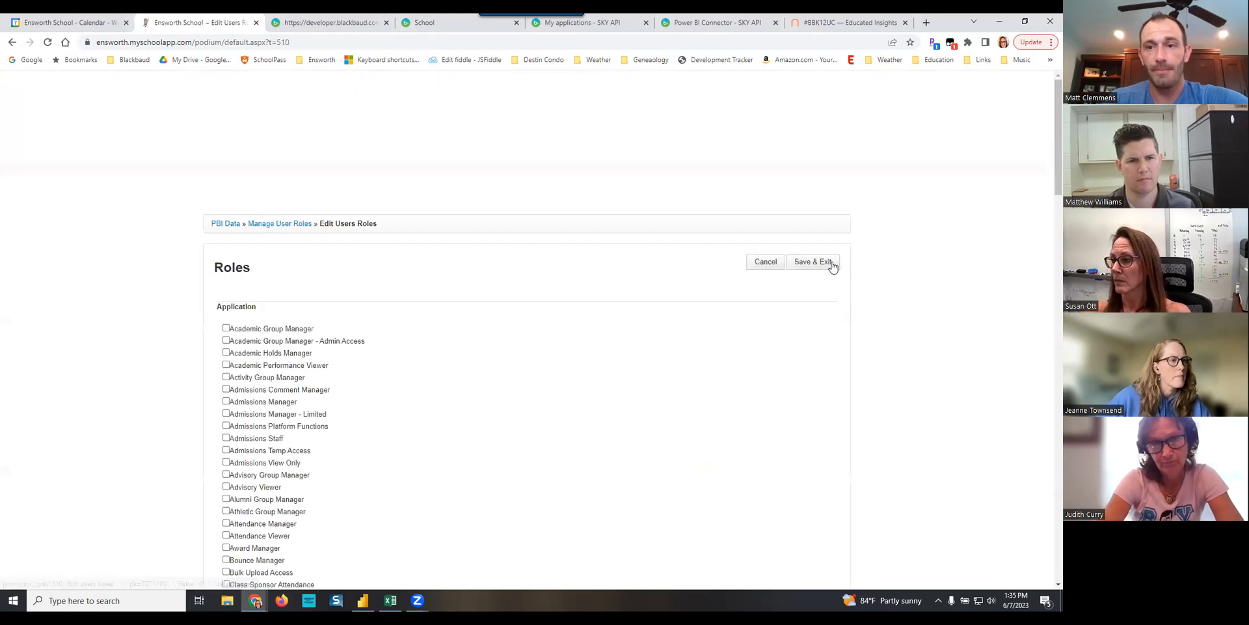
pyautogui.scroll(-15, 580, 393)
pyautogui.scroll(10, 580, 395)
pyautogui.scroll(-3, 580, 395)
pyautogui.click(226, 409)
pyautogui.scroll(10, 585, 281)
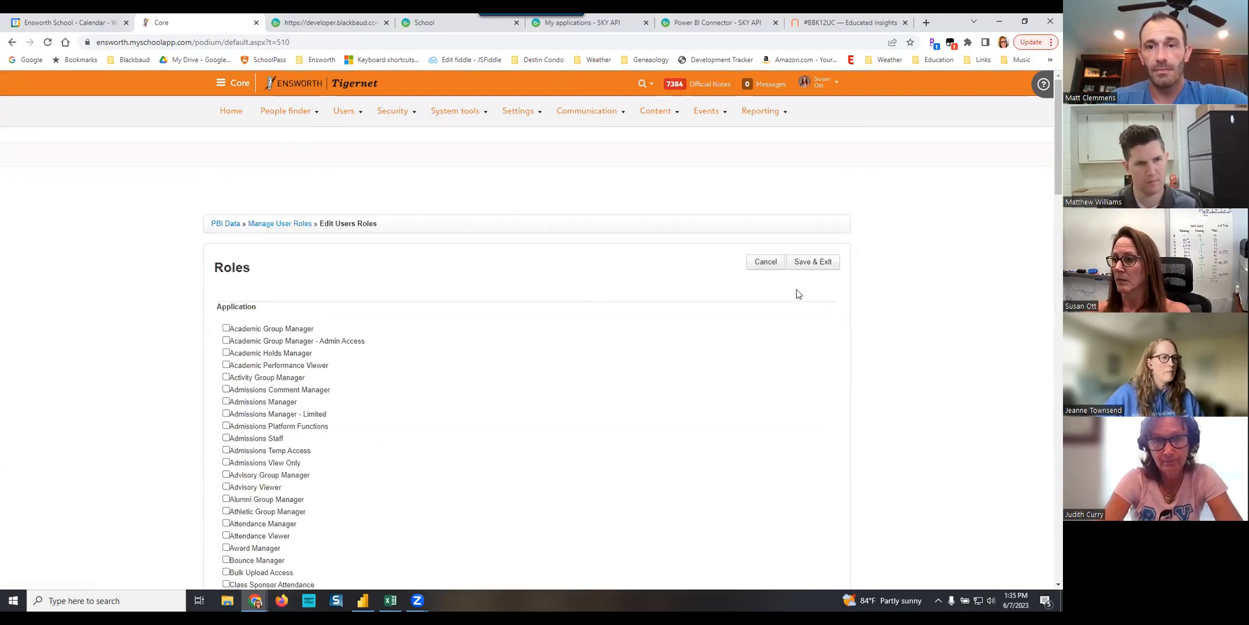
pyautogui.click(818, 263)
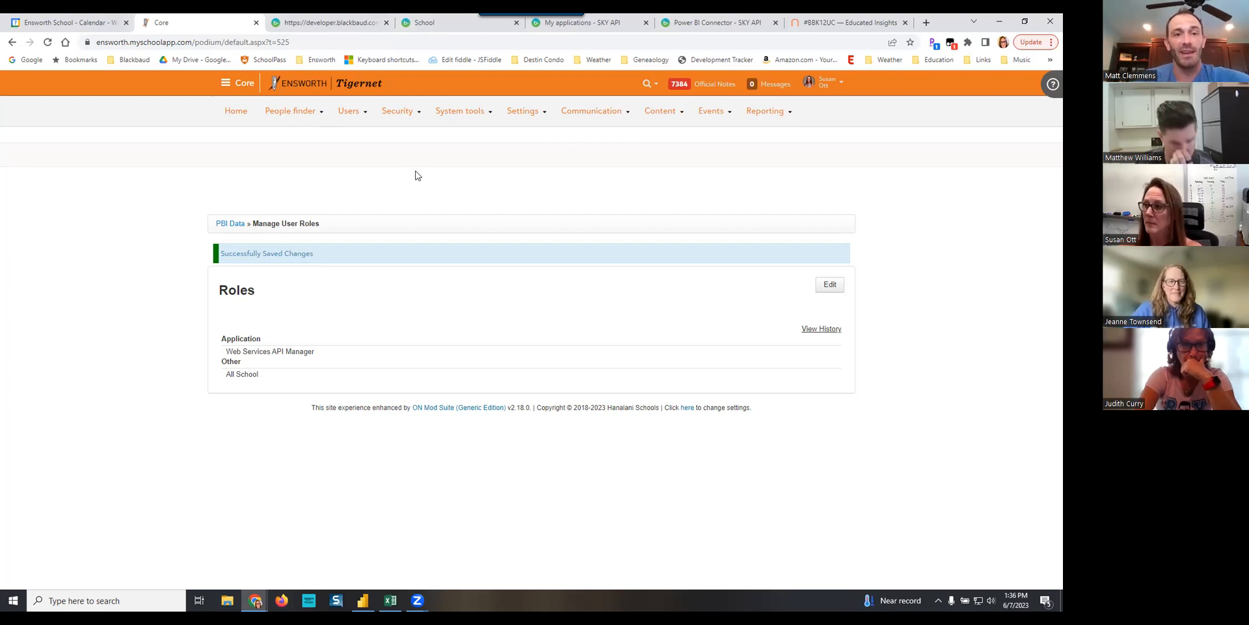
# - Generate an ON API access token for the PBI Data user in the authentication settings
pyautogui.moveTo(440, 115)
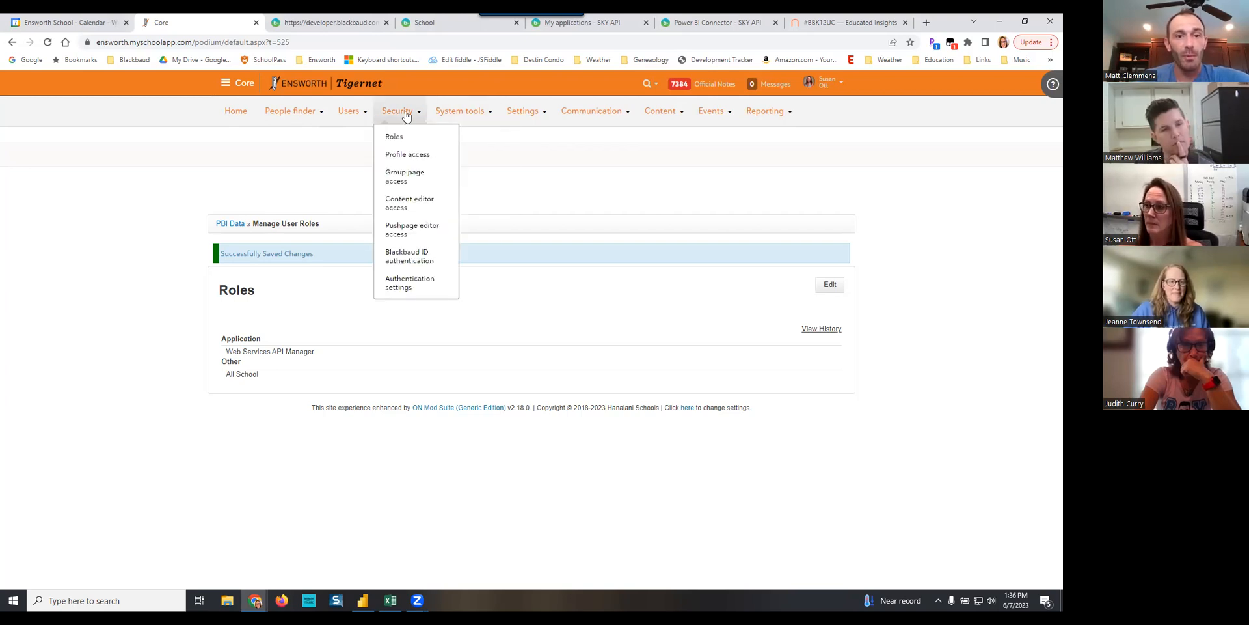
pyautogui.click(409, 284)
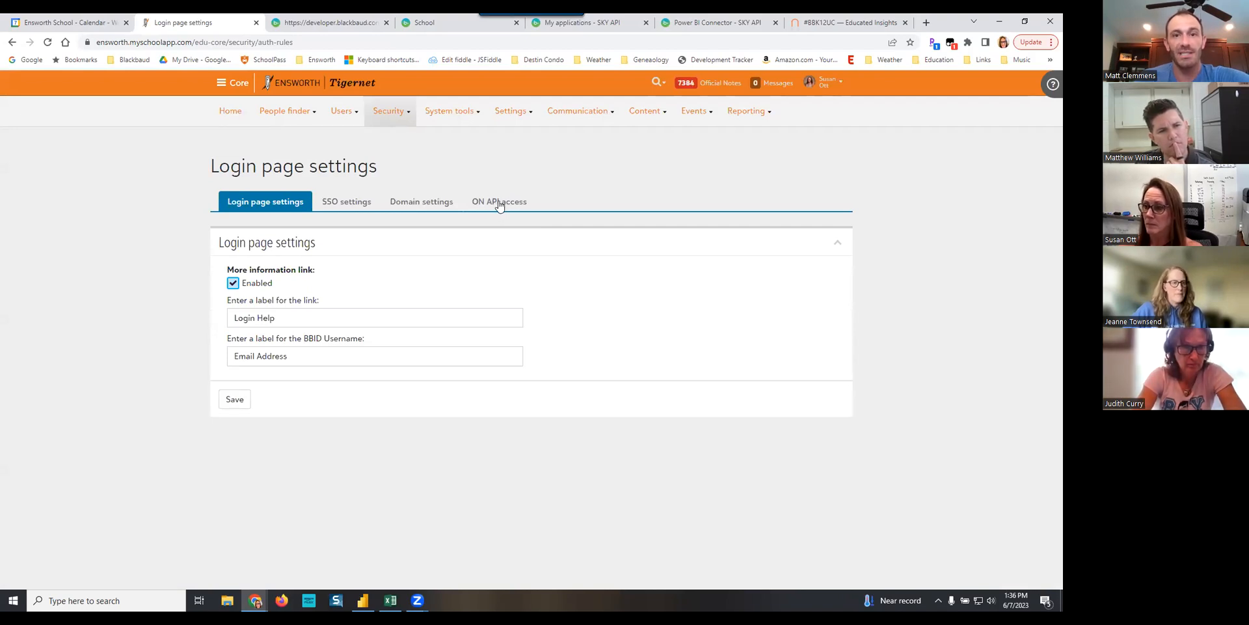
pyautogui.click(497, 202)
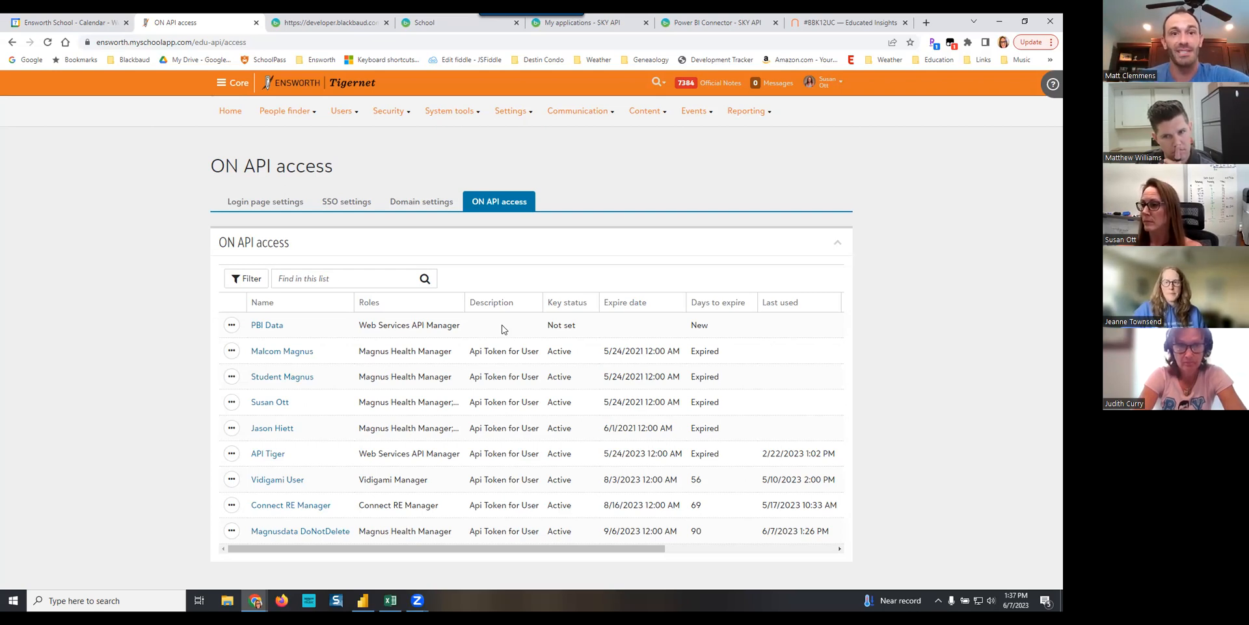
pyautogui.click(232, 326)
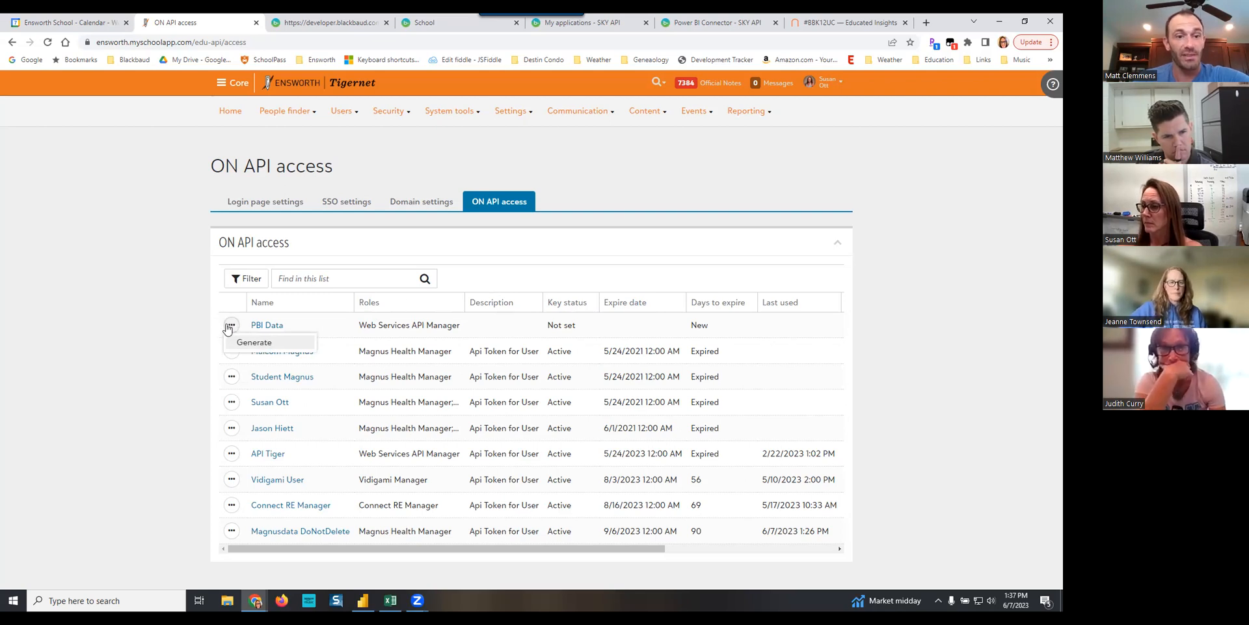
pyautogui.click(259, 345)
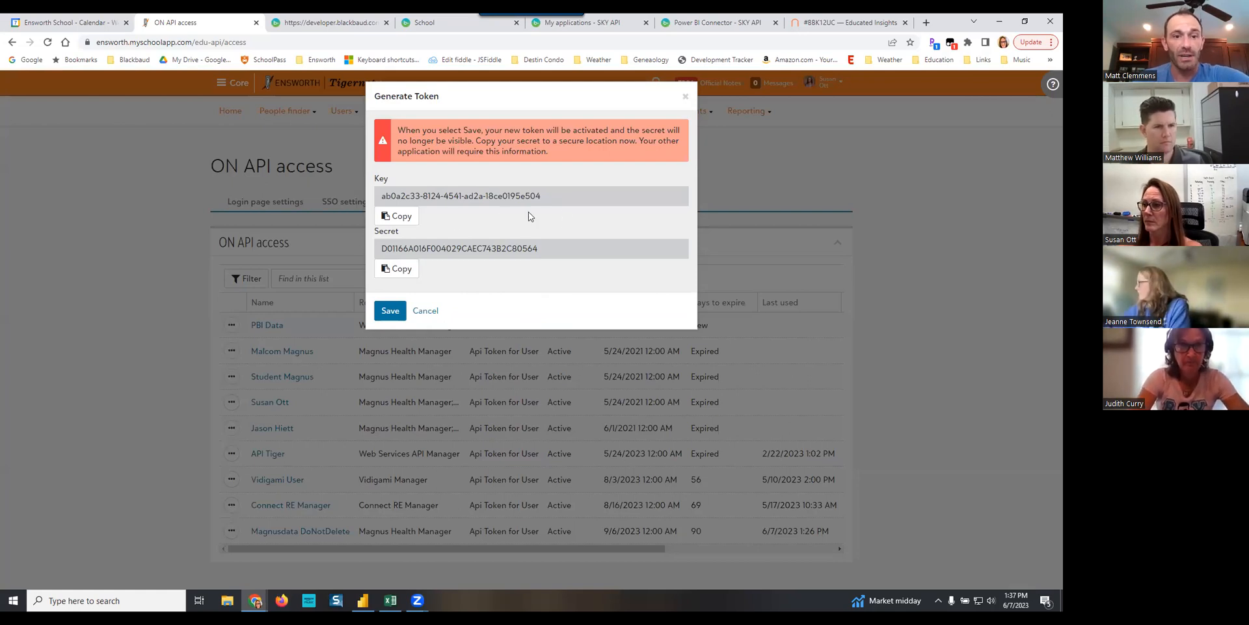
# - Copy the generated API key and create a blank Google Docs document from Google Drive
pyautogui.click(400, 217)
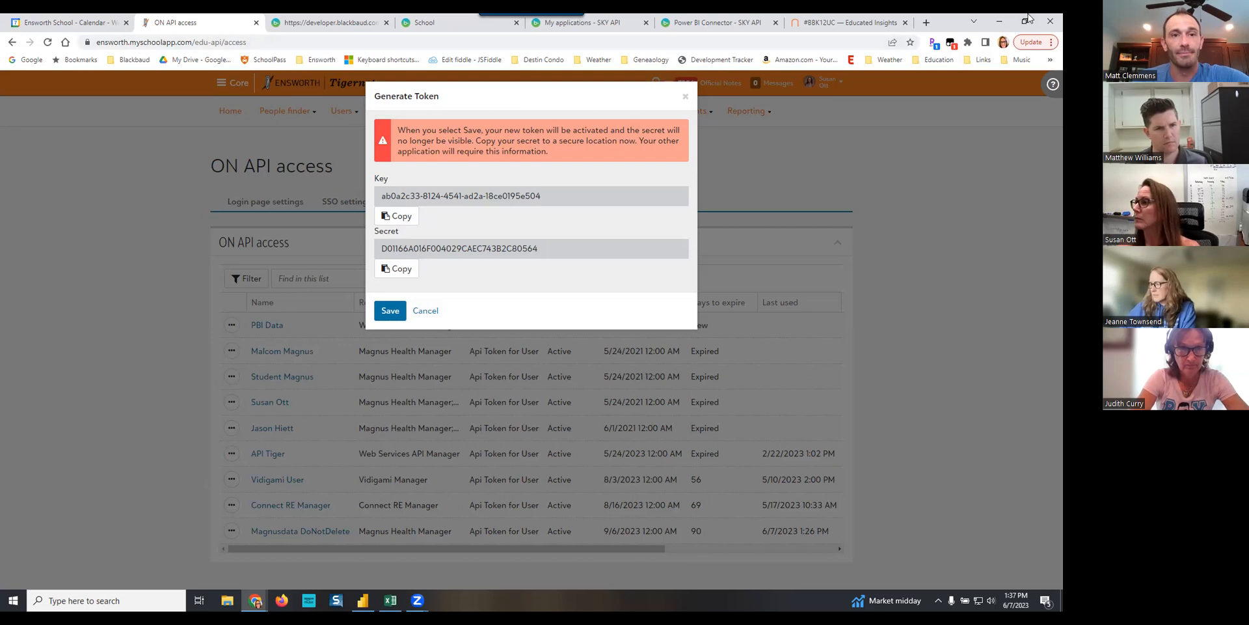
pyautogui.click(927, 23)
pyautogui.click(208, 61)
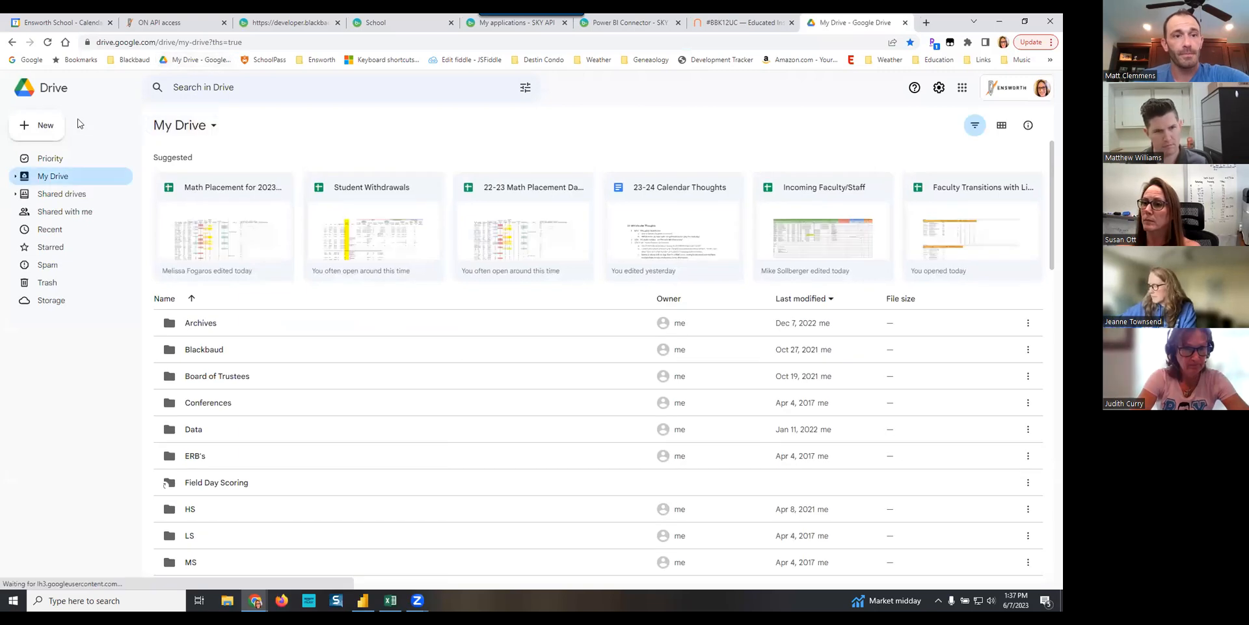
pyautogui.click(51, 128)
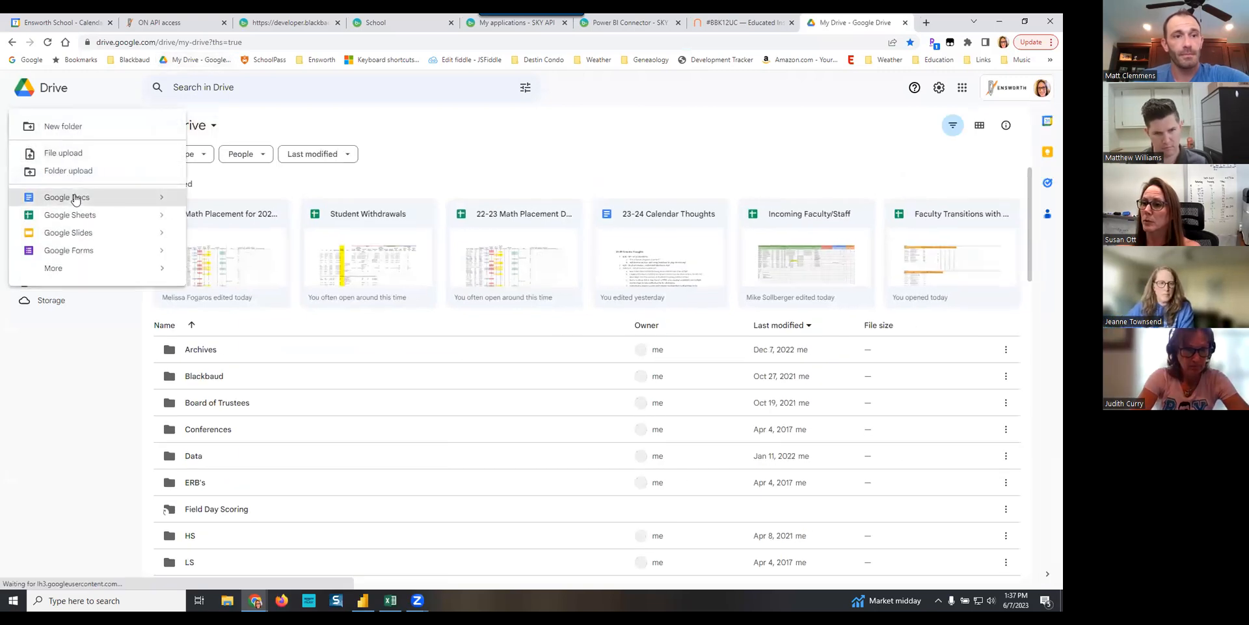
pyautogui.click(100, 198)
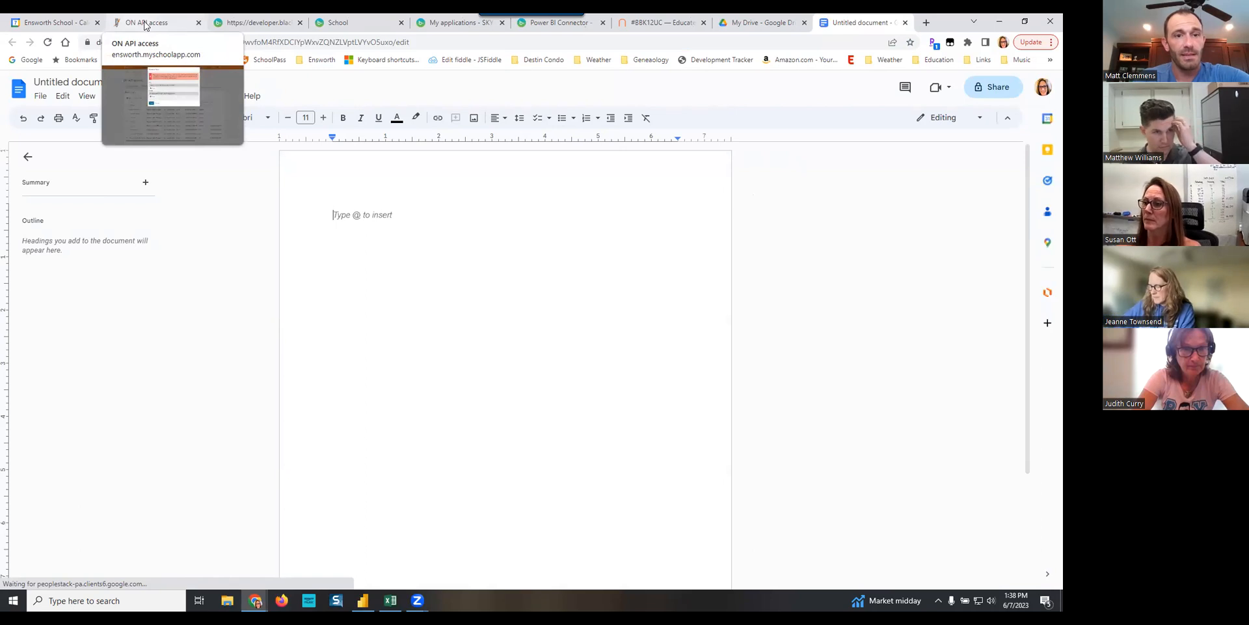
# - Paste the API key after a "Key:" label in the document and add a "Secret:" label on the following line
pyautogui.write('Key:')
pyautogui.hotkey('ctrl', 'v')
pyautogui.press('Return')
pyautogui.write('S')
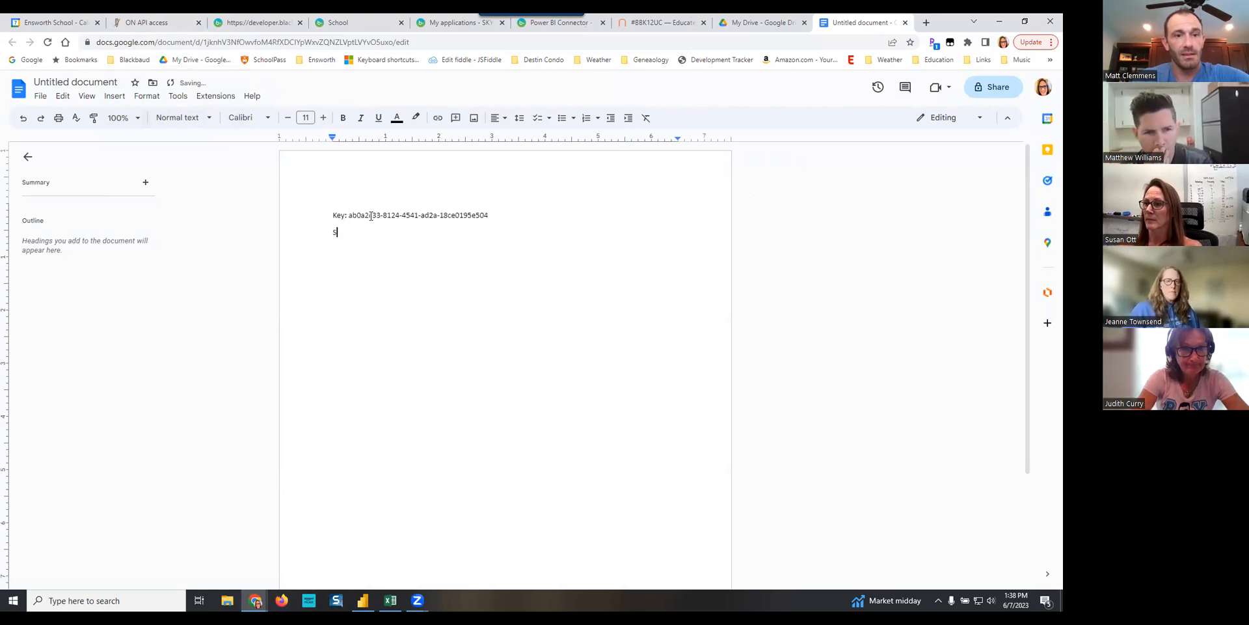
pyautogui.write('ecret:')
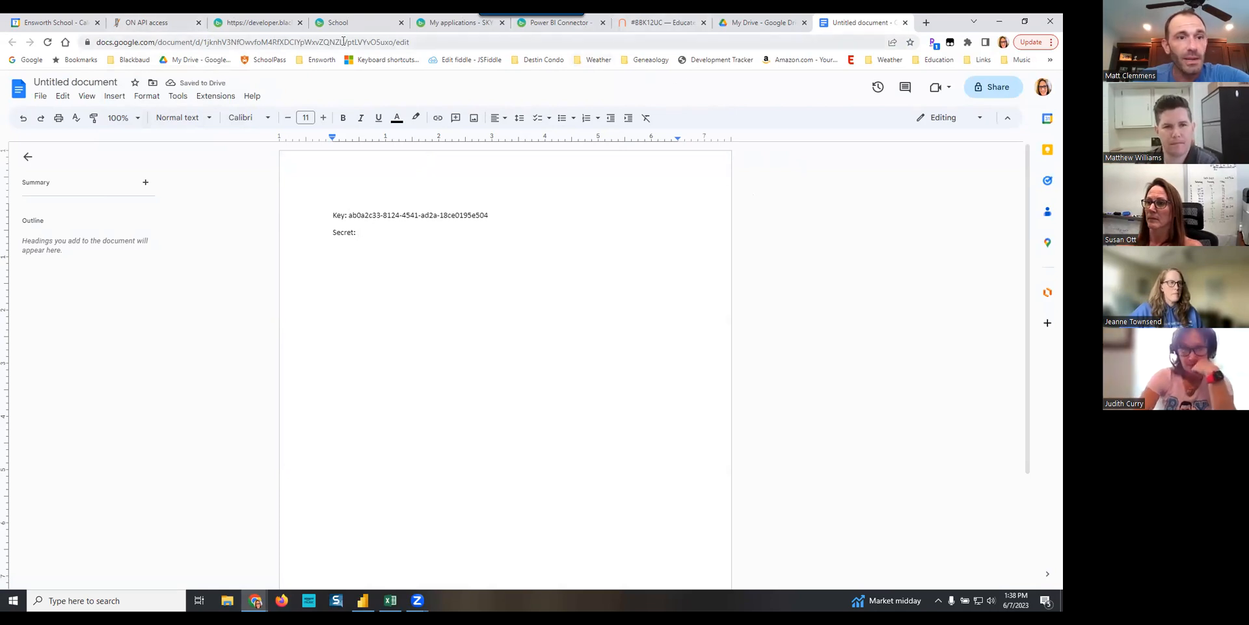
# - Copy the API secret from the Generate Token dialog and paste it after the "Secret:" label in the document
pyautogui.click(132, 26)
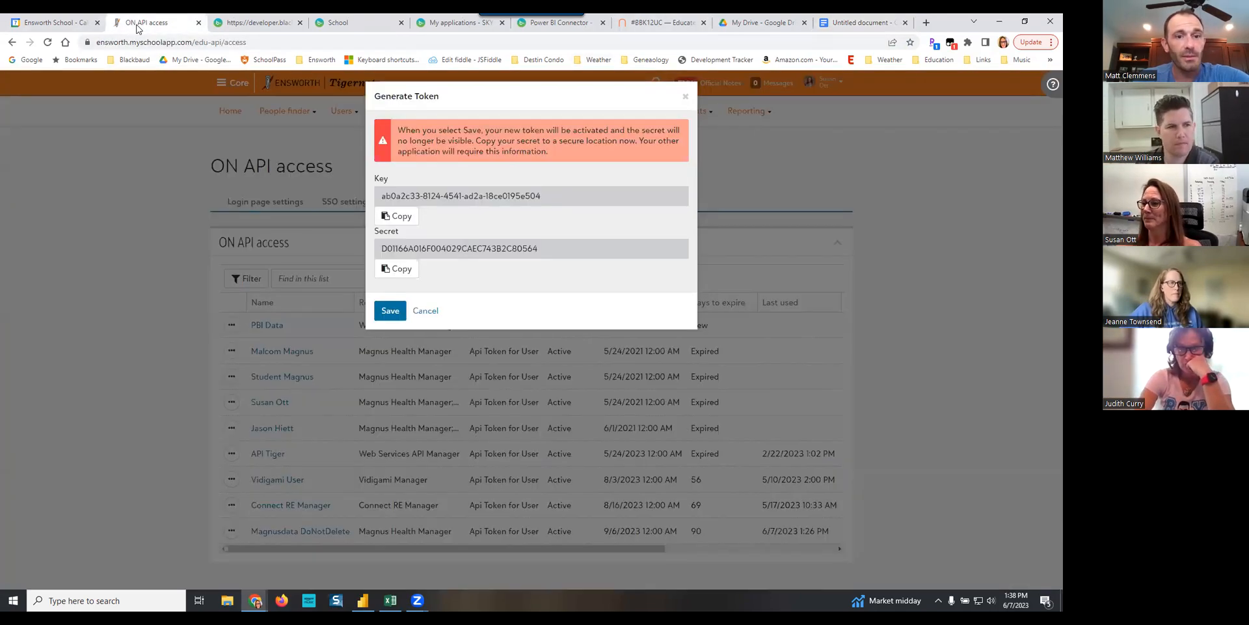
pyautogui.click(397, 269)
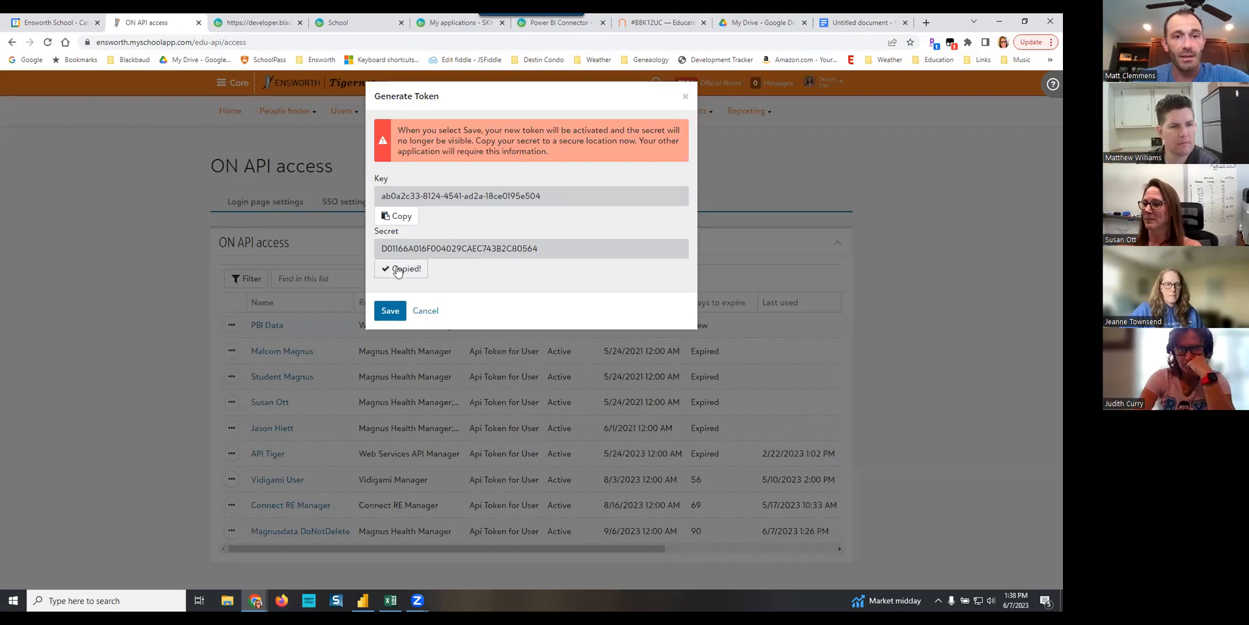
pyautogui.click(841, 24)
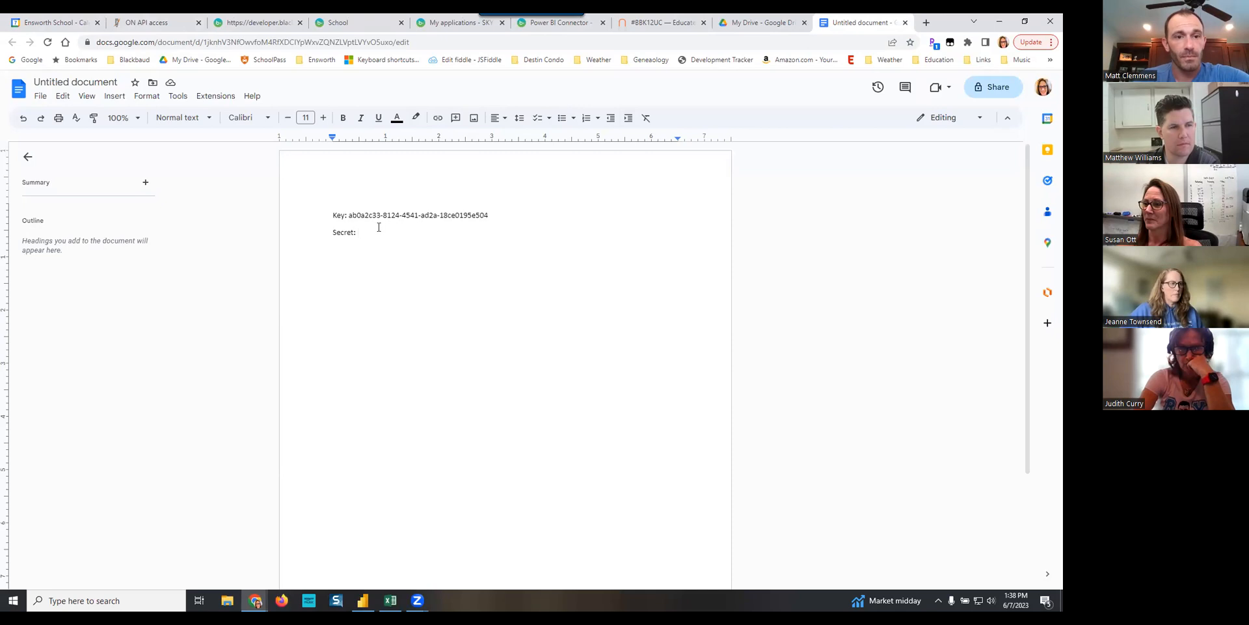
pyautogui.hotkey('ctrl', 'v')
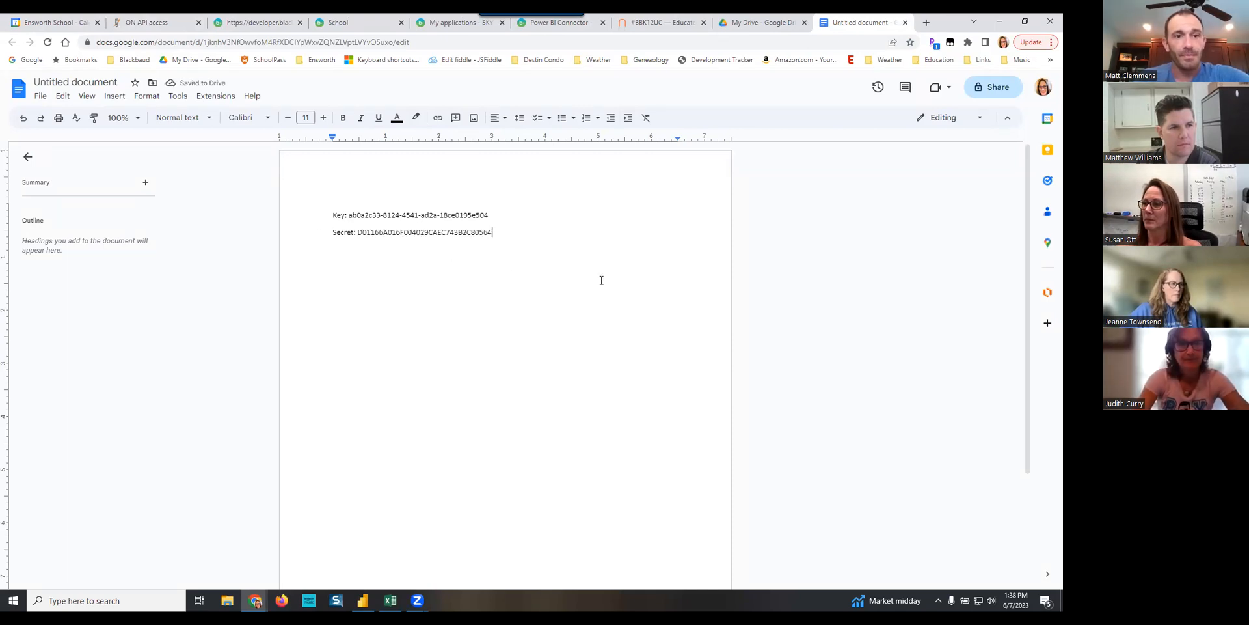
# - Return to the Generate Token dialog and save the new token for the PBI Data user
pyautogui.click(144, 23)
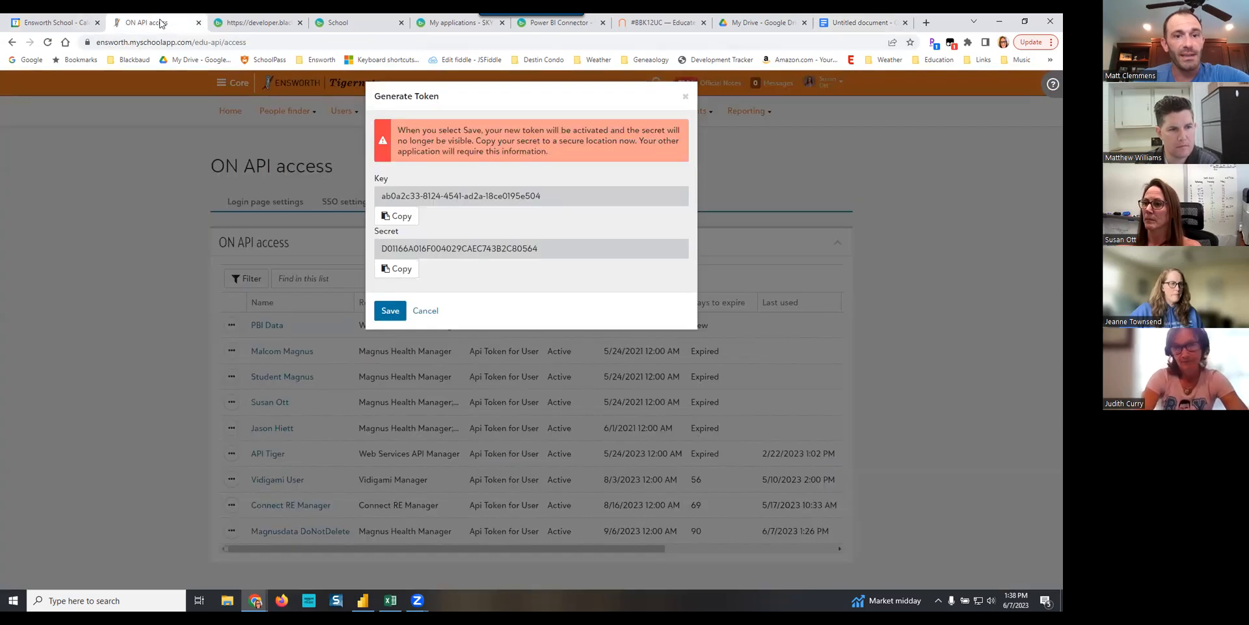
pyautogui.click(387, 311)
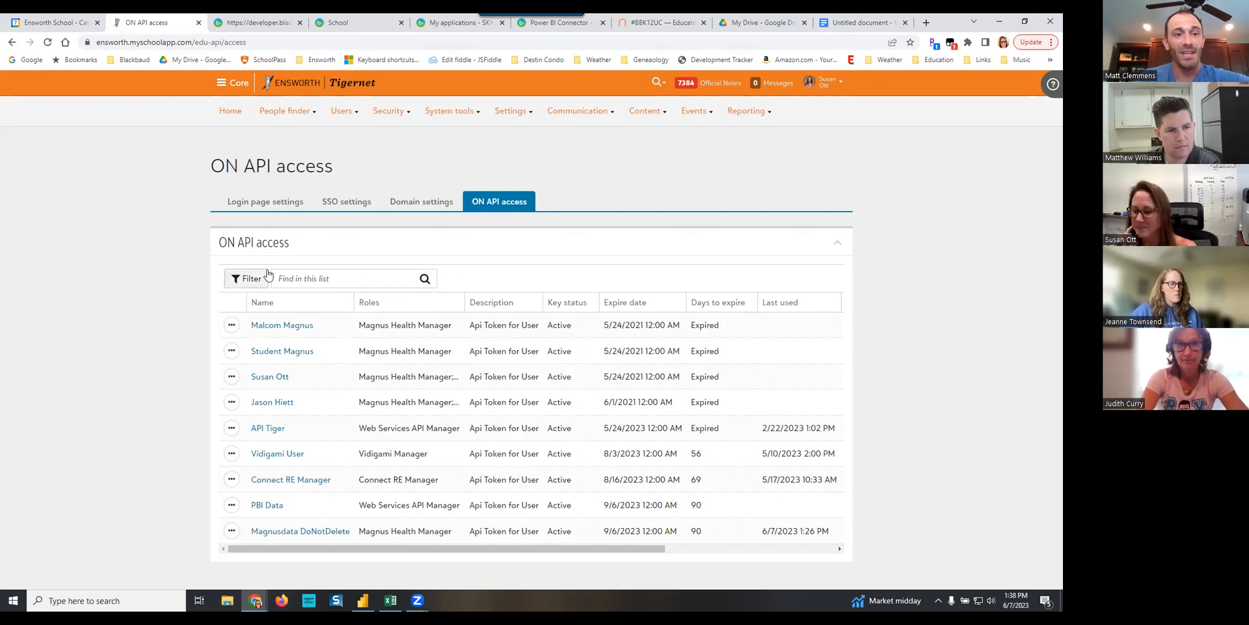
pyautogui.click(232, 326)
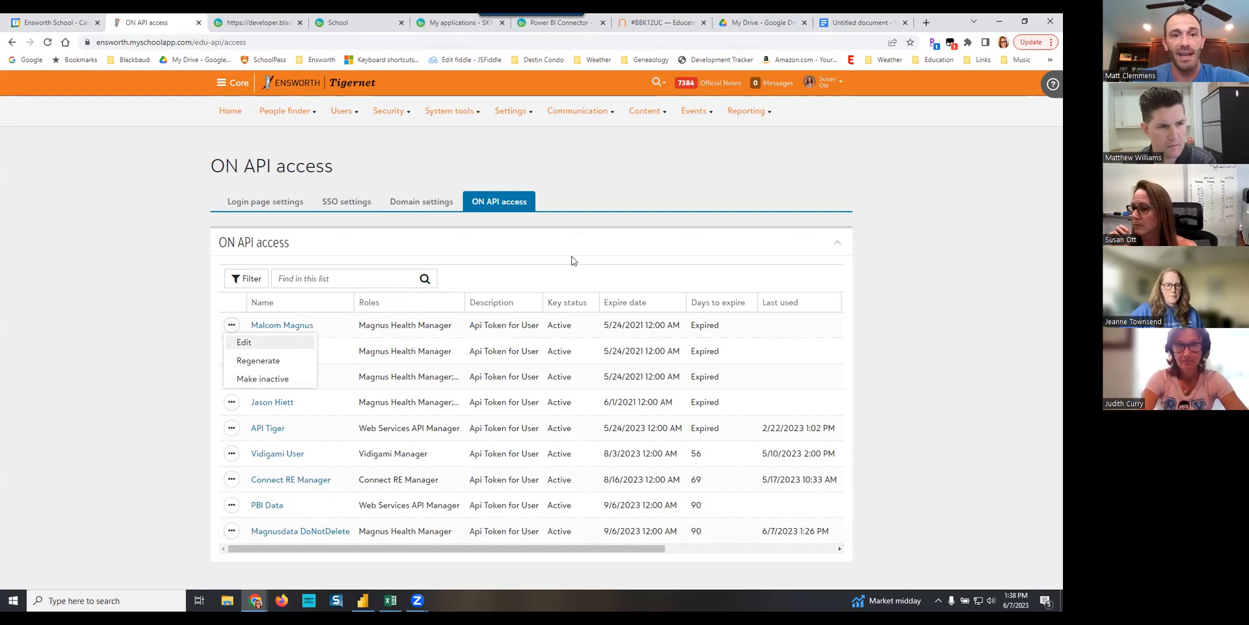
pyautogui.click(525, 172)
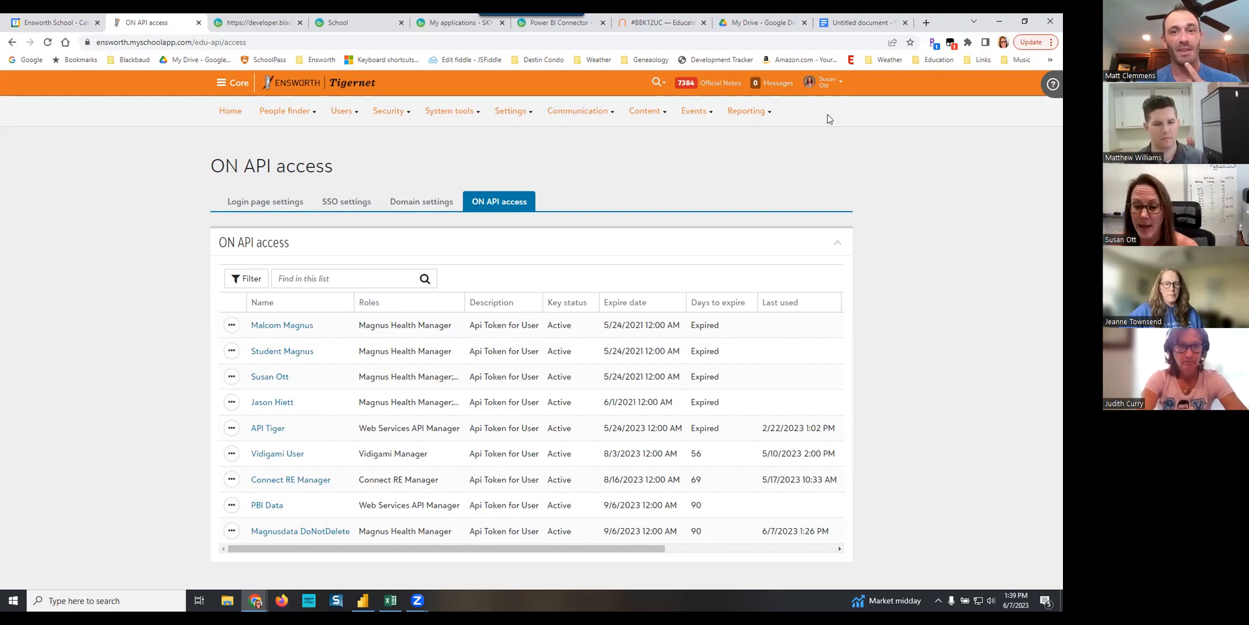
# - Open the Manage lists page for reporting in Core
pyautogui.moveTo(758, 116)
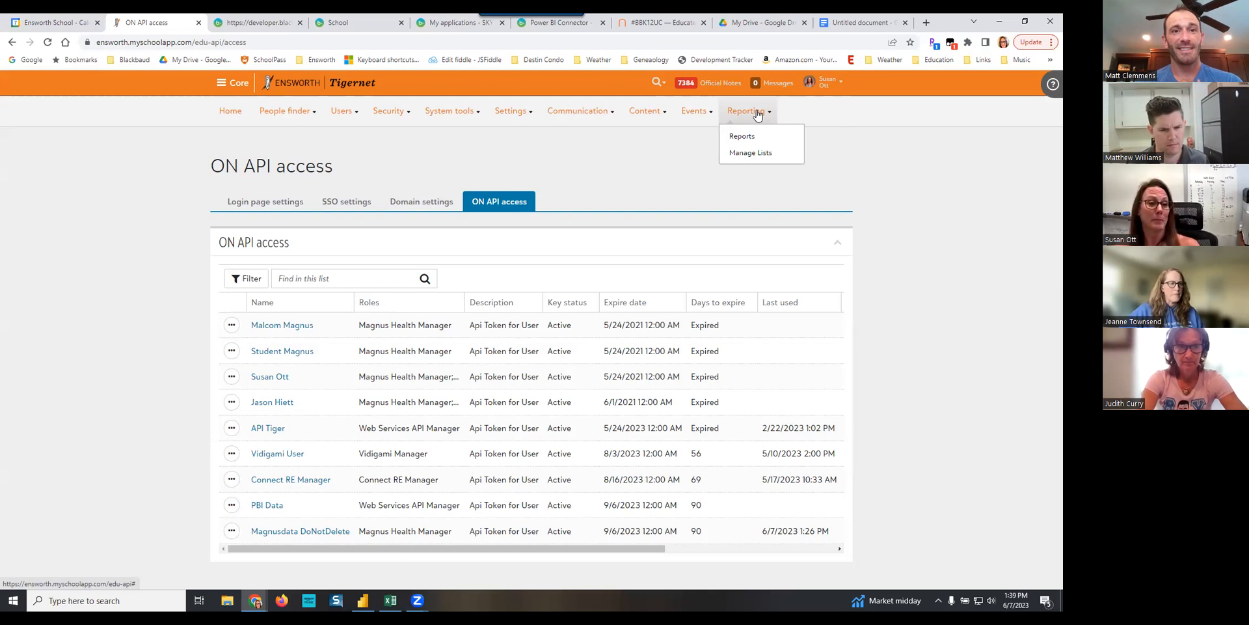
pyautogui.click(753, 155)
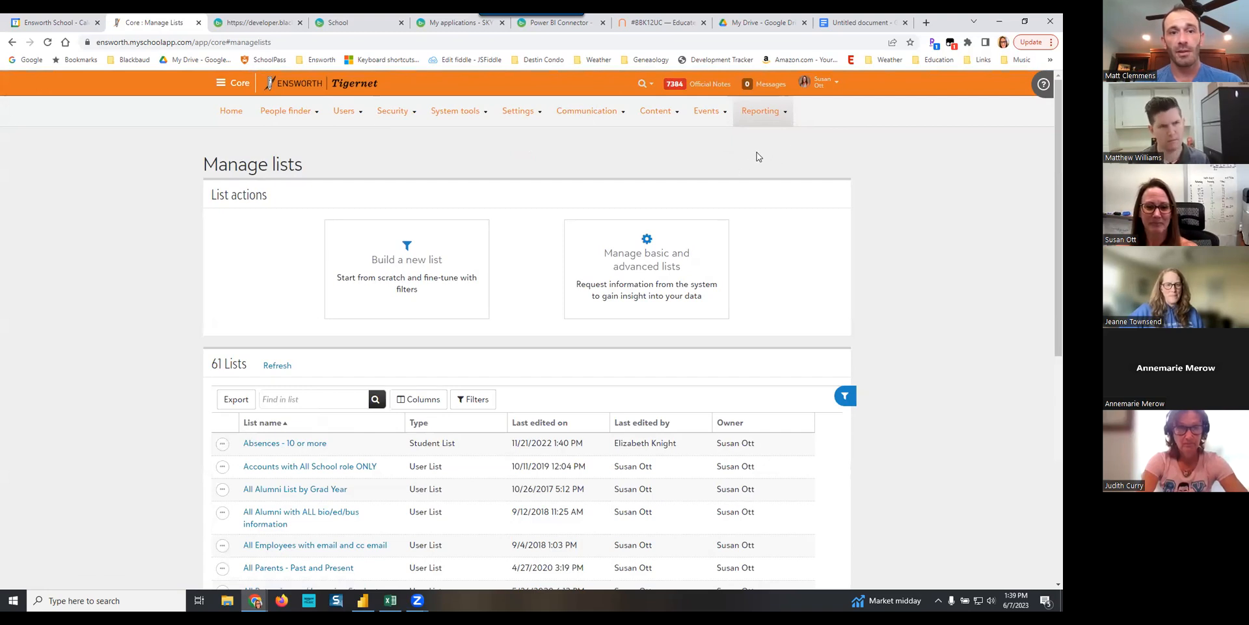
pyautogui.moveTo(343, 113)
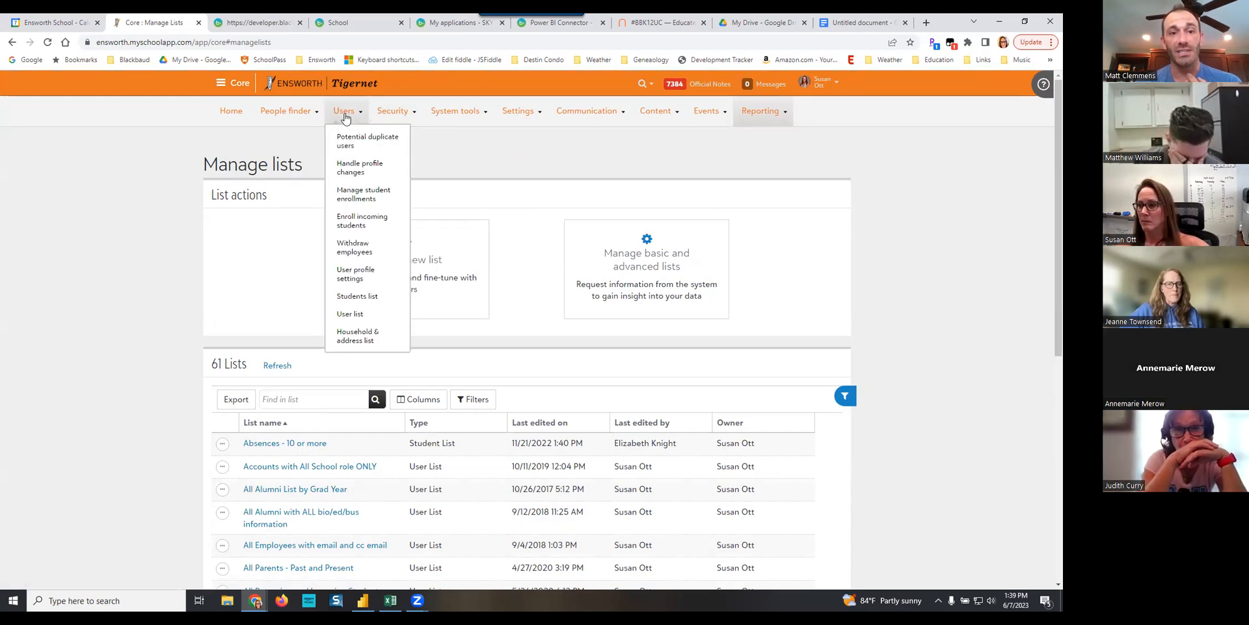
pyautogui.moveTo(384, 114)
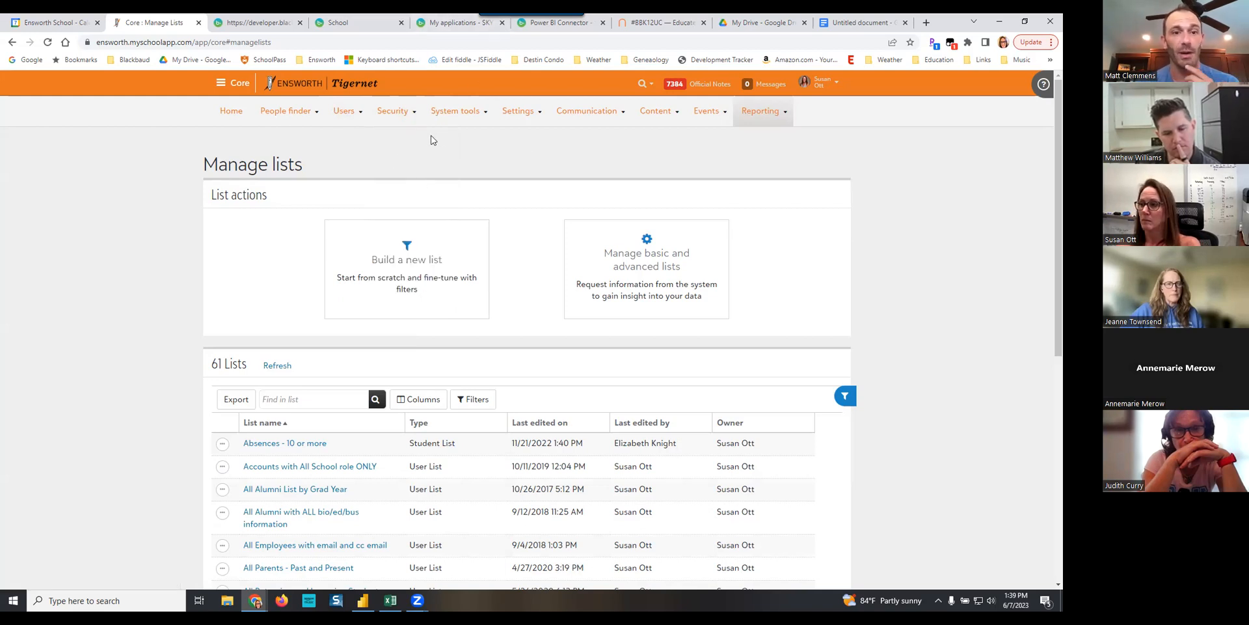
# - Search the people finder for the staff member's full name and open that person's contact card
pyautogui.moveTo(293, 112)
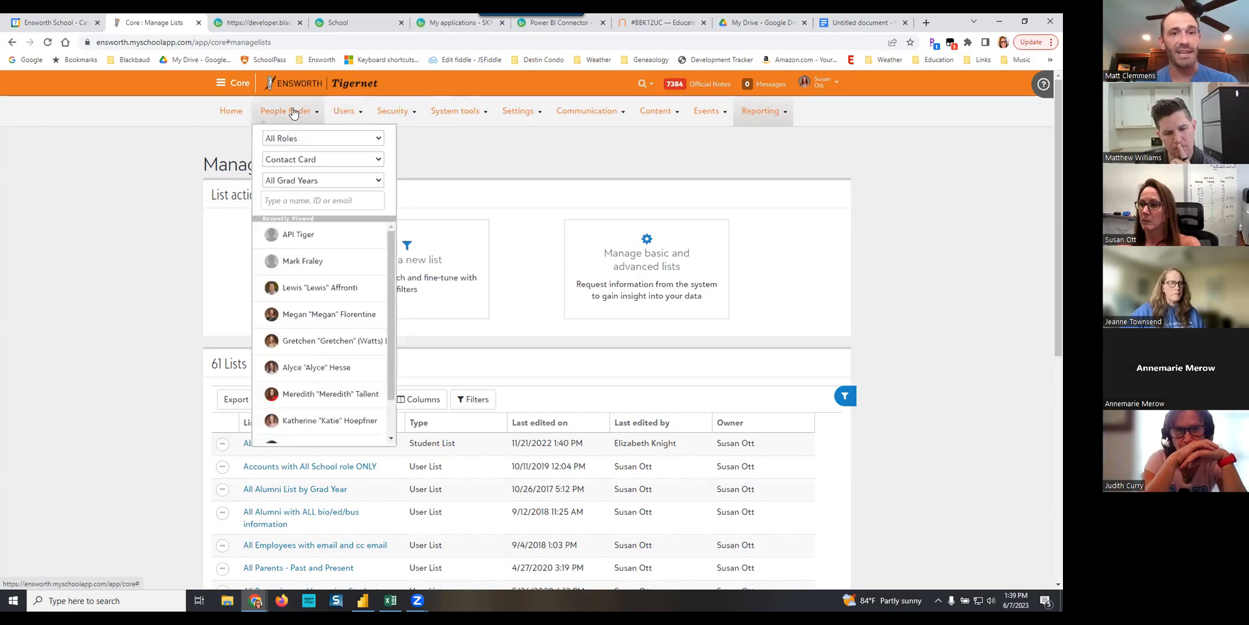
pyautogui.click(296, 204)
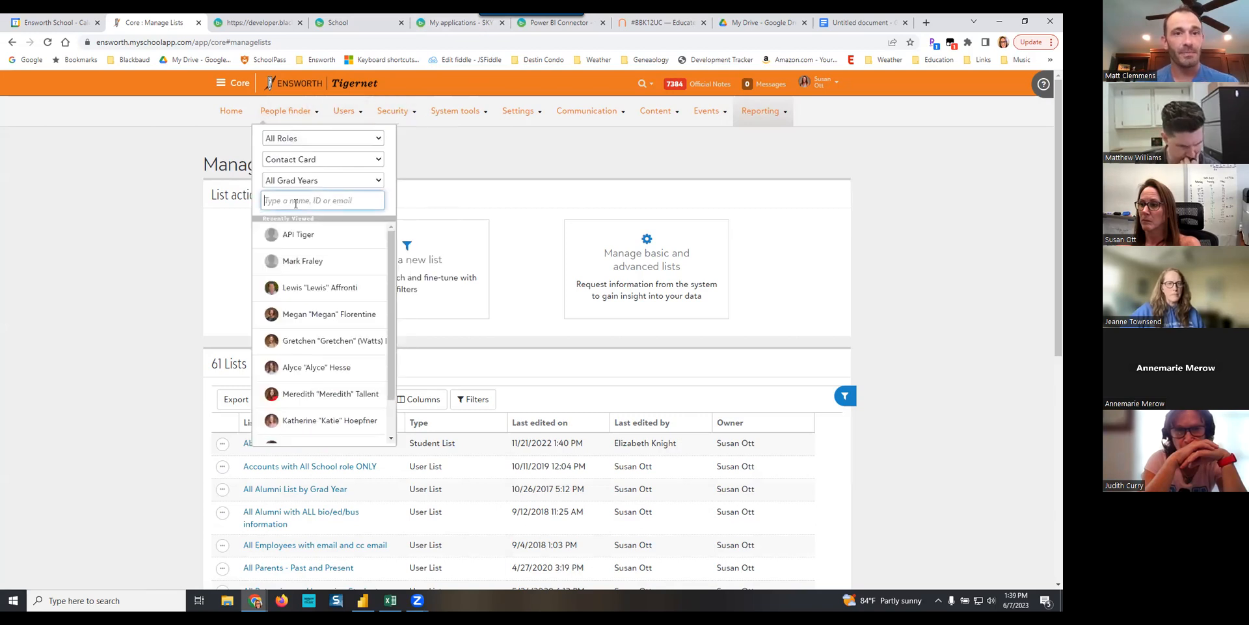
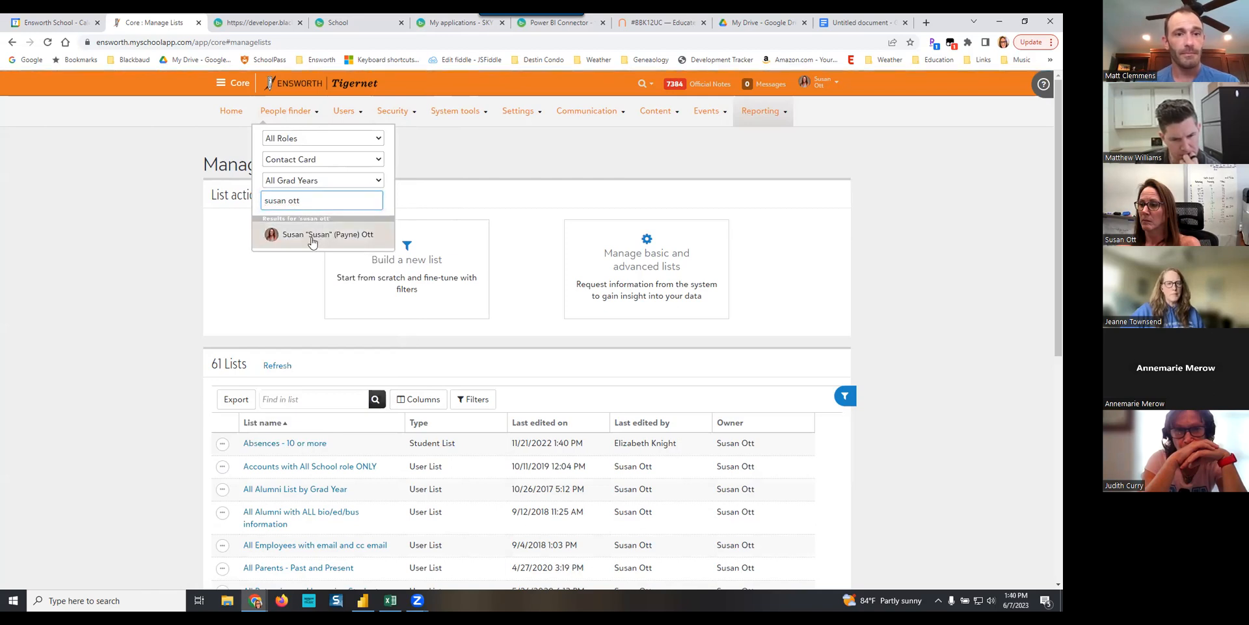
pyautogui.click(313, 236)
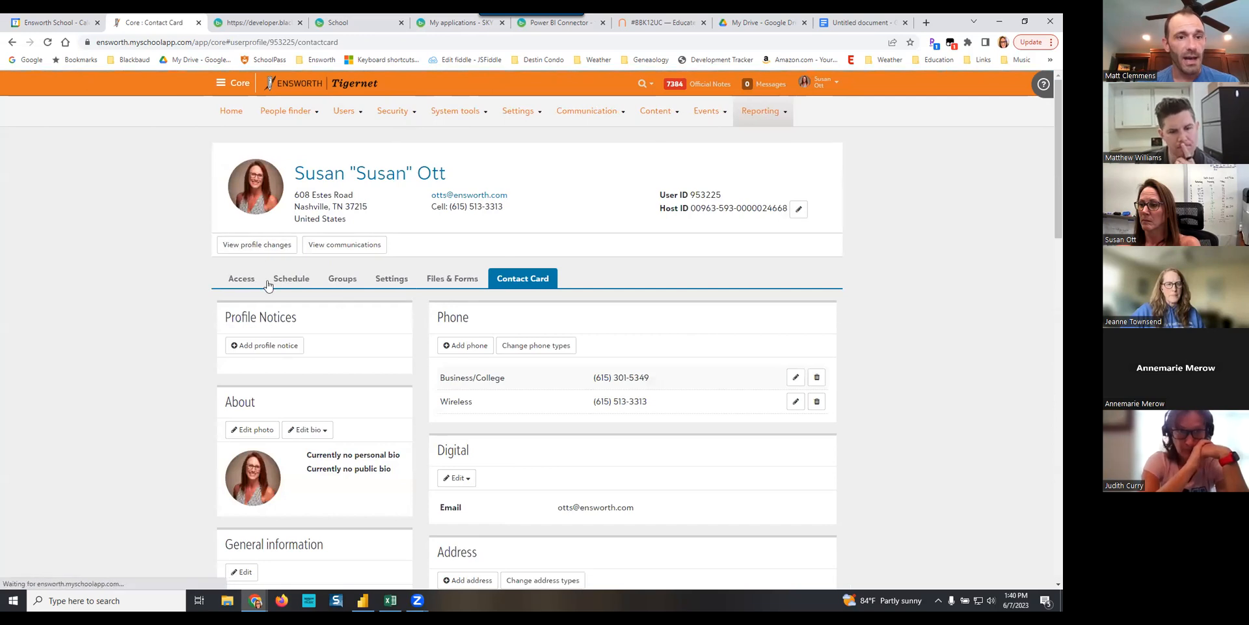
# - Open the staff member's role membership from their access page and locate the ON API Access Manager role
pyautogui.click(237, 278)
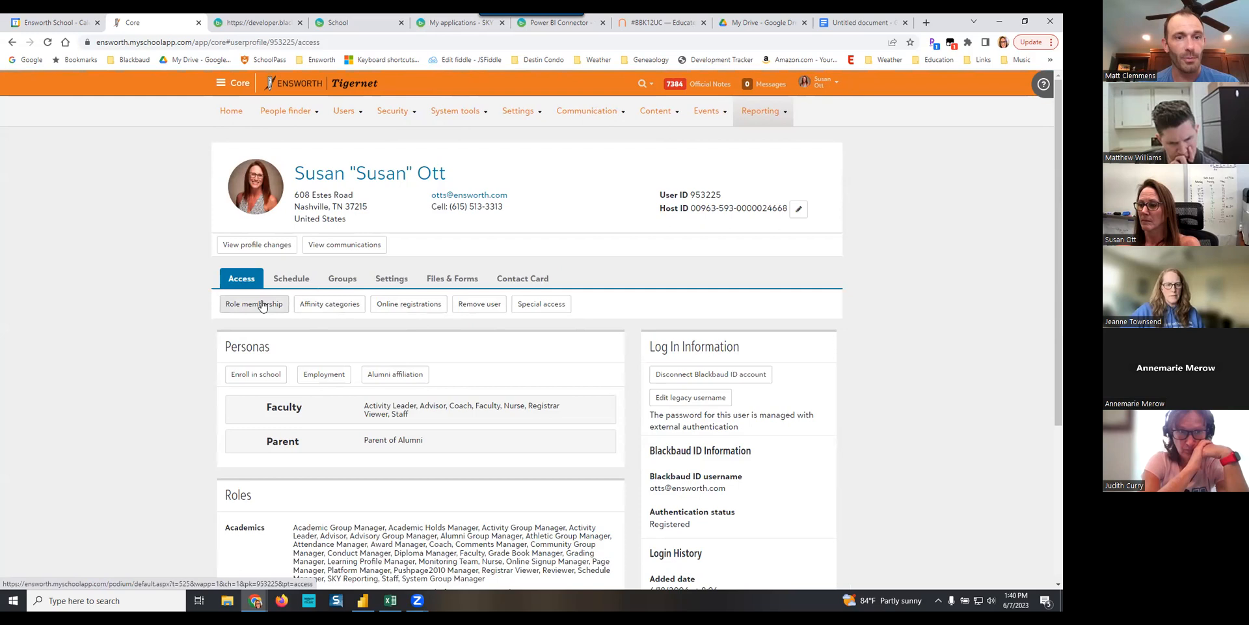
pyautogui.click(259, 304)
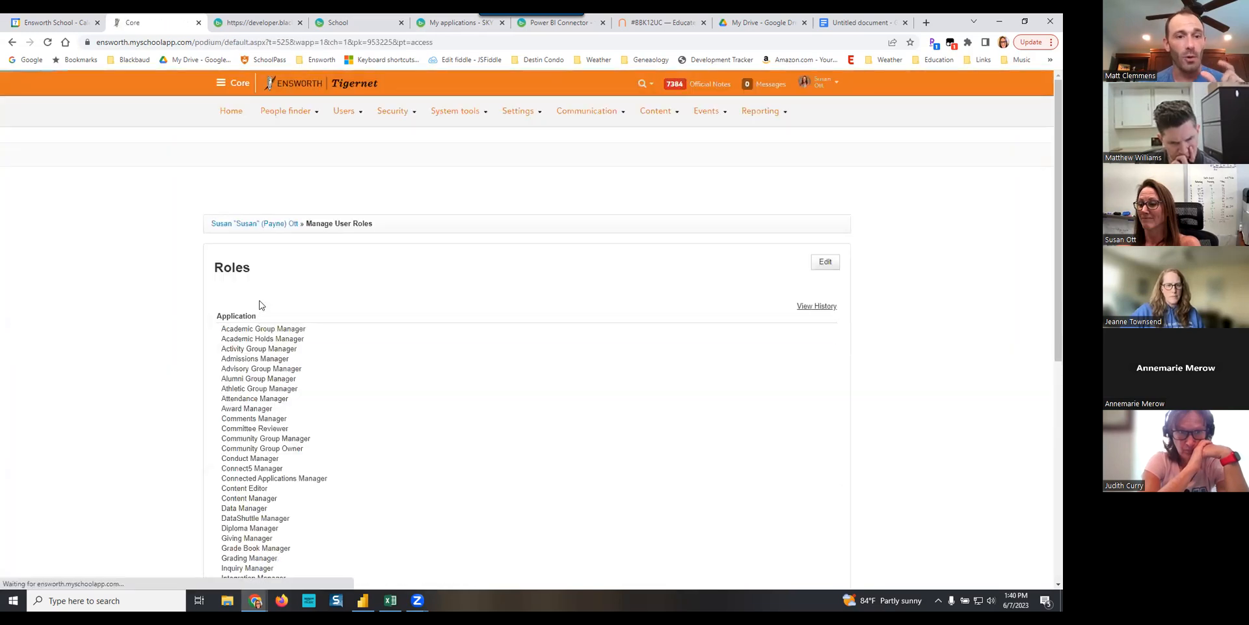
pyautogui.scroll(-4, 428, 431)
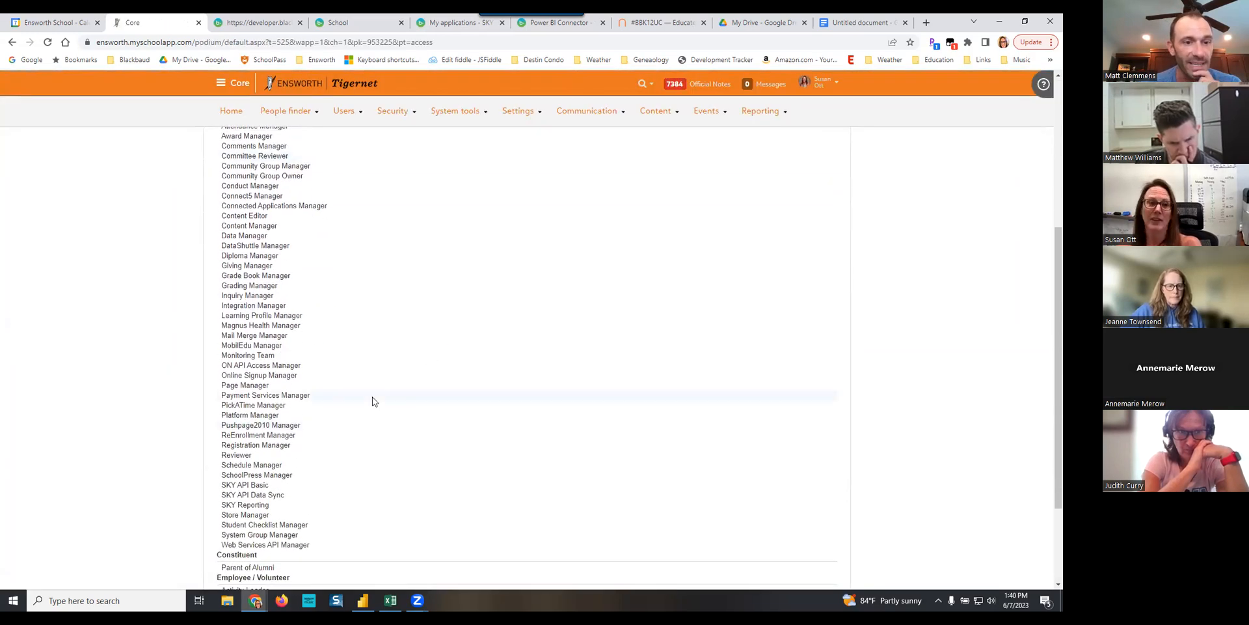
pyautogui.tripleClick(280, 365)
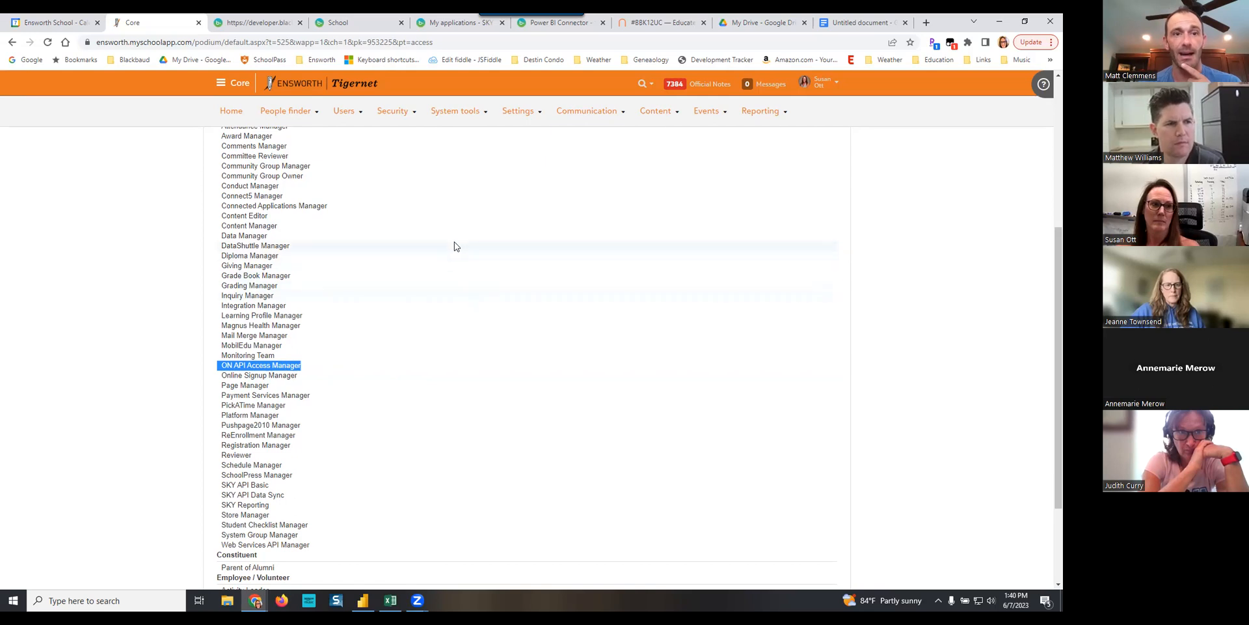
# - Open the authentication settings under security to view the login page settings and ON API access area
pyautogui.scroll(5, 455, 242)
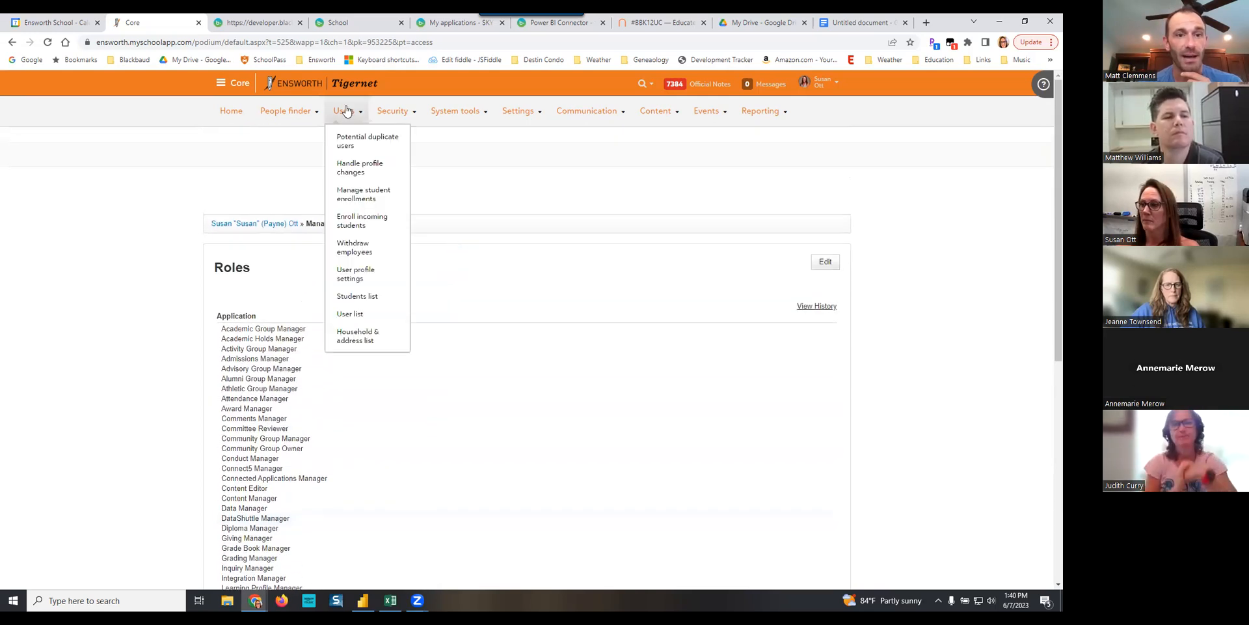
pyautogui.moveTo(393, 114)
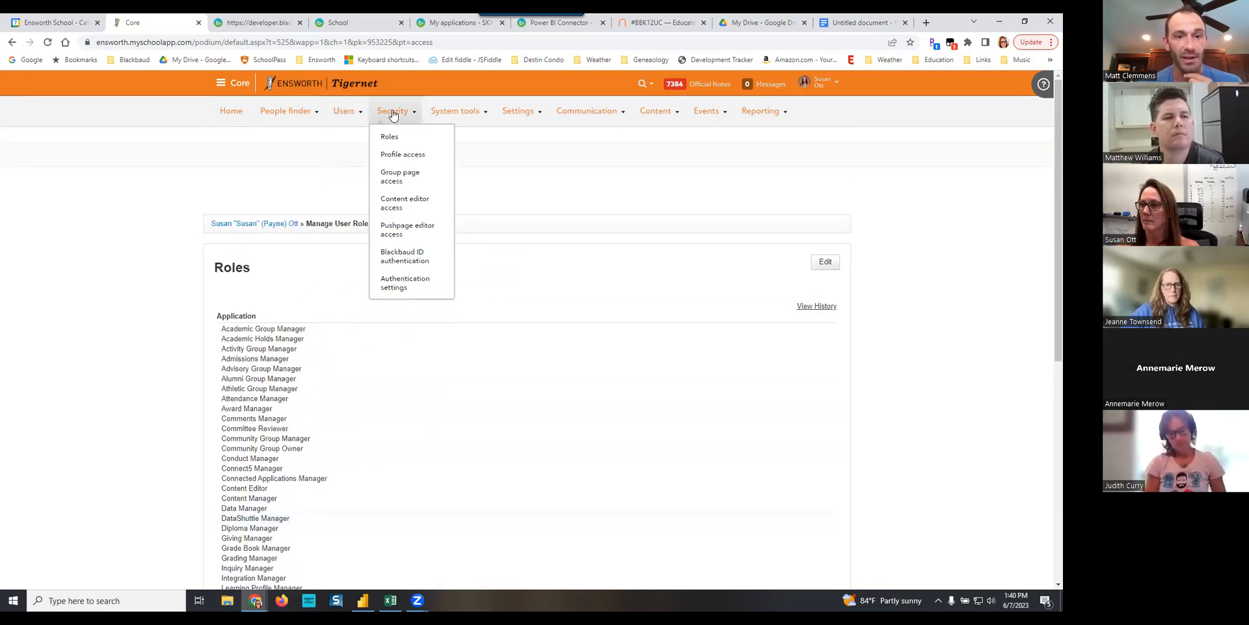
pyautogui.click(410, 282)
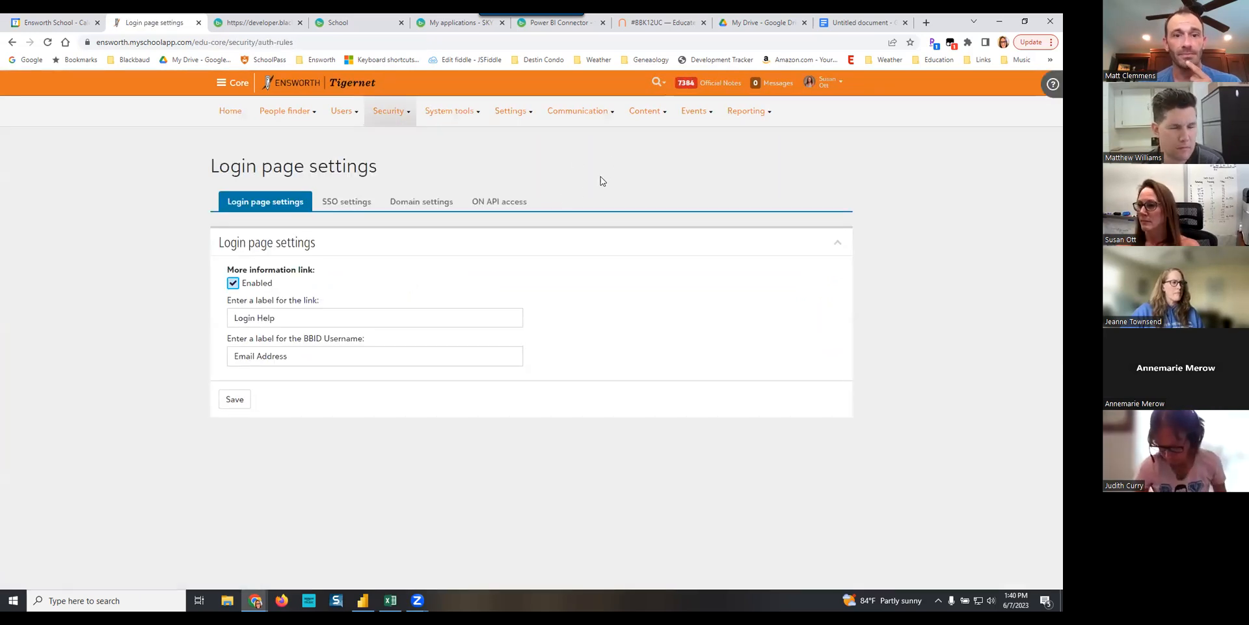
# - Return to Manage Lists for reporting, go to basic and advanced lists, and start a new advanced list
pyautogui.moveTo(748, 112)
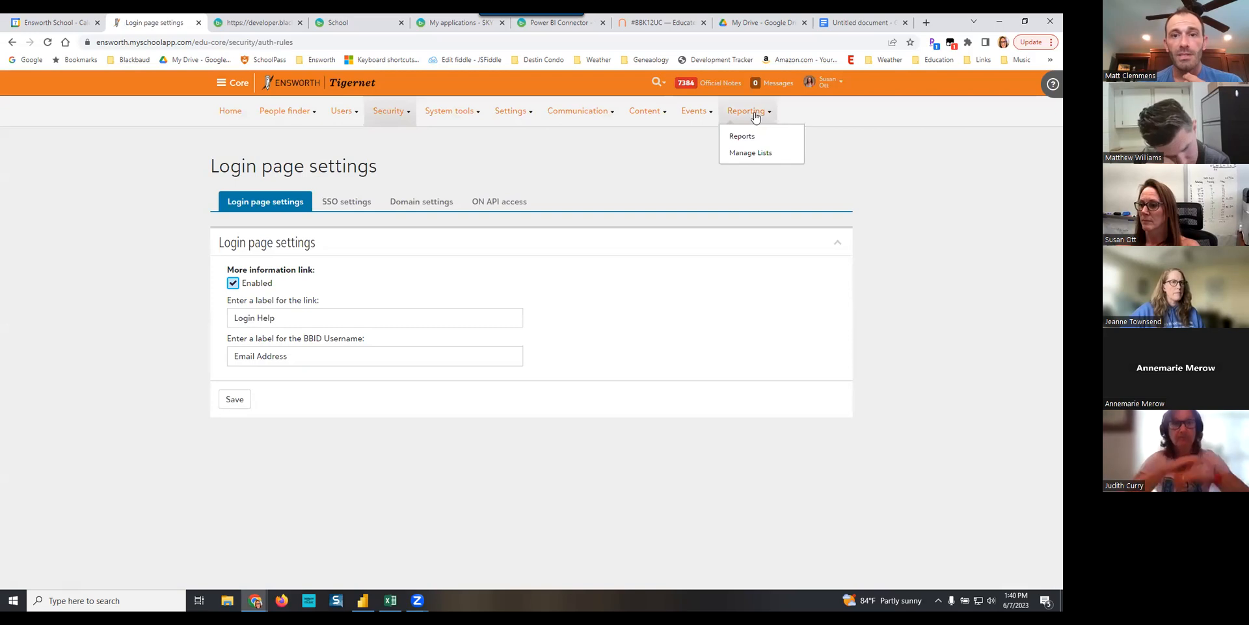
pyautogui.click(759, 155)
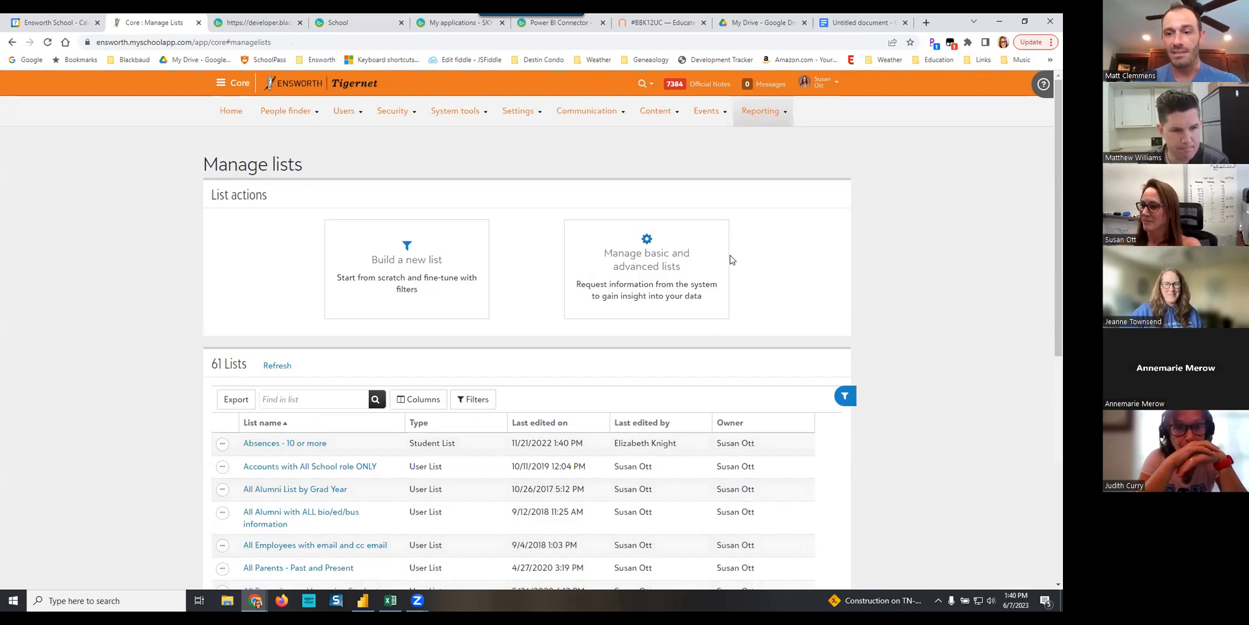
pyautogui.click(654, 272)
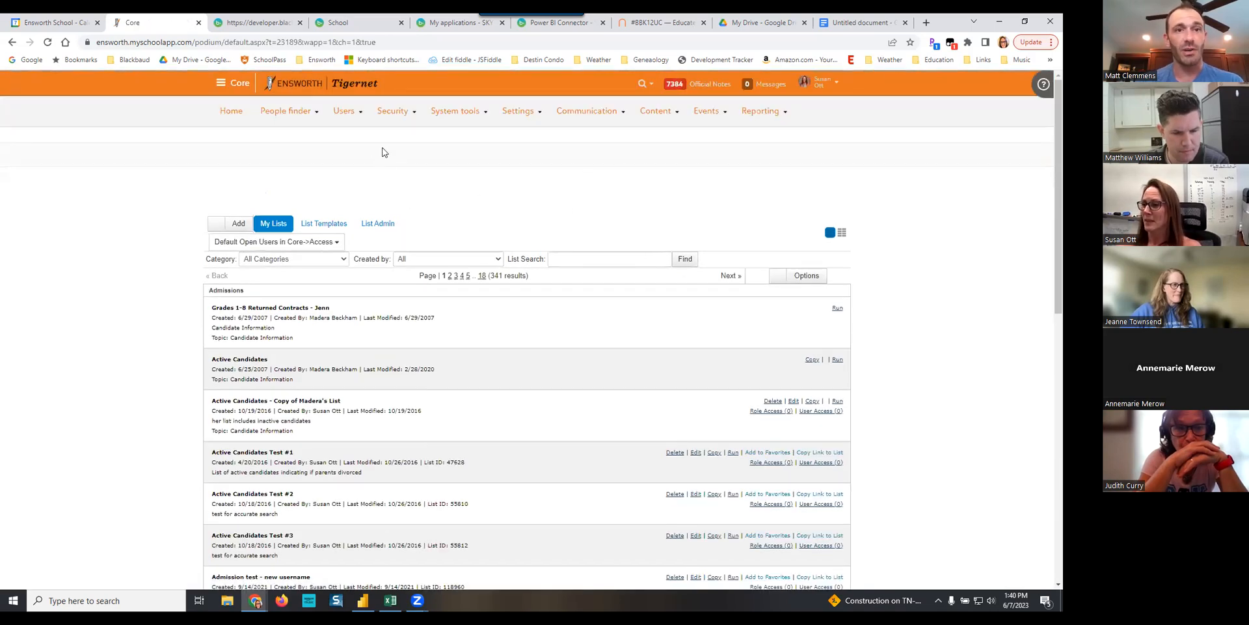
pyautogui.click(215, 225)
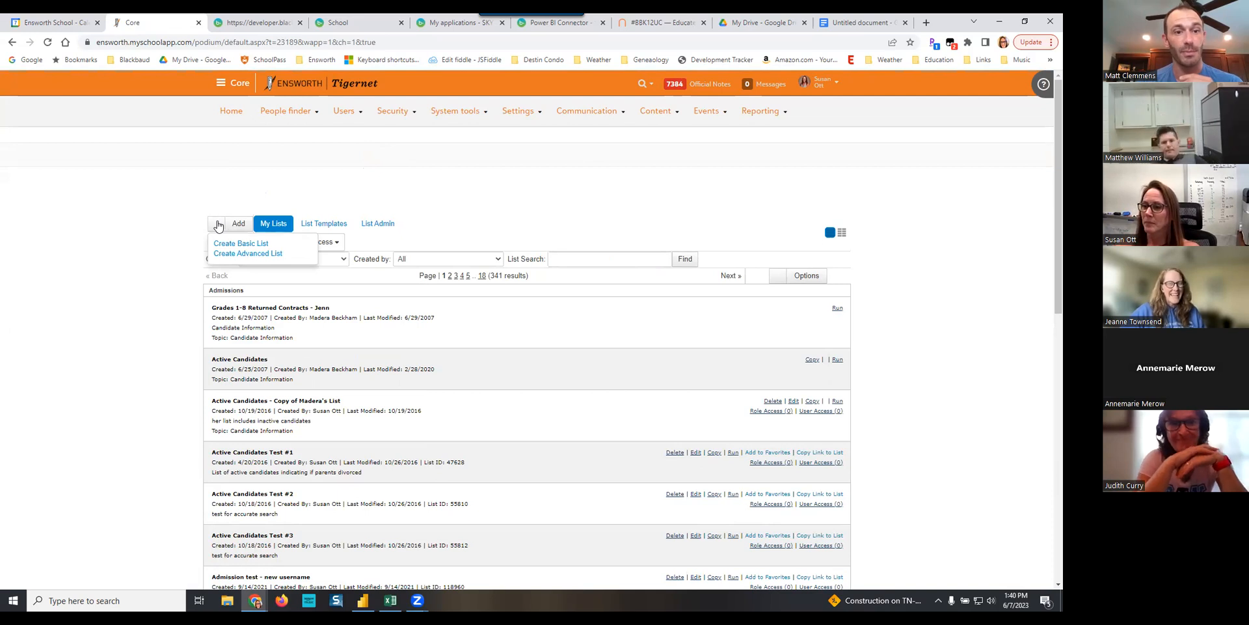
pyautogui.click(248, 253)
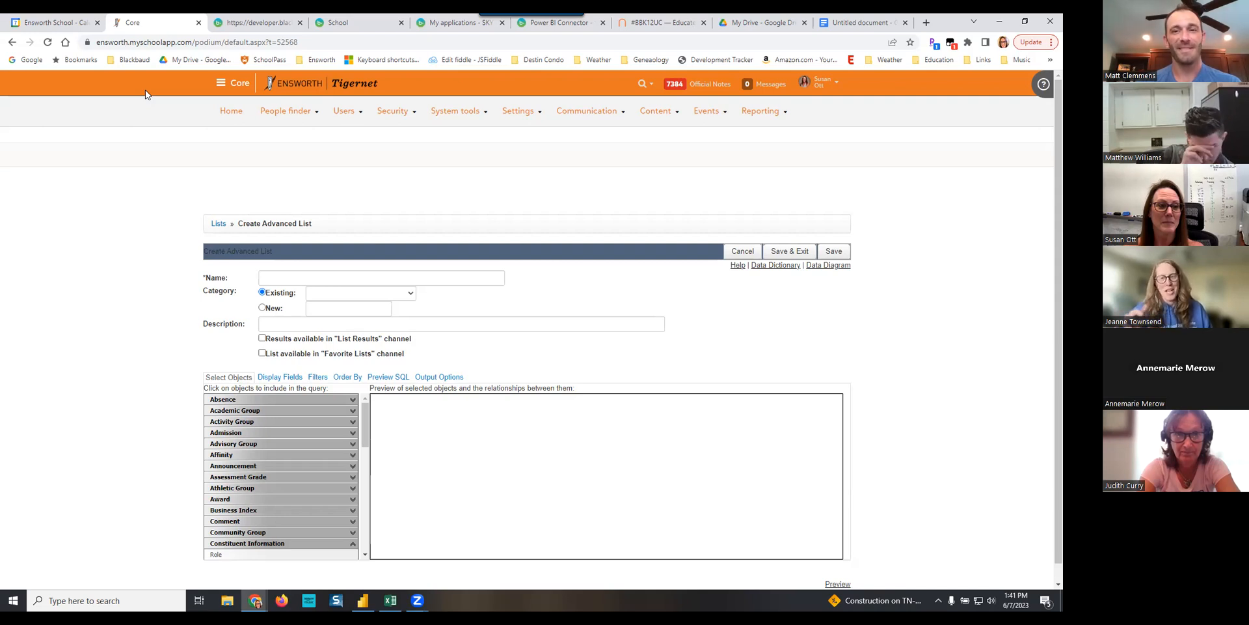
# - Try to add the Gradebook Assignment object from the Gradebook category to the new advanced list
pyautogui.scroll(-1, 921, 338)
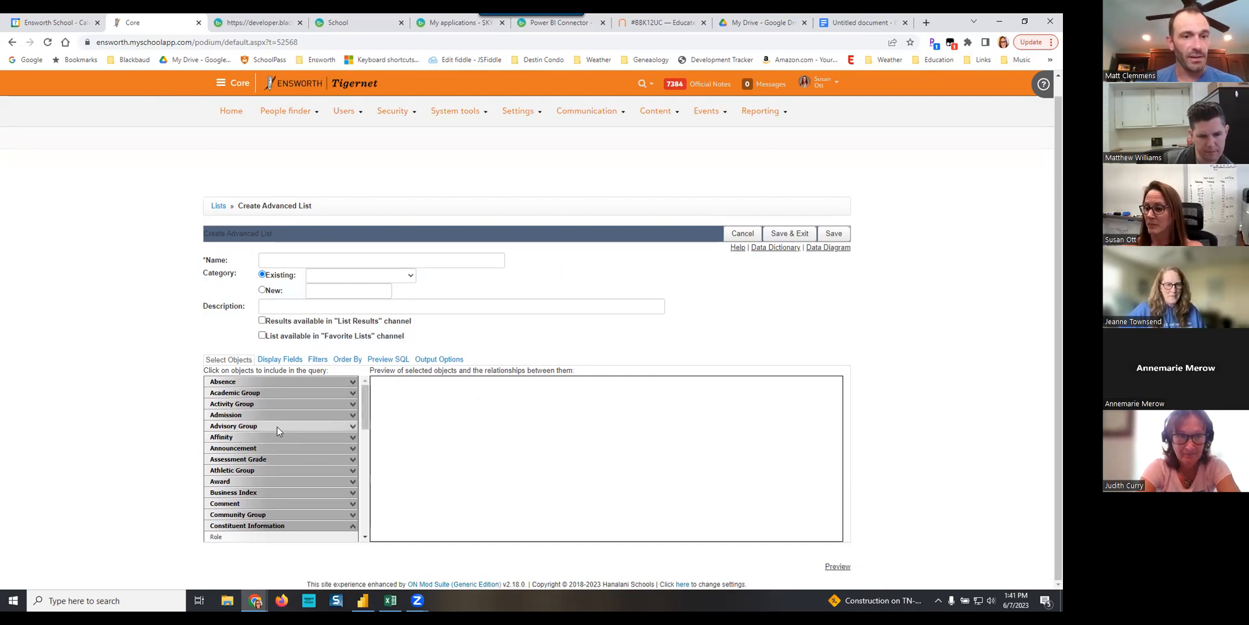
pyautogui.moveTo(365, 410); pyautogui.dragTo(366, 416)
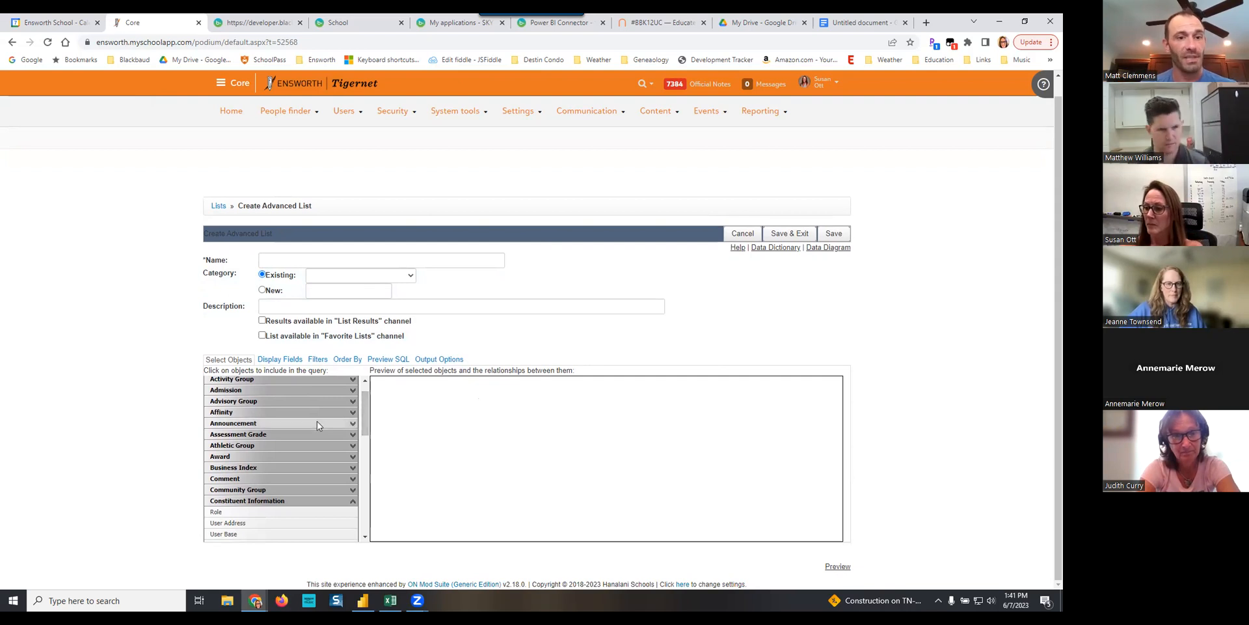
pyautogui.scroll(2, 312, 420)
pyautogui.scroll(-1, 313, 420)
pyautogui.scroll(1, 312, 425)
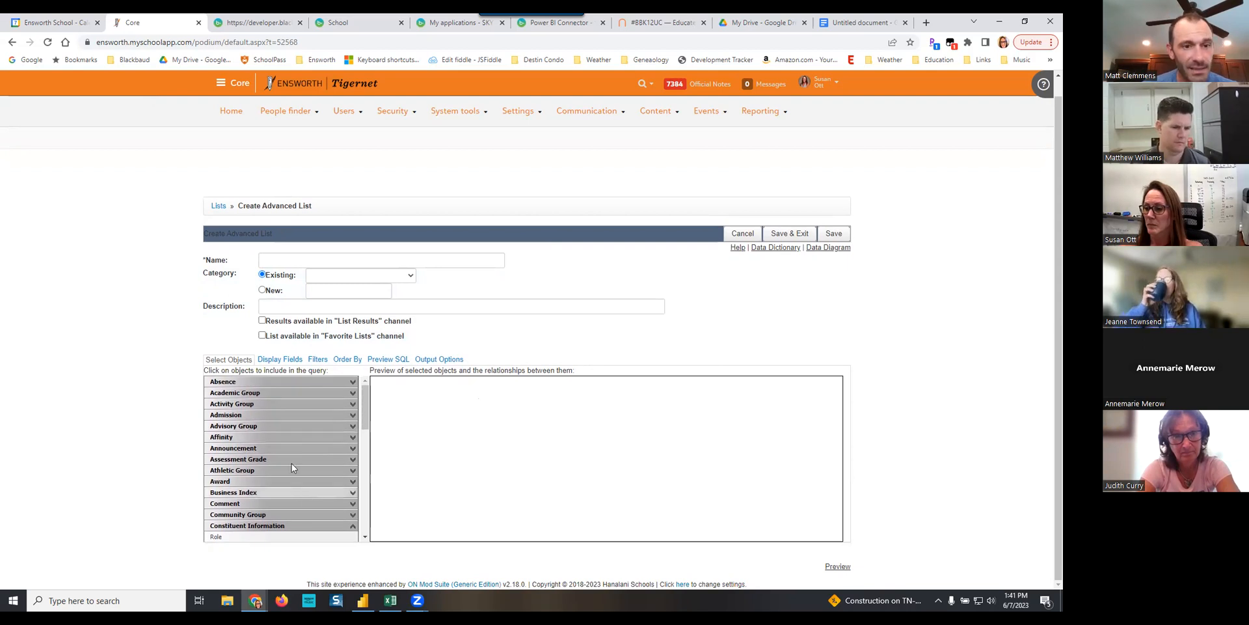
pyautogui.click(334, 525)
pyautogui.scroll(-2, 313, 479)
pyautogui.scroll(3, 313, 483)
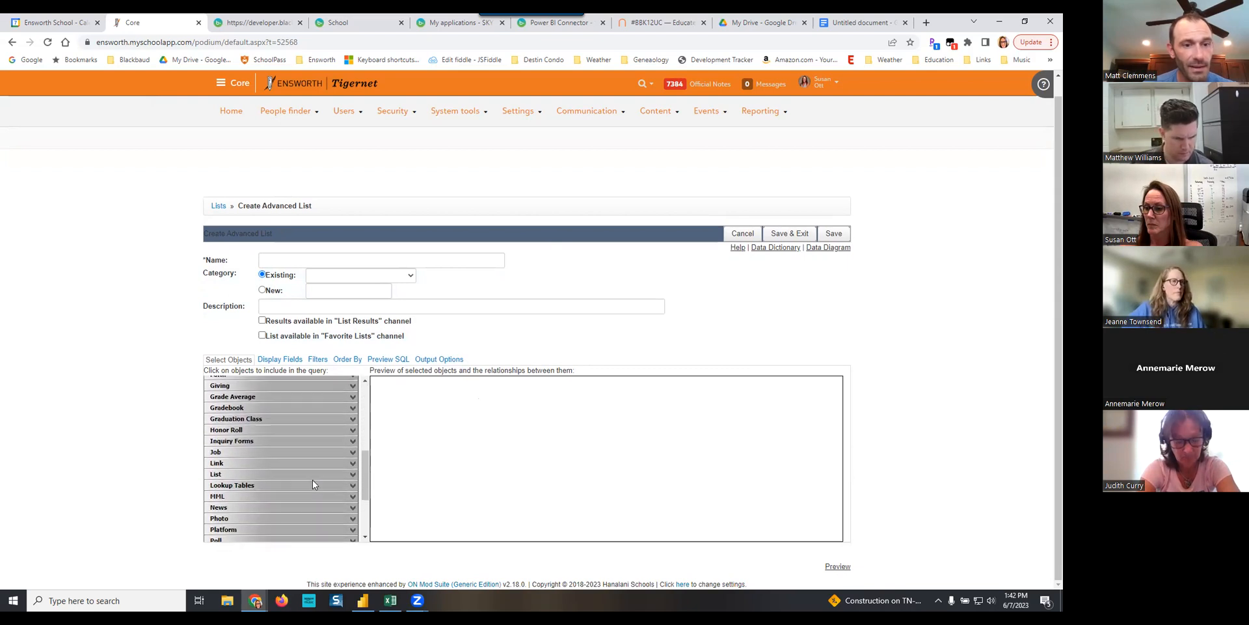
pyautogui.scroll(-3, 313, 479)
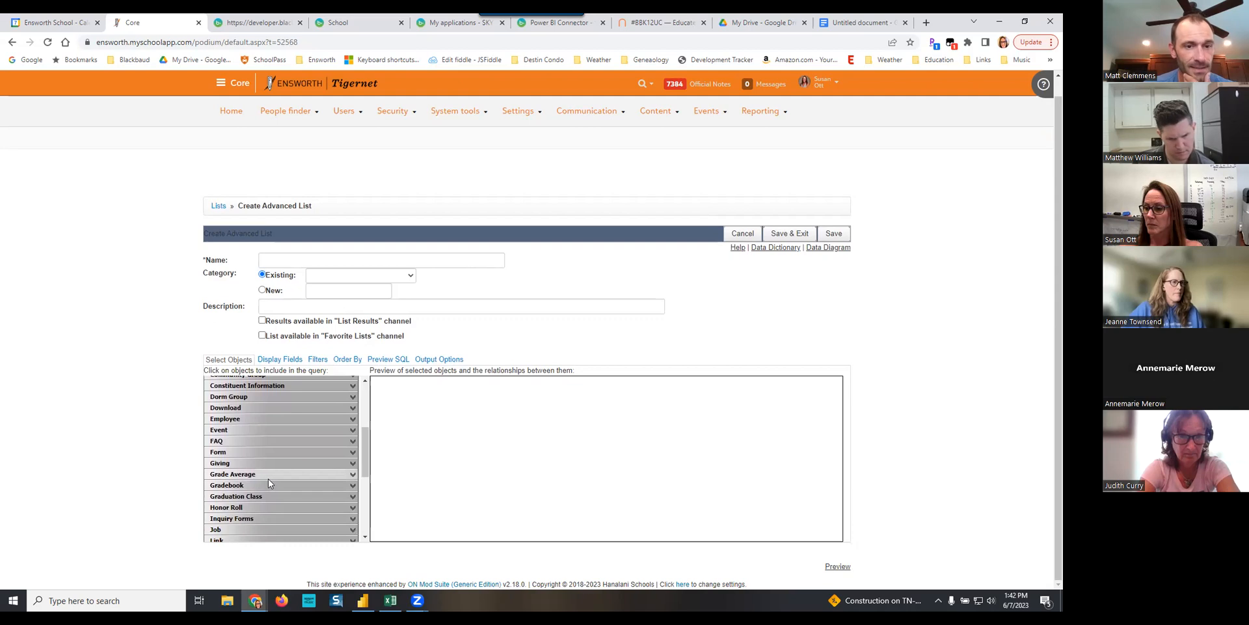
pyautogui.click(269, 484)
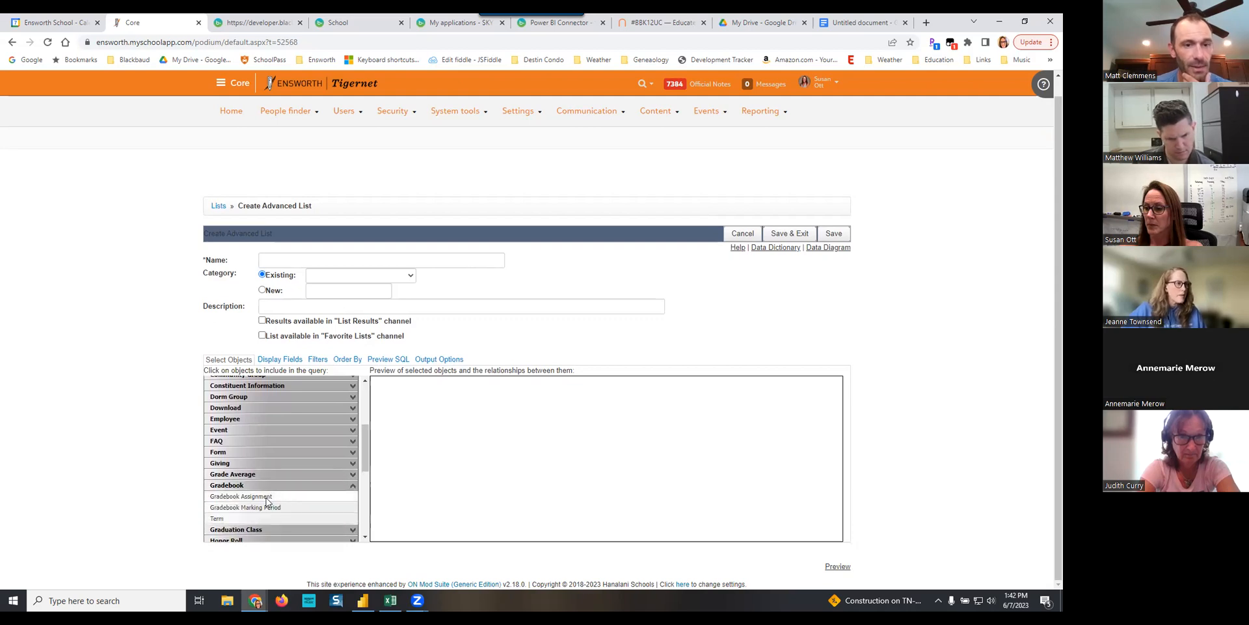
pyautogui.click(263, 496)
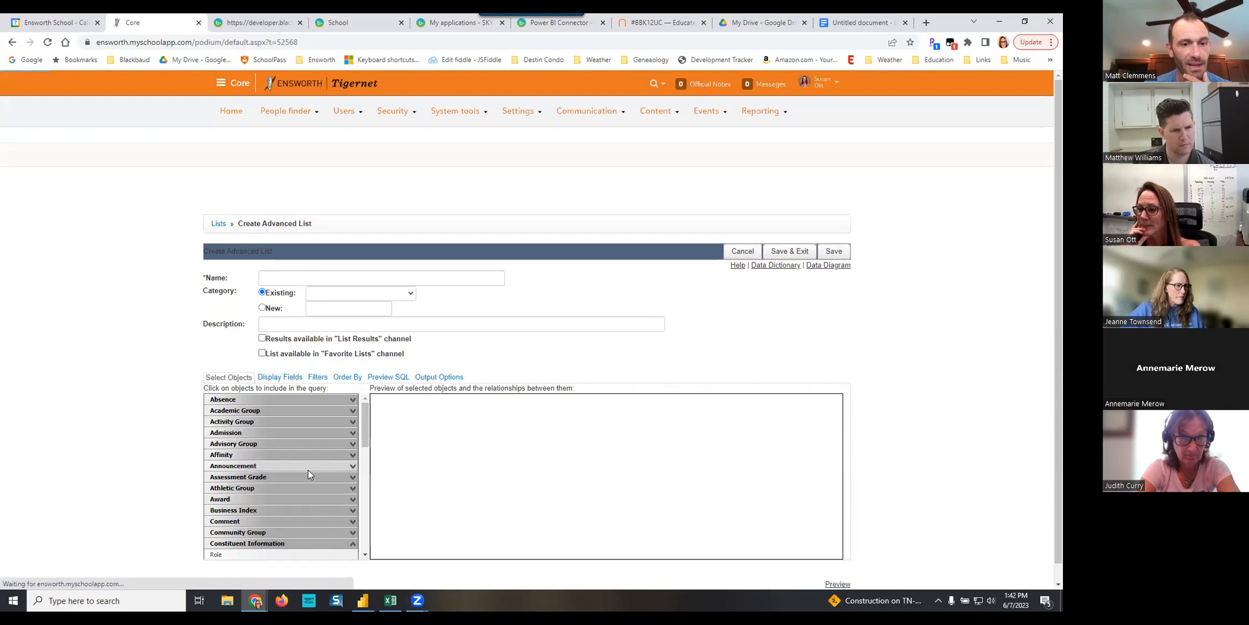
# - Collapse the Constituent Information category and add the Assignment object from Academic Group to the list's query
pyautogui.scroll(-2, 291, 494)
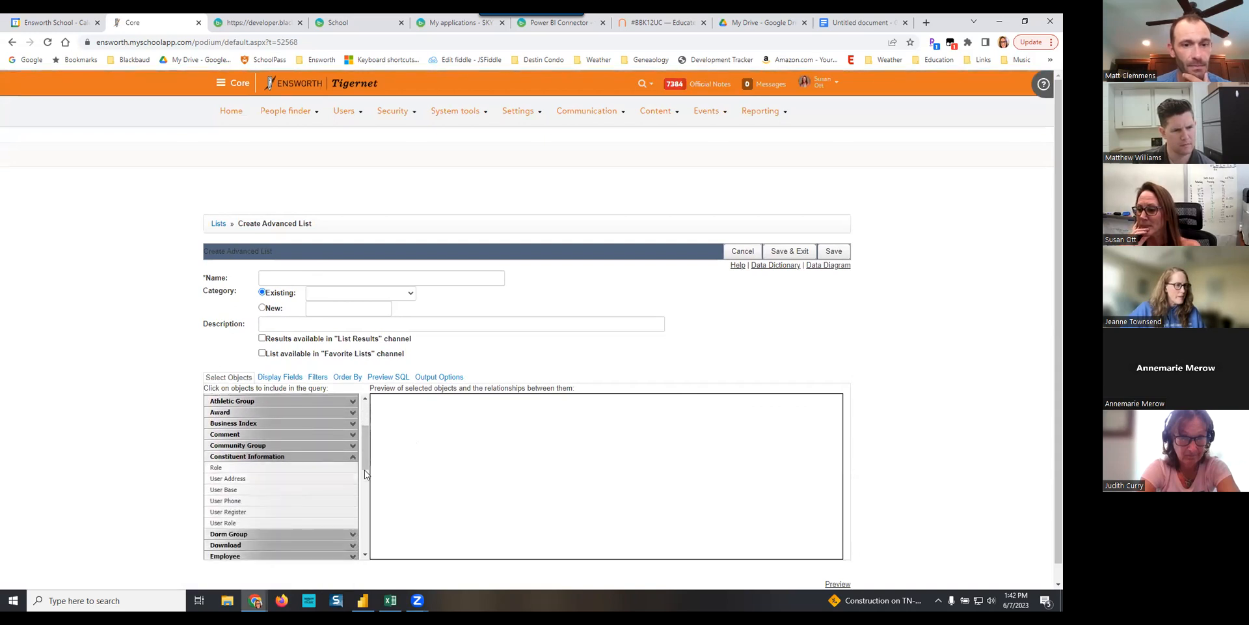
pyautogui.click(350, 457)
pyautogui.scroll(-3, 278, 496)
pyautogui.scroll(-1, 278, 493)
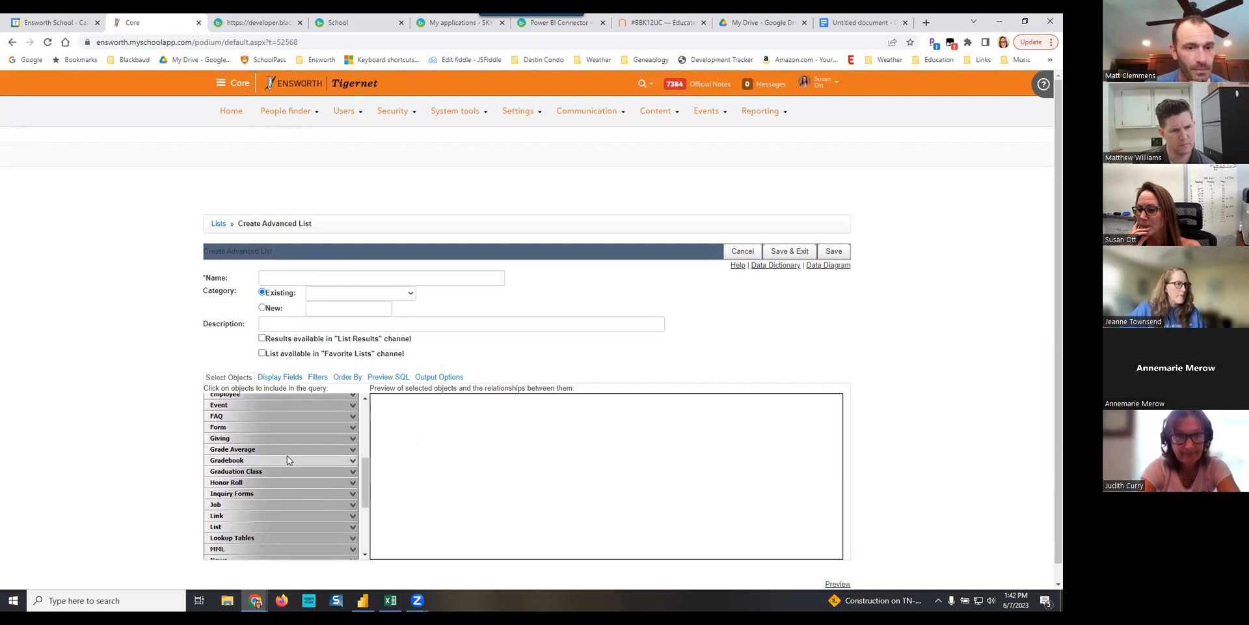
pyautogui.scroll(-2, 287, 455)
pyautogui.scroll(-3, 287, 459)
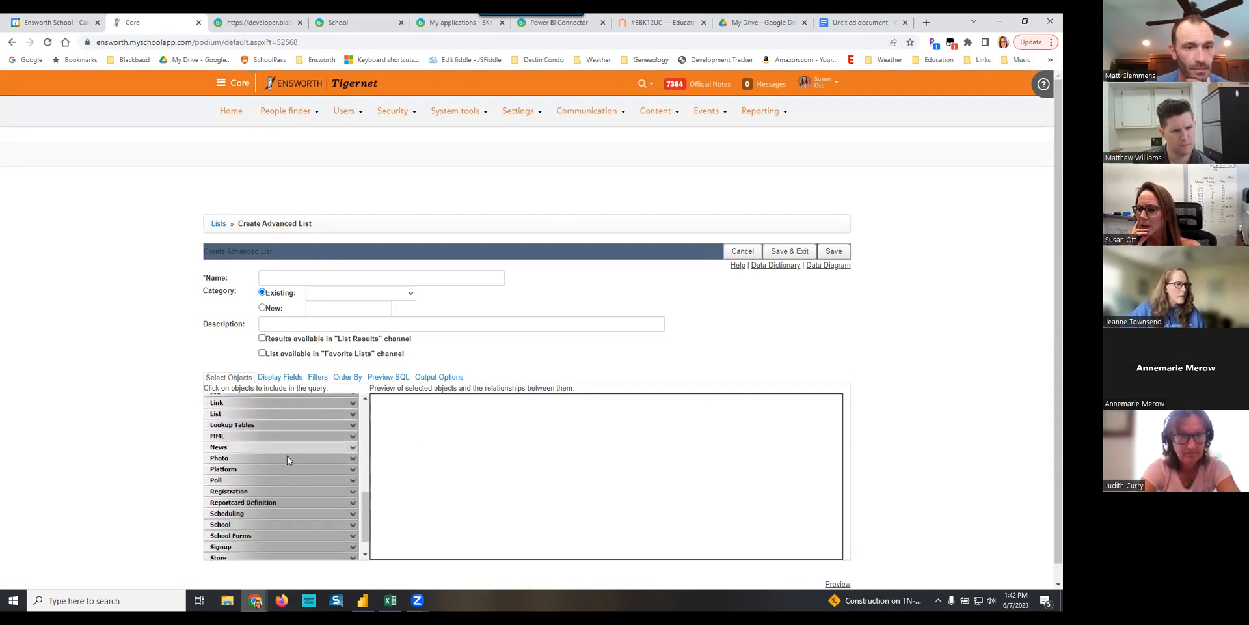
pyautogui.scroll(10, 287, 456)
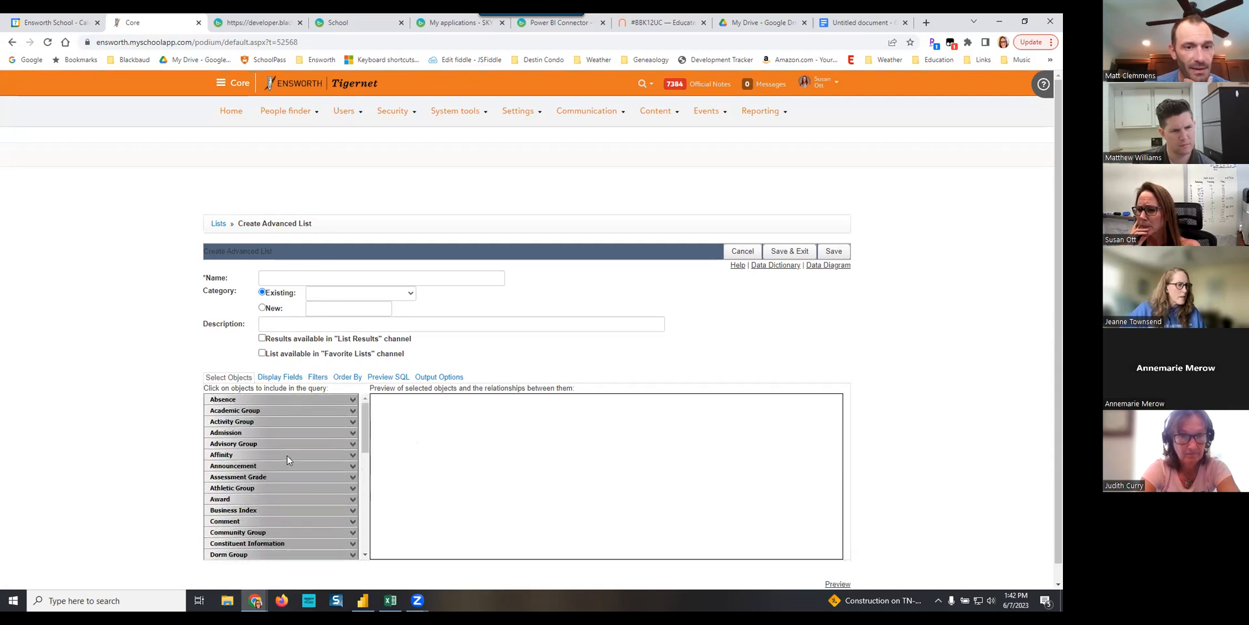
pyautogui.click(275, 411)
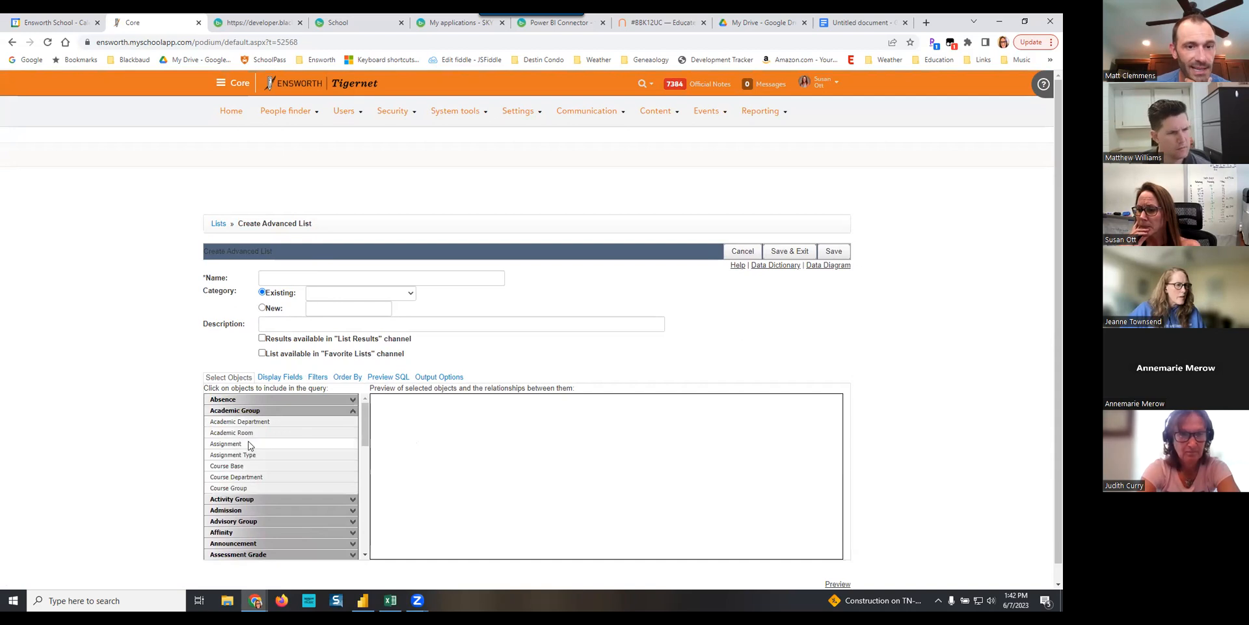
pyautogui.click(227, 443)
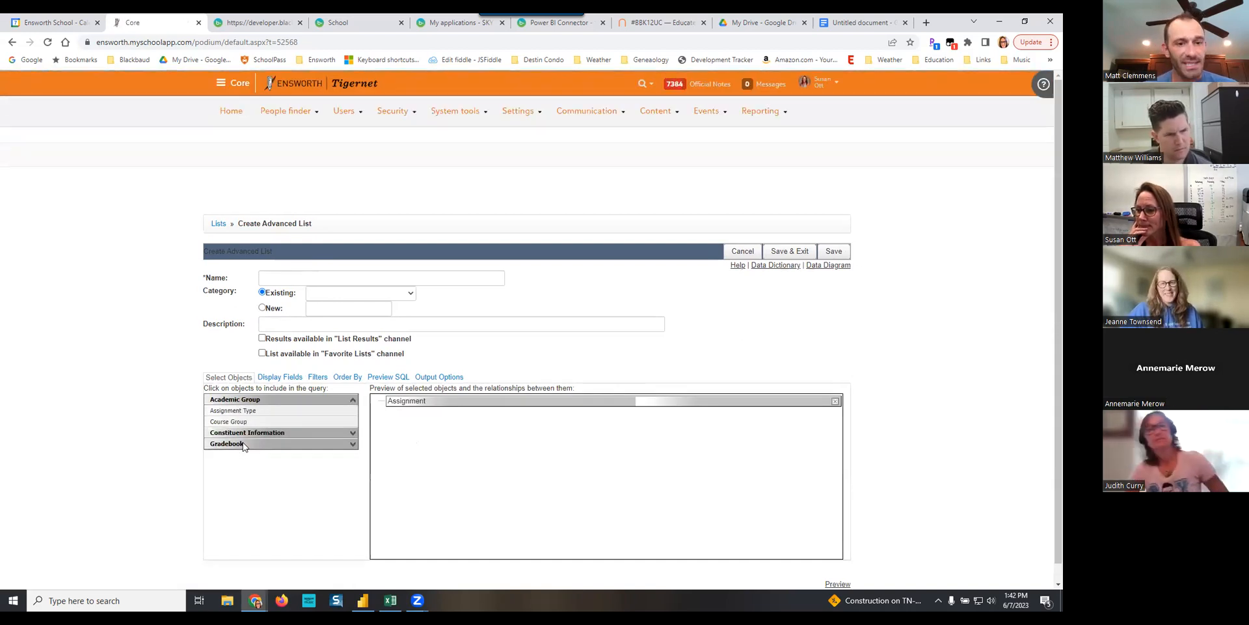
# - Add the related Assignment Type, User Base and Course Group objects beneath Assignment in the query
pyautogui.click(266, 412)
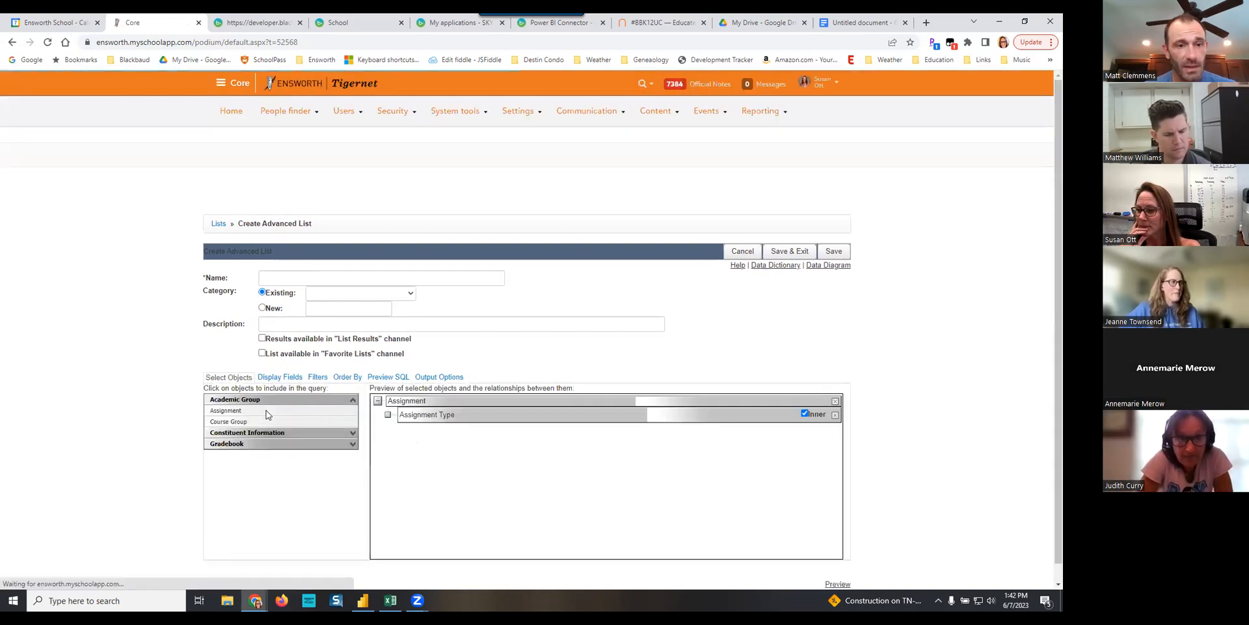
pyautogui.click(302, 432)
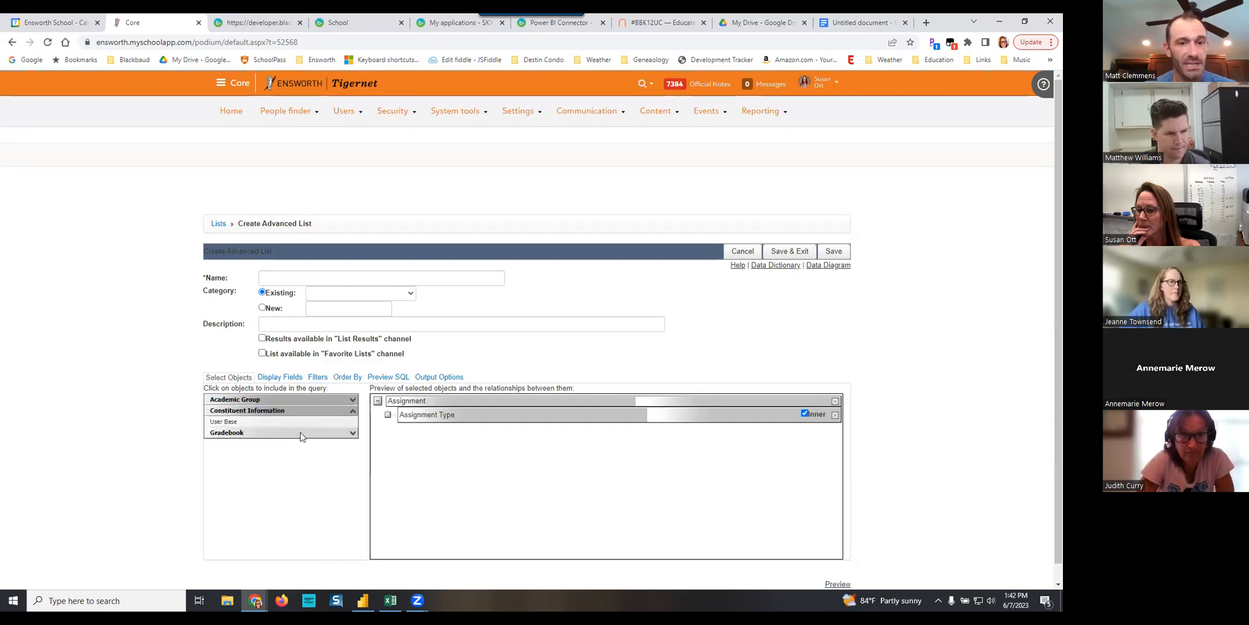
pyautogui.click(255, 420)
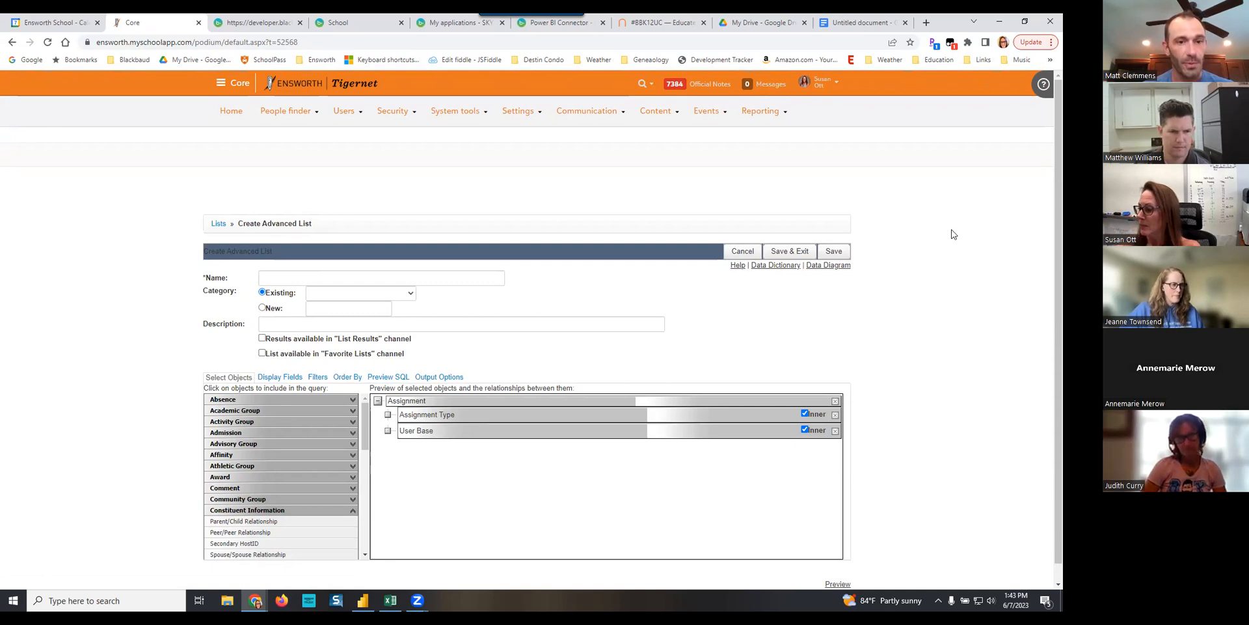
pyautogui.click(282, 409)
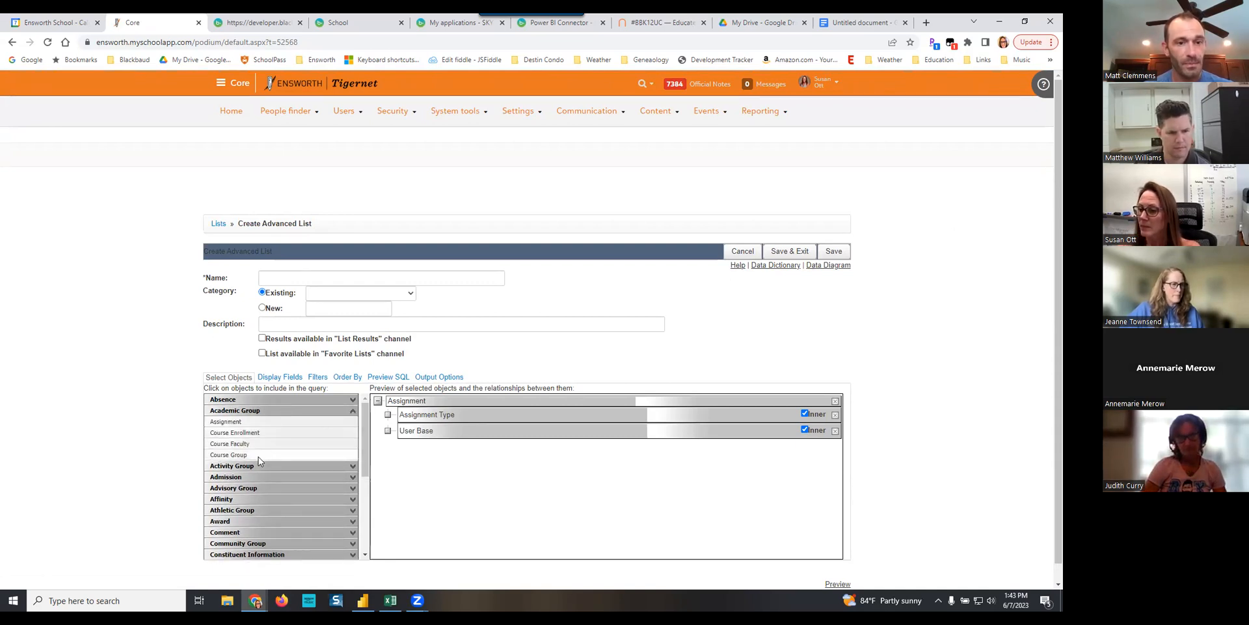
pyautogui.click(256, 454)
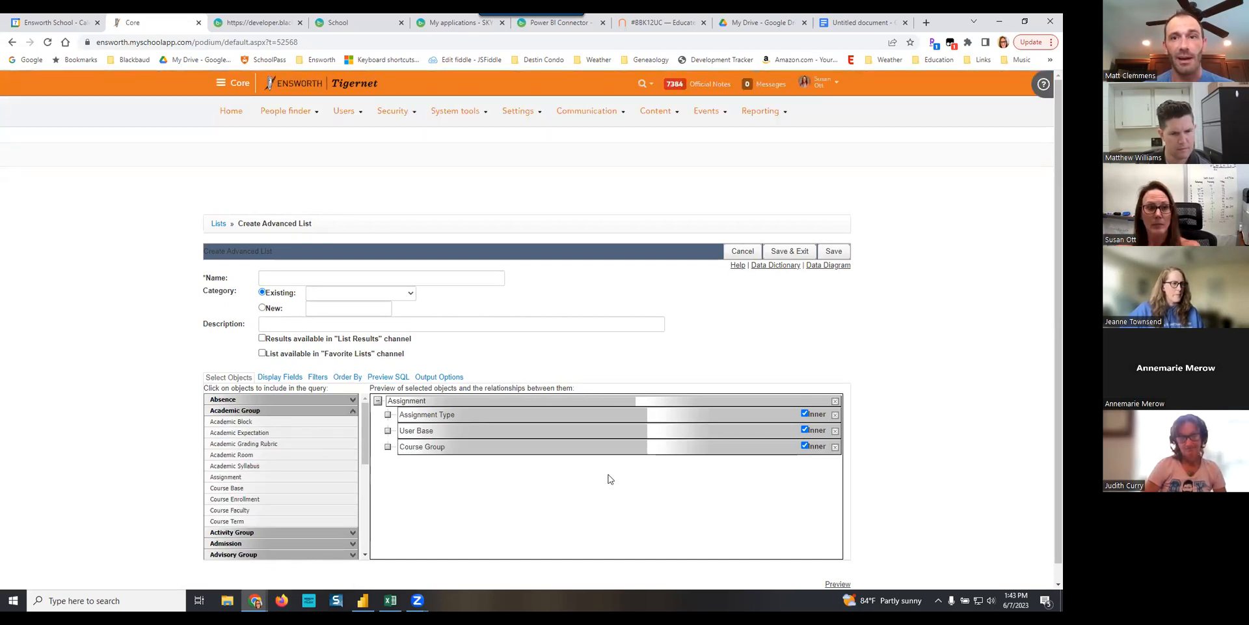
# - Add Course Base, Course Term and Course Enrollment beneath Course Group, joining Course Enrollment on Course Group.Group ID = Course Enrollment.Group ID
pyautogui.scroll(-1, 610, 479)
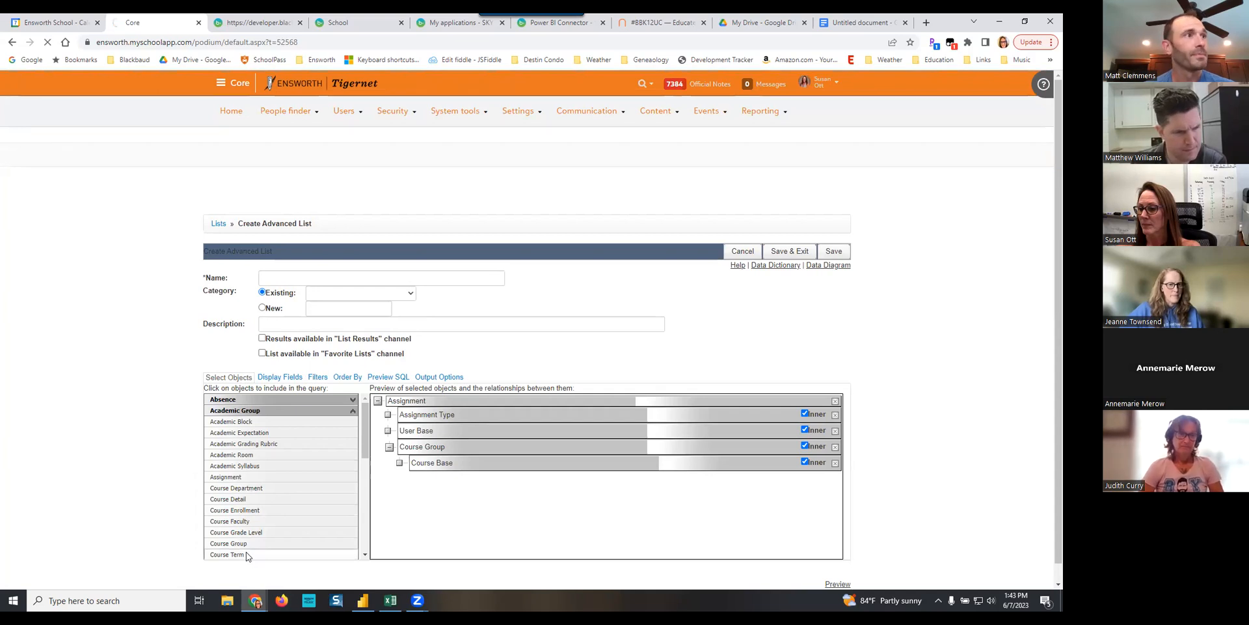
pyautogui.click(256, 511)
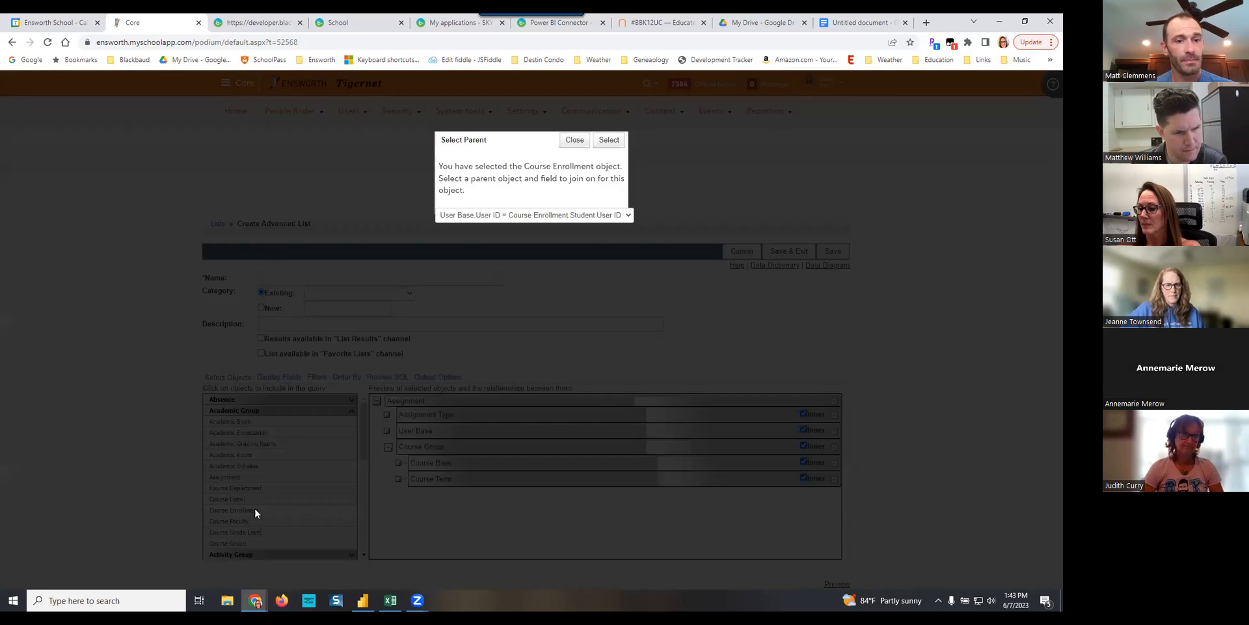
pyautogui.click(564, 216)
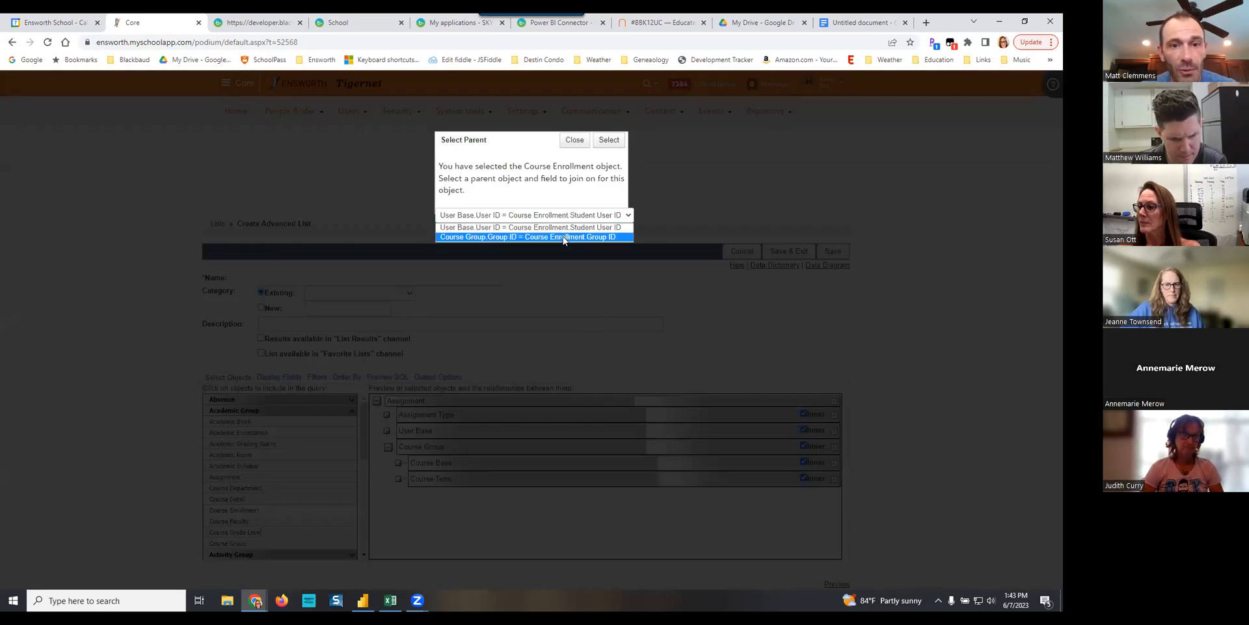
pyautogui.click(559, 237)
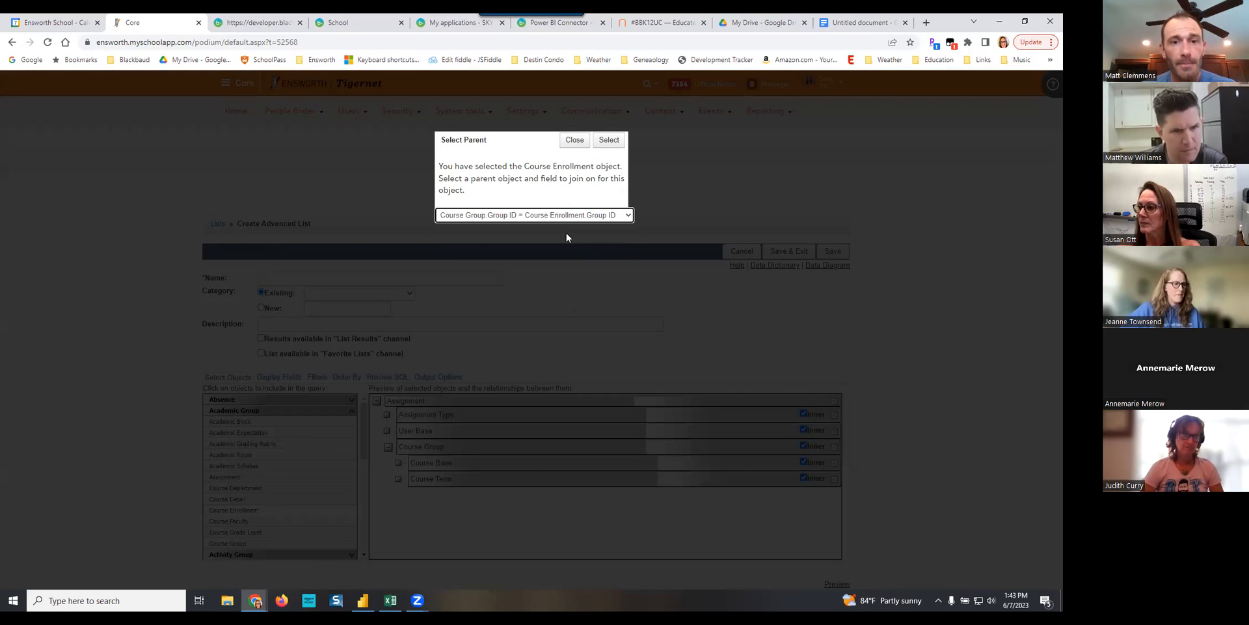
pyautogui.click(610, 147)
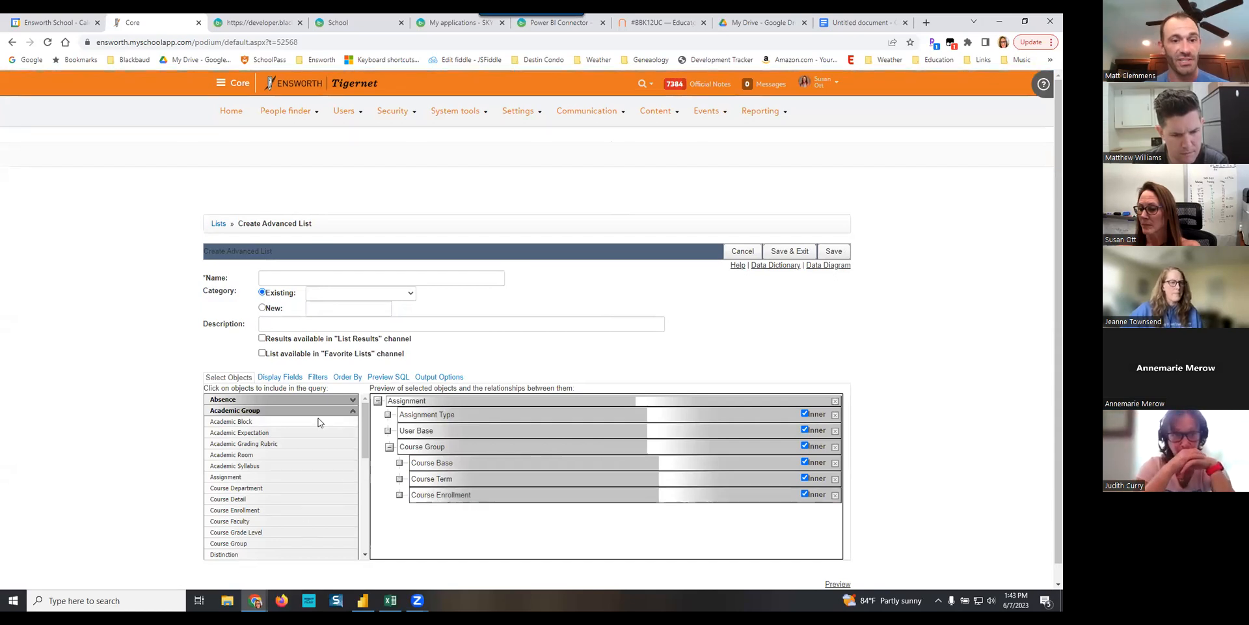
# - Collapse Academic Group and add a second User Base object from Constituent Information beneath Course Enrollment
pyautogui.click(351, 414)
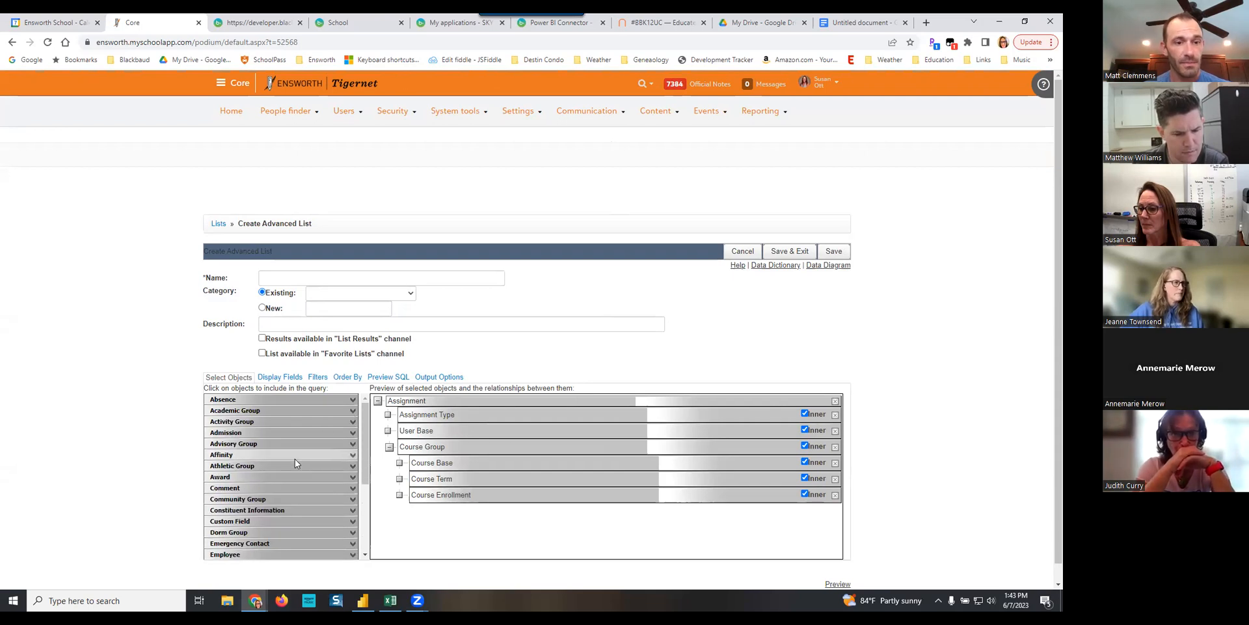
pyautogui.click(292, 509)
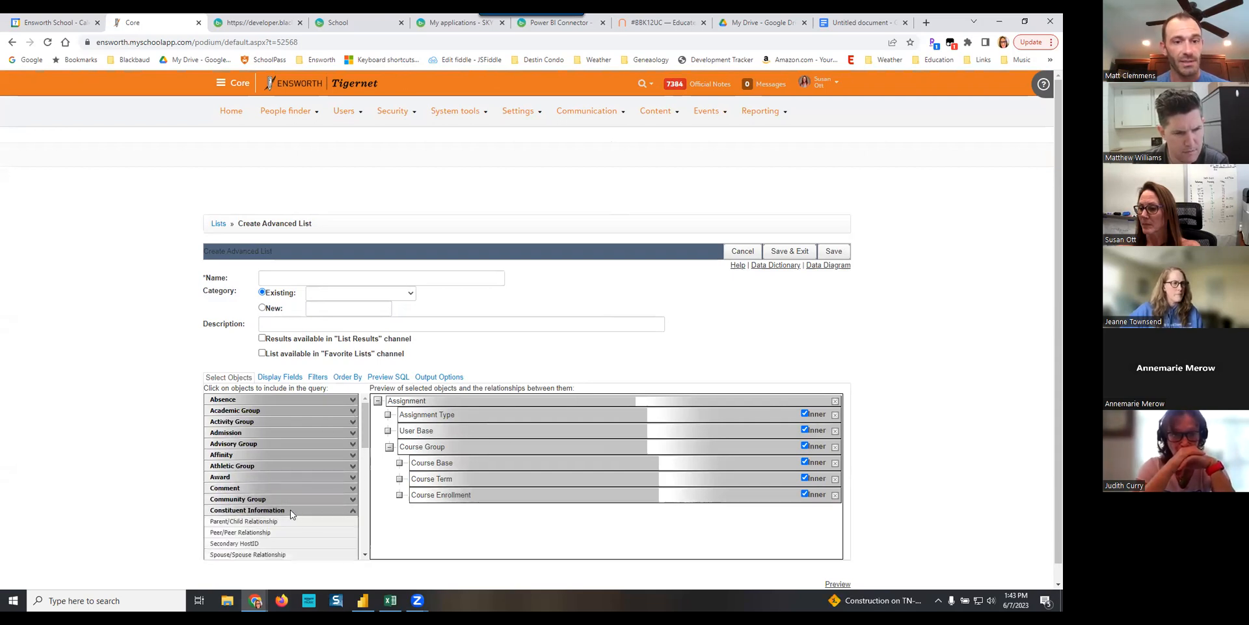
pyautogui.scroll(-3, 299, 533)
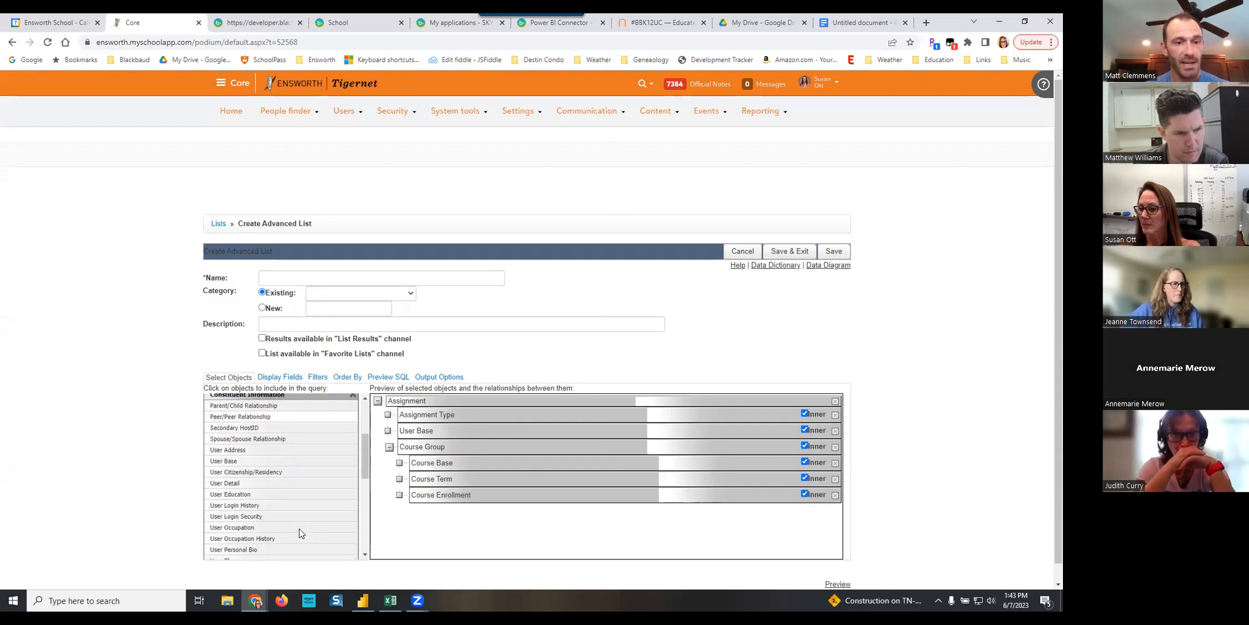
pyautogui.click(237, 462)
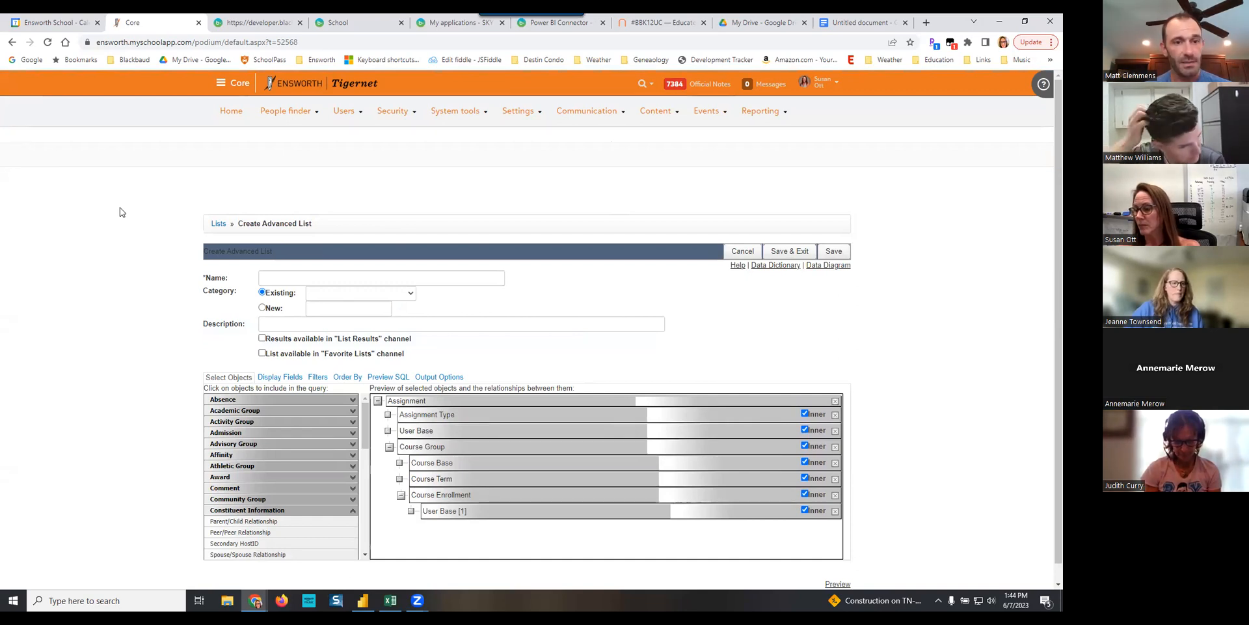
# - Start selecting the list's display fields and include Assignment, Date Due and Assignment Brief from the Assignment object
pyautogui.click(280, 377)
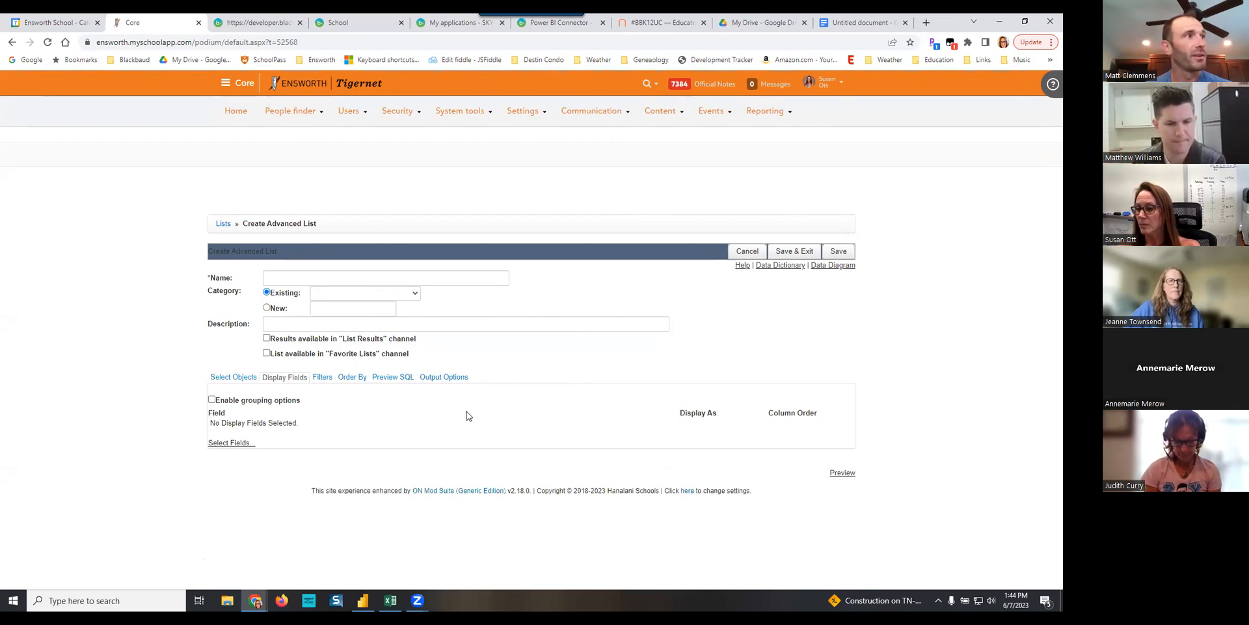
pyautogui.click(233, 443)
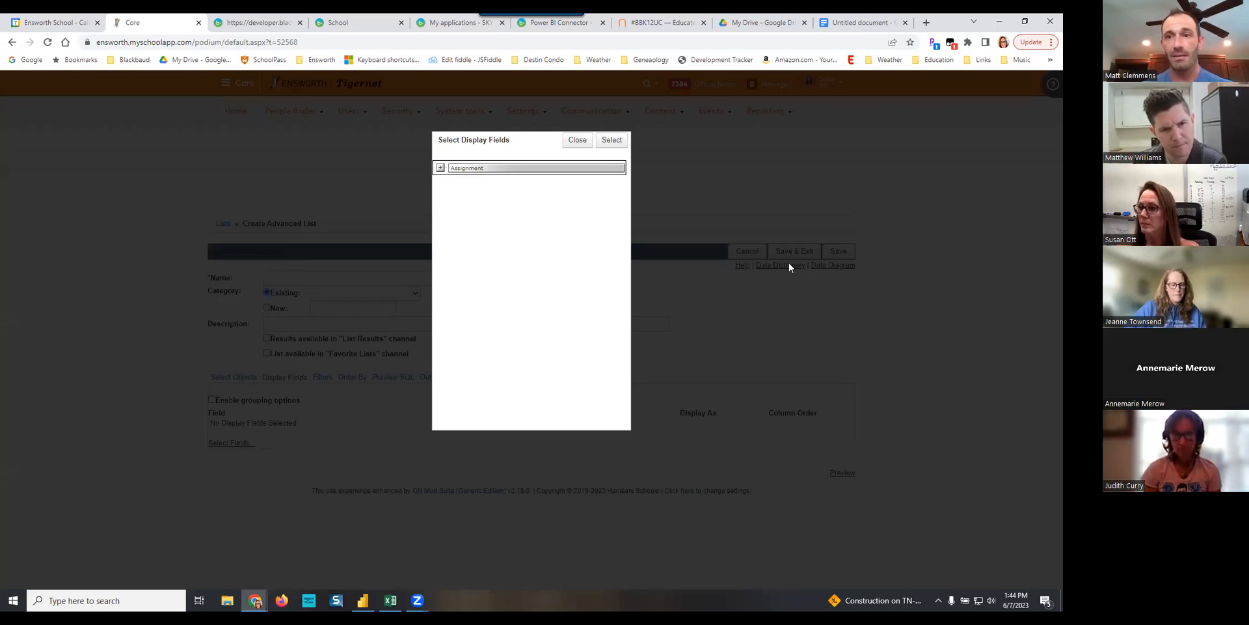
pyautogui.click(440, 168)
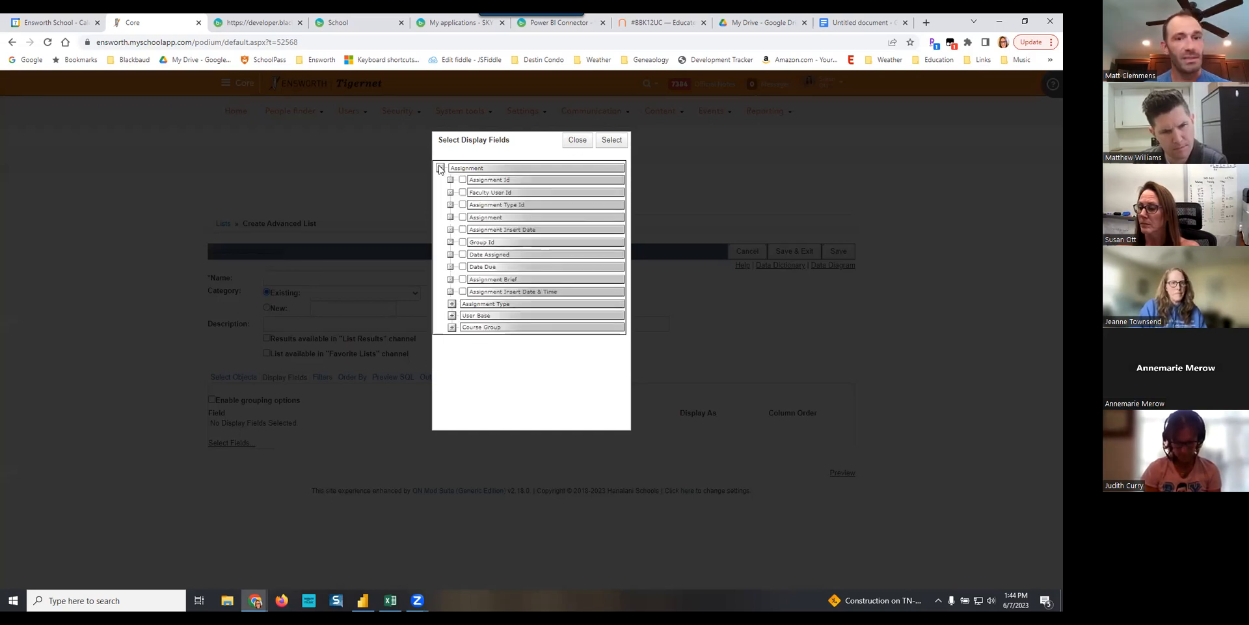
pyautogui.click(462, 217)
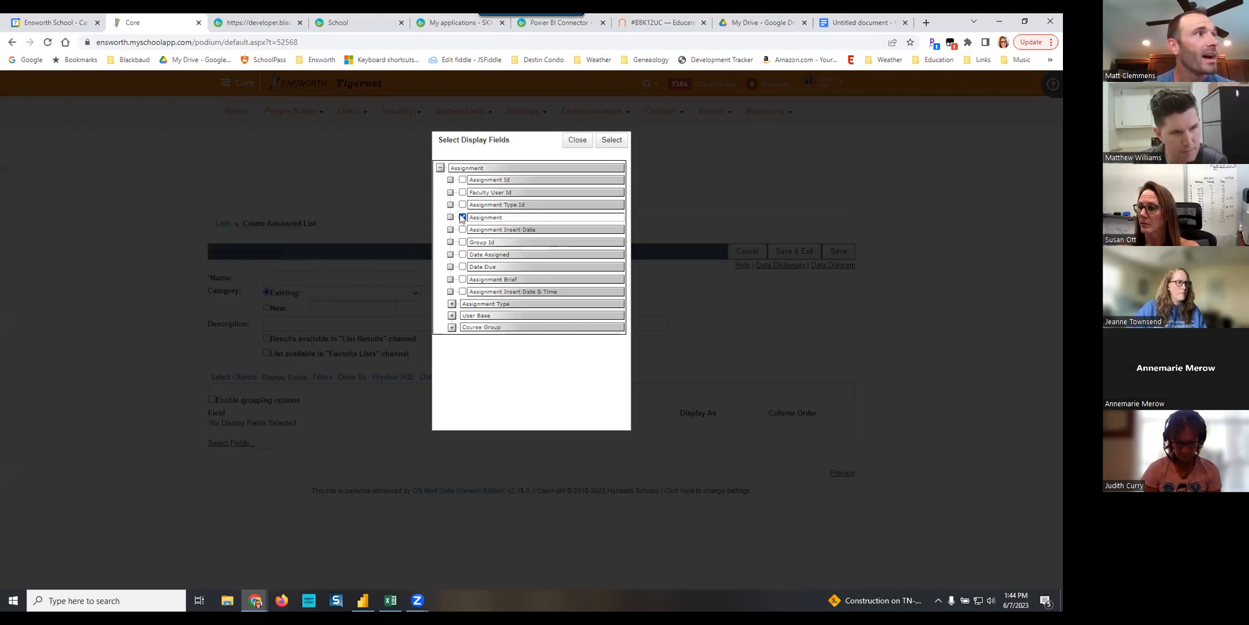
pyautogui.click(462, 267)
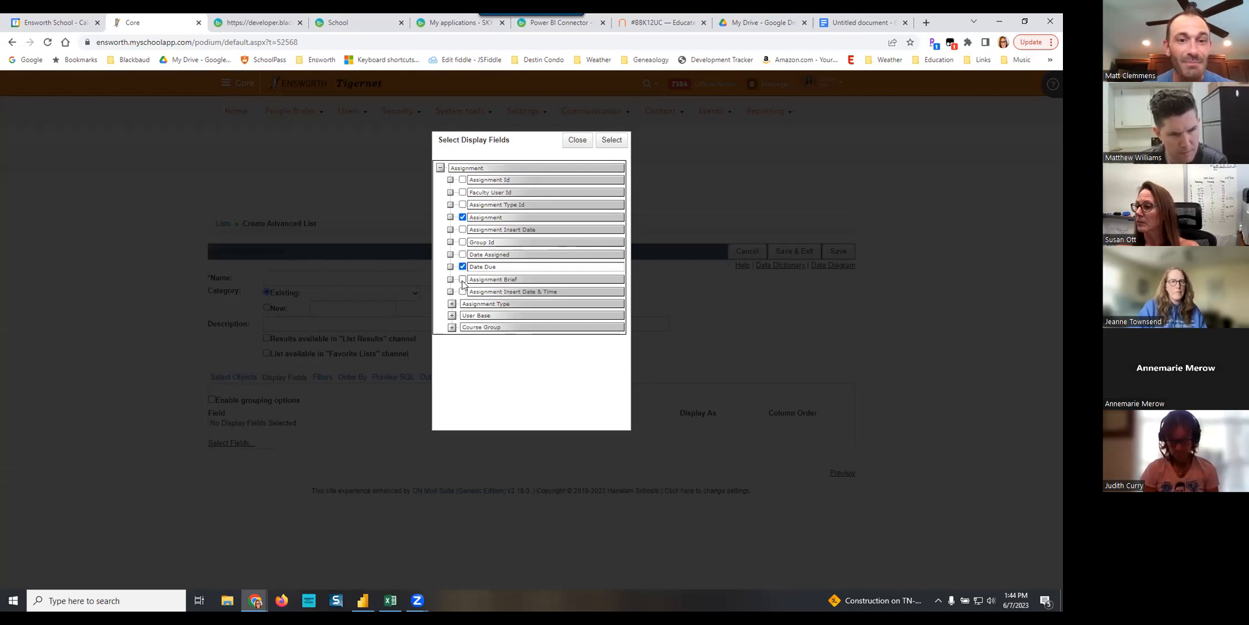
pyautogui.click(463, 279)
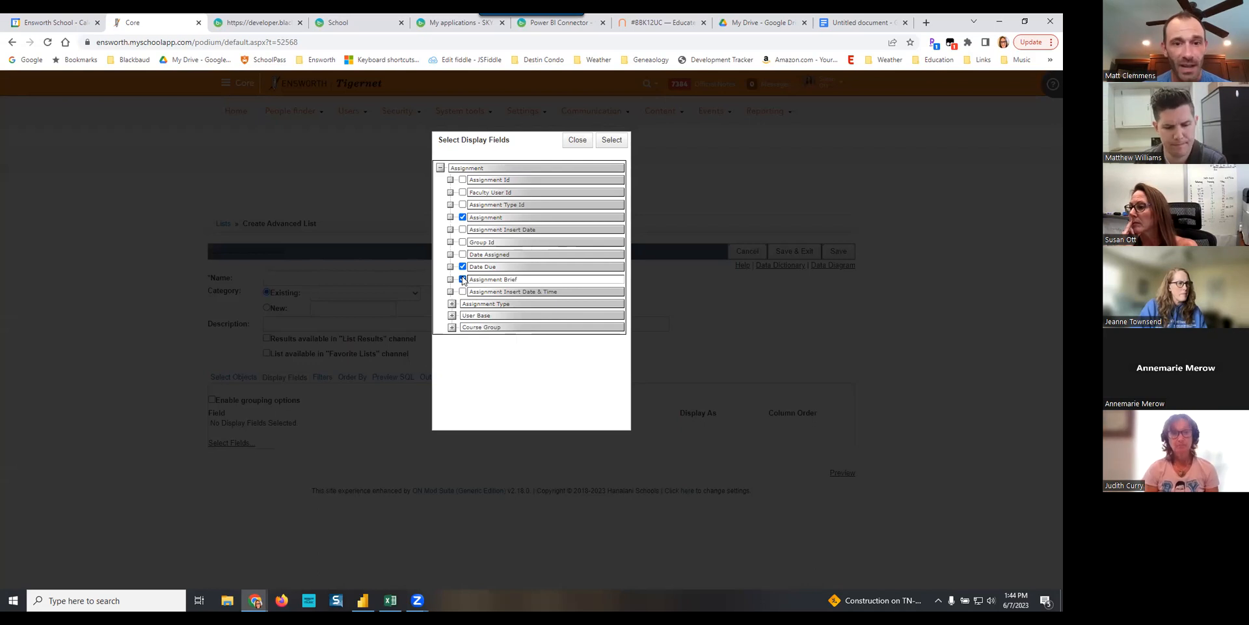
# - Include the Assignment Type and Major fields from the Assignment Type object
pyautogui.click(452, 303)
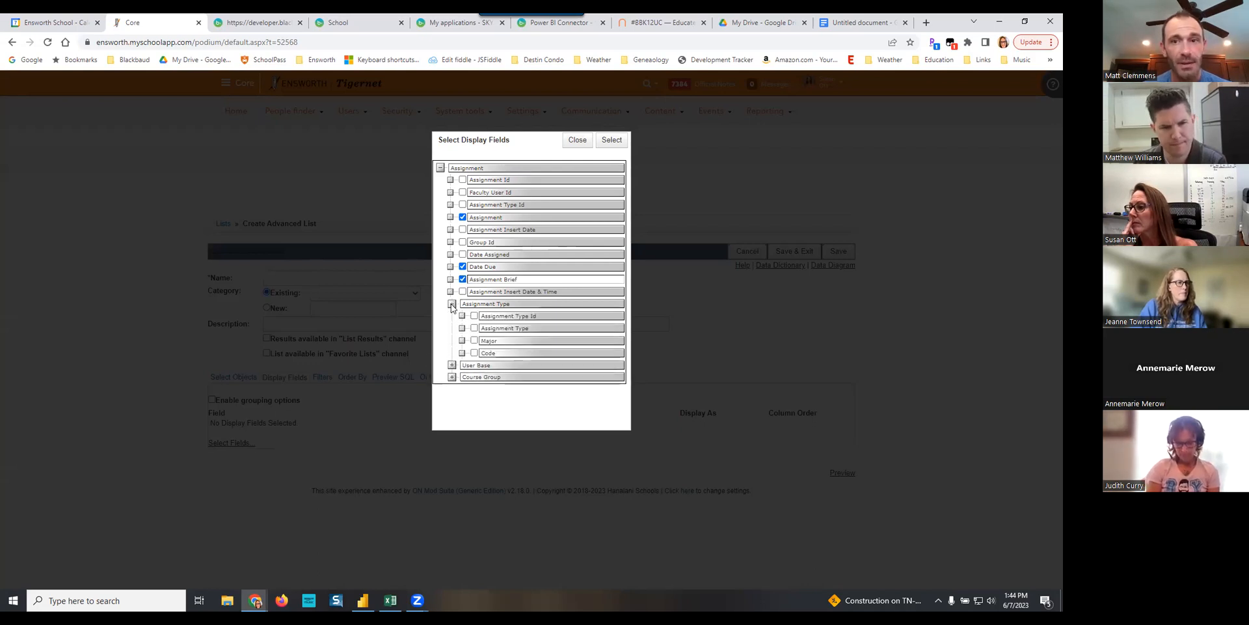
pyautogui.click(475, 329)
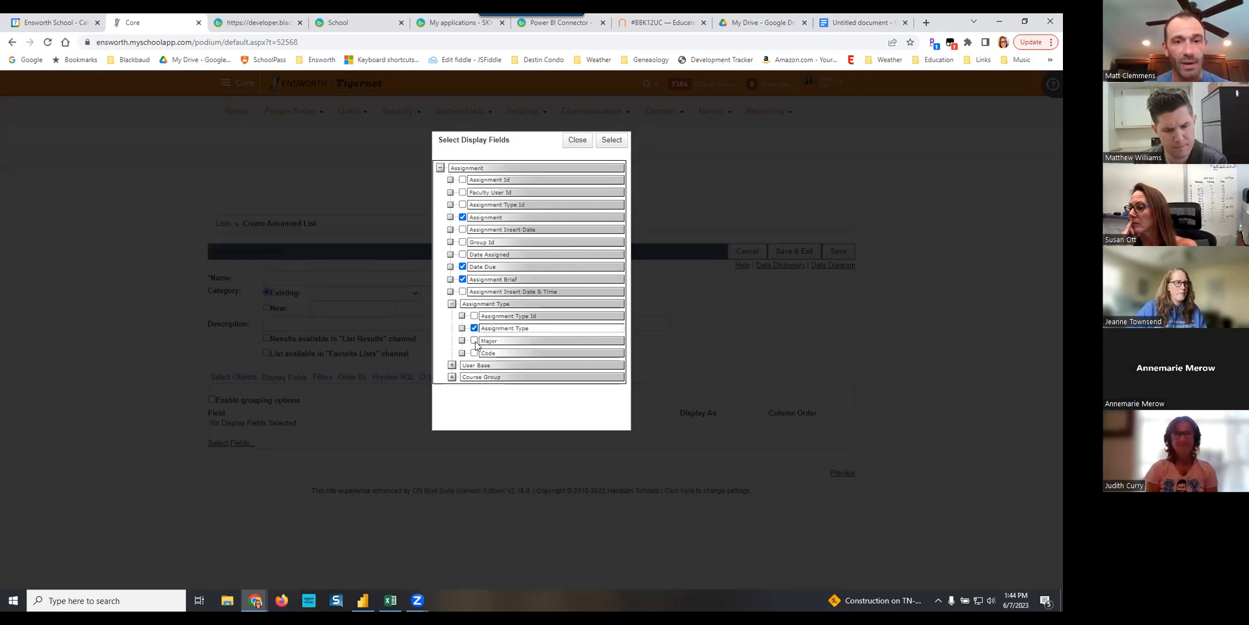
pyautogui.click(474, 341)
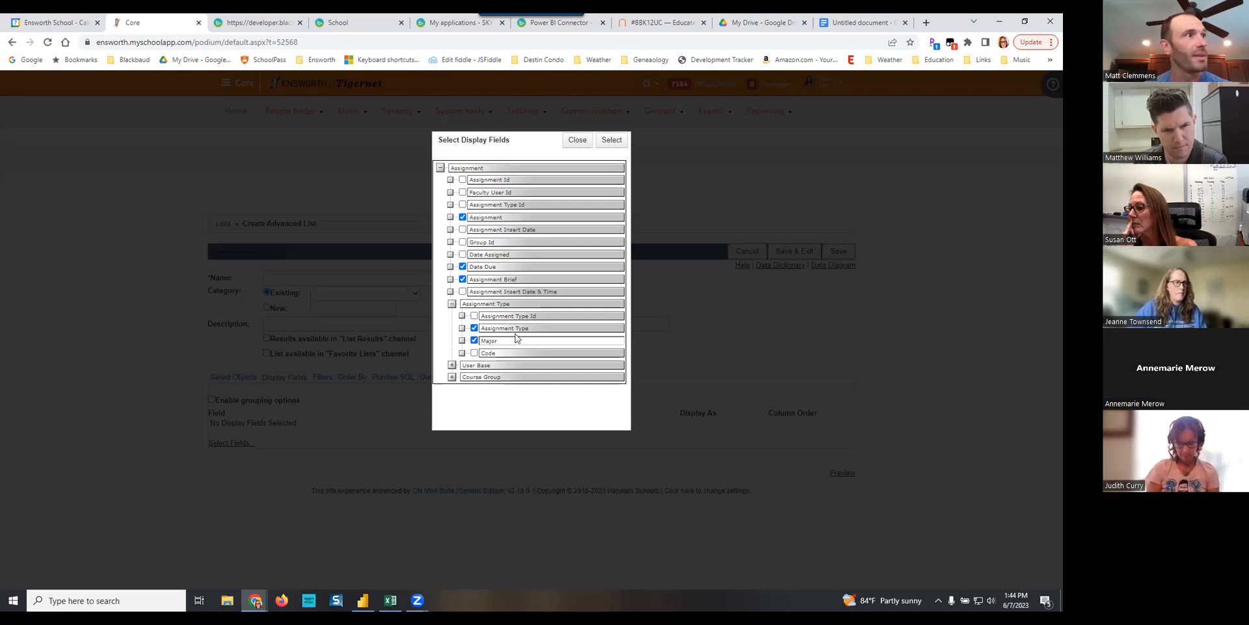
# - Include First Name, Last Name and E-Mail from the User Base object directly beneath Assignment
pyautogui.click(452, 365)
pyautogui.scroll(-3, 550, 353)
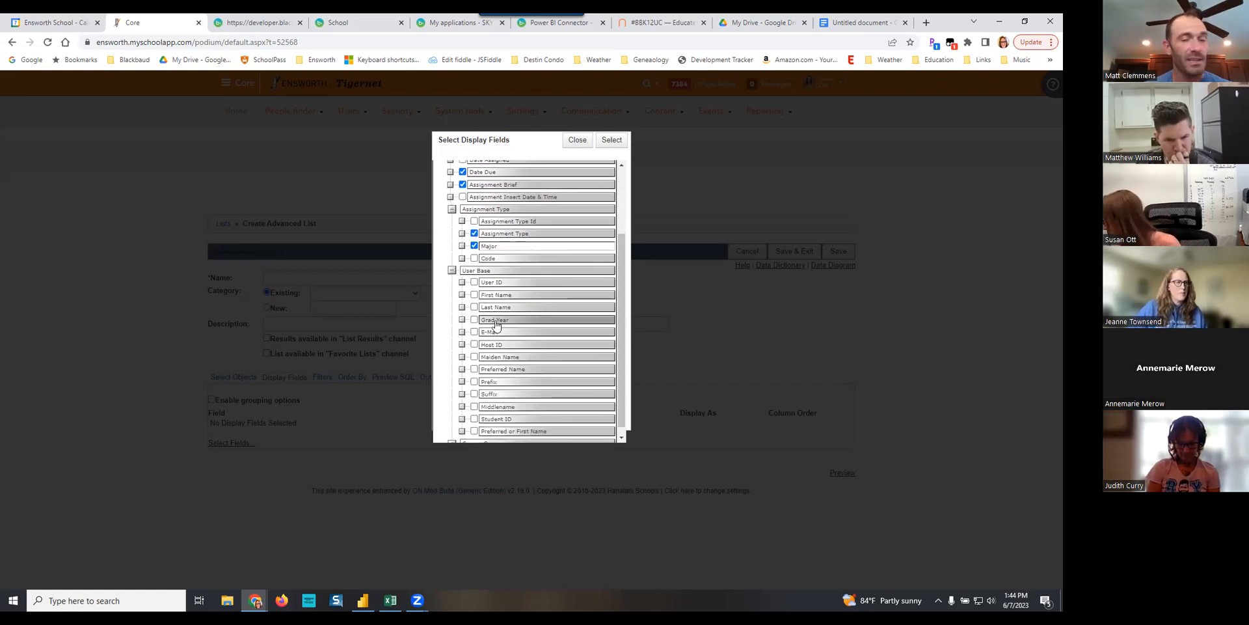
pyautogui.click(474, 295)
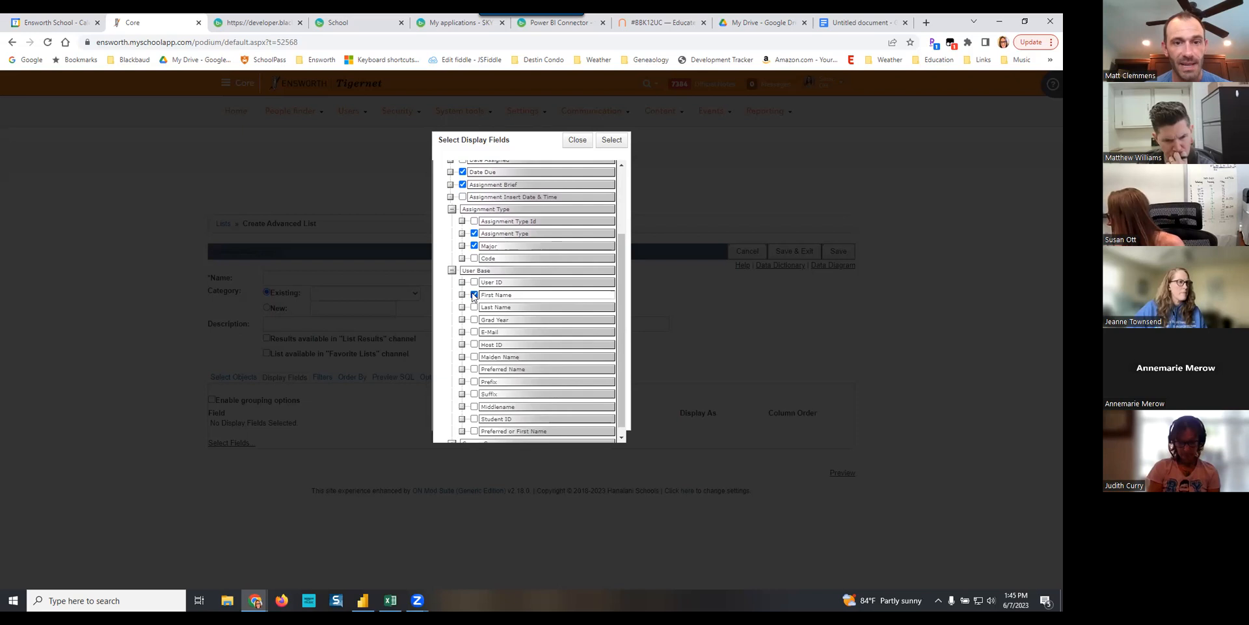
pyautogui.click(474, 307)
pyautogui.click(474, 333)
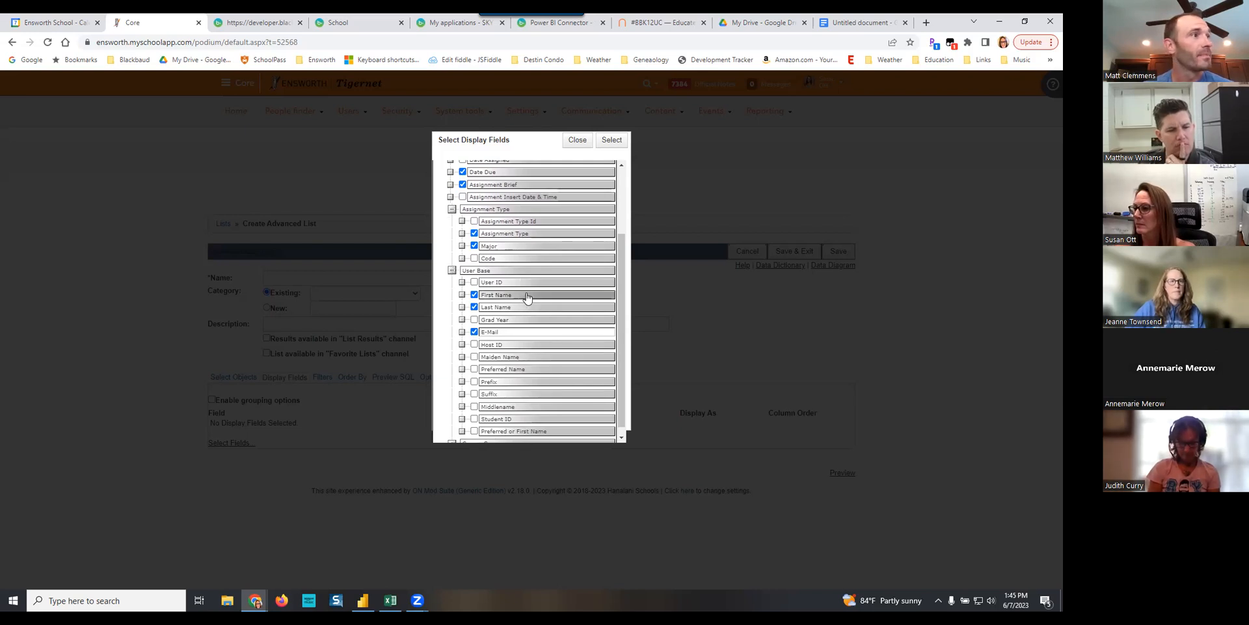
# - Include the Group Identifier field from the Course Group object
pyautogui.scroll(-1, 527, 300)
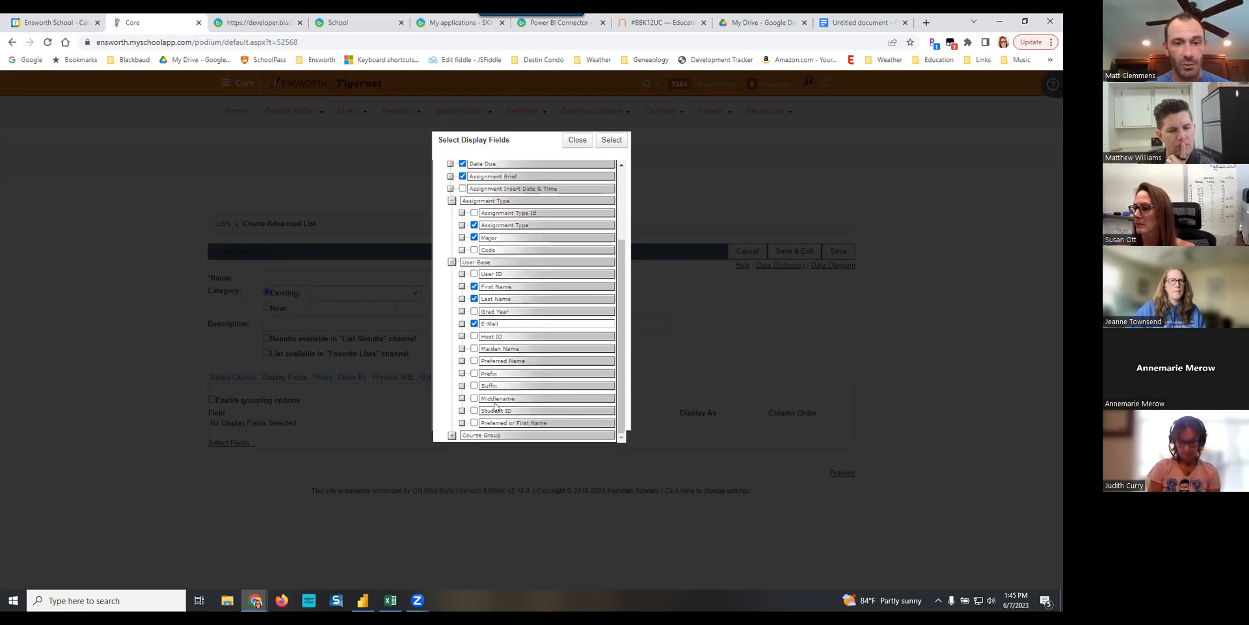
pyautogui.click(452, 434)
pyautogui.scroll(-3, 529, 345)
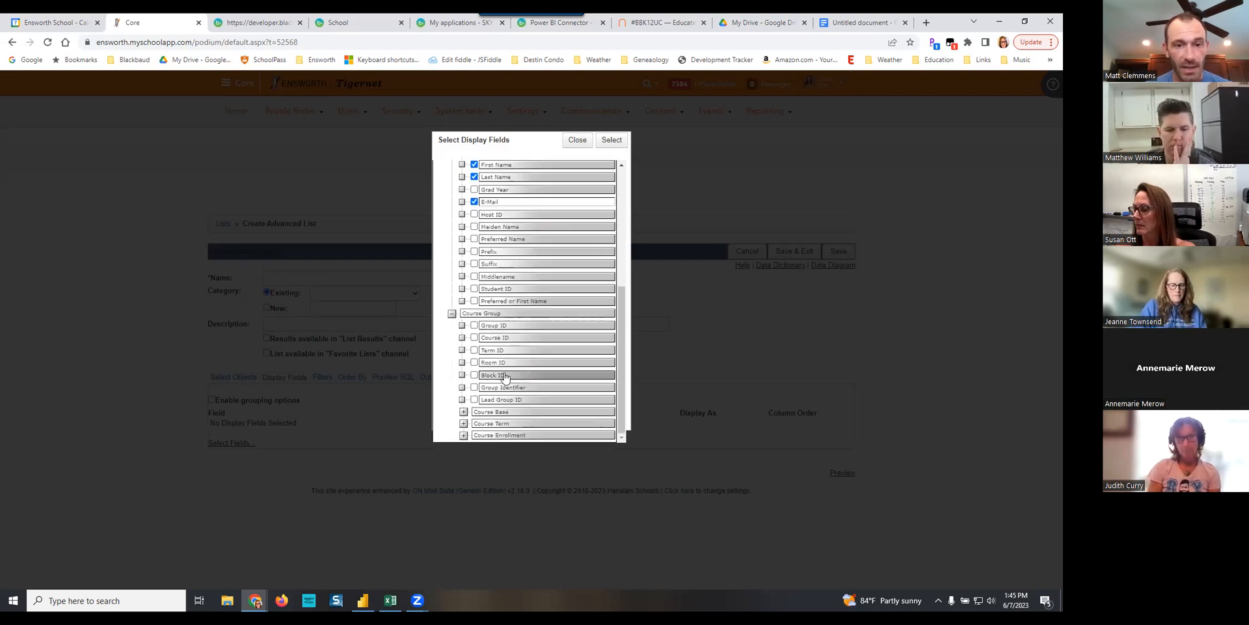
pyautogui.click(474, 387)
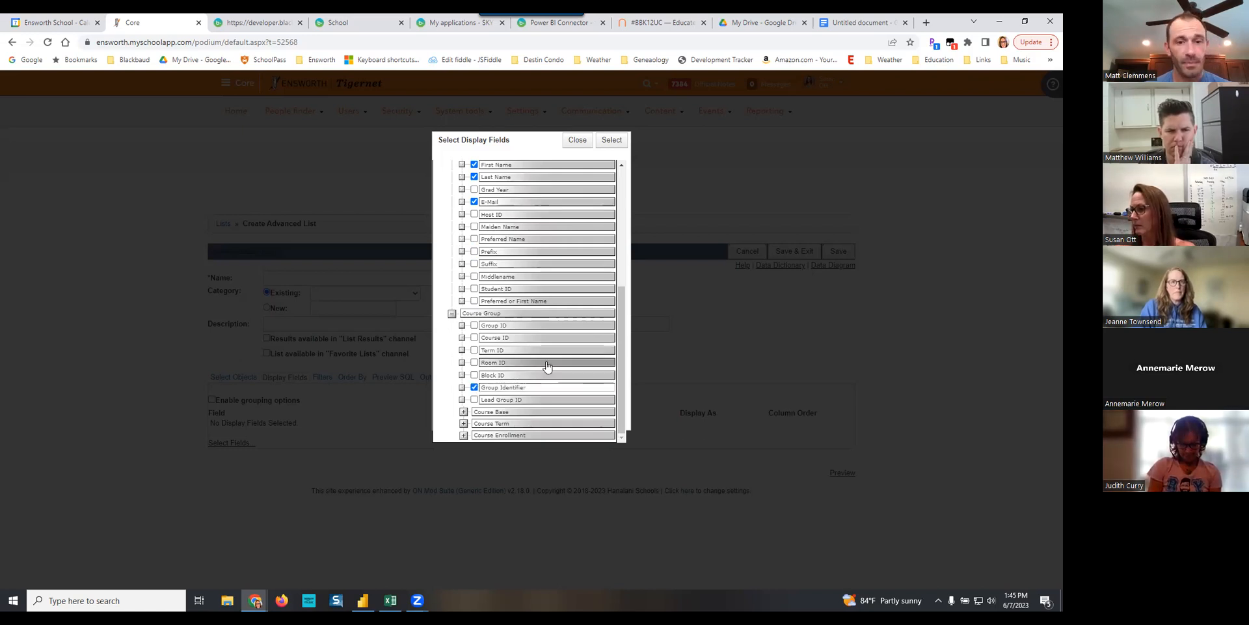
# - Include the Course Code and Course Title fields from the Course Base object
pyautogui.click(463, 411)
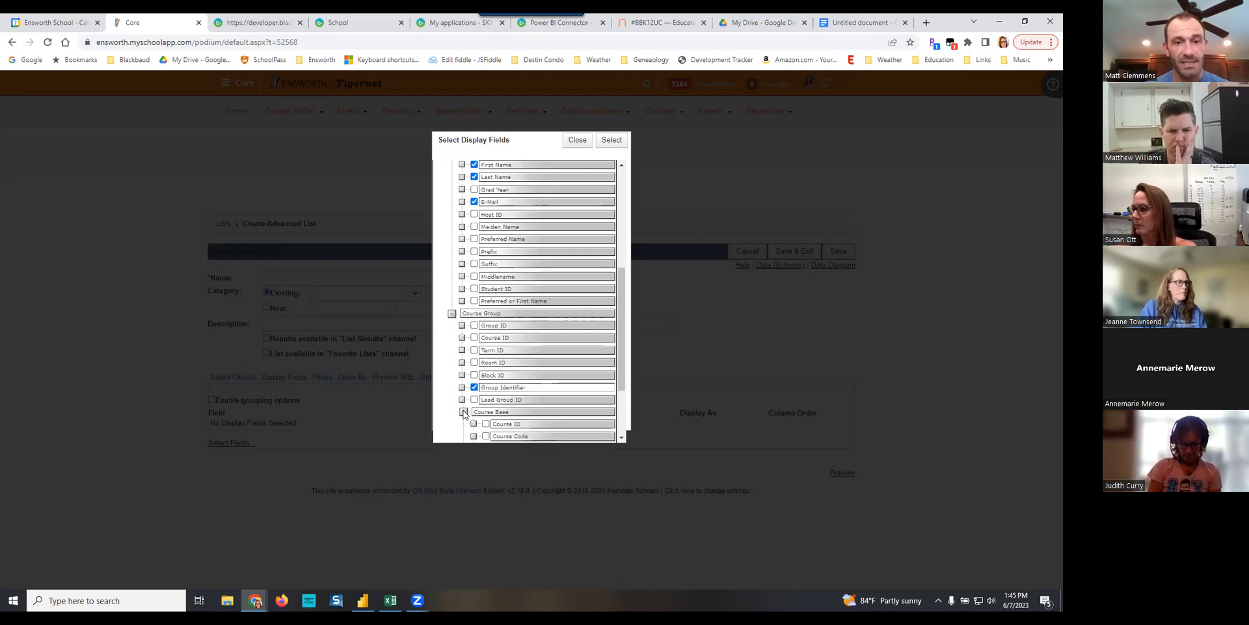
pyautogui.scroll(-3, 561, 395)
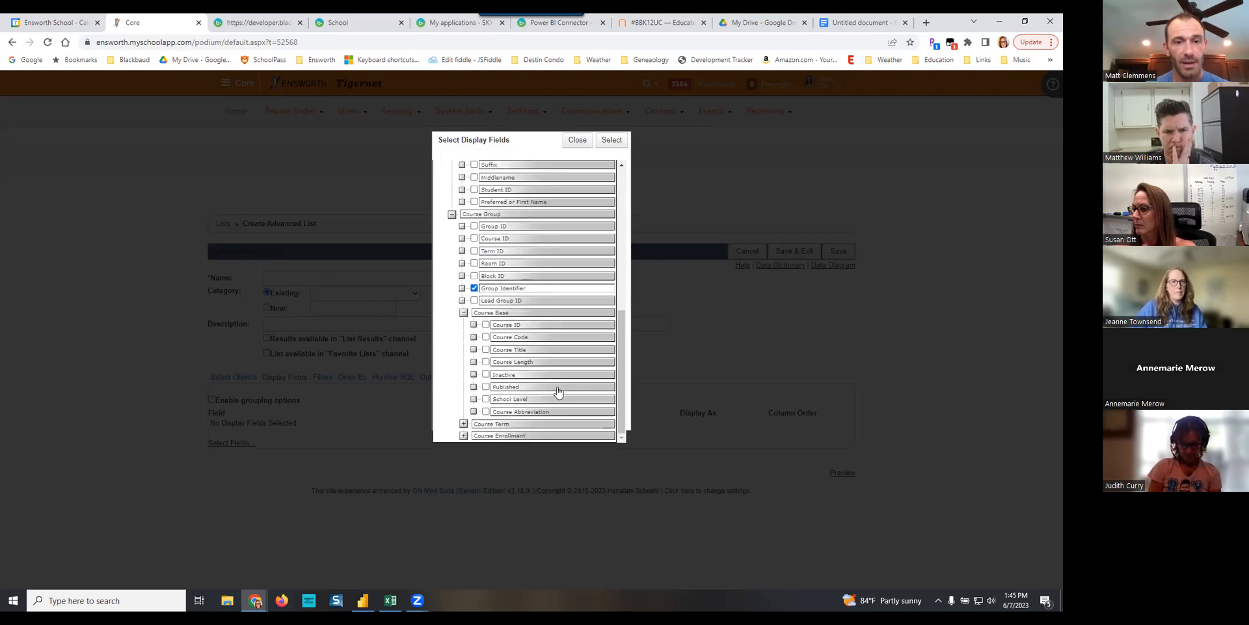
pyautogui.click(486, 337)
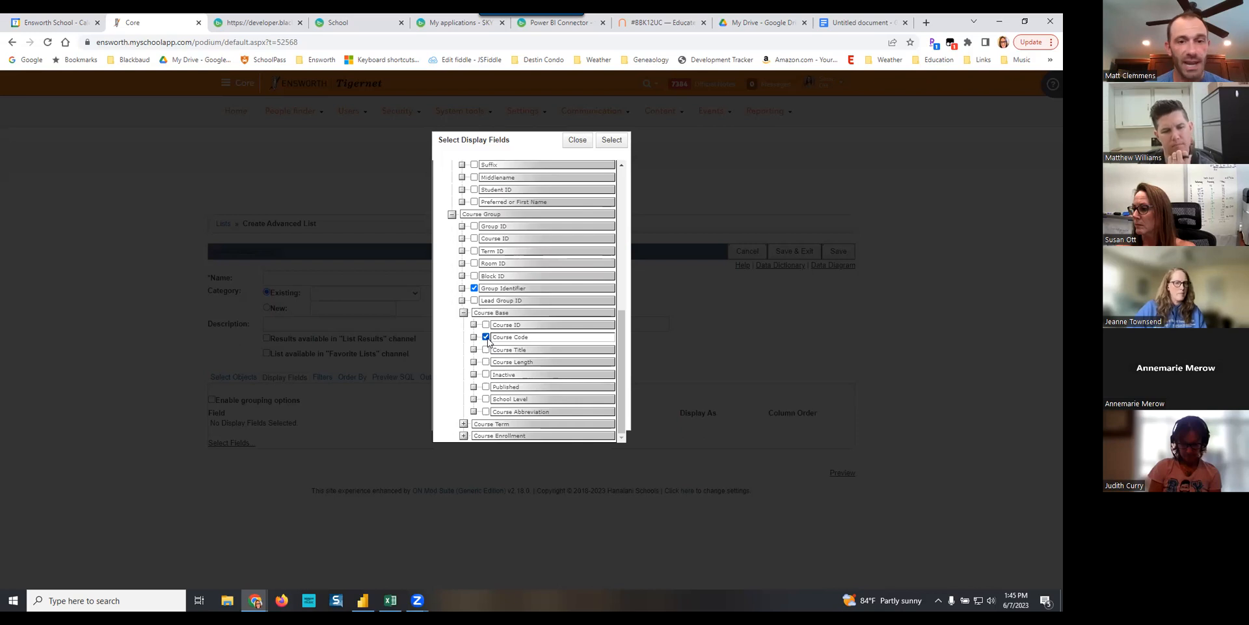
pyautogui.click(486, 350)
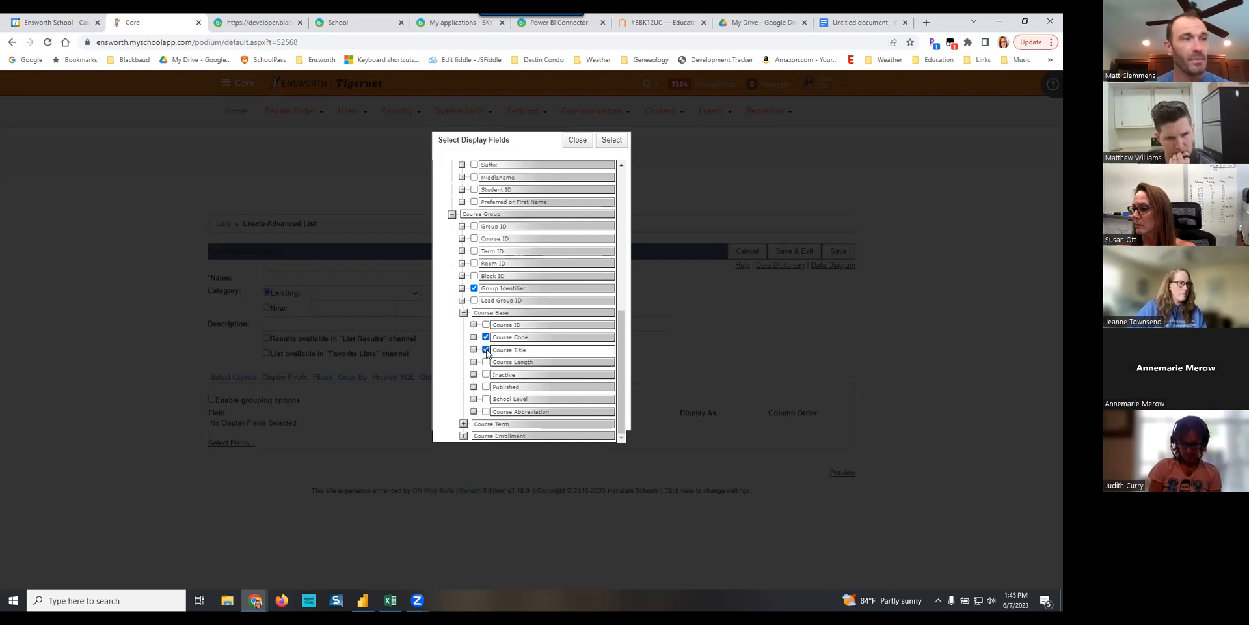
pyautogui.click(462, 436)
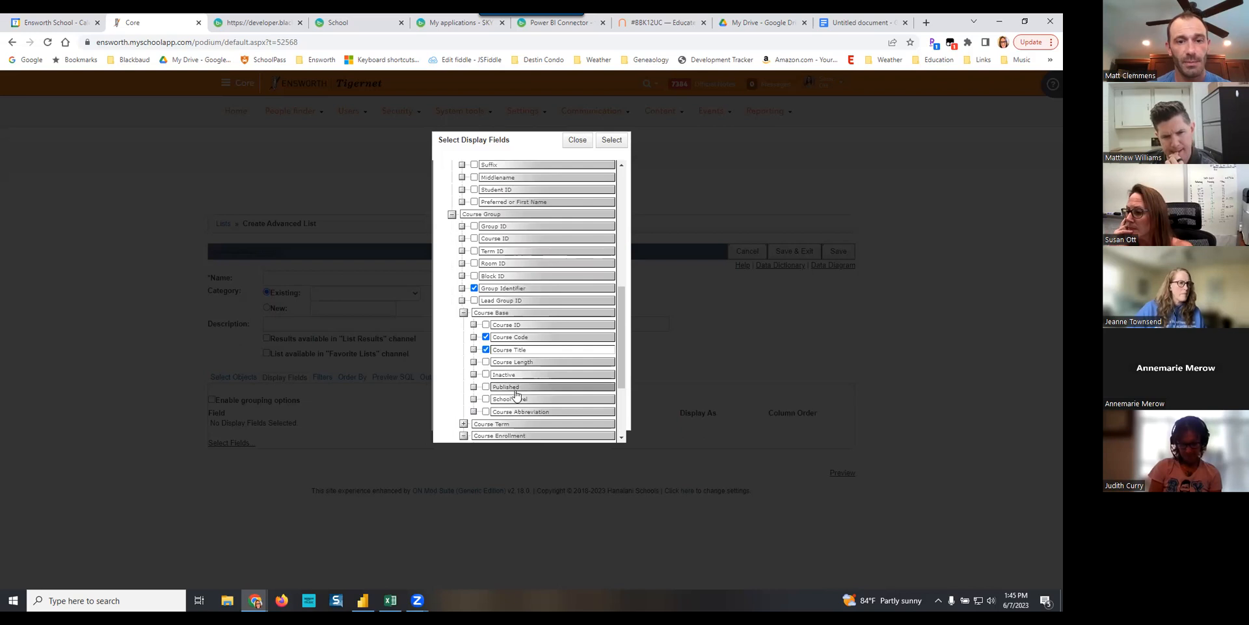
pyautogui.scroll(-3, 516, 393)
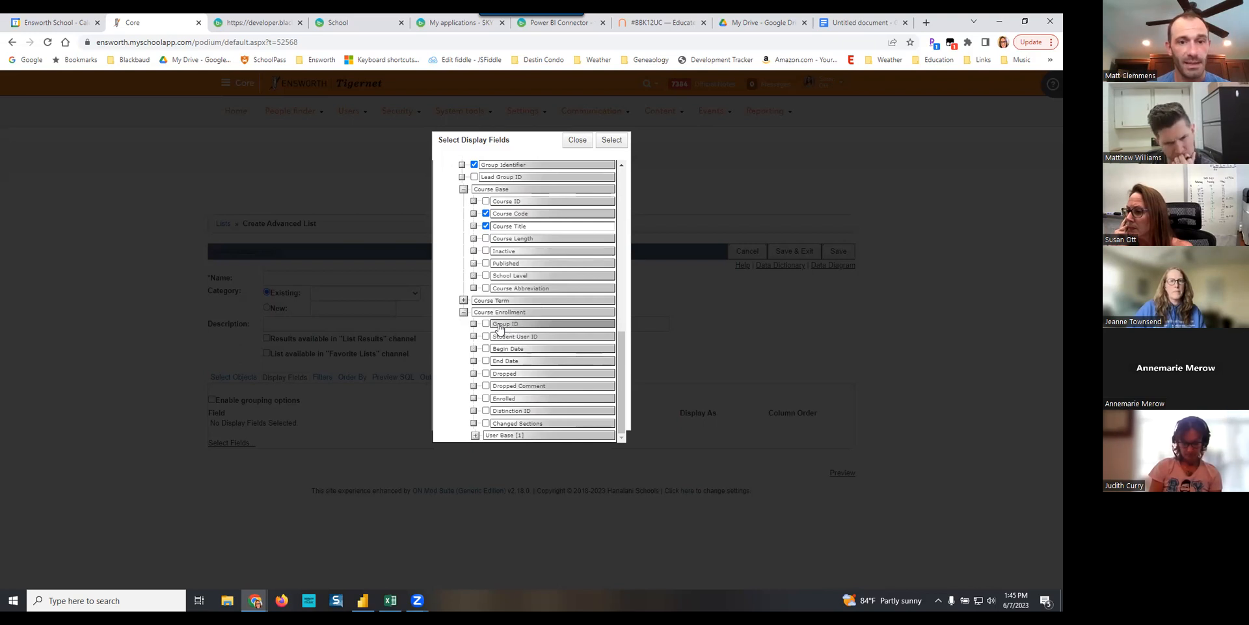
pyautogui.click(464, 312)
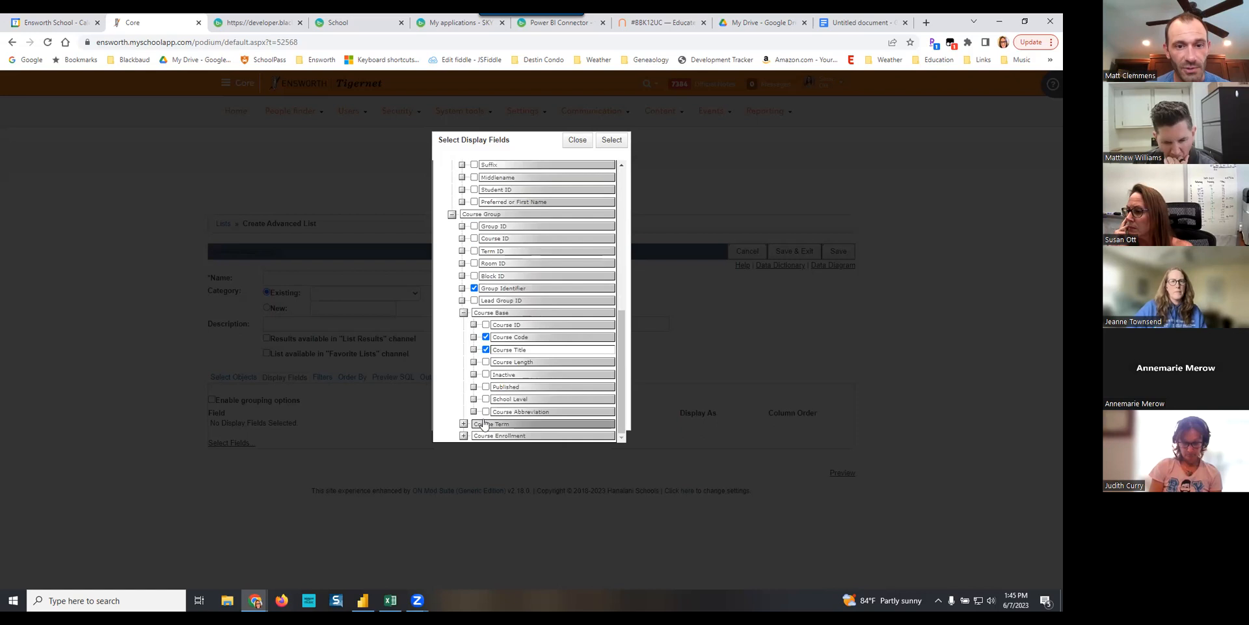
# - Include User ID, First Name and Last Name from the User Base [1] object beneath Course Enrollment
pyautogui.click(463, 435)
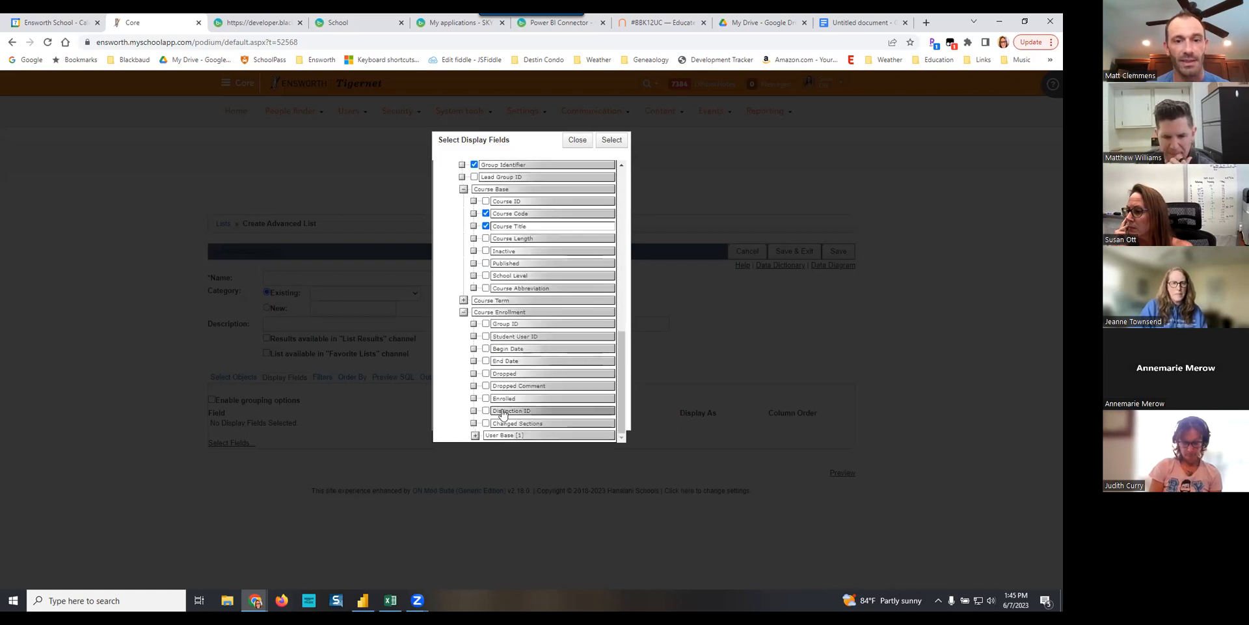
pyautogui.click(475, 436)
pyautogui.scroll(-3, 545, 345)
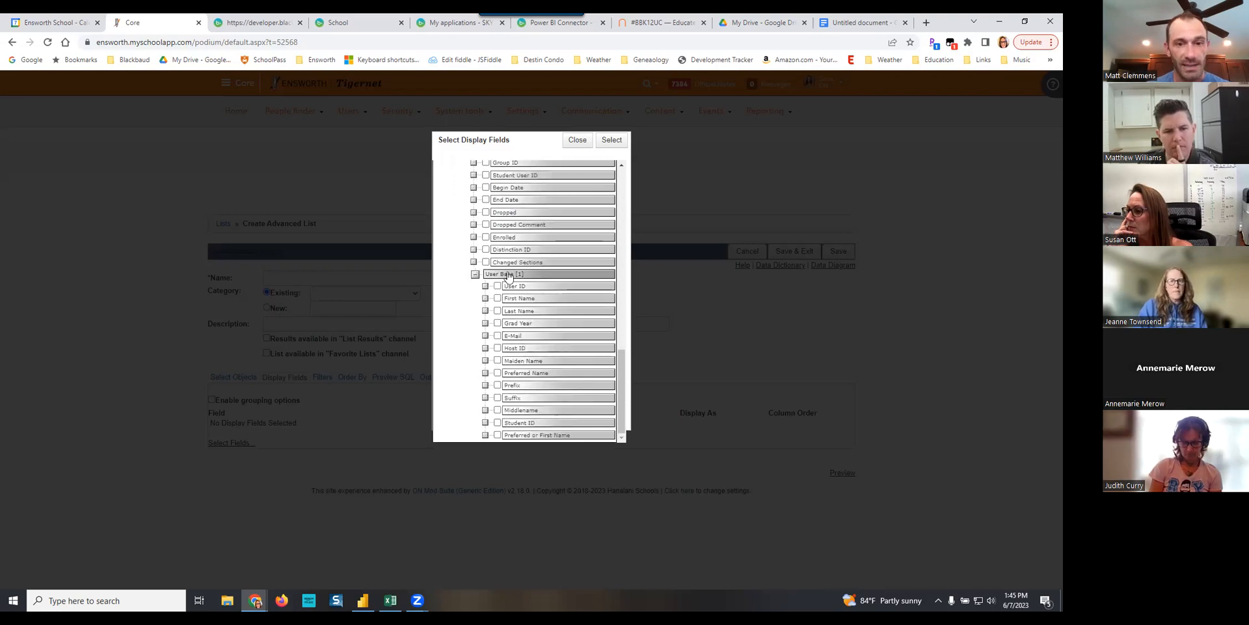
pyautogui.click(498, 286)
pyautogui.click(499, 298)
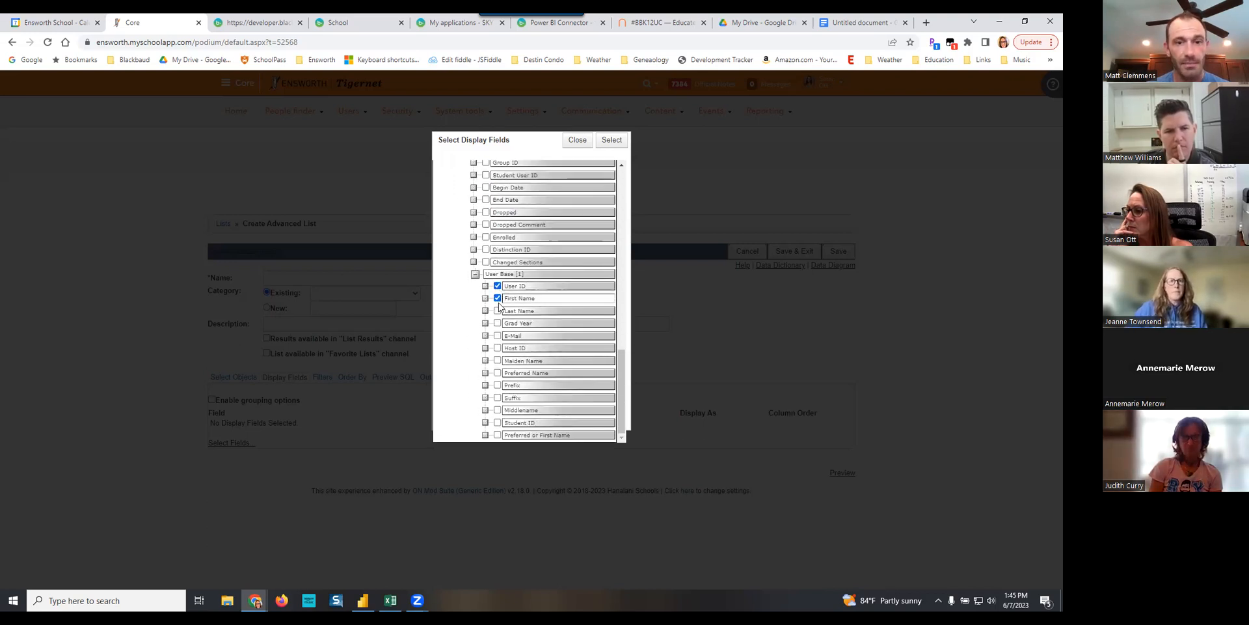
pyautogui.click(499, 311)
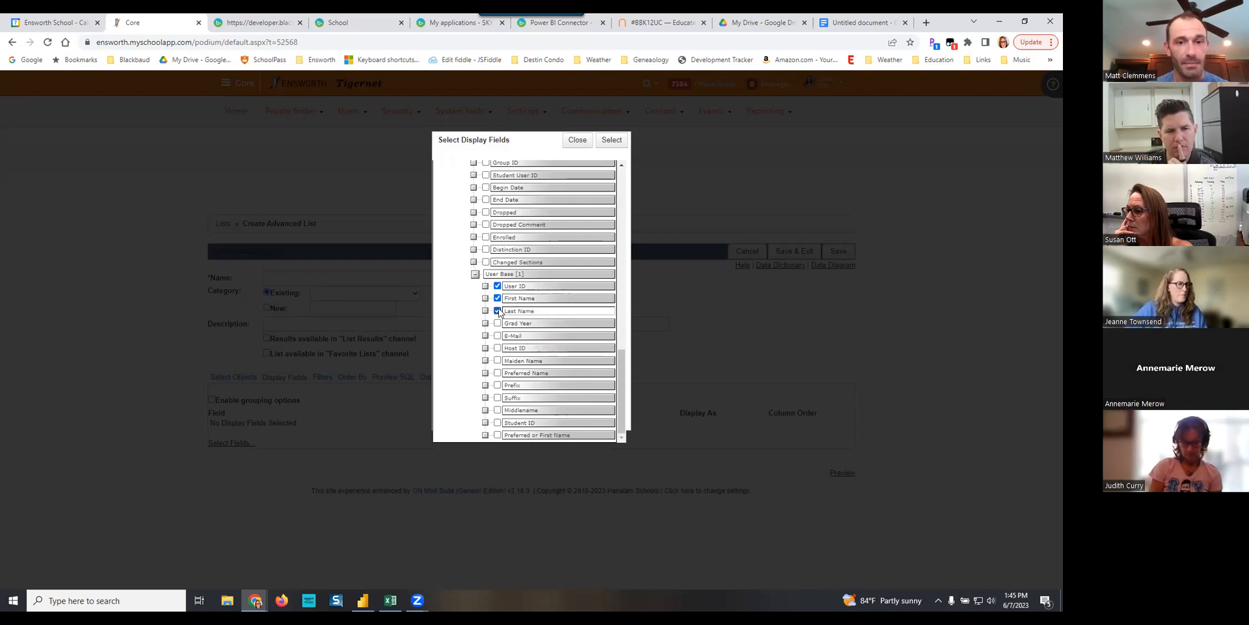
# - Include Grad Year from the User Base [1] object and apply the display field selection to the list
pyautogui.click(499, 324)
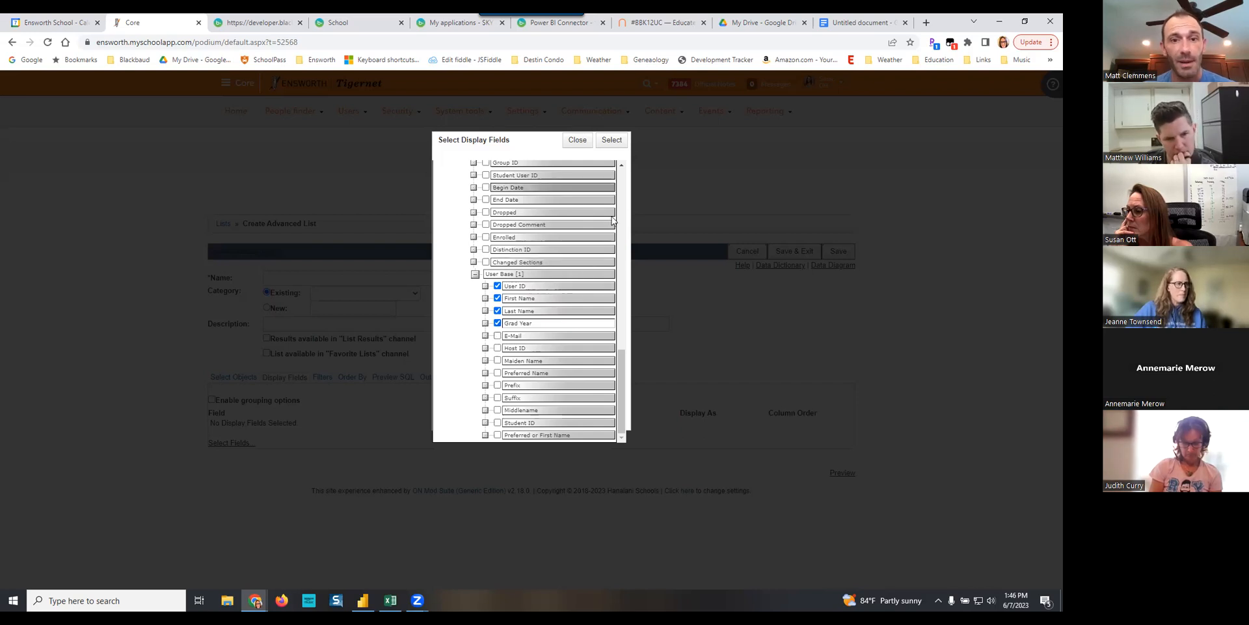
pyautogui.click(612, 140)
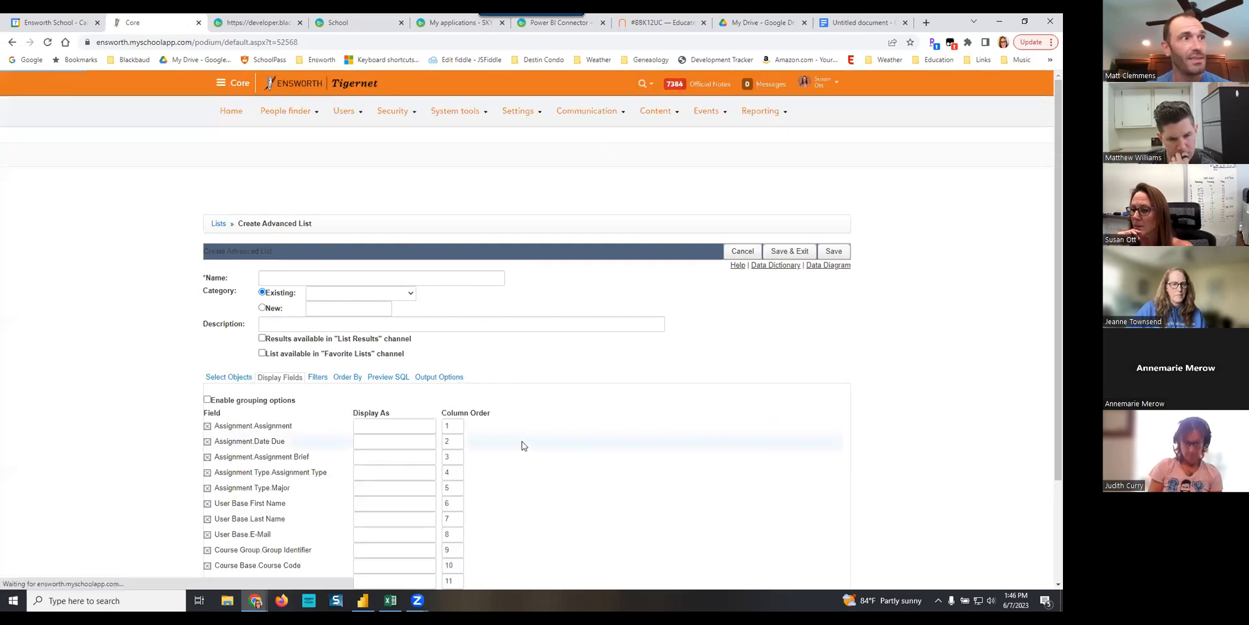
pyautogui.scroll(-2, 585, 454)
pyautogui.scroll(-1, 584, 454)
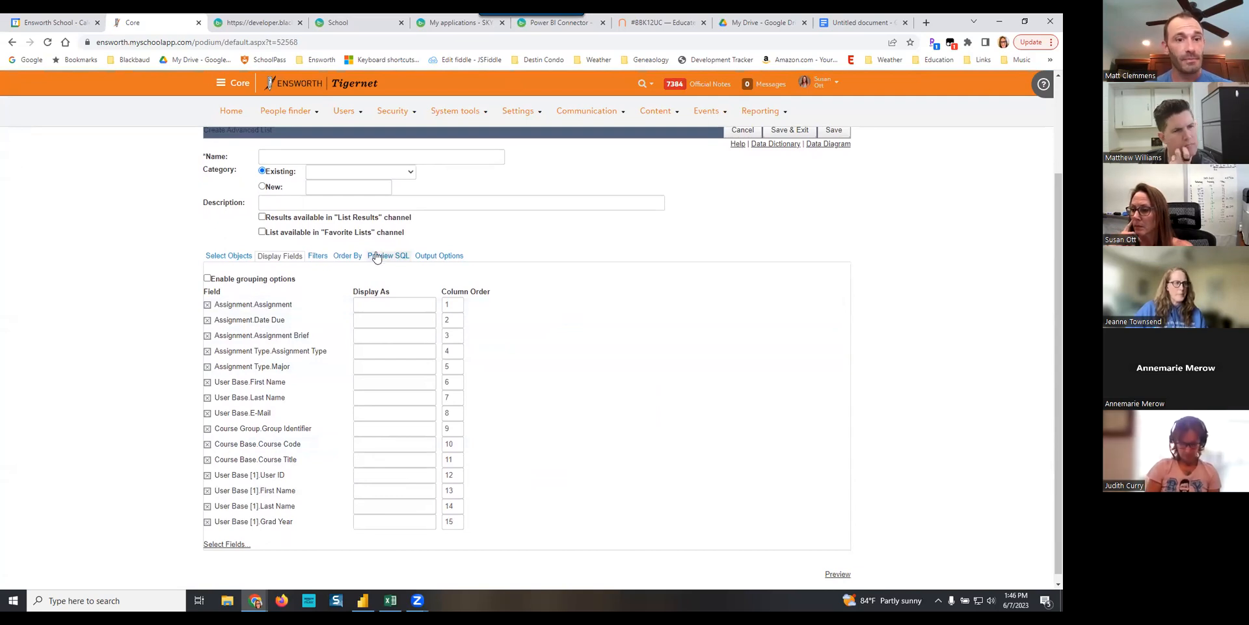
# - Add a global Where filter requiring Assignment Type.Major to be True
pyautogui.click(317, 257)
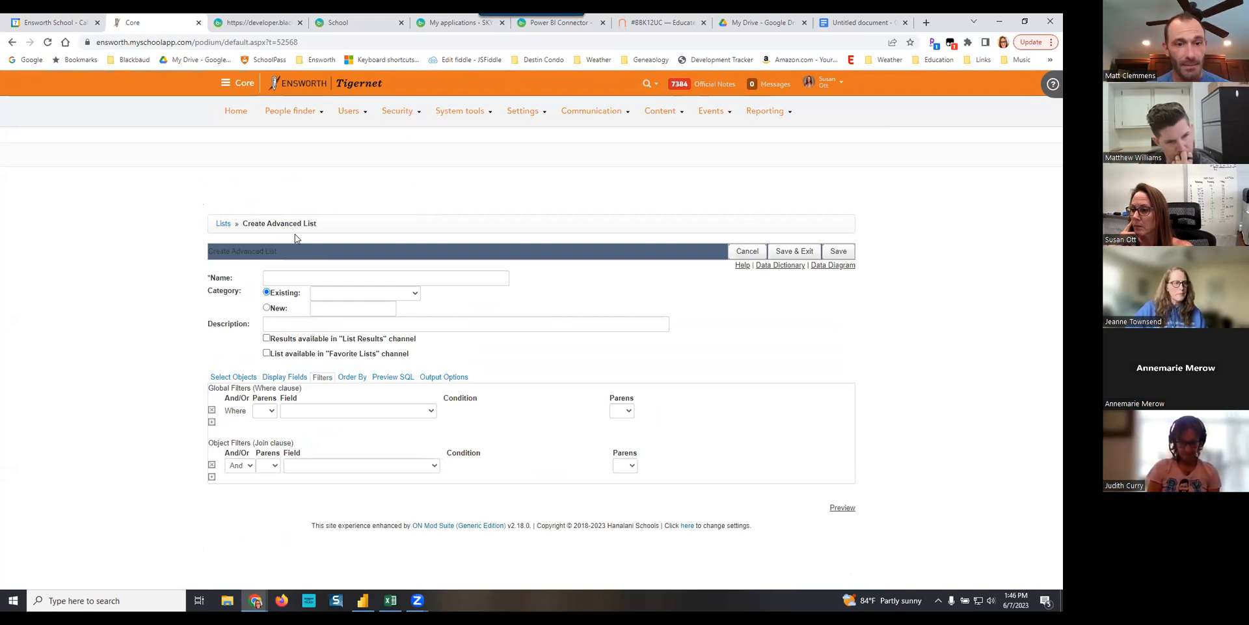
pyautogui.click(405, 411)
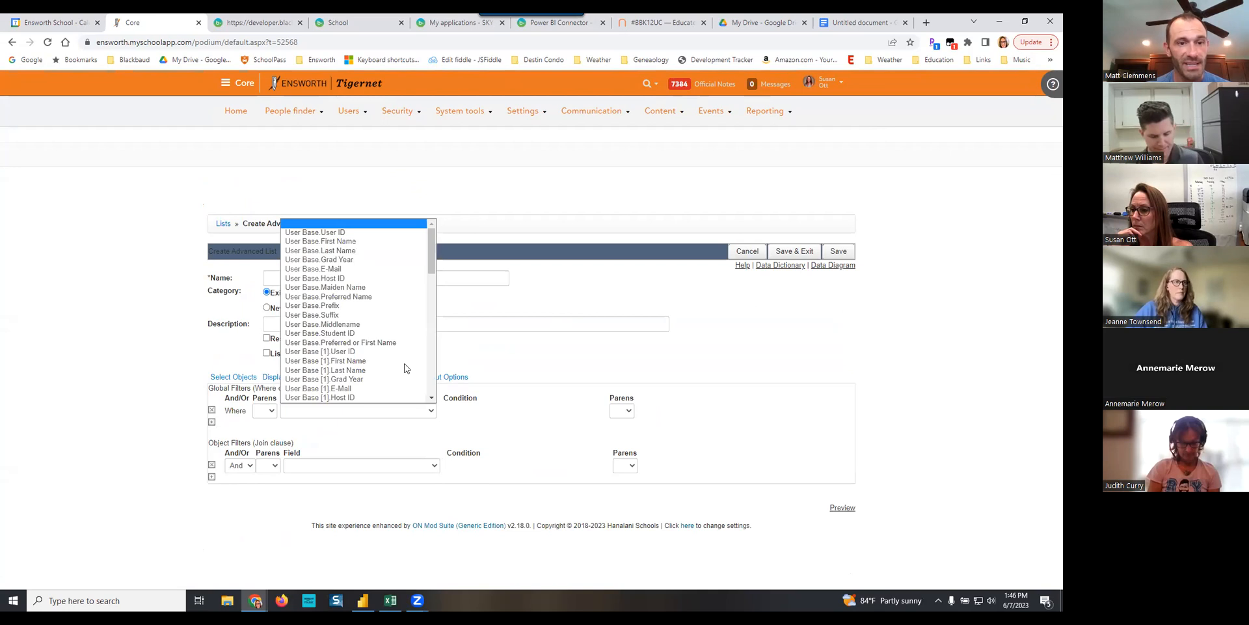
pyautogui.scroll(-6, 387, 336)
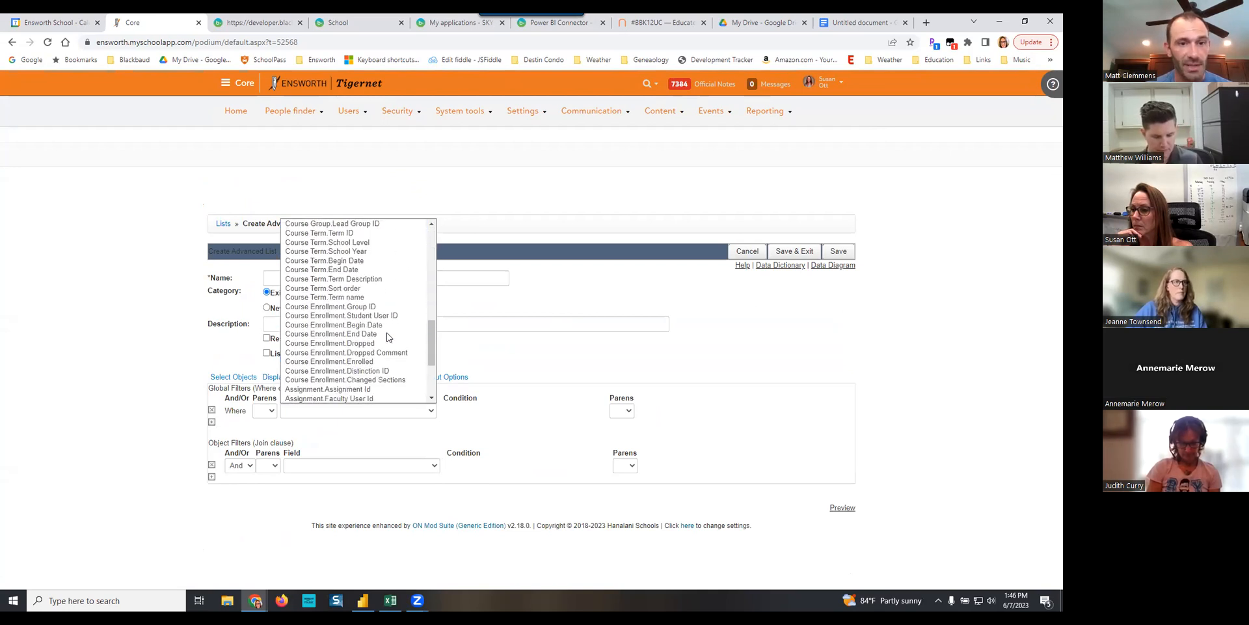
pyautogui.scroll(-4, 386, 336)
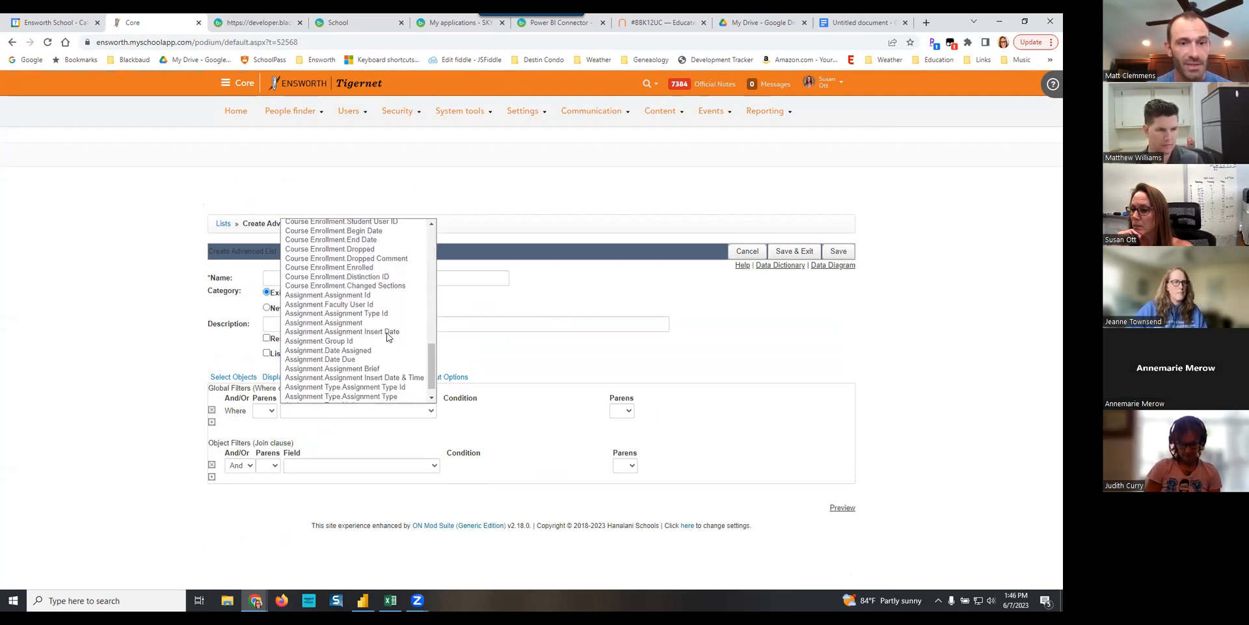
pyautogui.click(354, 389)
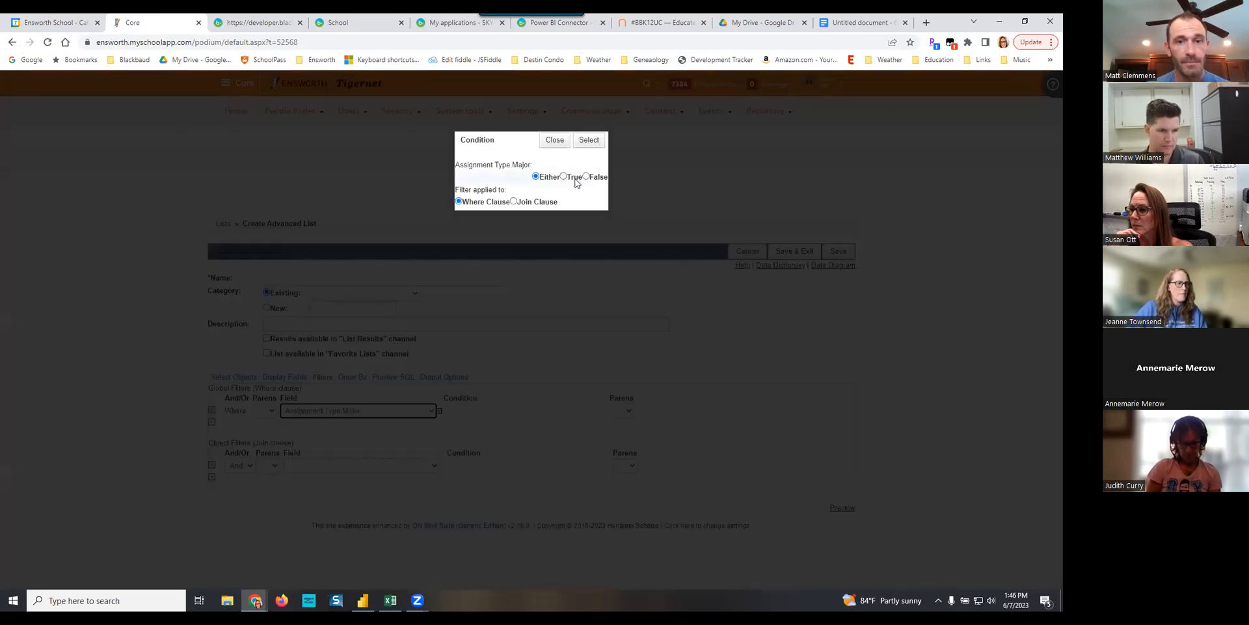
pyautogui.click(589, 140)
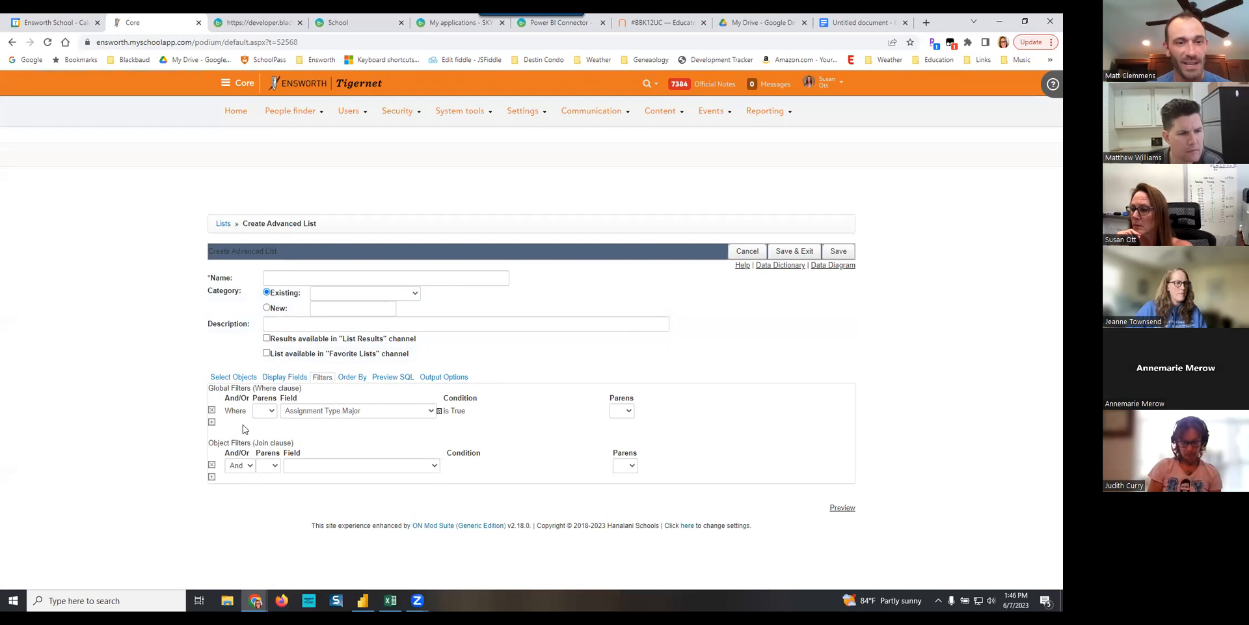
# - Add a second global filter row joined with And, using the Assignment.Date Due field
pyautogui.click(212, 421)
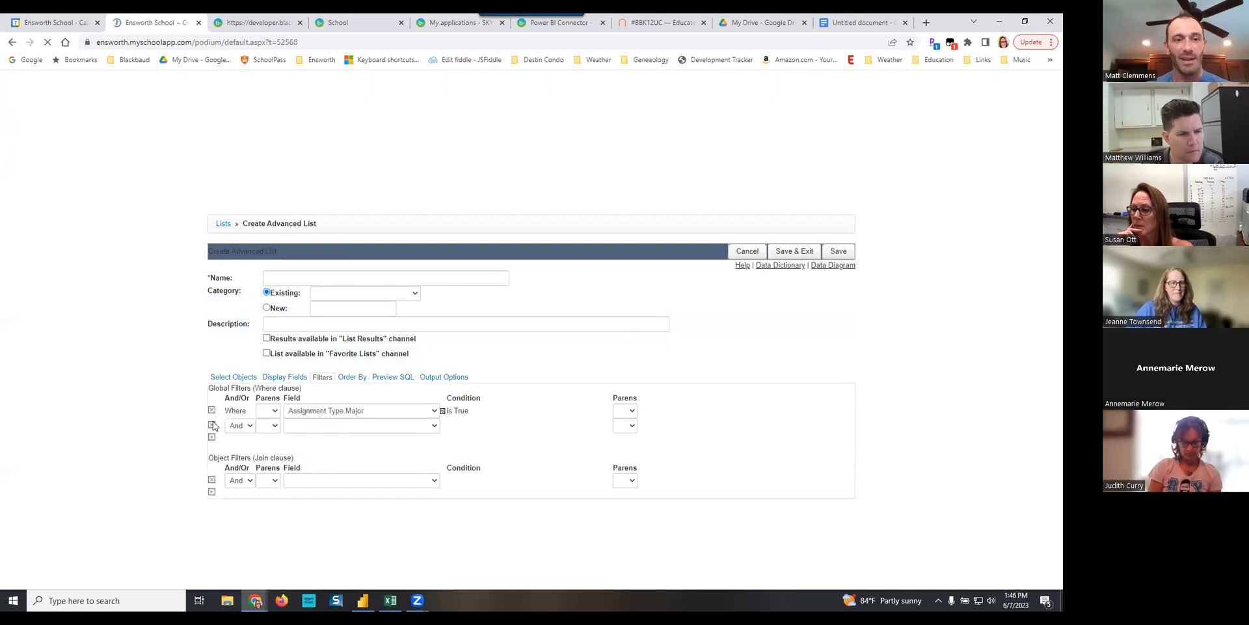
pyautogui.click(365, 426)
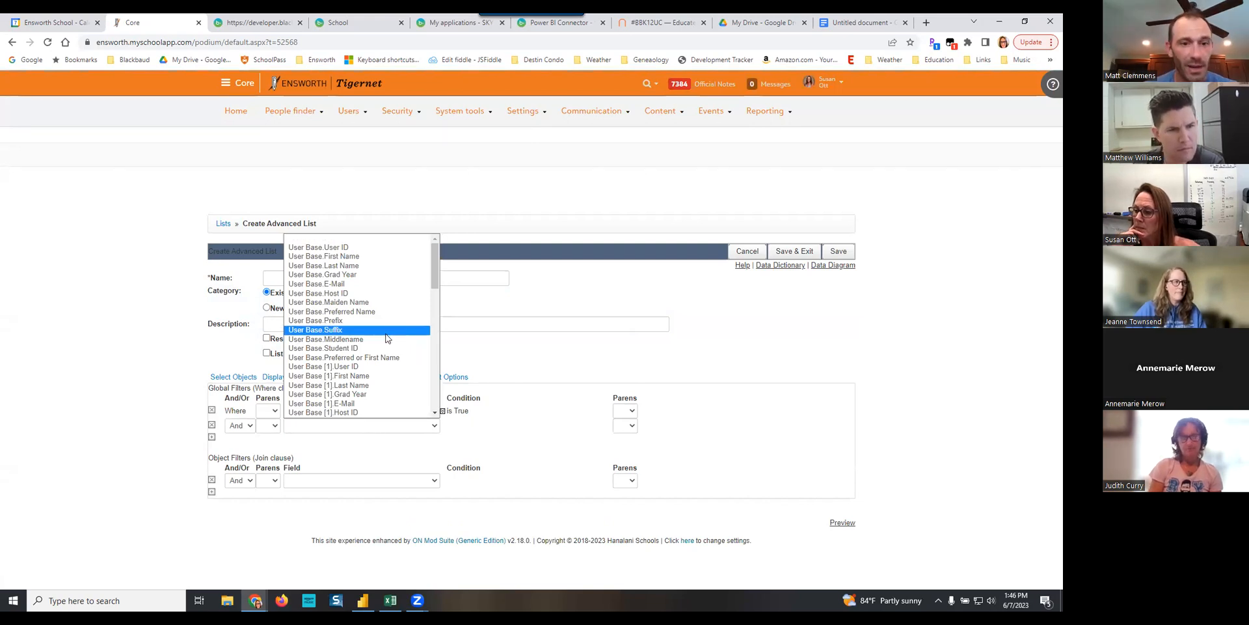
pyautogui.scroll(-4, 386, 337)
pyautogui.scroll(-5, 385, 338)
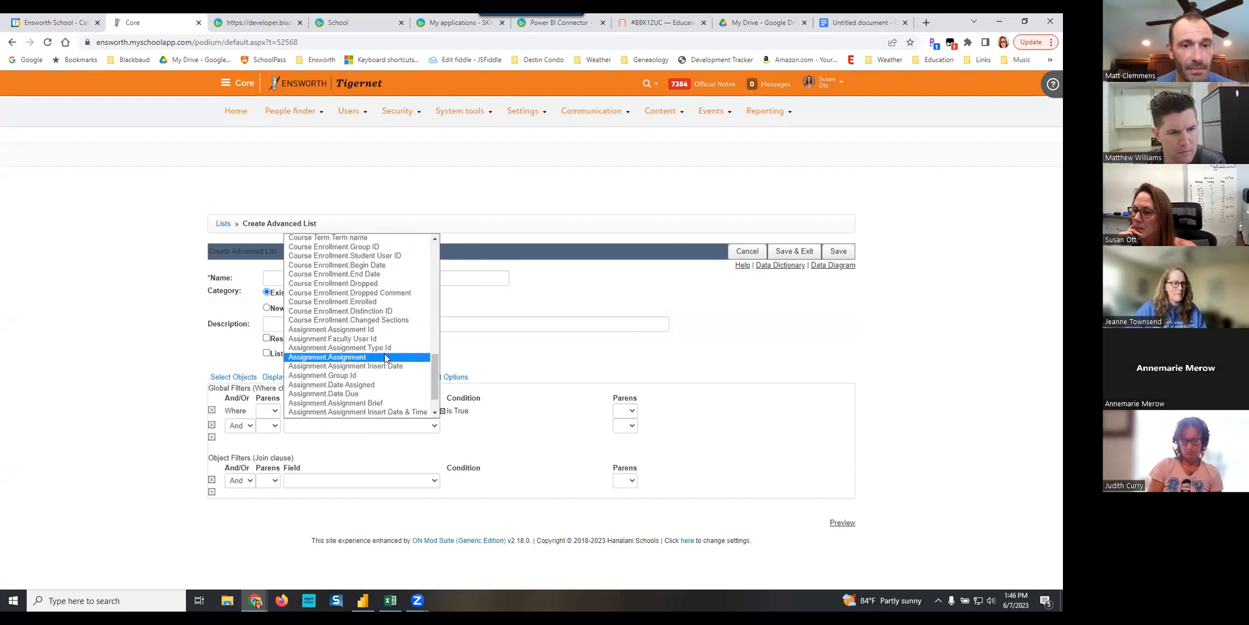
pyautogui.scroll(-1, 384, 353)
pyautogui.click(346, 357)
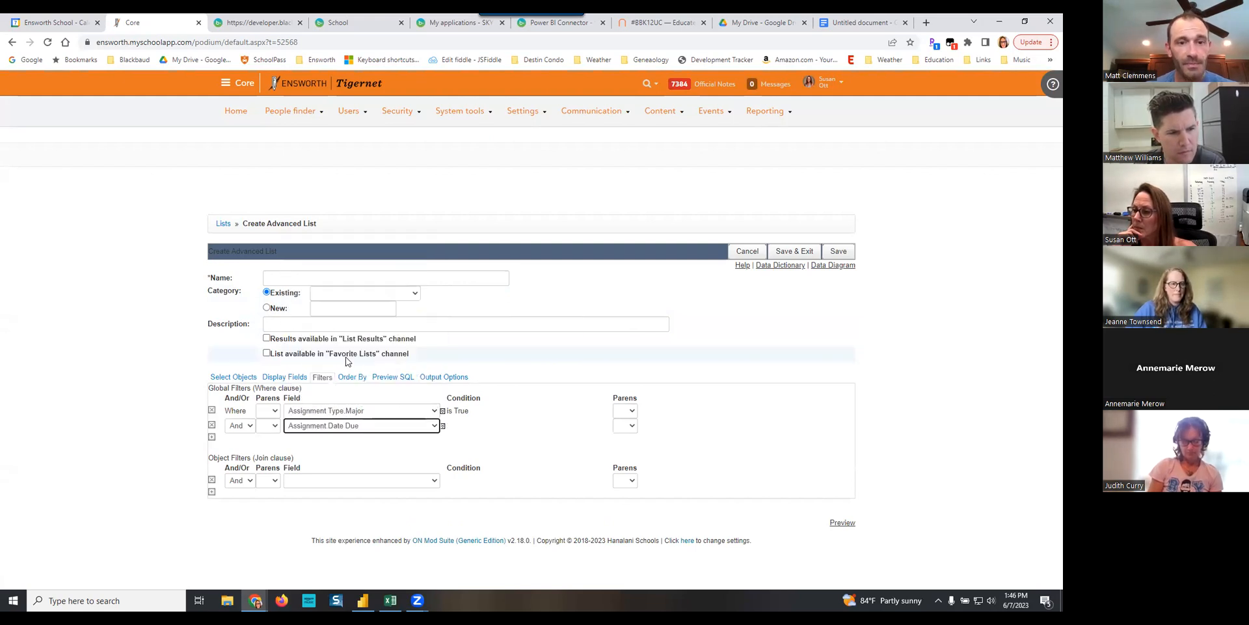
# - Set the Assignment.Date Due condition to within a custom range between 8/1/2022 and 6/15/2023, applied to the Where clause
pyautogui.click(559, 170)
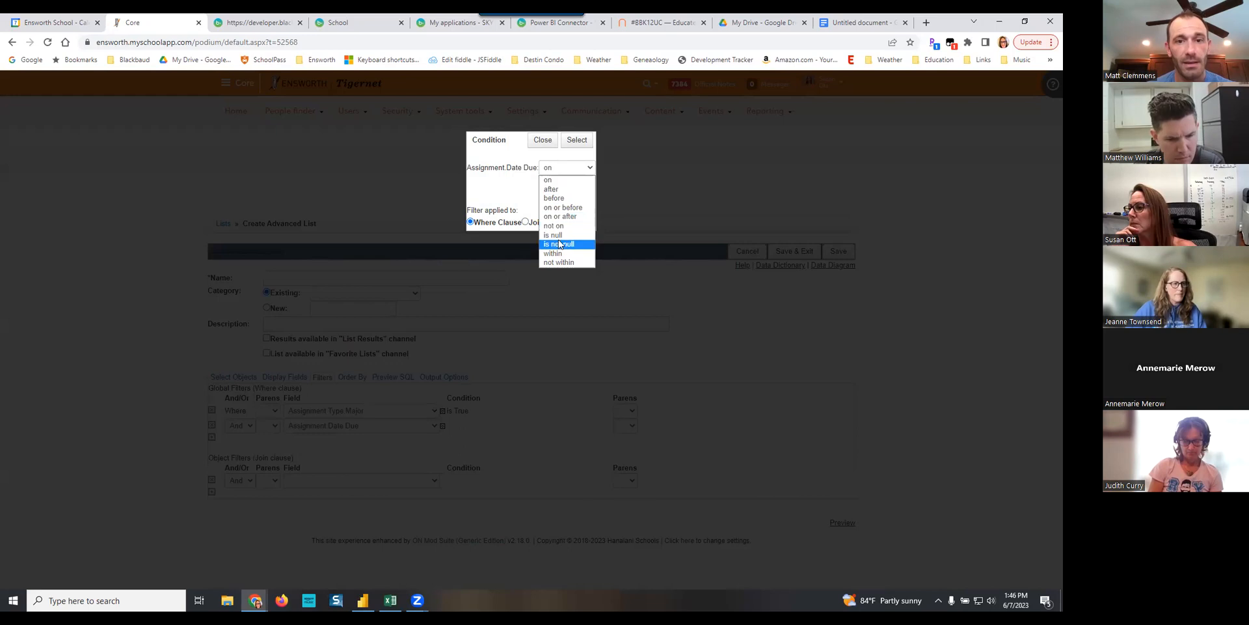
pyautogui.click(554, 254)
pyautogui.click(552, 198)
pyautogui.write('8/1')
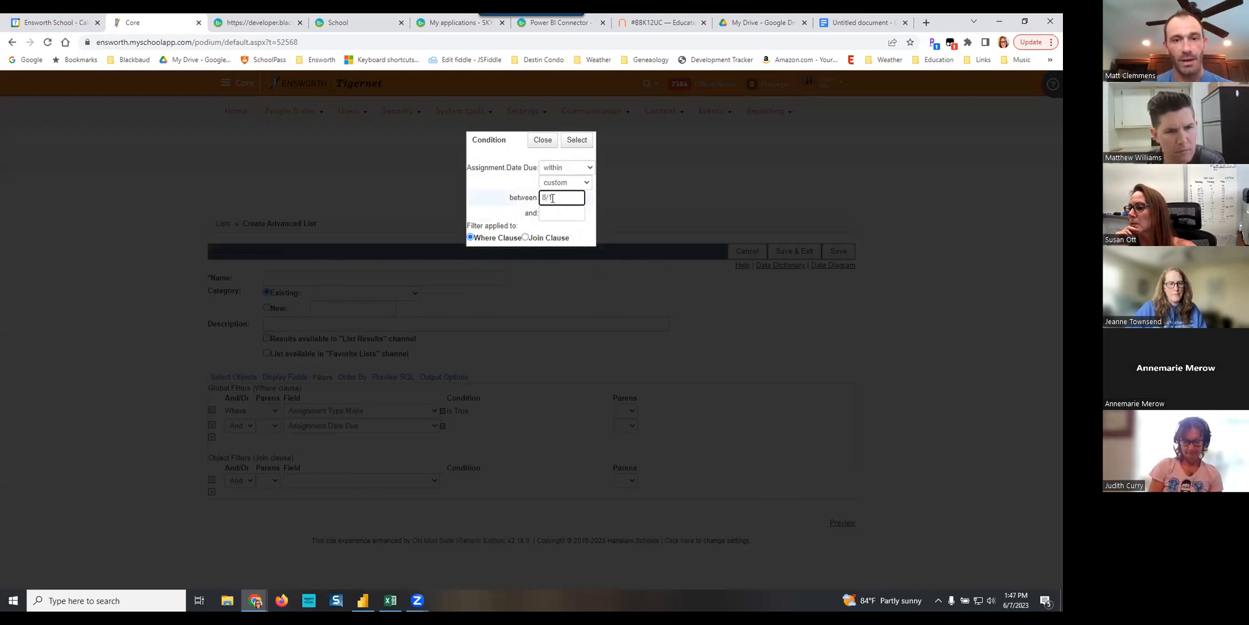
pyautogui.write('22')
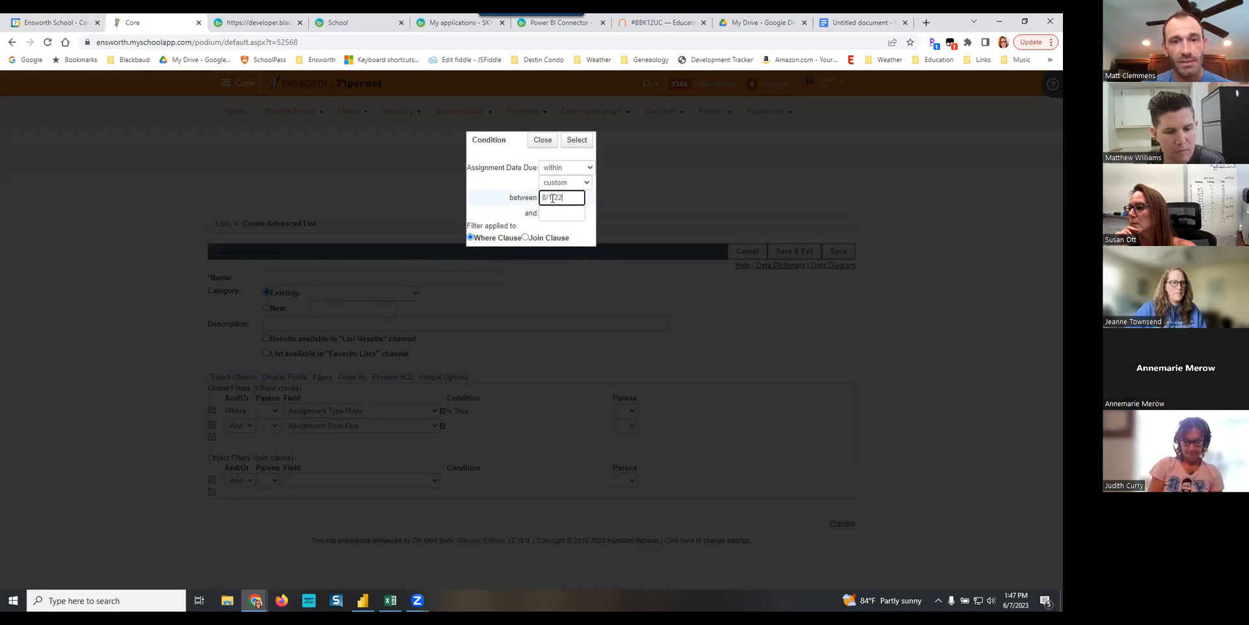
pyautogui.press('Tab')
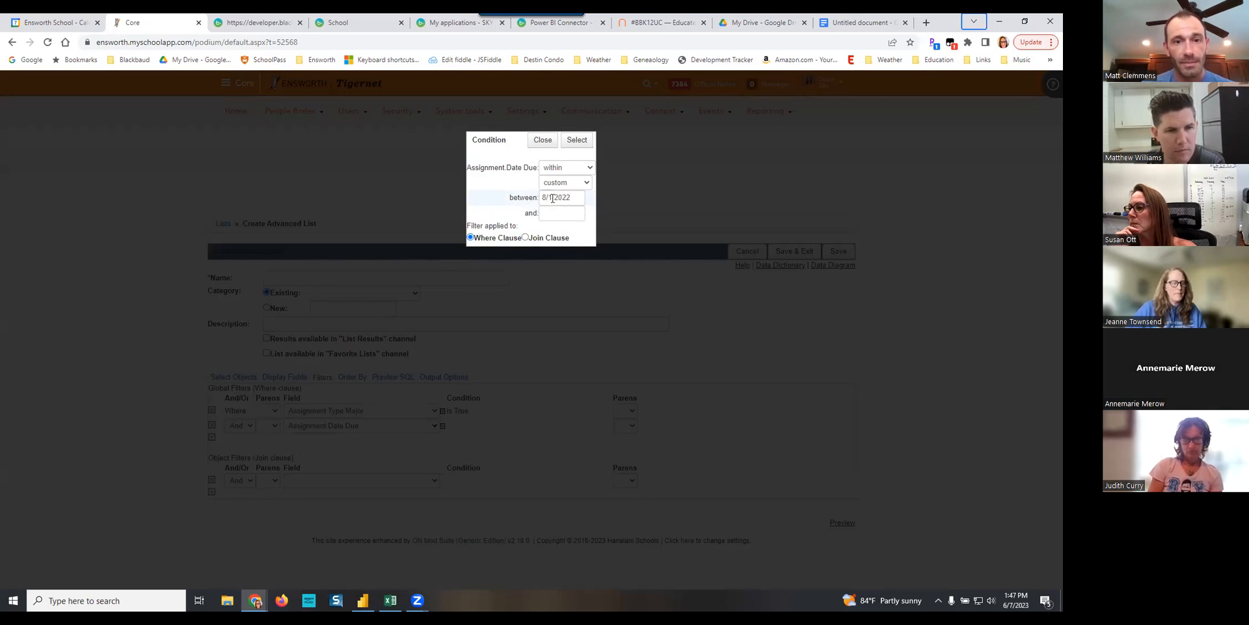
pyautogui.click(553, 212)
pyautogui.write('6/15/23')
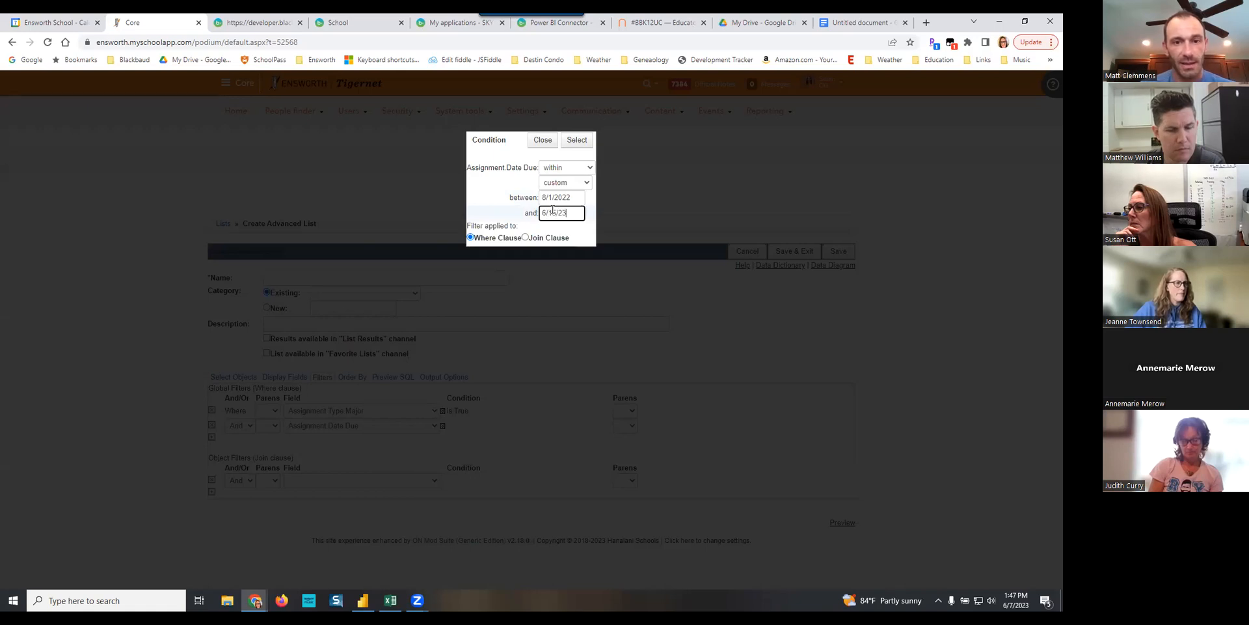
pyautogui.click(576, 140)
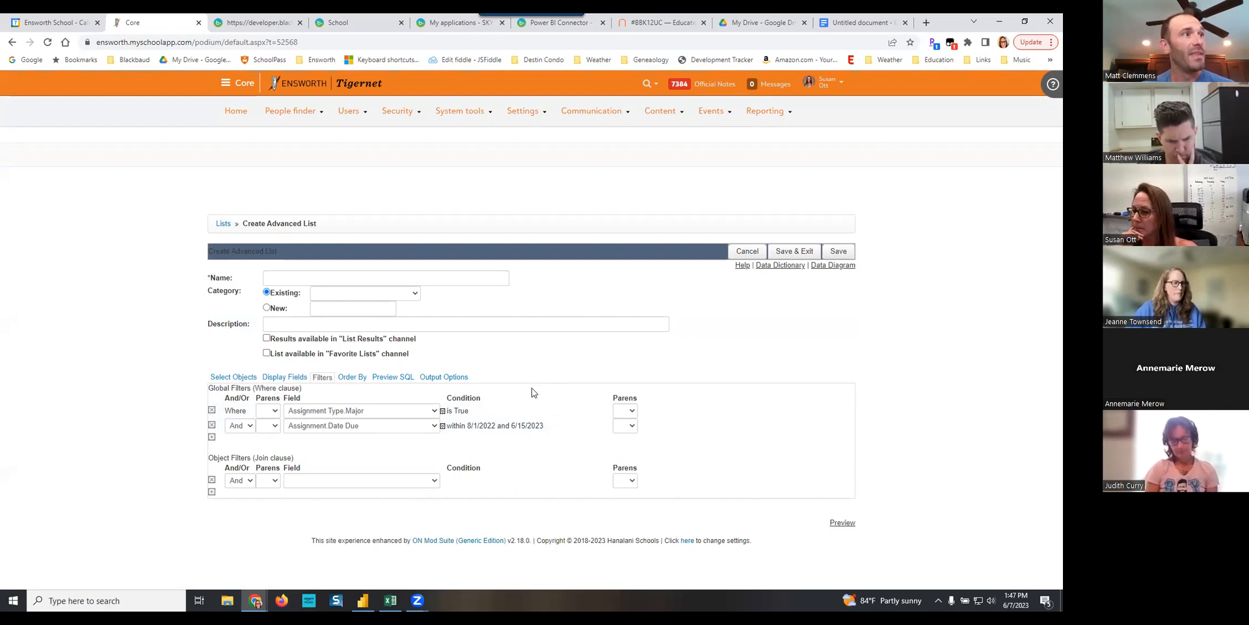
# - Add a third global filter requiring Course Enrollment.Dropped equal to 0, and preview the list
pyautogui.click(212, 438)
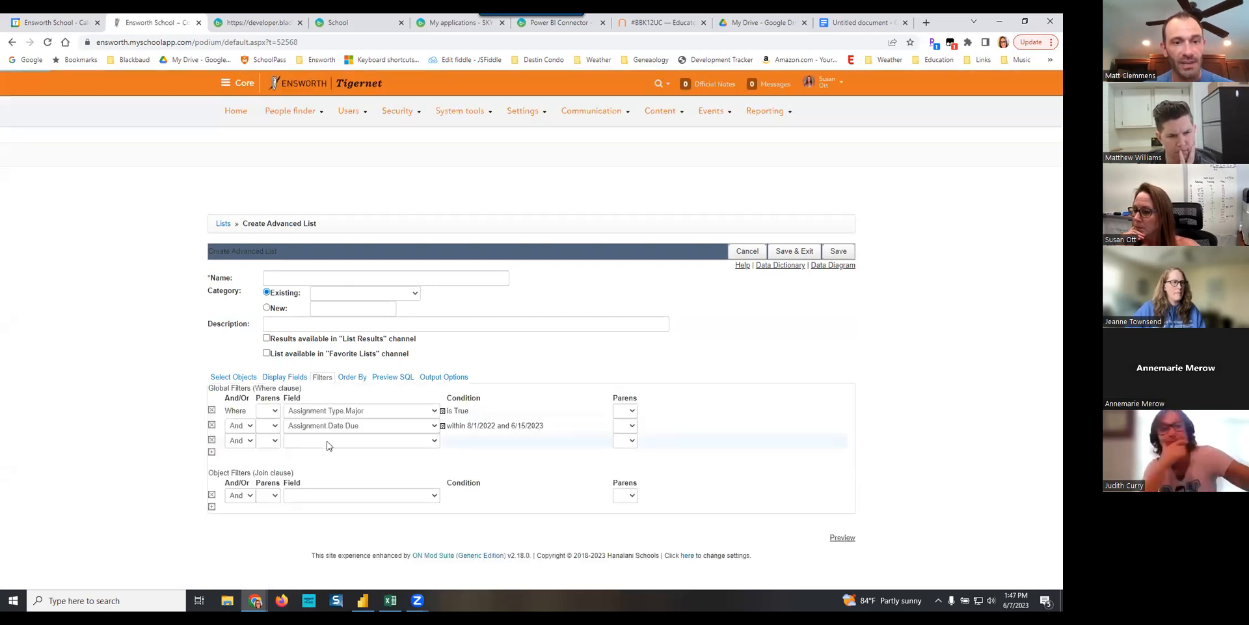
pyautogui.click(327, 442)
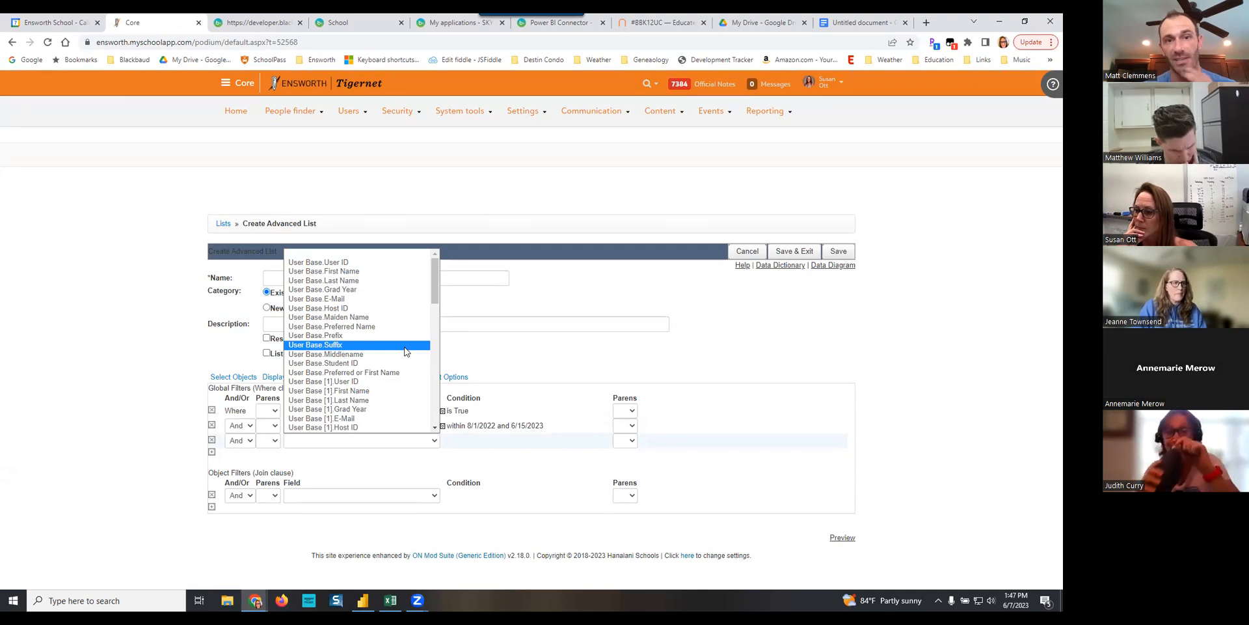
pyautogui.scroll(-15, 405, 352)
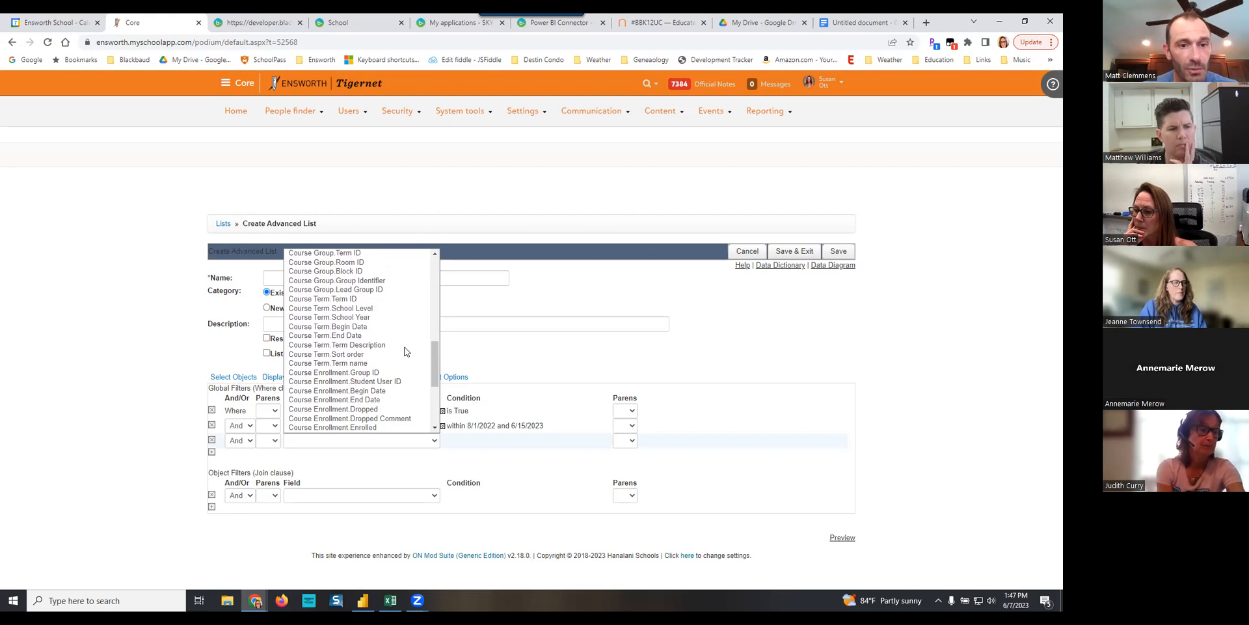
pyautogui.scroll(-6, 405, 351)
pyautogui.scroll(3, 404, 349)
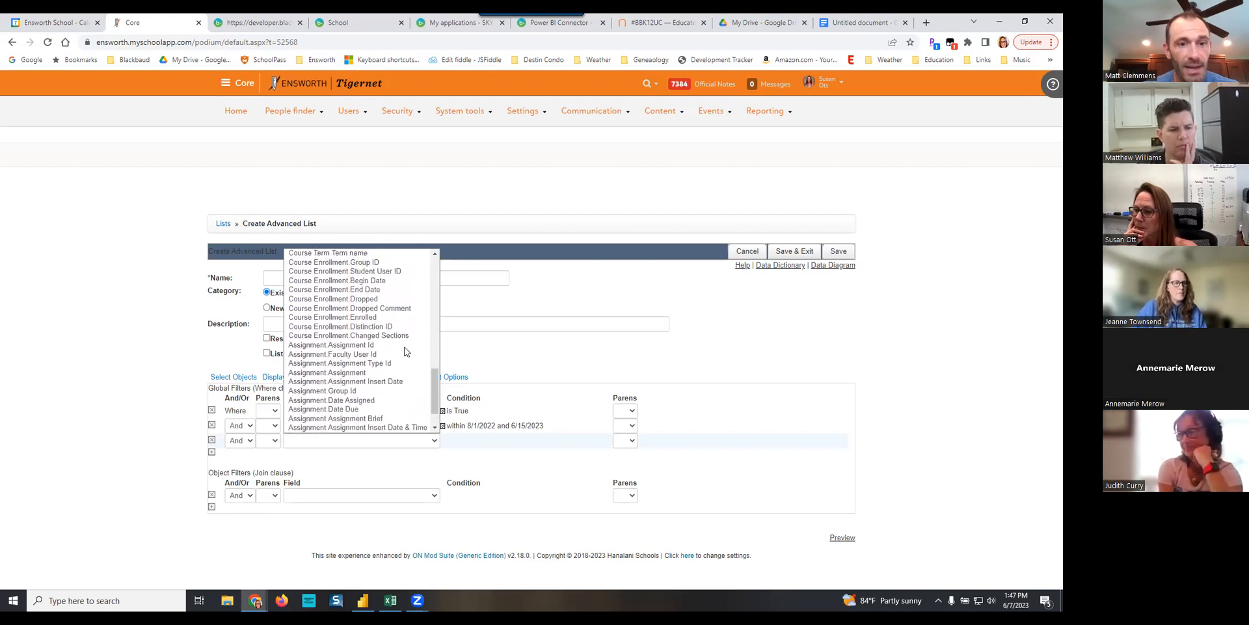
pyautogui.click(373, 307)
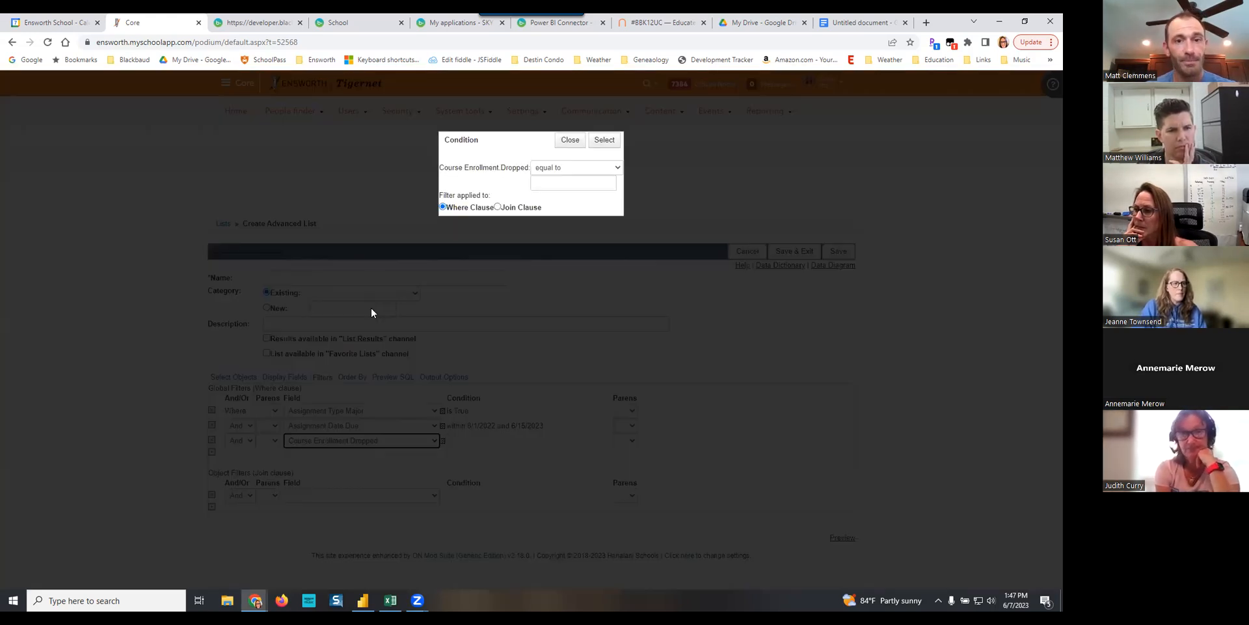
pyautogui.click(560, 181)
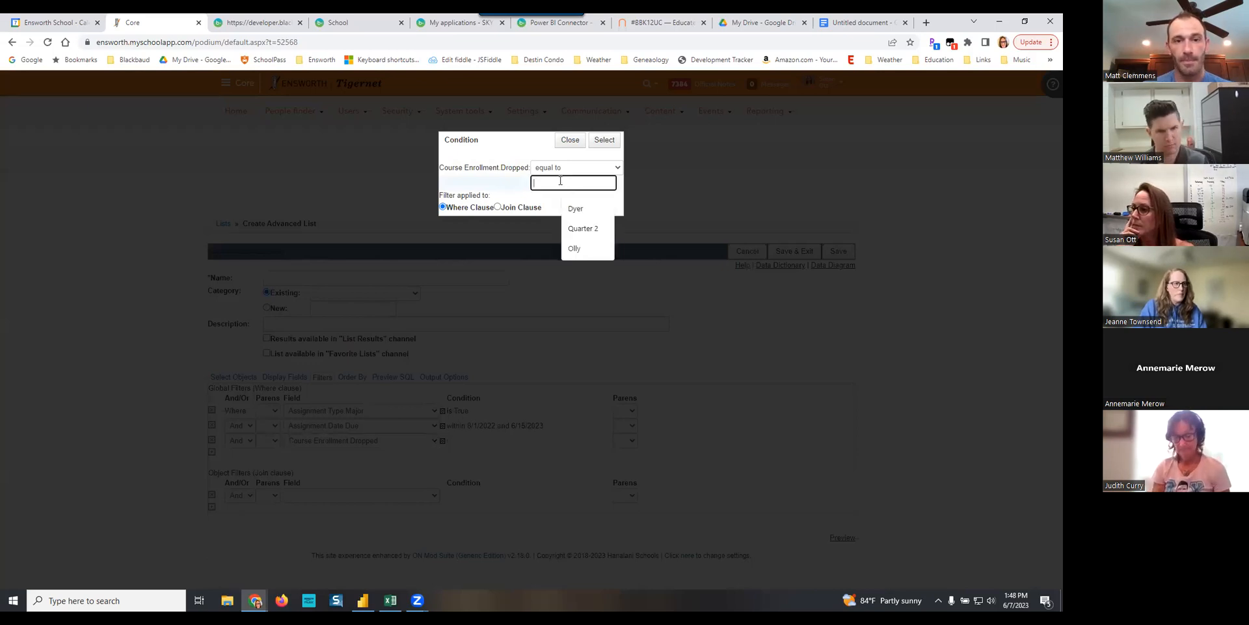
pyautogui.click(605, 140)
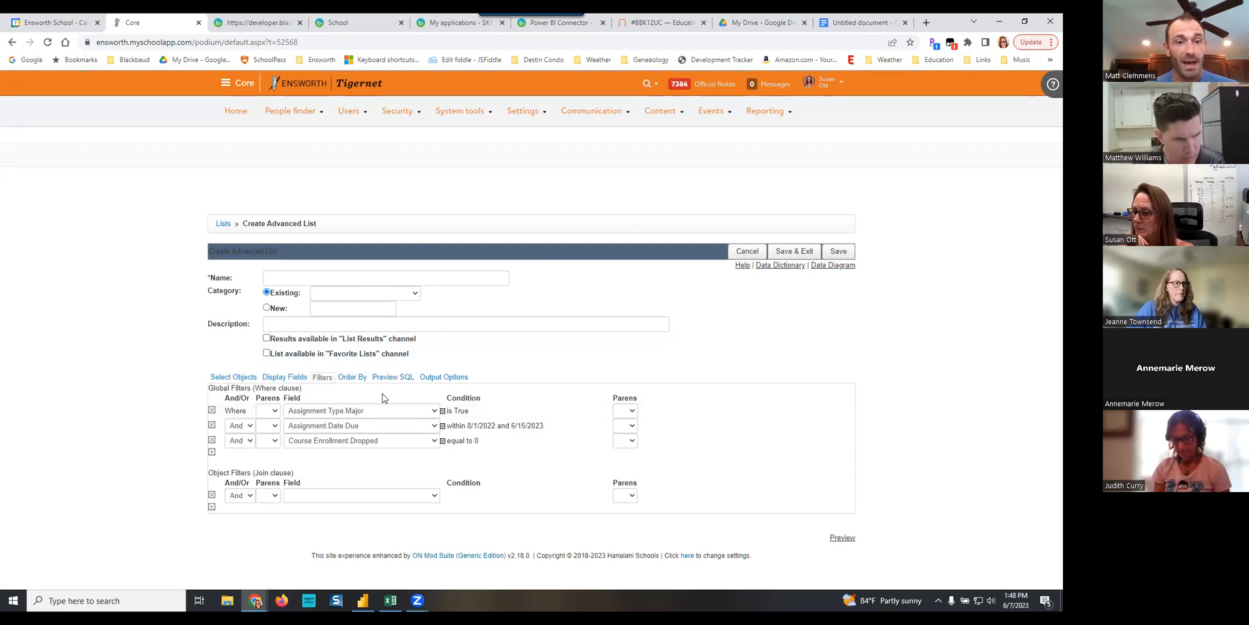
pyautogui.click(845, 543)
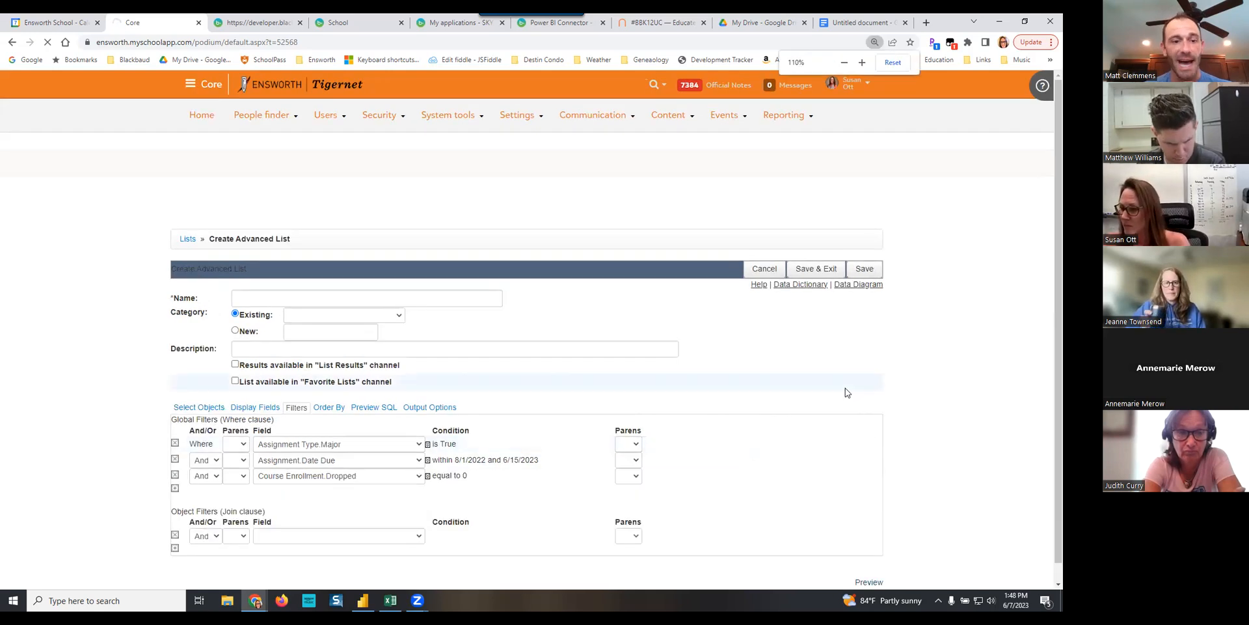
pyautogui.hotkey('ctrl', '+')
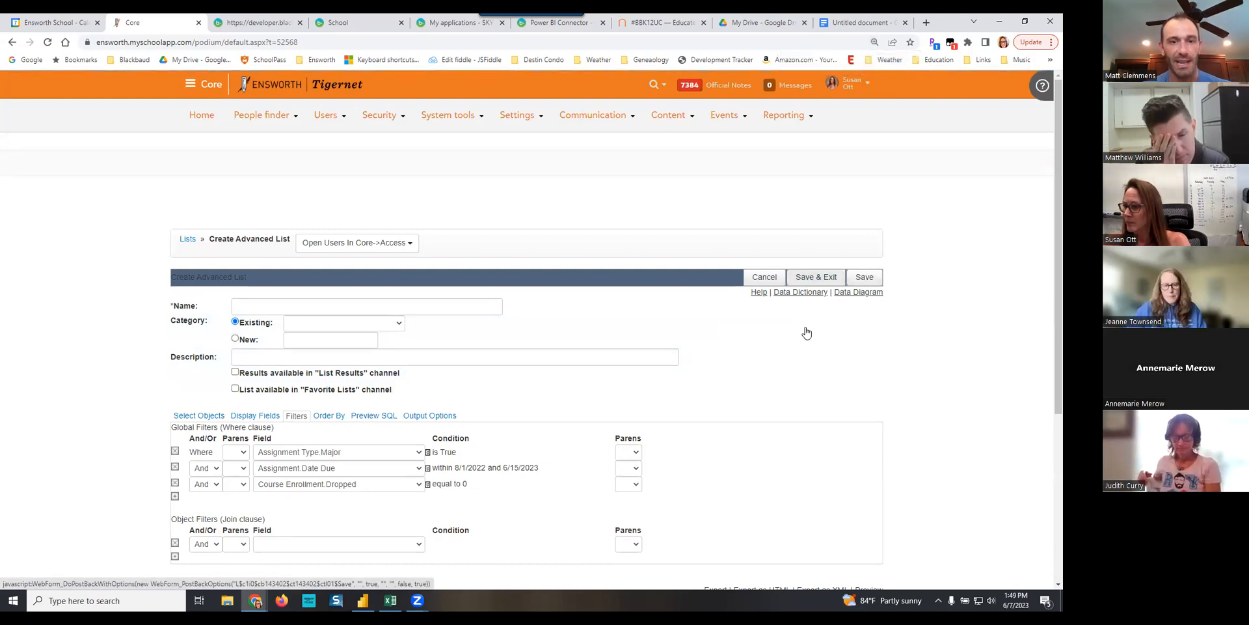
# - Enter "PBI - Major Assignments -" as the name of the advanced list
pyautogui.click(348, 305)
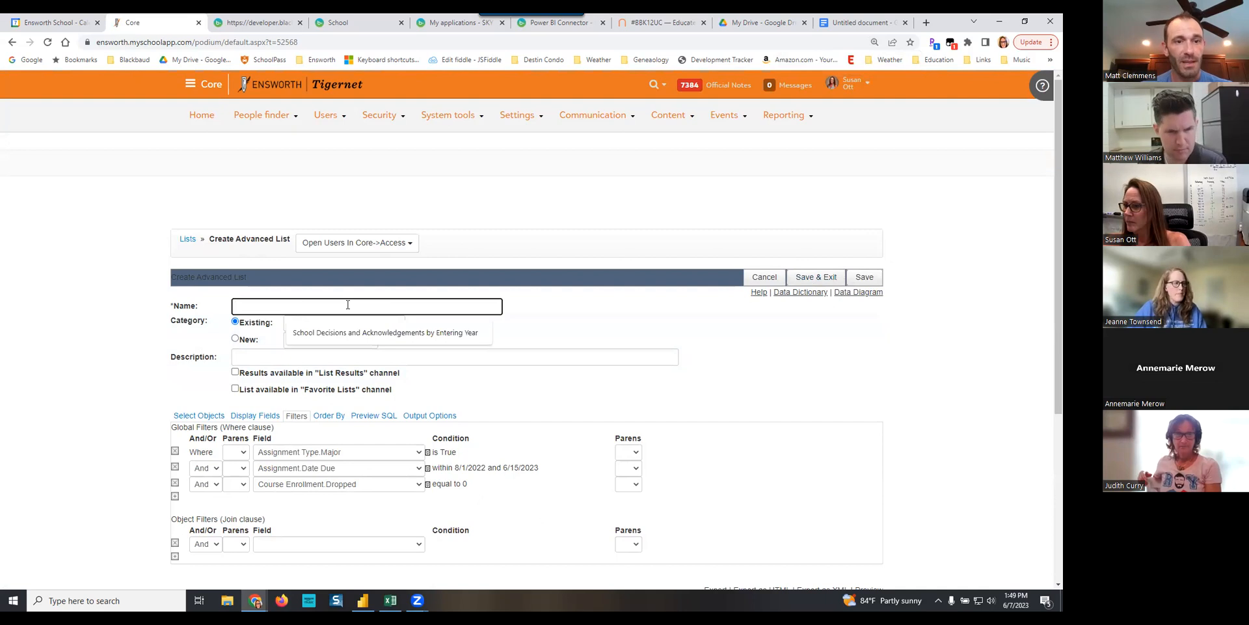
pyautogui.write('PBI')
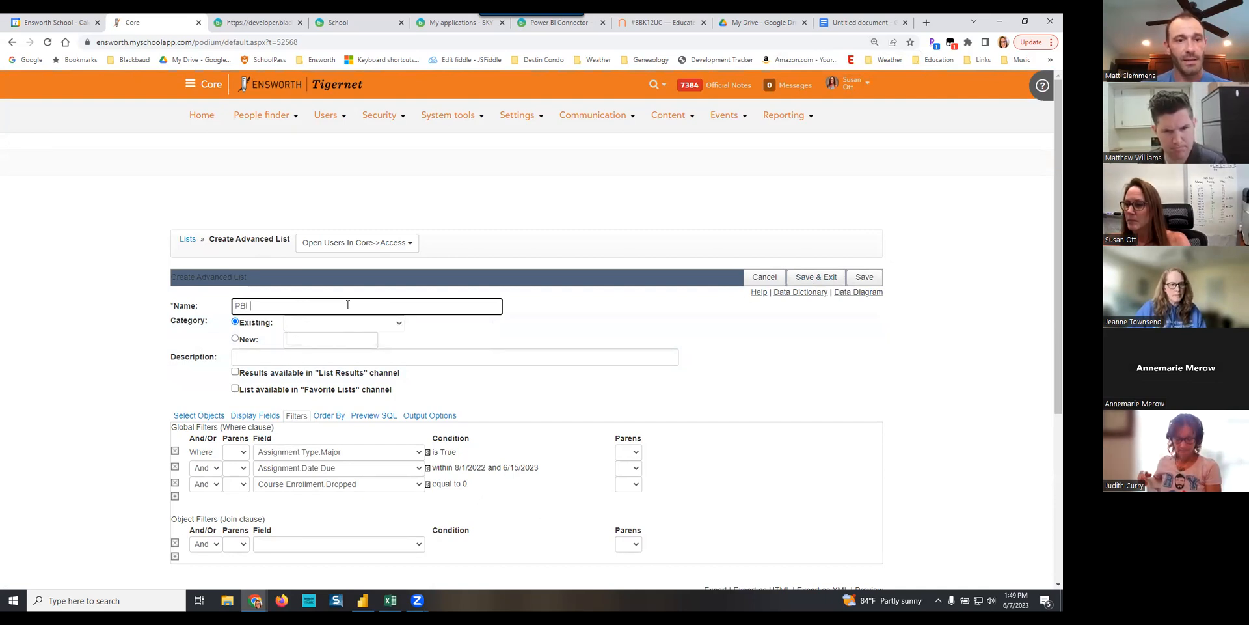
pyautogui.write(' - Major A')
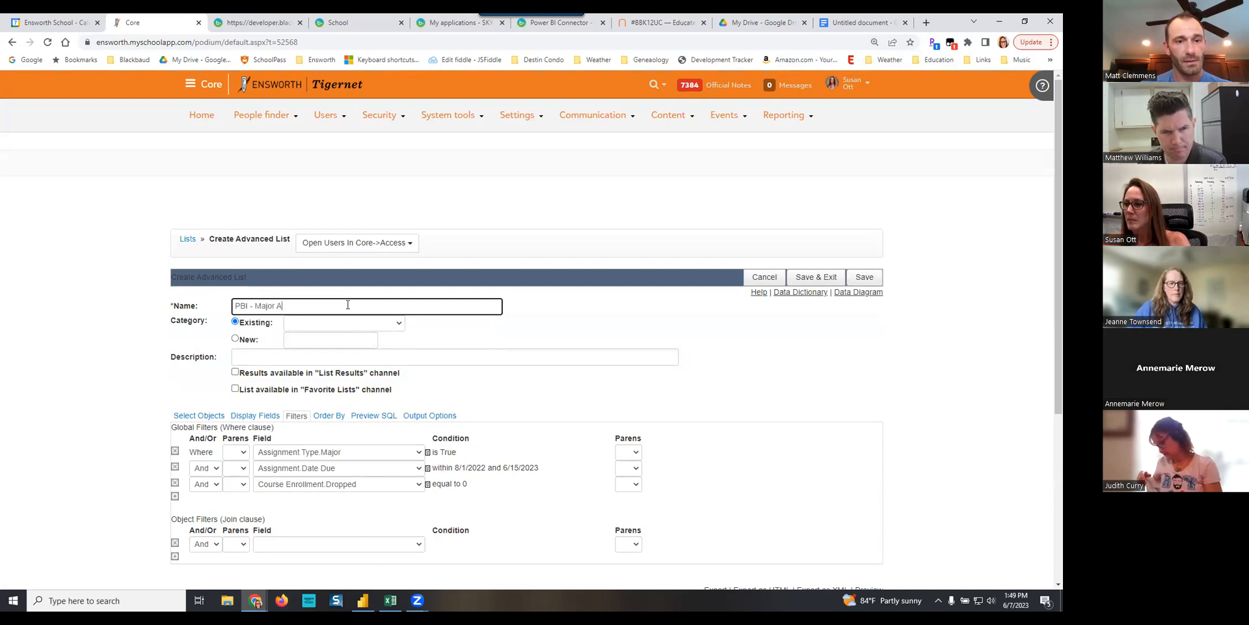
pyautogui.write('ssignments -')
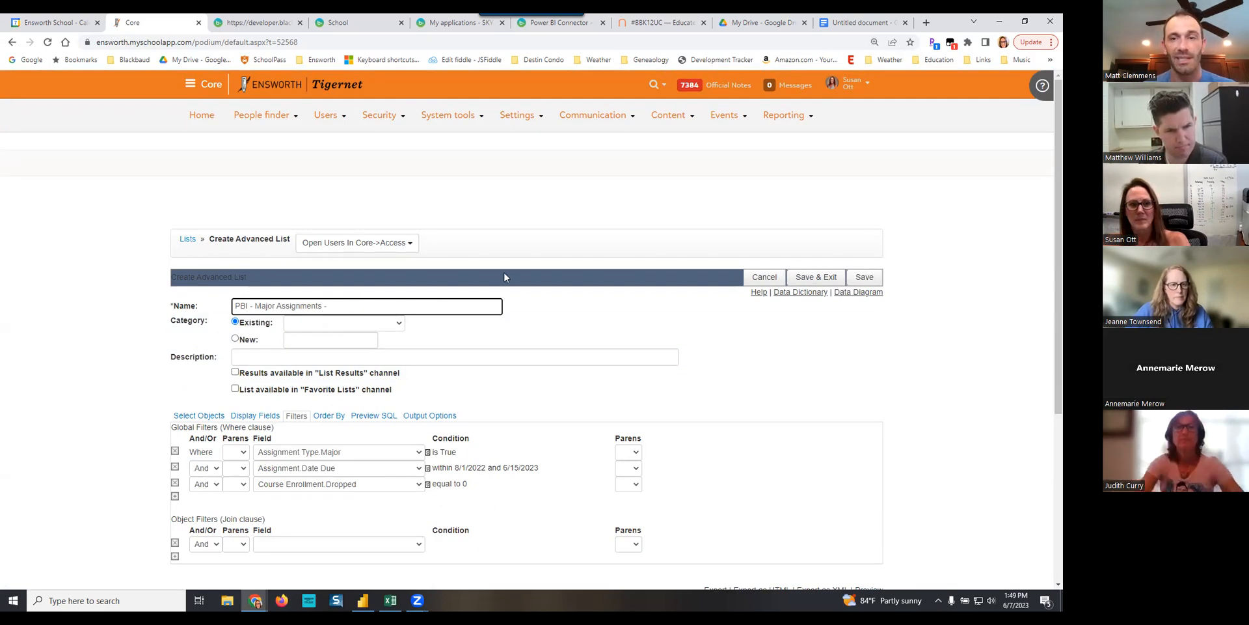
# - Assign the list to a new category named PBI instead of an existing one
pyautogui.click(368, 326)
pyautogui.click(369, 326)
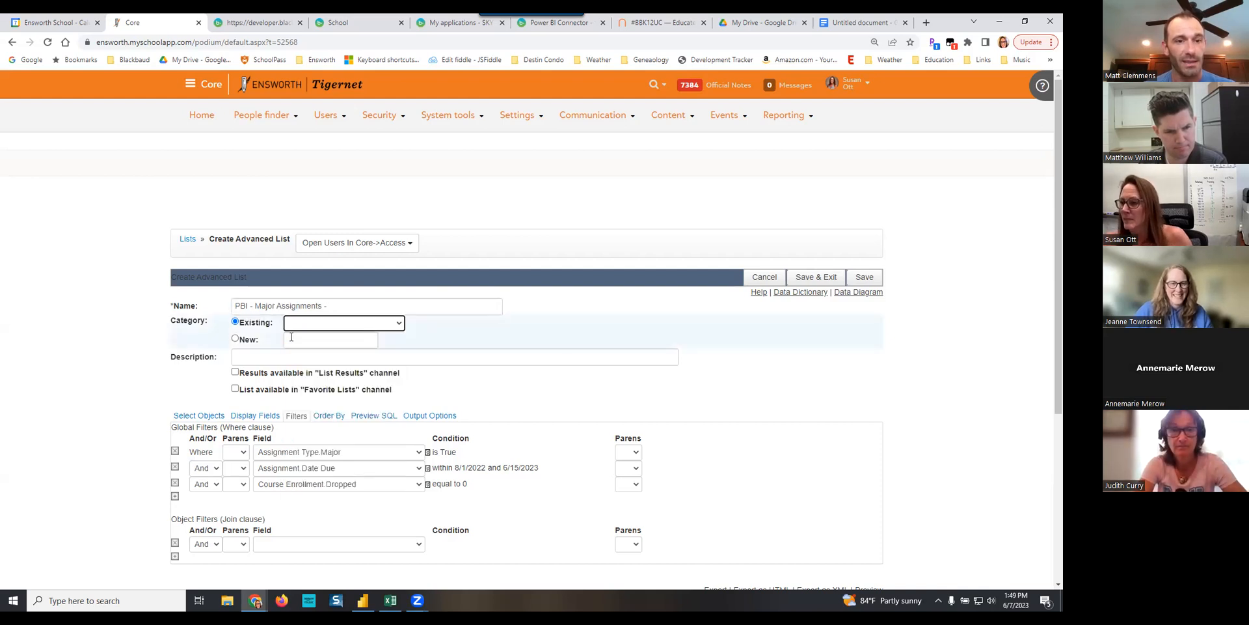
pyautogui.click(235, 339)
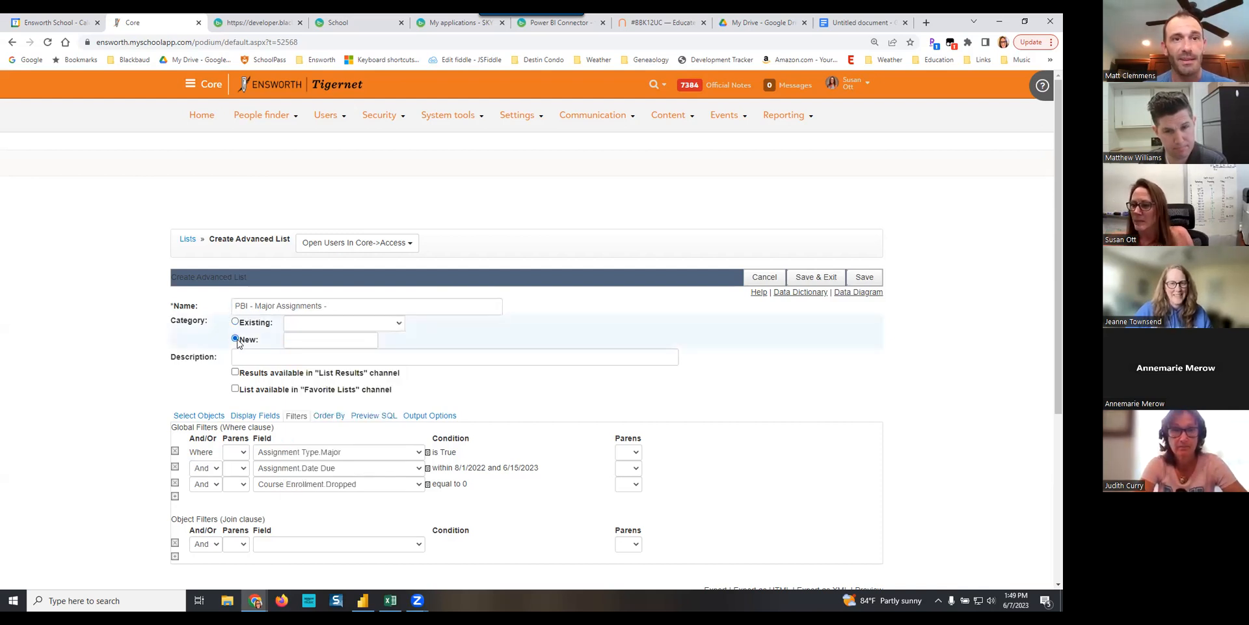
pyautogui.click(305, 340)
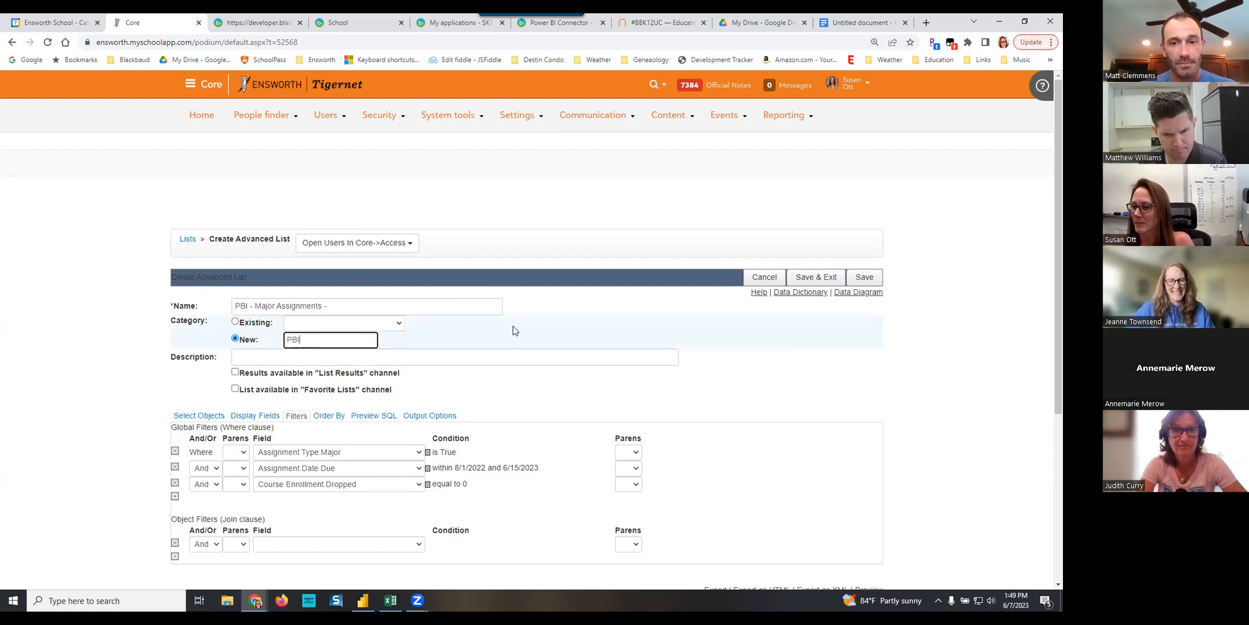
# - Save the new advanced list, return to the lists overview and filter it by the PBI category
pyautogui.click(820, 278)
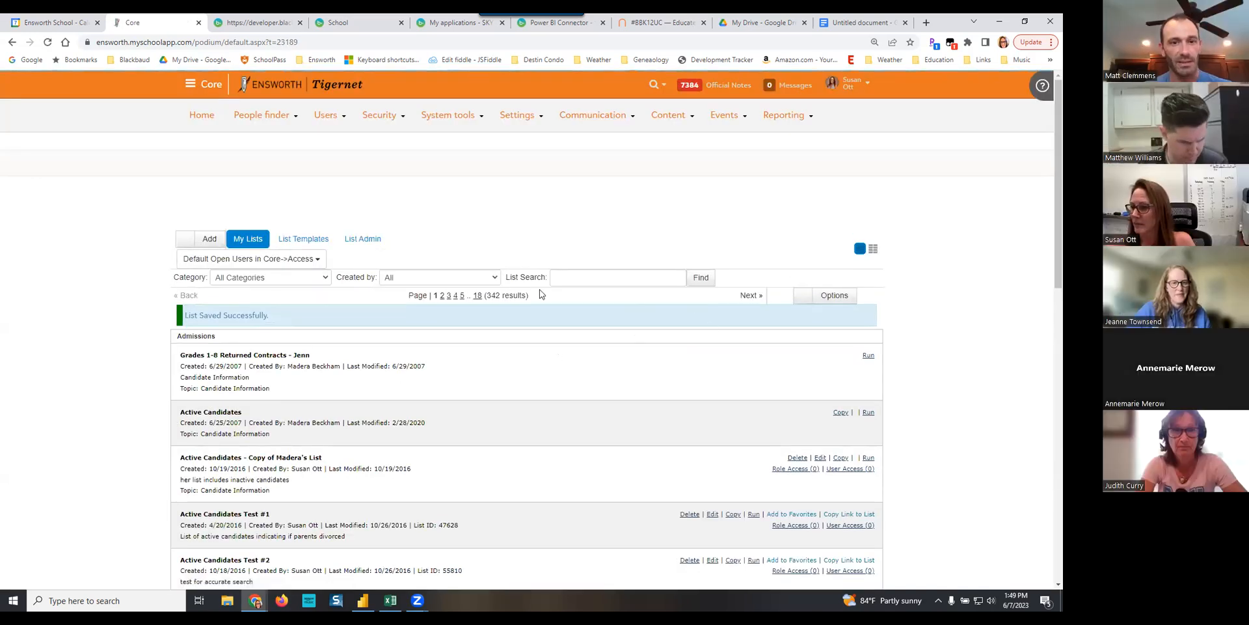
pyautogui.click(287, 280)
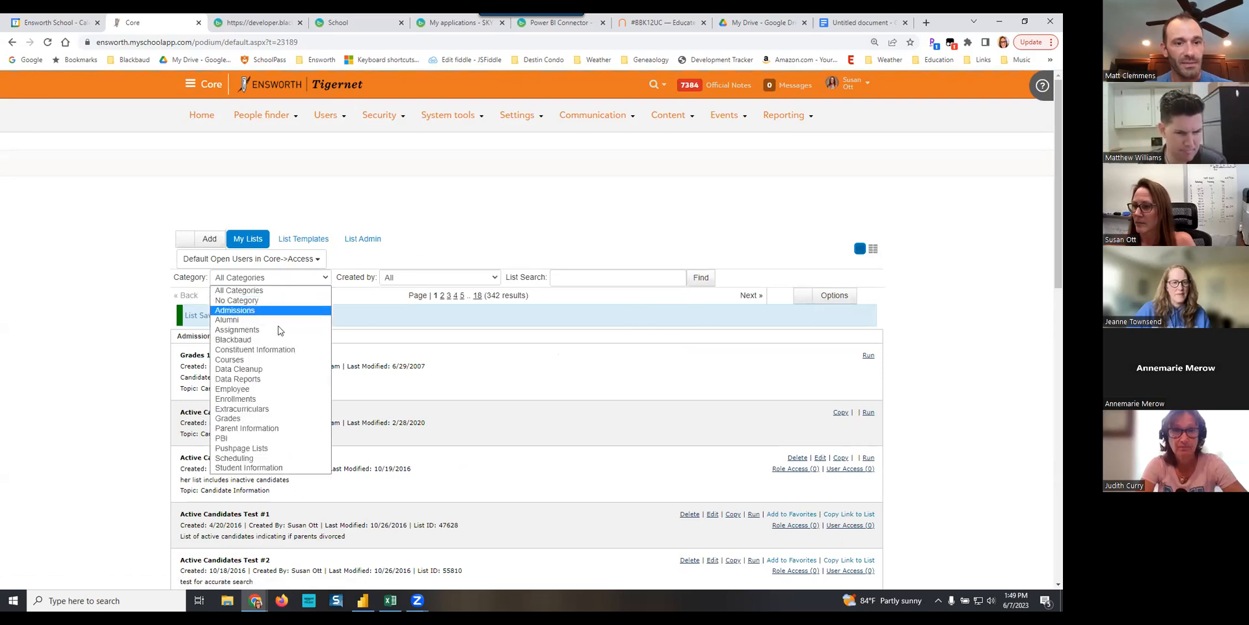
pyautogui.click(226, 438)
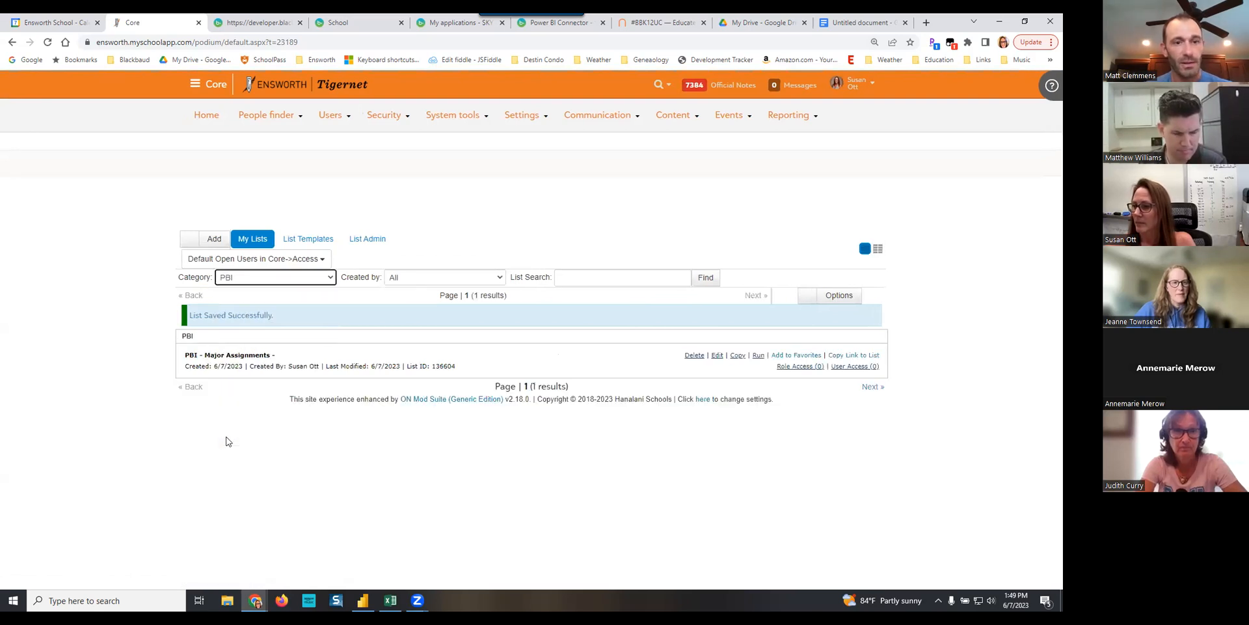
# - Run the PBI - Major Assignments list, look over the result columns, and return to the lists overview
pyautogui.click(759, 356)
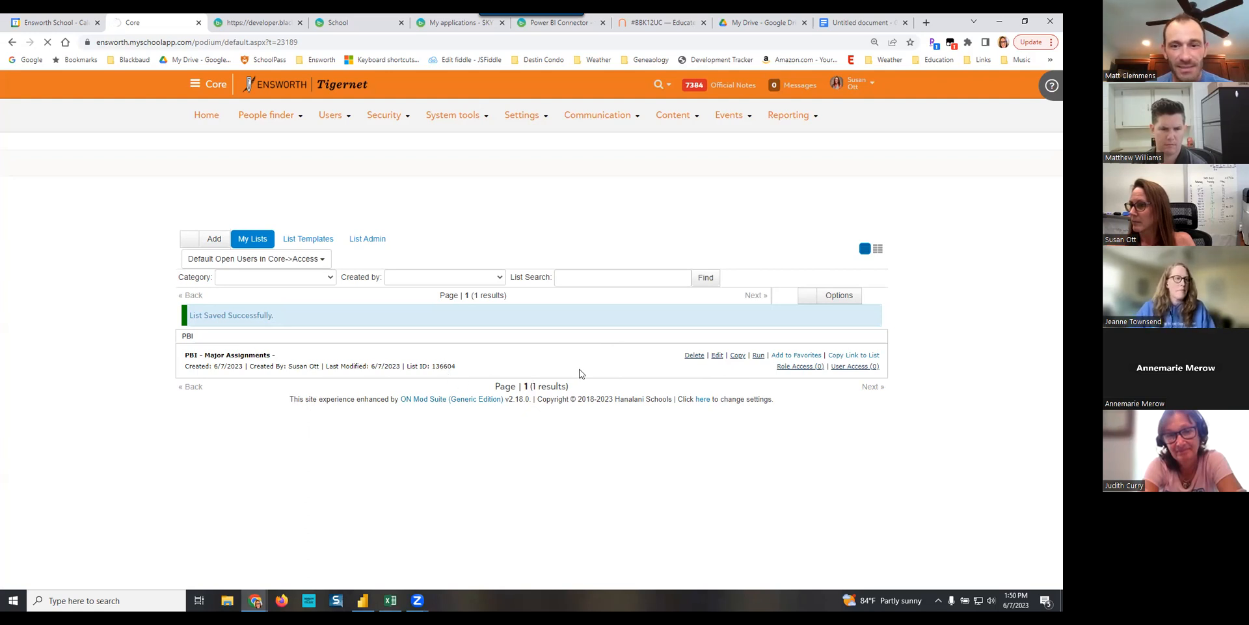
pyautogui.click(758, 355)
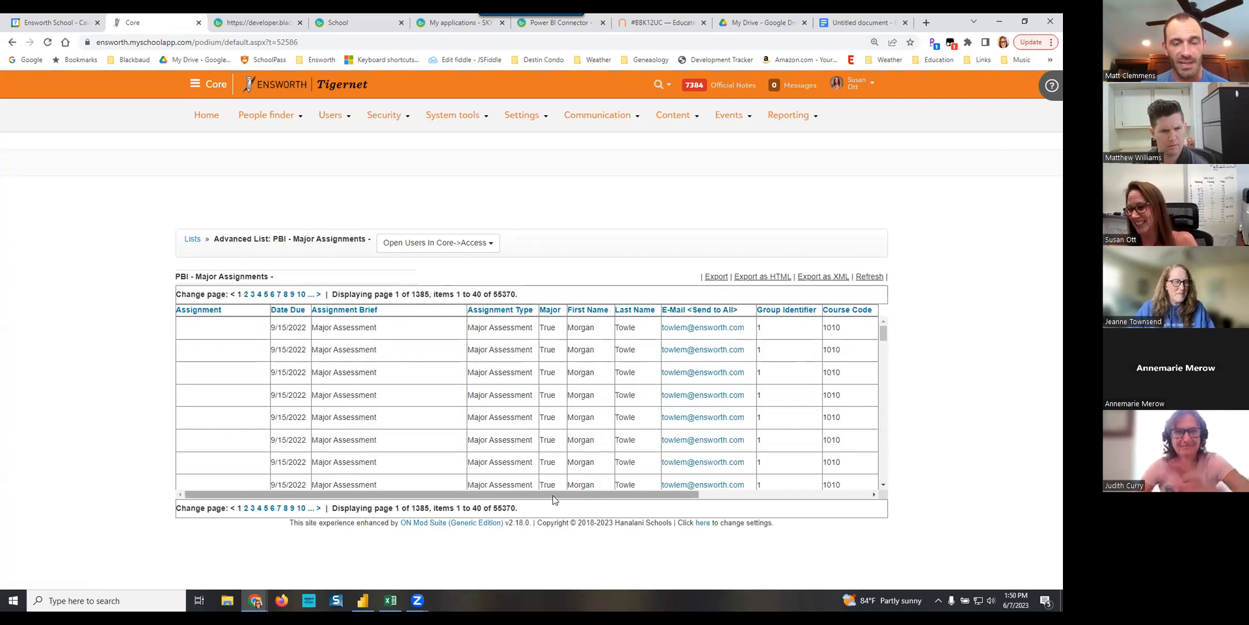
pyautogui.moveTo(555, 499); pyautogui.dragTo(510, 489)
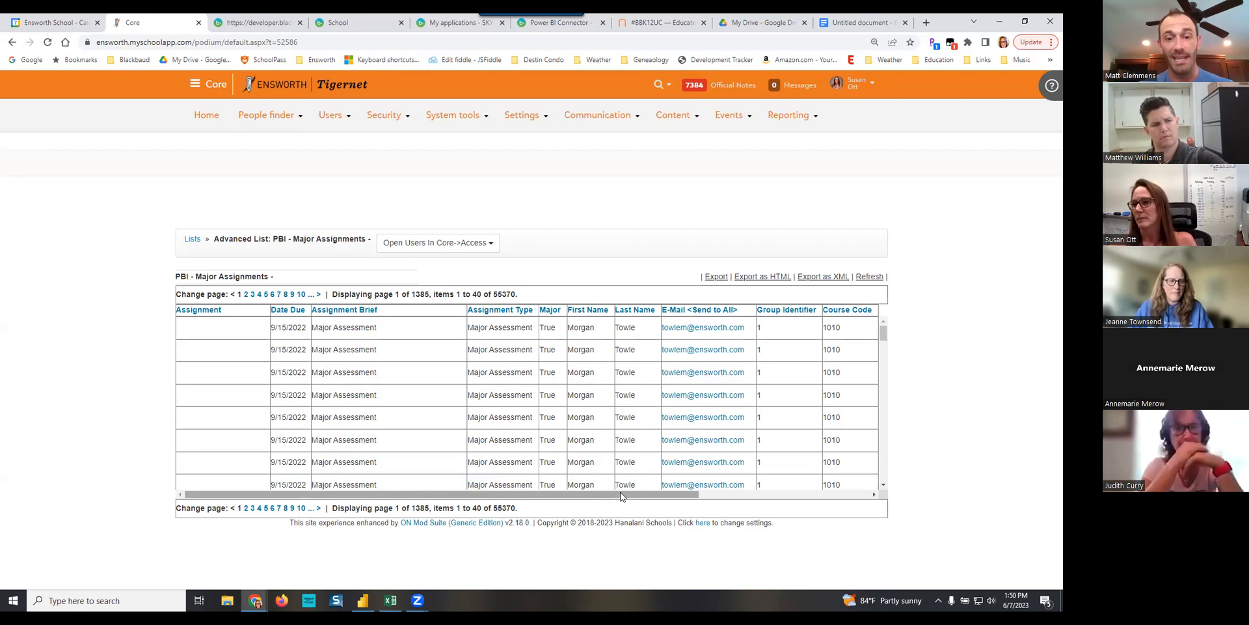
pyautogui.moveTo(620, 495); pyautogui.dragTo(418, 505)
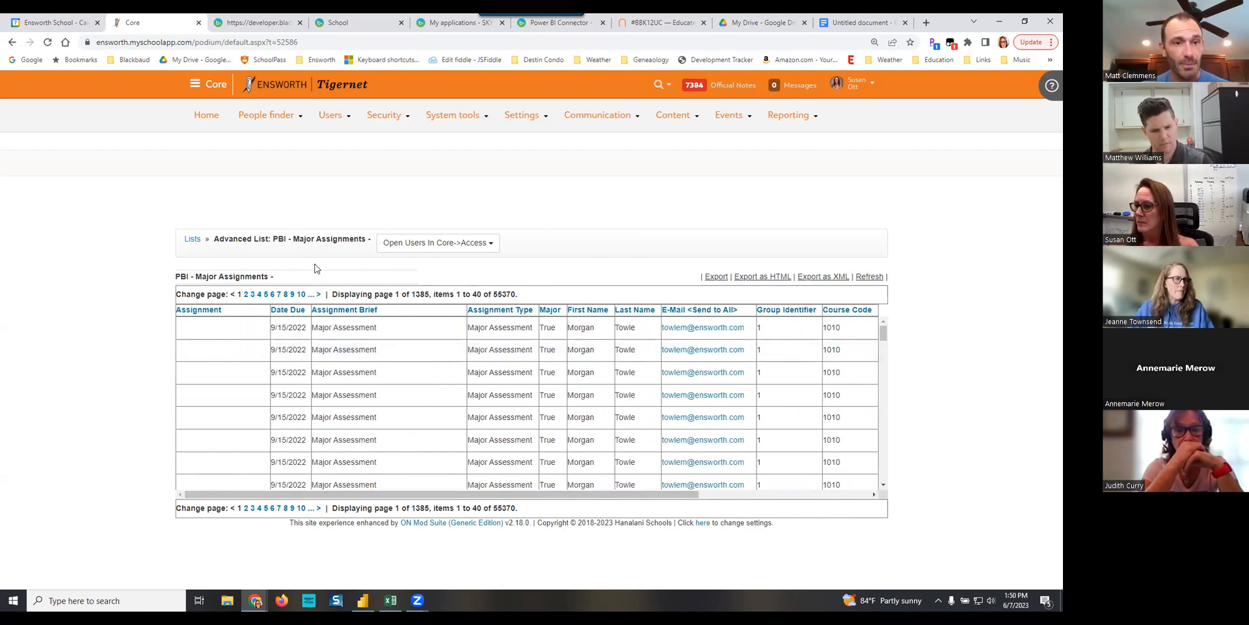
pyautogui.click(193, 240)
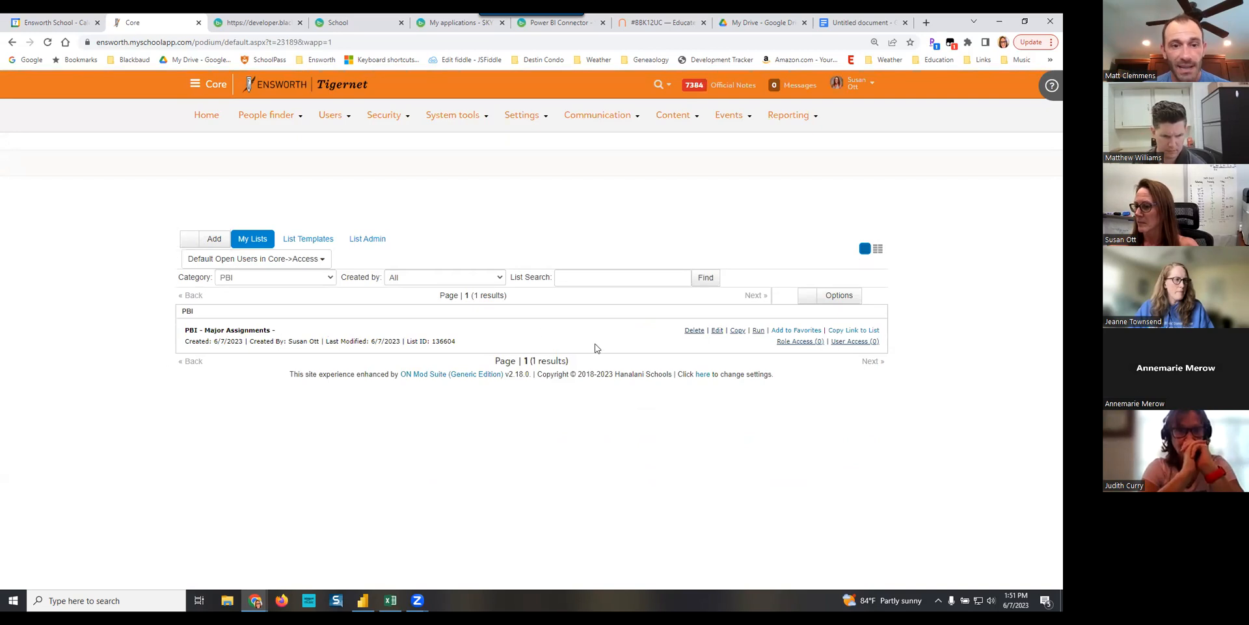
# - Copy the List ID of the PBI - Major Assignments list
pyautogui.tripleClick(447, 341)
pyautogui.click(442, 341)
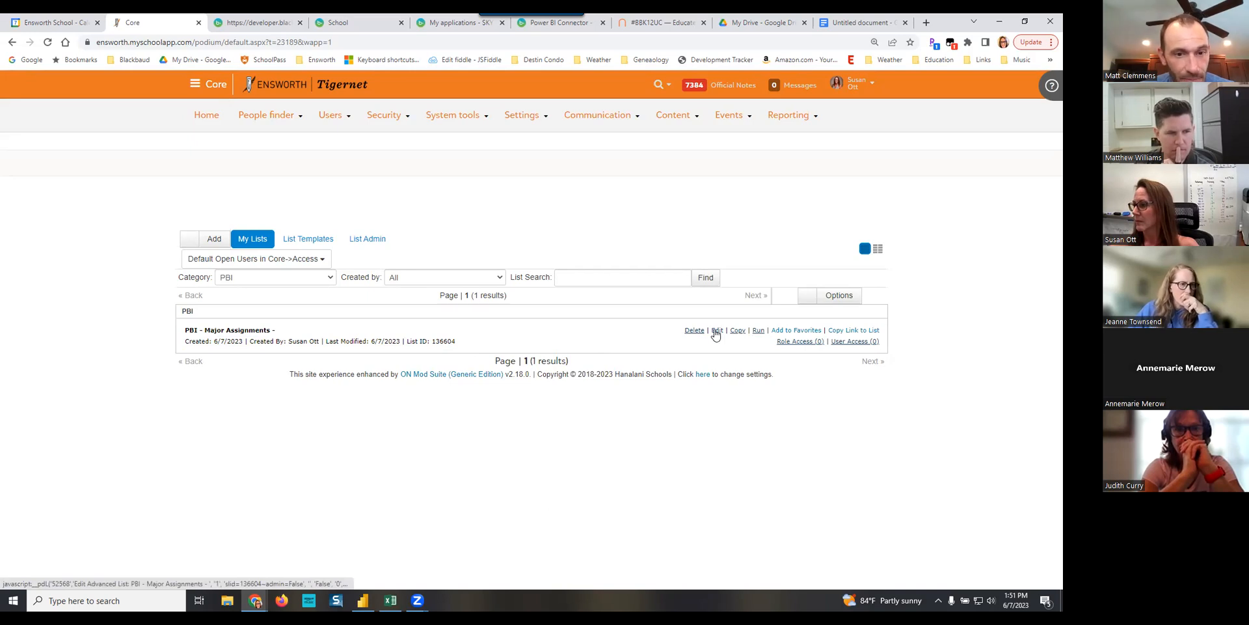
pyautogui.doubleClick(450, 341)
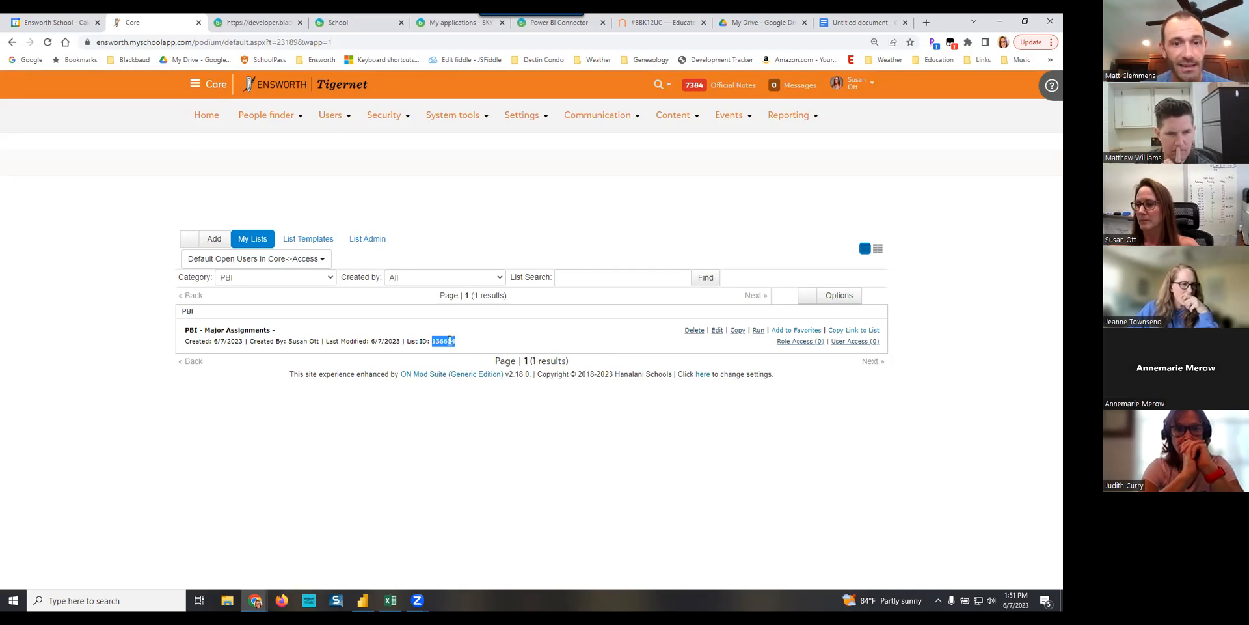
pyautogui.rightClick(450, 340)
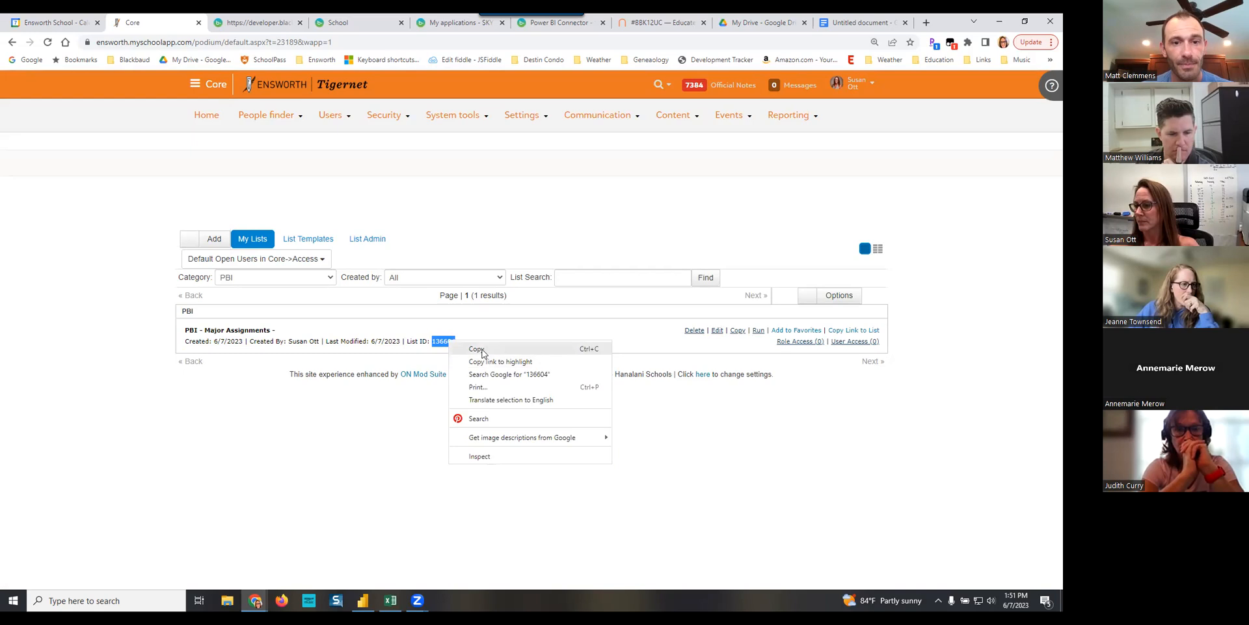
pyautogui.click(477, 349)
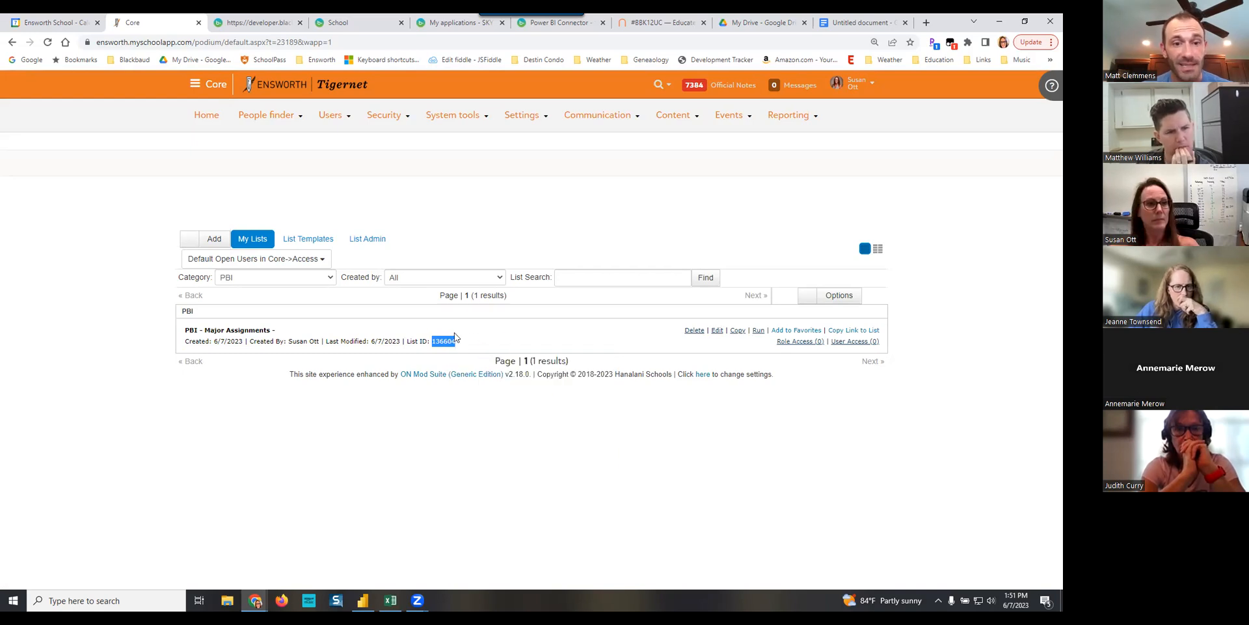
# - Add the copied List ID to the list's name, making it "PBI - Major Assignments - 136604", and save the list
pyautogui.click(716, 331)
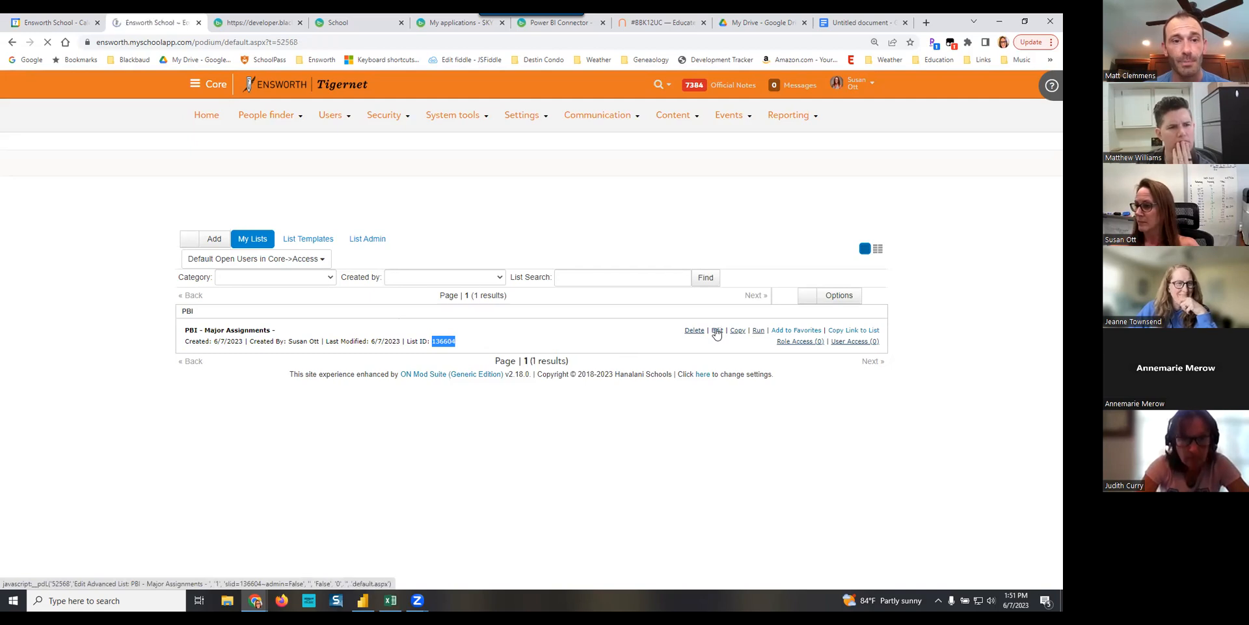
pyautogui.click(391, 298)
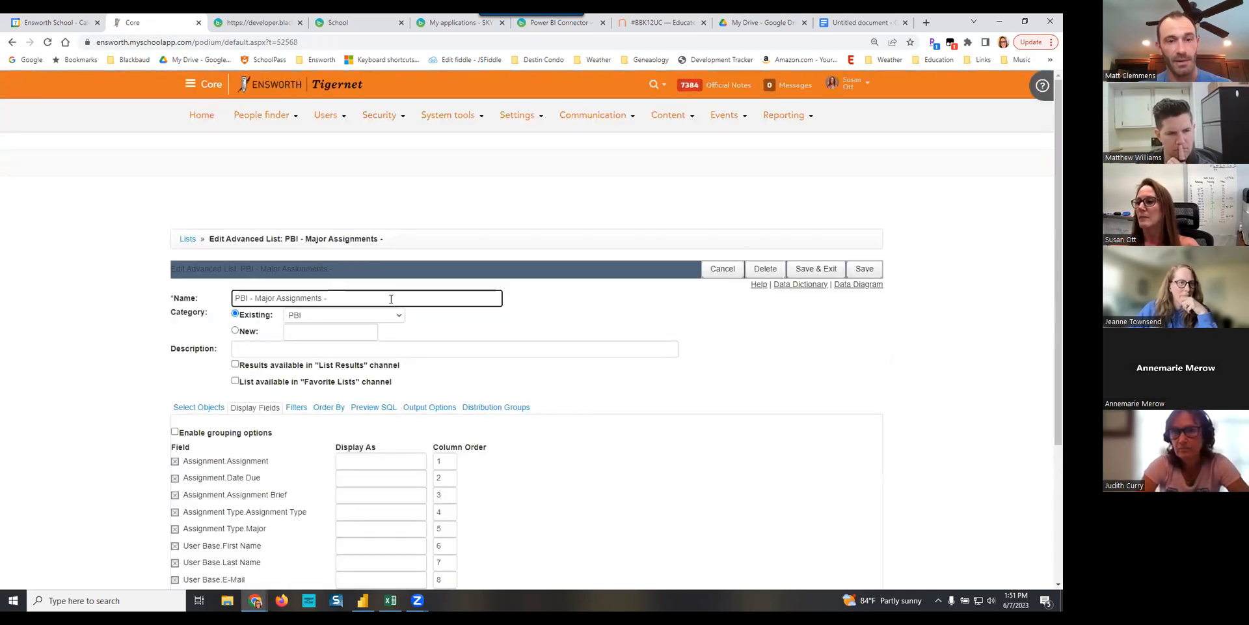
pyautogui.hotkey('ctrl', 'v')
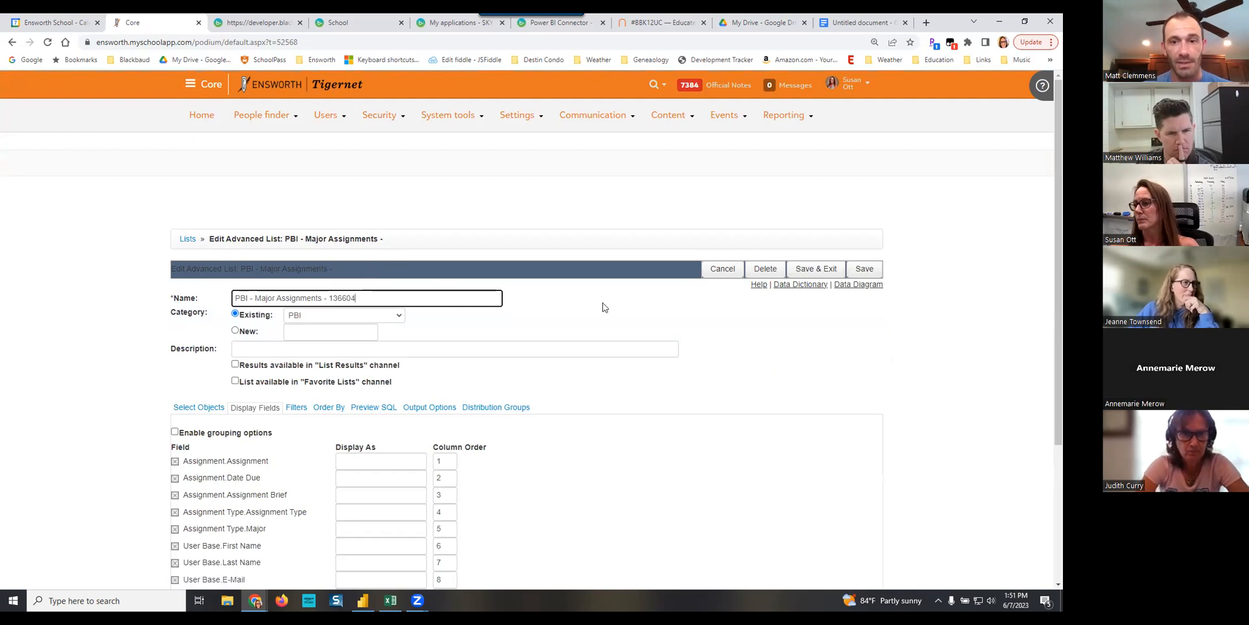
pyautogui.click(820, 269)
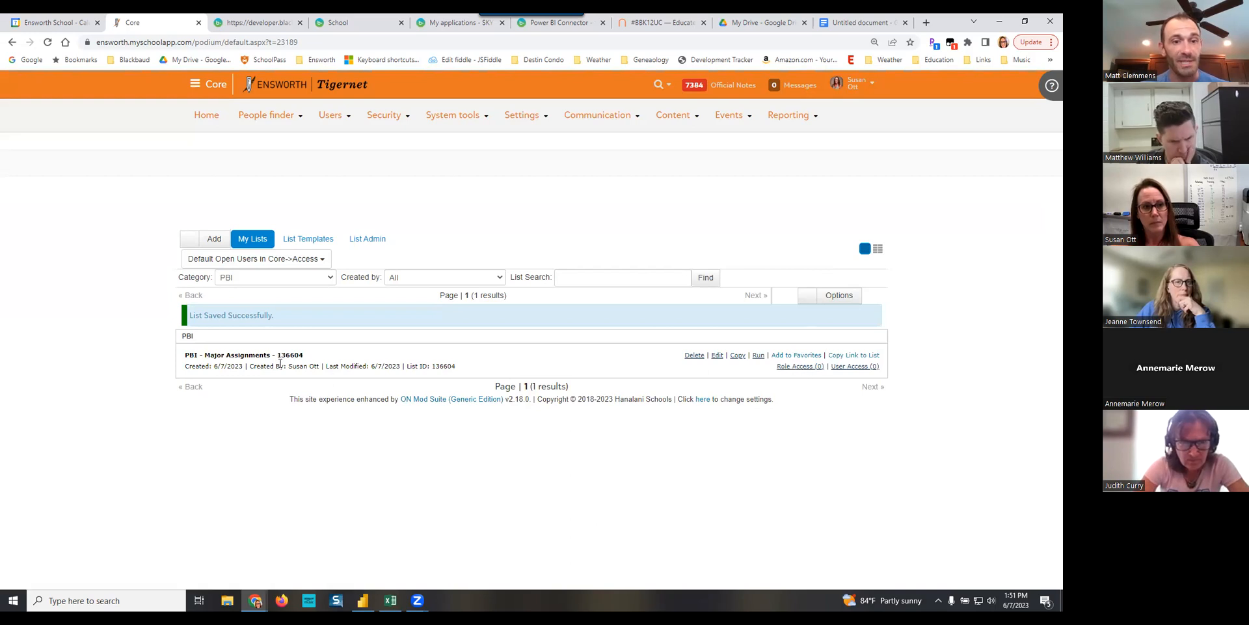
# - Grant the Web Services API Manager role Copy access to the major assignments list and save the role access
pyautogui.click(803, 366)
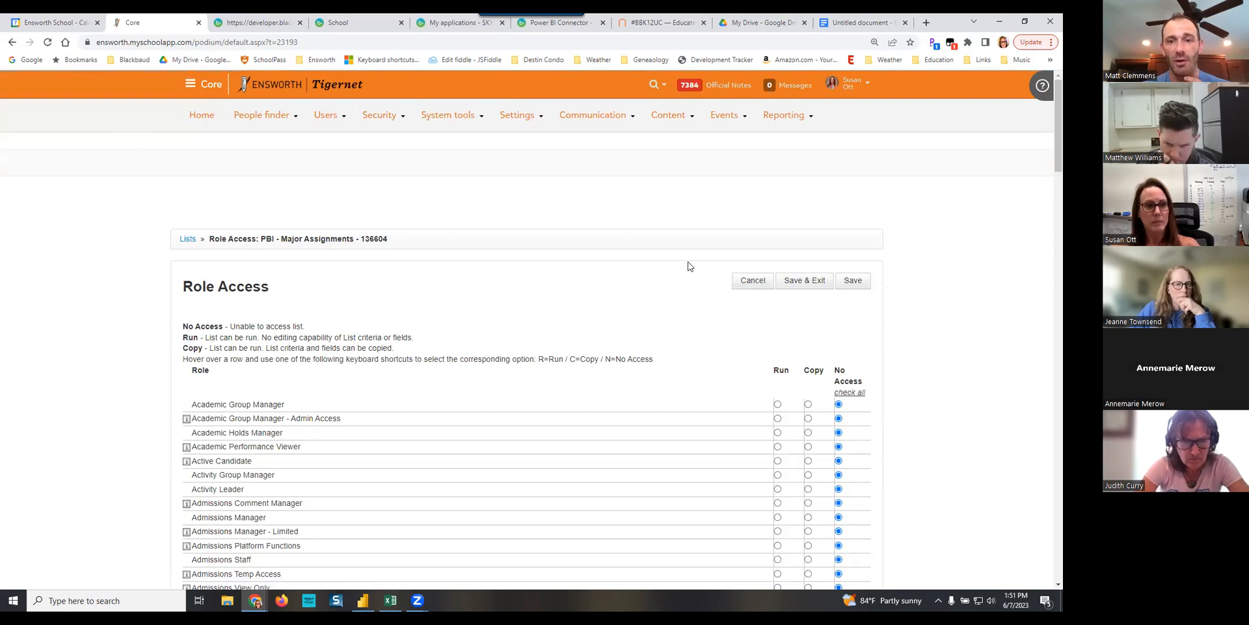
pyautogui.scroll(-5, 709, 341)
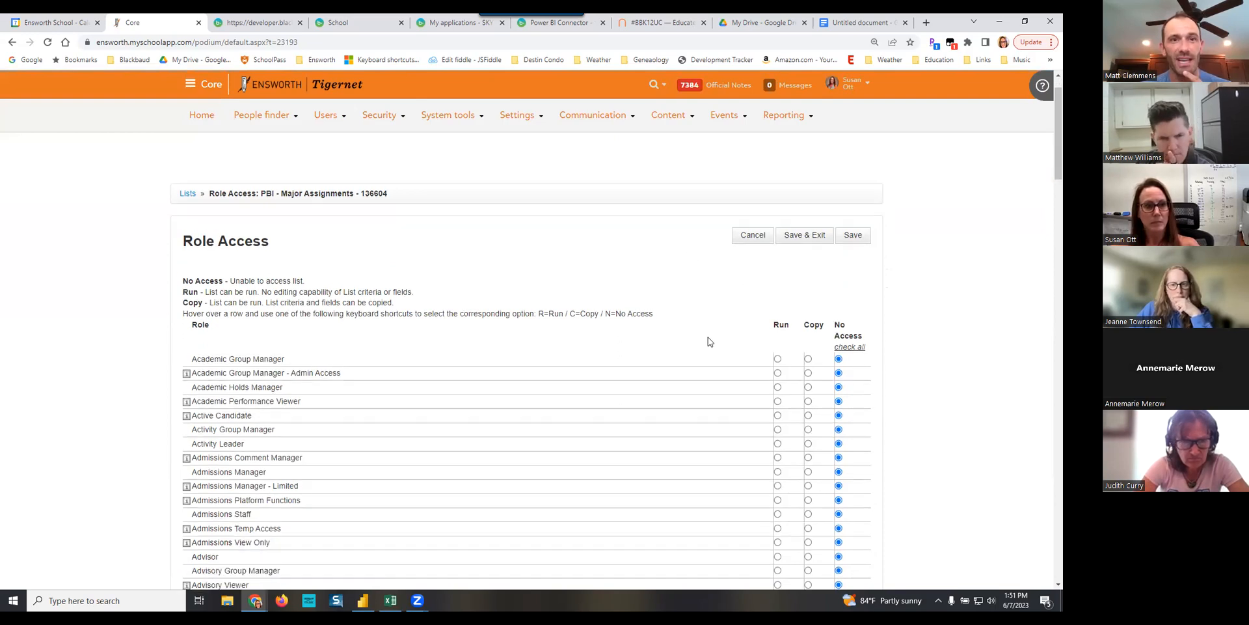
pyautogui.scroll(-7, 711, 373)
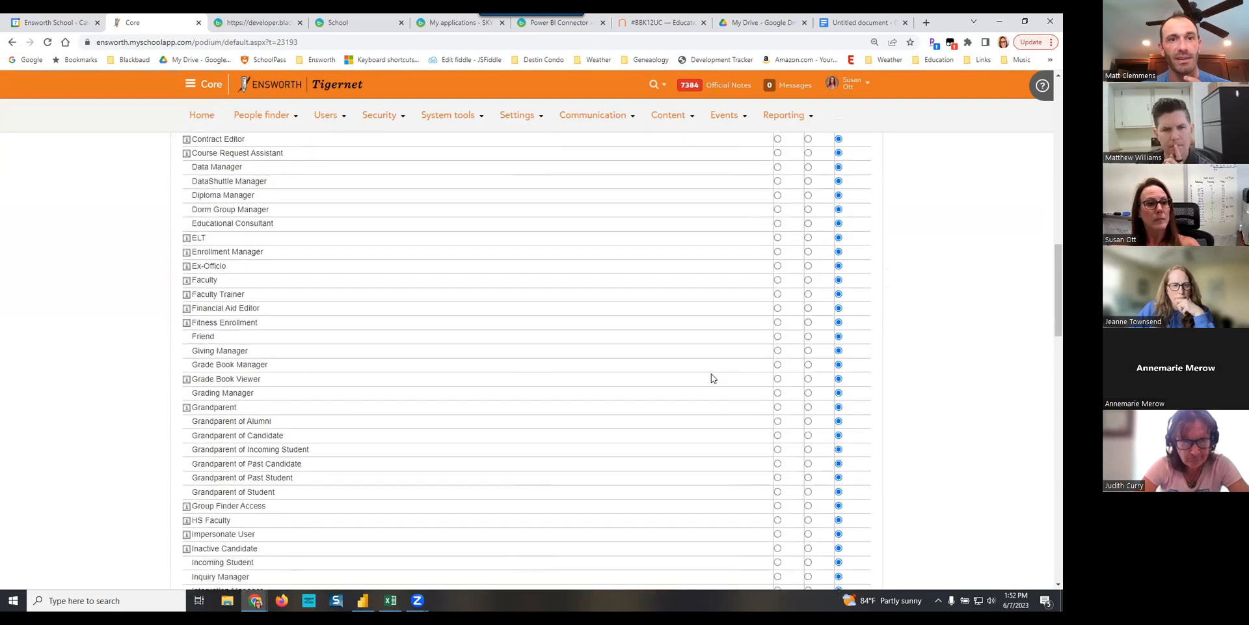
pyautogui.scroll(-6, 713, 378)
pyautogui.scroll(-13, 712, 376)
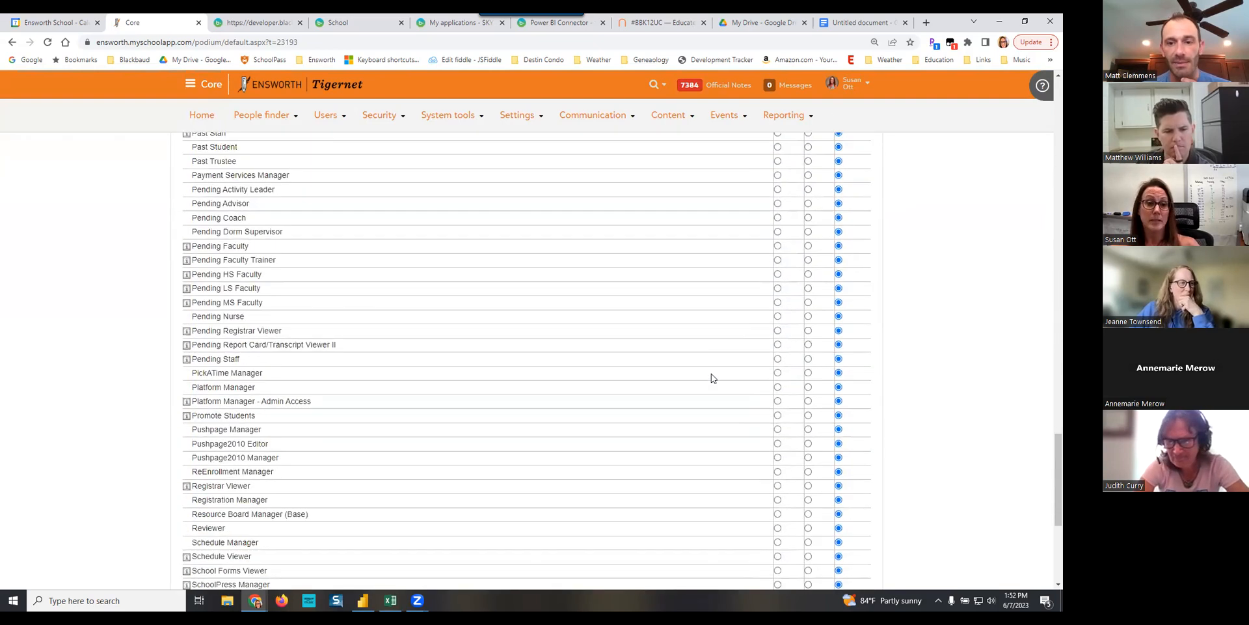
pyautogui.scroll(-3, 712, 379)
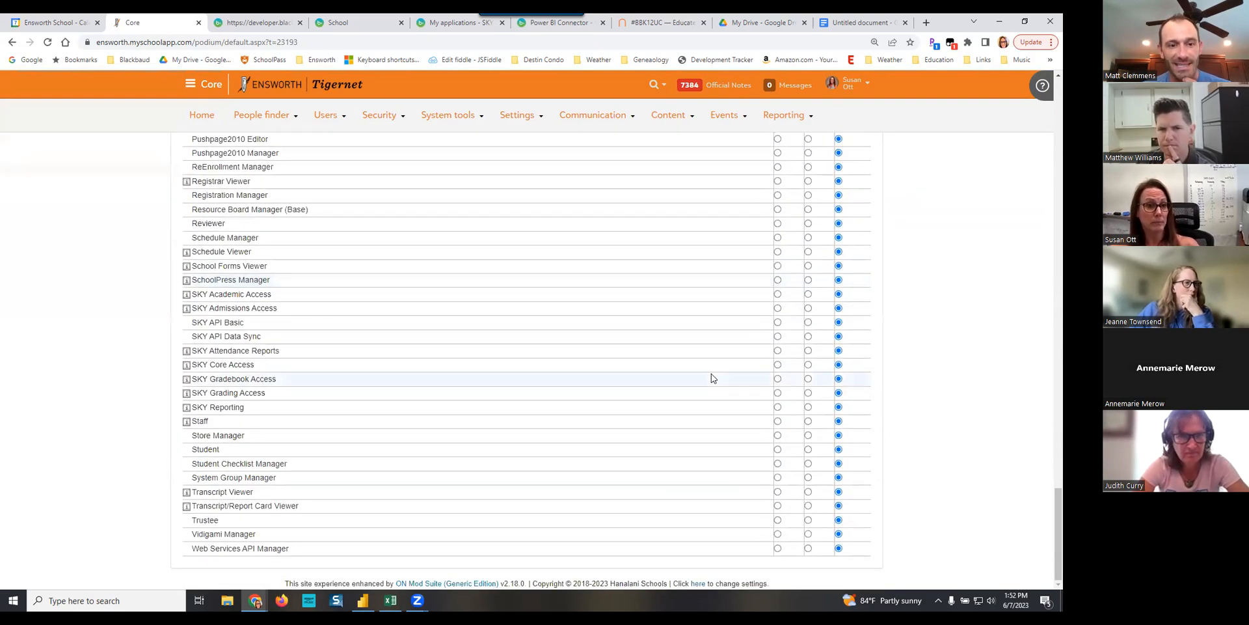
pyautogui.scroll(20, 712, 402)
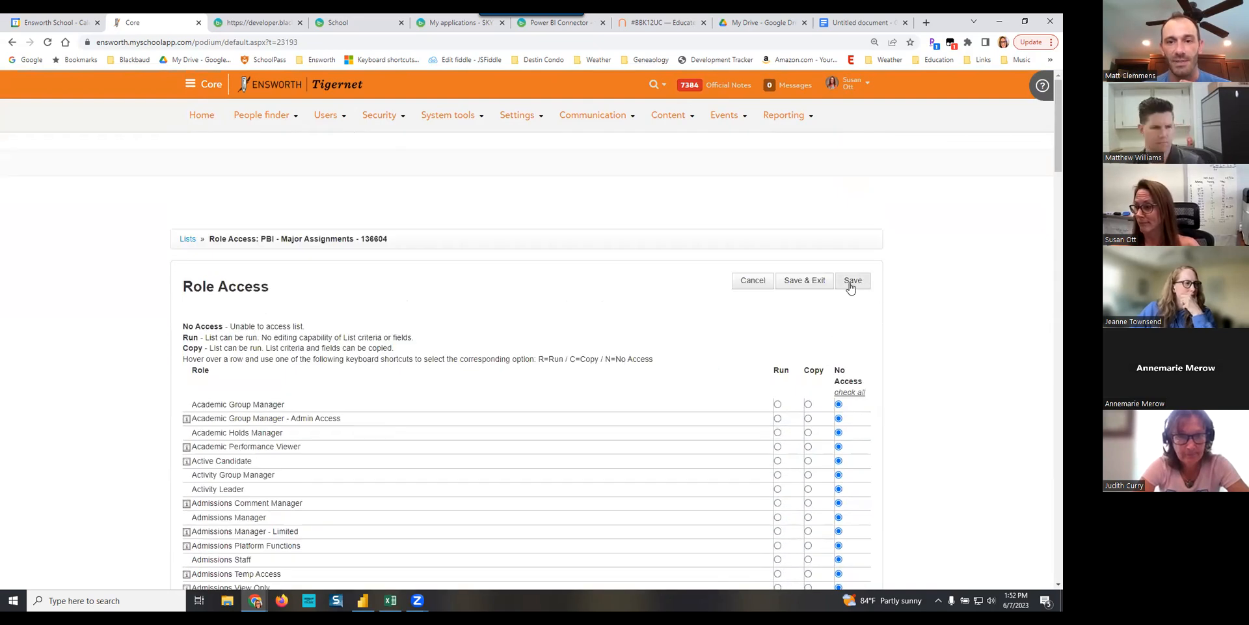
pyautogui.click(804, 282)
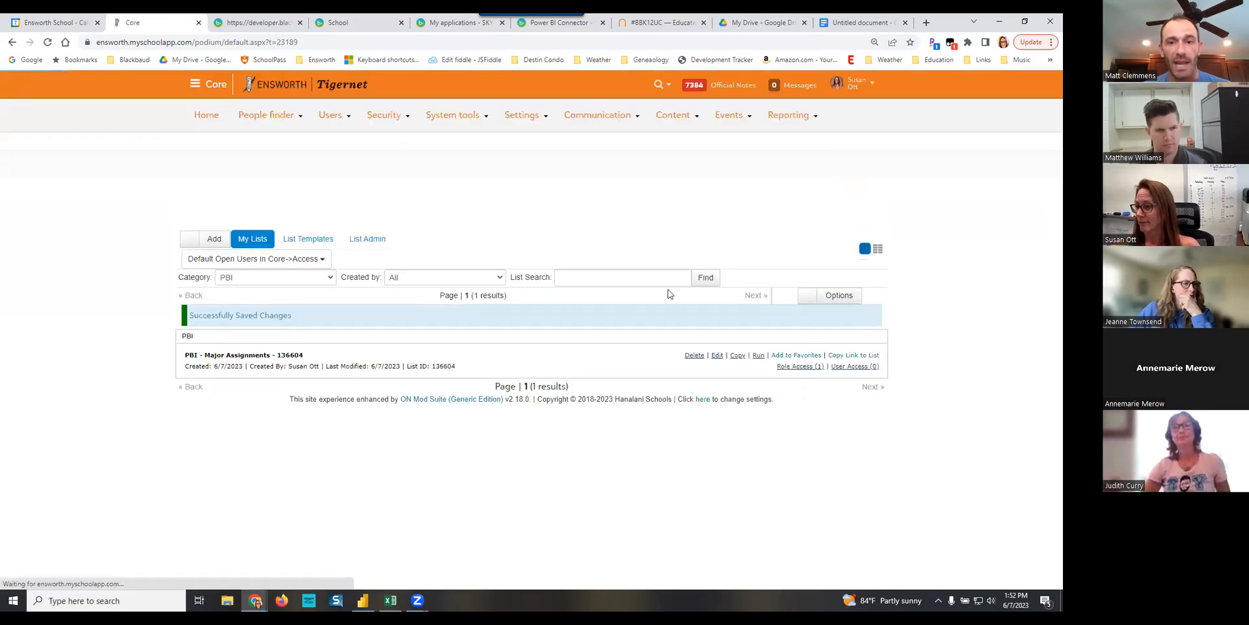
# - Reopen the list's role access to check the Web Services API Manager setting, saving it again on exit
pyautogui.click(797, 370)
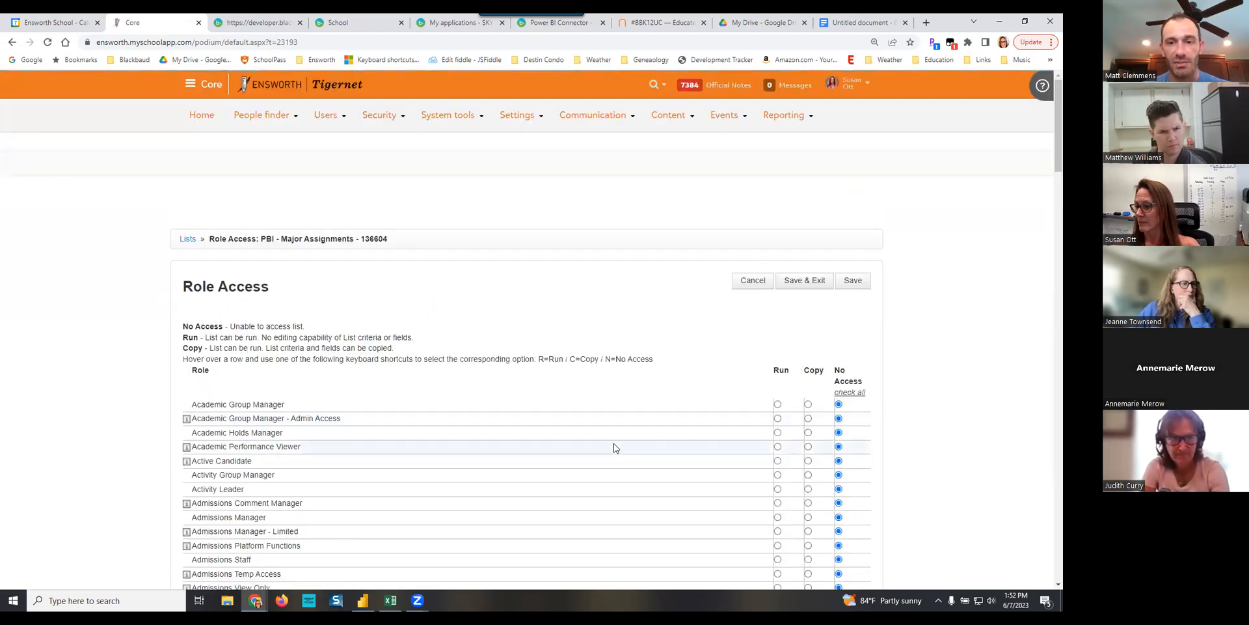
pyautogui.scroll(-20, 614, 447)
pyautogui.scroll(-10, 614, 447)
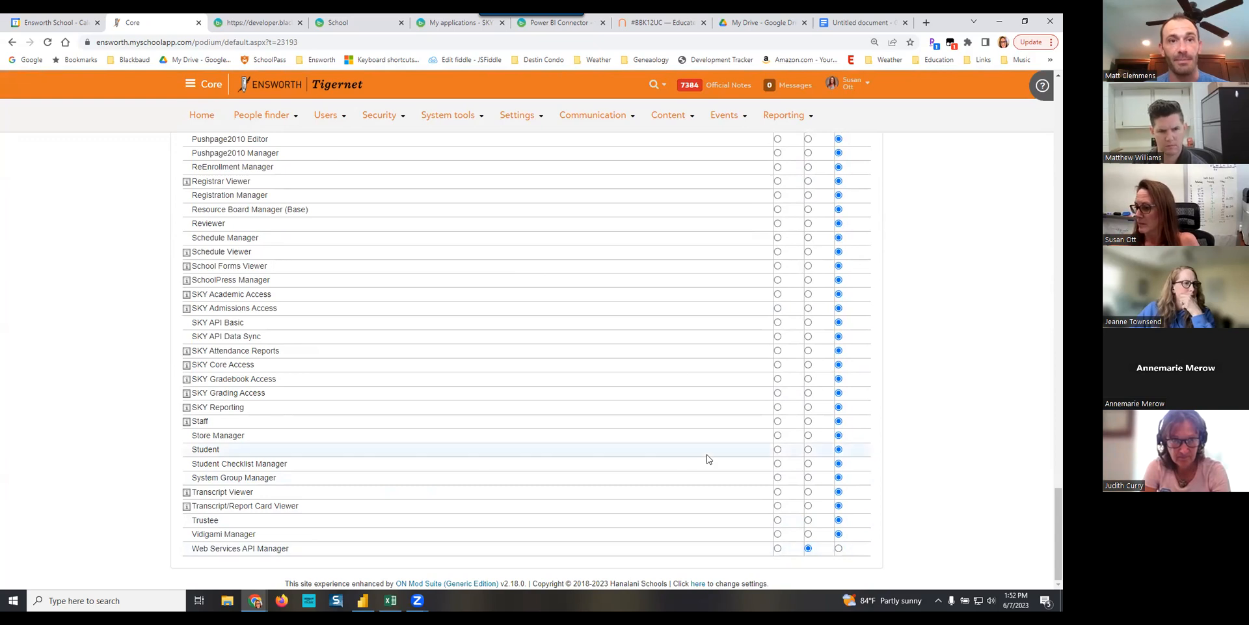
pyautogui.scroll(20, 678, 368)
pyautogui.scroll(10, 678, 369)
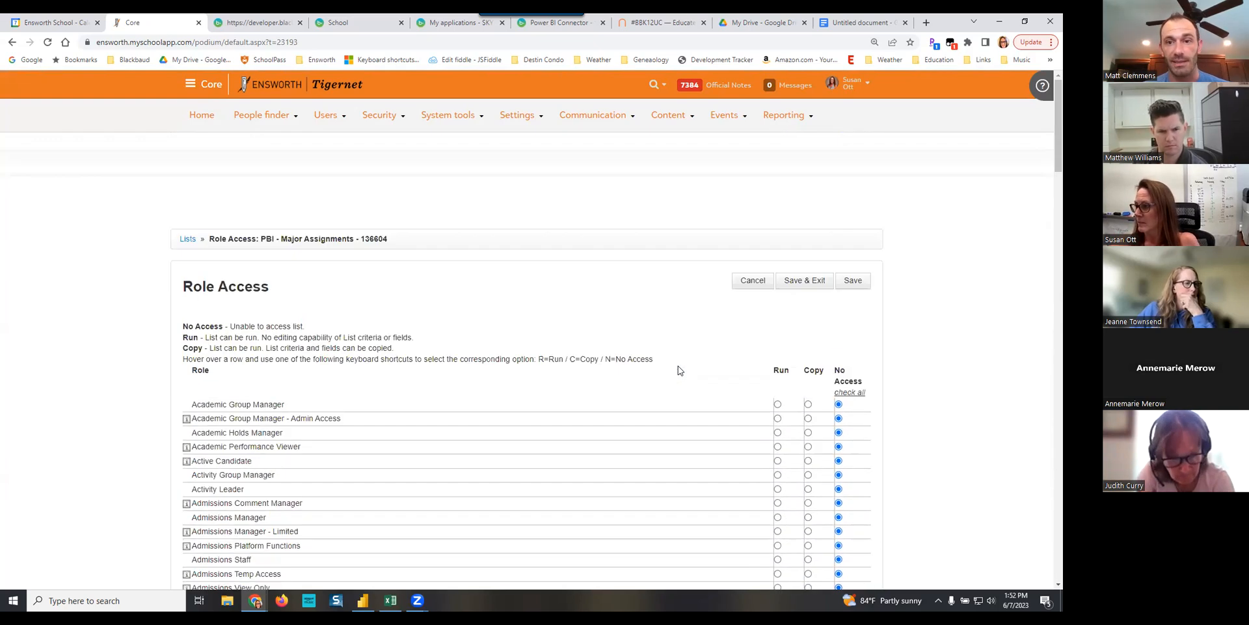
pyautogui.click(810, 281)
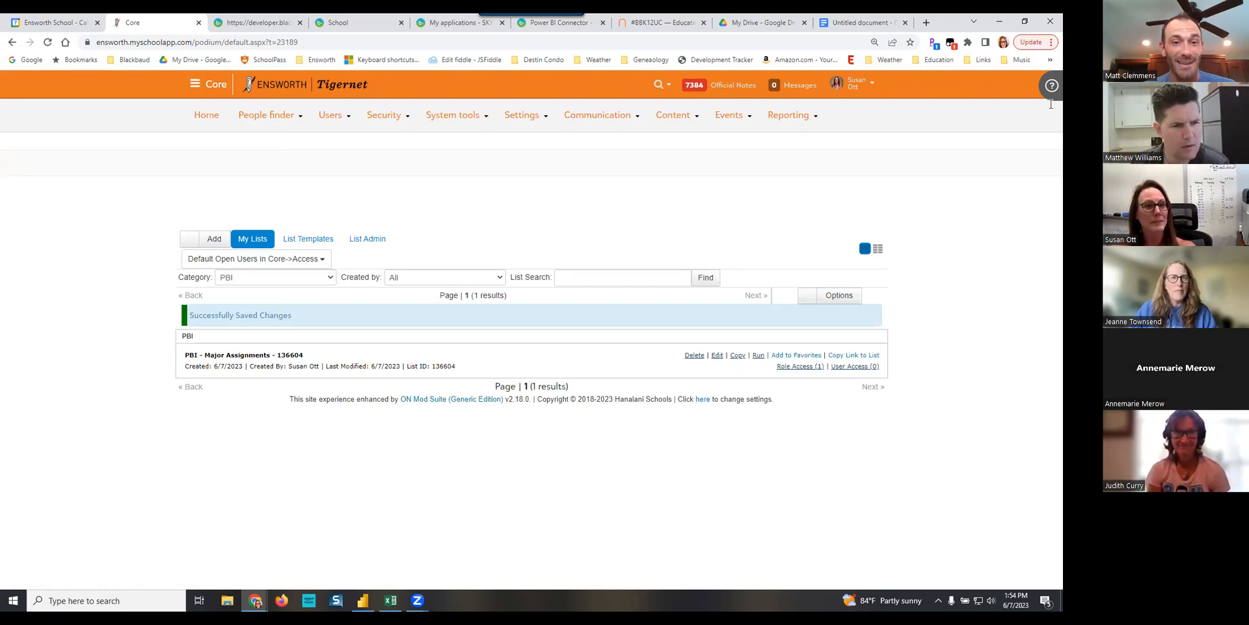
pyautogui.doubleClick(444, 366)
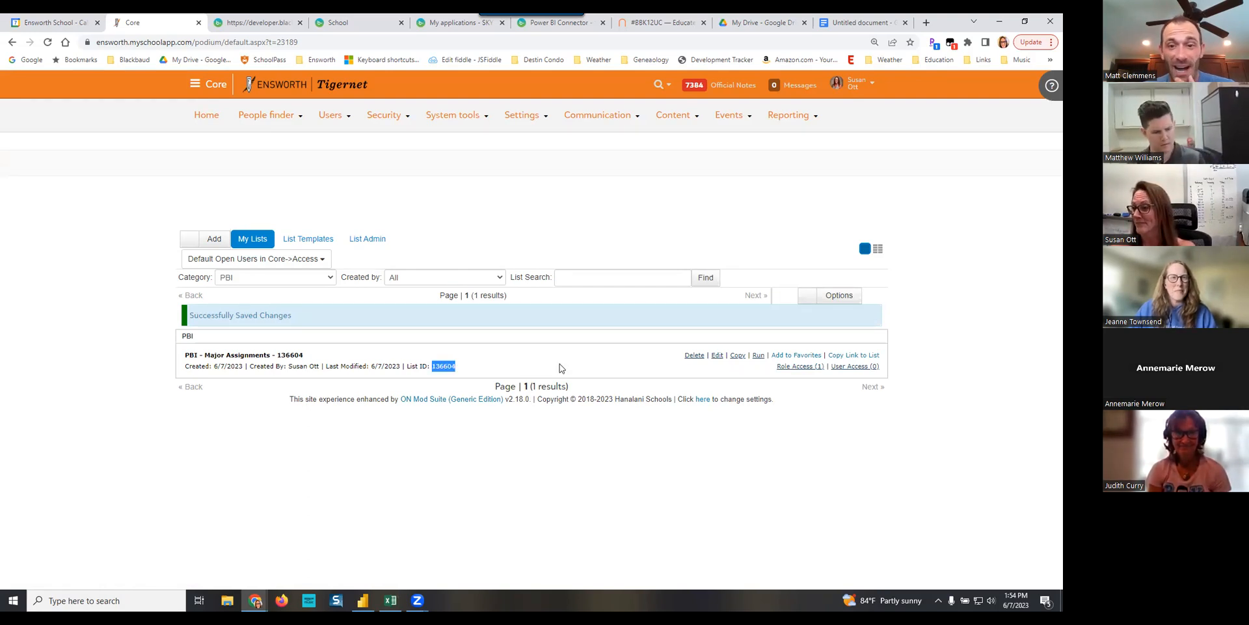
pyautogui.click(599, 355)
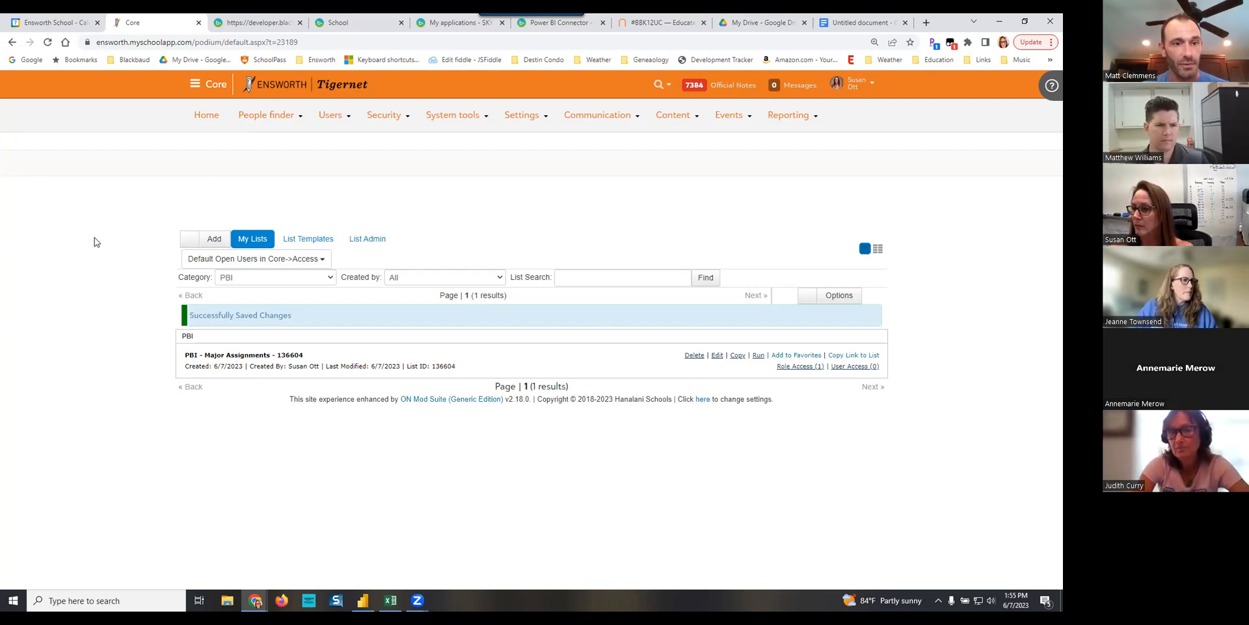
# - Start another advanced list and name it "List for PBI Major Assignments Dashboard"
pyautogui.click(189, 240)
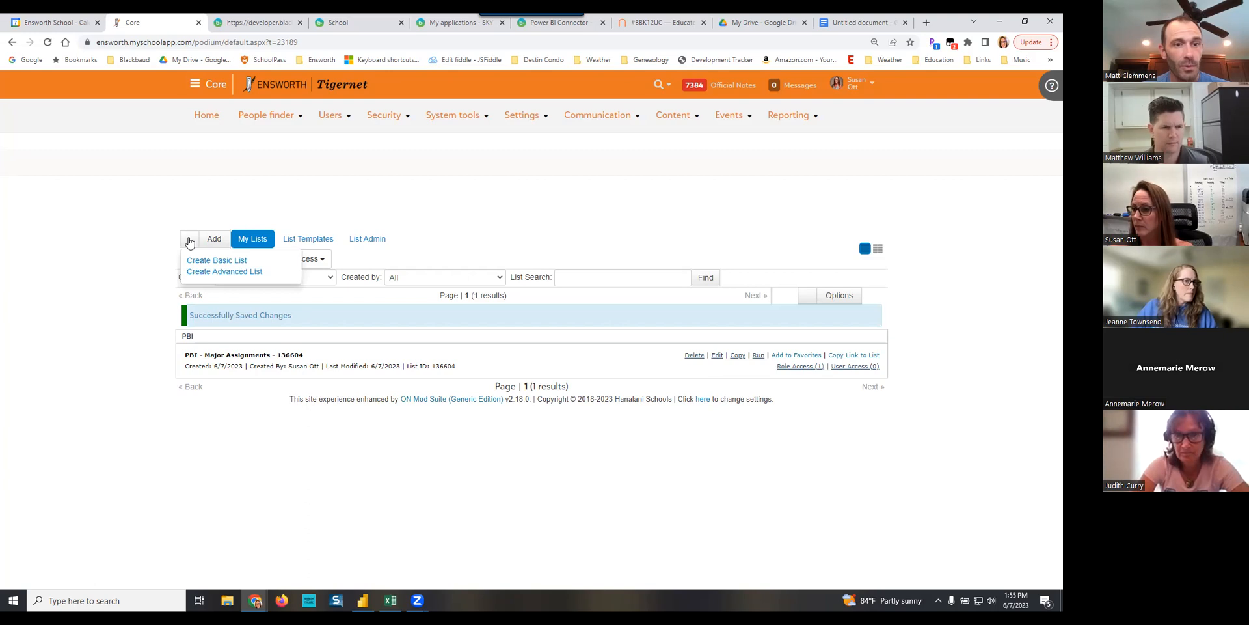
pyautogui.click(225, 272)
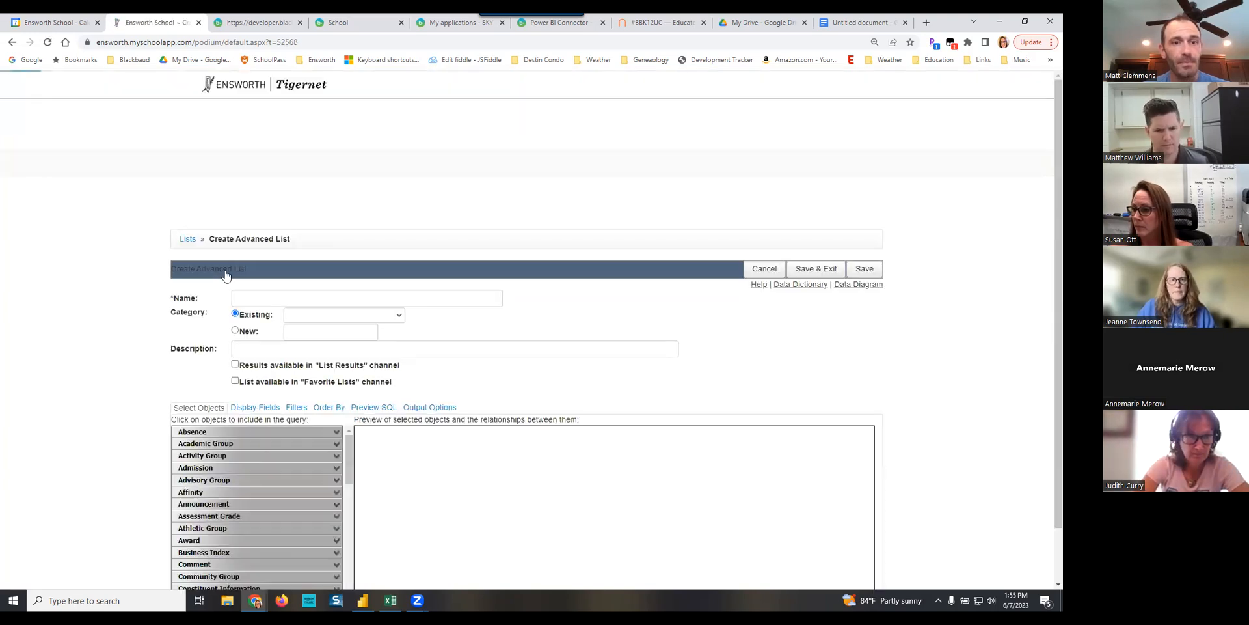
pyautogui.click(313, 298)
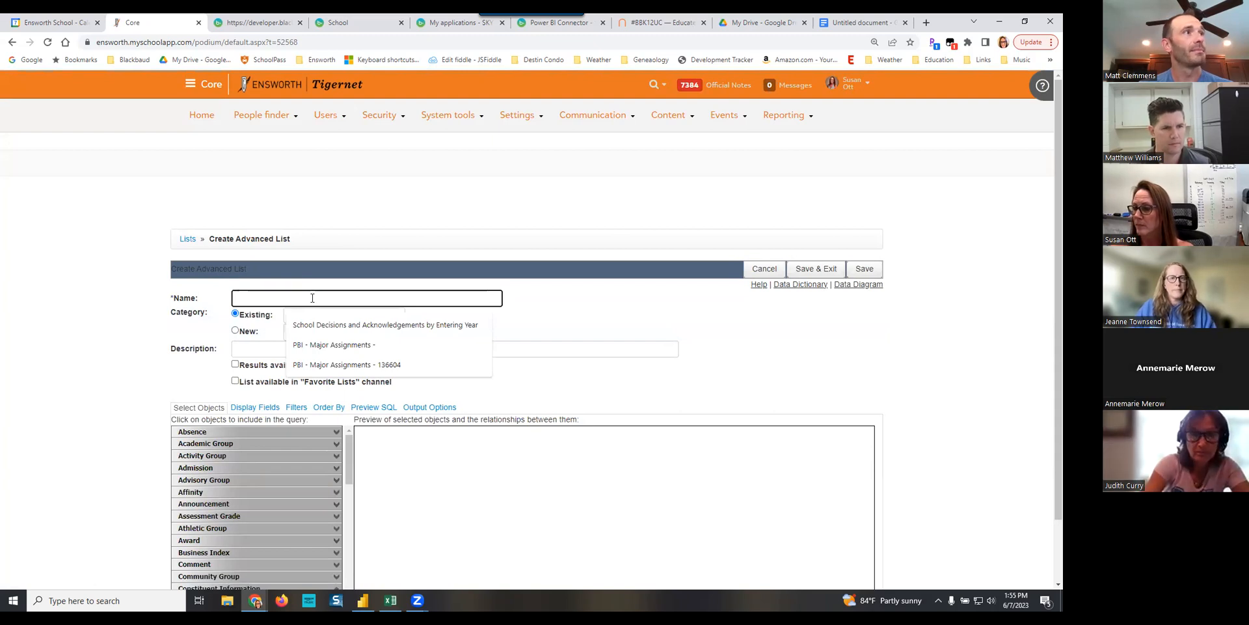
pyautogui.write('List for P')
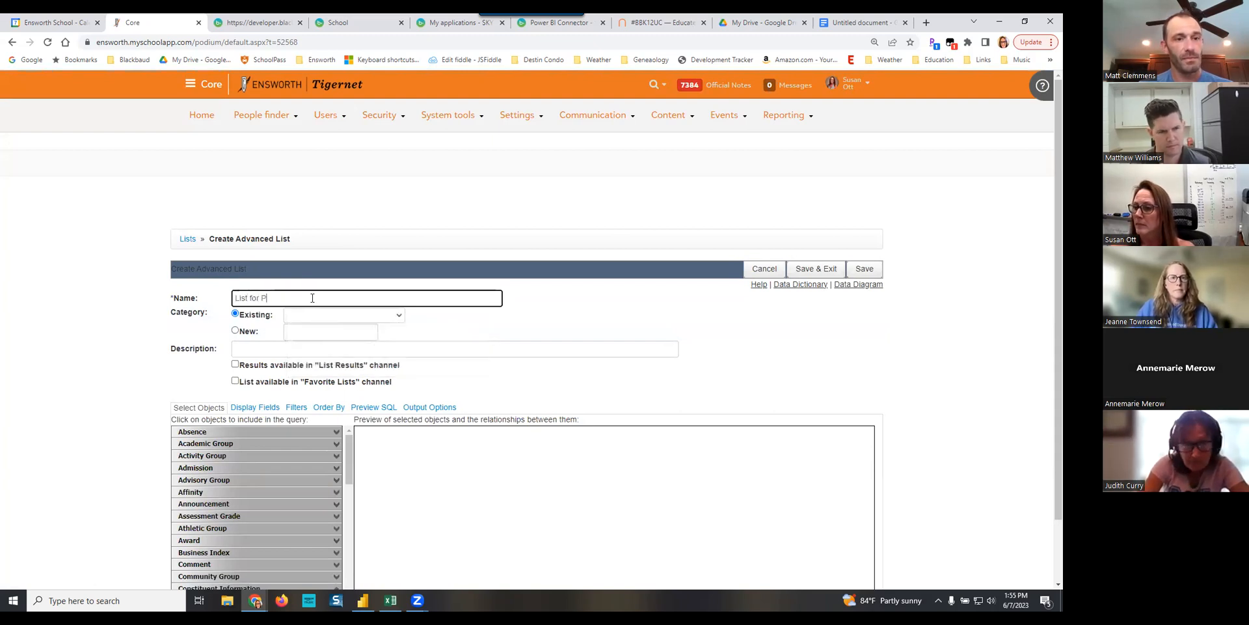
pyautogui.write('BI Major Ass')
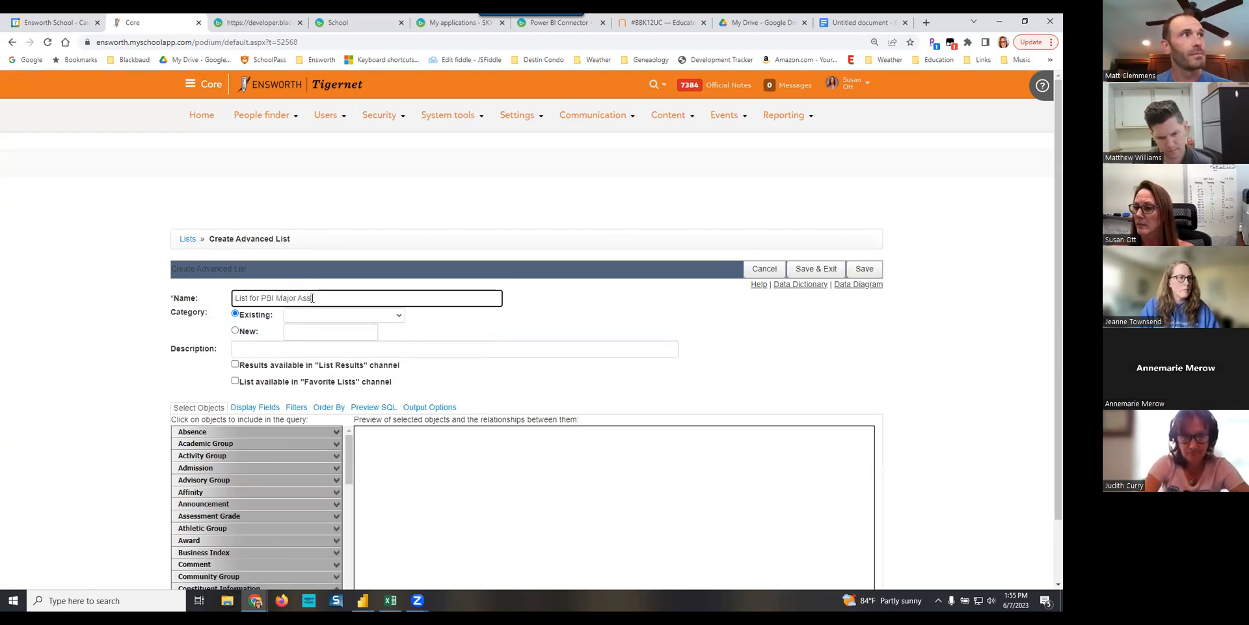
pyautogui.write('ignments Dashboard')
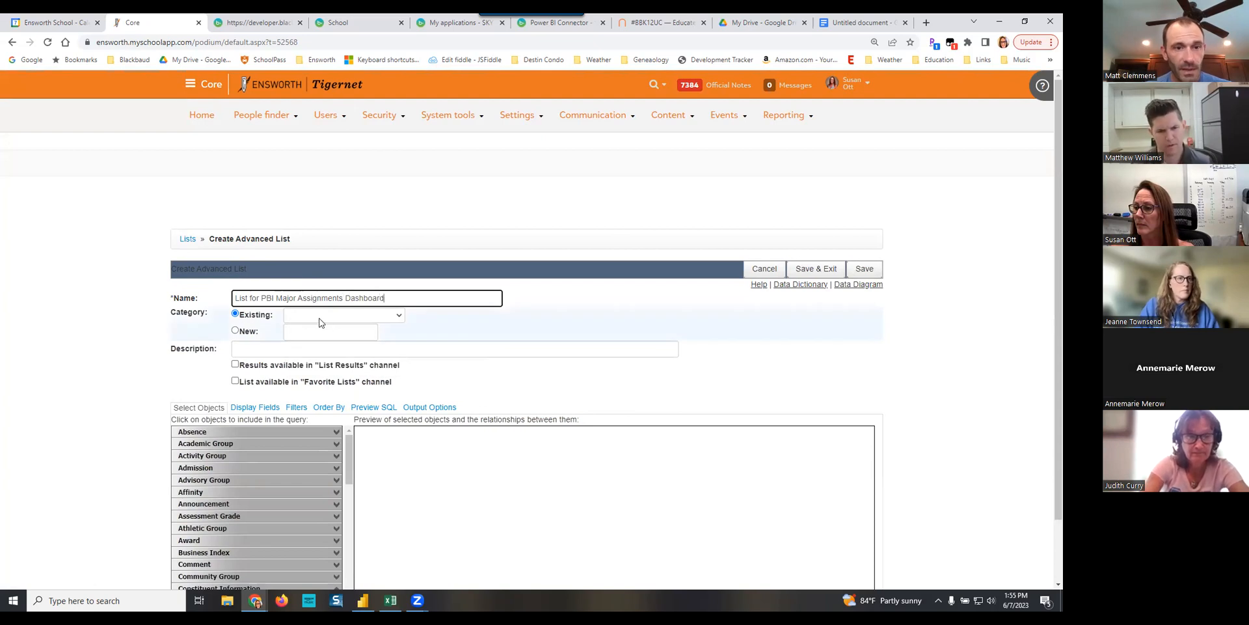
# - Assign the new advanced list to the existing PBI category
pyautogui.click(363, 317)
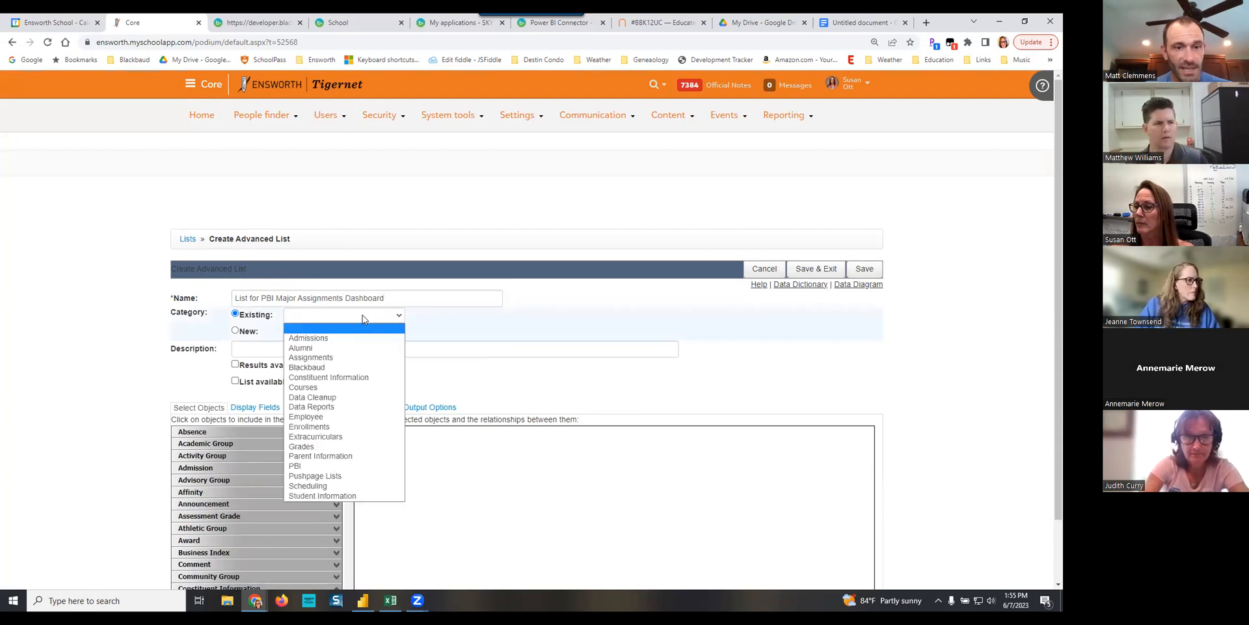
pyautogui.click(300, 466)
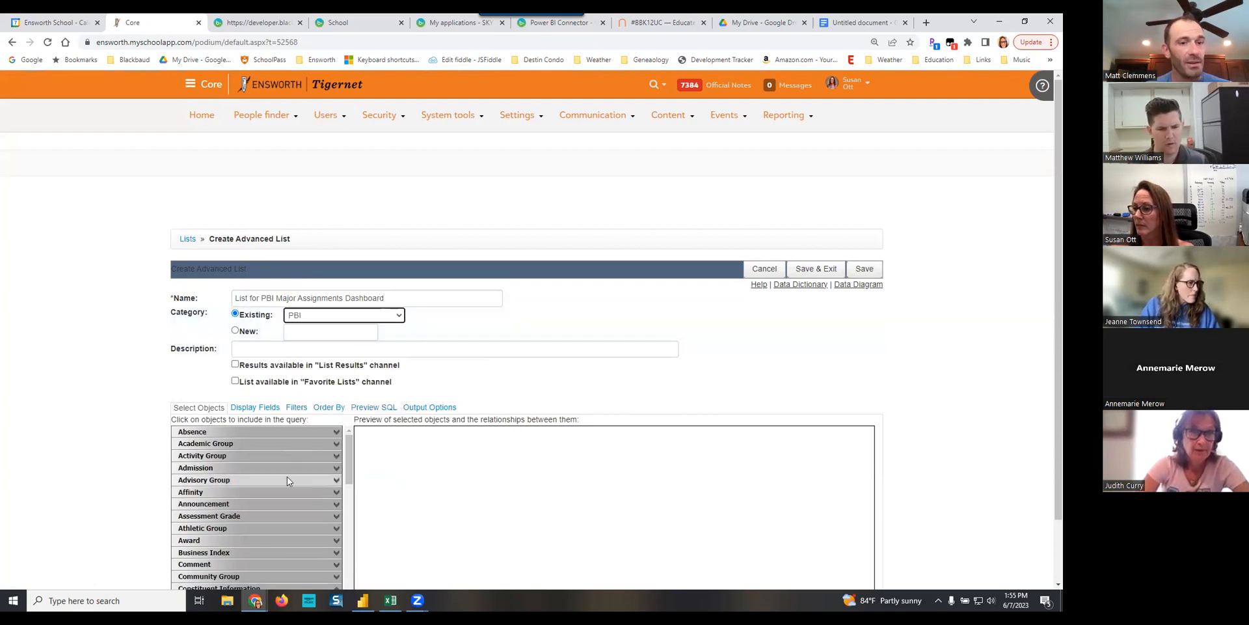
pyautogui.scroll(-2, 418, 462)
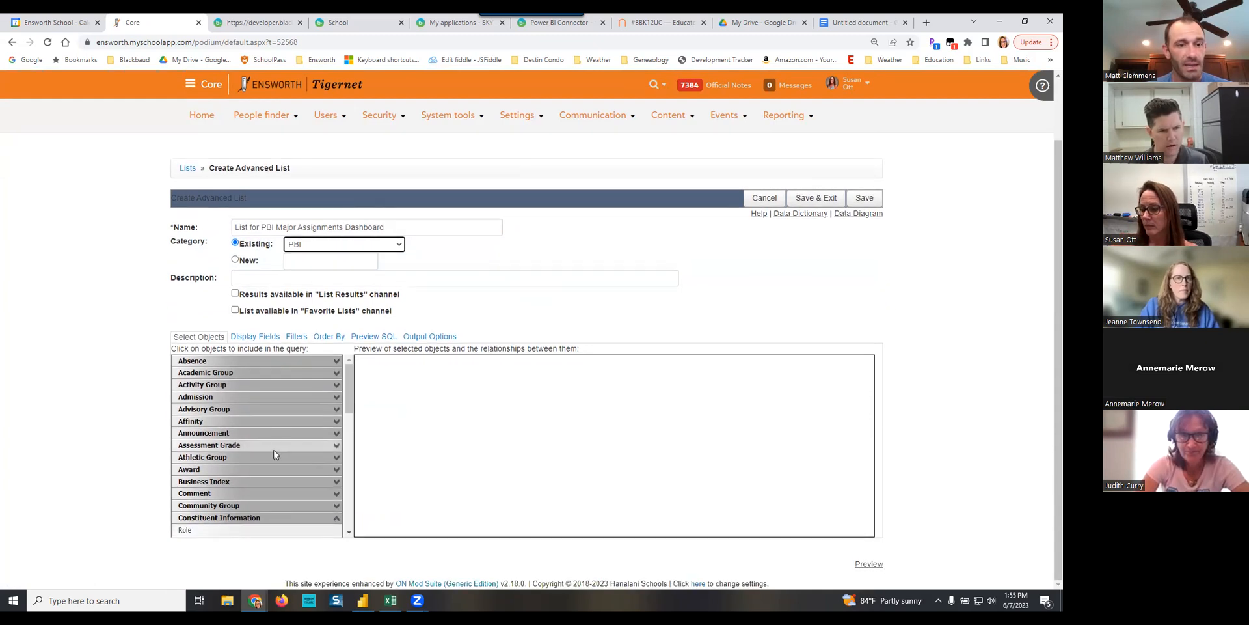
pyautogui.hotkey('ctrl', '+')
pyautogui.hotkey('ctrl', '+')
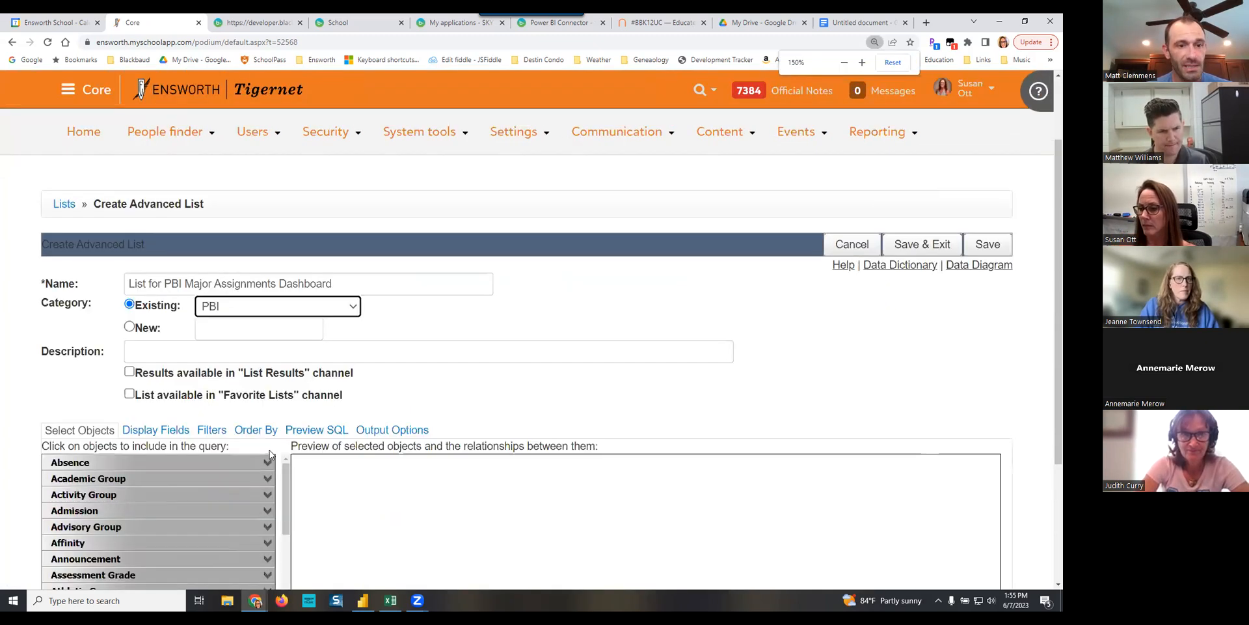
pyautogui.click(1050, 41)
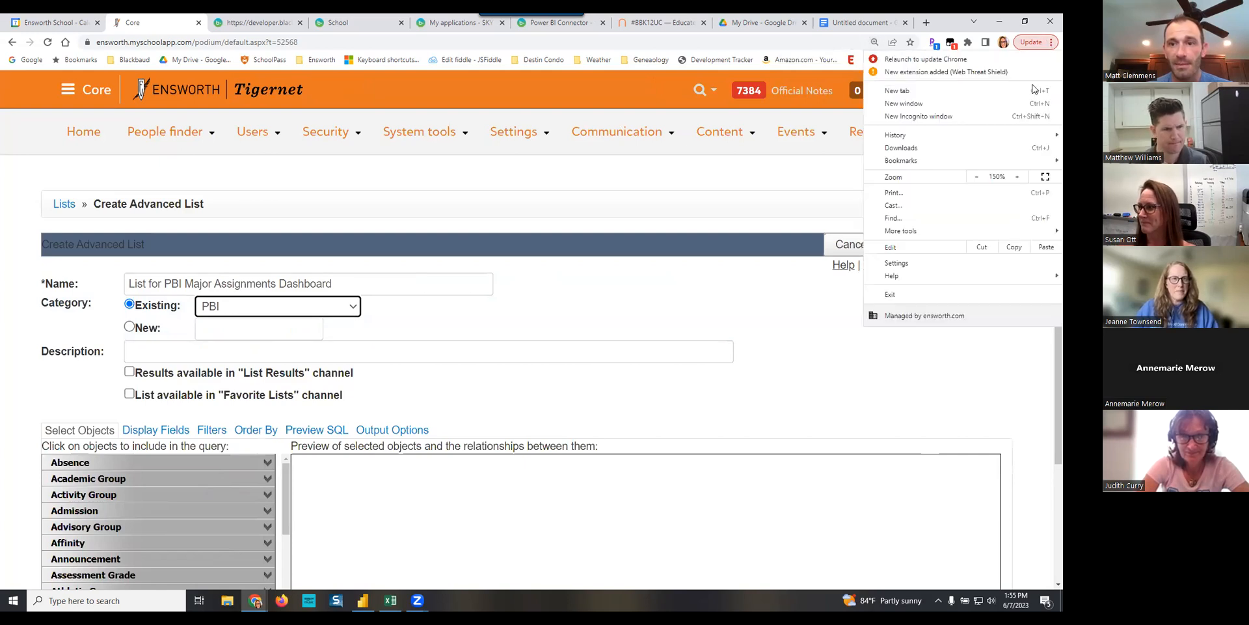
pyautogui.click(977, 176)
pyautogui.click(977, 177)
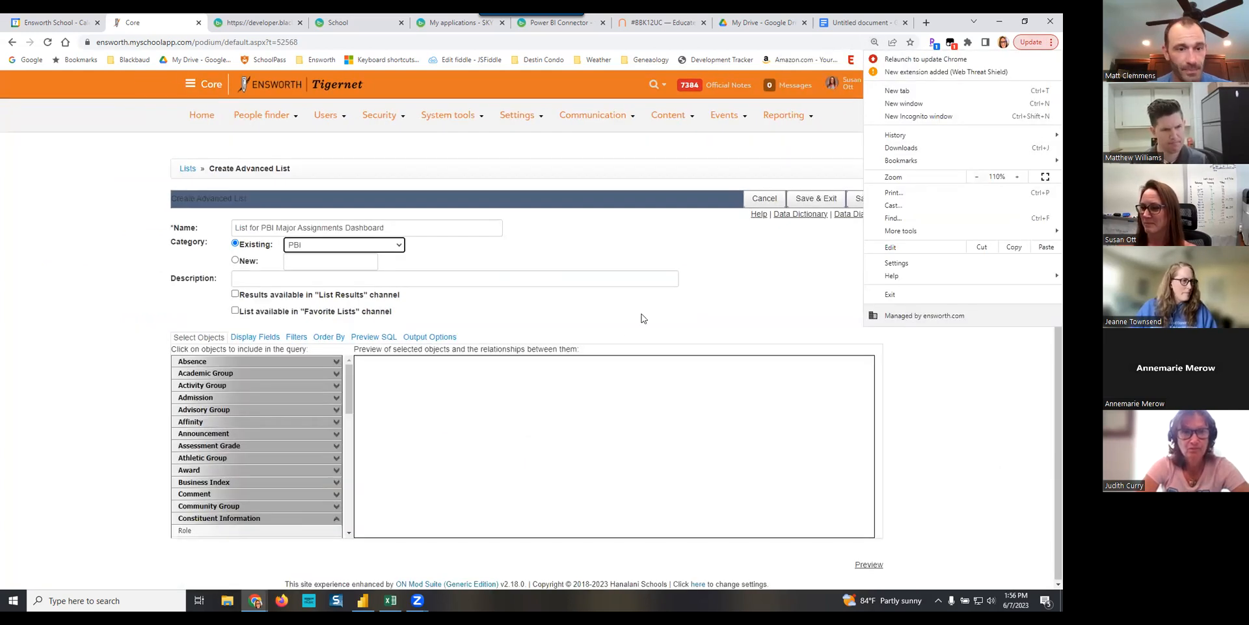
# - Add User Base from the Constituent Information objects as the query's starting object
pyautogui.click(266, 456)
pyautogui.click(266, 455)
pyautogui.click(267, 458)
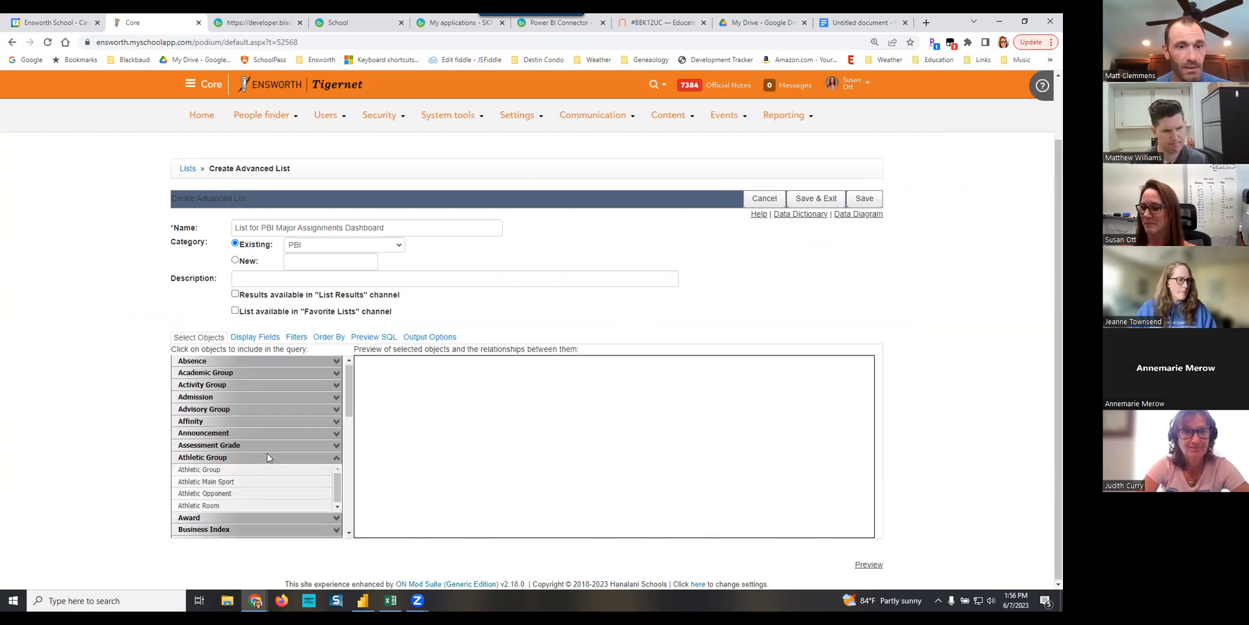
pyautogui.scroll(-2, 267, 452)
pyautogui.click(254, 394)
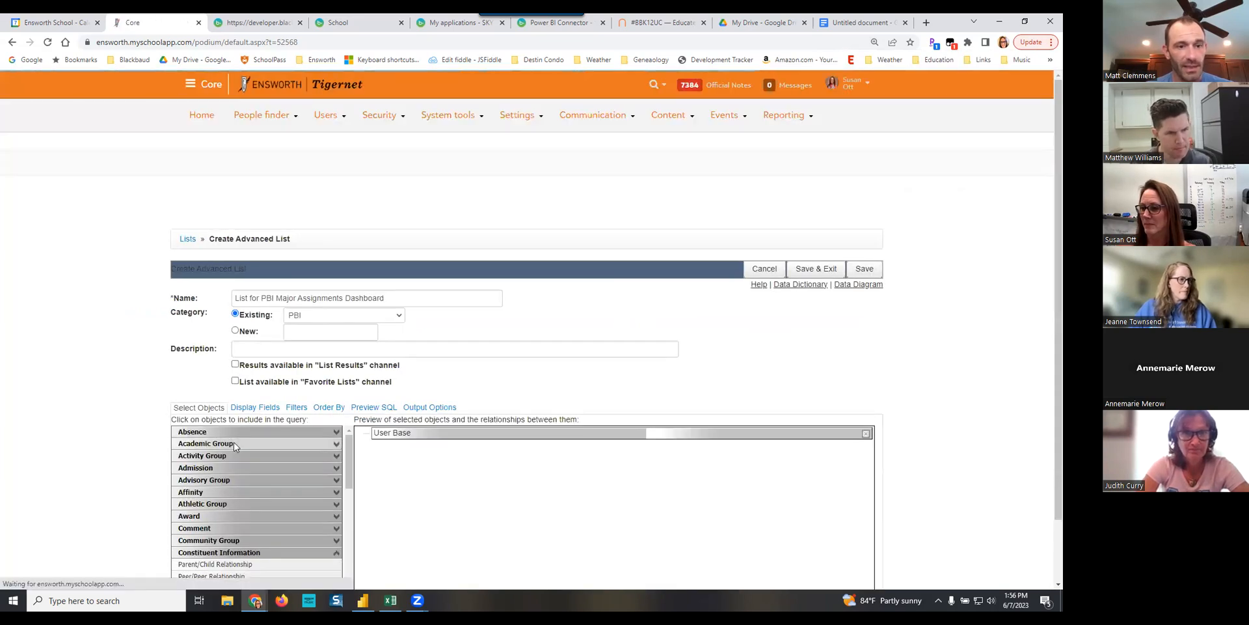
# - Add the Course Enrollment, Course Group, Course Base and Course Term objects from Academic Group to the query
pyautogui.click(233, 443)
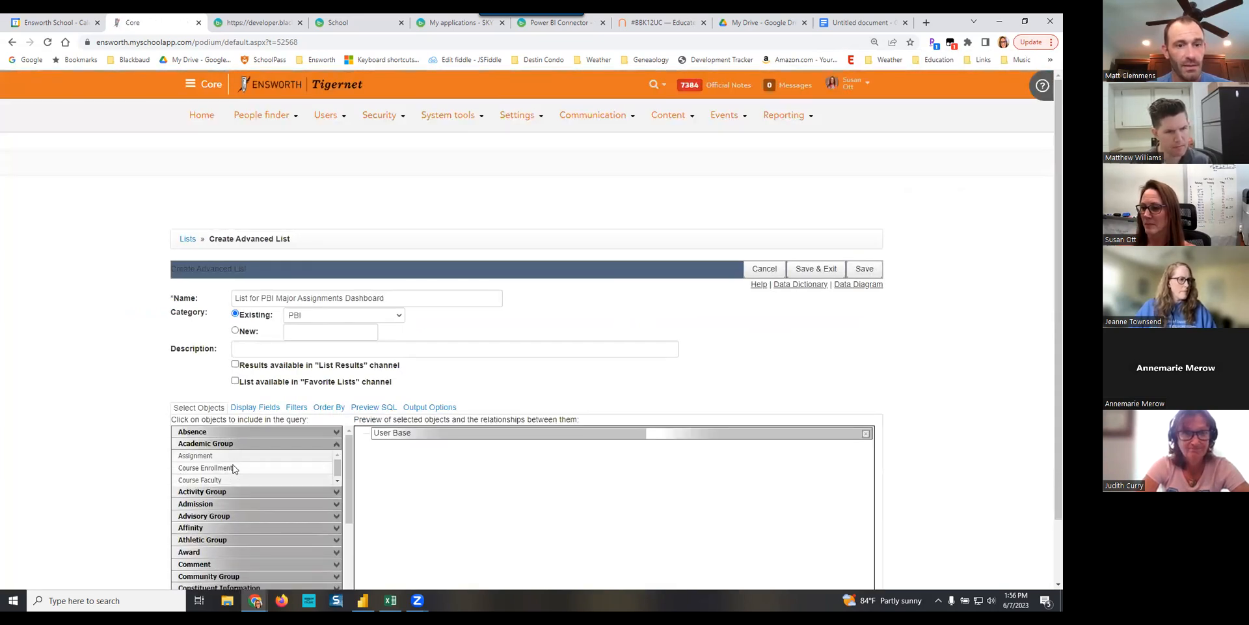
pyautogui.click(233, 468)
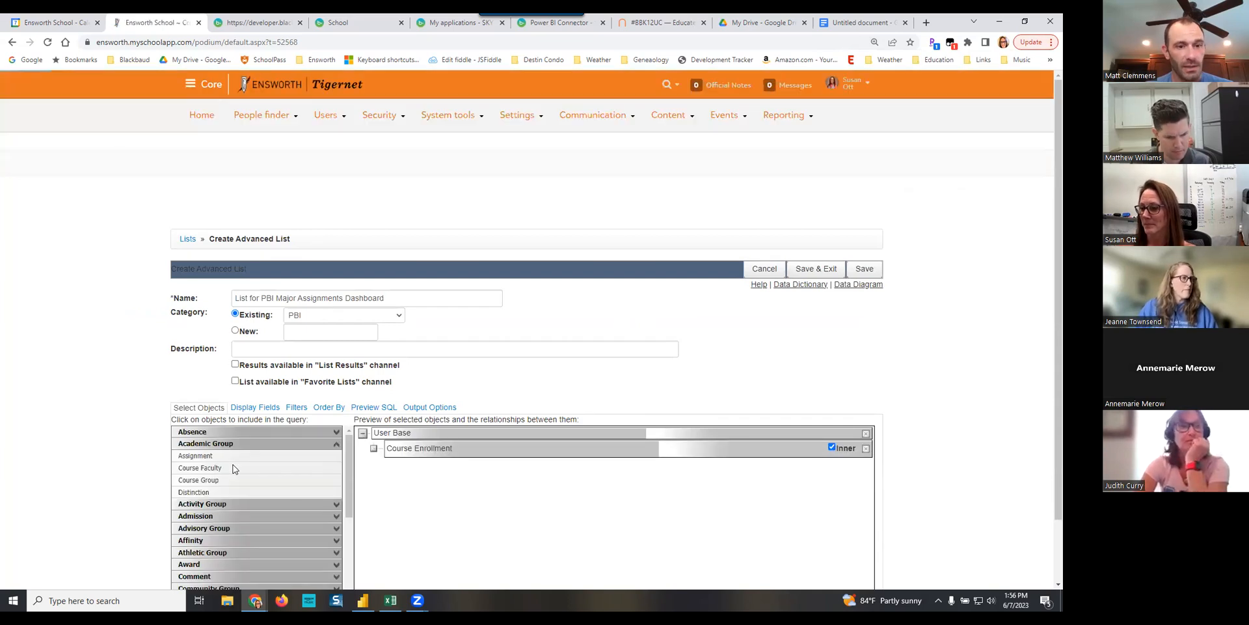
pyautogui.click(218, 481)
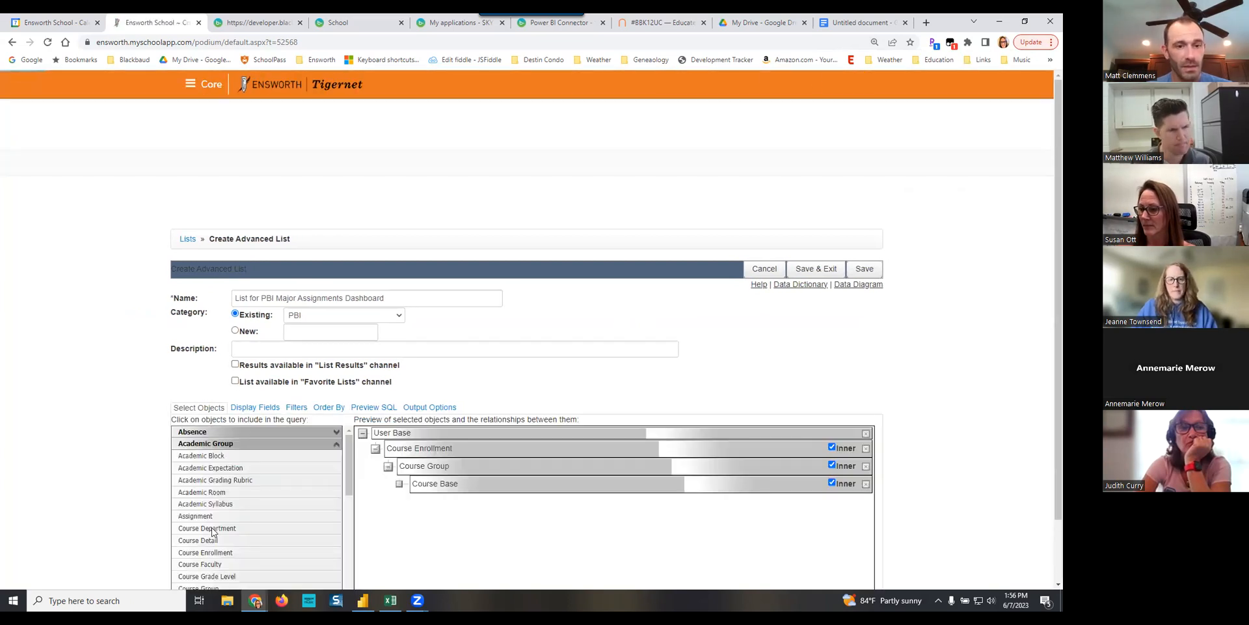
pyautogui.scroll(-3, 245, 540)
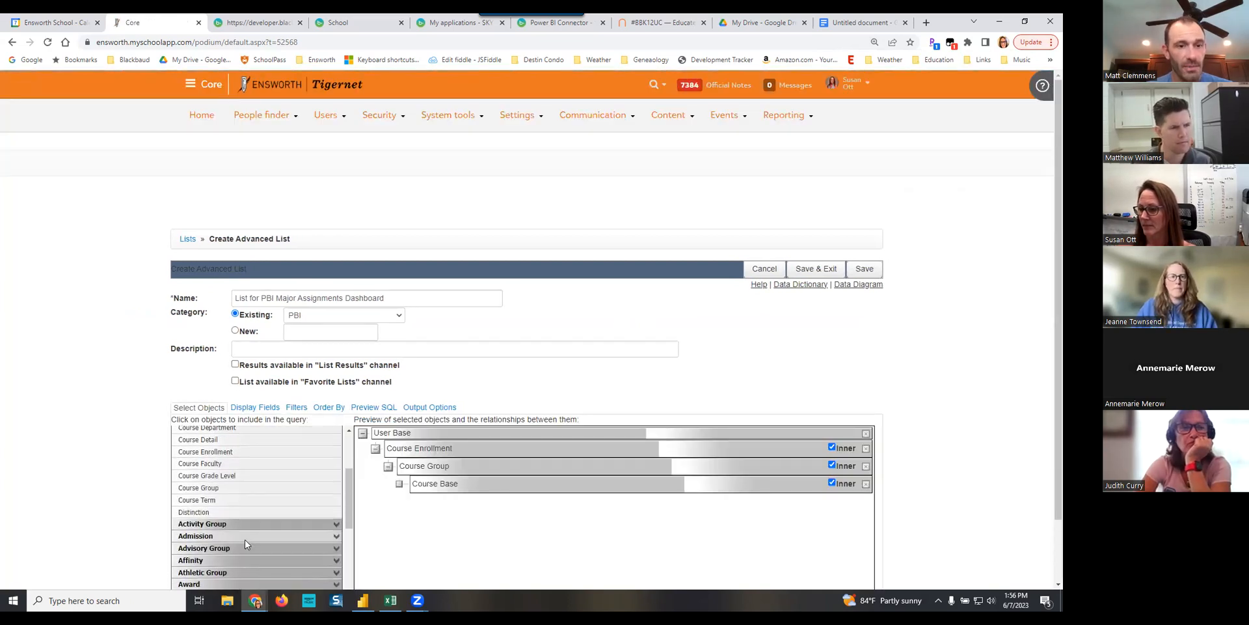
pyautogui.click(215, 496)
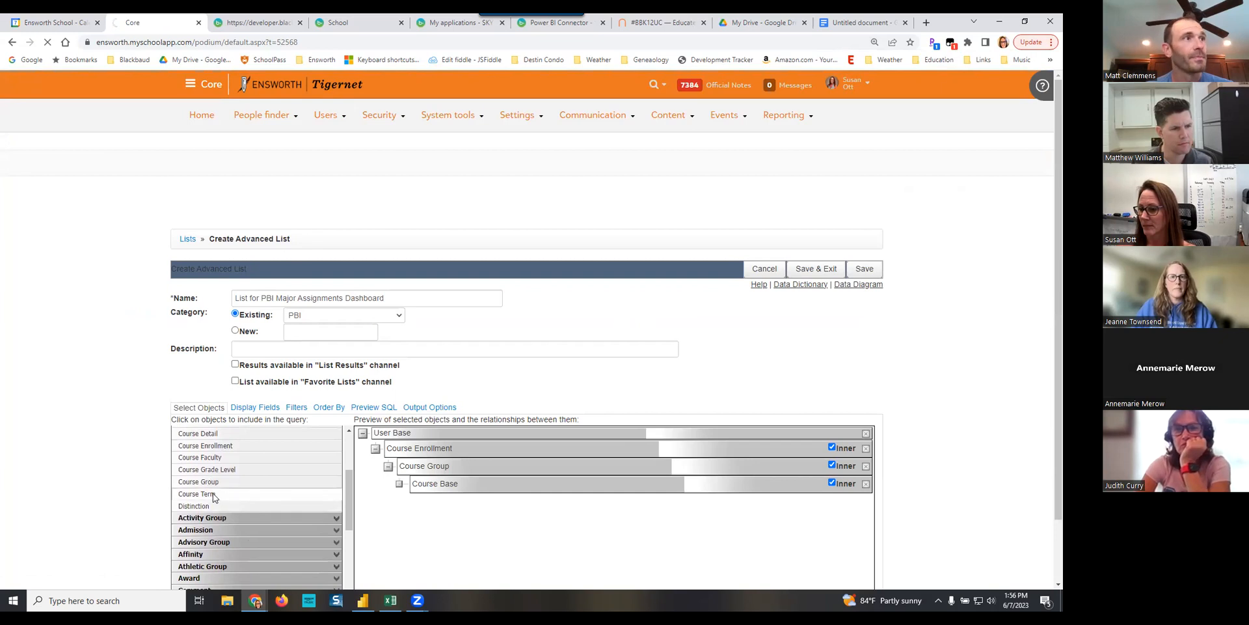
# - Add the Course Faculty object, joined on Course Group.Group ID = Course Faculty.Group ID
pyautogui.scroll(-1, 259, 521)
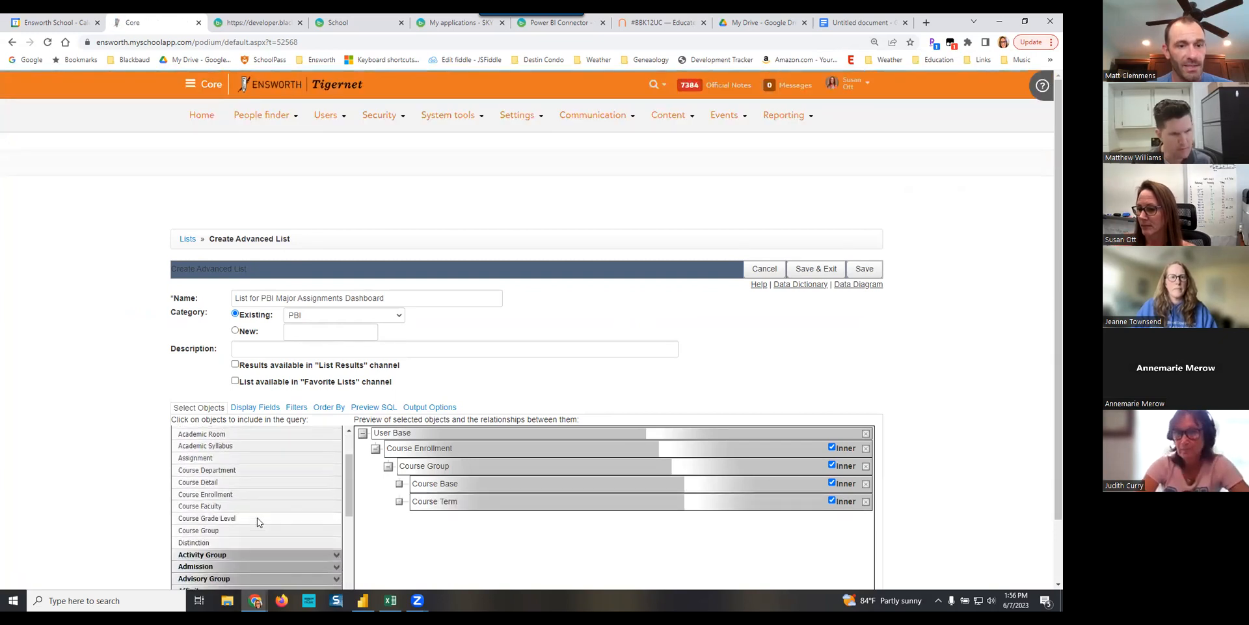
pyautogui.scroll(-1, 256, 517)
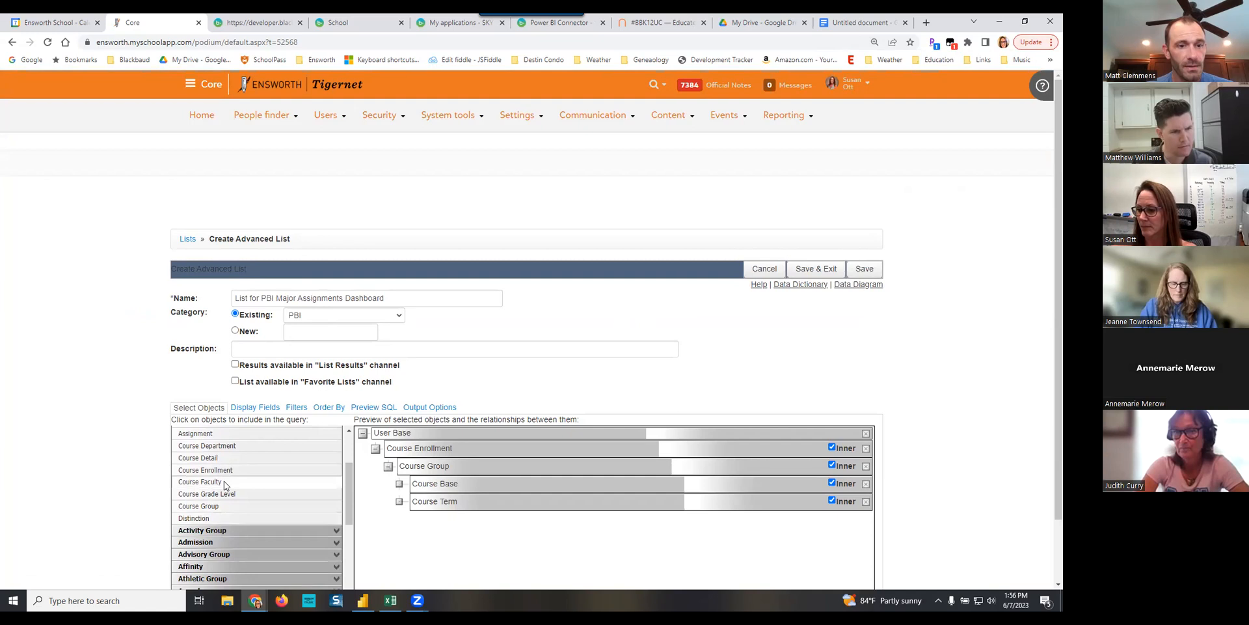
pyautogui.click(224, 481)
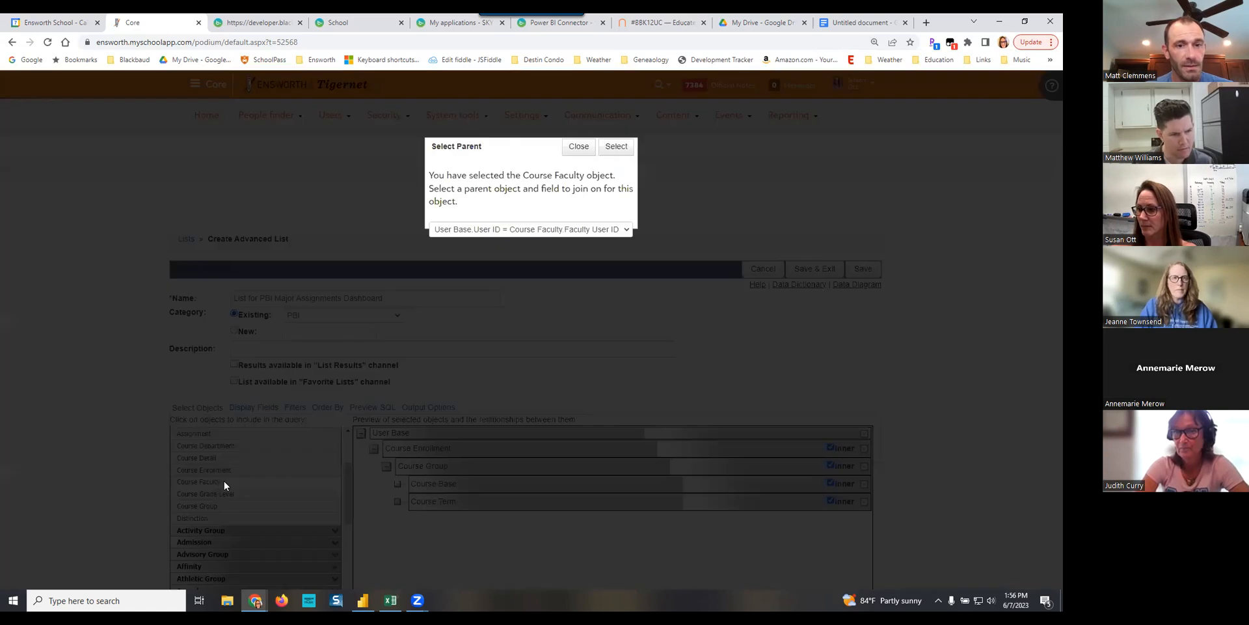
pyautogui.click(521, 231)
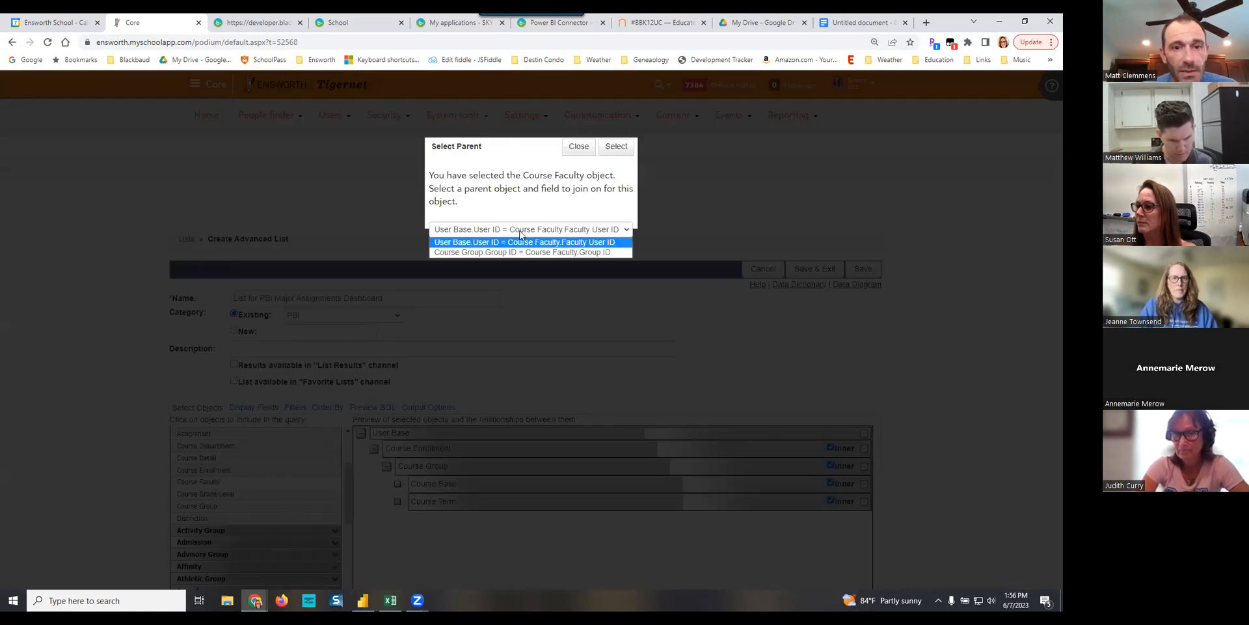
pyautogui.click(533, 253)
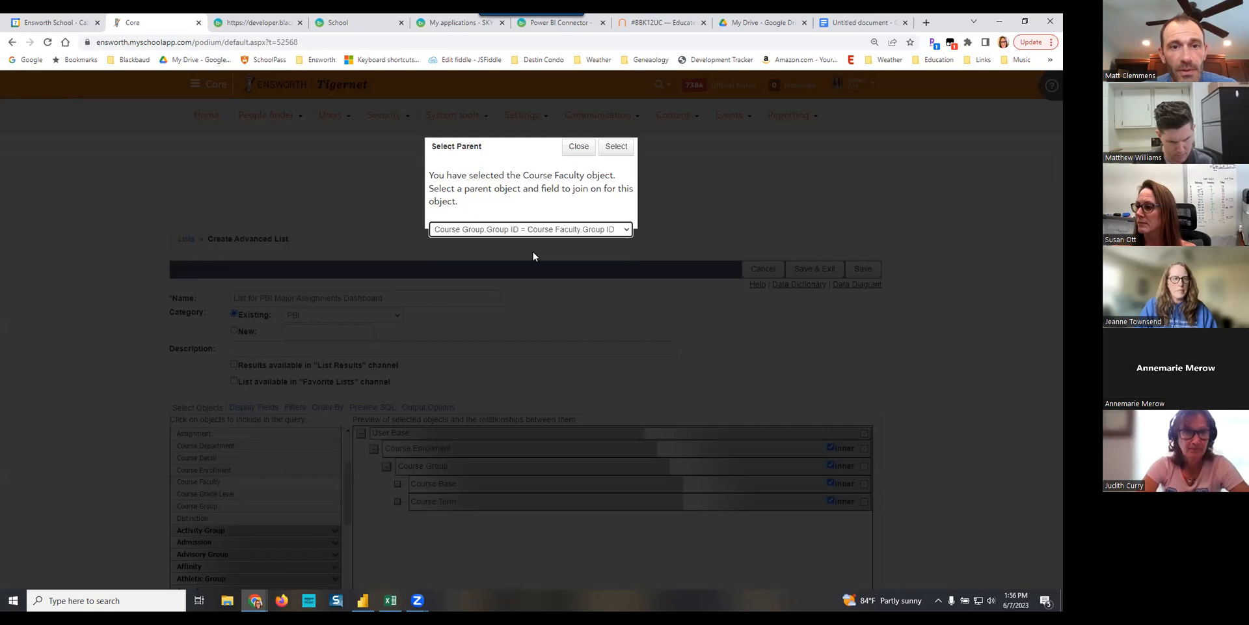
pyautogui.click(616, 146)
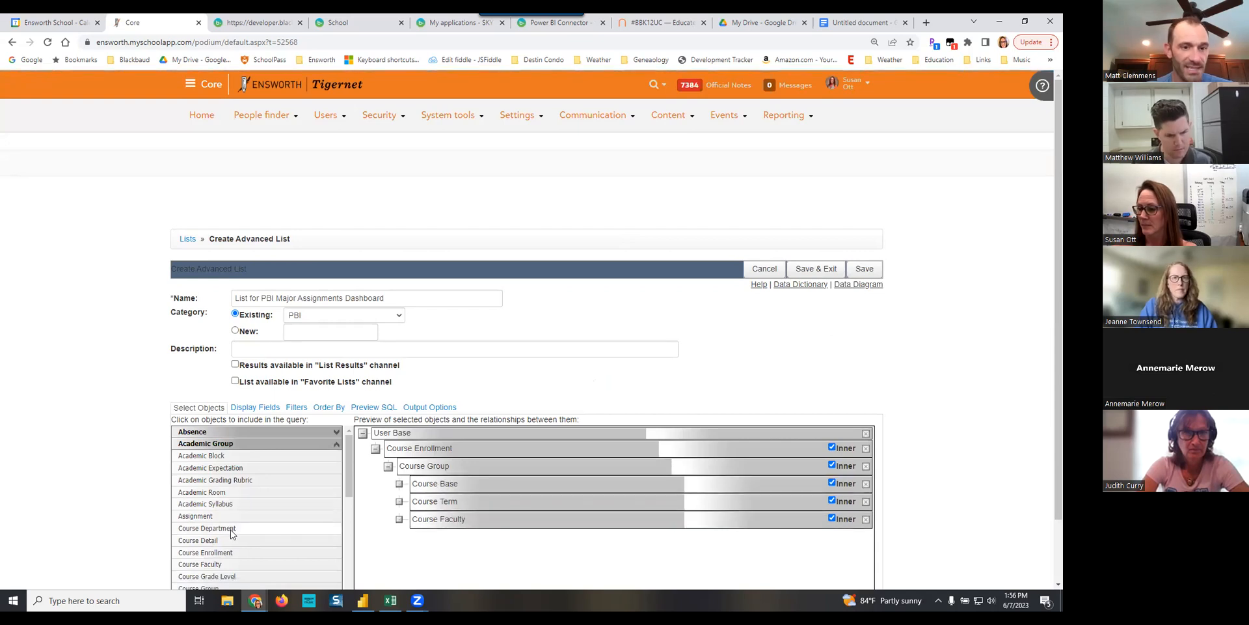
# - Add a second User Base object from Constituent Information, joined on Course Faculty.Faculty User ID = User Base.User ID
pyautogui.click(333, 445)
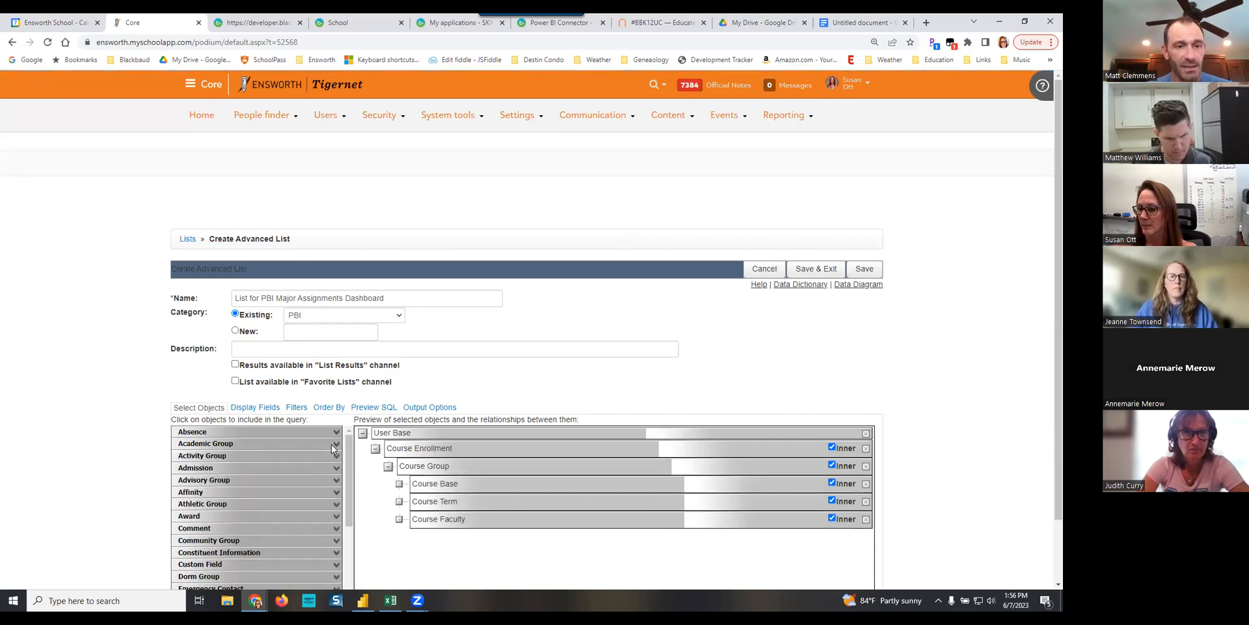
pyautogui.click(257, 553)
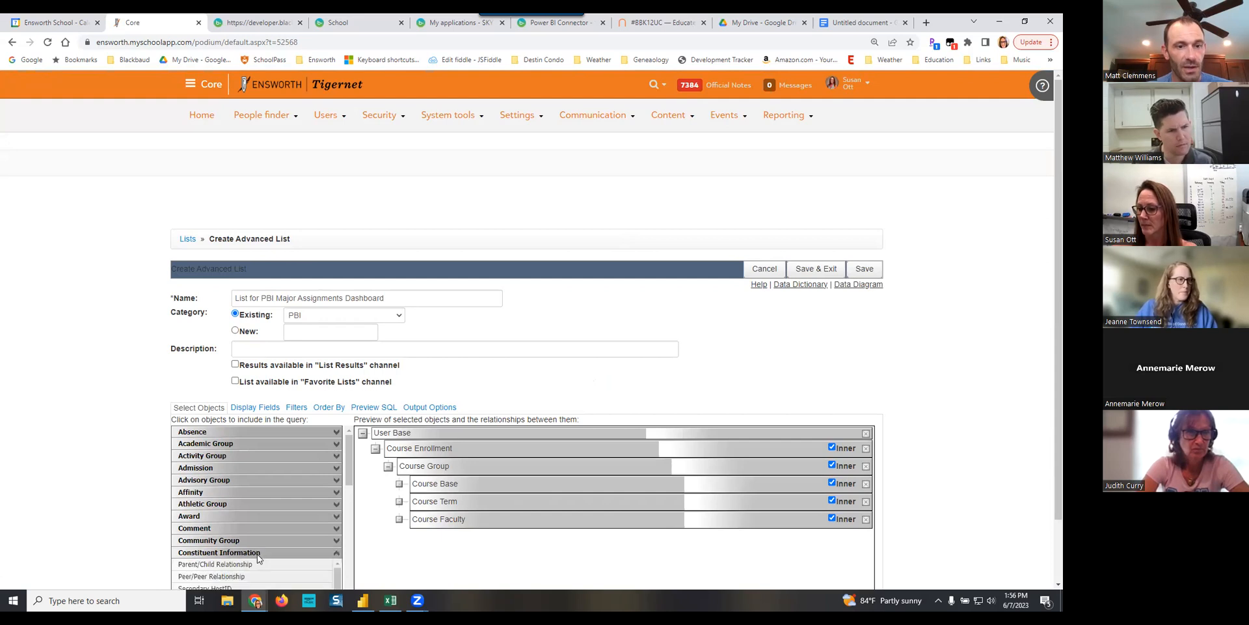
pyautogui.scroll(-2, 256, 553)
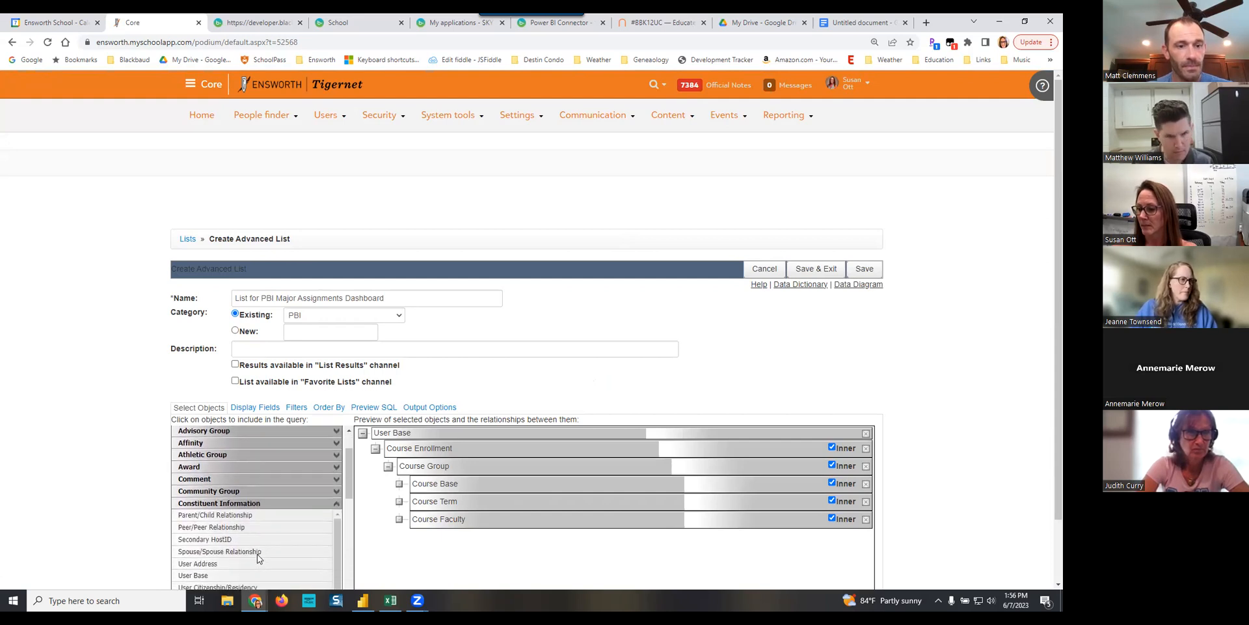
pyautogui.click(194, 561)
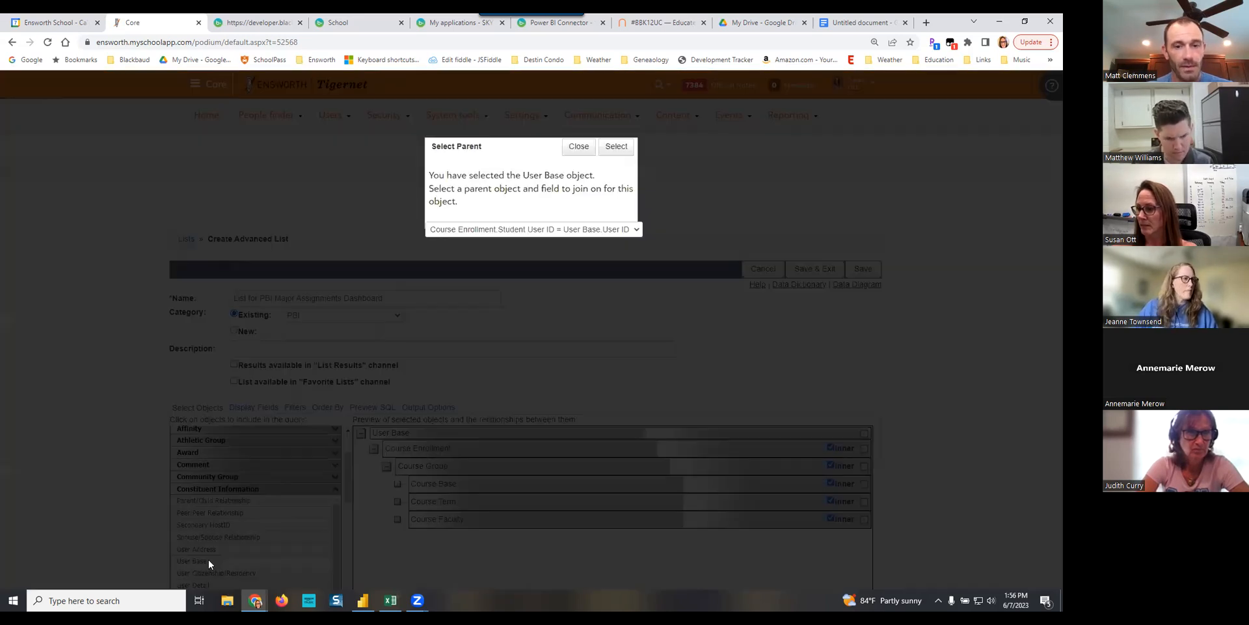
pyautogui.click(617, 231)
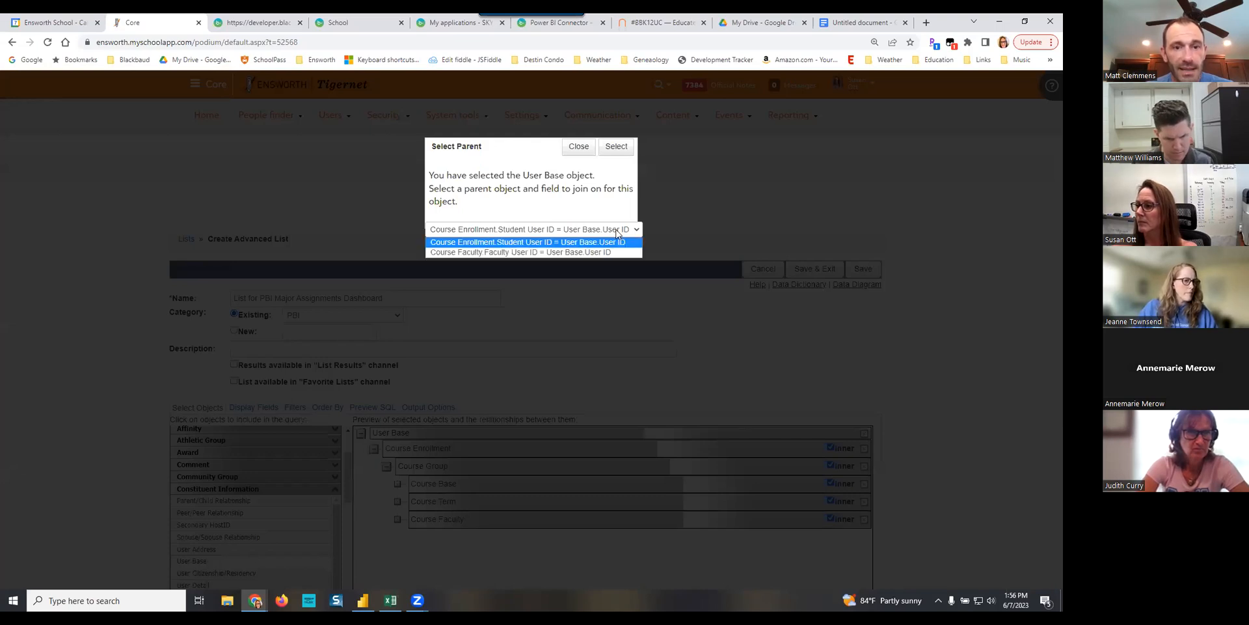
pyautogui.click(575, 253)
pyautogui.click(616, 146)
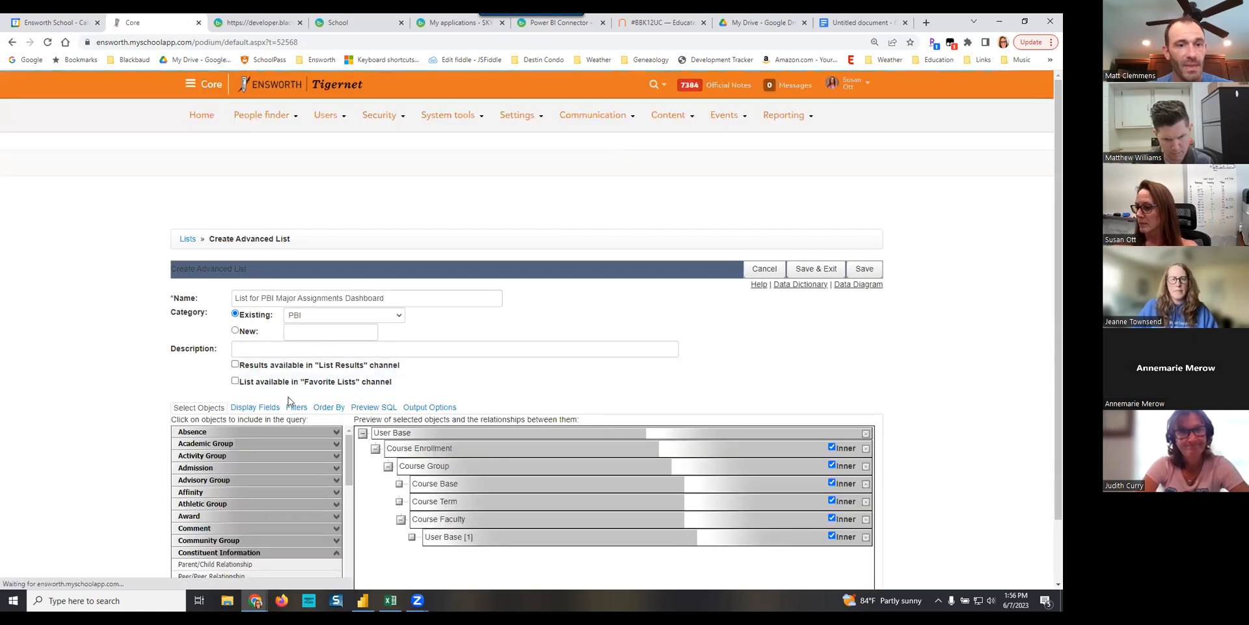
# - Open the display field selection and choose User ID, First Name, Last Name and E-Mail from the top-level User Base
pyautogui.click(270, 408)
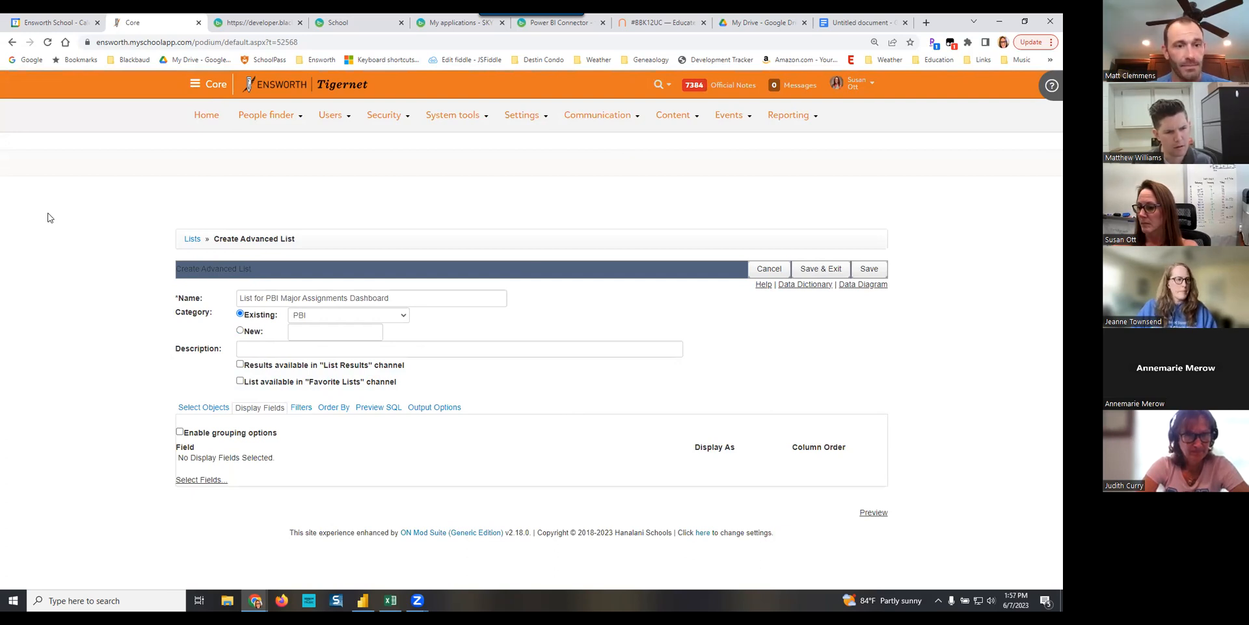
pyautogui.click(201, 480)
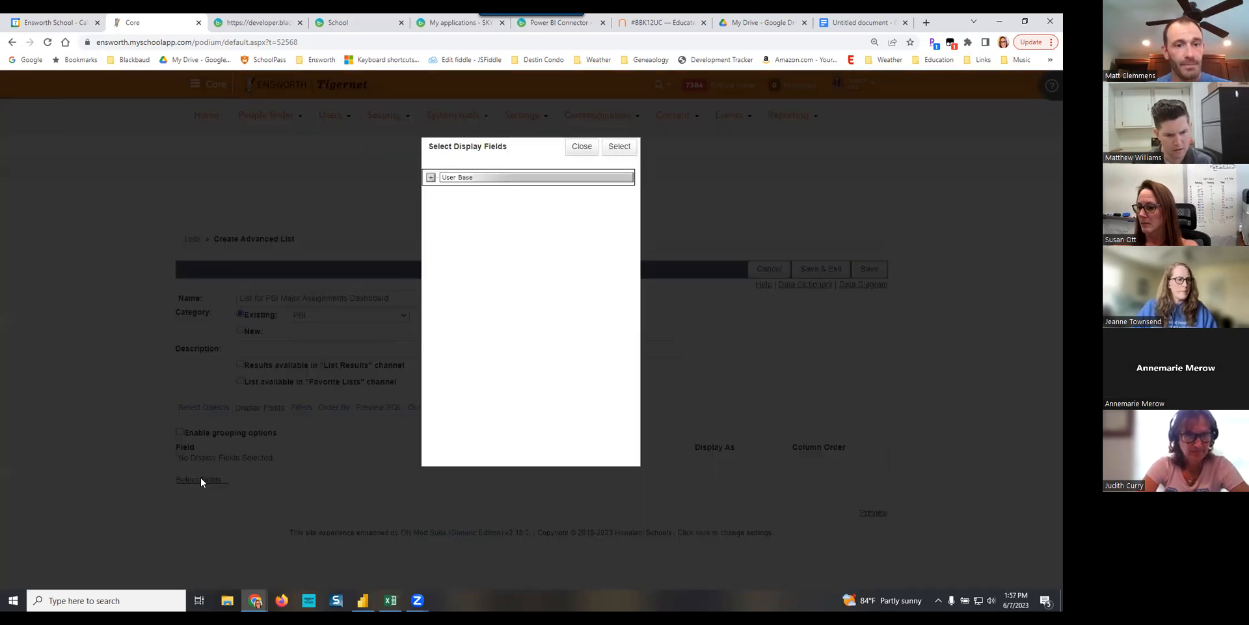
pyautogui.click(431, 177)
pyautogui.click(456, 190)
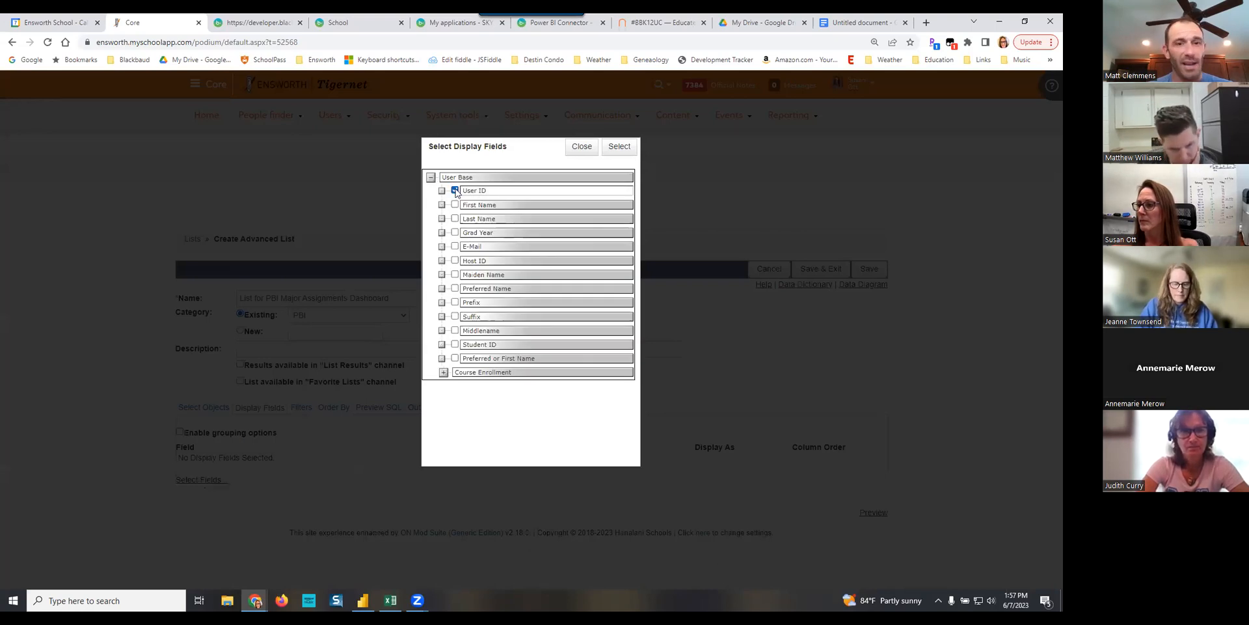
pyautogui.click(454, 205)
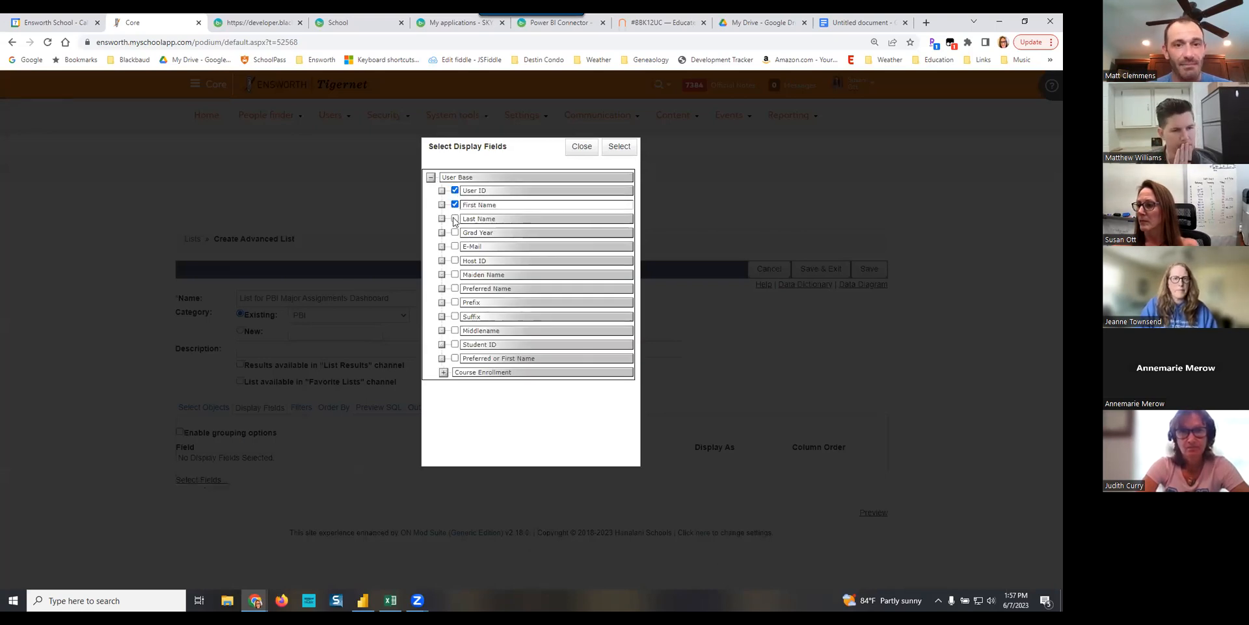
pyautogui.click(455, 219)
pyautogui.click(455, 247)
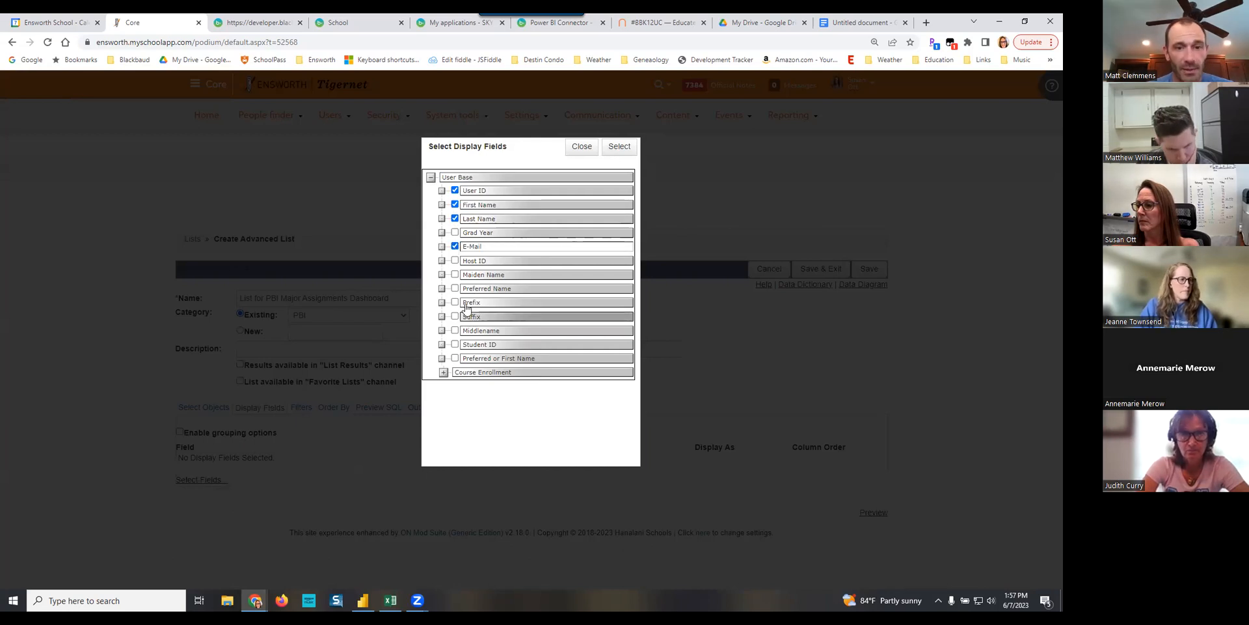
# - Include the Group Identifier from Course Group, nested under Course Enrollment, in the display fields
pyautogui.click(444, 373)
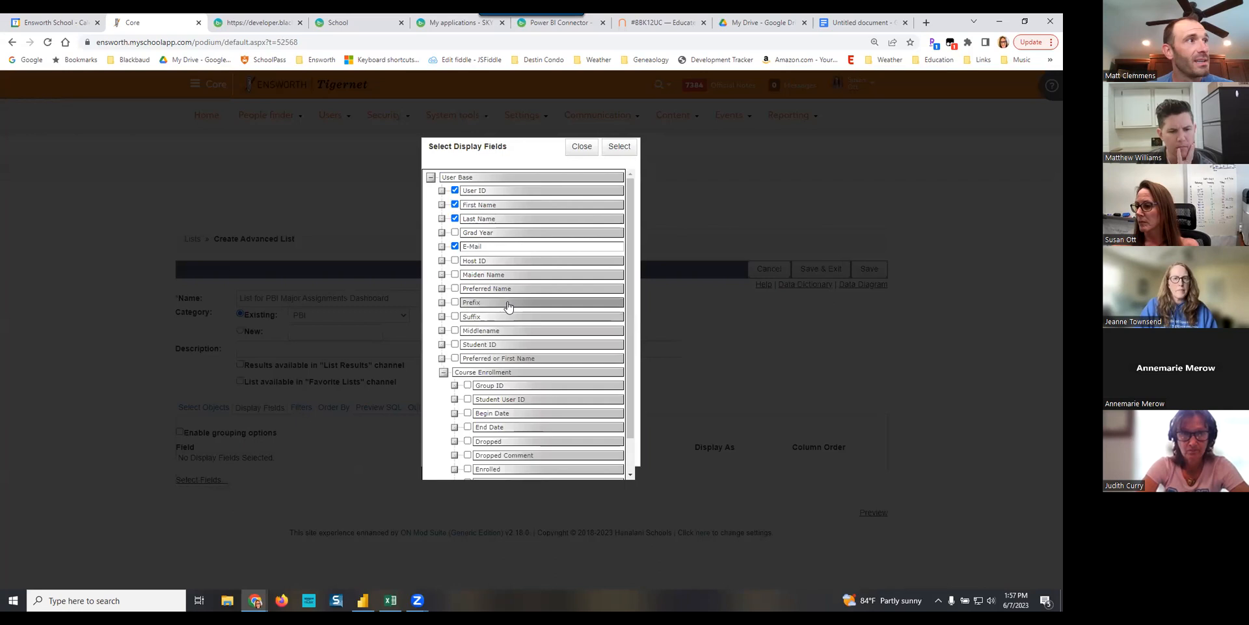
pyautogui.scroll(-2, 509, 306)
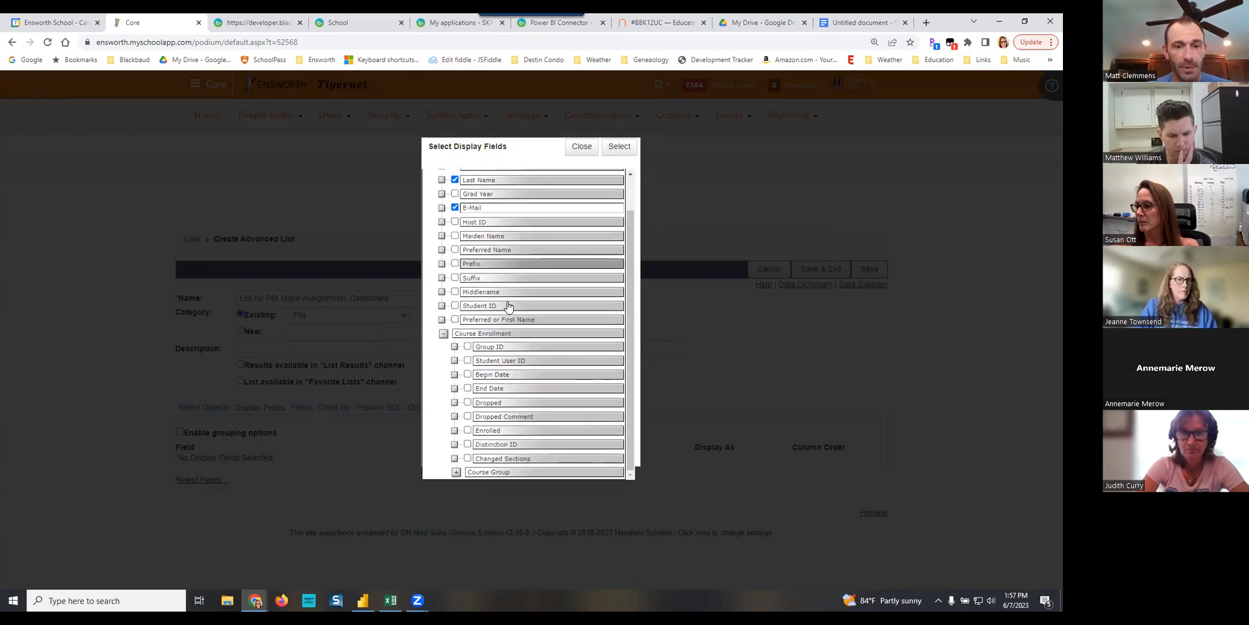
pyautogui.click(457, 473)
pyautogui.scroll(-2, 511, 393)
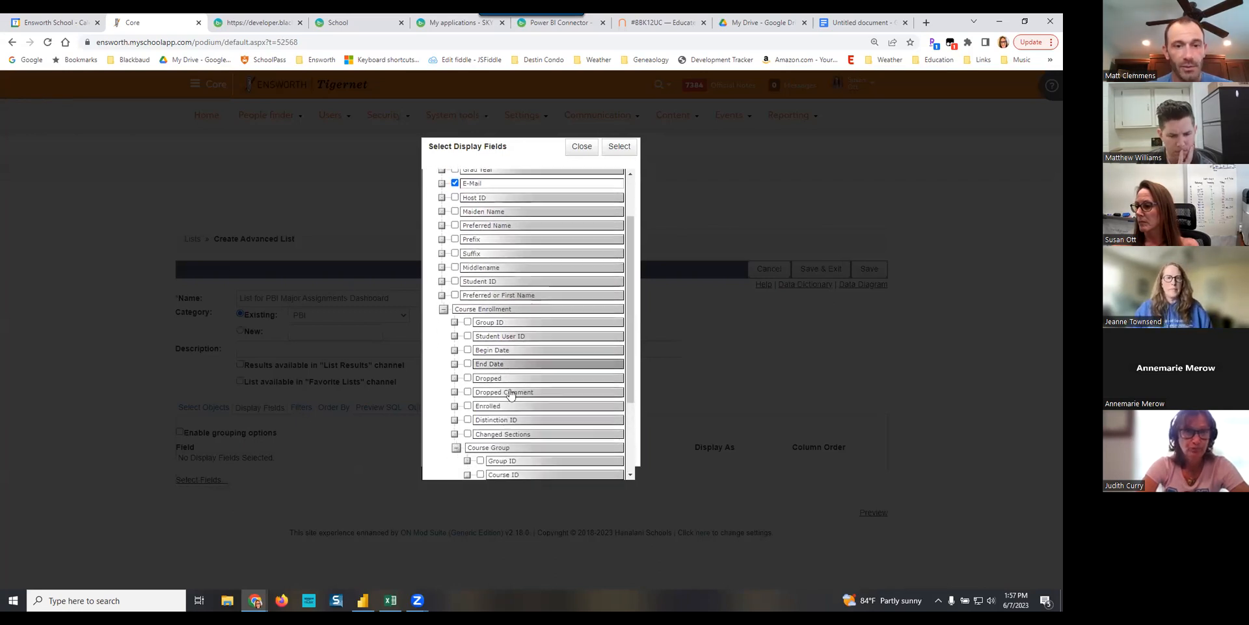
pyautogui.click(481, 418)
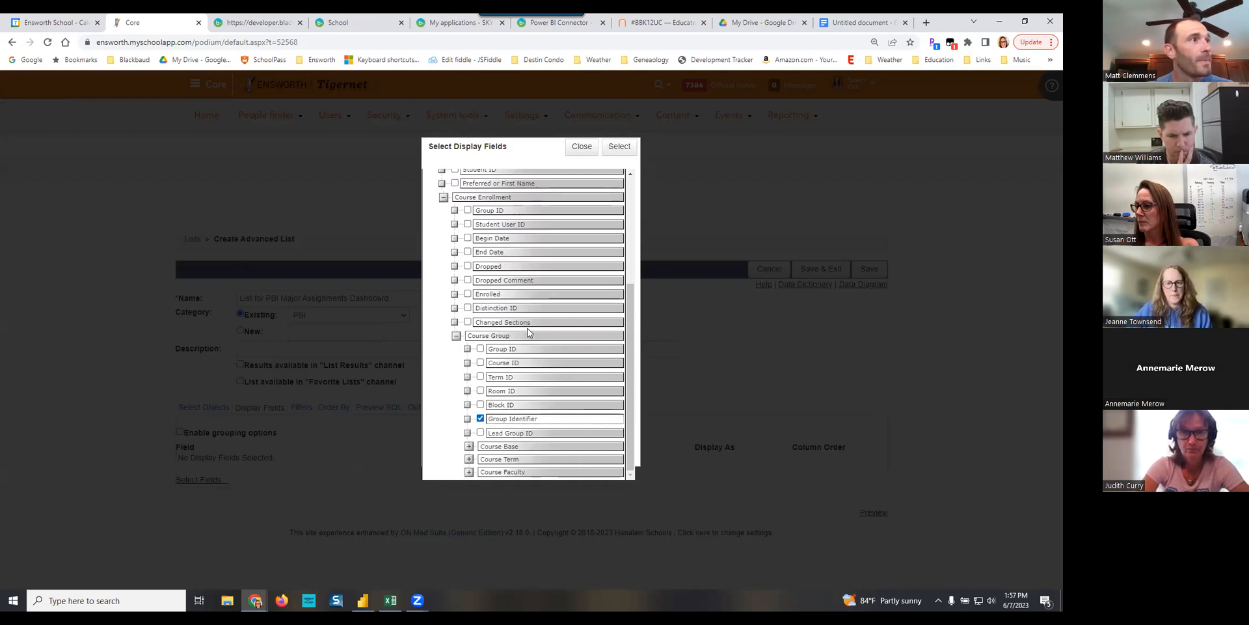
# - Include Course Title from Course Base and Term Description from Course Term in the display fields
pyautogui.click(468, 447)
pyautogui.scroll(-2, 532, 379)
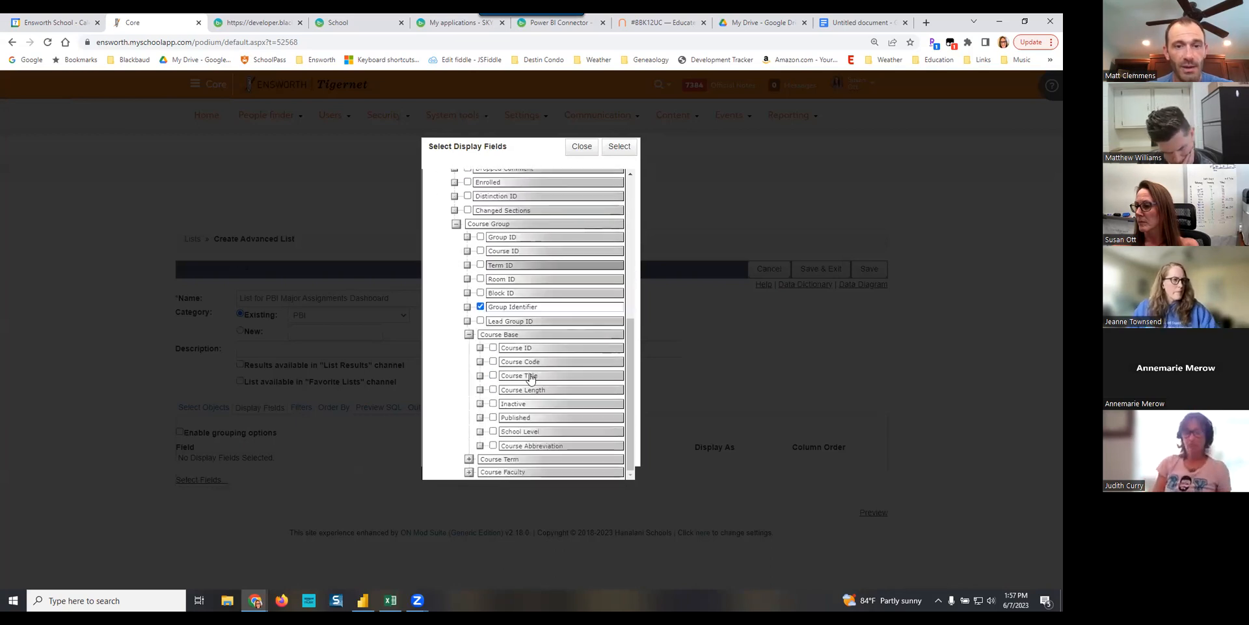
pyautogui.click(492, 375)
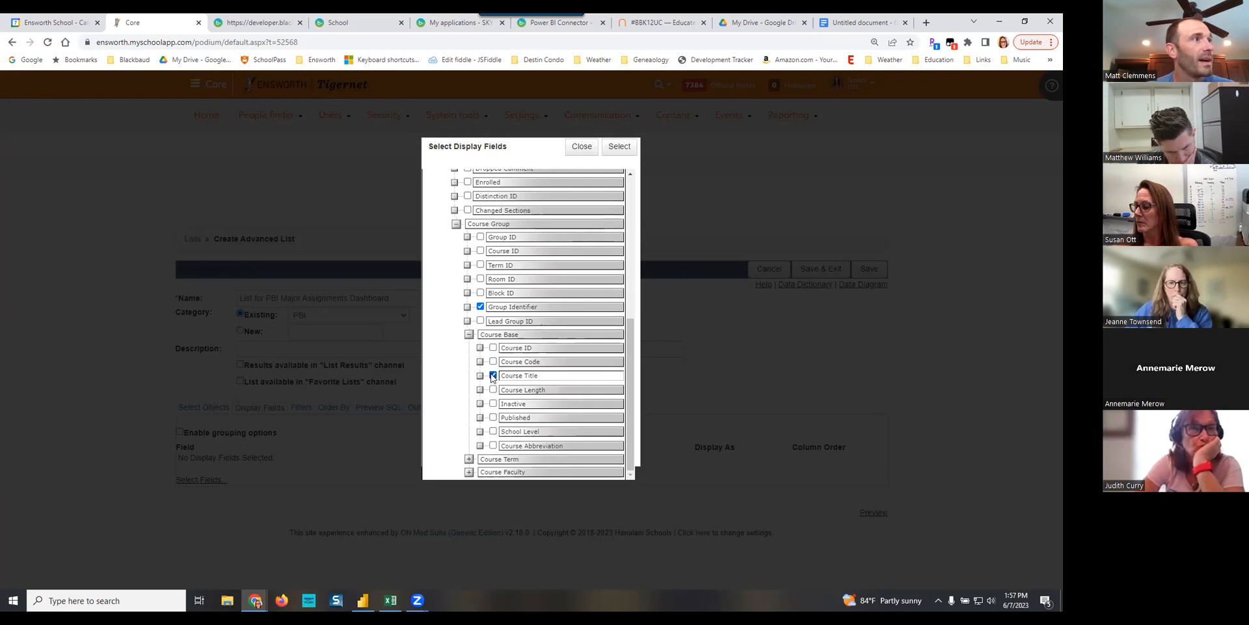
pyautogui.click(471, 459)
pyautogui.scroll(-2, 540, 417)
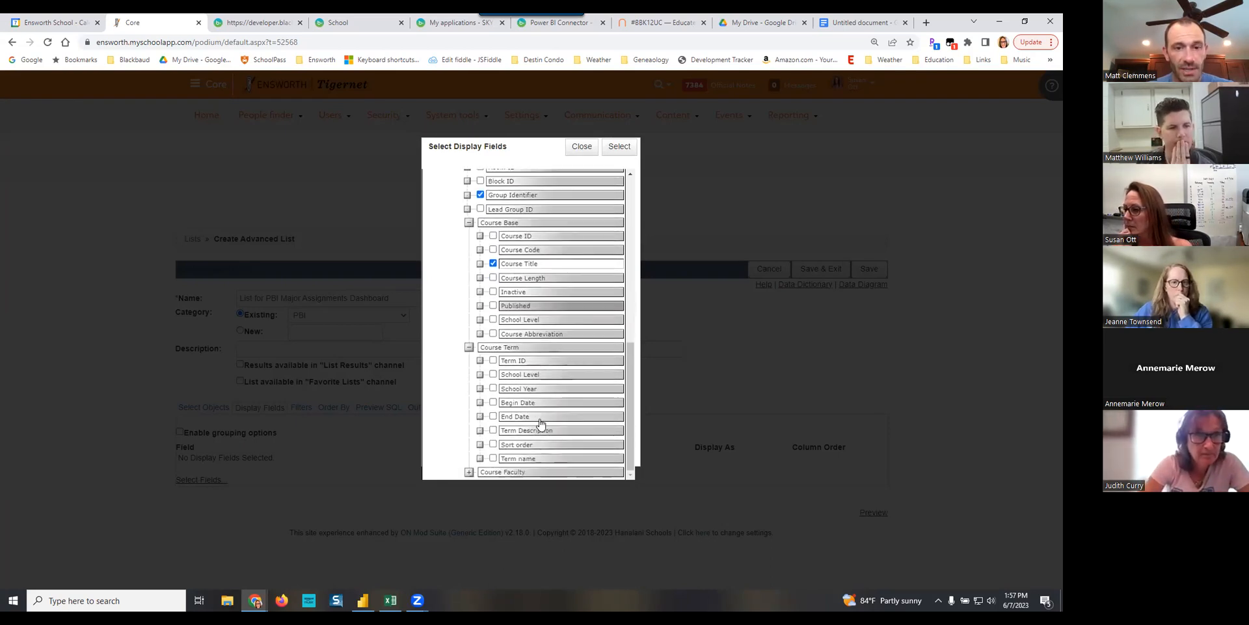
pyautogui.click(493, 430)
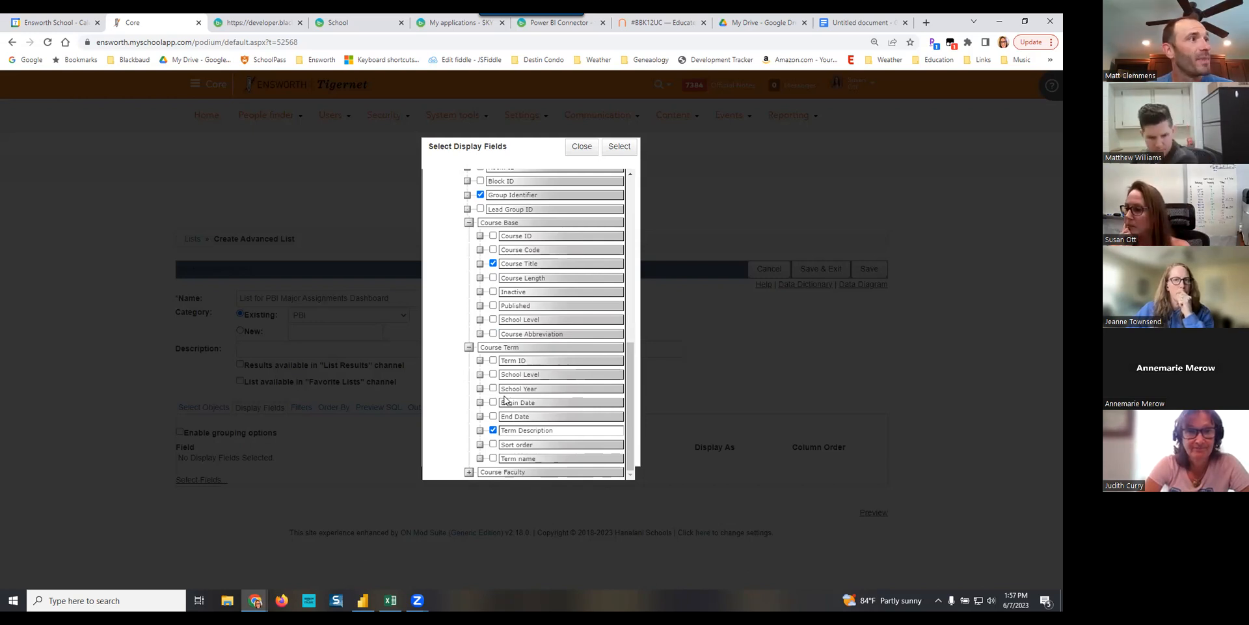
# - Include User ID, First Name and Last Name from User Base [1] under Course Faculty, and apply the display field selection
pyautogui.click(470, 473)
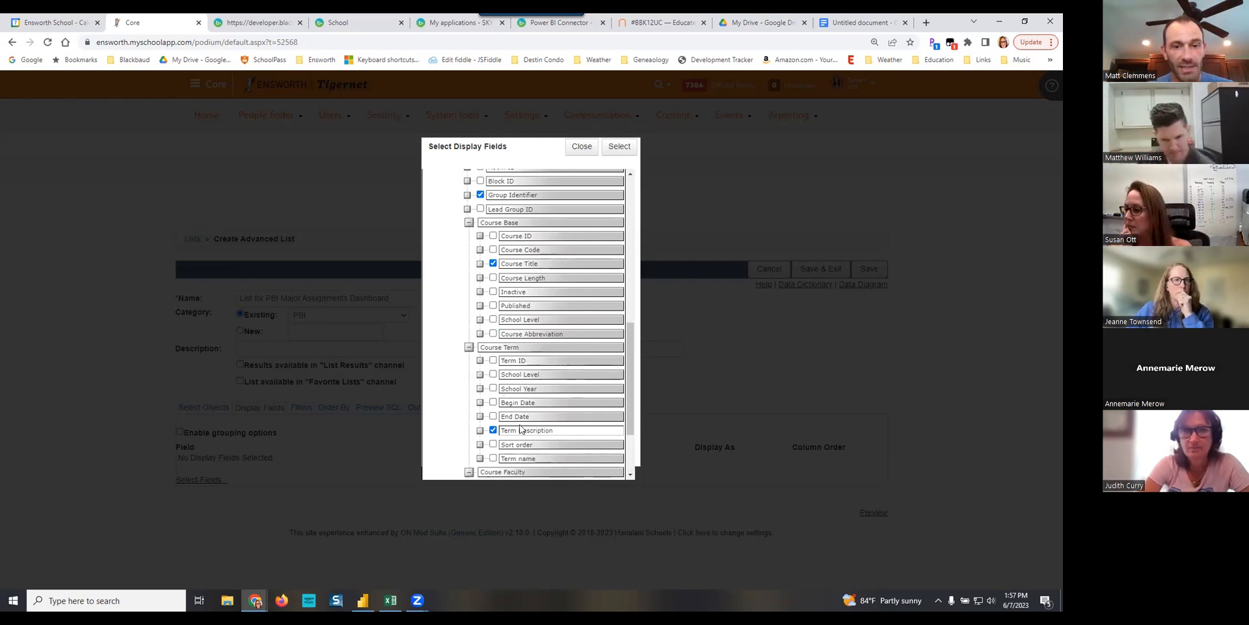
pyautogui.scroll(-1, 518, 421)
pyautogui.scroll(-1, 518, 420)
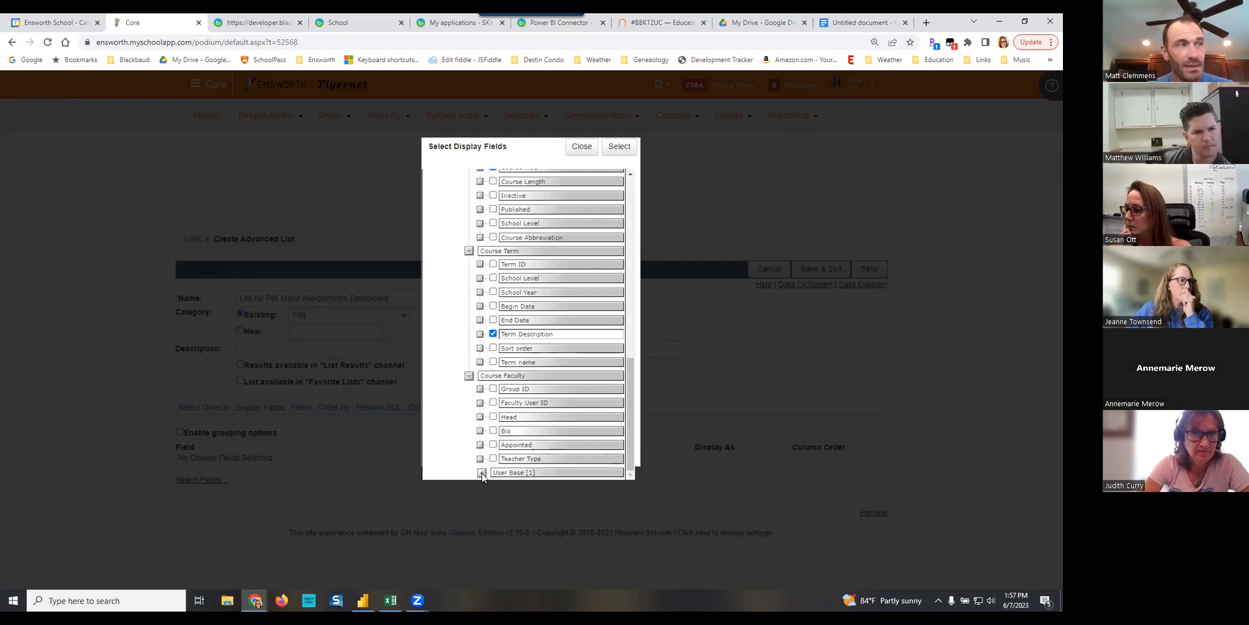
pyautogui.scroll(-4, 561, 368)
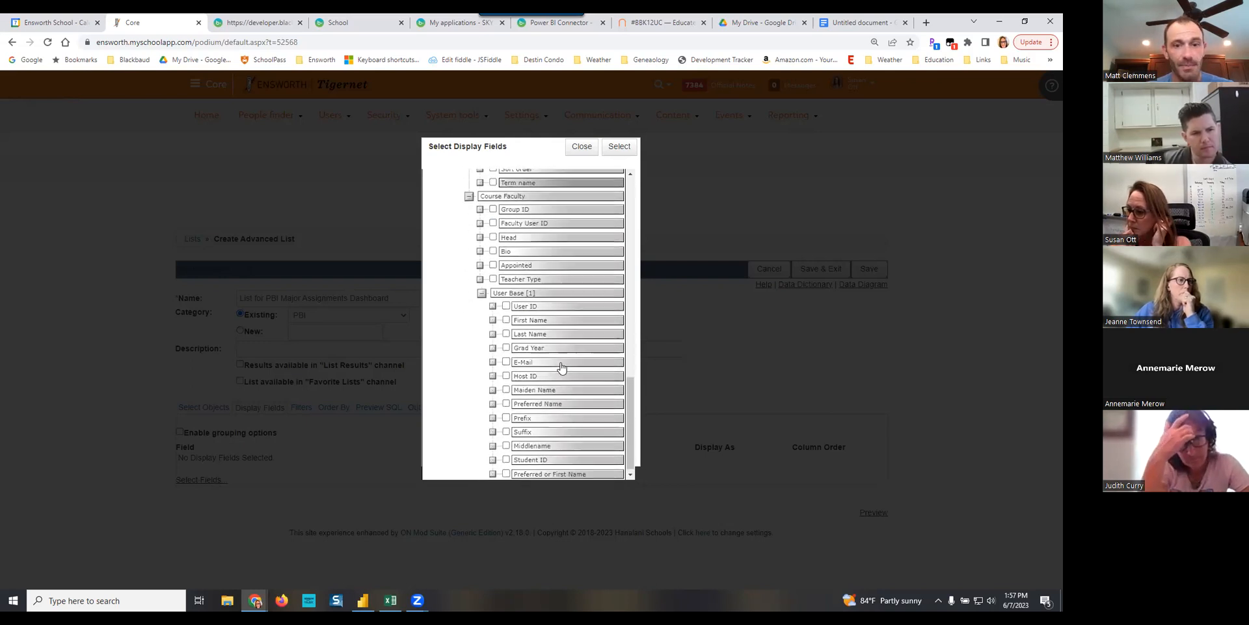
pyautogui.click(506, 303)
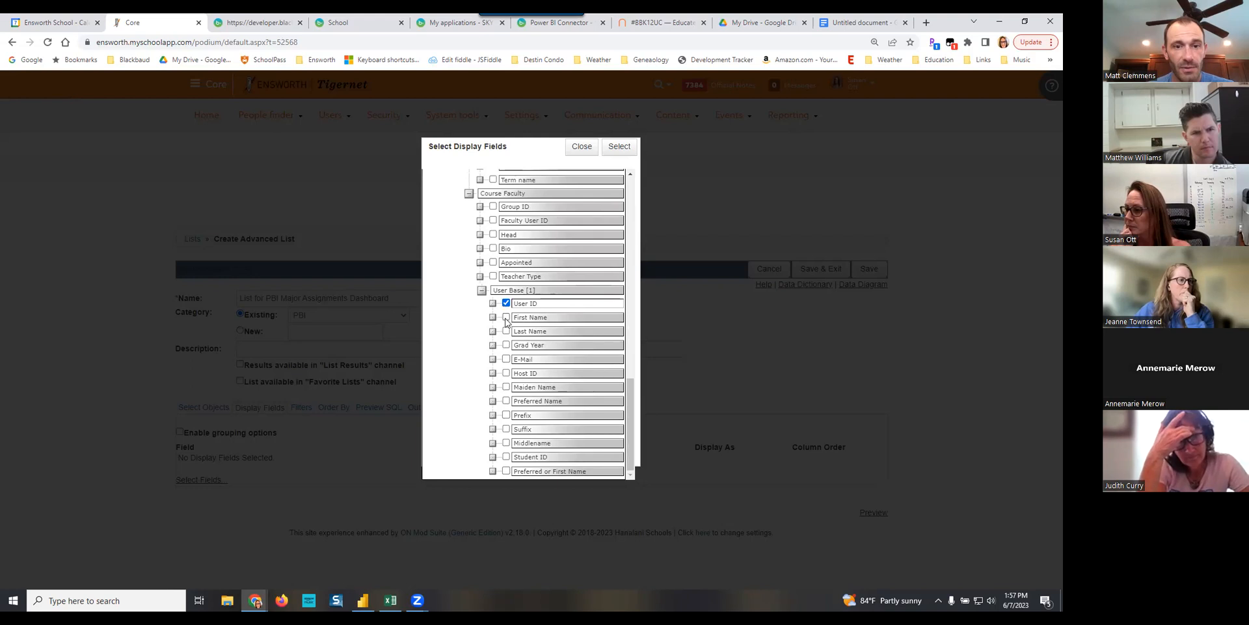
pyautogui.click(506, 317)
pyautogui.click(506, 330)
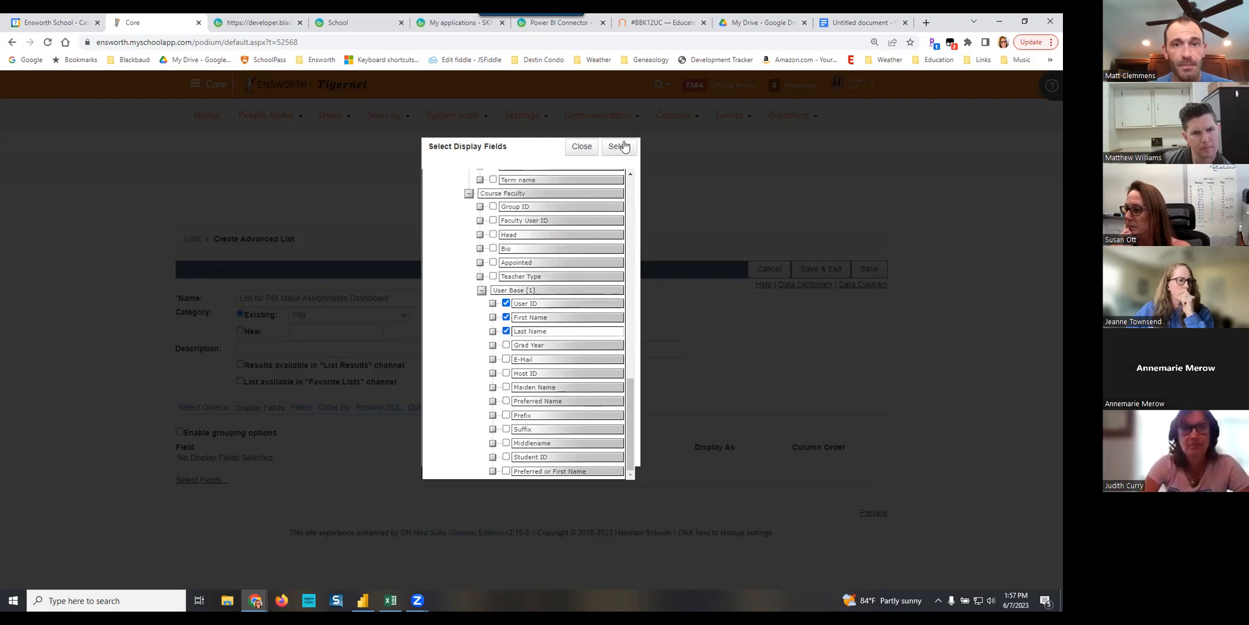
pyautogui.click(619, 149)
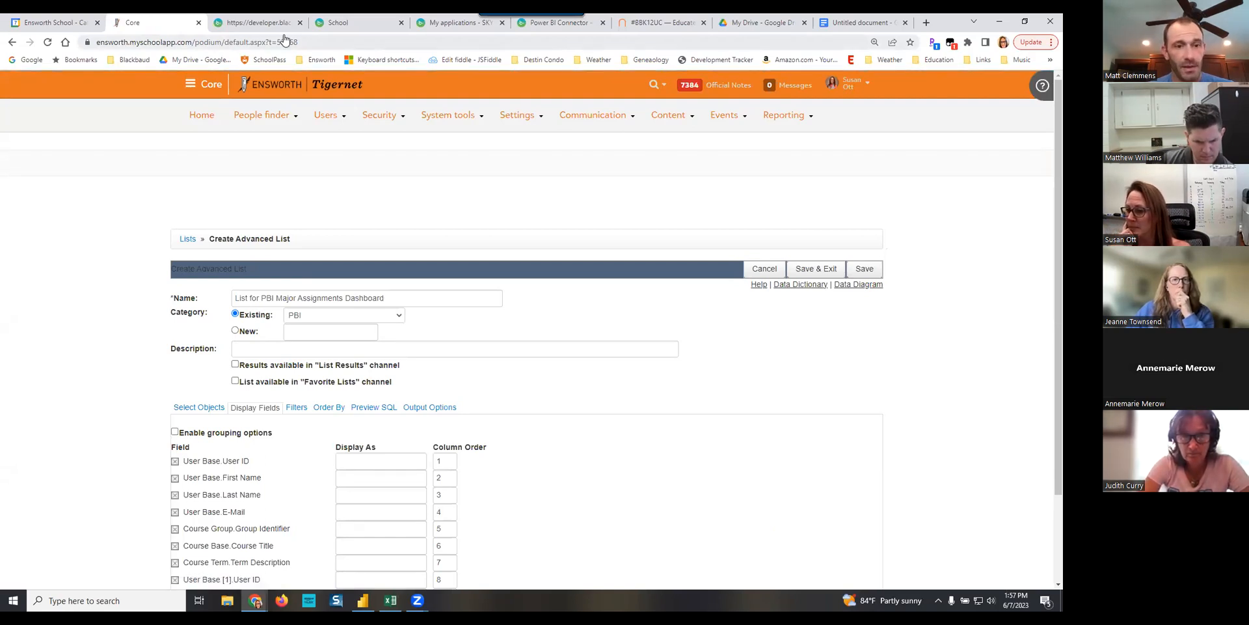
# - Add a global Where filter requiring Course Term.School Year to be any of 2022 - 2023
pyautogui.click(297, 407)
pyautogui.click(296, 448)
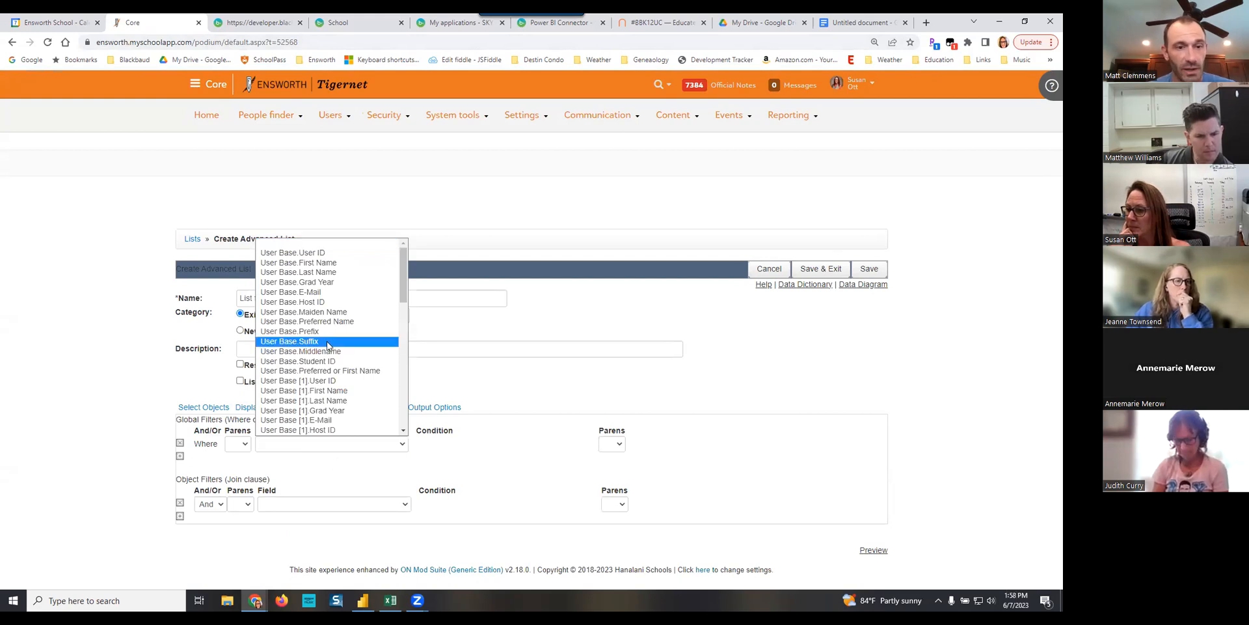
pyautogui.scroll(-10, 327, 345)
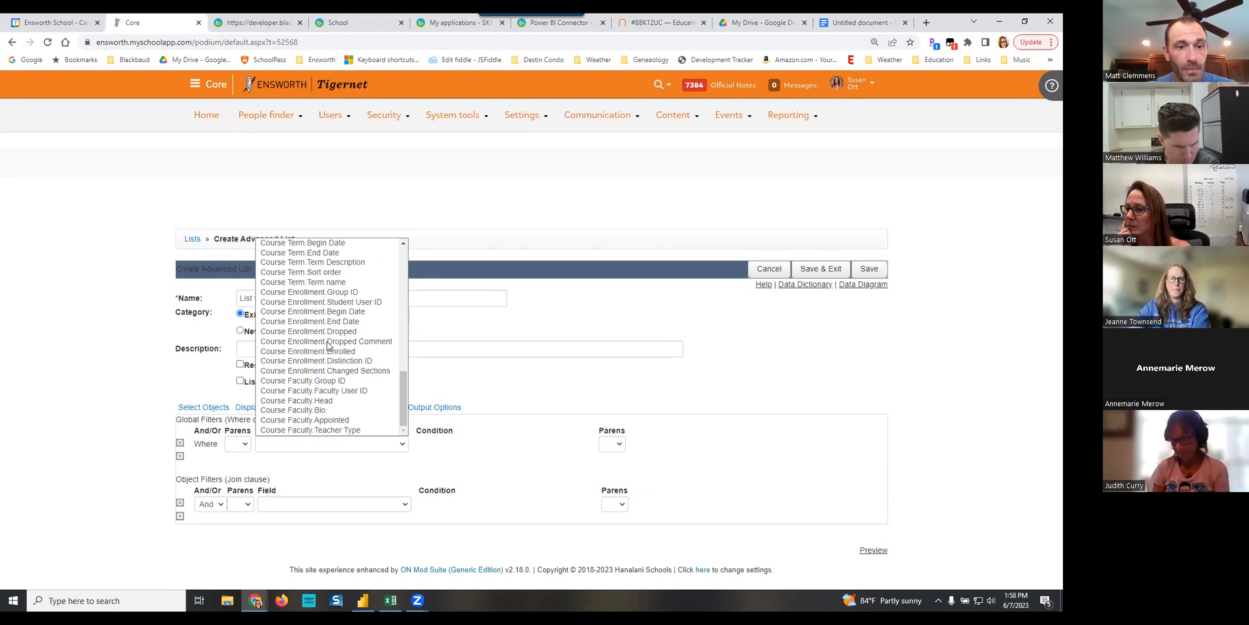
pyautogui.scroll(5, 328, 345)
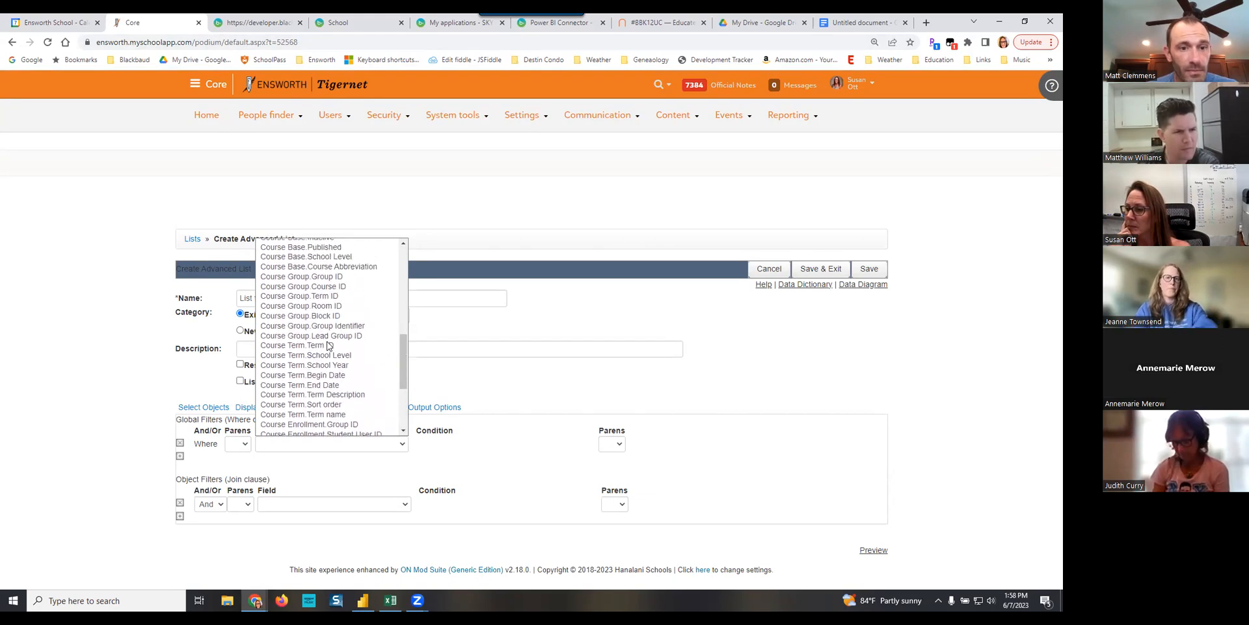
pyautogui.click(321, 365)
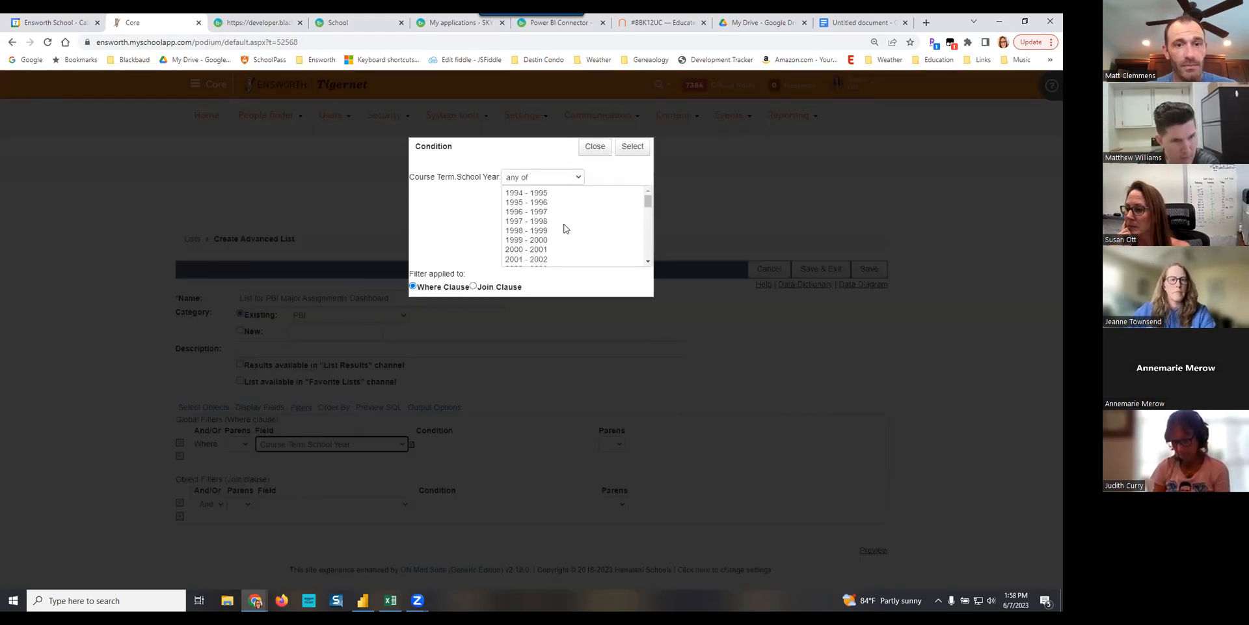
pyautogui.scroll(-4, 551, 233)
pyautogui.scroll(-5, 550, 233)
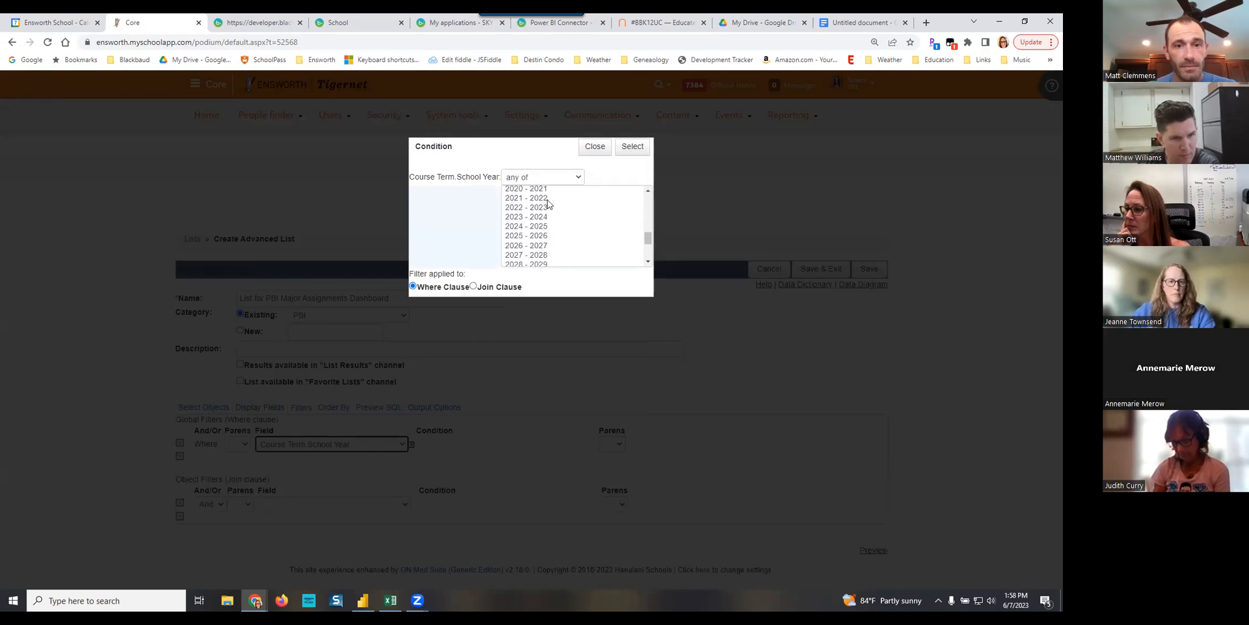
pyautogui.click(541, 207)
pyautogui.click(634, 145)
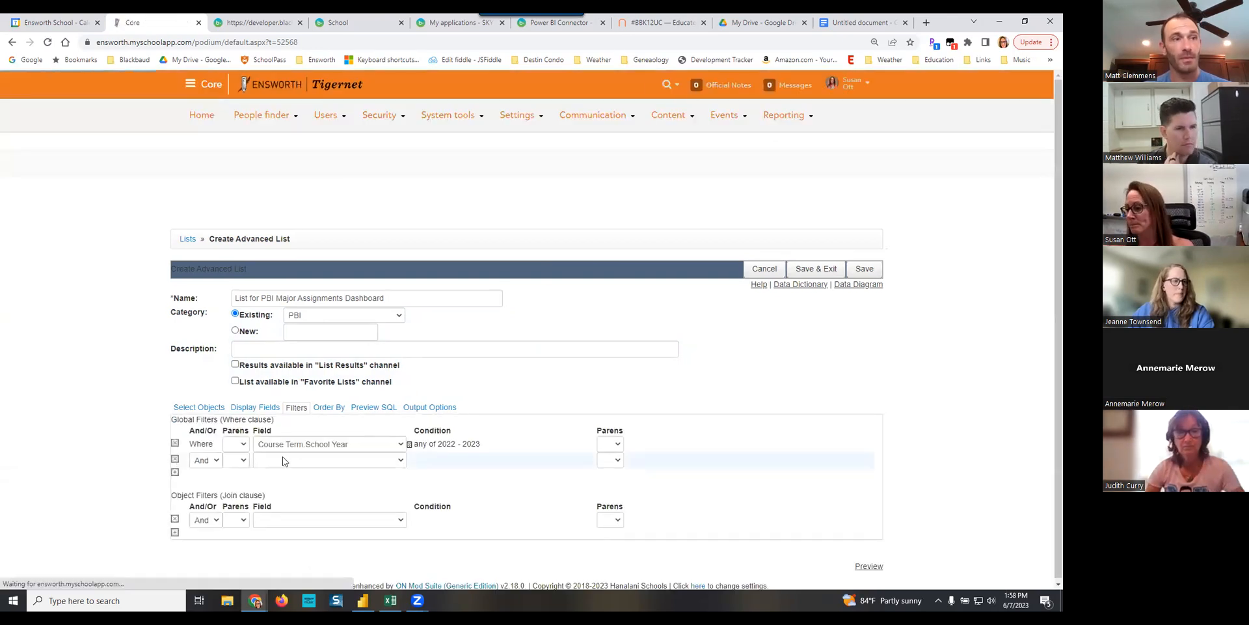
# - Add a second global filter, joined with And, requiring Course Enrollment.Dropped to be equal to 0
pyautogui.click(293, 462)
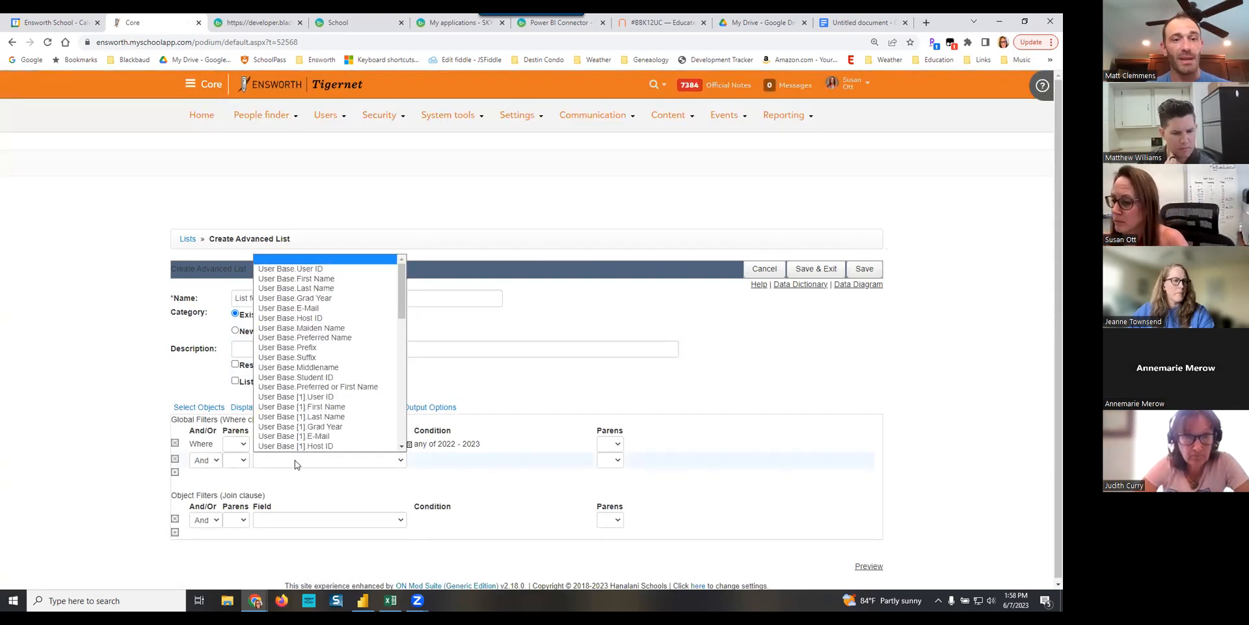
pyautogui.scroll(-10, 358, 387)
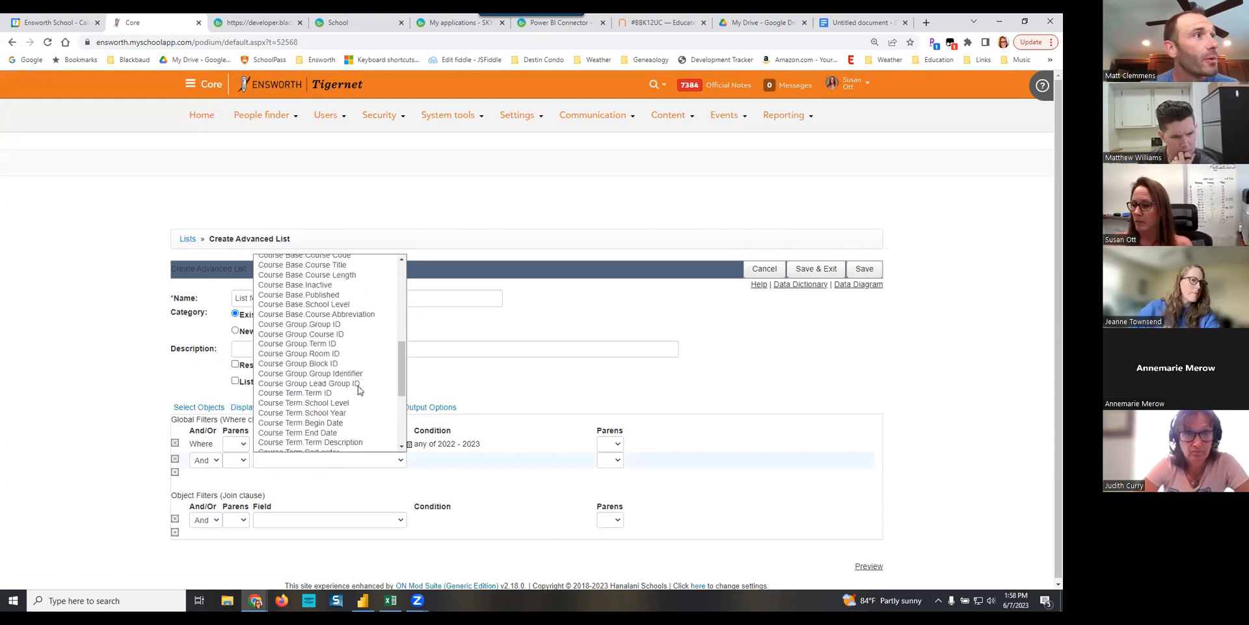
pyautogui.scroll(-5, 358, 388)
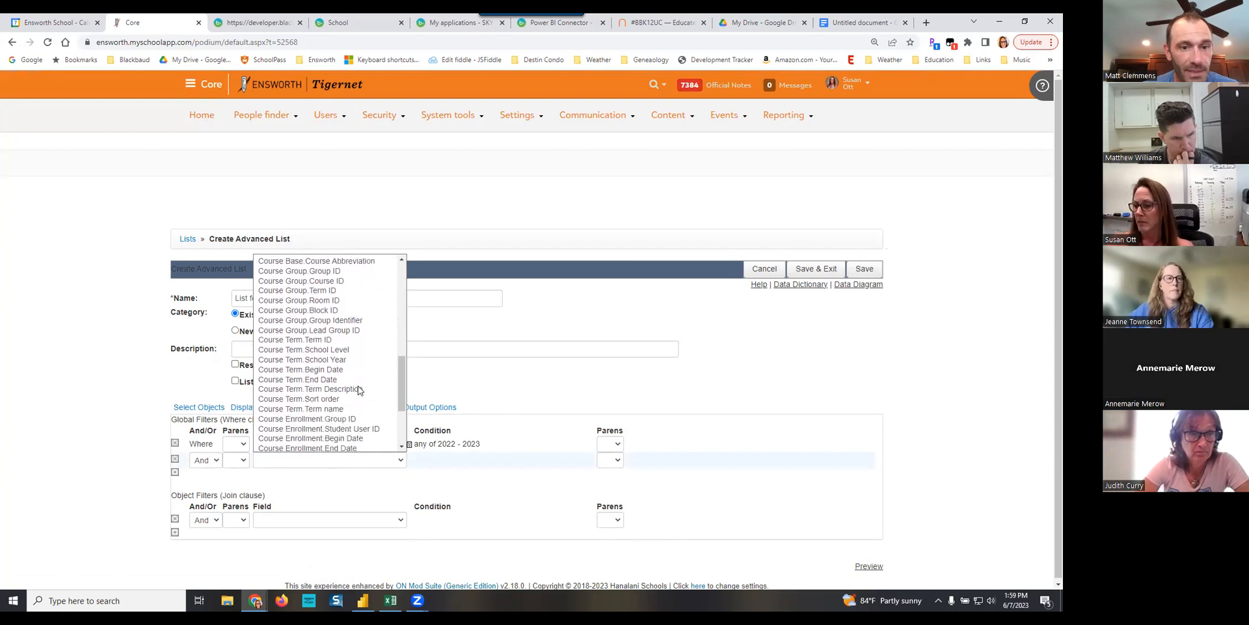
pyautogui.click(338, 347)
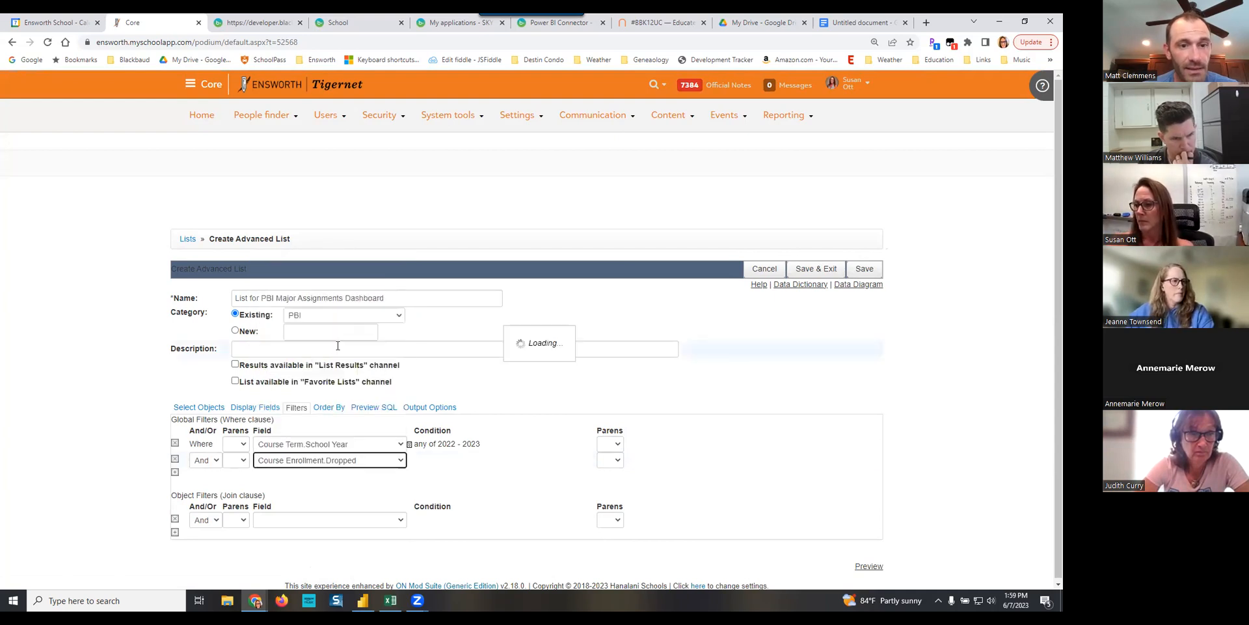
pyautogui.click(548, 196)
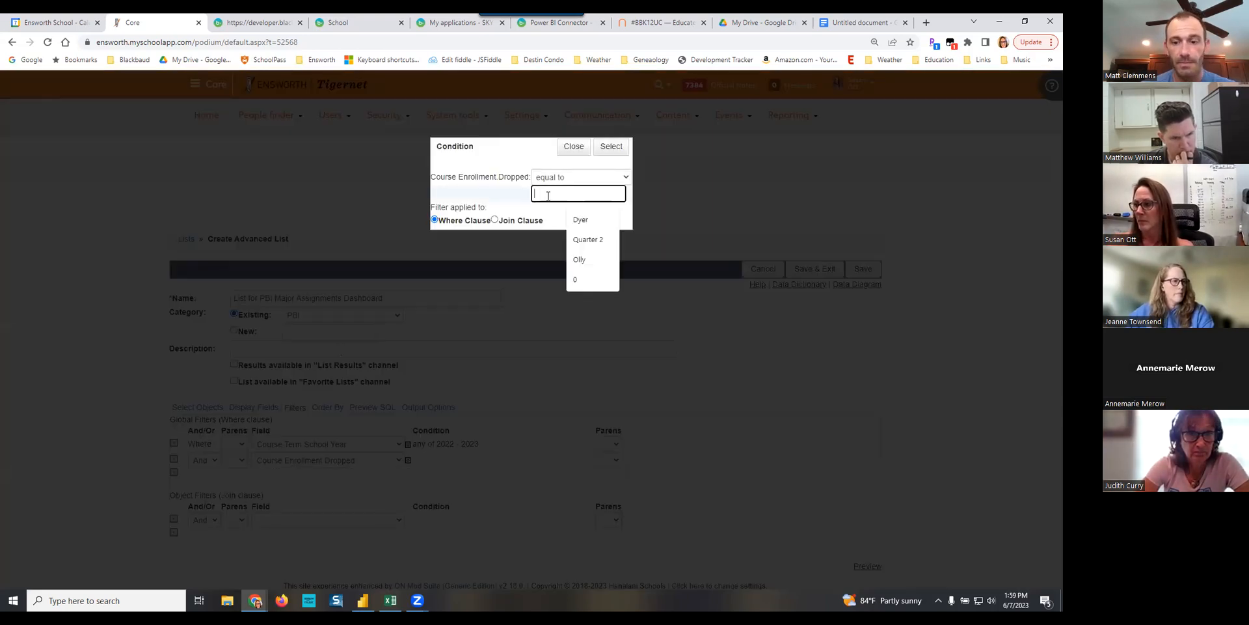
pyautogui.click(608, 146)
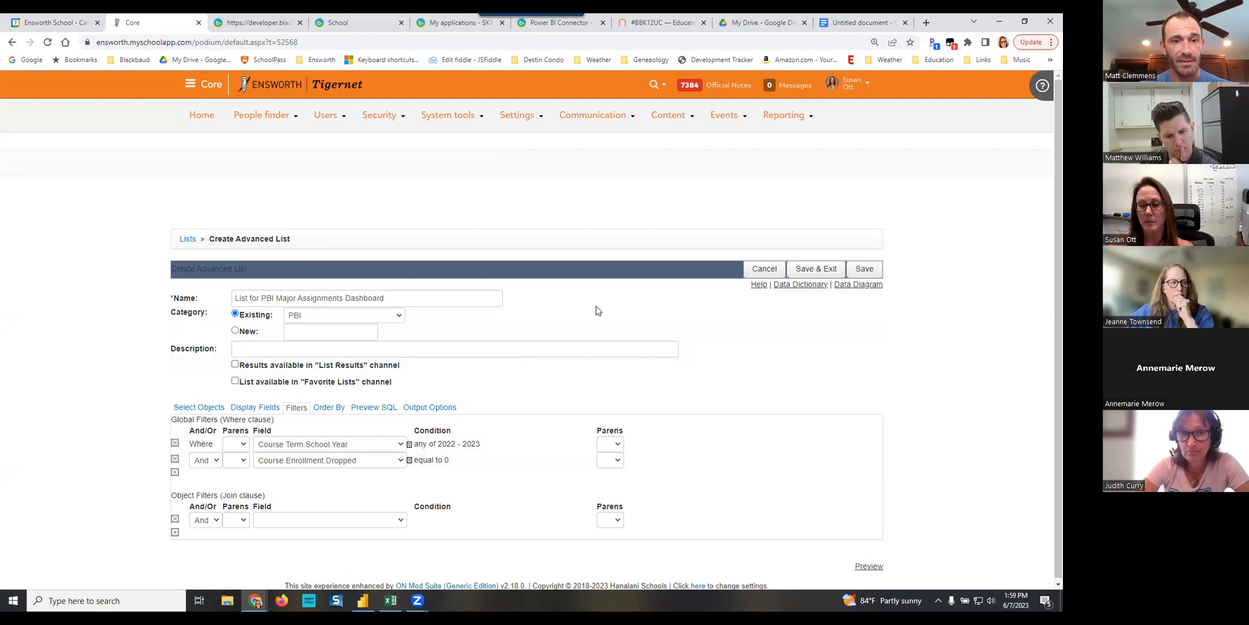
# - Rename the list "List for PBI Major Assignments Dashboard -", save it and return to the lists overview
pyautogui.click(433, 294)
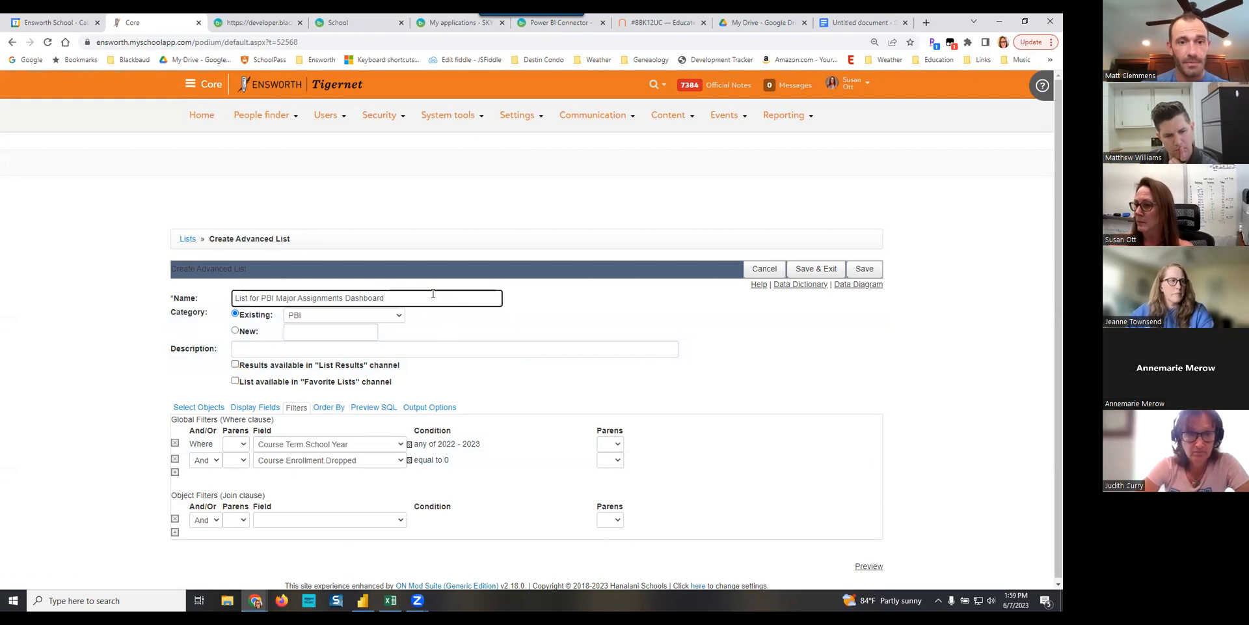
pyautogui.click(865, 269)
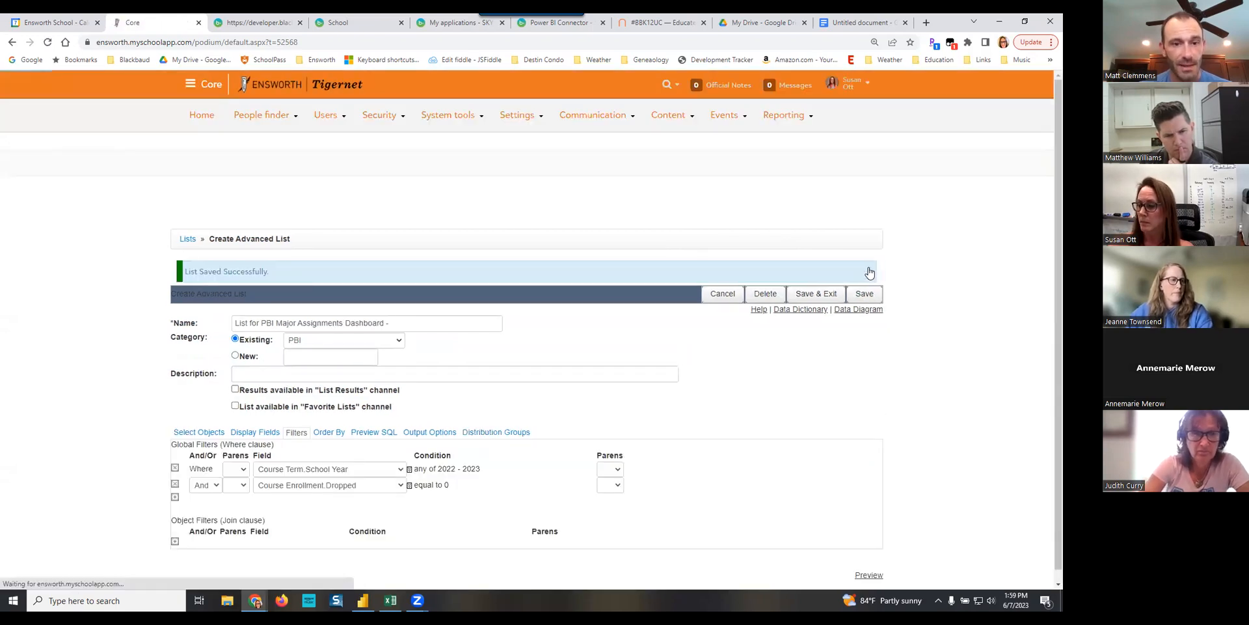
pyautogui.click(810, 295)
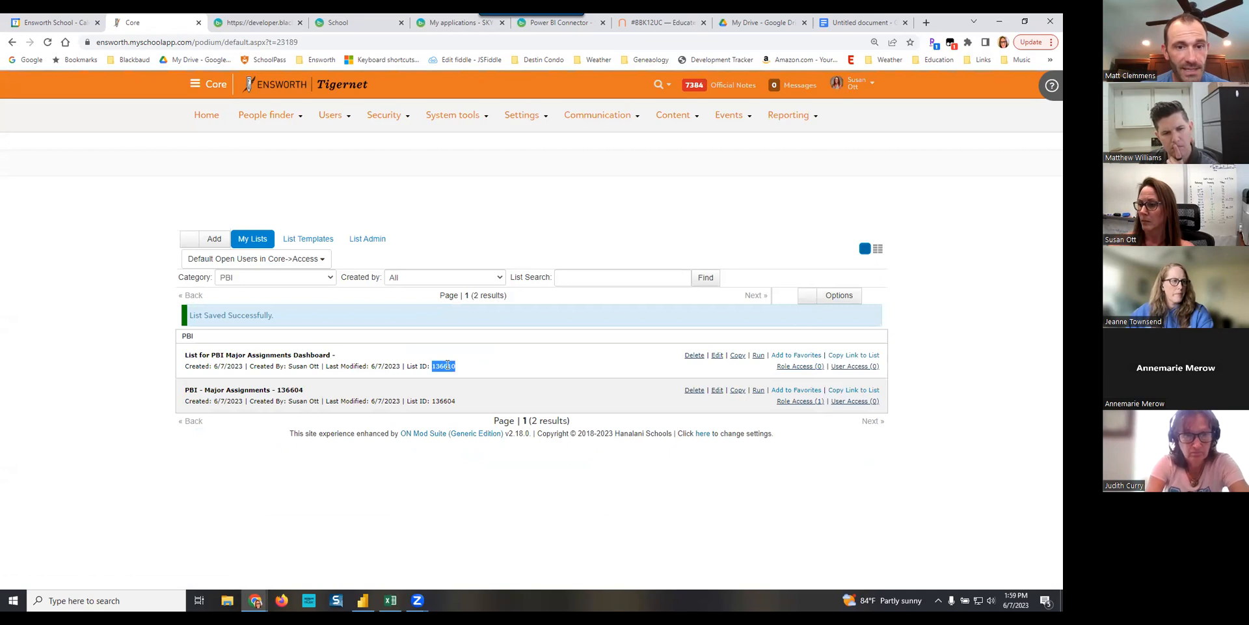
# - Copy the new list's ID, append it to the name as "List for PBI Major Assignments Dashboard - 136610", and save the list
pyautogui.rightClick(448, 368)
pyautogui.click(498, 377)
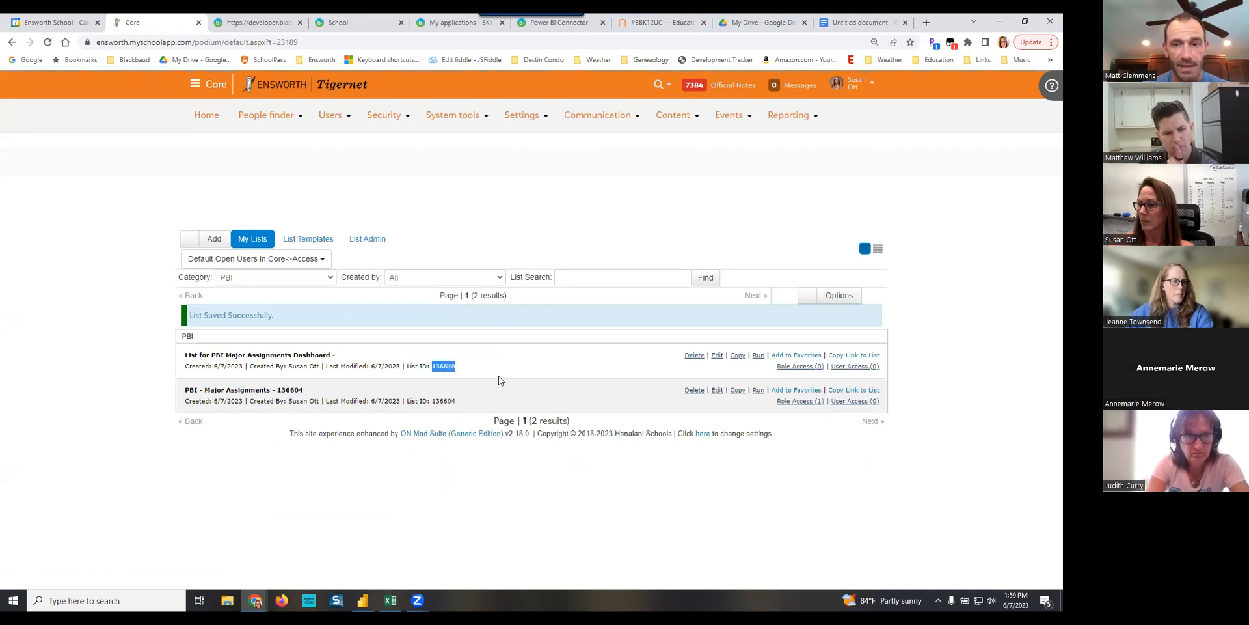
pyautogui.click(718, 357)
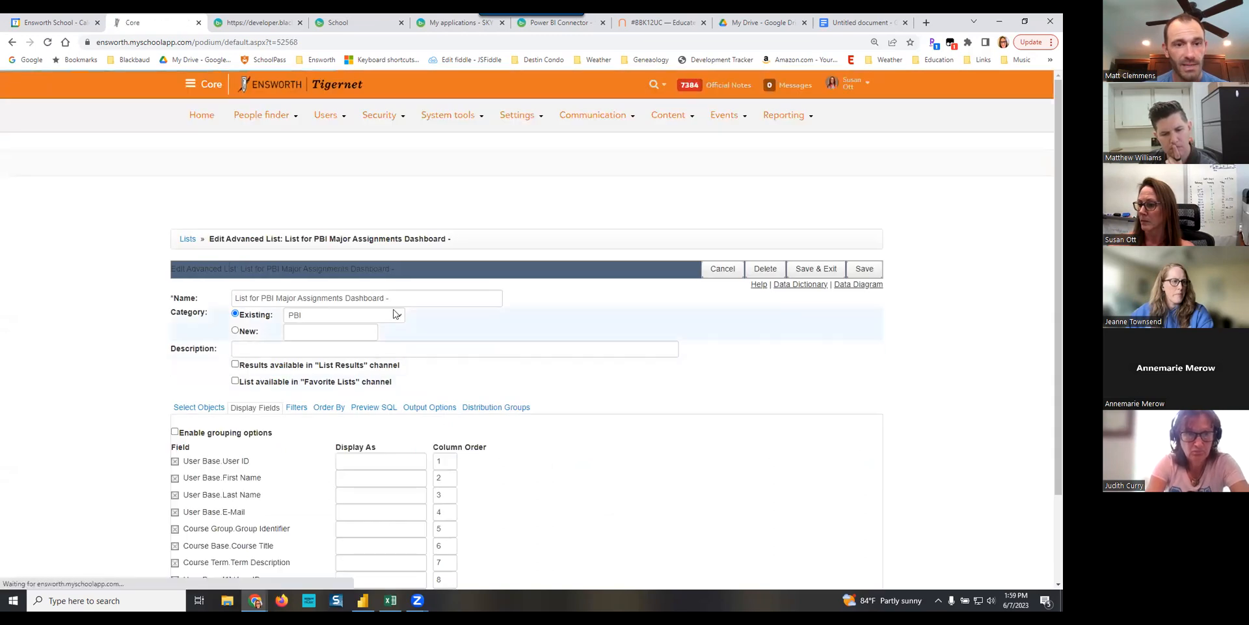
pyautogui.click(415, 301)
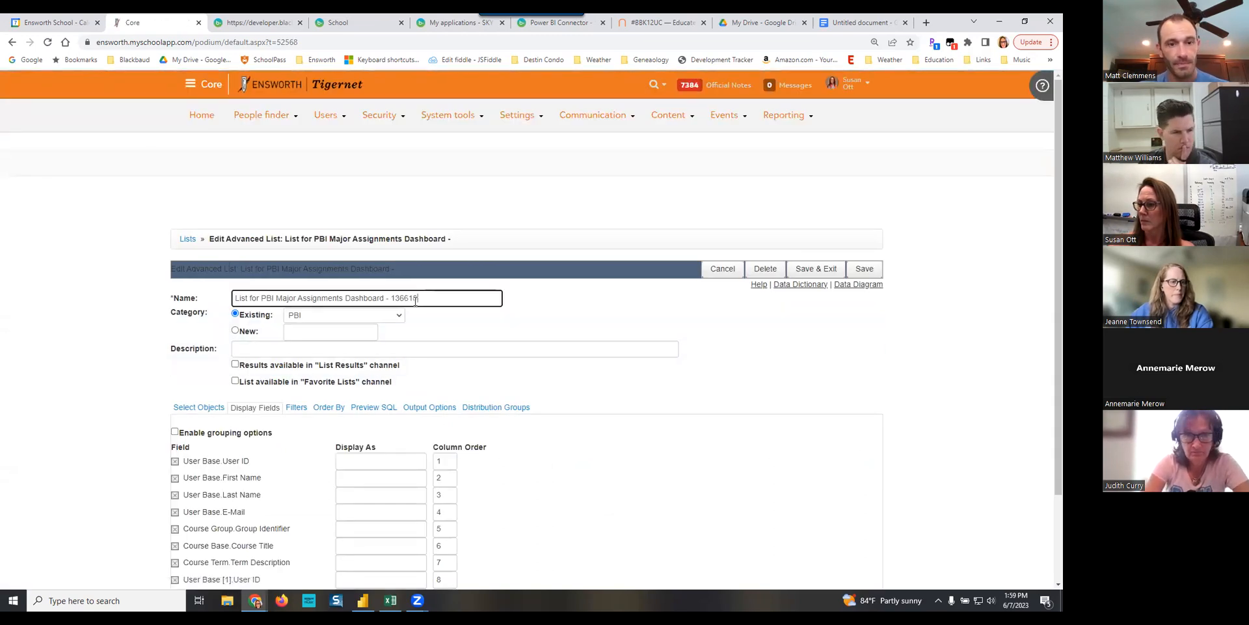
pyautogui.click(864, 269)
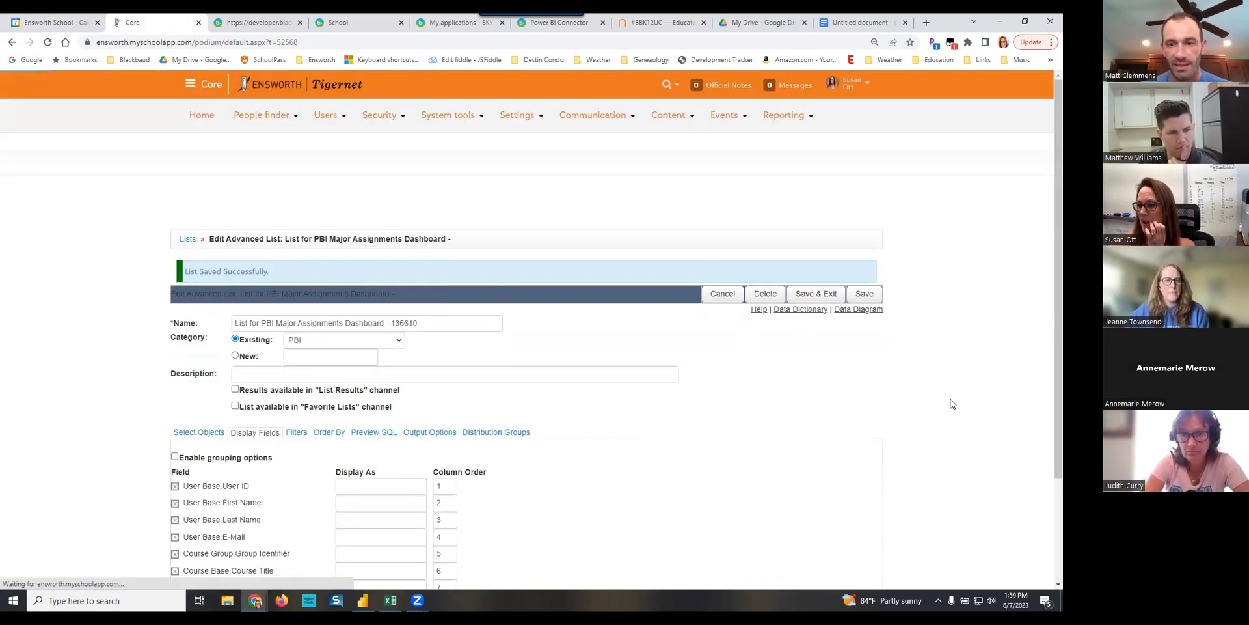
# - Preview the list's results and check them against the selected display fields
pyautogui.click(869, 563)
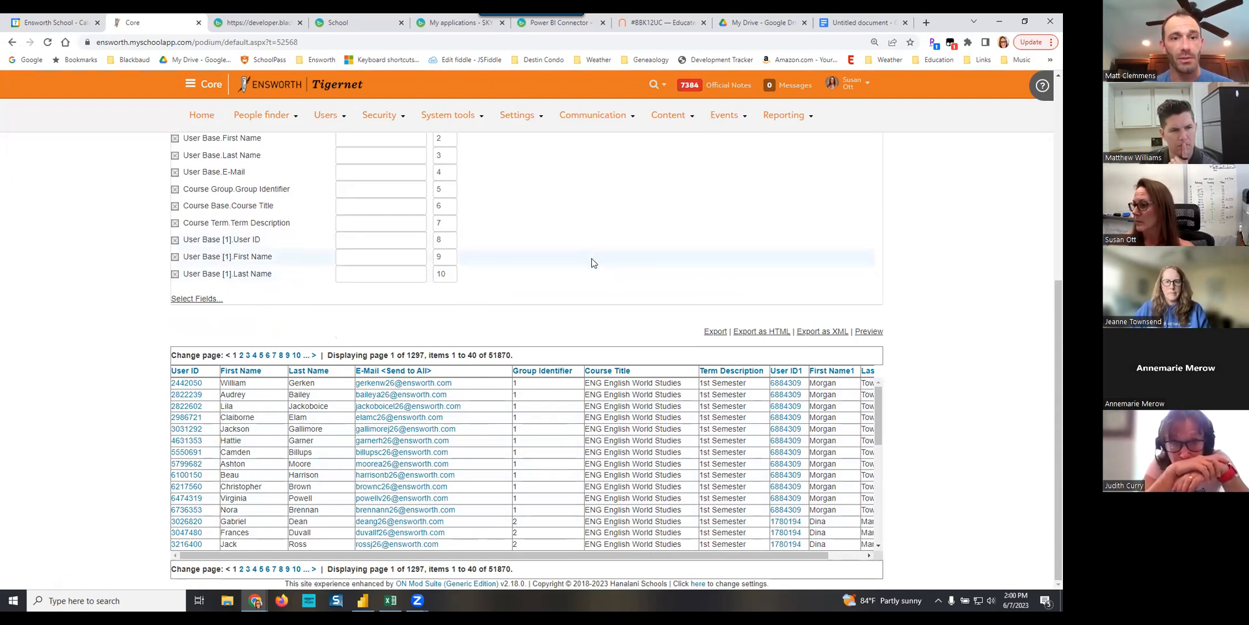
pyautogui.scroll(1, 592, 256)
pyautogui.scroll(1, 593, 263)
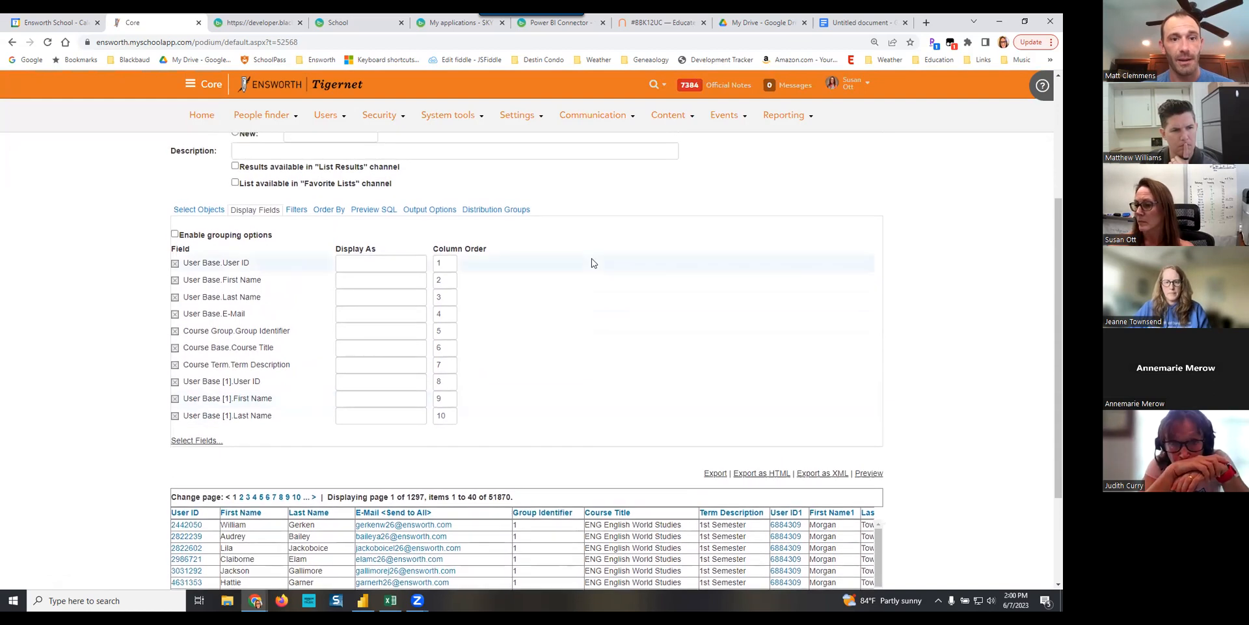
# - Save and close the 136610 list, give the Web Services API Manager role Copy access to it, and save the role access
pyautogui.scroll(2, 711, 253)
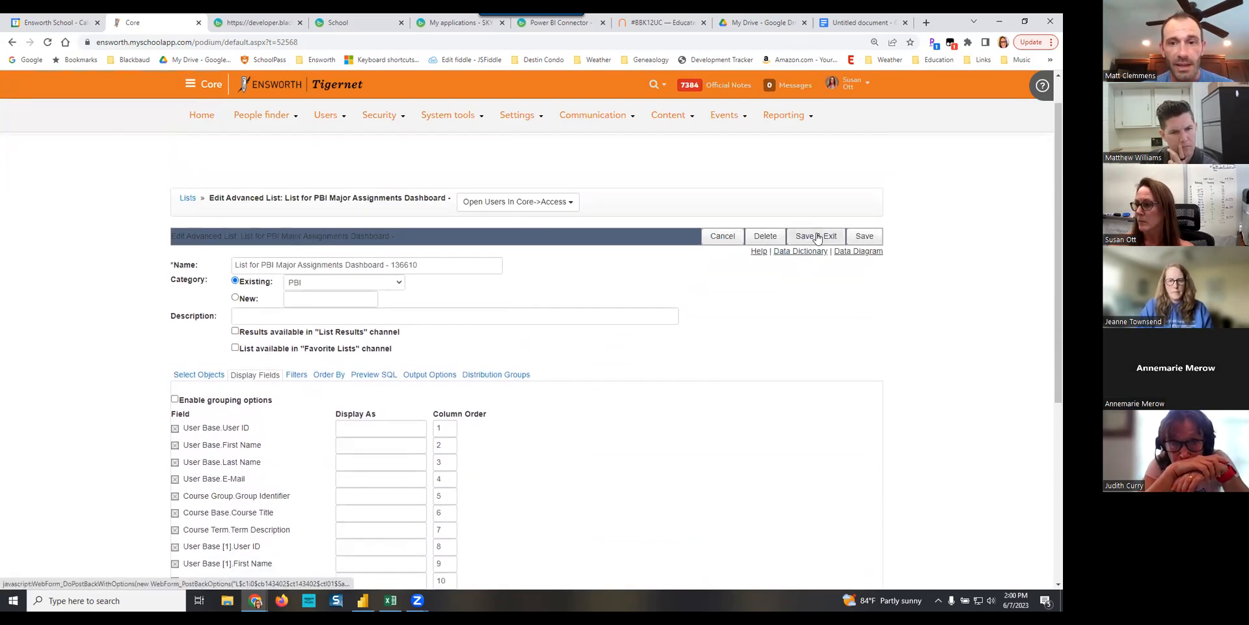
pyautogui.click(817, 236)
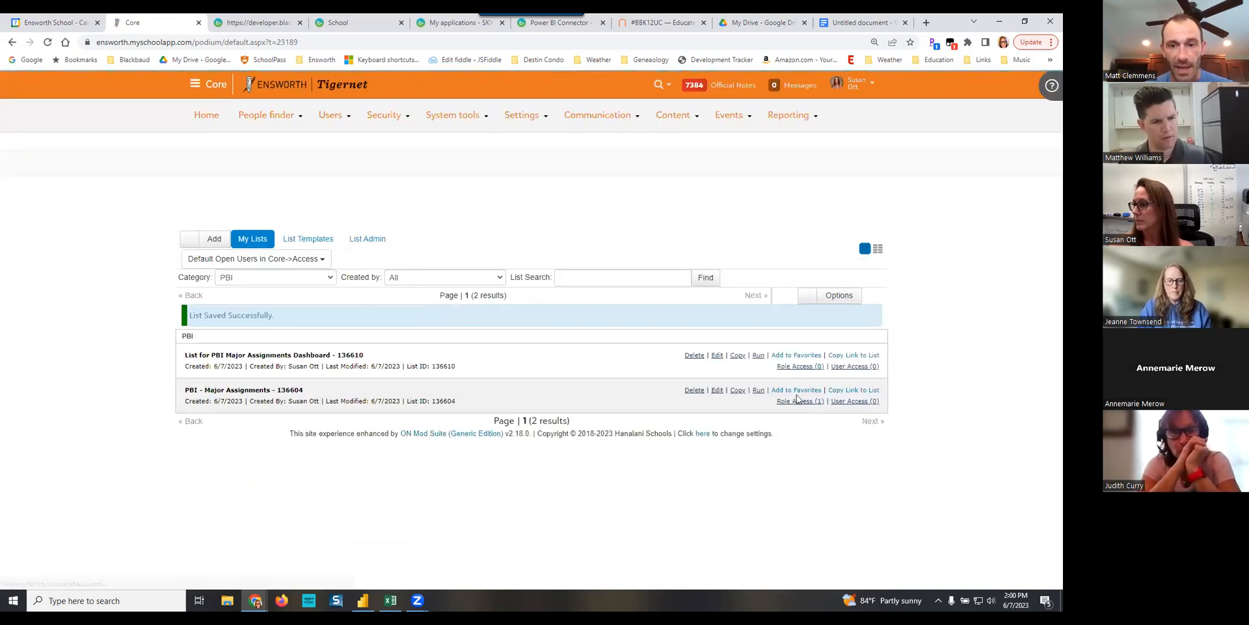
pyautogui.click(795, 367)
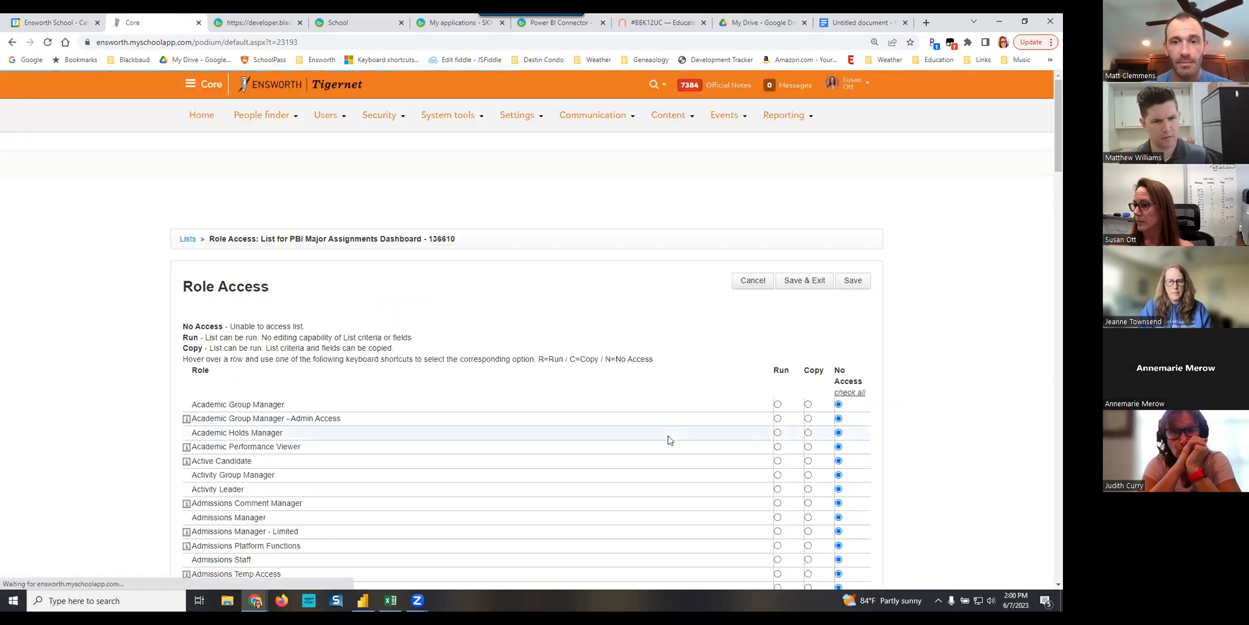
pyautogui.scroll(-20, 669, 441)
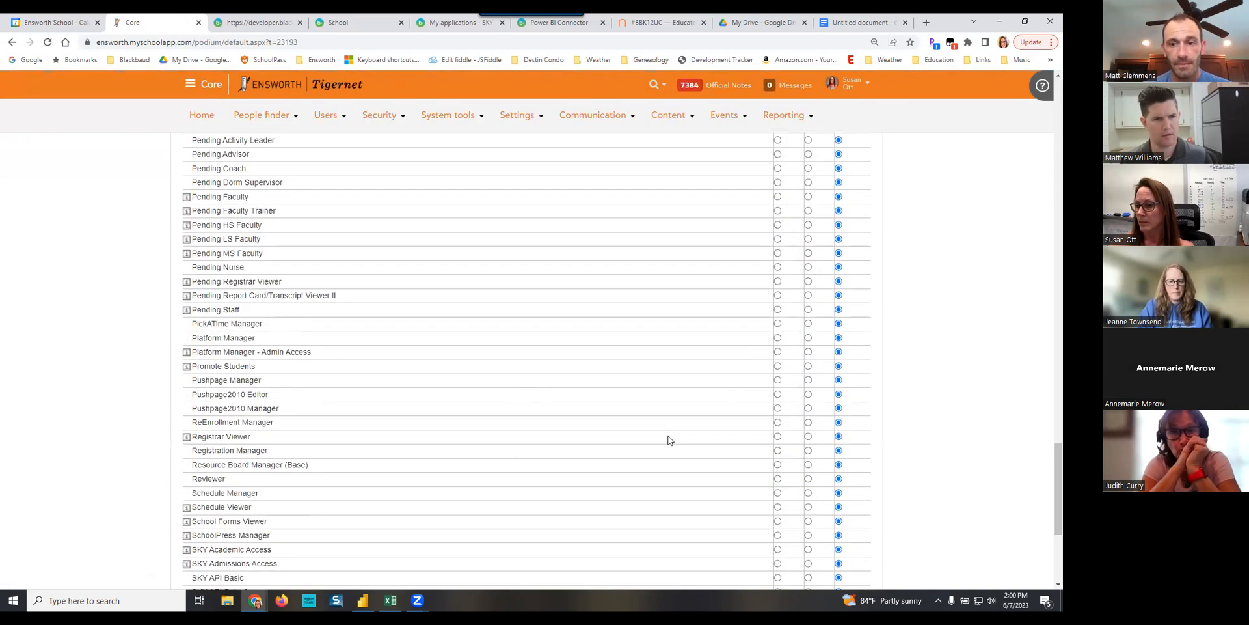
pyautogui.scroll(-4, 668, 440)
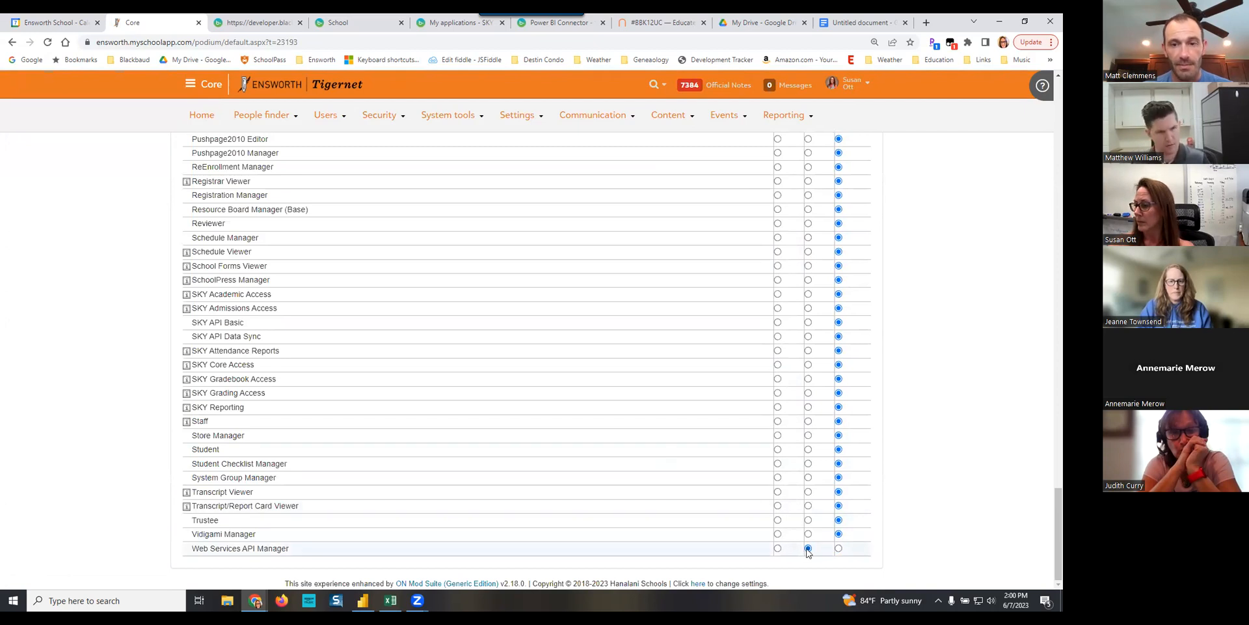
pyautogui.scroll(20, 654, 384)
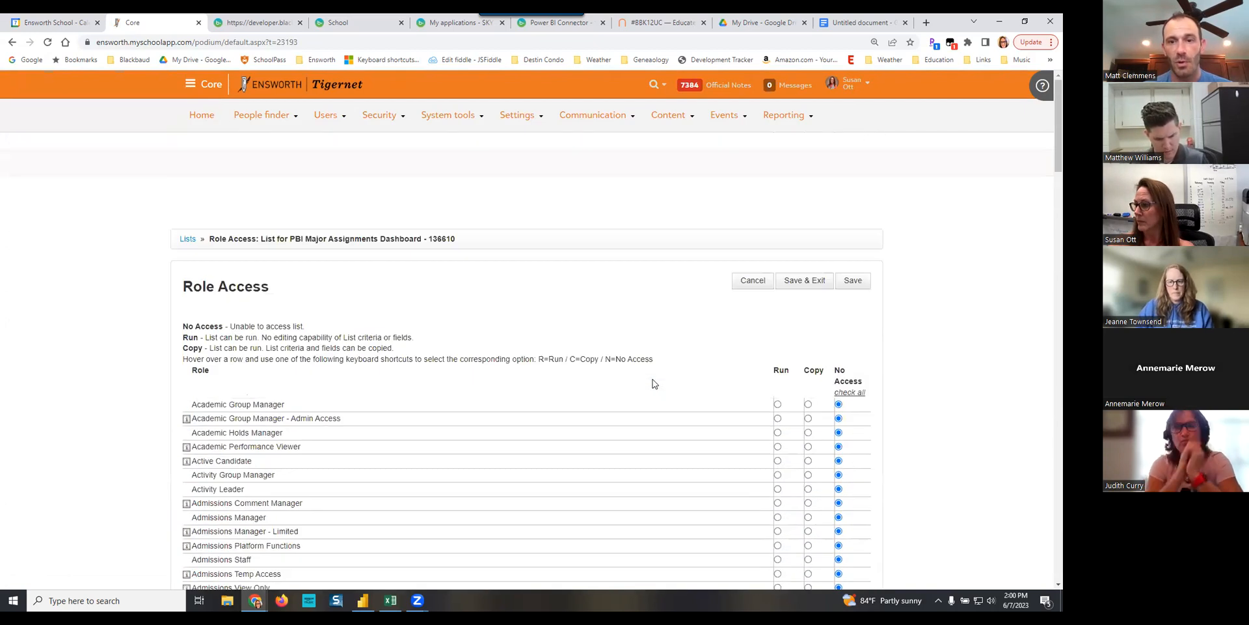
pyautogui.click(807, 281)
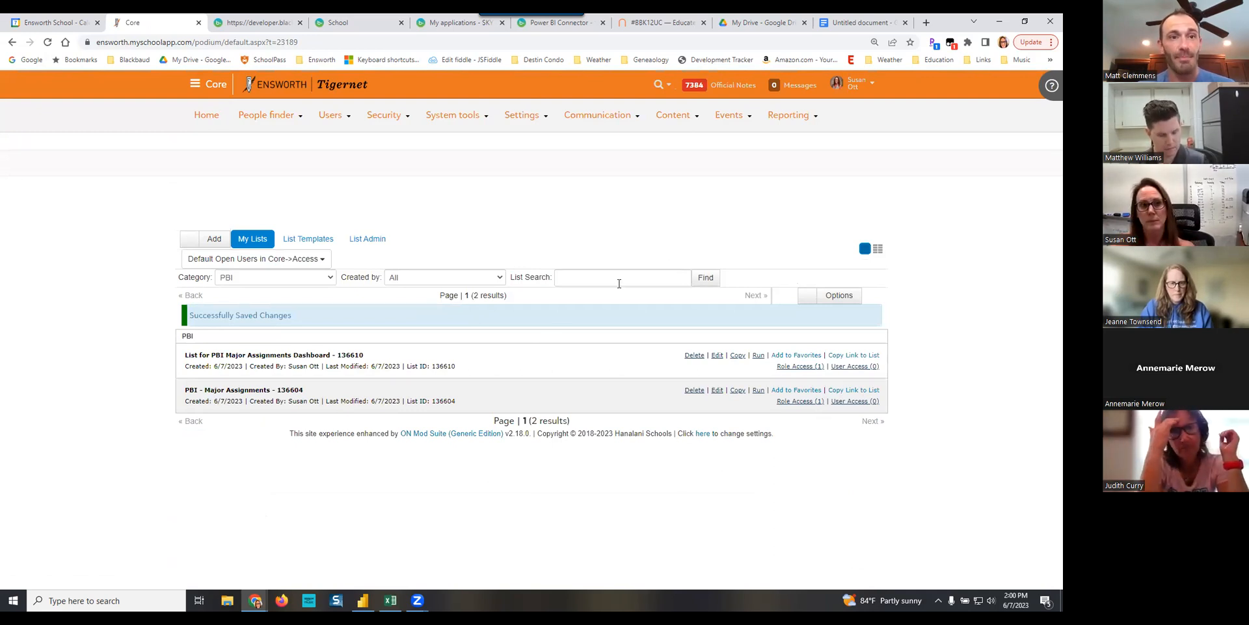
# - Add the Course Base School Level display field to the list "PBI - Major Assignments - 136604", and save and close the list
pyautogui.click(717, 391)
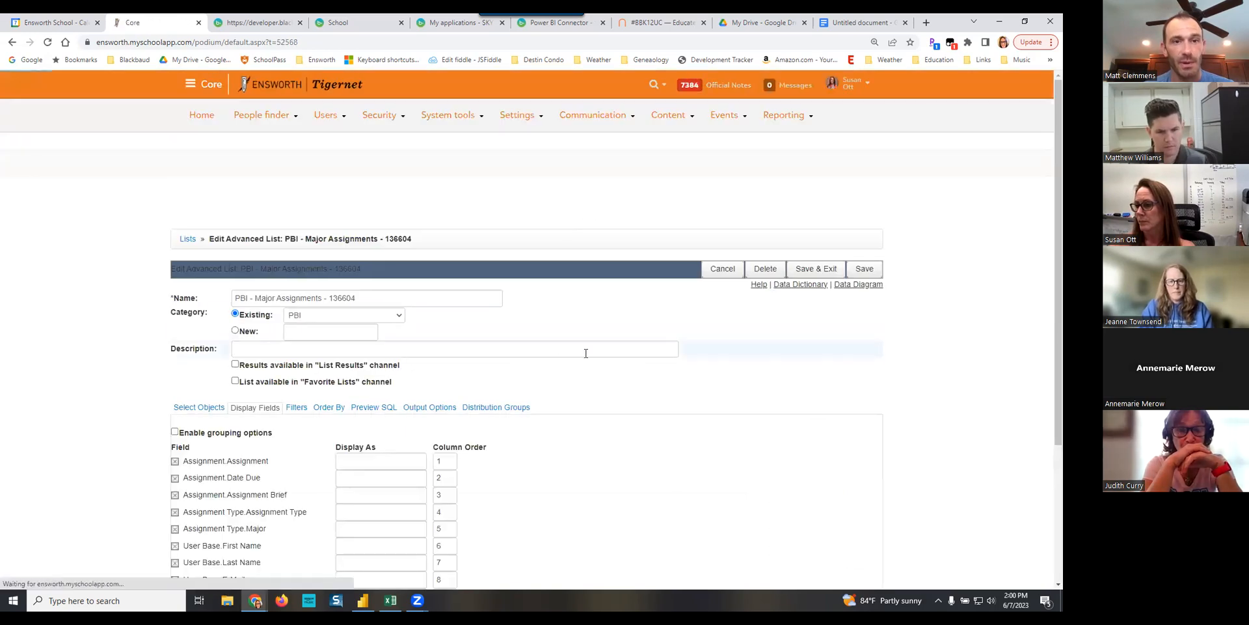
pyautogui.scroll(-3, 585, 353)
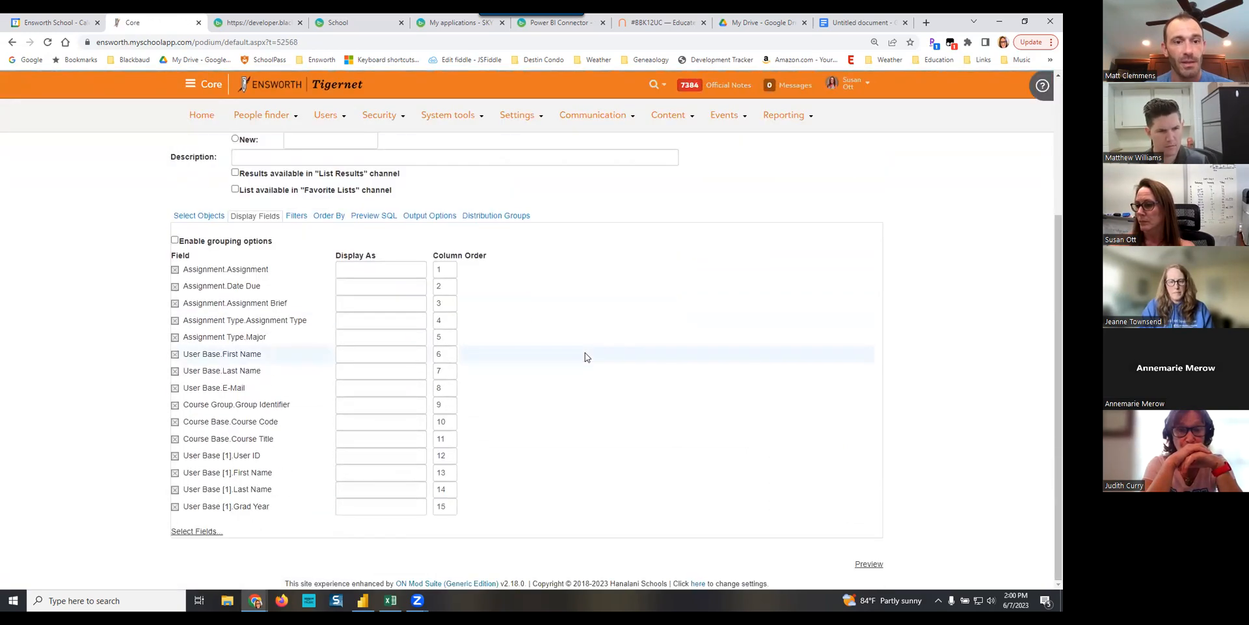
pyautogui.click(197, 531)
pyautogui.click(431, 177)
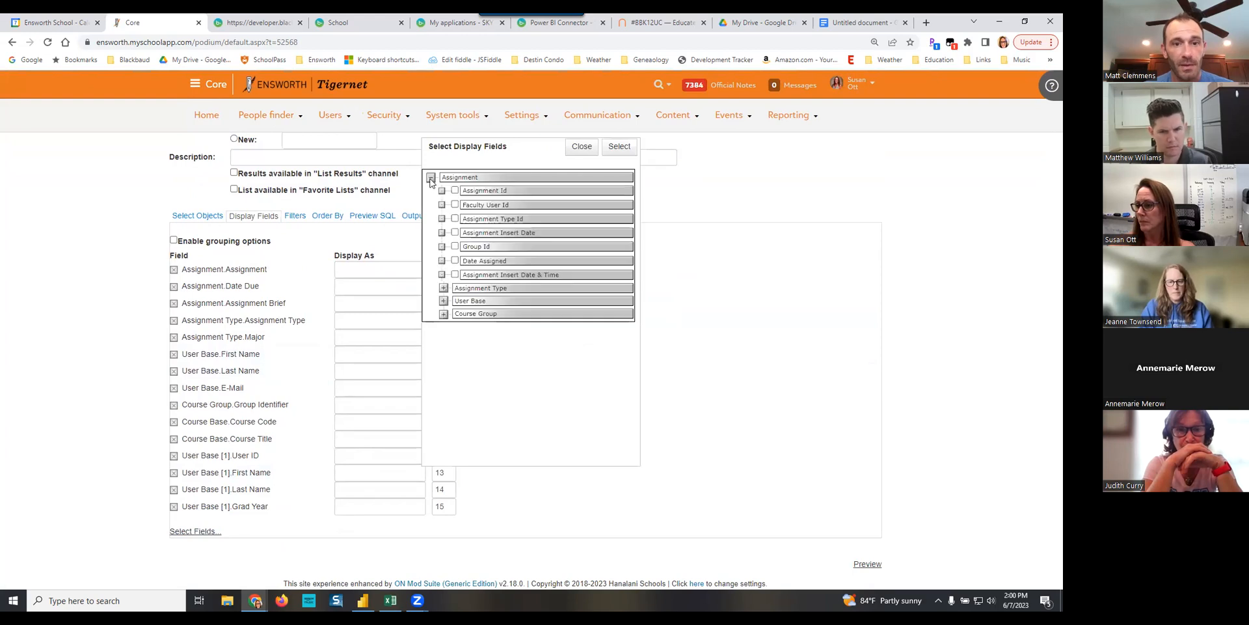
pyautogui.click(444, 314)
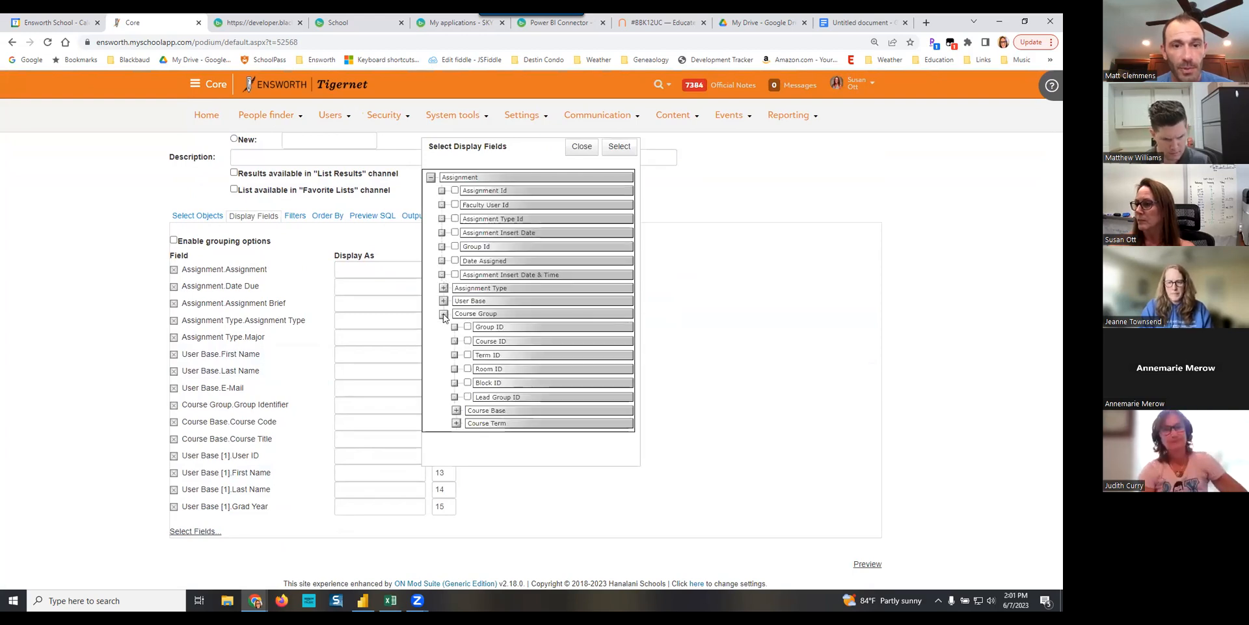
pyautogui.click(456, 410)
pyautogui.scroll(-1, 570, 389)
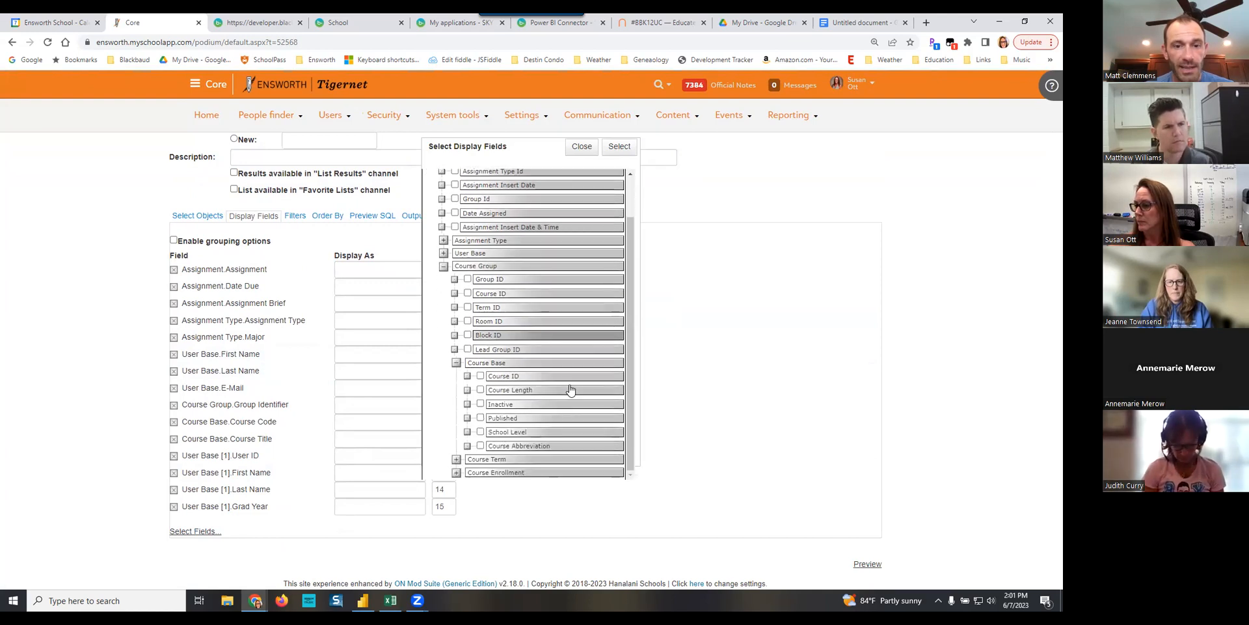
pyautogui.click(481, 432)
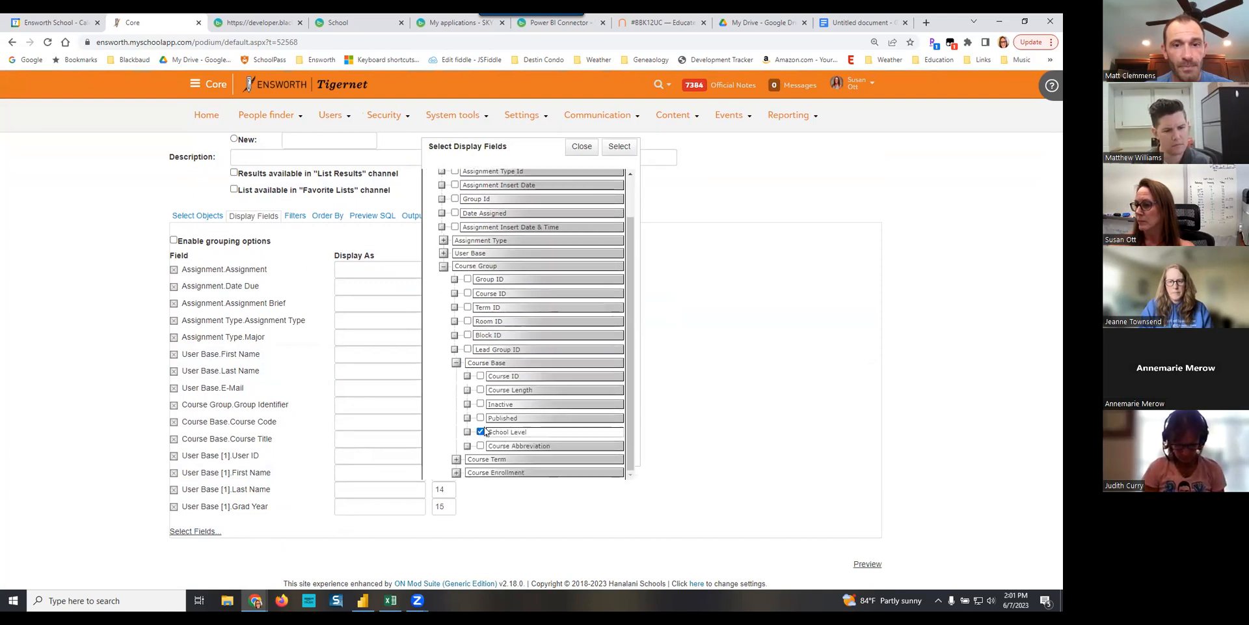
pyautogui.click(620, 147)
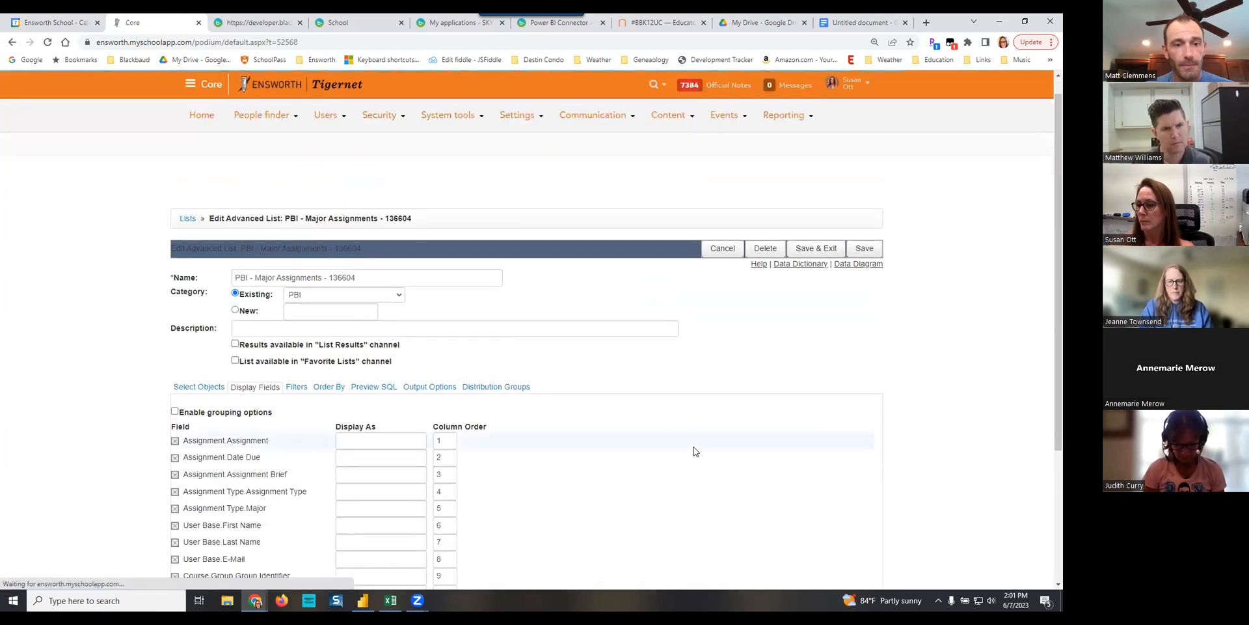
pyautogui.scroll(3, 781, 272)
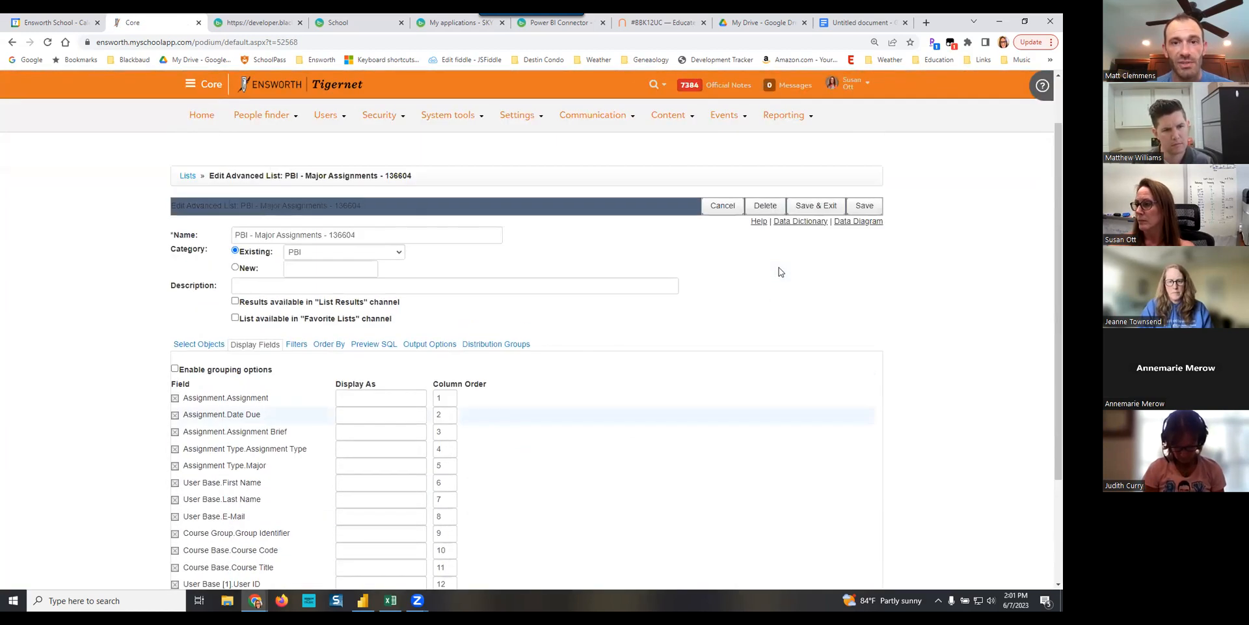
pyautogui.click(813, 261)
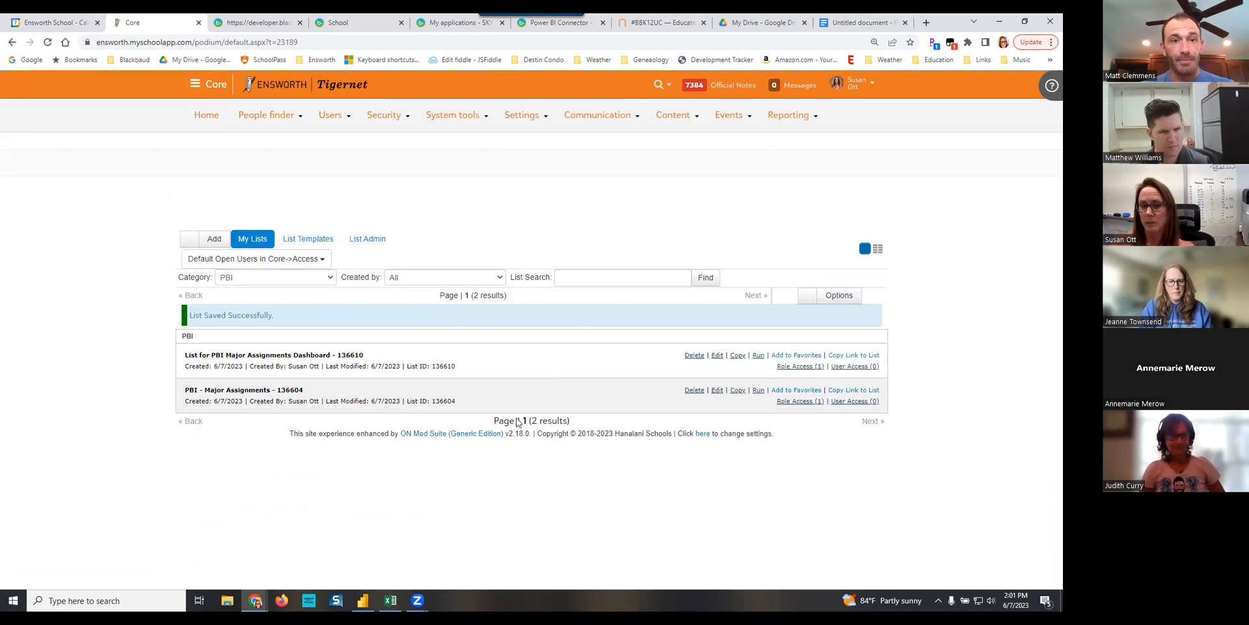
# - Switch to the #BBK12UC page with the Power BI code snippet and copy its web address
pyautogui.moveTo(654, 114)
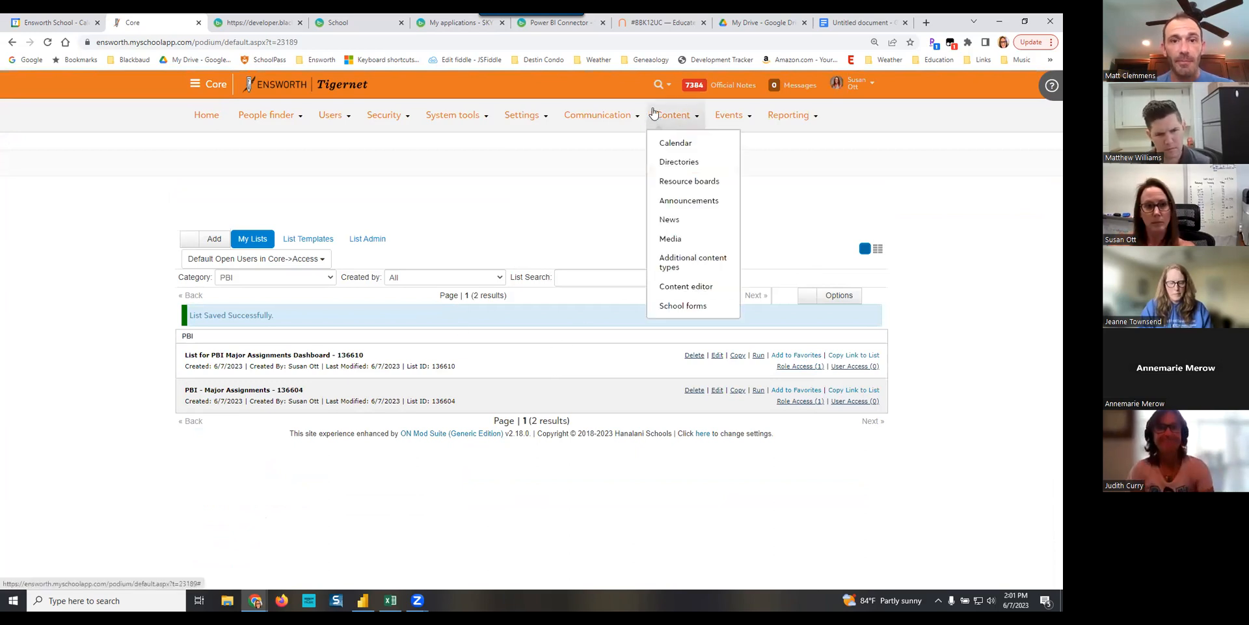
pyautogui.click(663, 24)
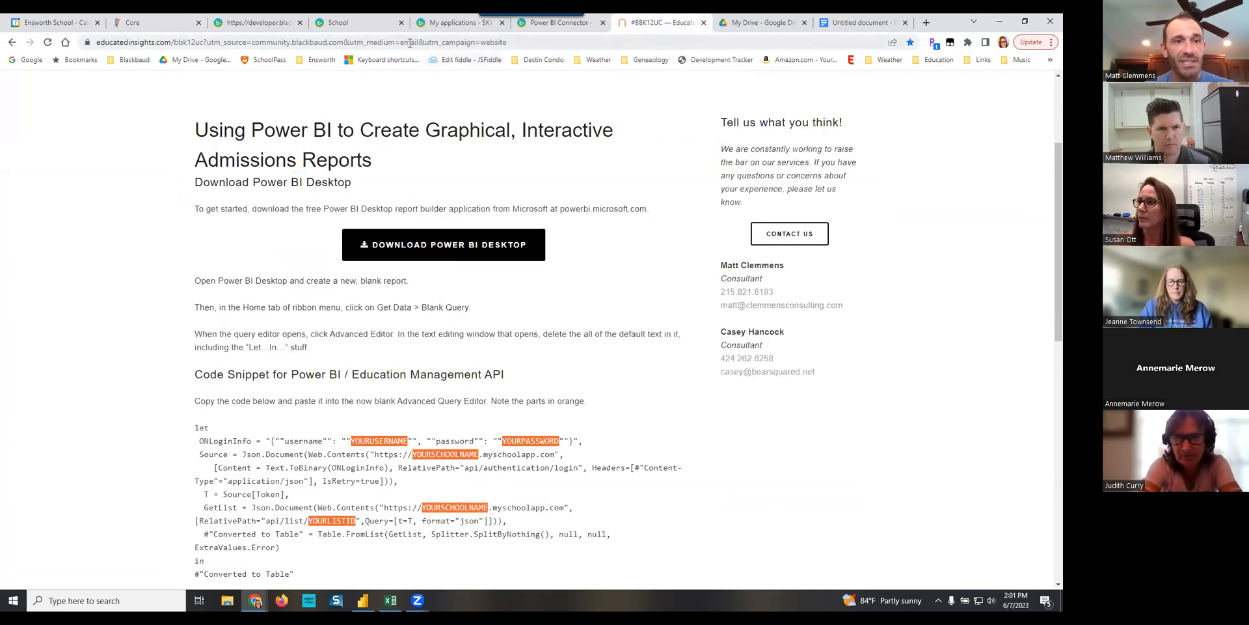
pyautogui.click(297, 42)
pyautogui.rightClick(297, 43)
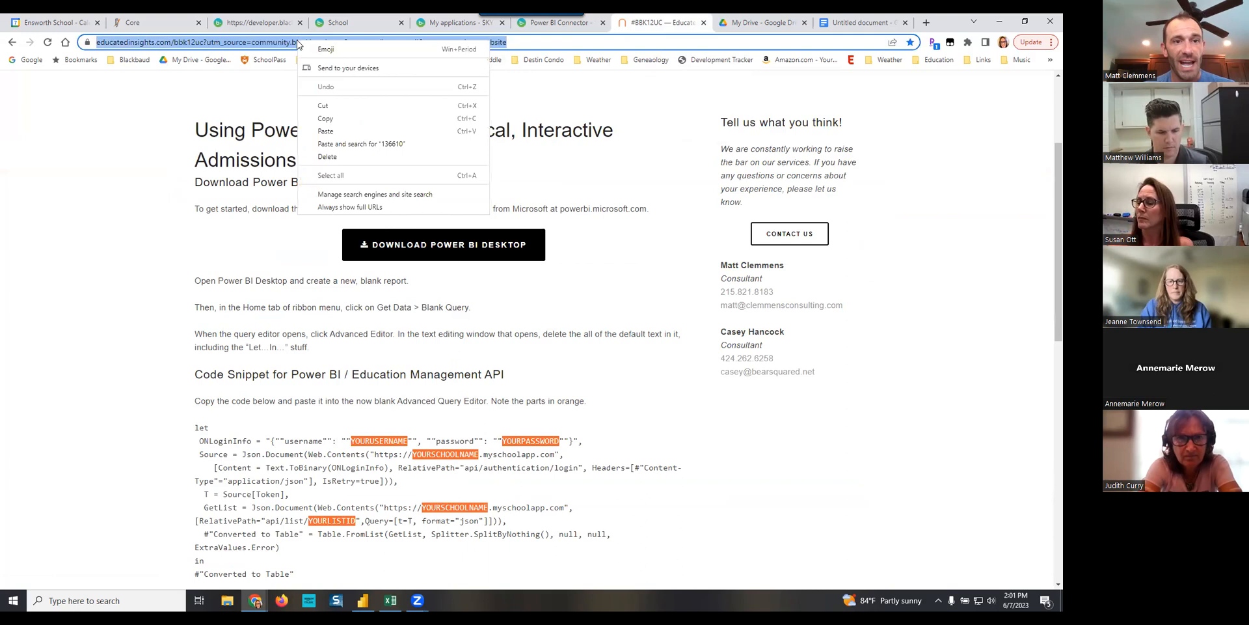
pyautogui.click(325, 120)
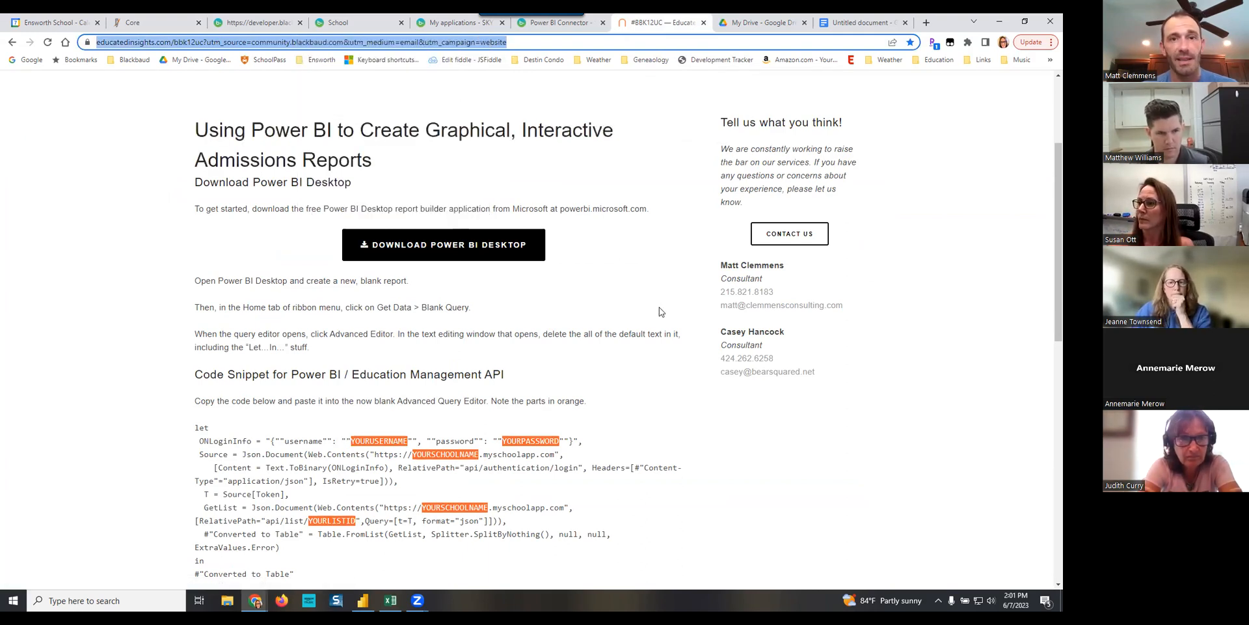
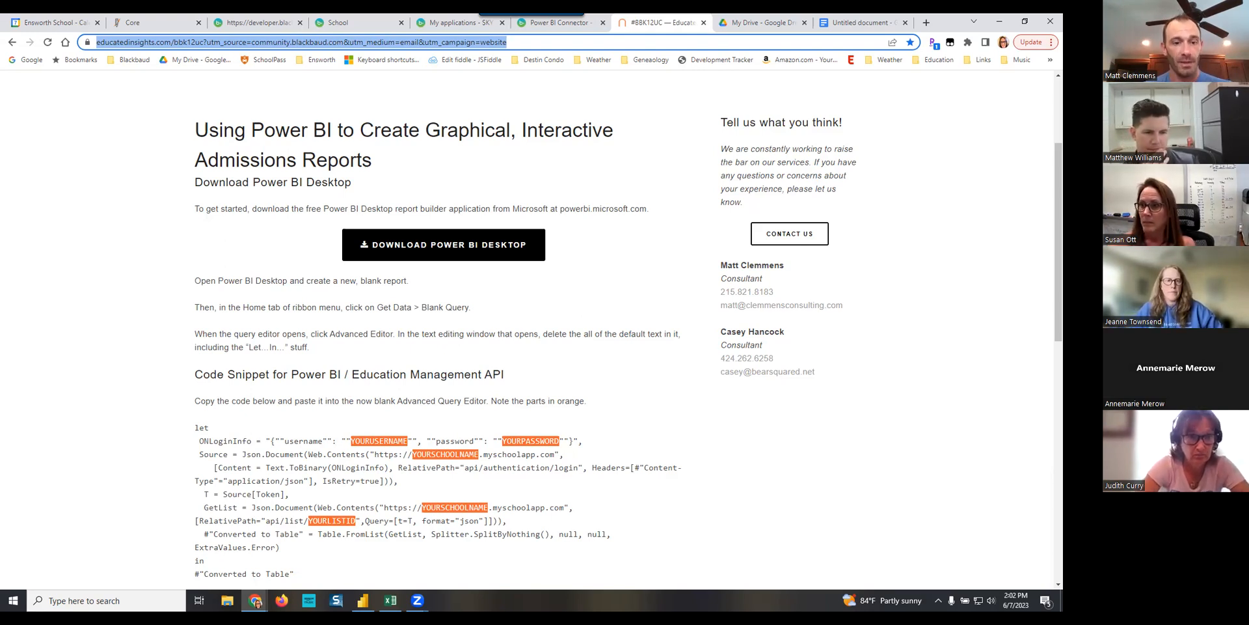
# - Switch to Power BI Desktop, maximize its window, and create a blank query as a new data source
pyautogui.click(362, 600)
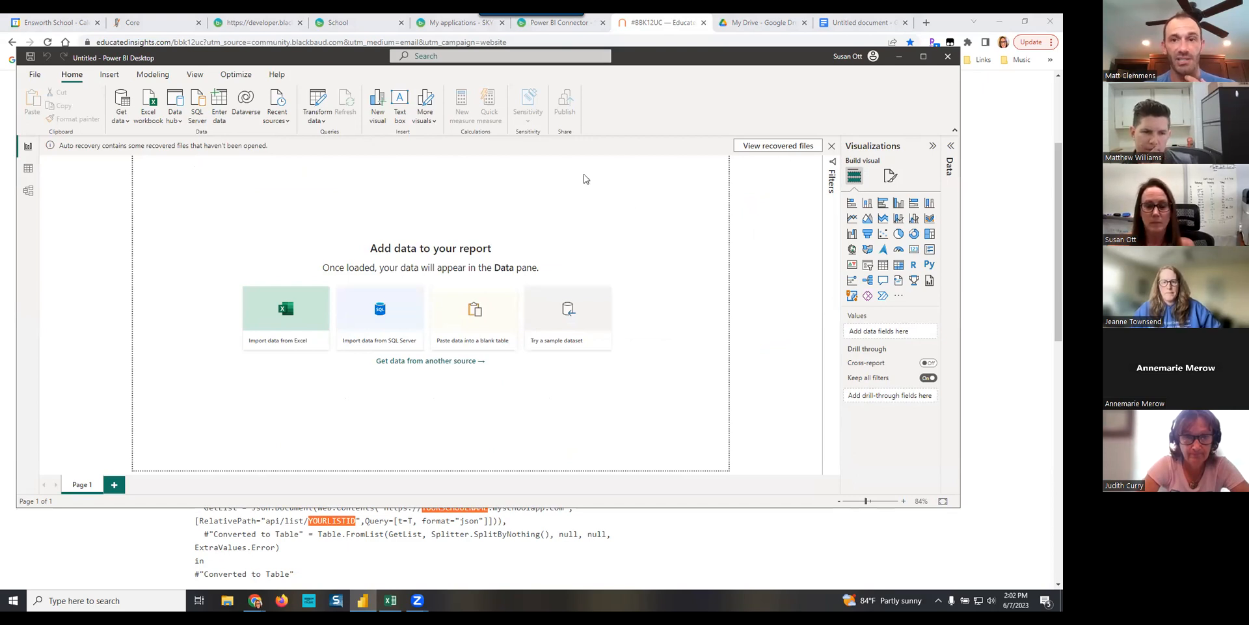
pyautogui.click(924, 56)
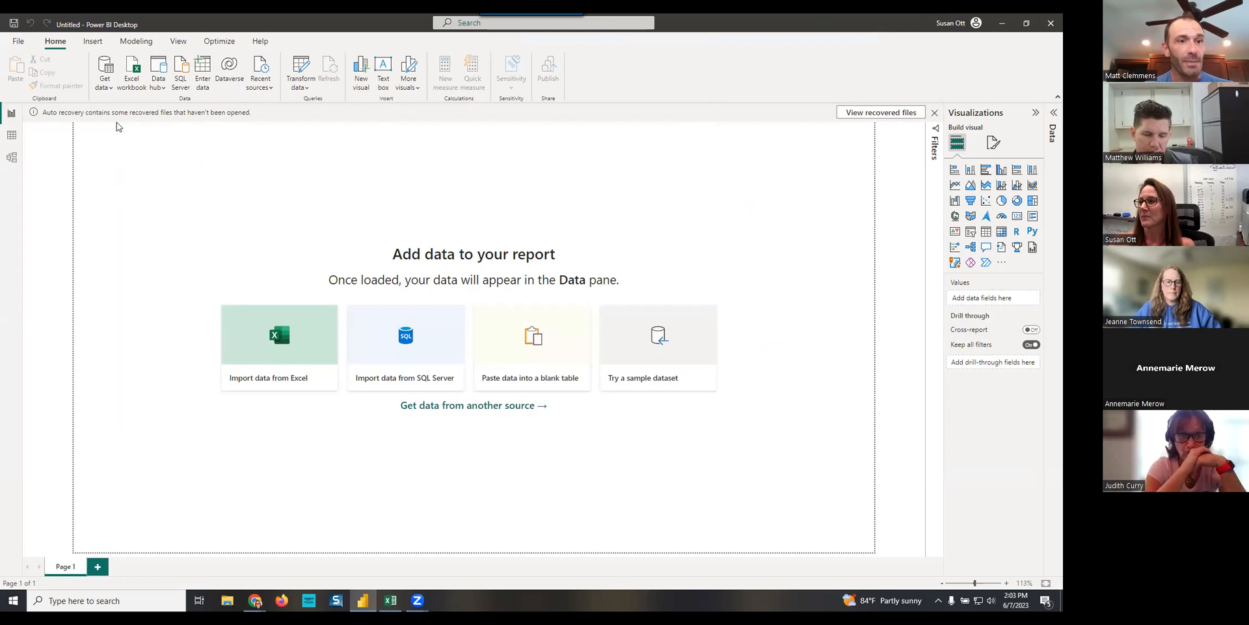
pyautogui.click(105, 85)
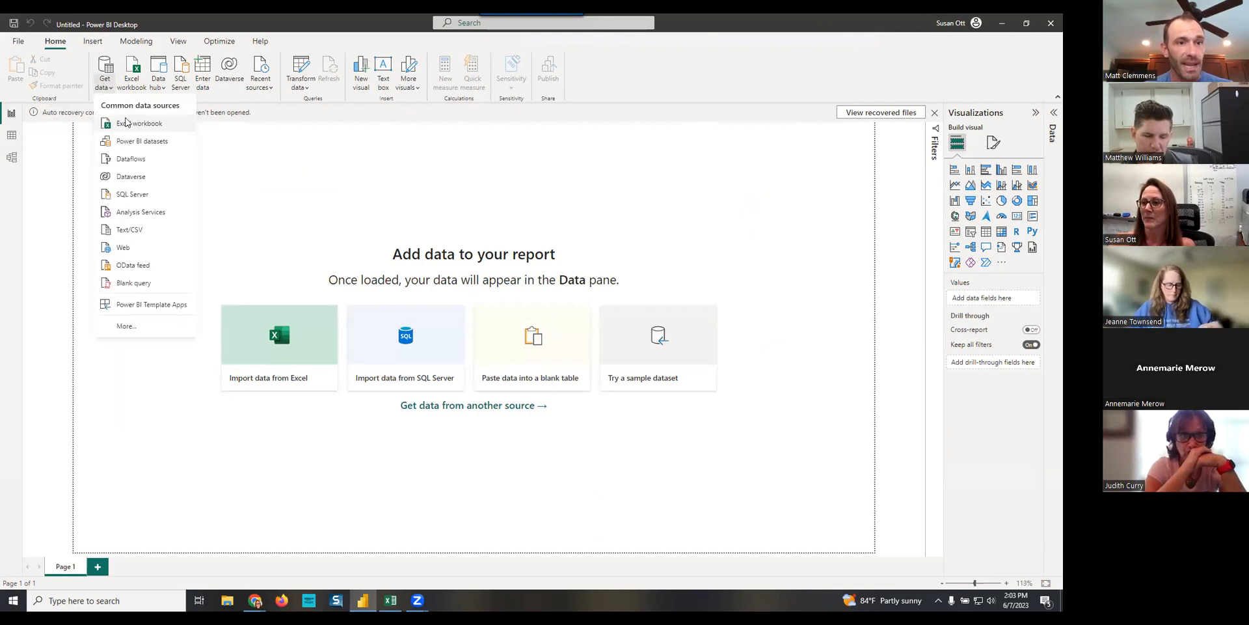
pyautogui.click(130, 284)
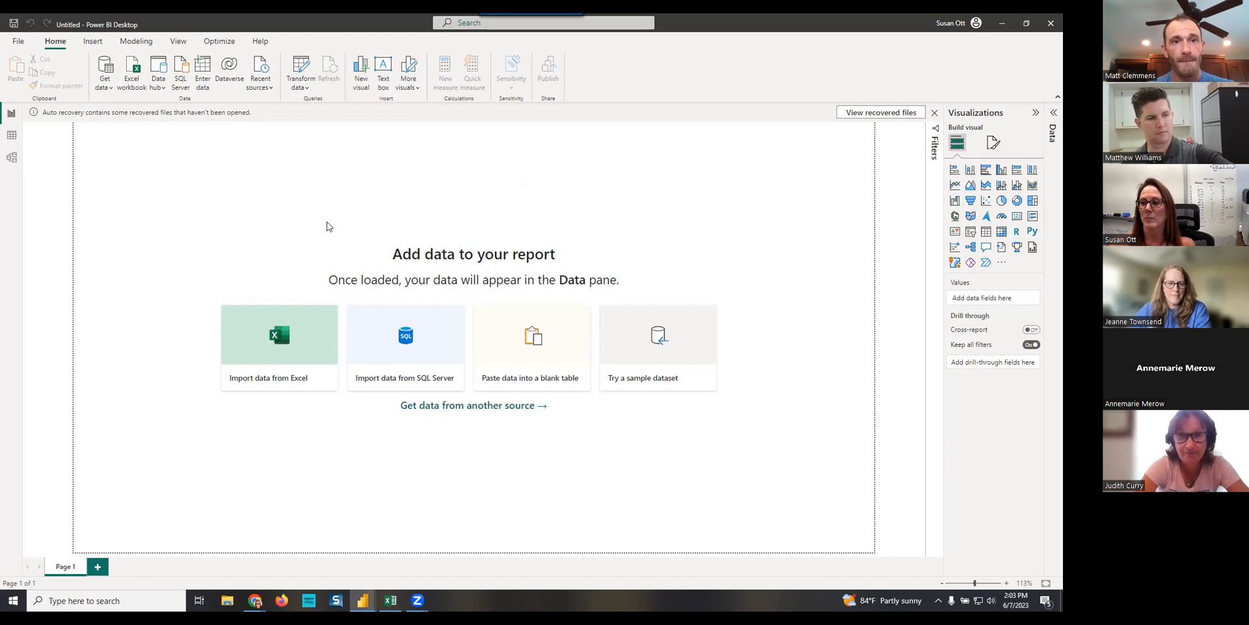
pyautogui.moveTo(1, 97)
pyautogui.mouseDown()
pyautogui.moveTo(188, 99)
pyautogui.moveTo(852, 154)
pyautogui.moveTo(852, 105)
pyautogui.moveTo(790, 97)
pyautogui.mouseUp()
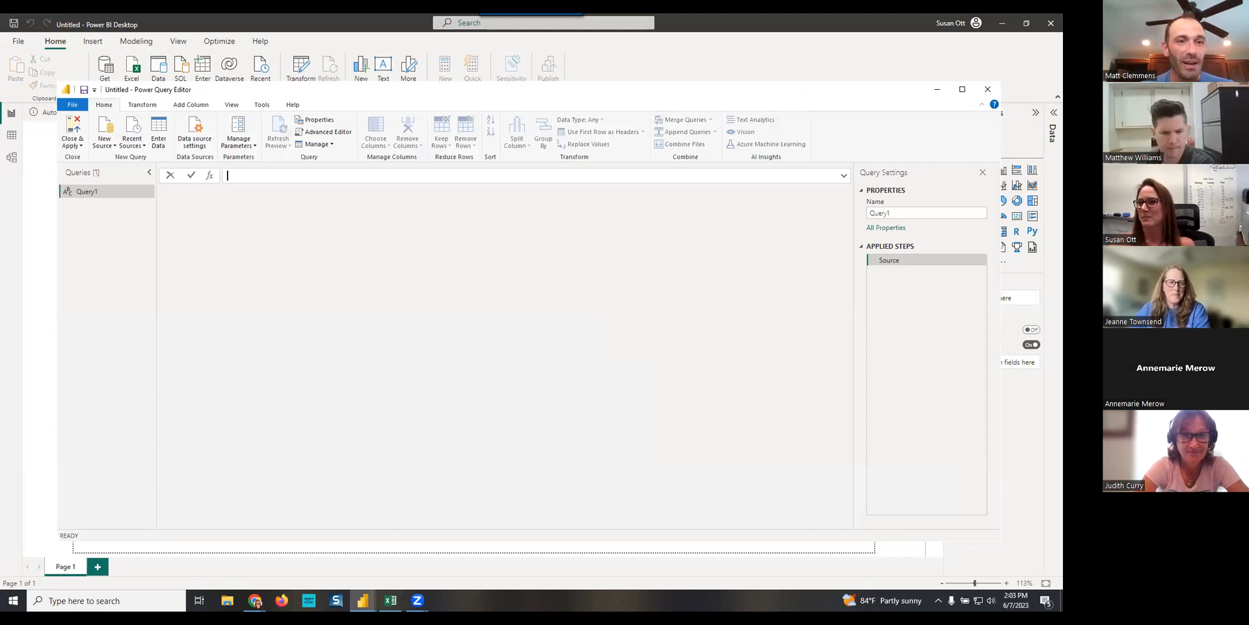
# - Open the blank query's code in the Advanced Editor and delete all of the default let/in text
pyautogui.click(325, 133)
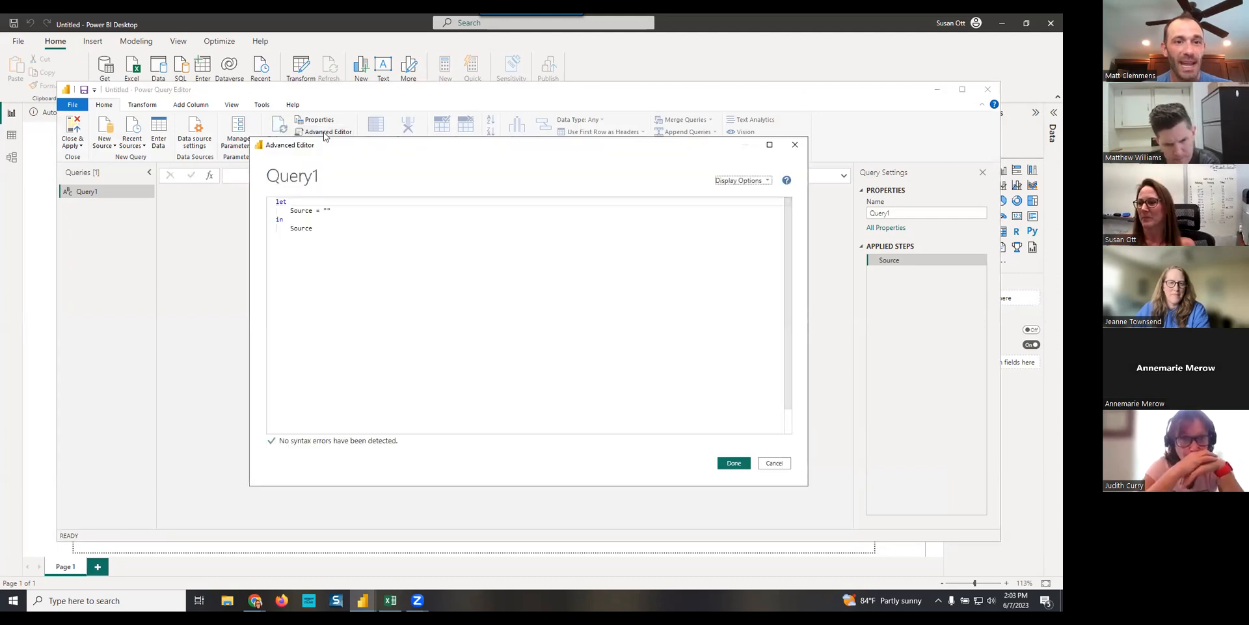
pyautogui.moveTo(324, 231); pyautogui.dragTo(248, 198)
pyautogui.press('Delete')
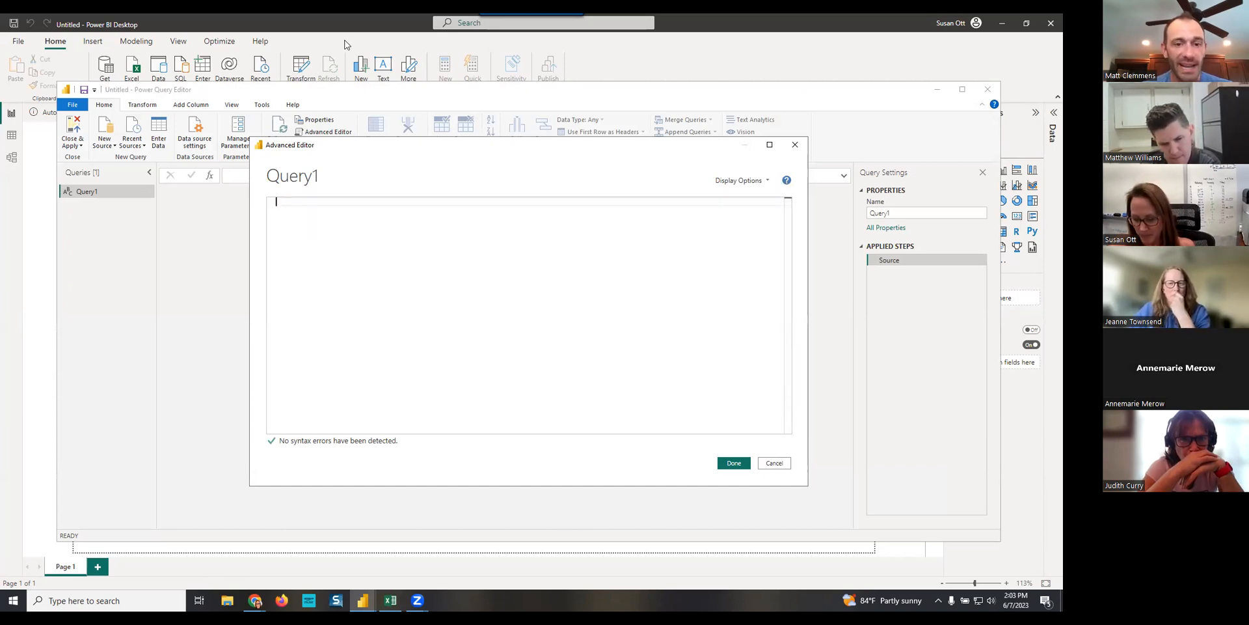
# - Switch to the #BBK12UC page in Chrome and copy the whole Power BI / Education Management API code snippet
pyautogui.click(255, 601)
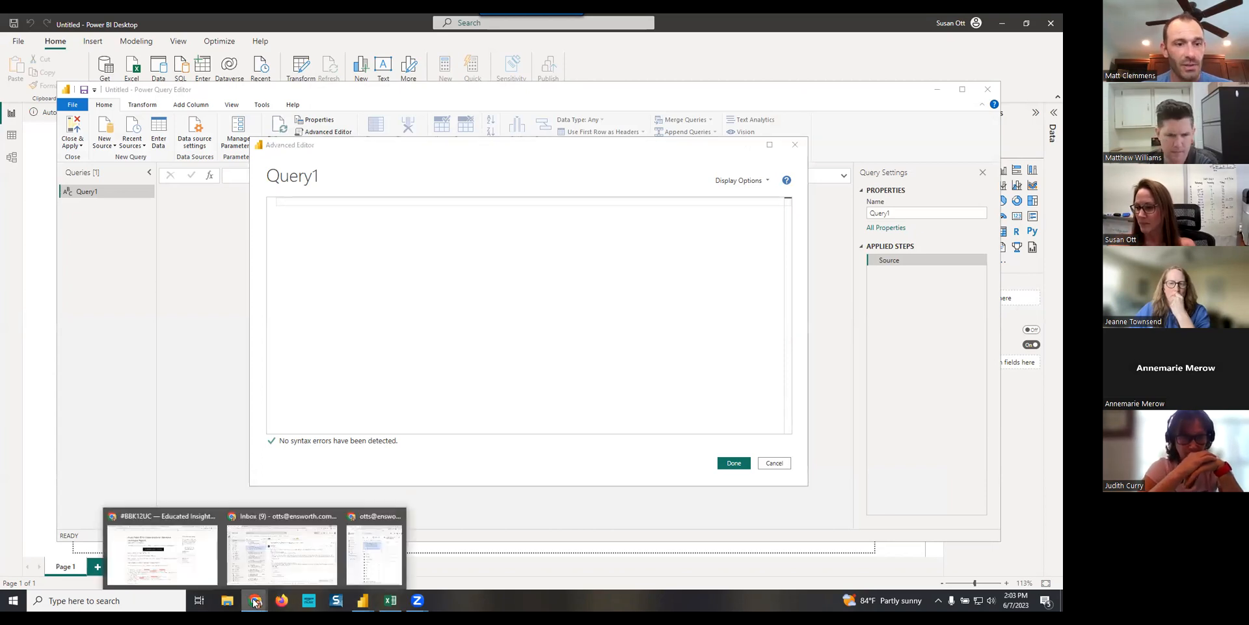
pyautogui.click(163, 554)
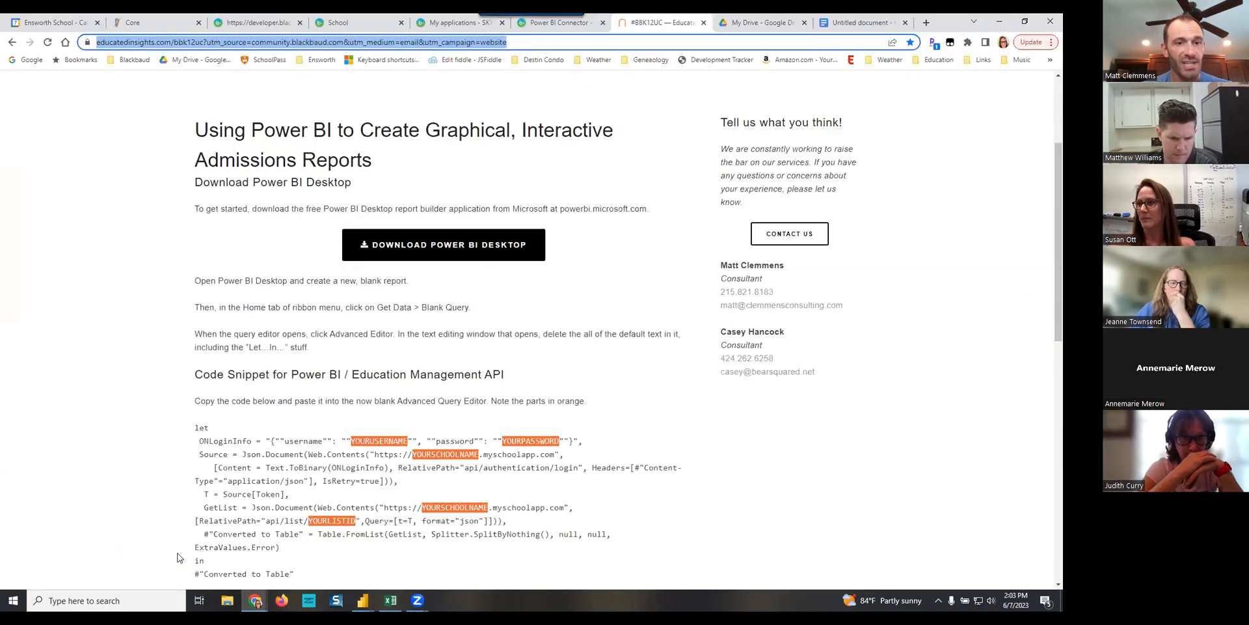
pyautogui.scroll(-1, 572, 314)
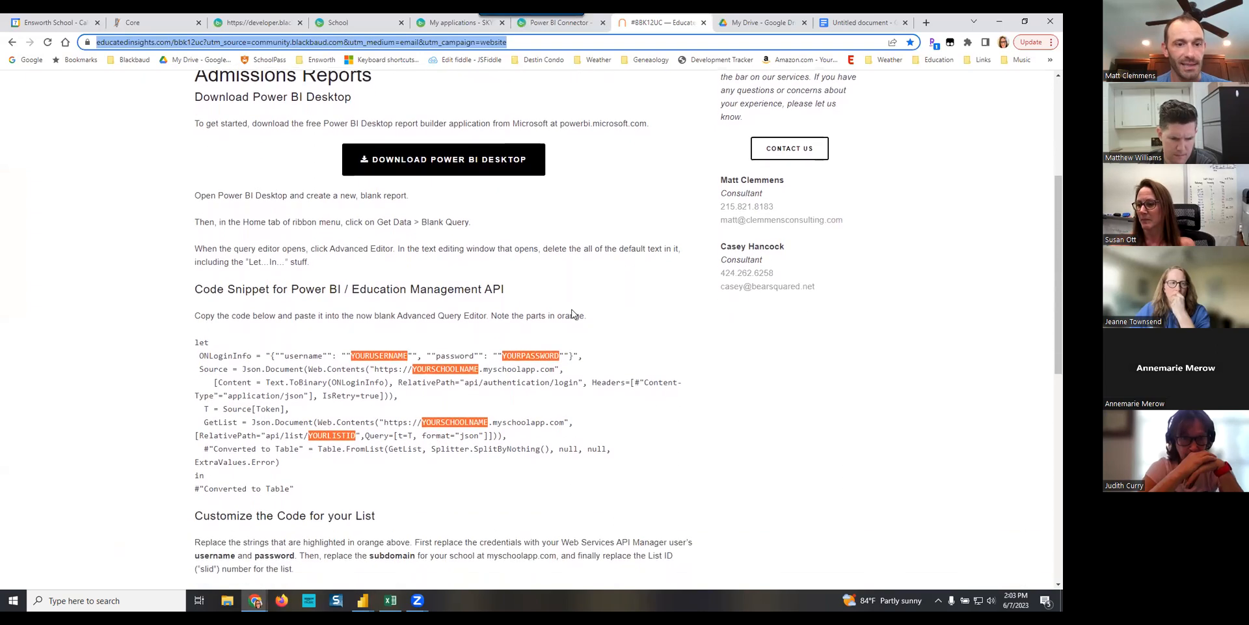
pyautogui.moveTo(304, 491); pyautogui.dragTo(205, 335)
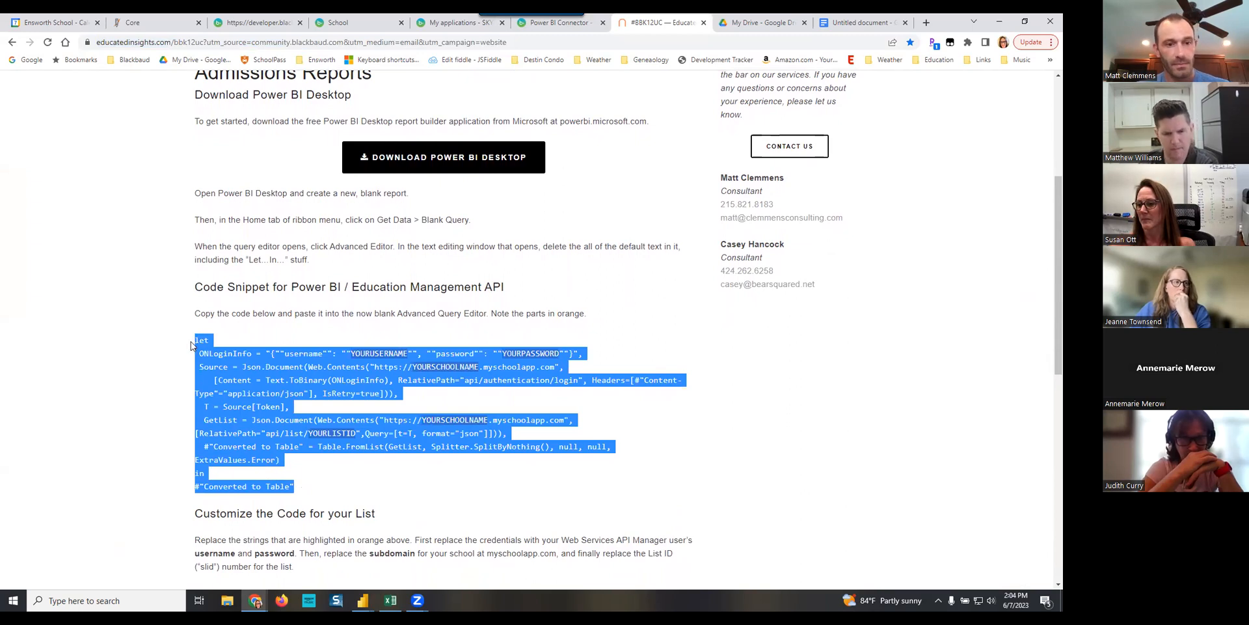
pyautogui.rightClick(229, 365)
pyautogui.click(257, 371)
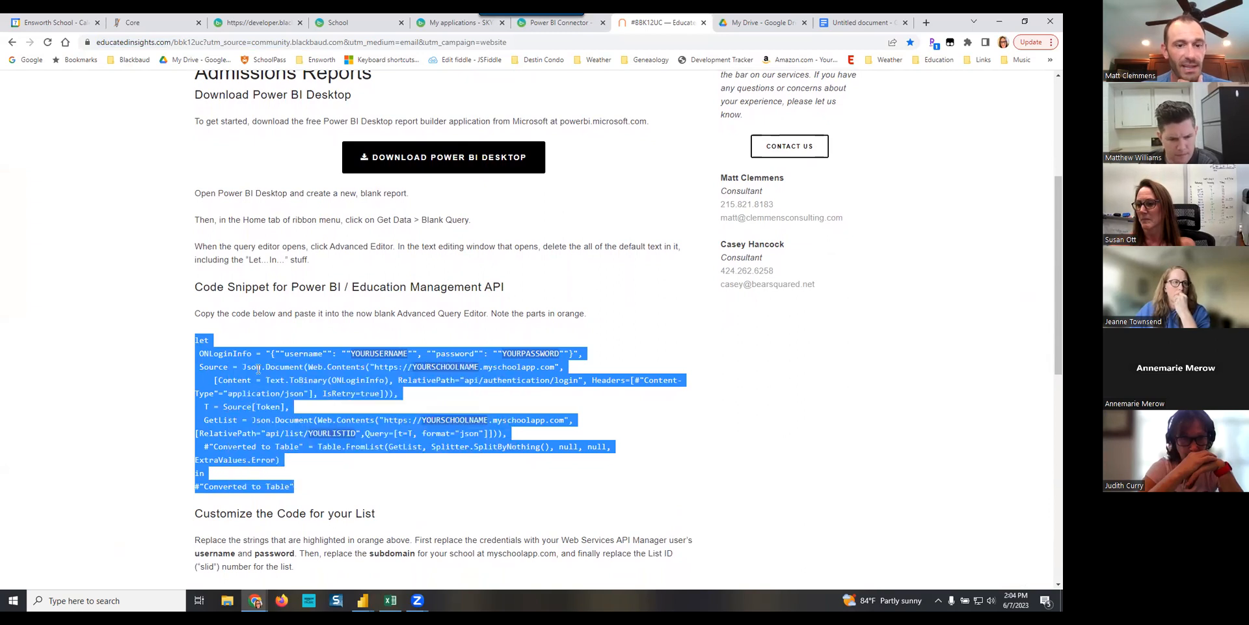
# - Return to the Power BI Advanced Editor and paste the copied code snippet into the empty query
pyautogui.click(362, 600)
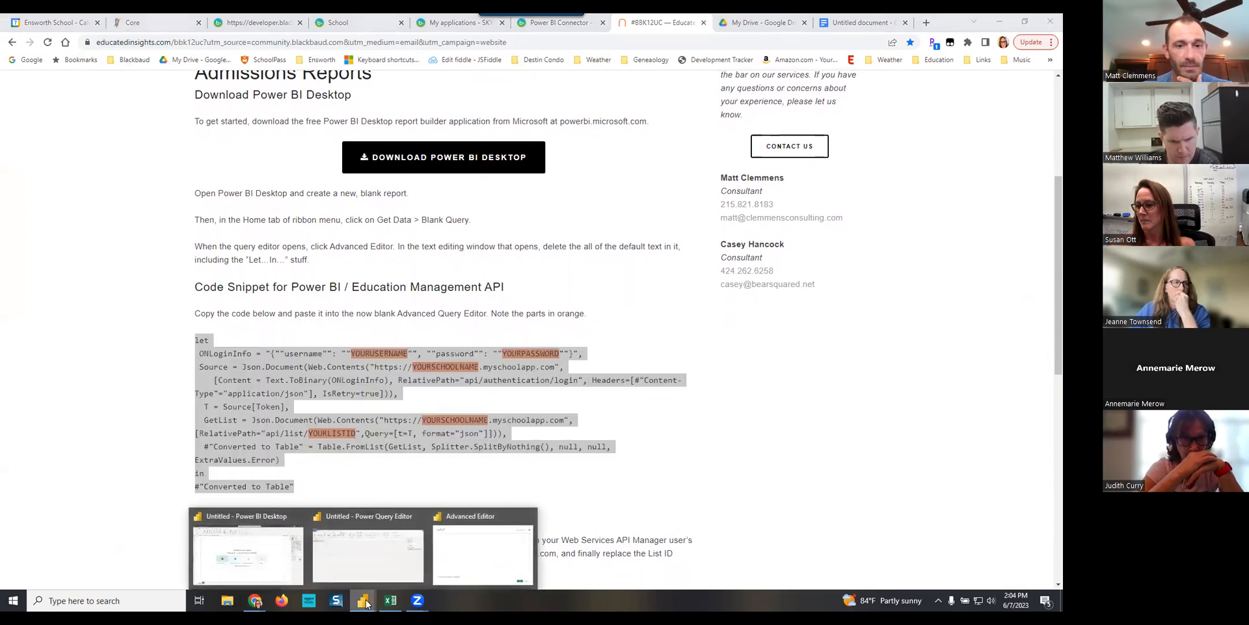
pyautogui.click(479, 549)
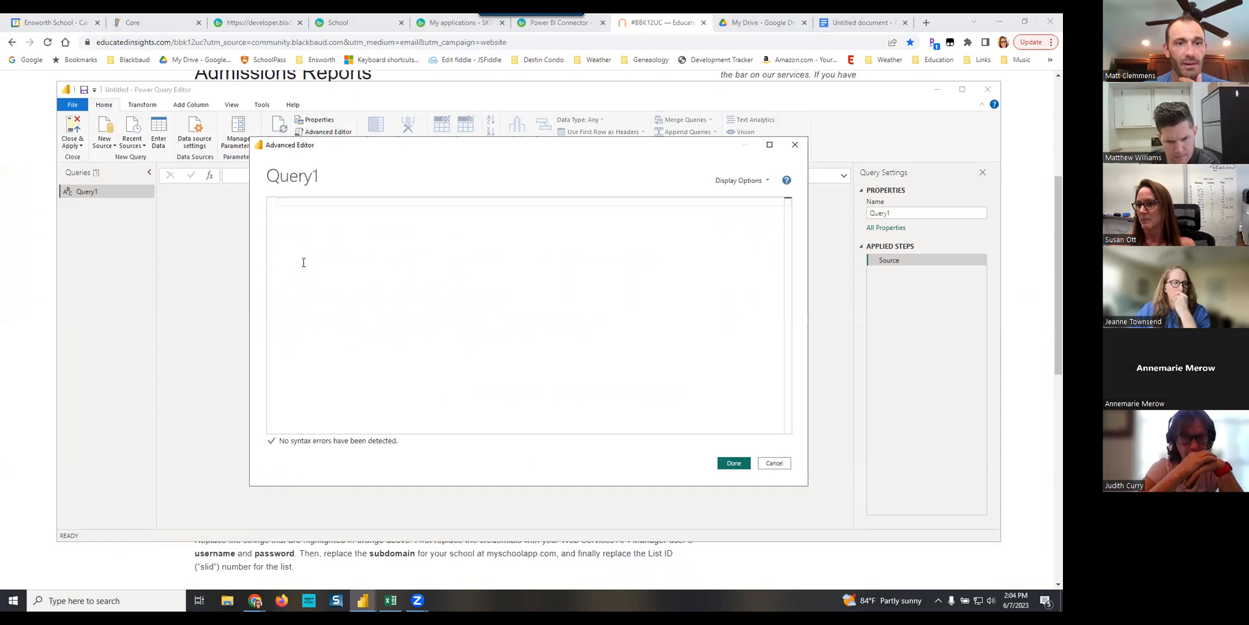
pyautogui.rightClick(298, 239)
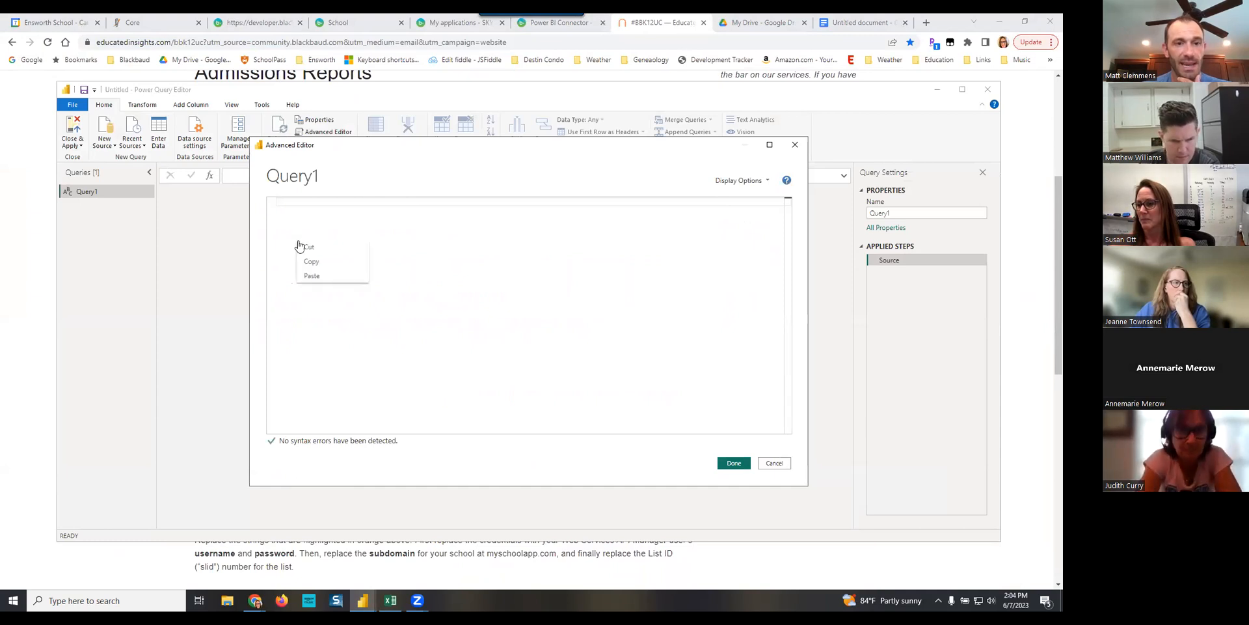
pyautogui.click(315, 274)
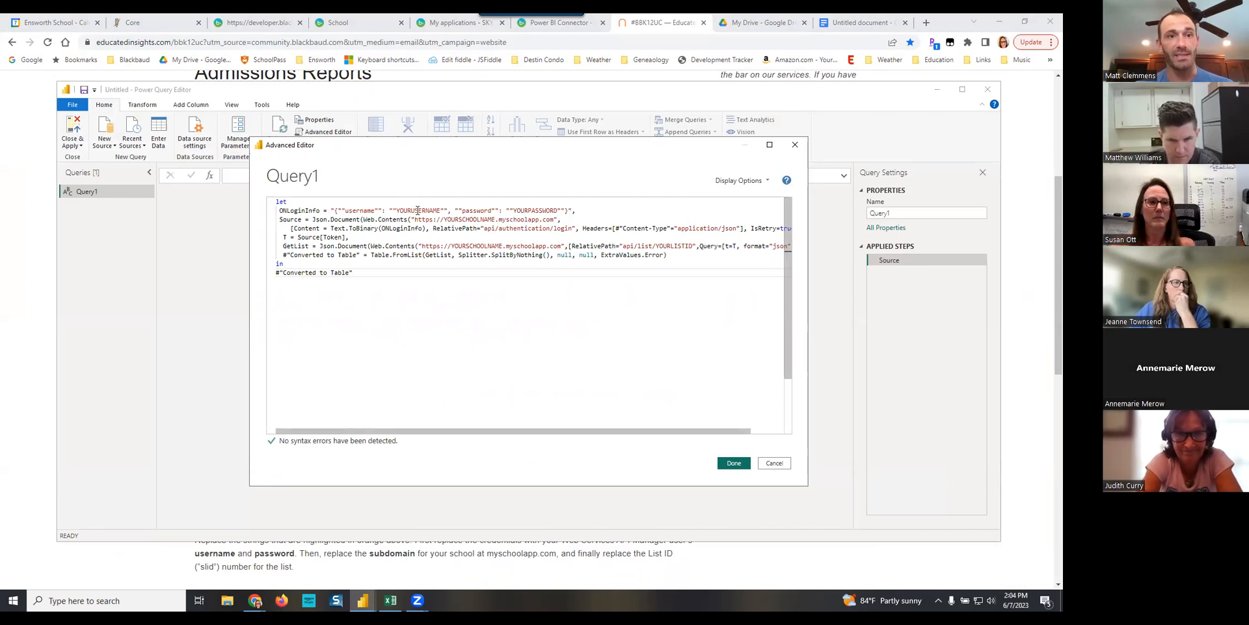
# - Copy the API key from the untitled Google document and paste it over YOURUSERNAME in the Advanced Editor code
pyautogui.click(851, 24)
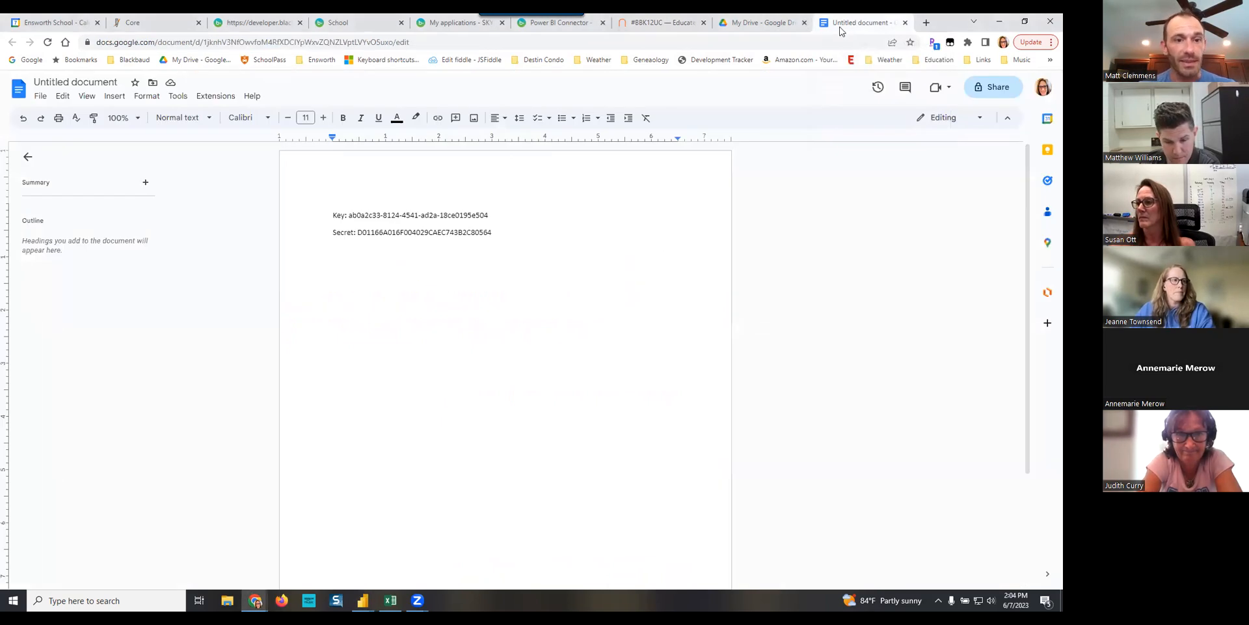
pyautogui.moveTo(492, 212); pyautogui.dragTo(349, 216)
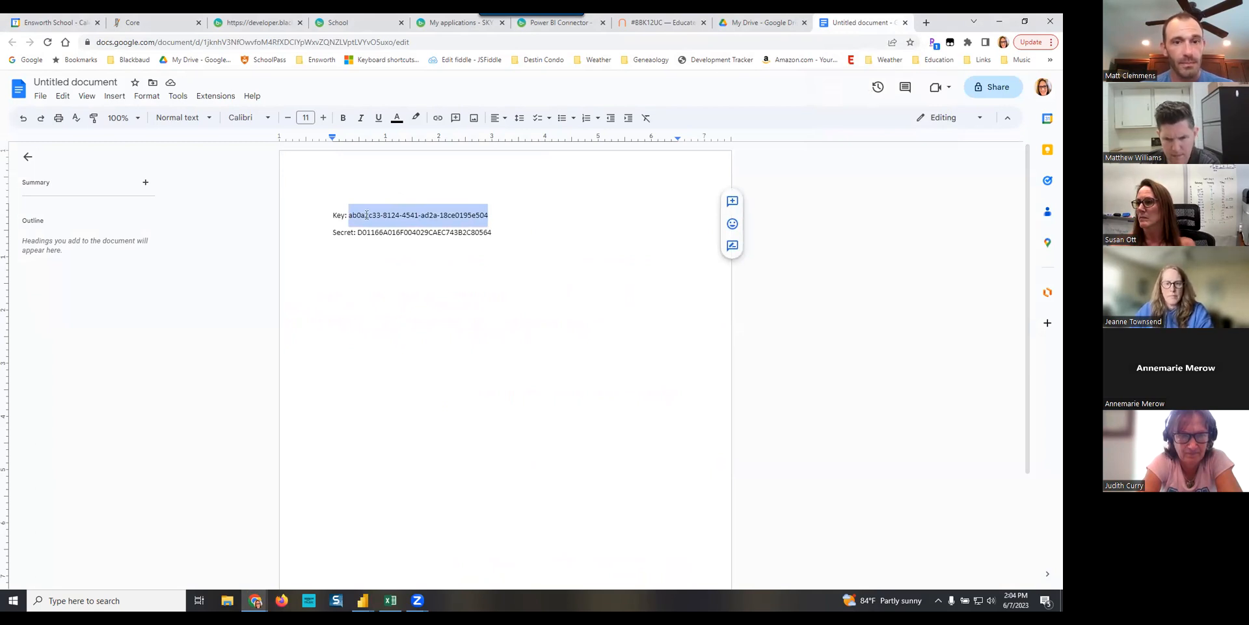
pyautogui.rightClick(366, 215)
pyautogui.click(395, 244)
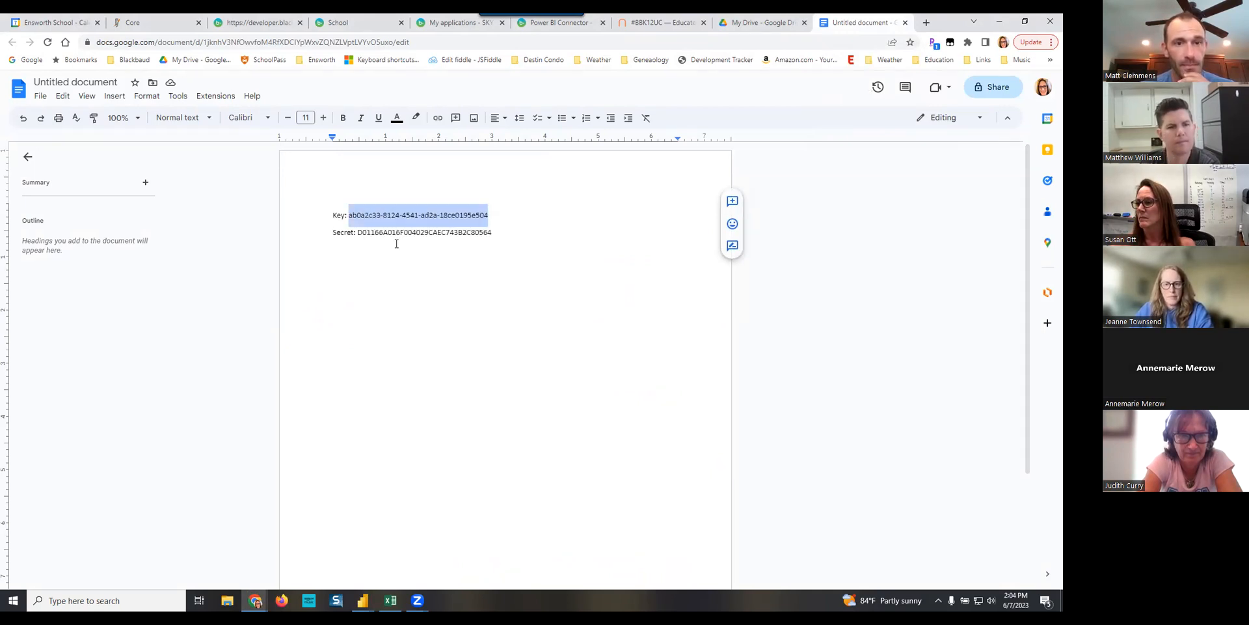
pyautogui.click(363, 601)
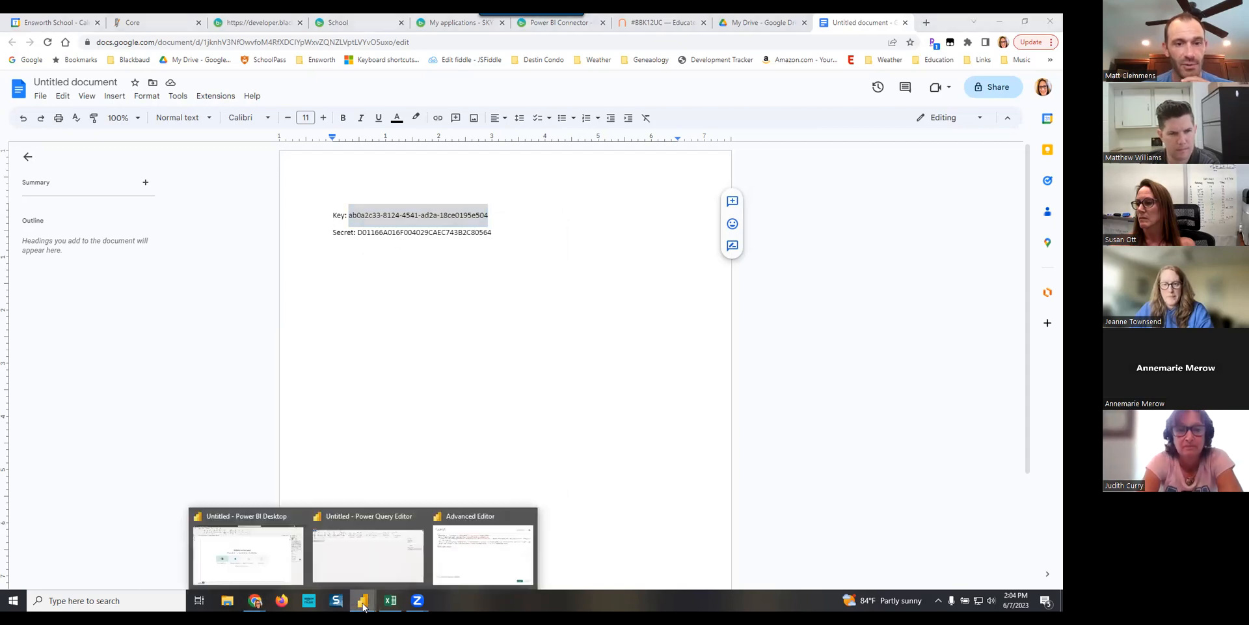
pyautogui.click(459, 547)
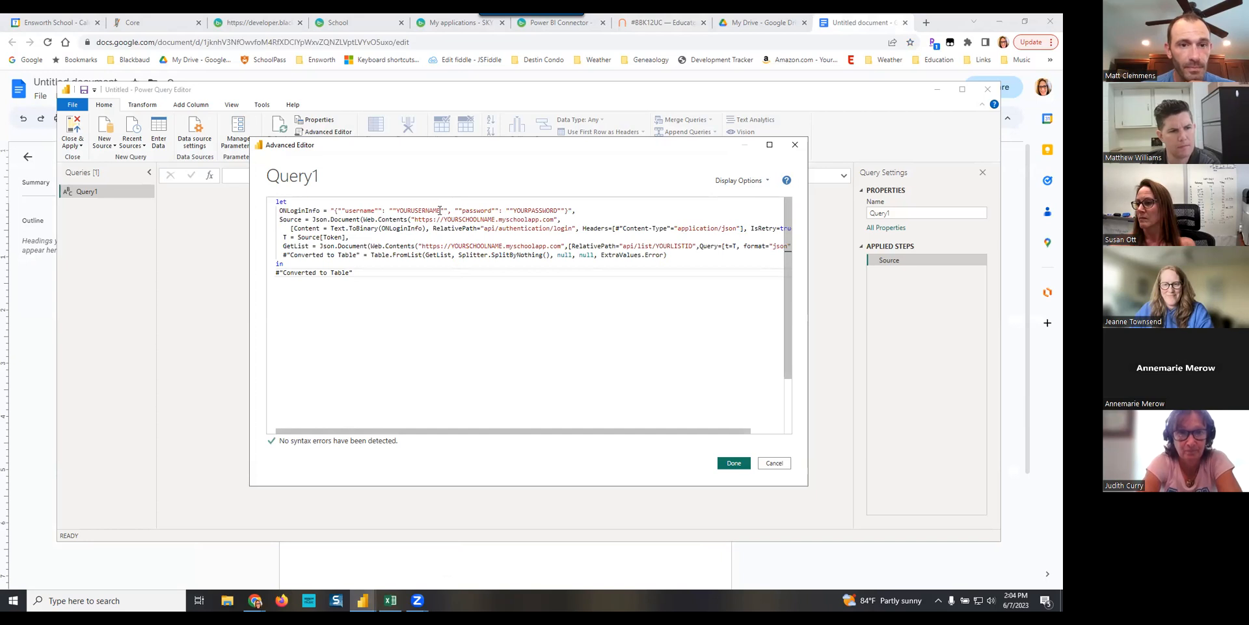
pyautogui.moveTo(441, 210); pyautogui.dragTo(400, 208)
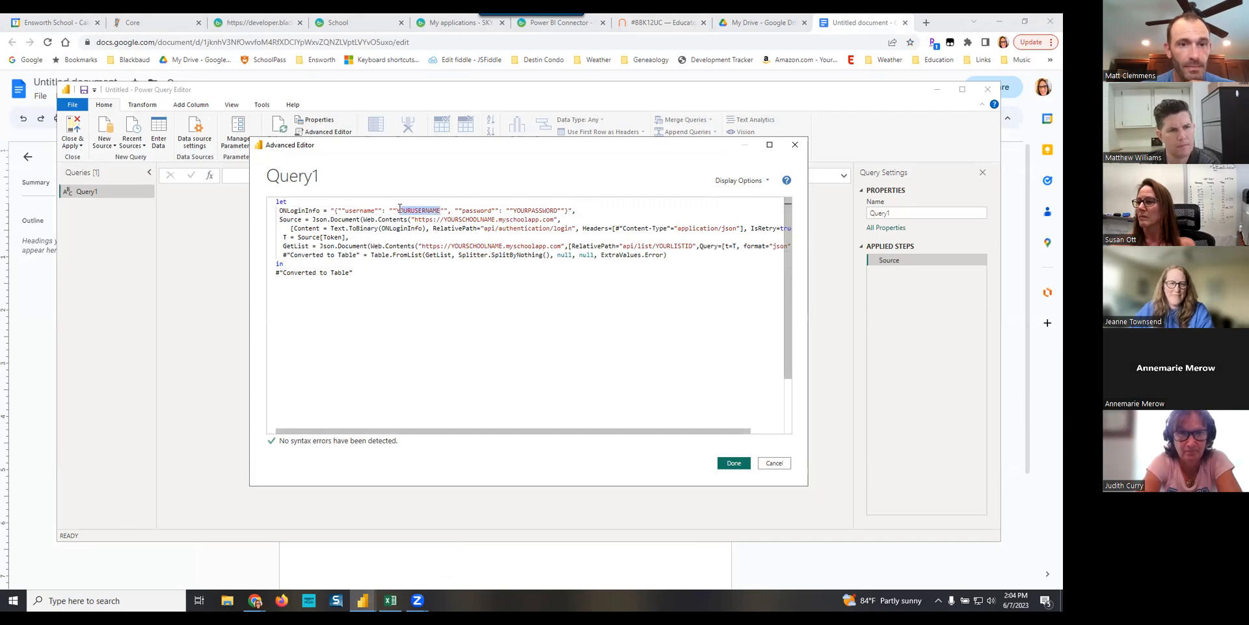
pyautogui.press('BackSpace')
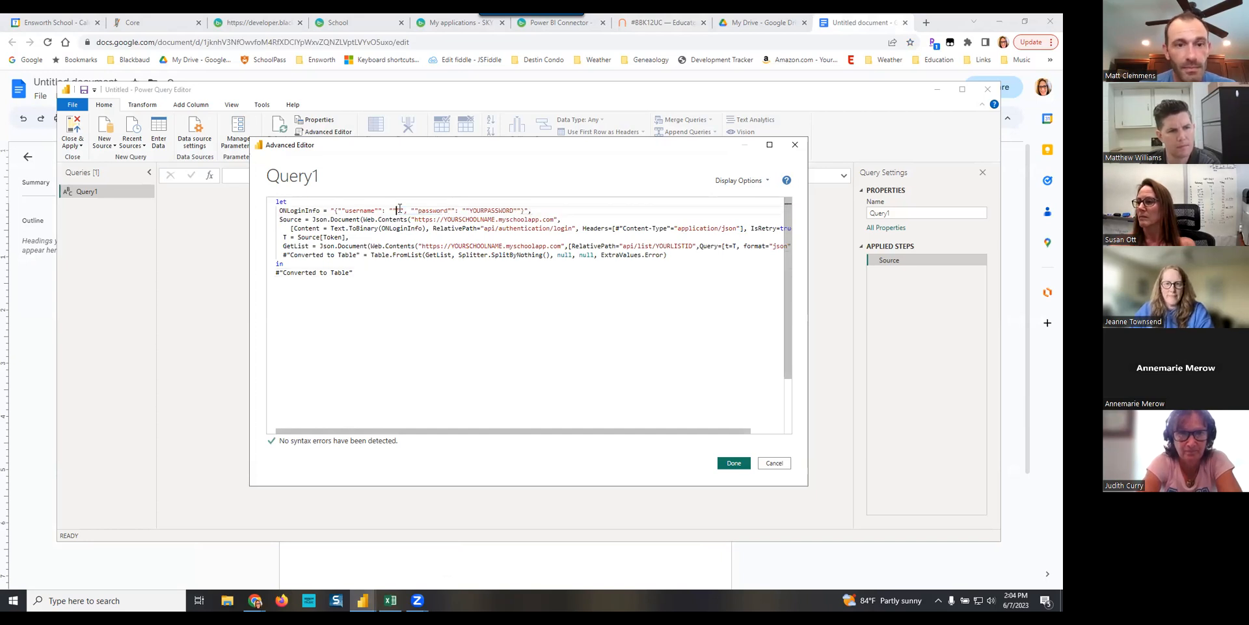
pyautogui.hotkey('ctrl', 'v')
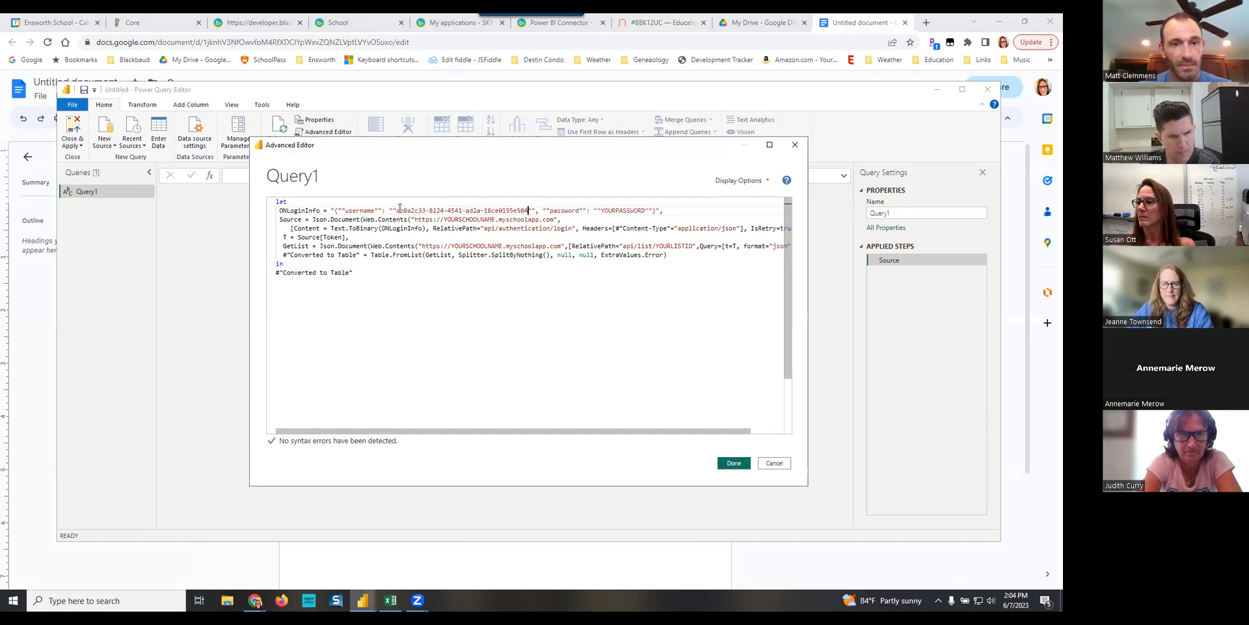
# - Remove YOURPASSWORD from the query code and paste the API secret copied from the Google document in its place
pyautogui.moveTo(646, 211); pyautogui.dragTo(602, 212)
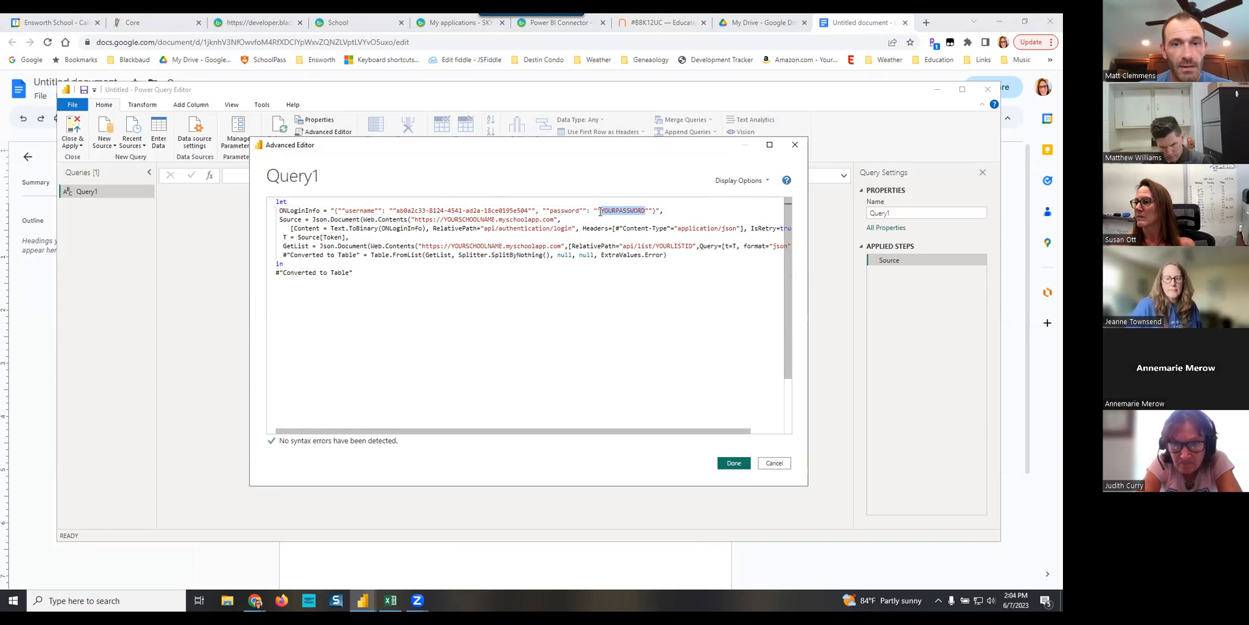
pyautogui.press('BackSpace')
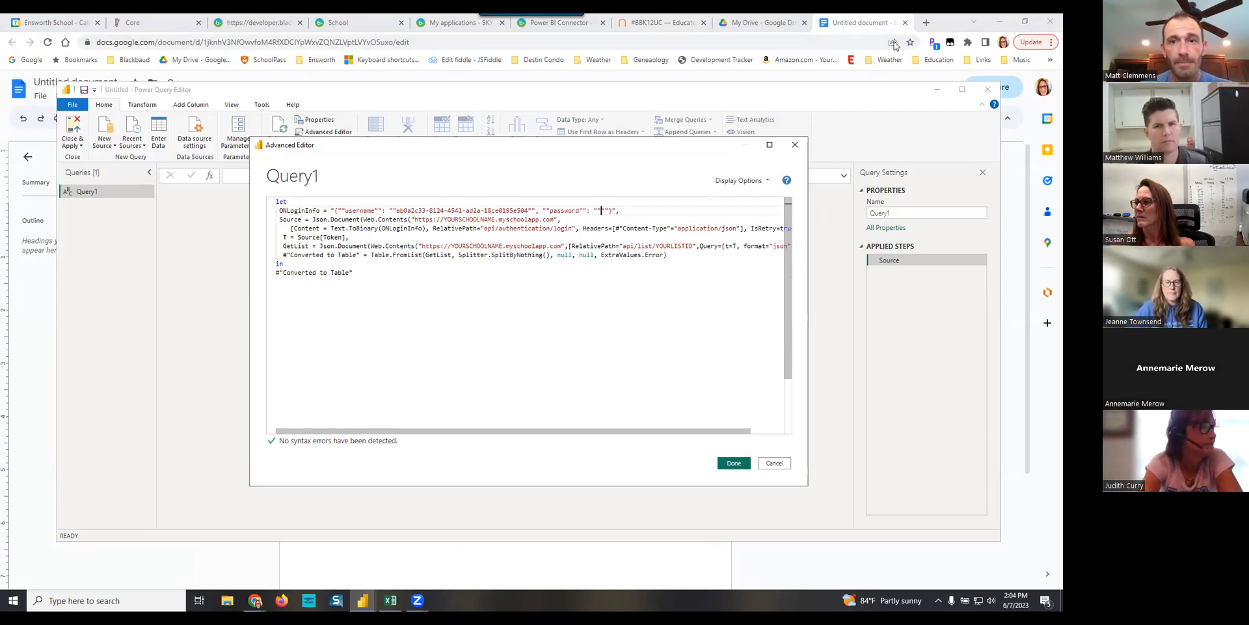
pyautogui.click(866, 22)
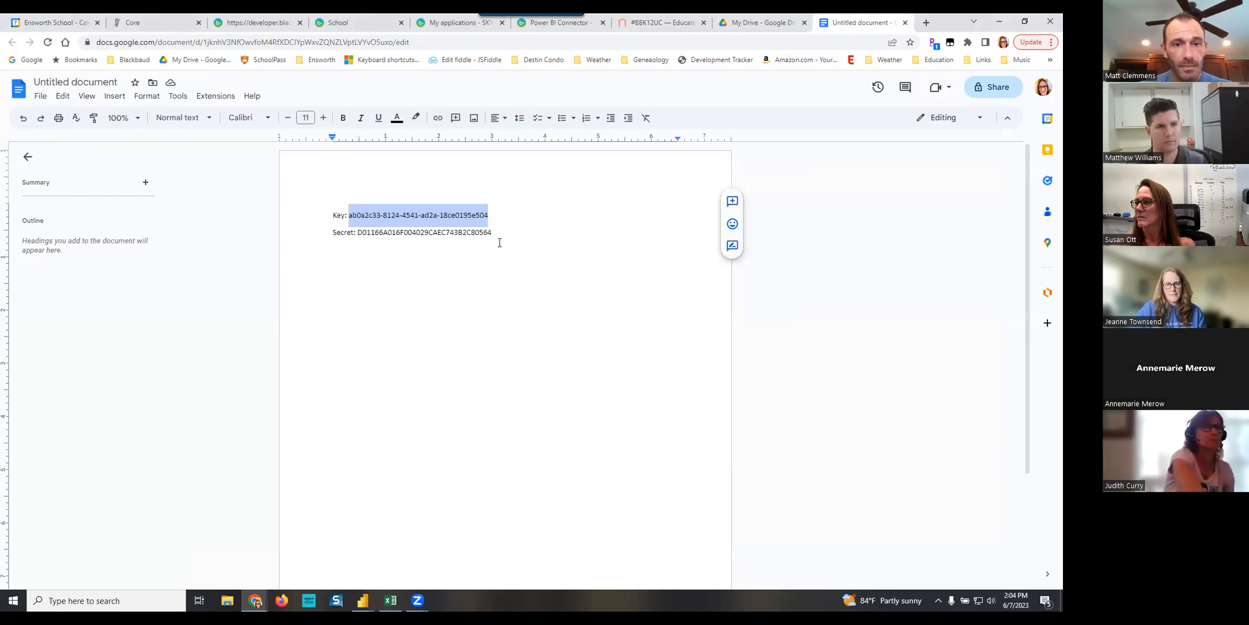
pyautogui.moveTo(488, 232); pyautogui.dragTo(358, 232)
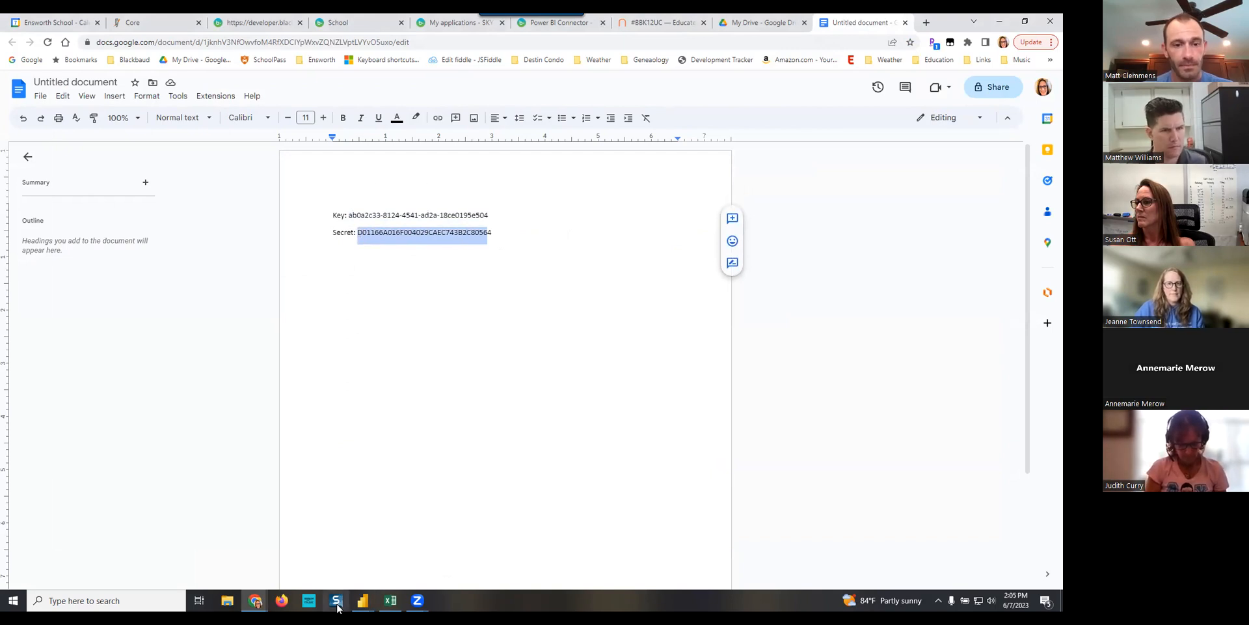
pyautogui.click(363, 600)
pyautogui.click(486, 548)
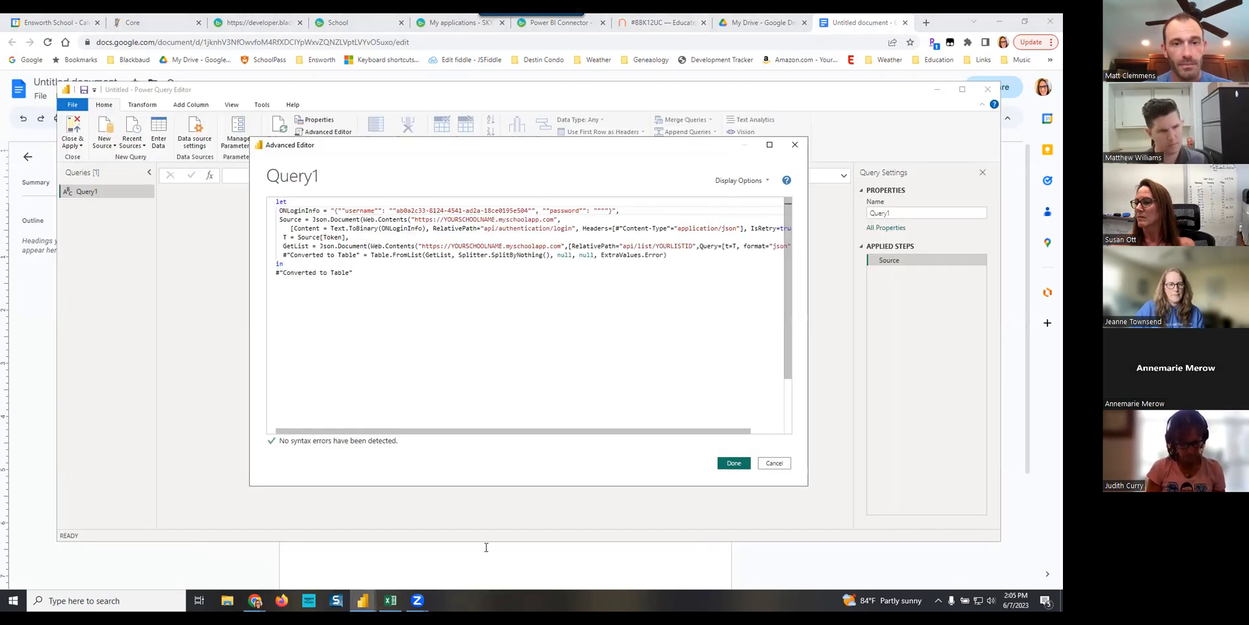
pyautogui.click(599, 210)
pyautogui.hotkey('ctrl', 'v')
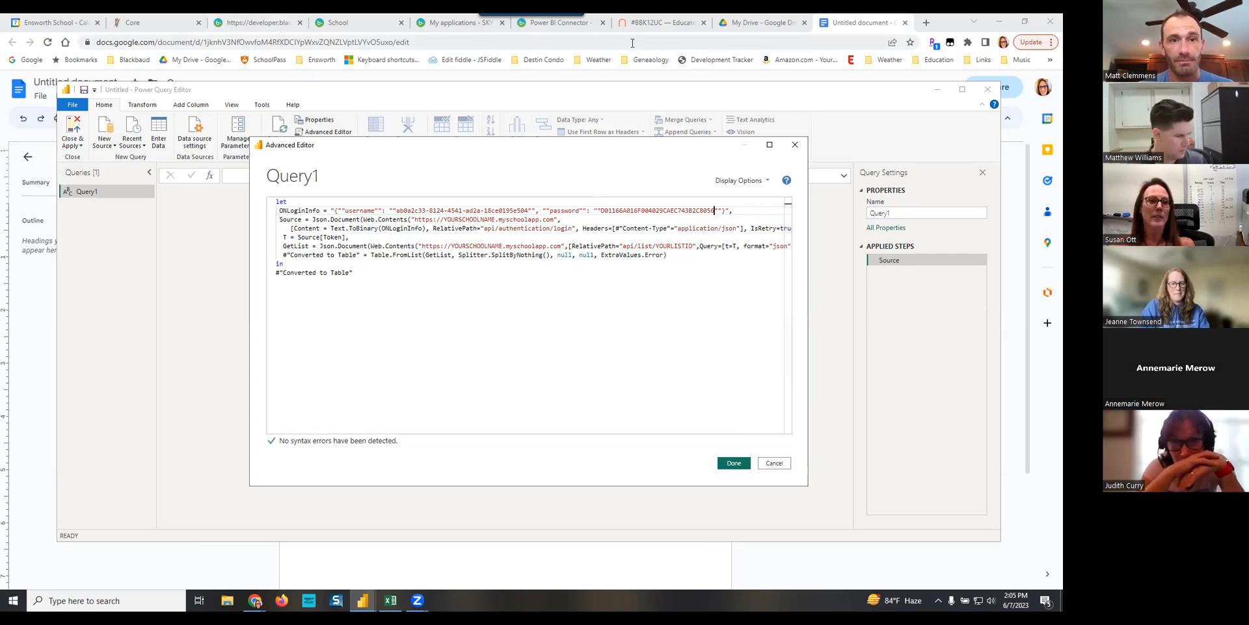
# - Check the API secret in the Google document and add its missing last character to the password value in the query code
pyautogui.moveTo(496, 219); pyautogui.dragTo(472, 219)
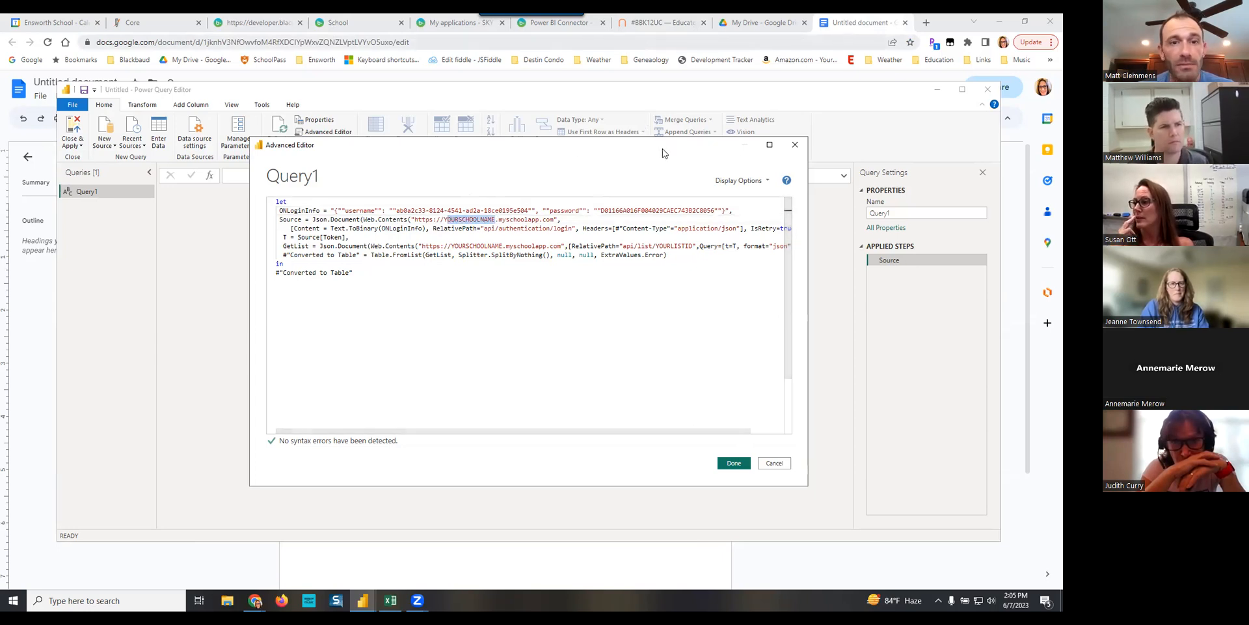
pyautogui.click(856, 28)
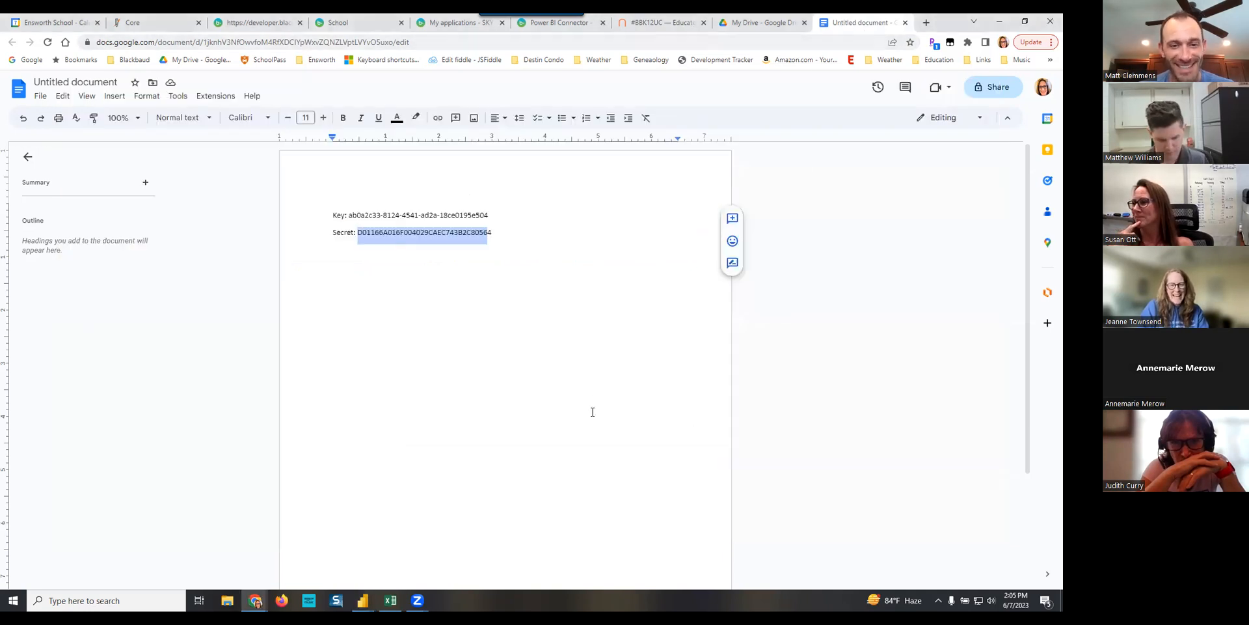
pyautogui.click(362, 600)
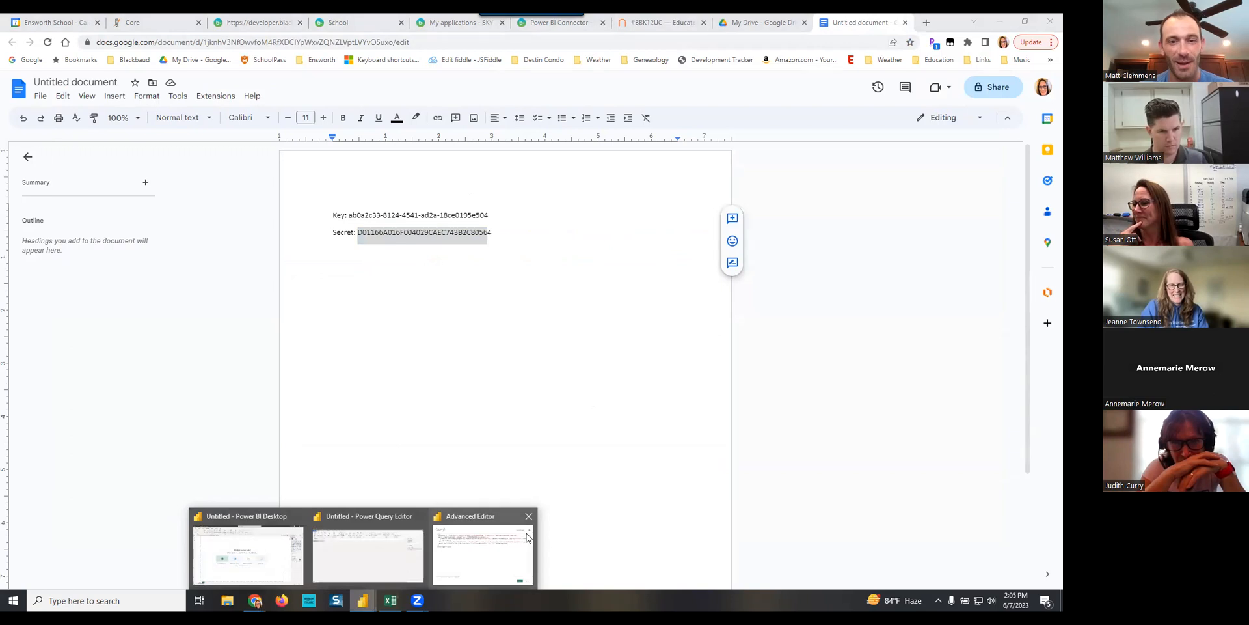
pyautogui.click(487, 541)
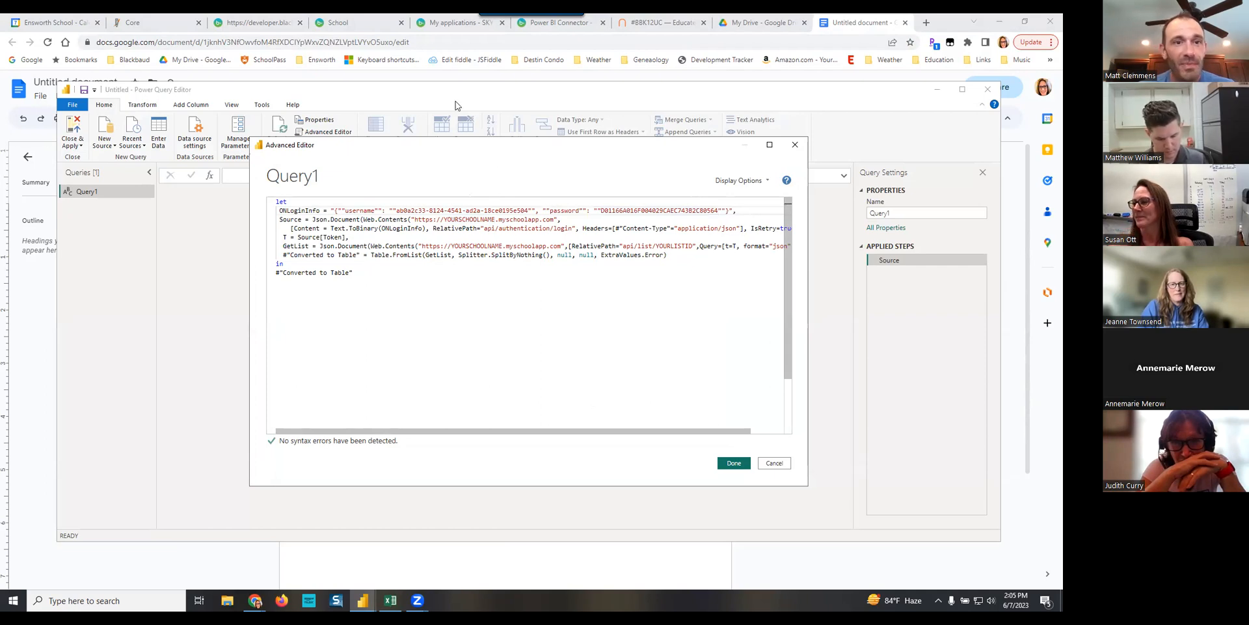
# - Look up the school's web address on the Core page and replace YOURSCHOOLNAME with ensworth in both addresses of the Advanced Editor code
pyautogui.click(349, 26)
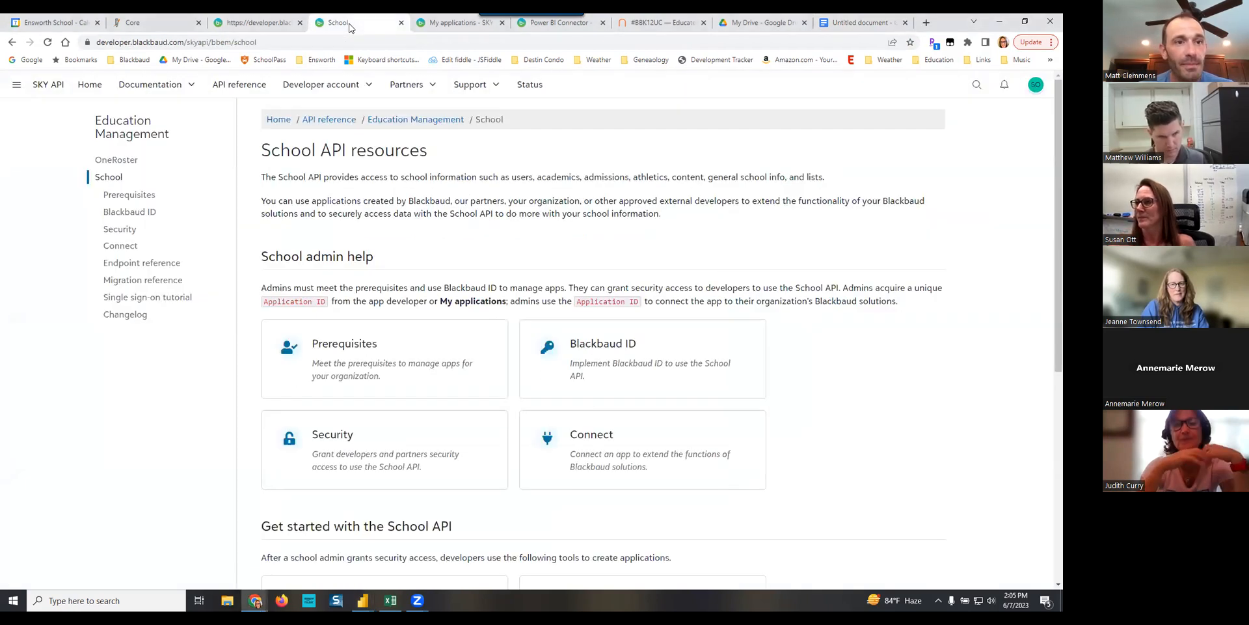
pyautogui.click(449, 28)
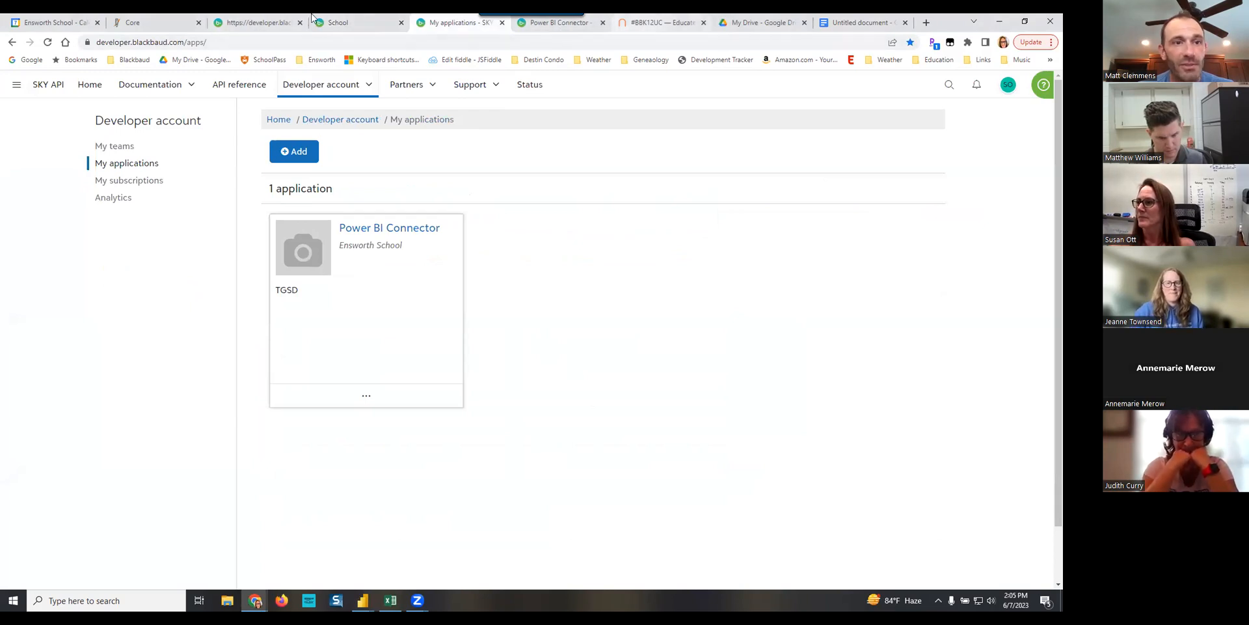
pyautogui.click(151, 30)
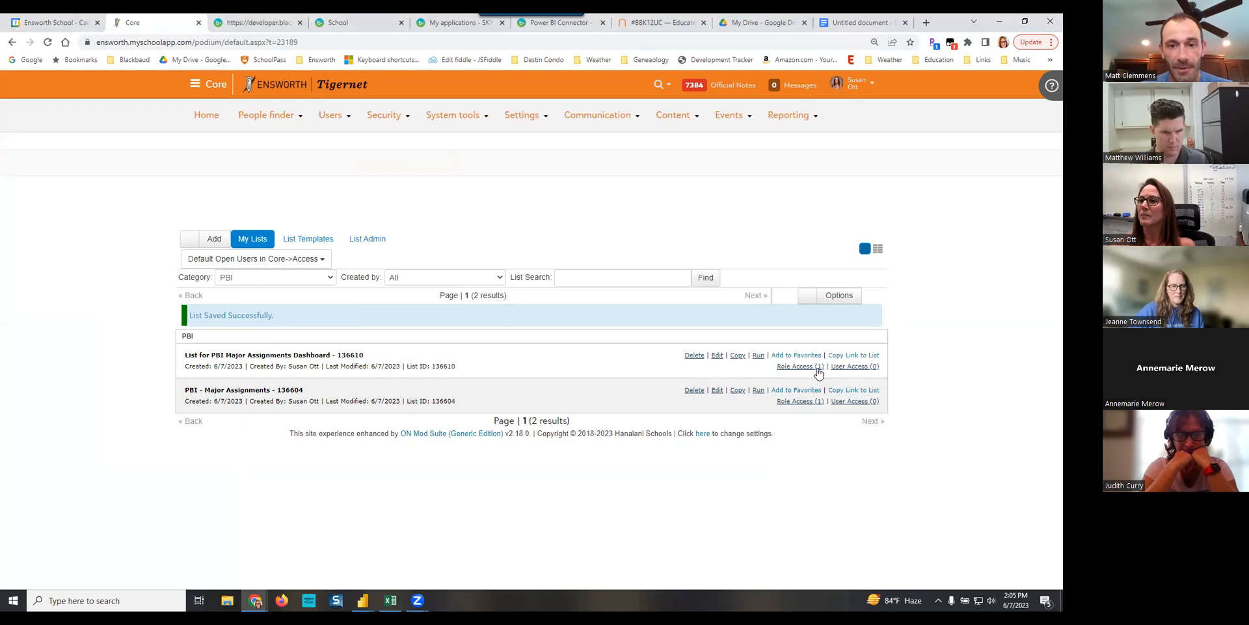
pyautogui.click(365, 602)
pyautogui.click(483, 553)
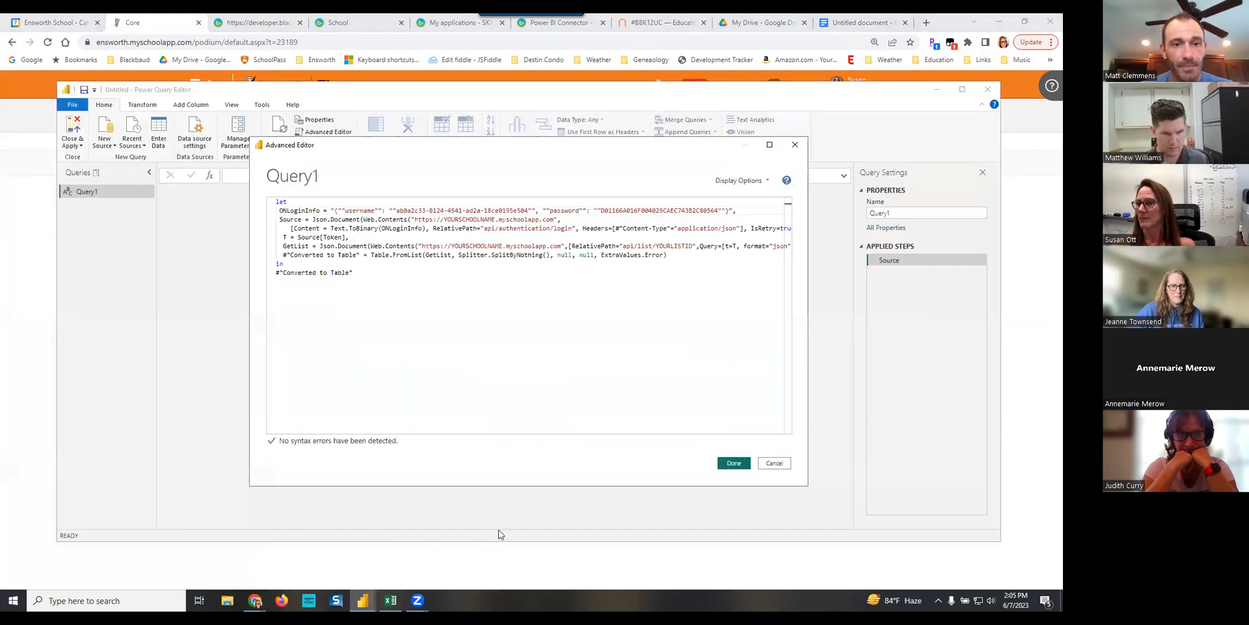
pyautogui.doubleClick(472, 219)
pyautogui.write('enswo')
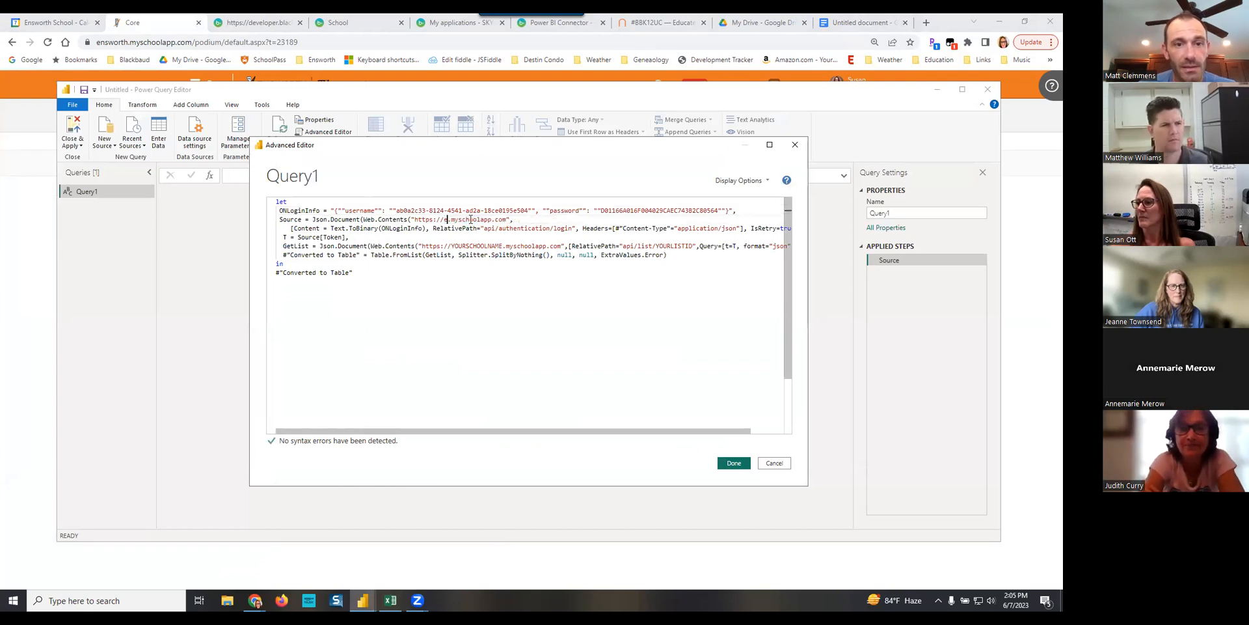
pyautogui.write('rth')
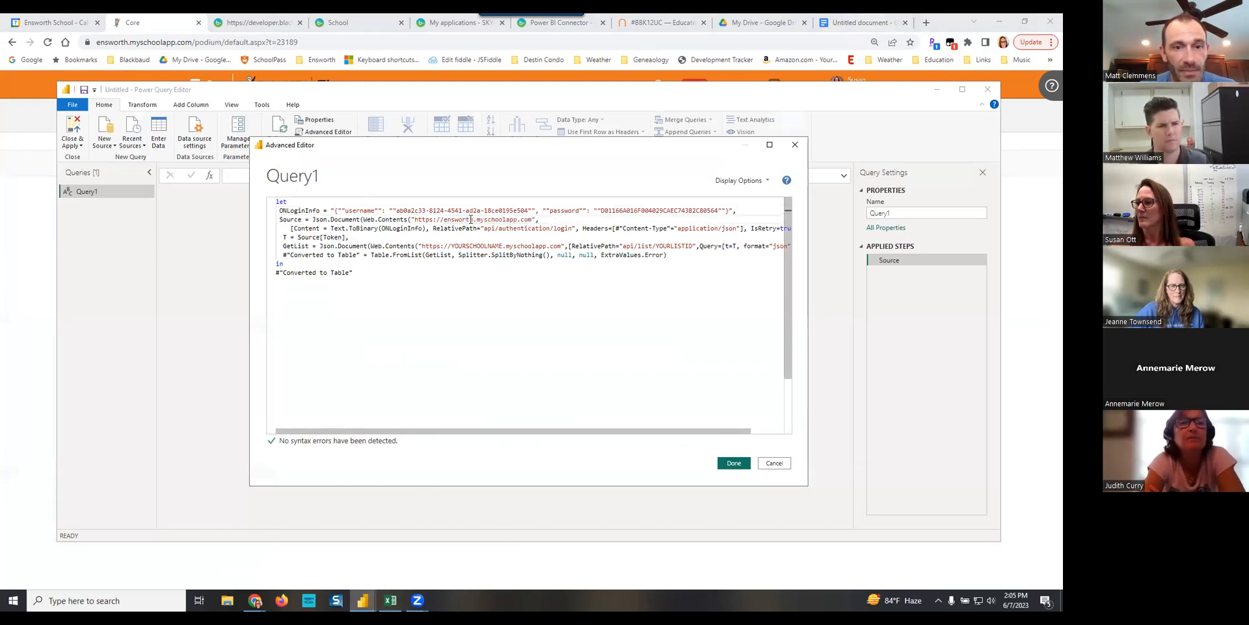
pyautogui.doubleClick(476, 246)
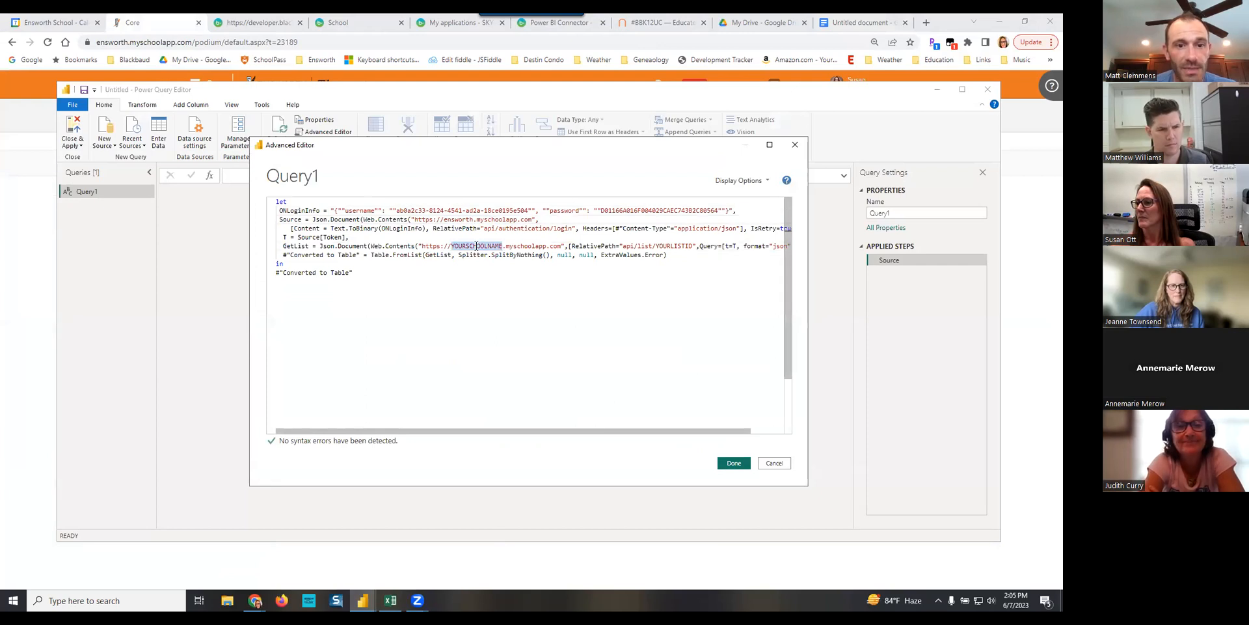
pyautogui.write('ensworth.mysch')
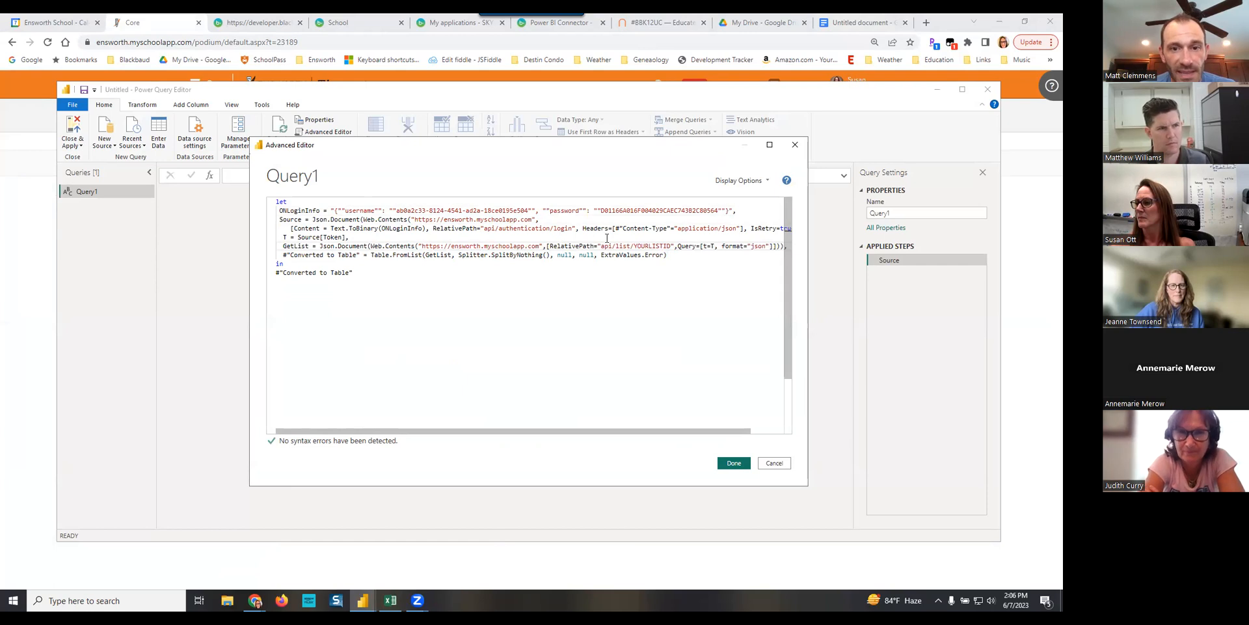
# - Look up the PBI - Major Assignments list ID in Core, replace YOURLISTID with 136604 in the query code, and apply the code
pyautogui.doubleClick(649, 246)
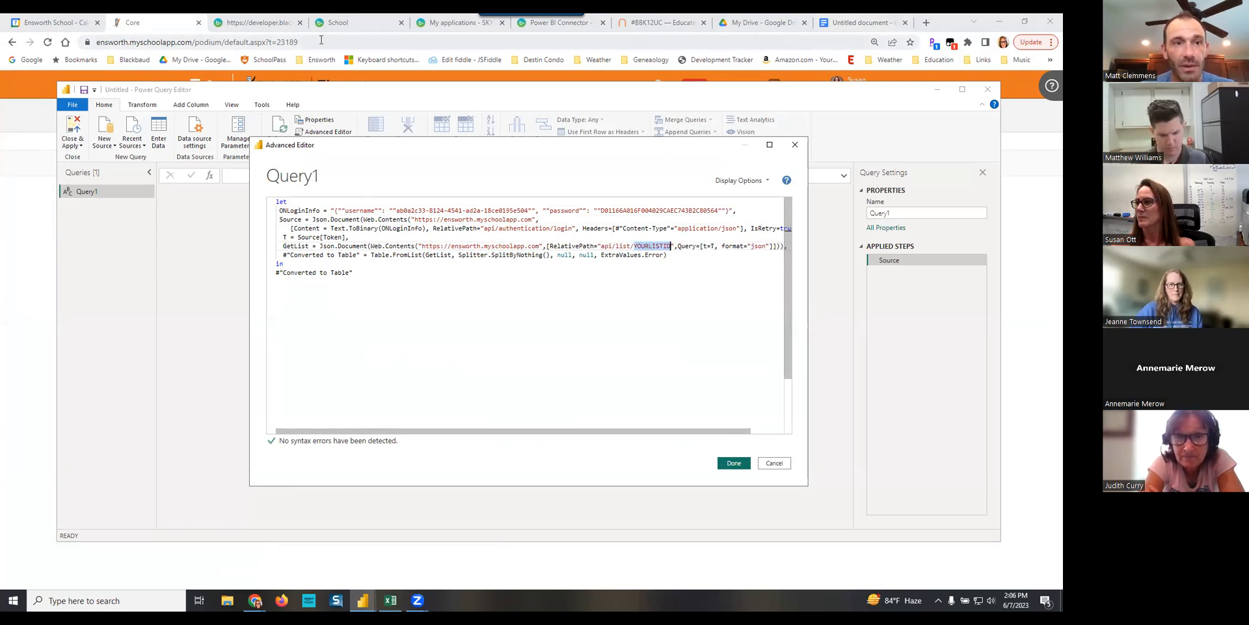
pyautogui.click(148, 28)
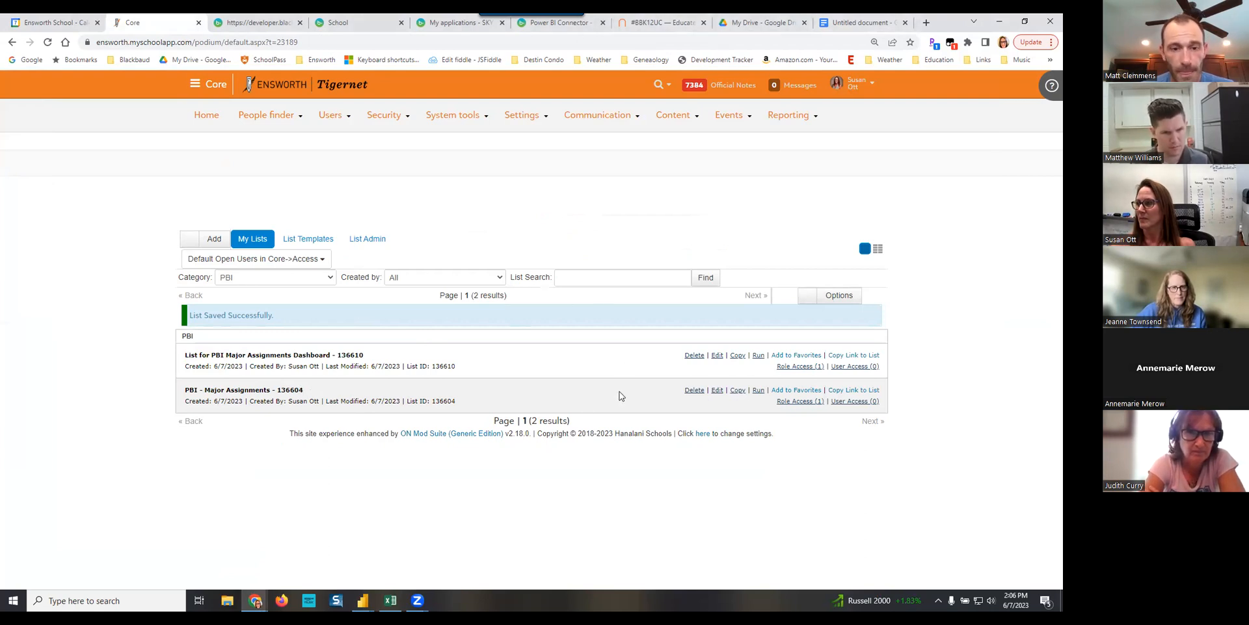
pyautogui.click(362, 602)
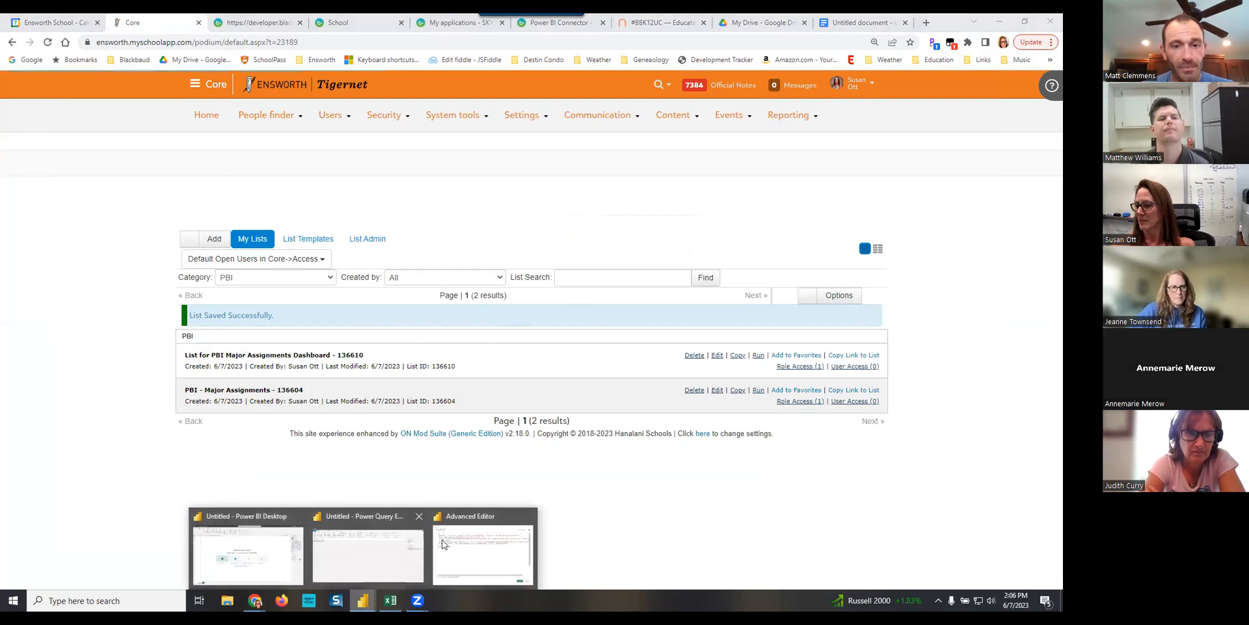
pyautogui.click(478, 537)
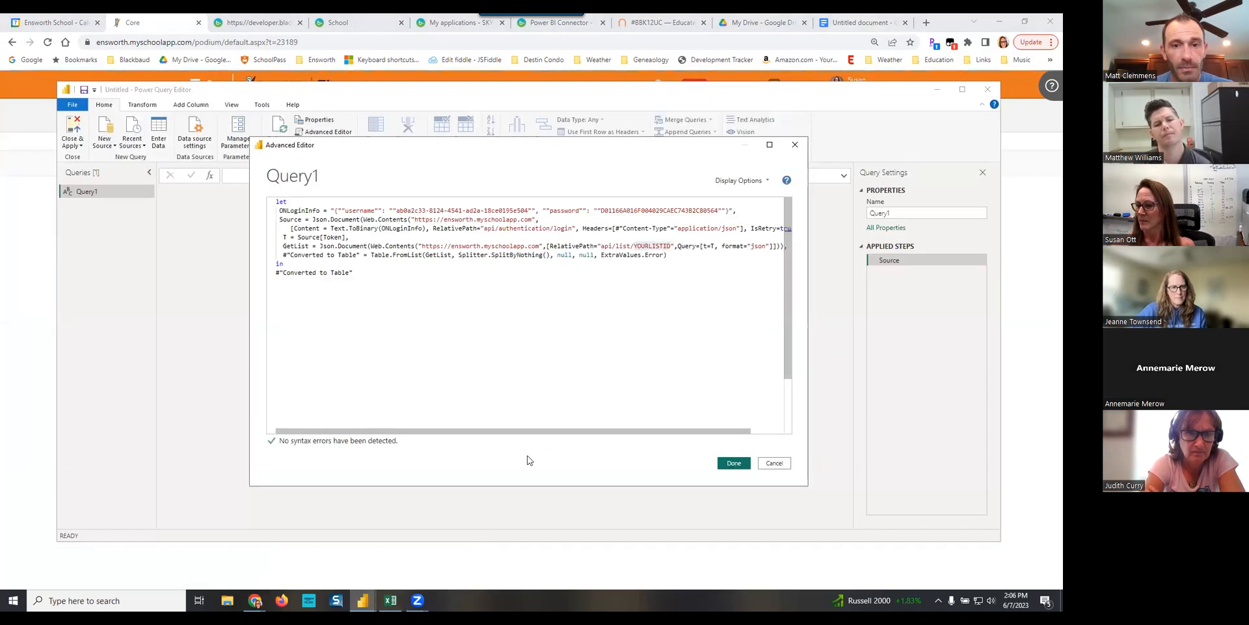
pyautogui.doubleClick(656, 247)
pyautogui.write('136604')
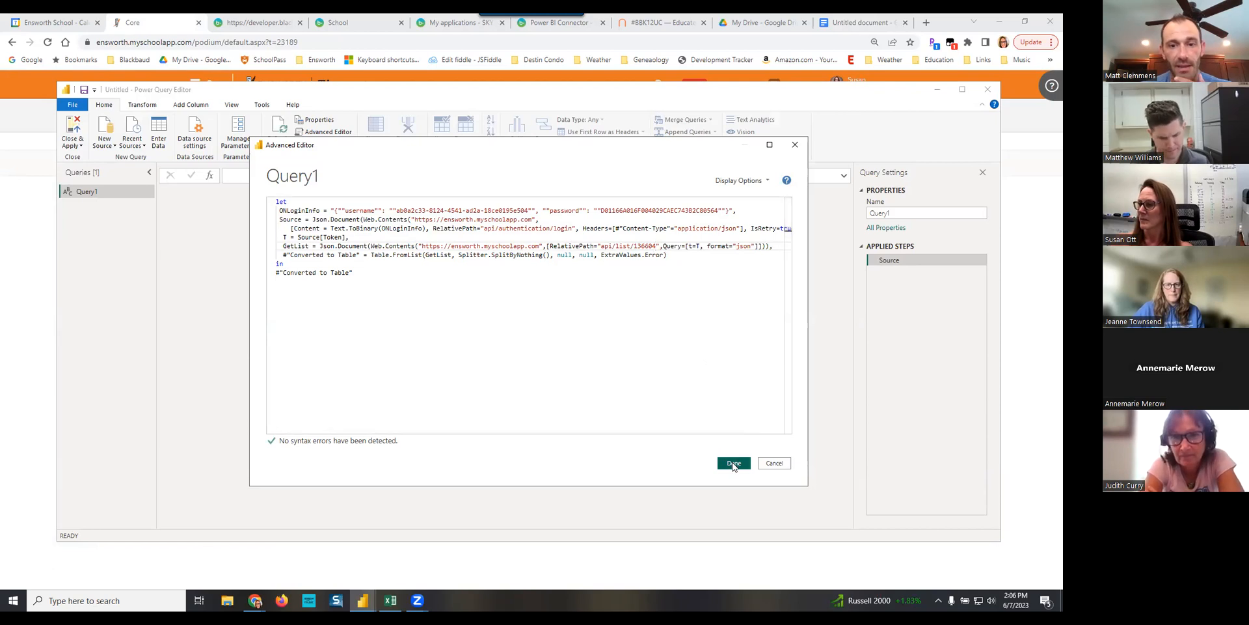
pyautogui.click(734, 463)
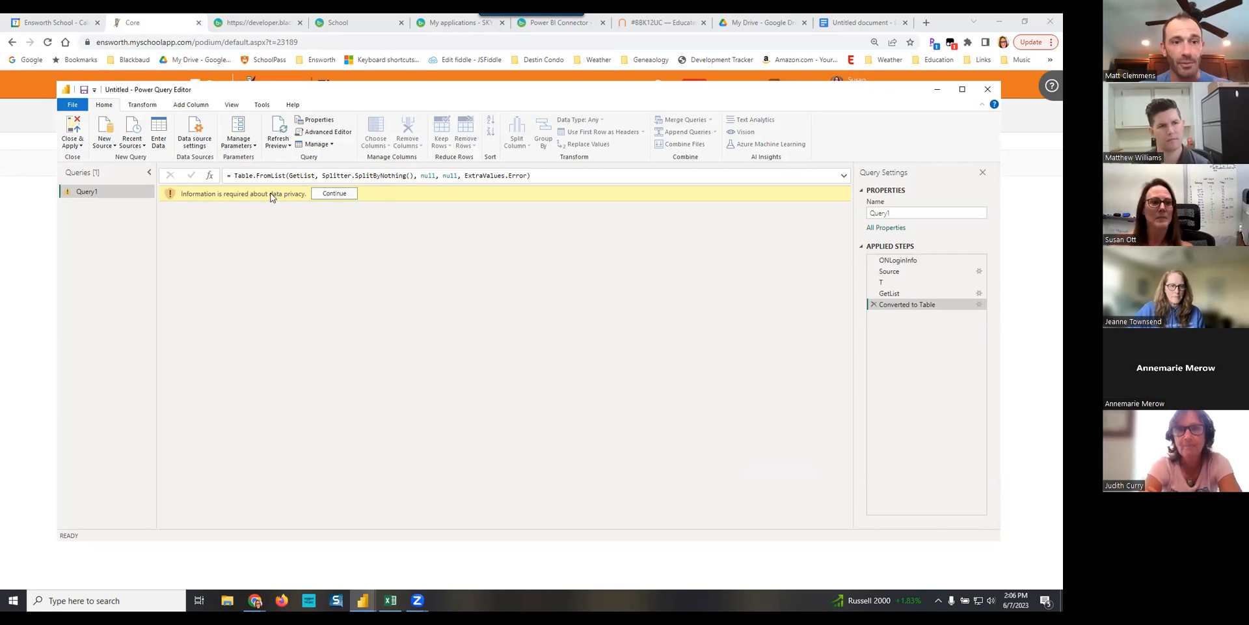
# - Respond to the data privacy request by ignoring Privacy Levels checks for this file and save the setting
pyautogui.click(337, 193)
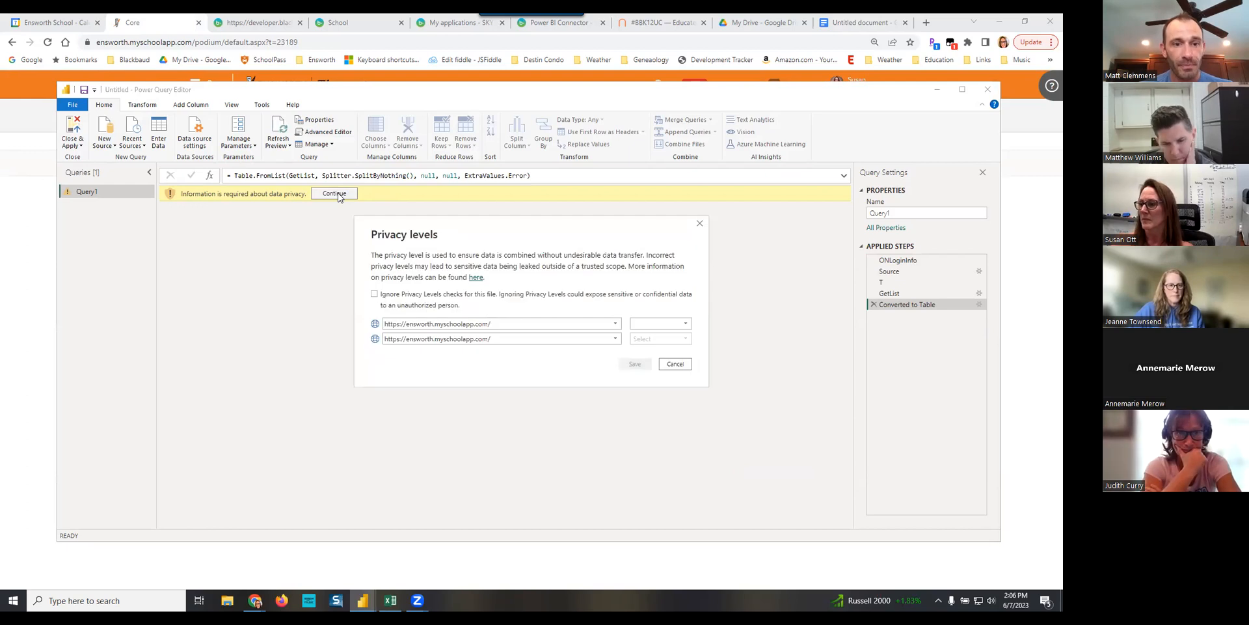
pyautogui.click(375, 295)
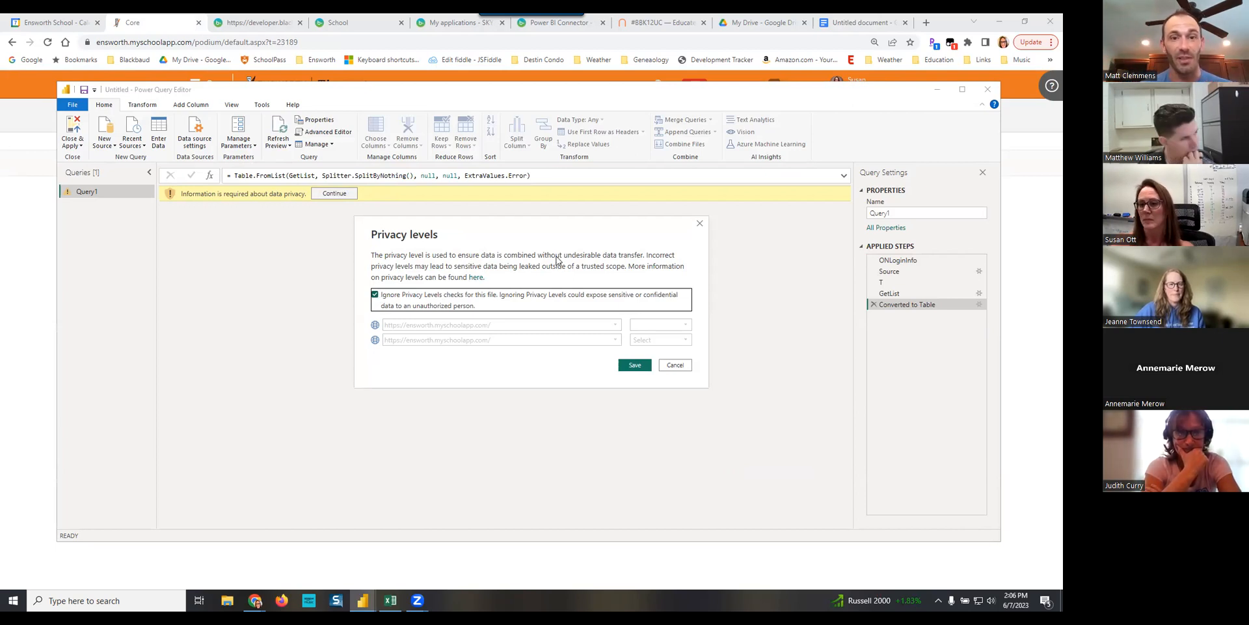
pyautogui.click(634, 364)
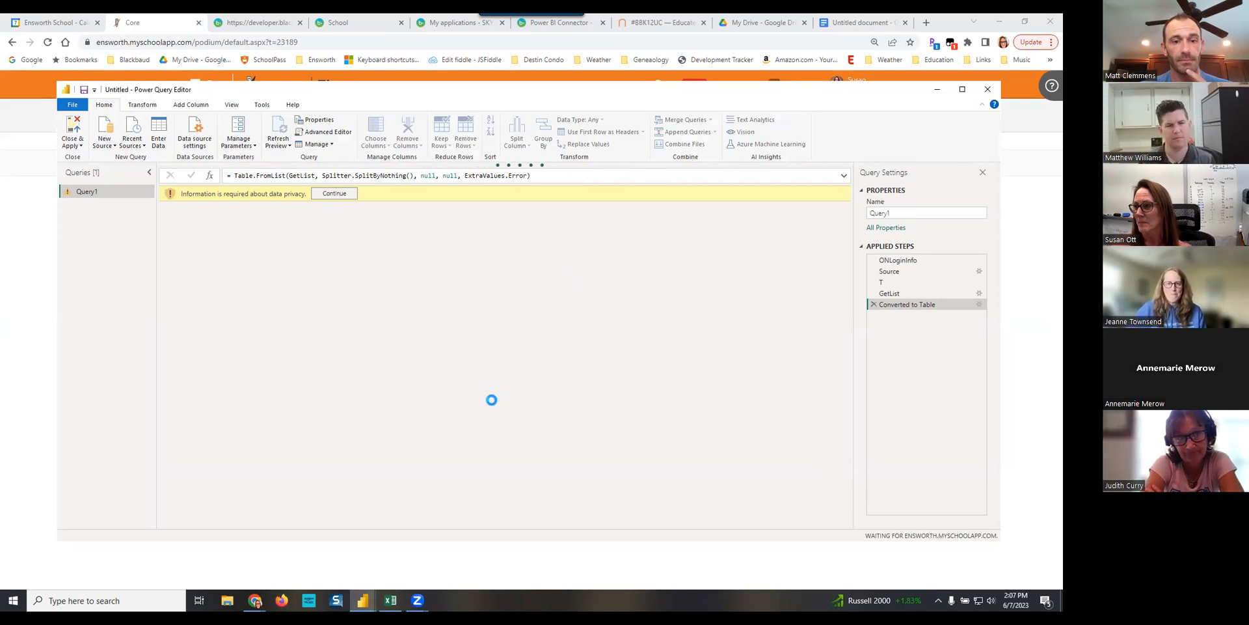
pyautogui.moveTo(417, 600)
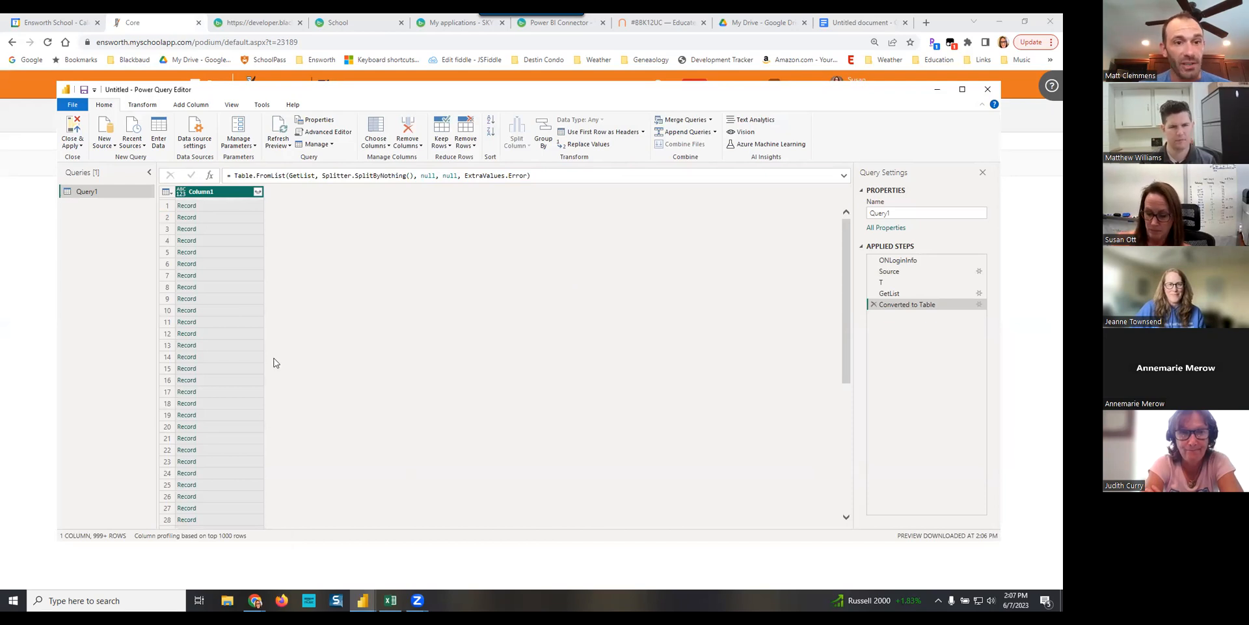
# - Expand the Column1 records into all their fields without using the original column name as prefix
pyautogui.click(258, 191)
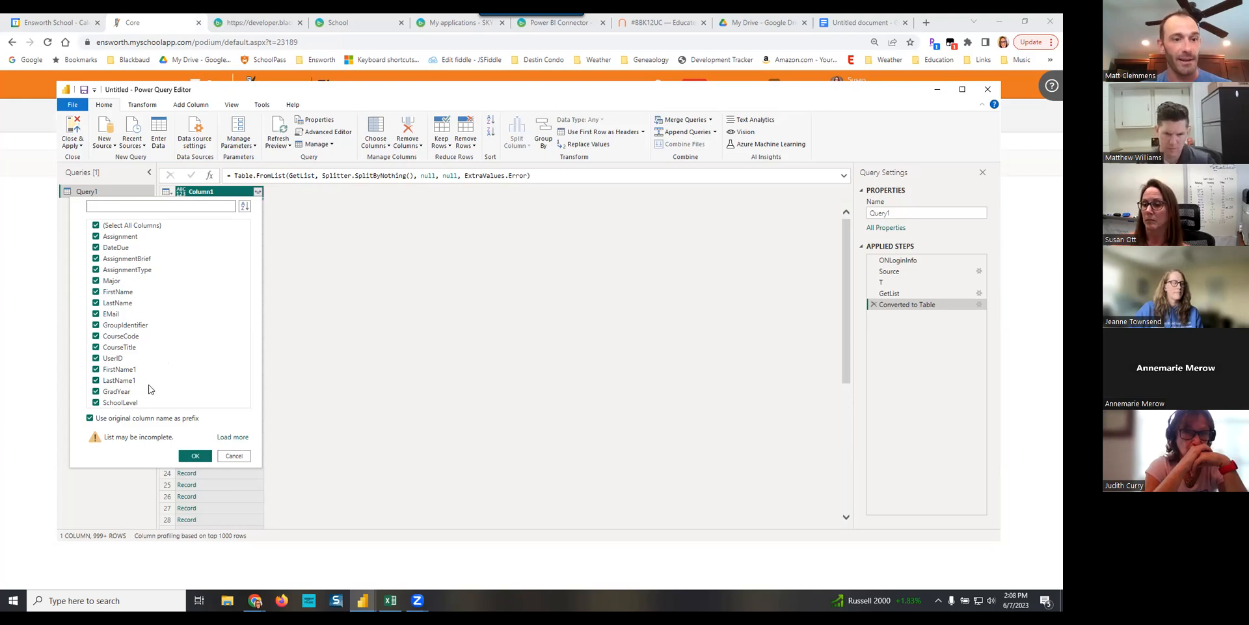
pyautogui.click(101, 418)
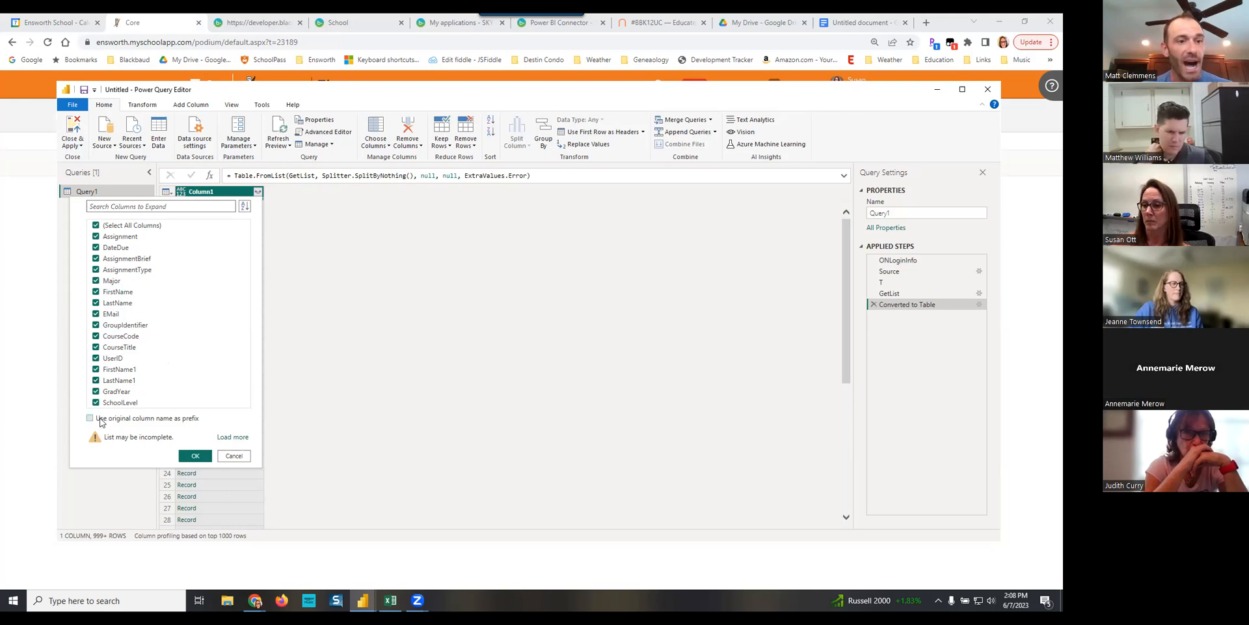
pyautogui.click(194, 456)
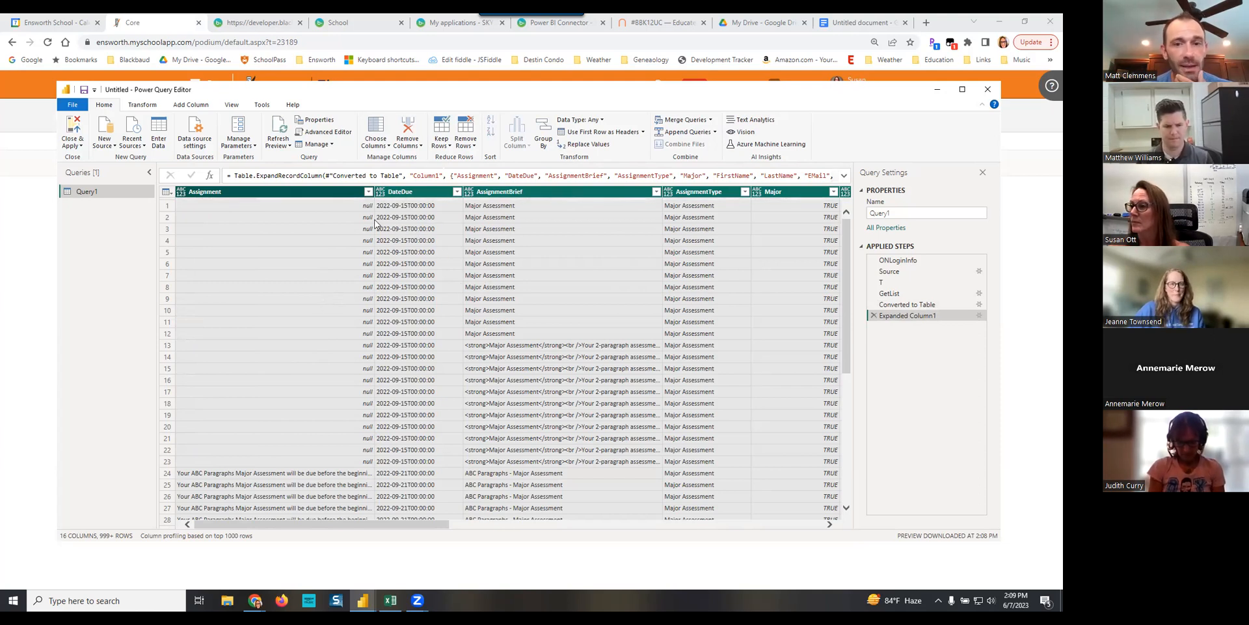
# - Rename Query1 as Major Assignments
pyautogui.click(906, 207)
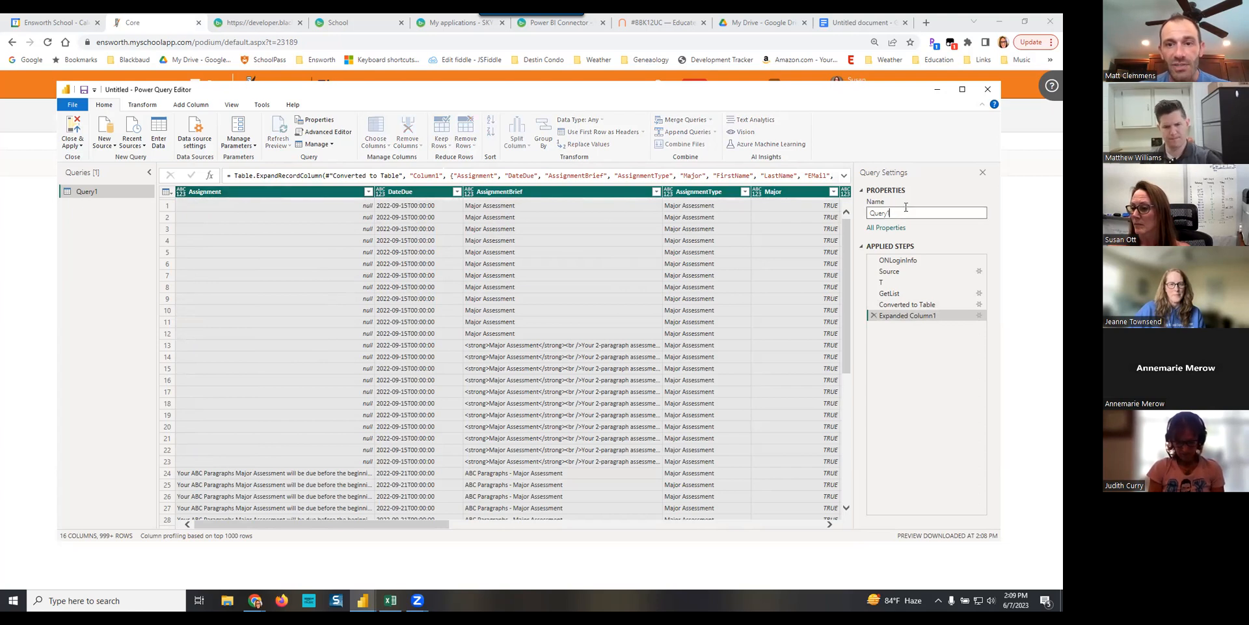
pyautogui.moveTo(906, 207); pyautogui.dragTo(860, 213)
pyautogui.write('Major Assignents')
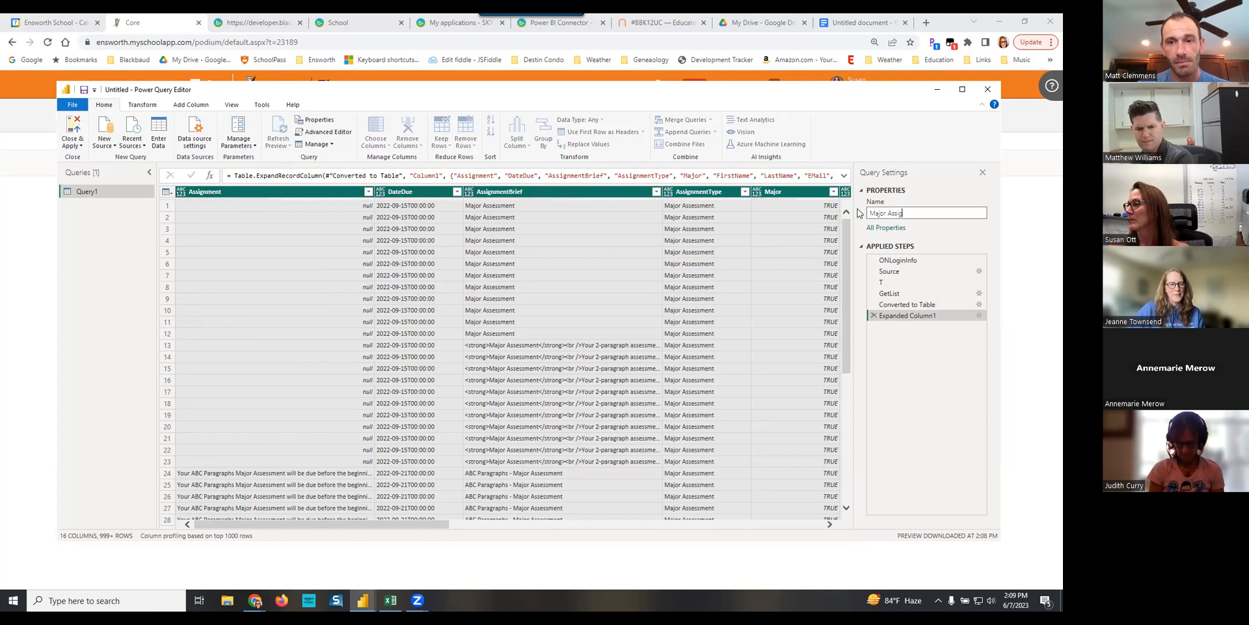
pyautogui.press('BackSpace')
pyautogui.press('BackSpace')
pyautogui.press('BackSpace')
pyautogui.press('BackSpace')
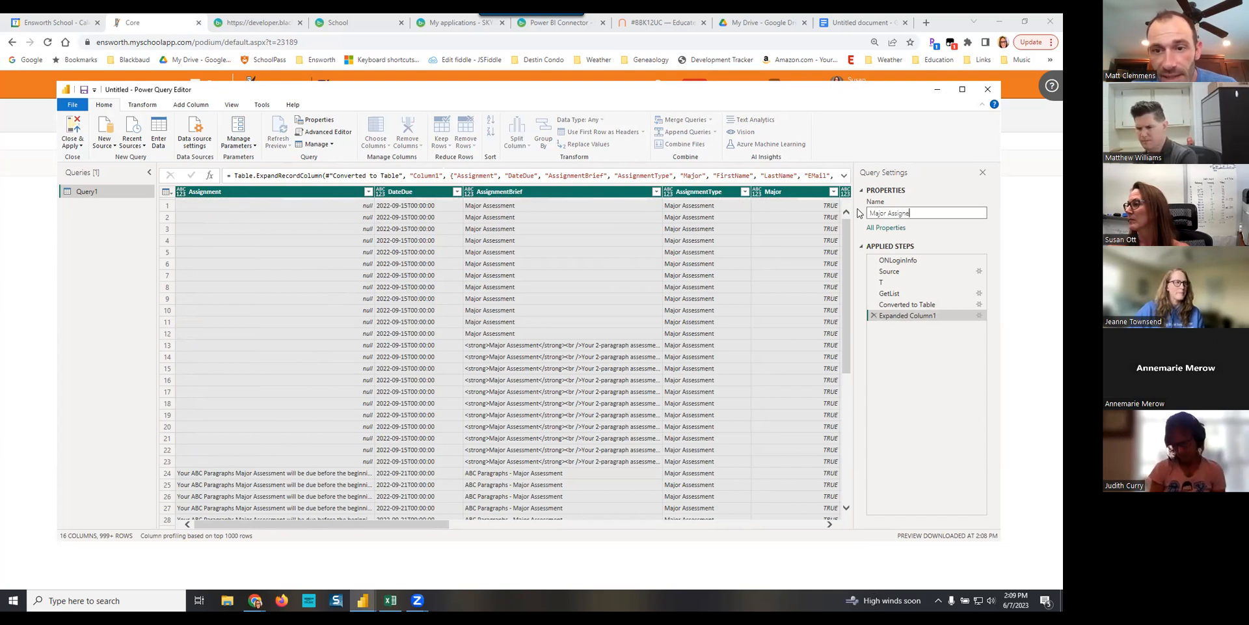
pyautogui.write('ments')
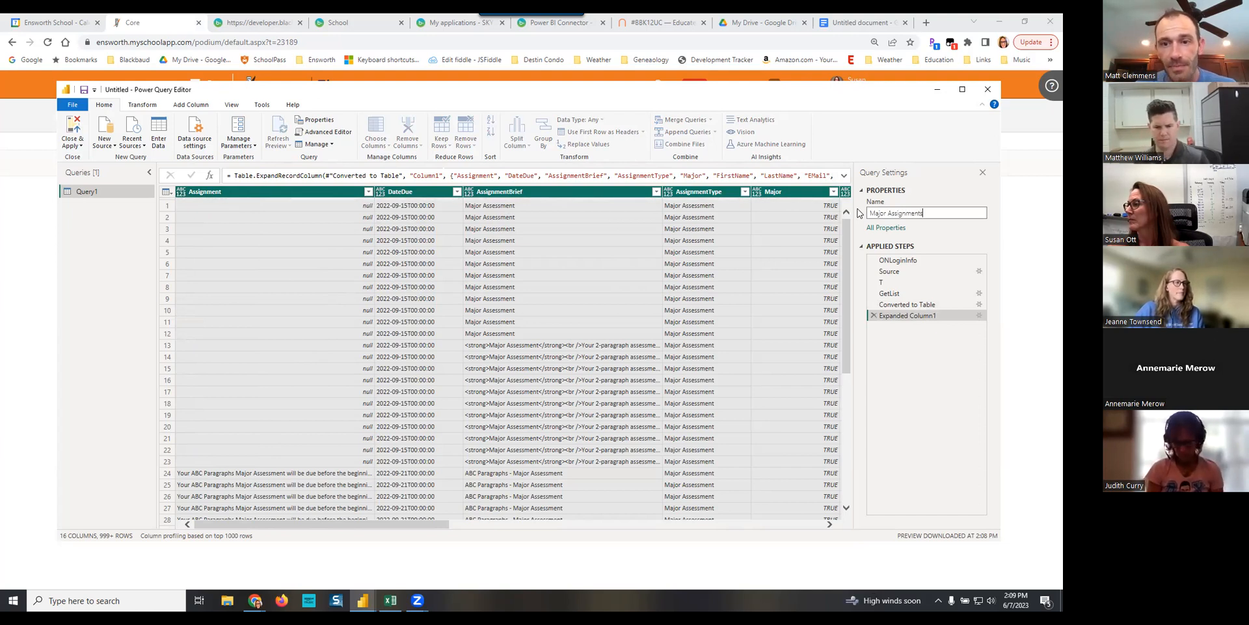
pyautogui.press('Tab')
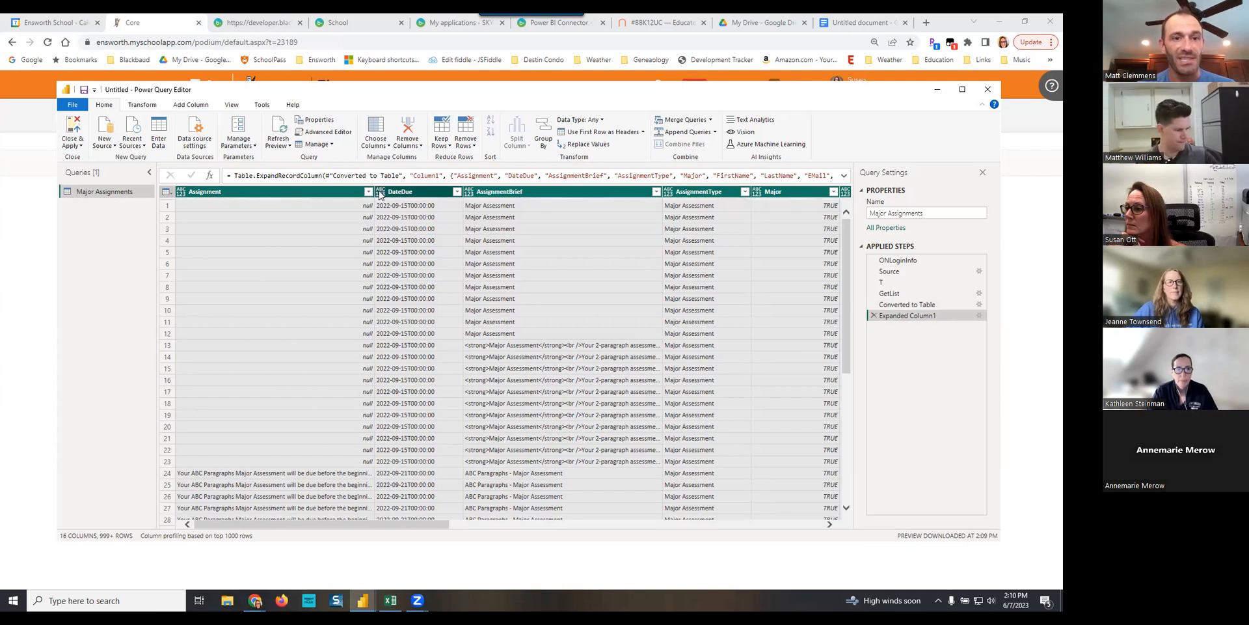
# - Change the DateDue column's data type to Date/Time and look over the remaining columns of the table
pyautogui.click(381, 194)
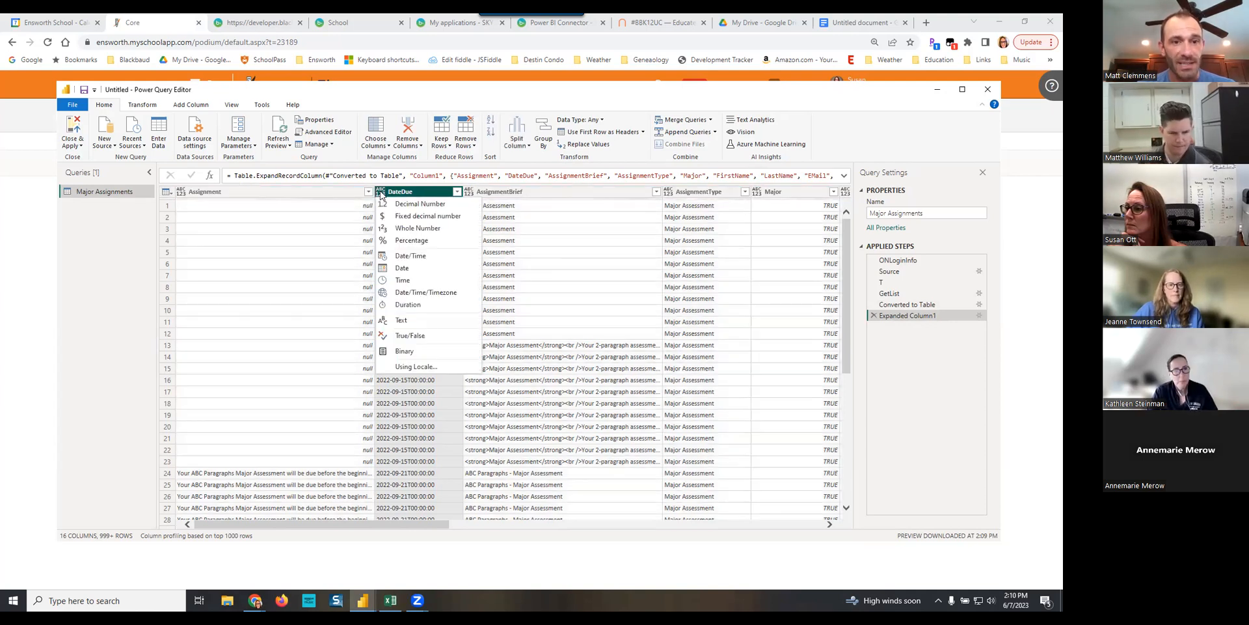
pyautogui.click(403, 257)
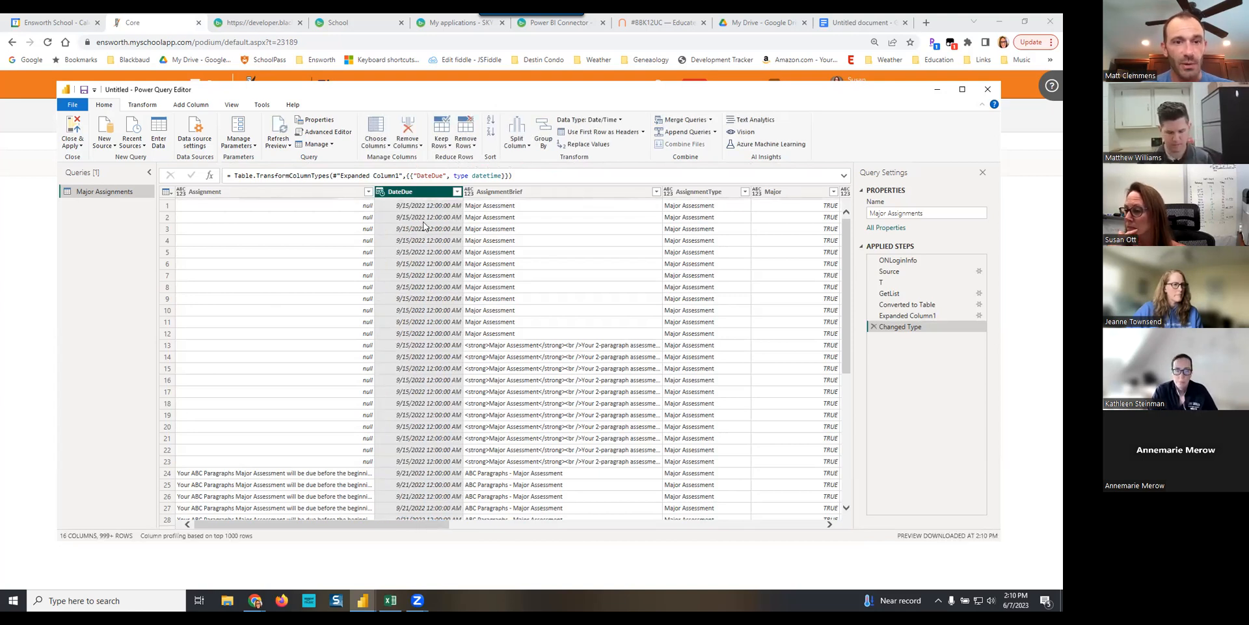
pyautogui.moveTo(432, 522); pyautogui.dragTo(818, 445)
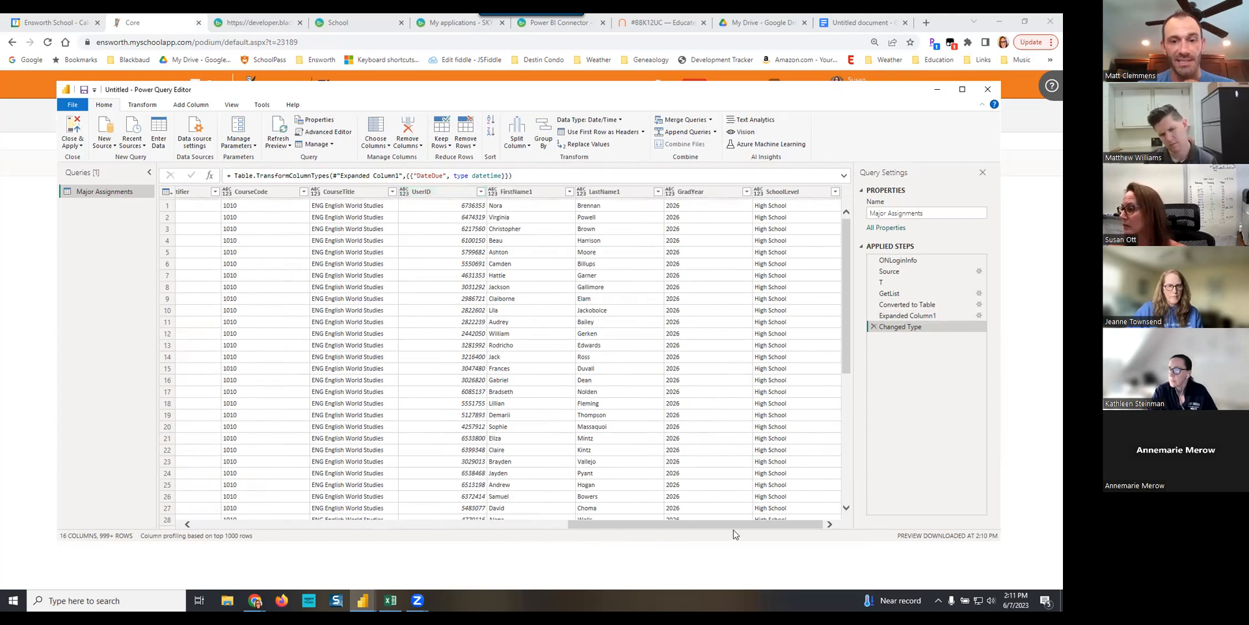
pyautogui.moveTo(728, 525); pyautogui.dragTo(274, 506)
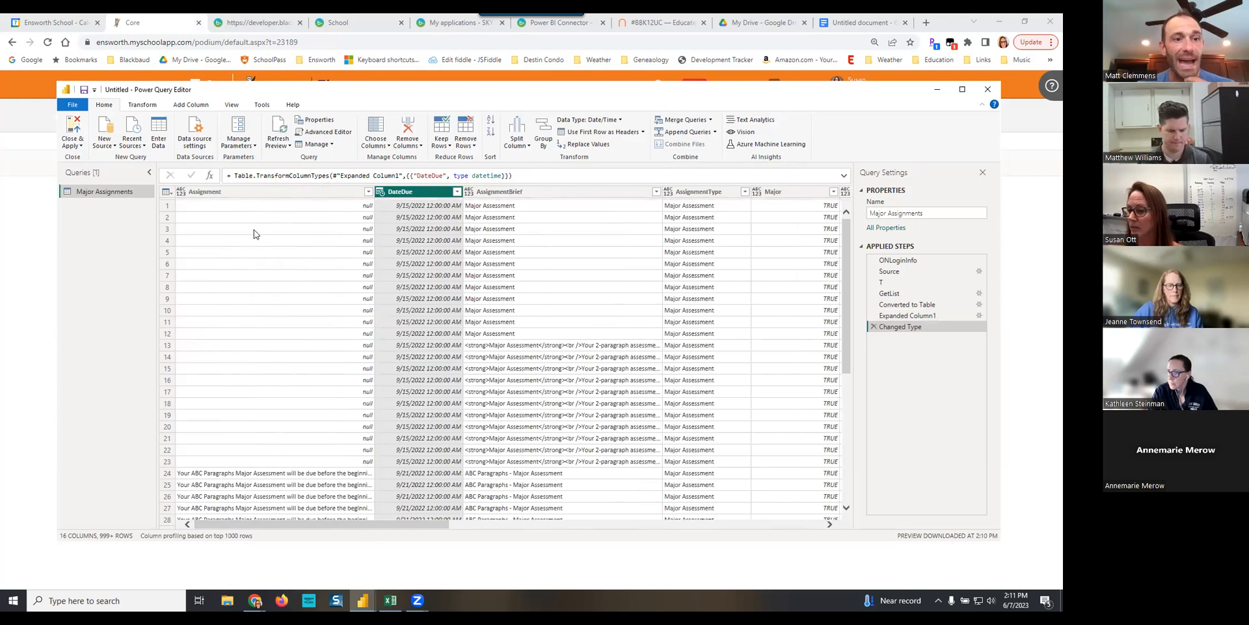
# - Duplicate the Major Assignments query in the query list by copying and pasting it
pyautogui.rightClick(101, 195)
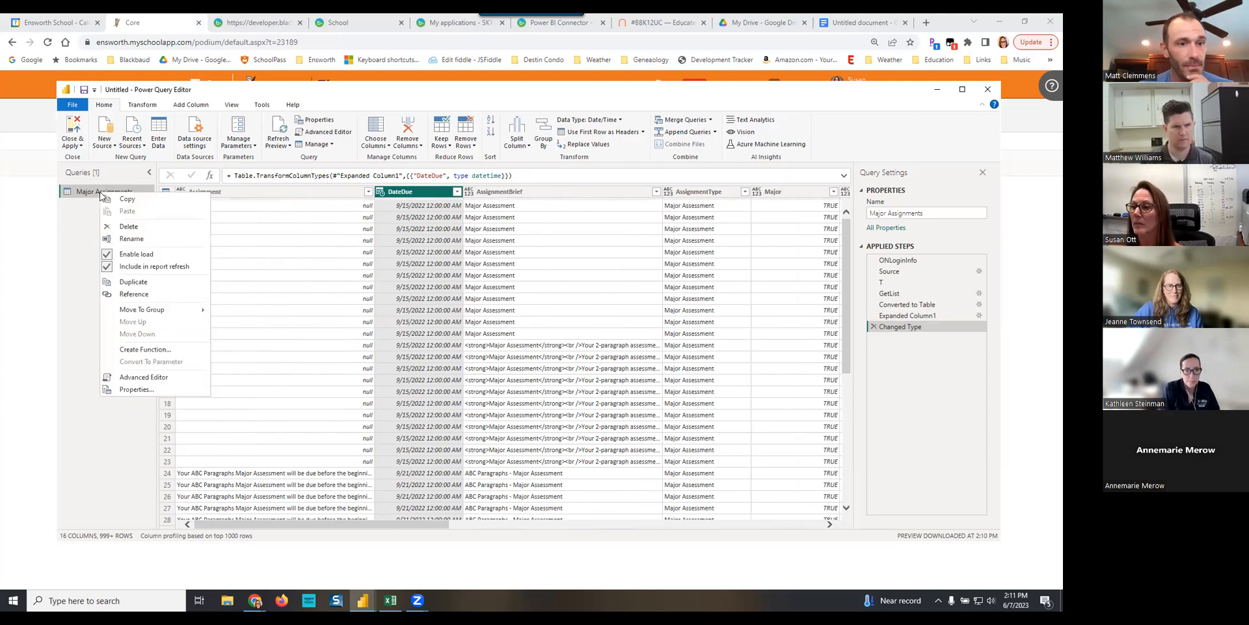
pyautogui.click(127, 202)
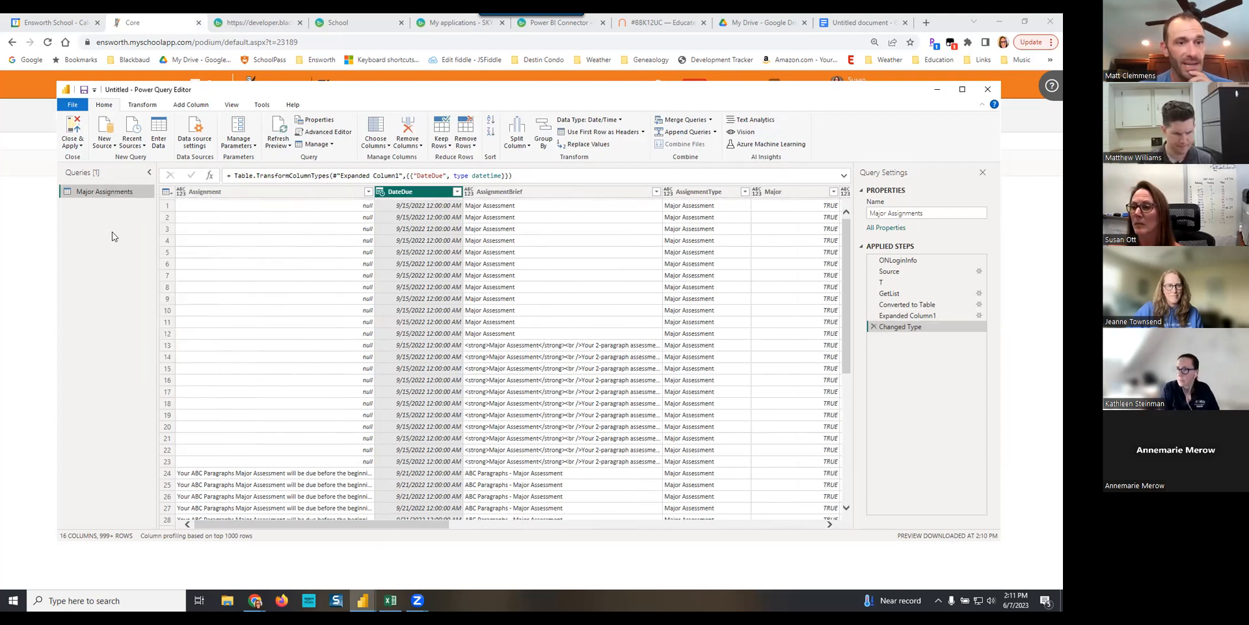
pyautogui.rightClick(112, 236)
pyautogui.click(146, 242)
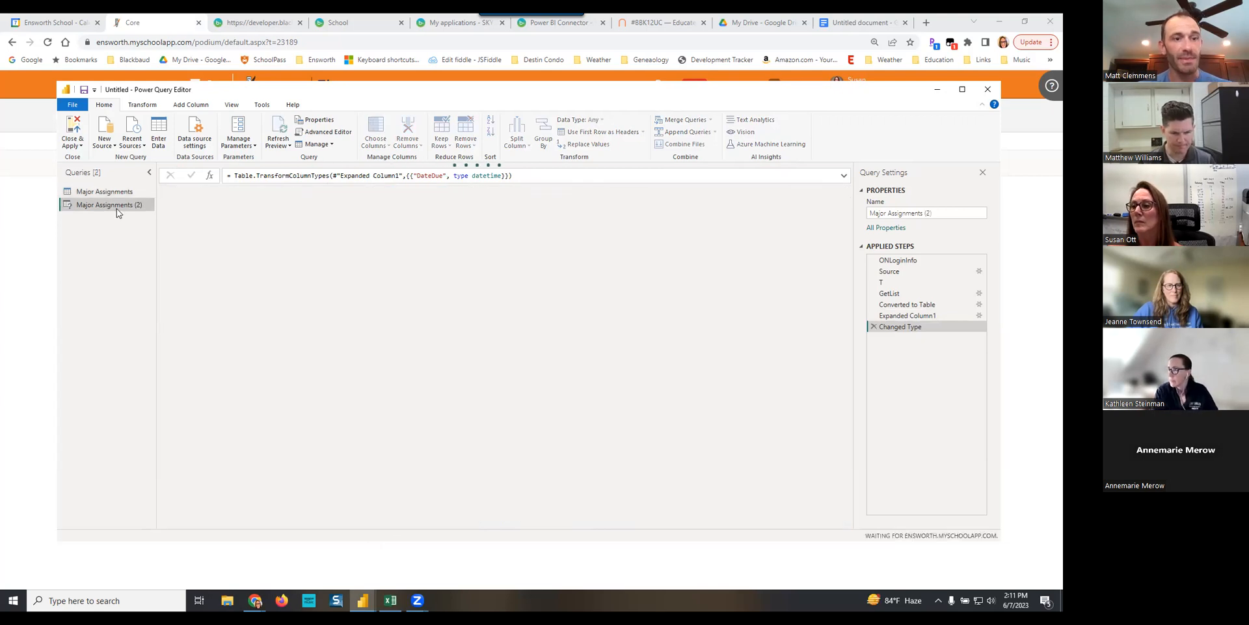
# - Rename the duplicated query as Student Enrollments
pyautogui.click(953, 214)
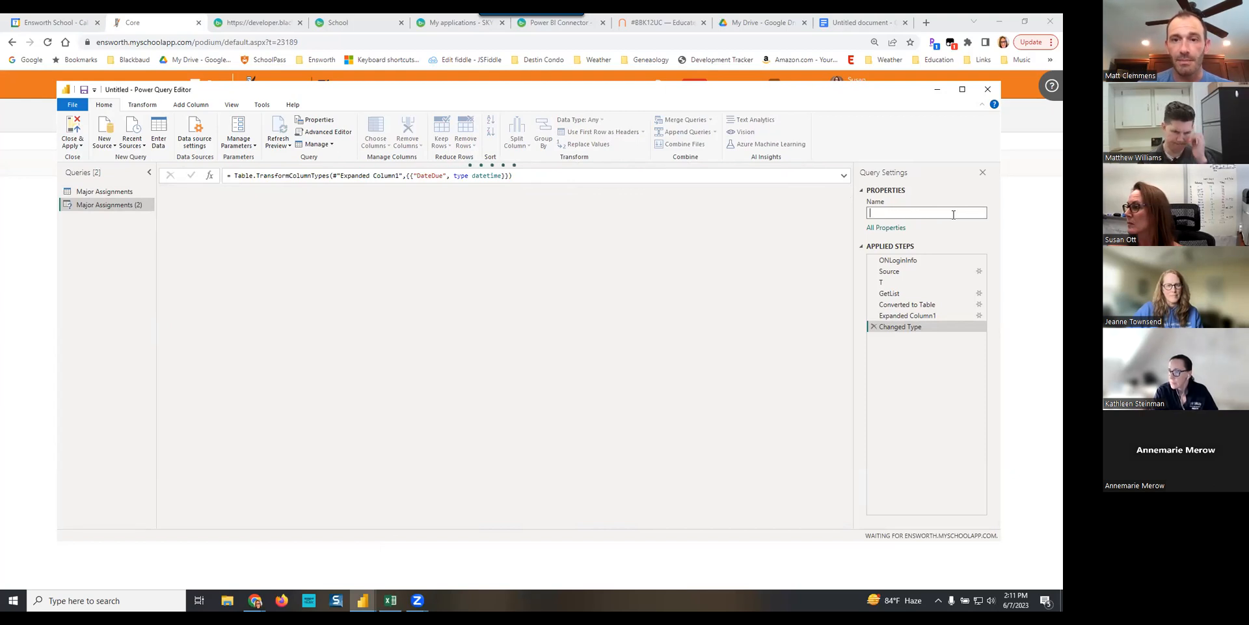
pyautogui.write('Student Enrollments')
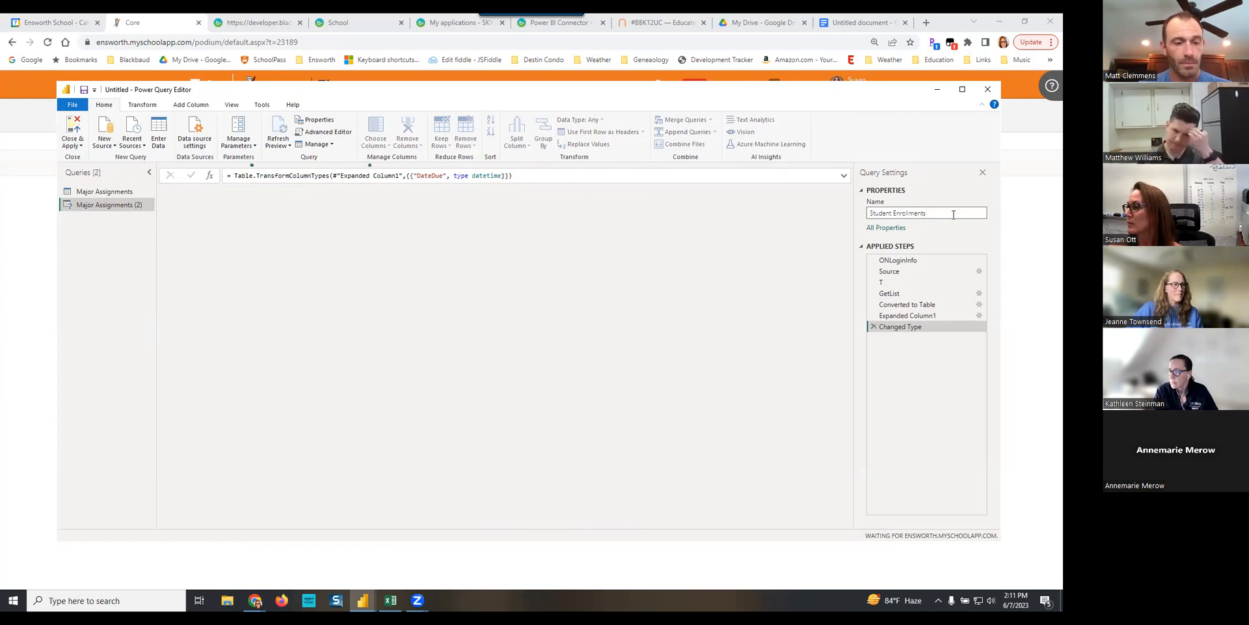
pyautogui.press('Tab')
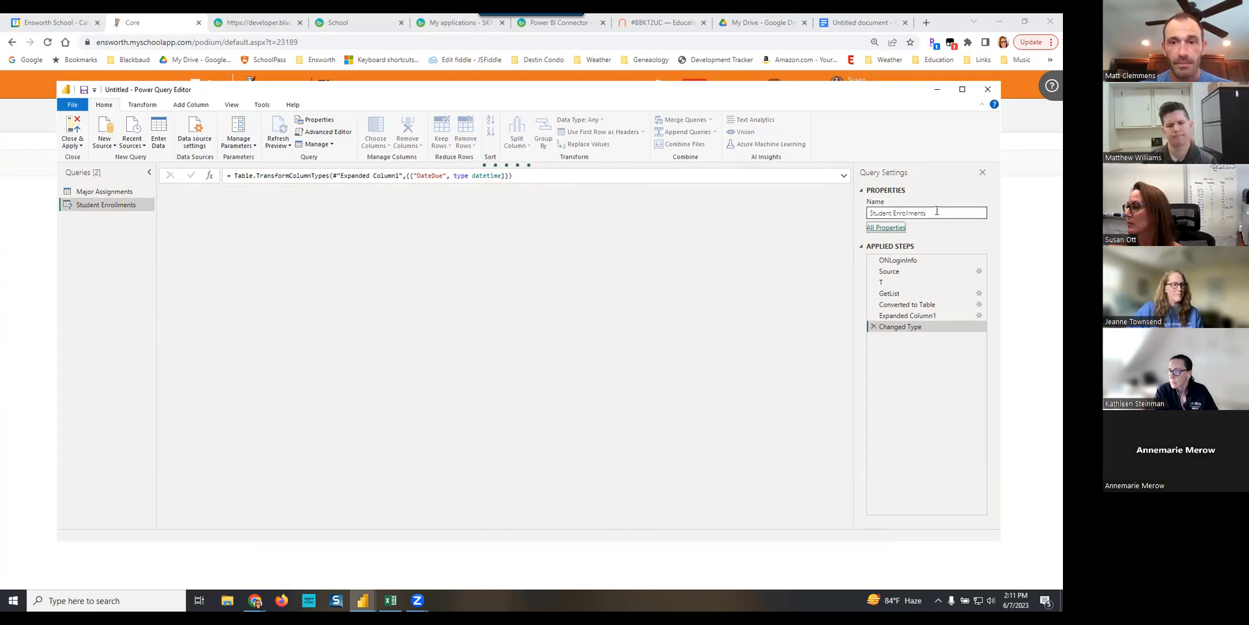
pyautogui.click(118, 207)
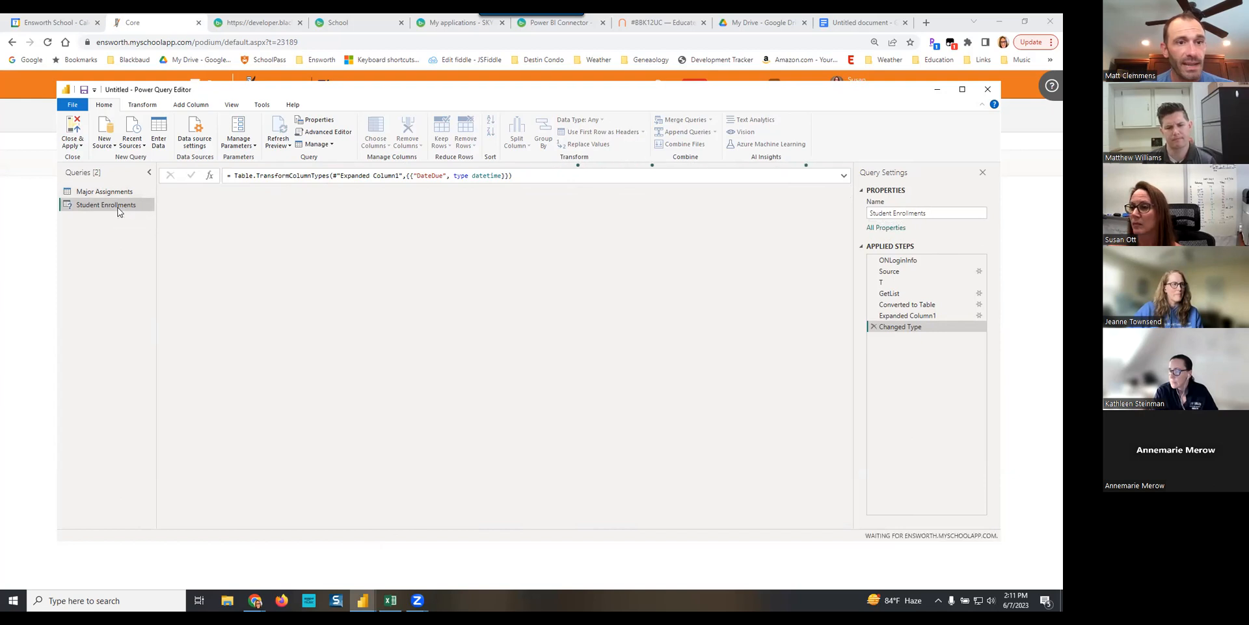
# - In the Student Enrollments query code, change the list ID in the GetList relative path to 136610
pyautogui.click(329, 134)
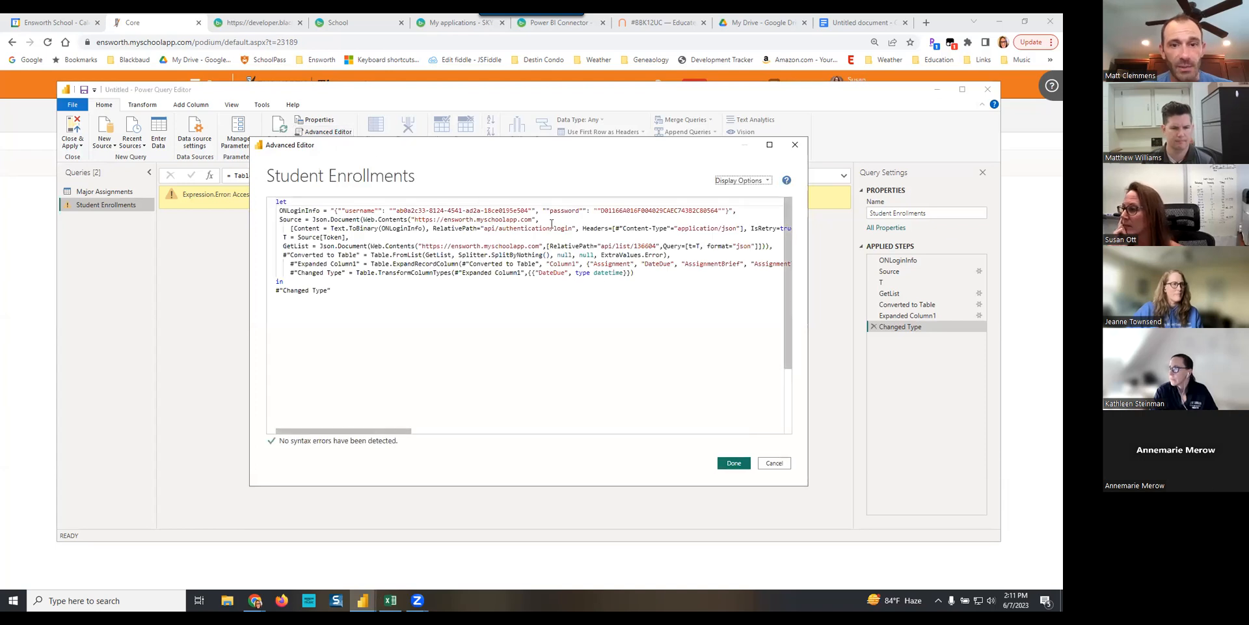
pyautogui.click(654, 246)
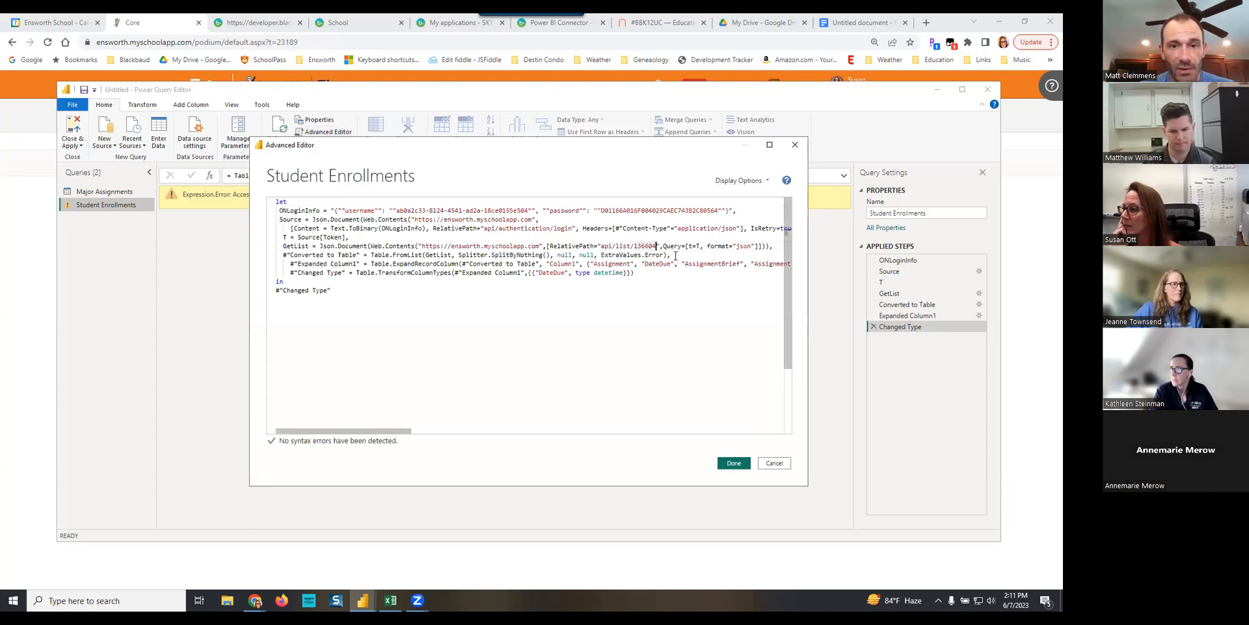
pyautogui.press('BackSpace')
pyautogui.press('BackSpace')
pyautogui.write('10')
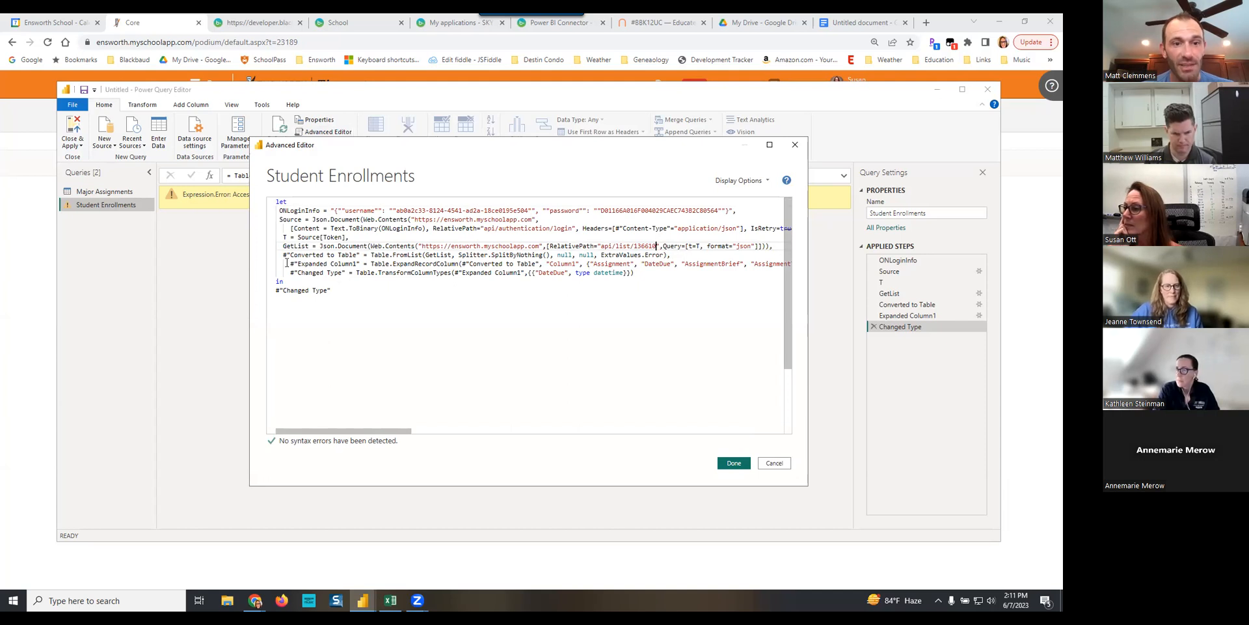
# - Remove the Expanded Column1 and Changed Type code, end the query with in #"Converted to Table", and apply the edited code
pyautogui.moveTo(287, 264); pyautogui.dragTo(341, 292)
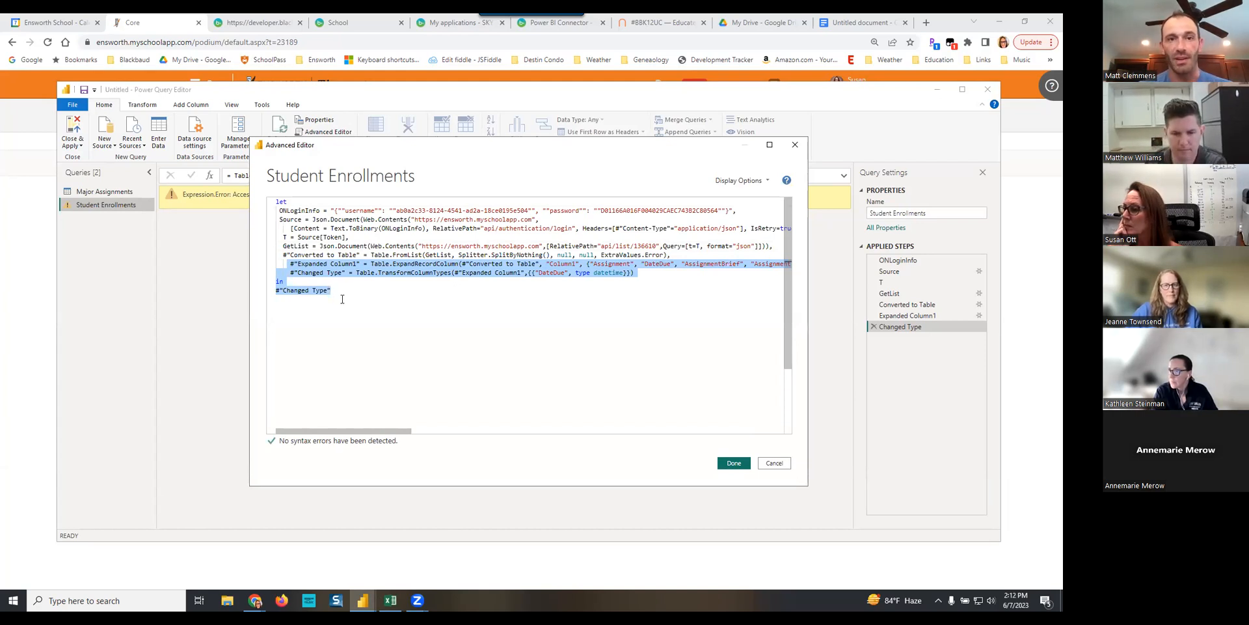
pyautogui.press('BackSpace')
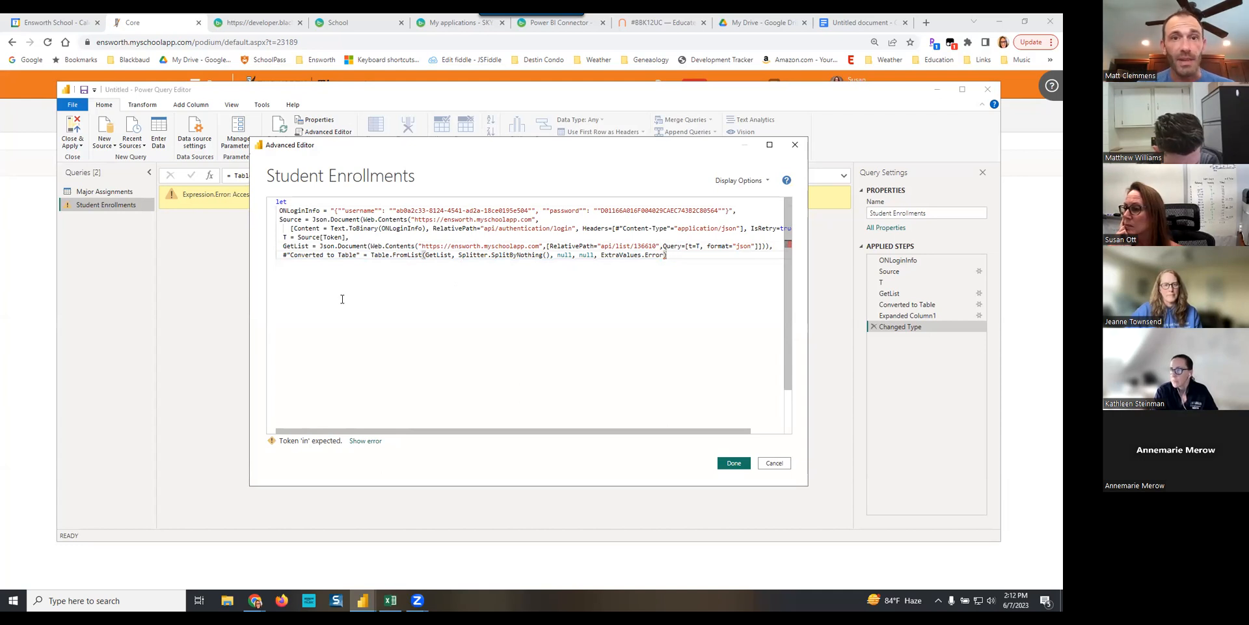
pyautogui.press('Return')
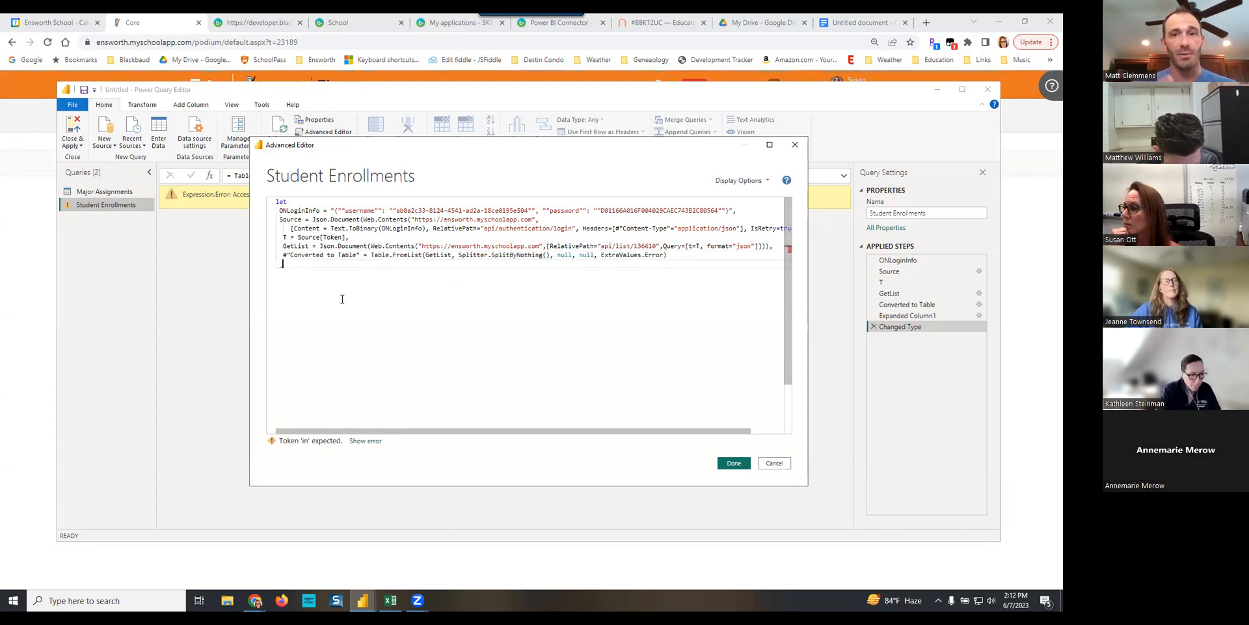
pyautogui.write('in   ')
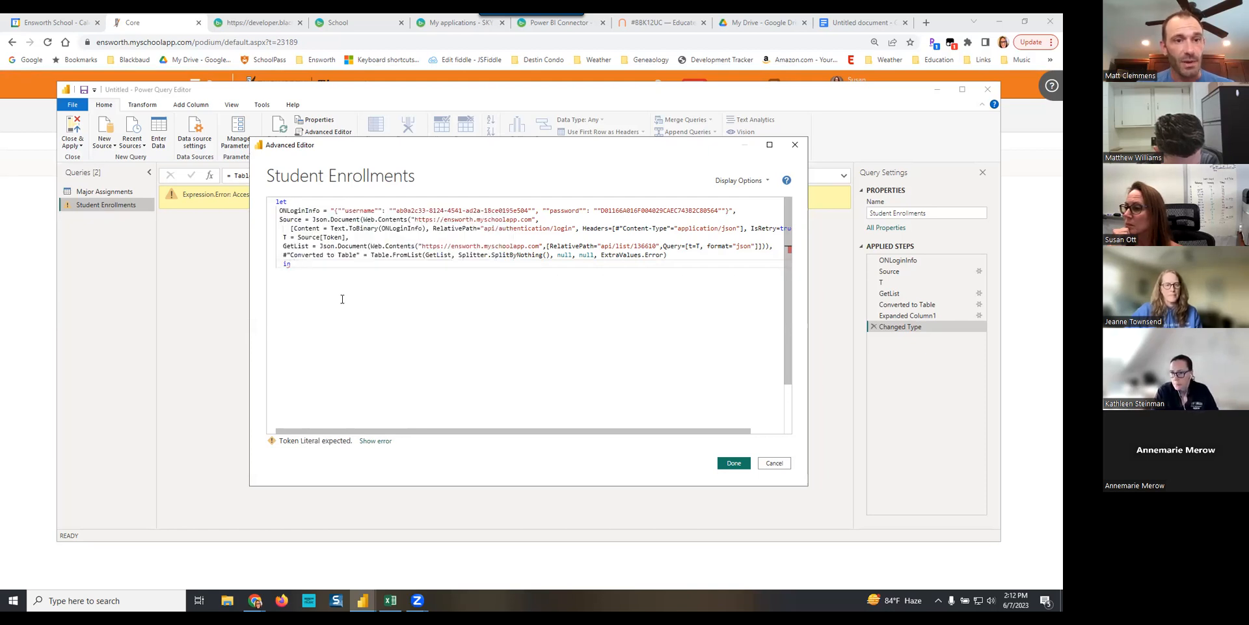
pyautogui.write('#"Converted to Table"')
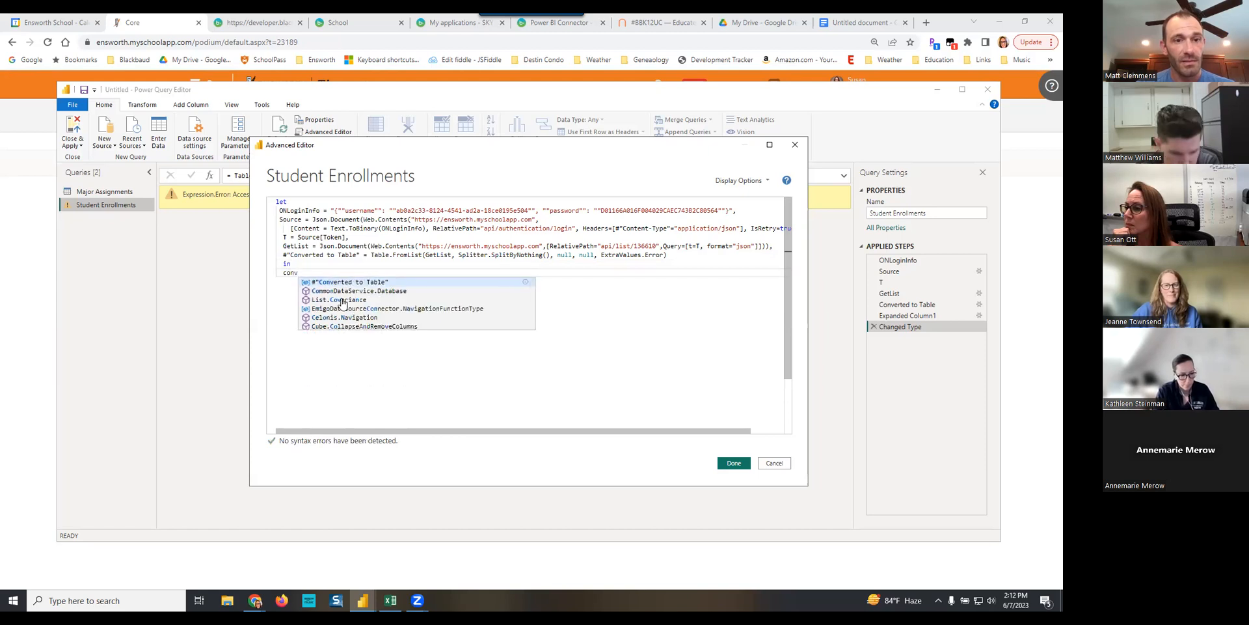
pyautogui.press('Return')
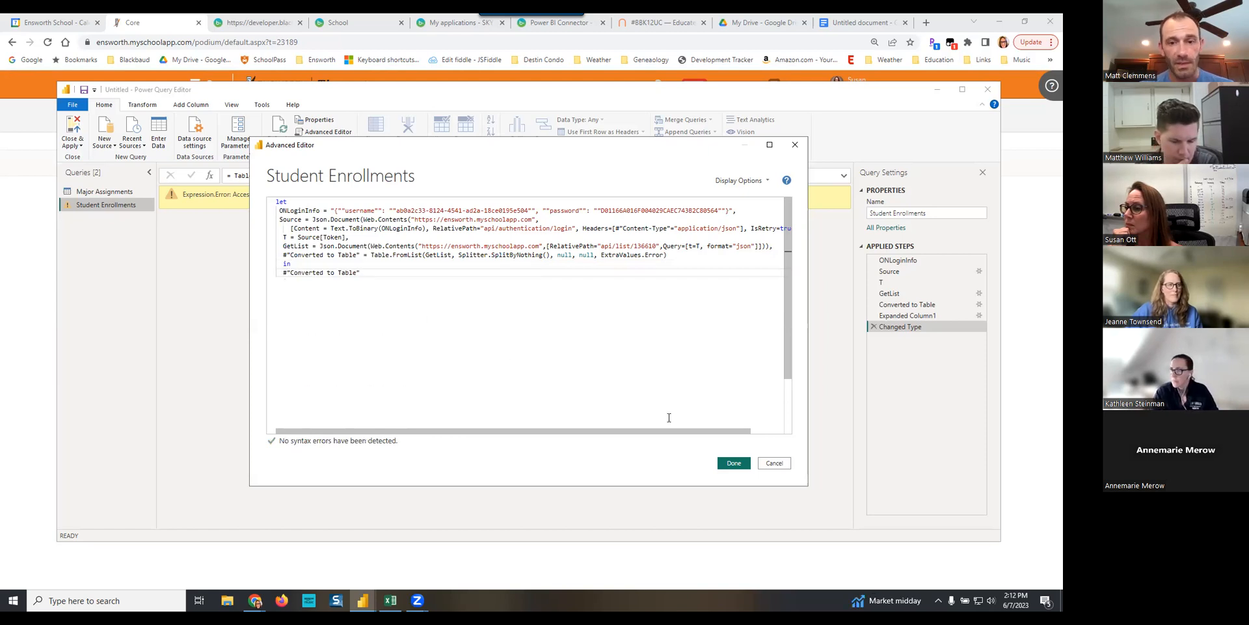
pyautogui.click(735, 463)
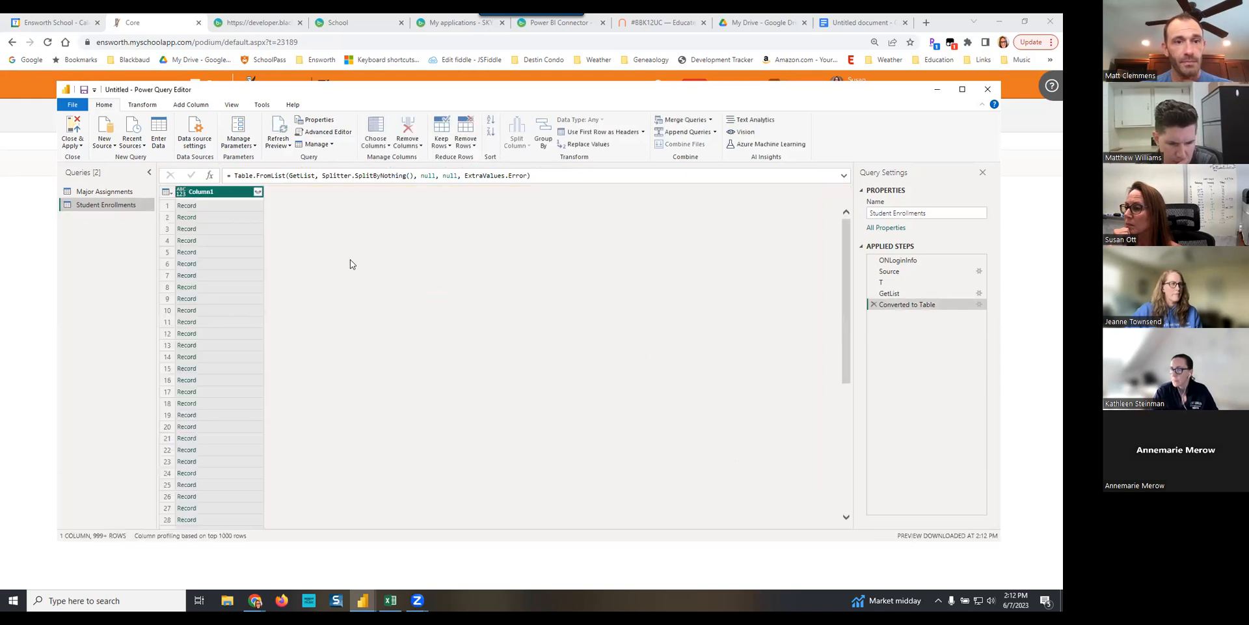
# - Expand the Column1 records into all their fields without the original column name as prefix, and maximize the query editor window
pyautogui.click(258, 192)
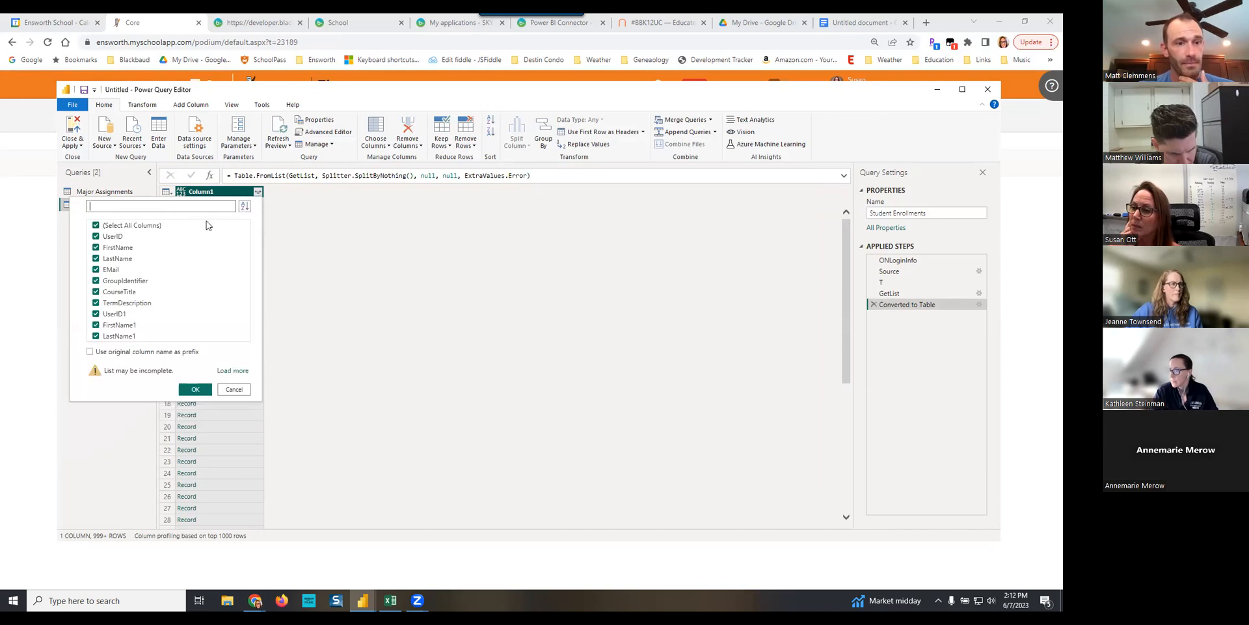
pyautogui.click(197, 389)
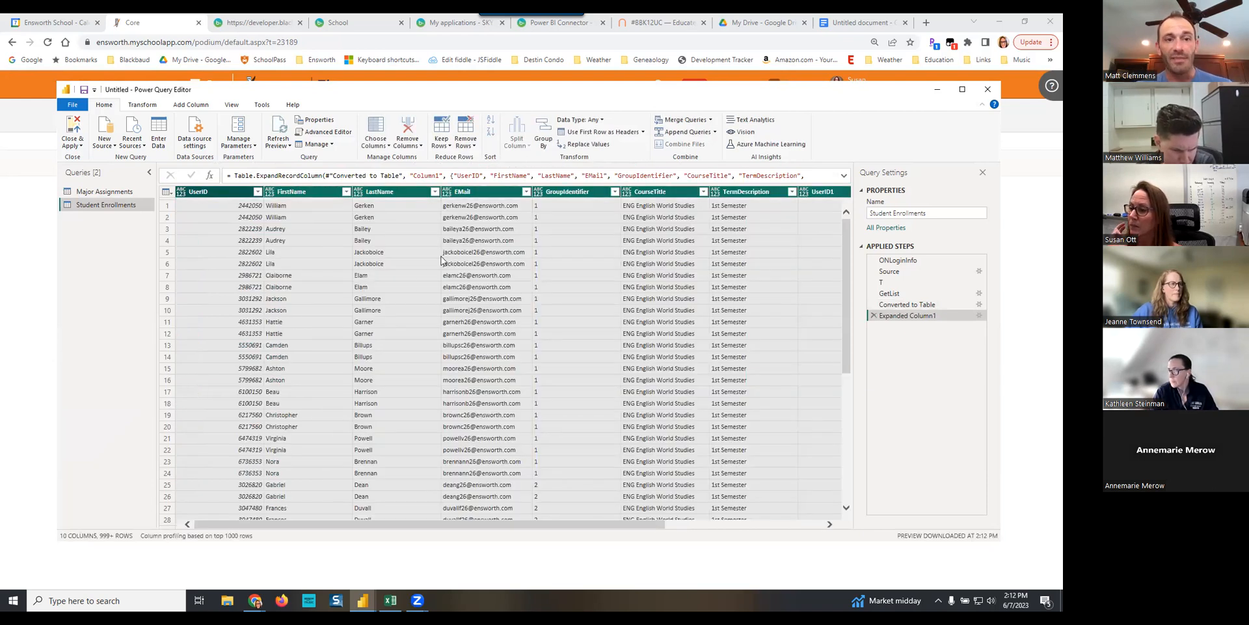
pyautogui.click(963, 89)
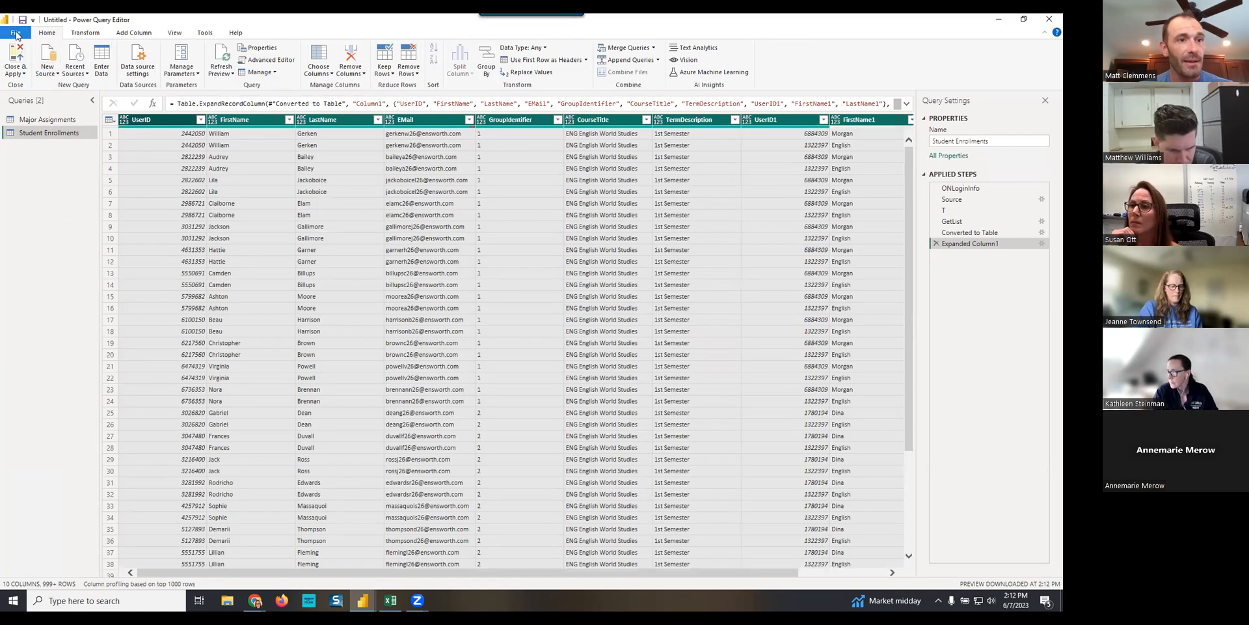
# - Try to save the file as Major Assignment Report in Downloads while applying the pending query changes
pyautogui.click(16, 34)
pyautogui.click(30, 126)
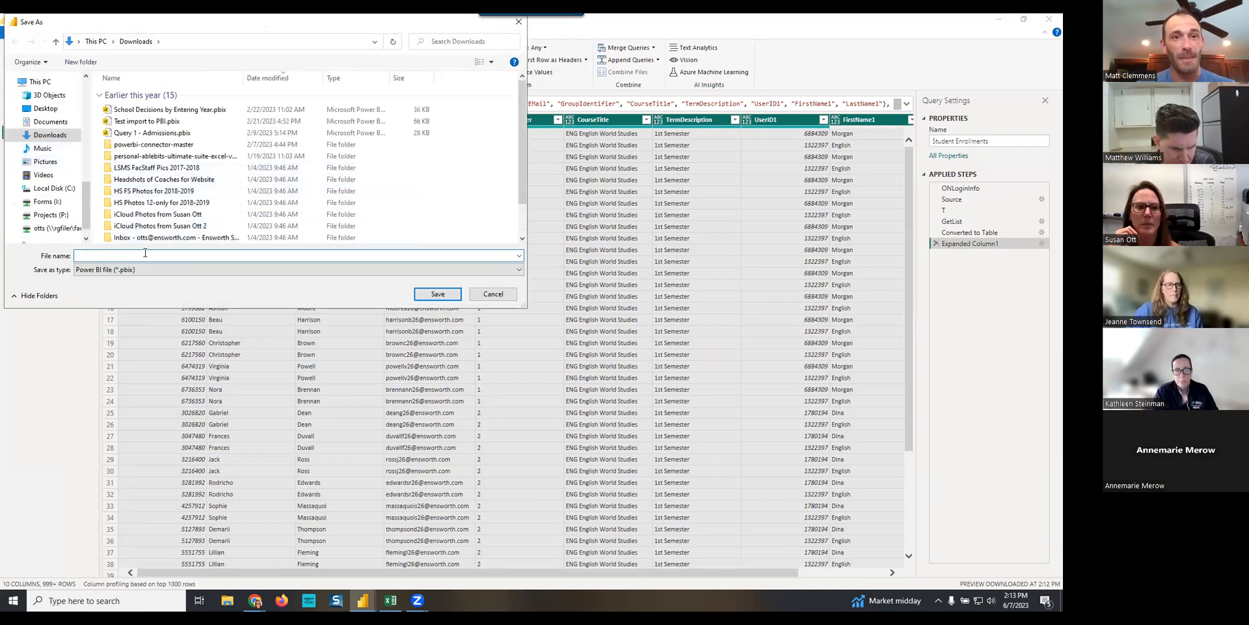
pyautogui.write('Ma')
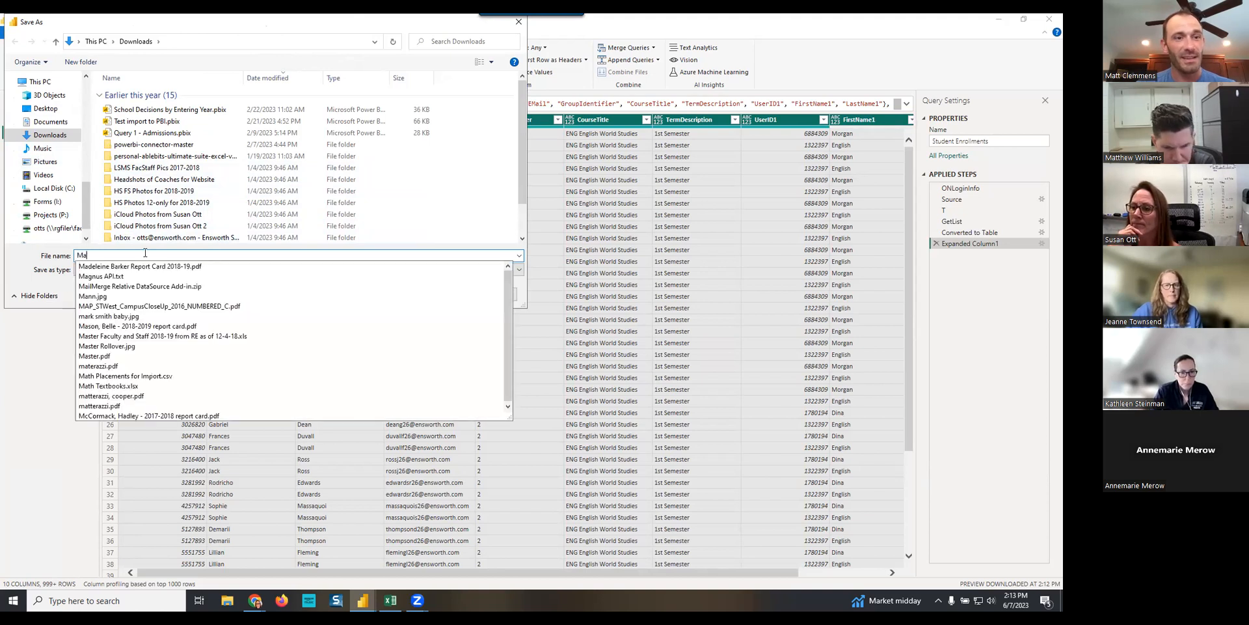
pyautogui.write('jor Assign')
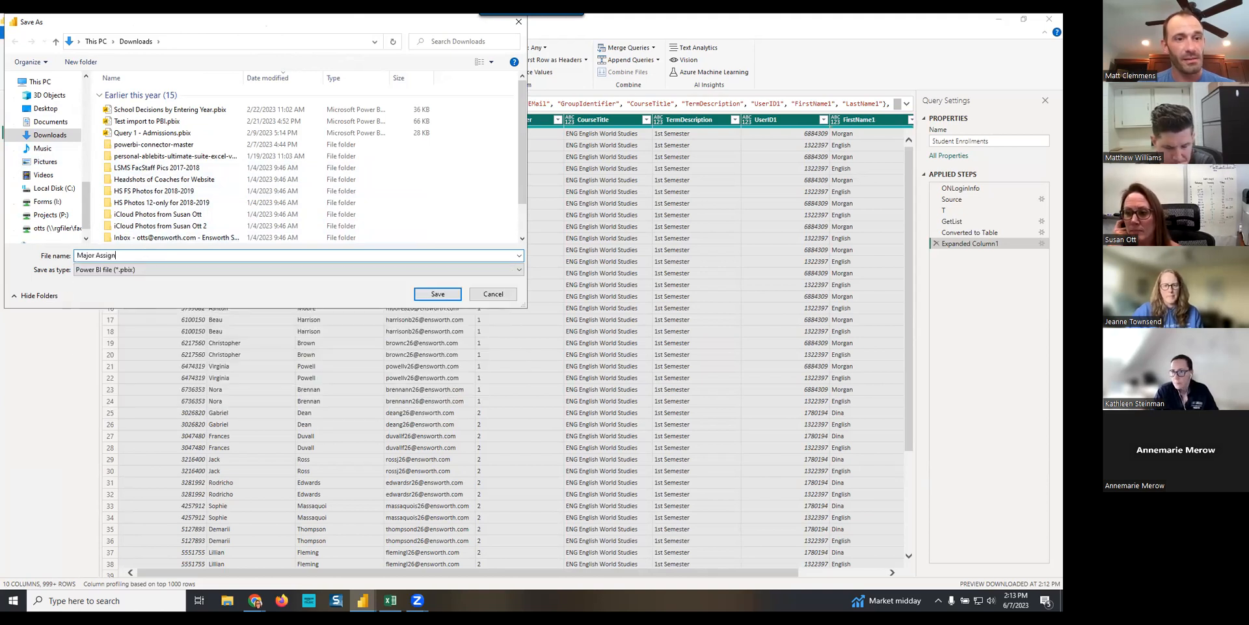
pyautogui.write('ment Report')
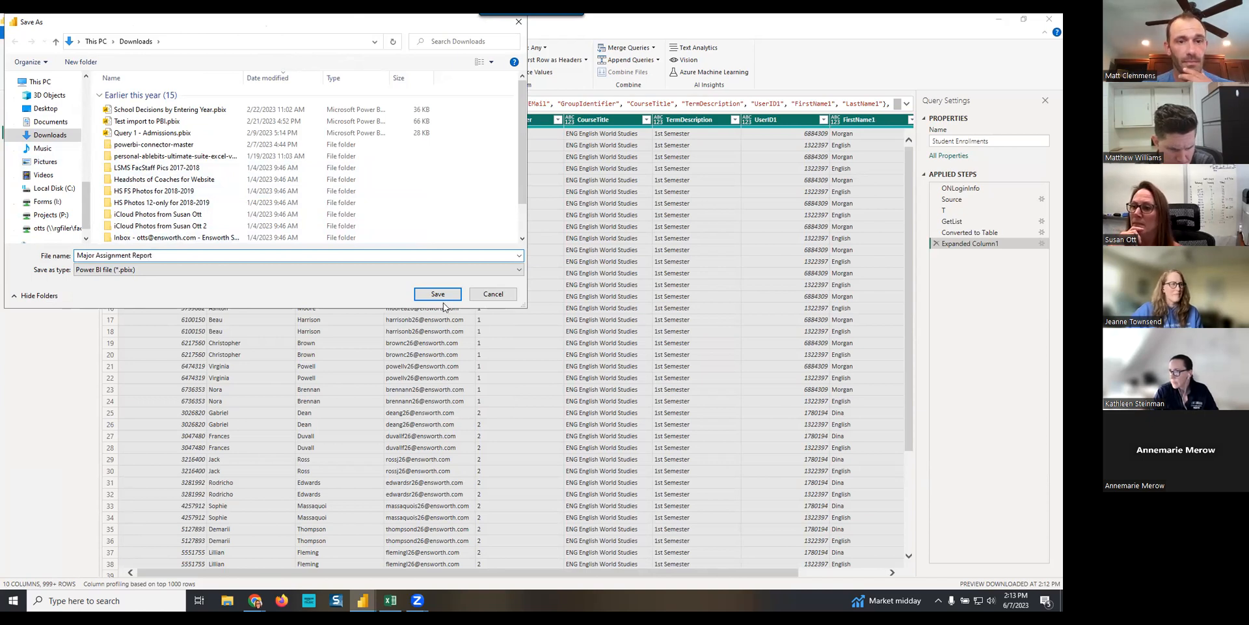
pyautogui.click(438, 295)
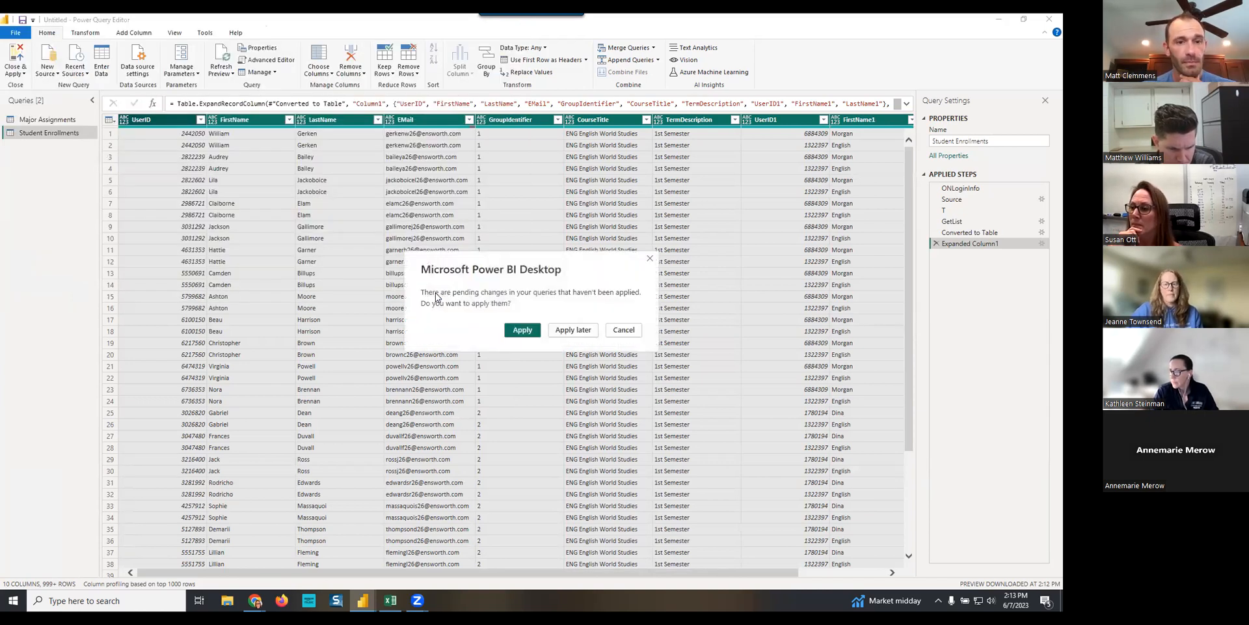
pyautogui.click(533, 332)
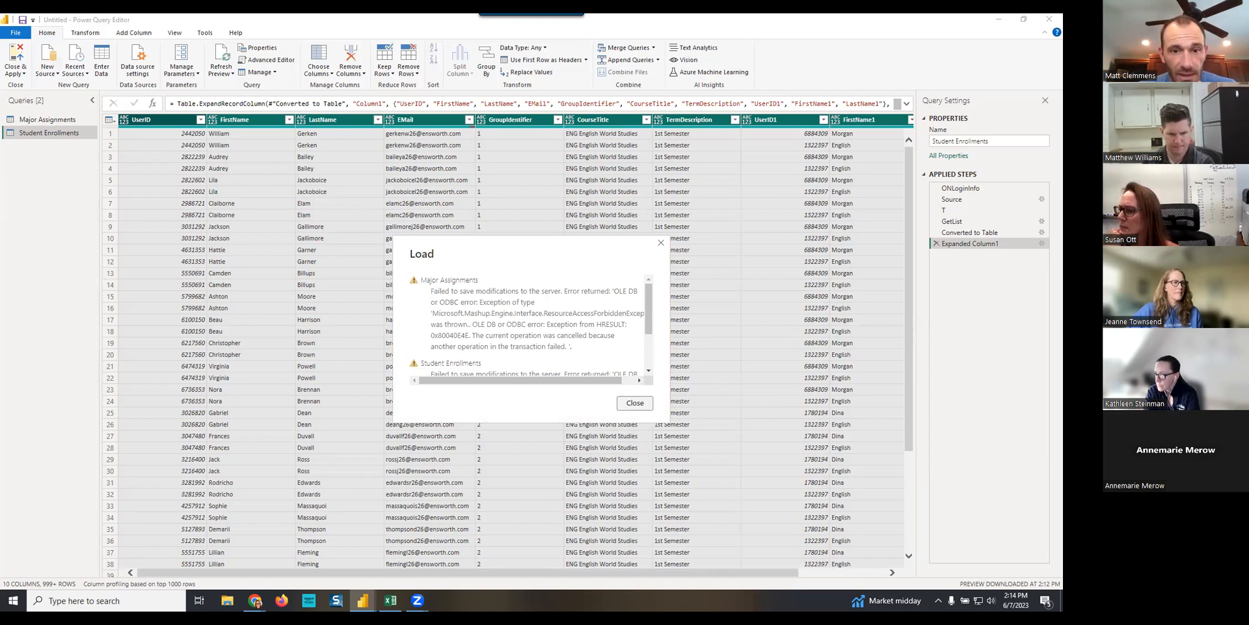
pyautogui.click(635, 403)
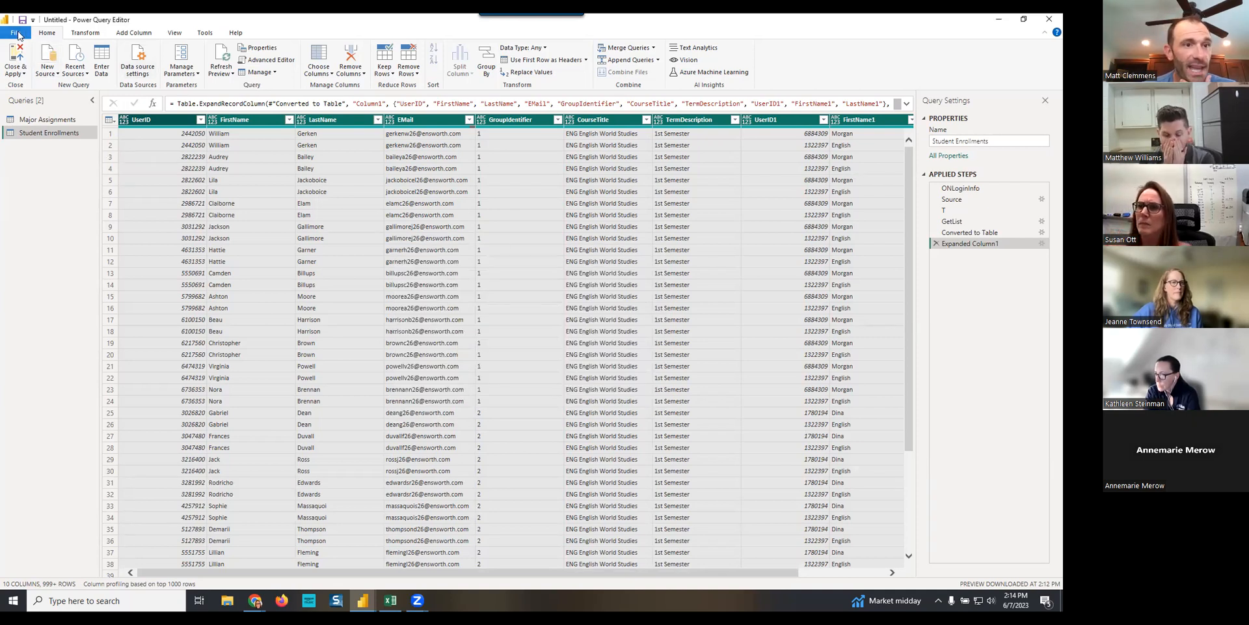
# - Open the options and set the current file's parallel loading of tables to One (disable parallel loading)
pyautogui.click(19, 33)
pyautogui.moveTo(47, 180)
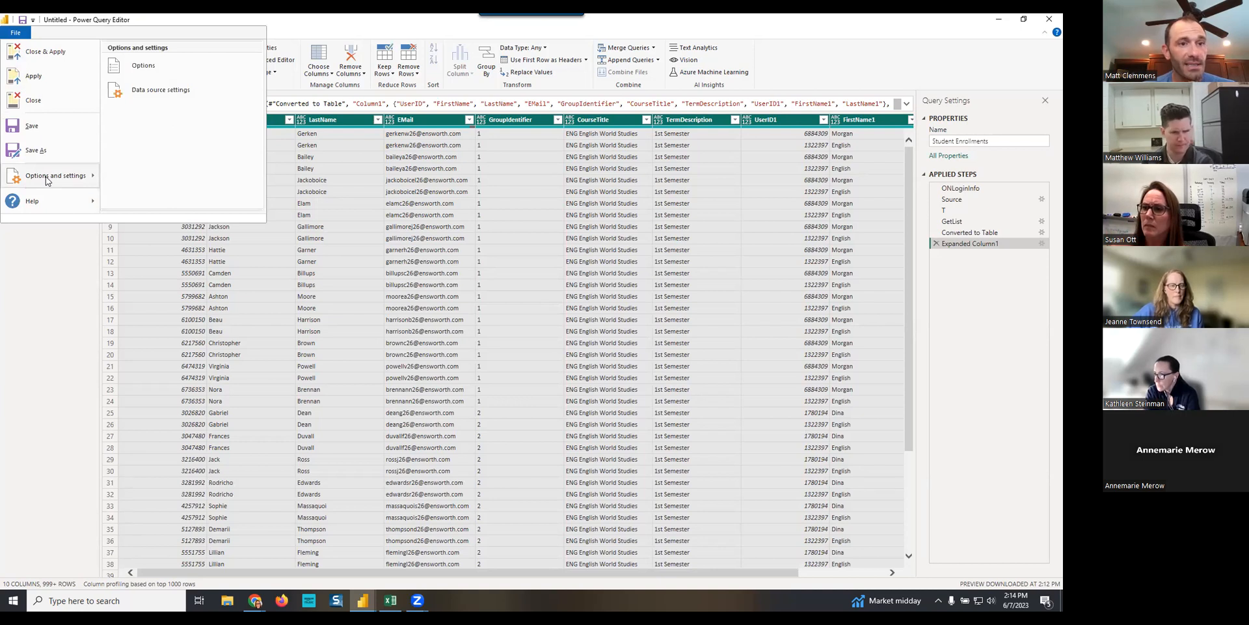
pyautogui.click(146, 68)
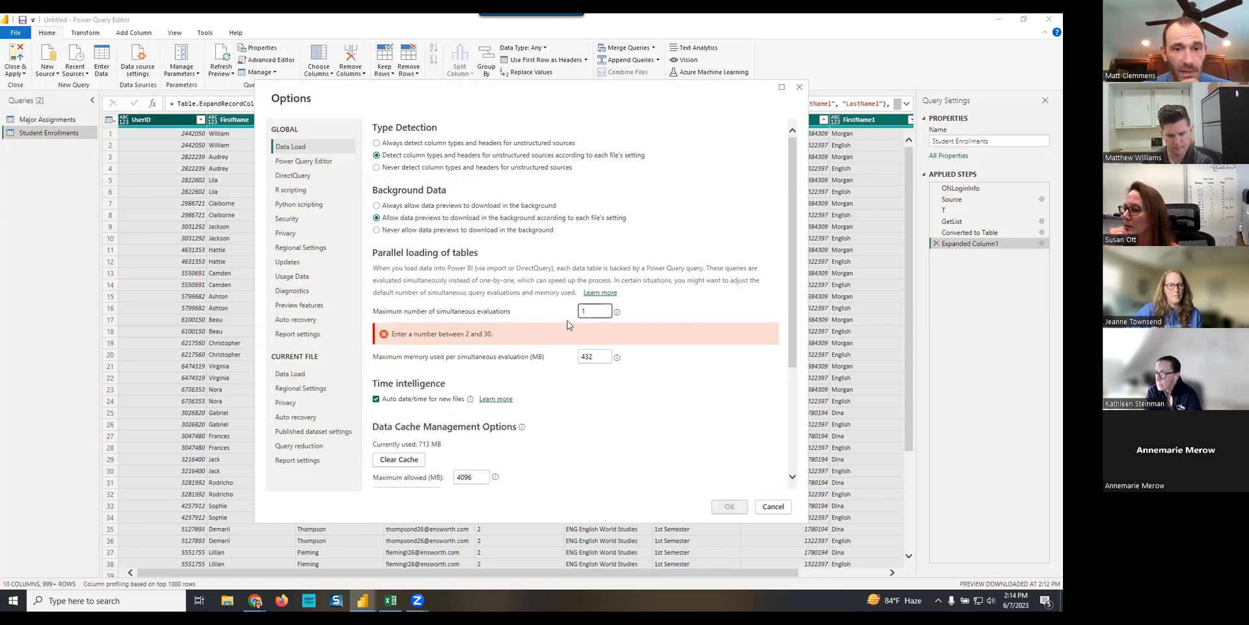
pyautogui.press('BackSpace')
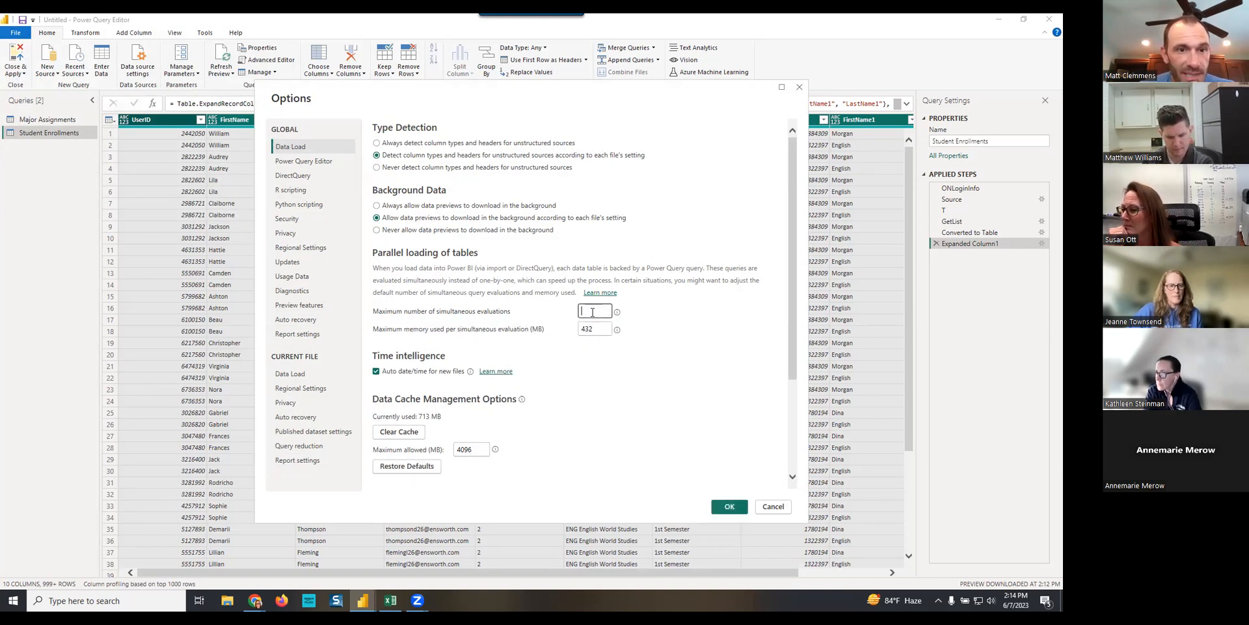
pyautogui.click(297, 375)
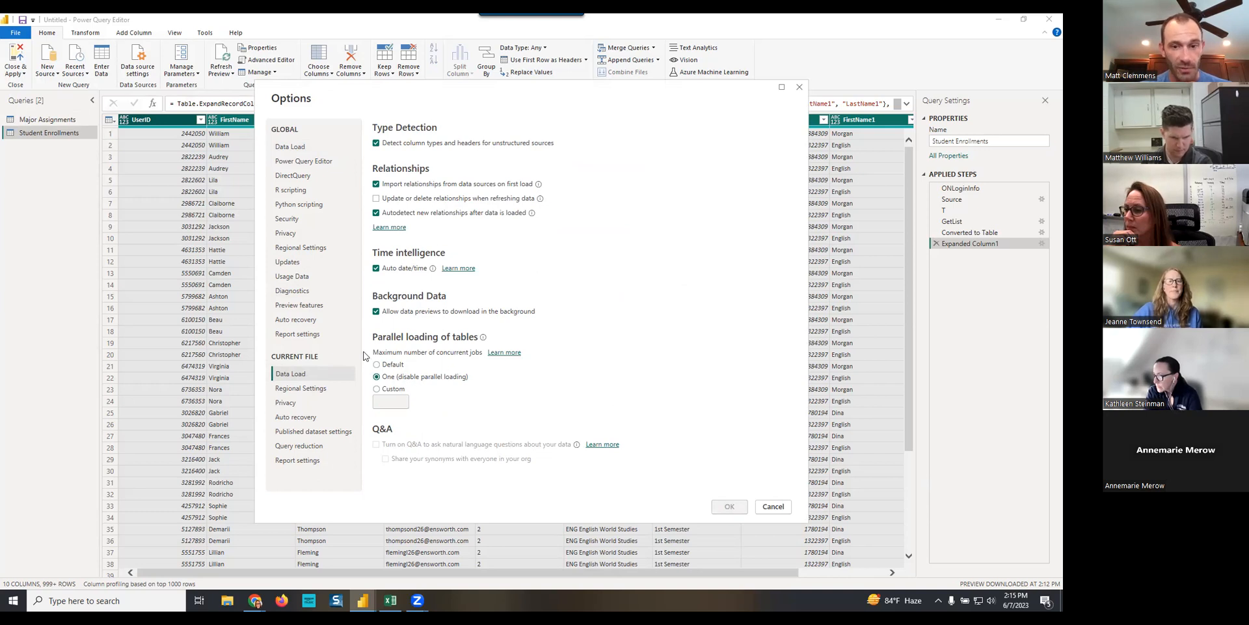
# - Set the global maximum number of simultaneous evaluations to 4, check the current file's data load settings, and save the options
pyautogui.click(292, 147)
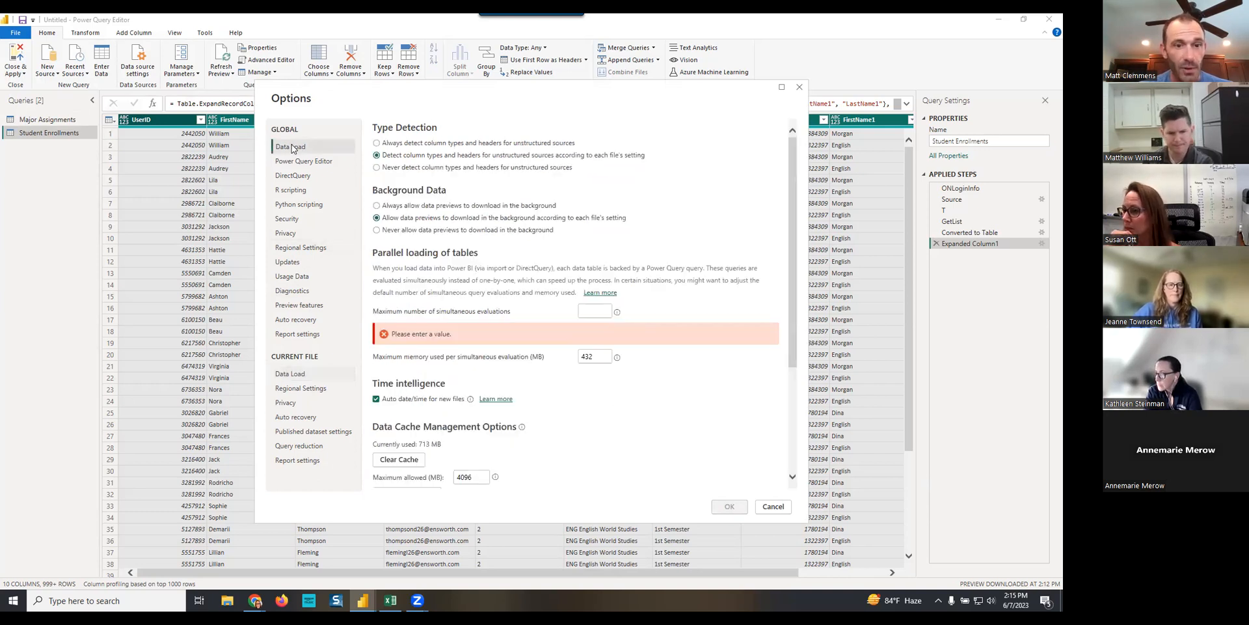
pyautogui.click(596, 308)
pyautogui.write('4')
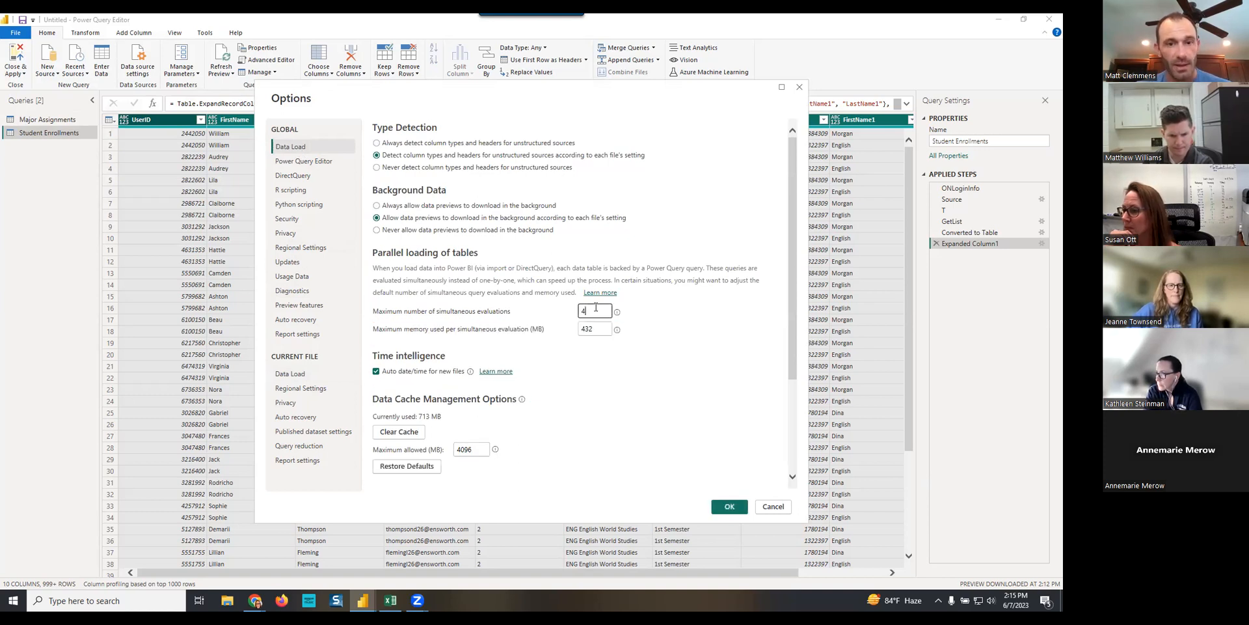
pyautogui.click(293, 373)
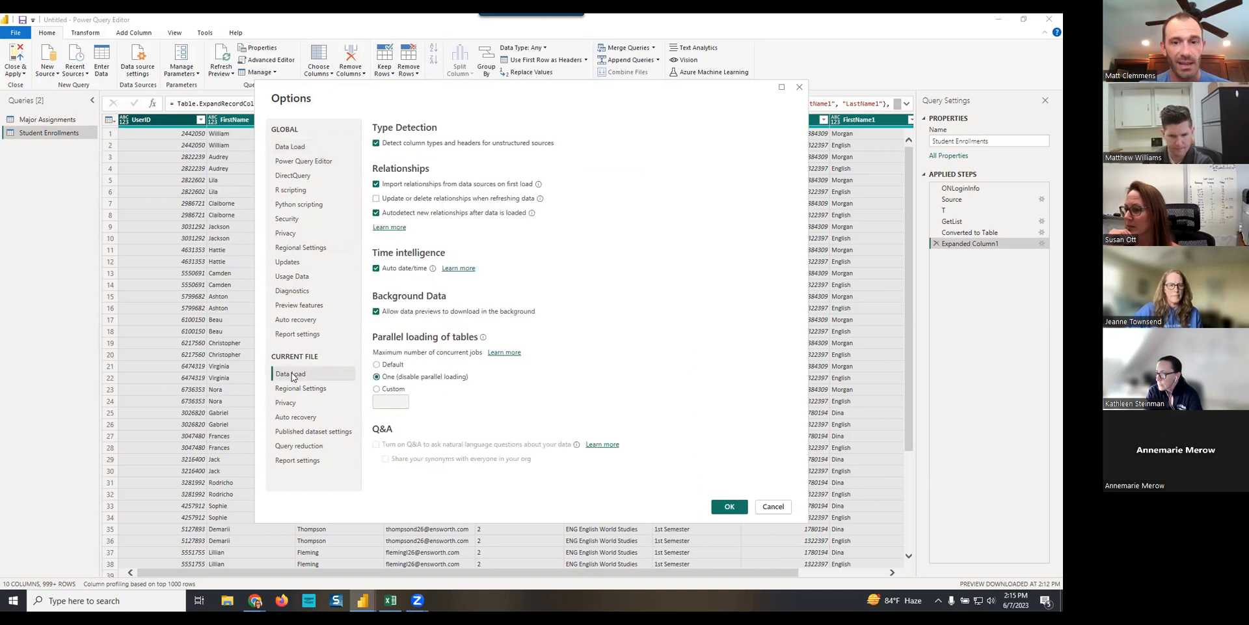
pyautogui.click(730, 507)
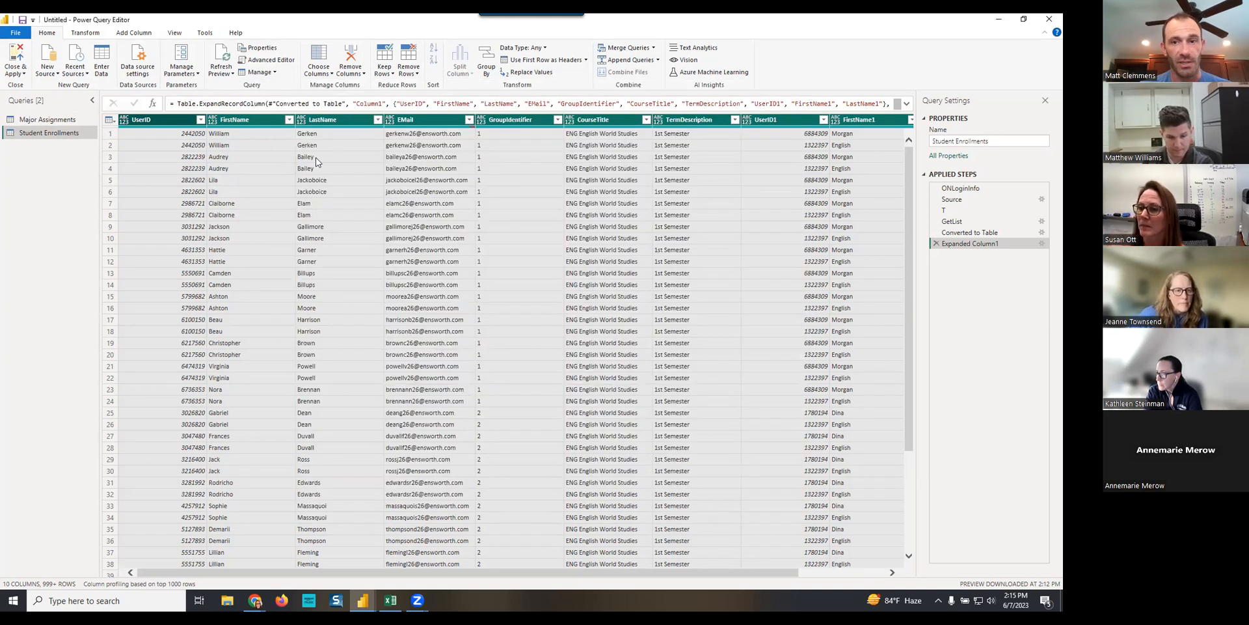
# - Apply the pending query changes, close the query editor, and expand the field lists of the Major Assignments and Student Enrollments tables
pyautogui.click(18, 64)
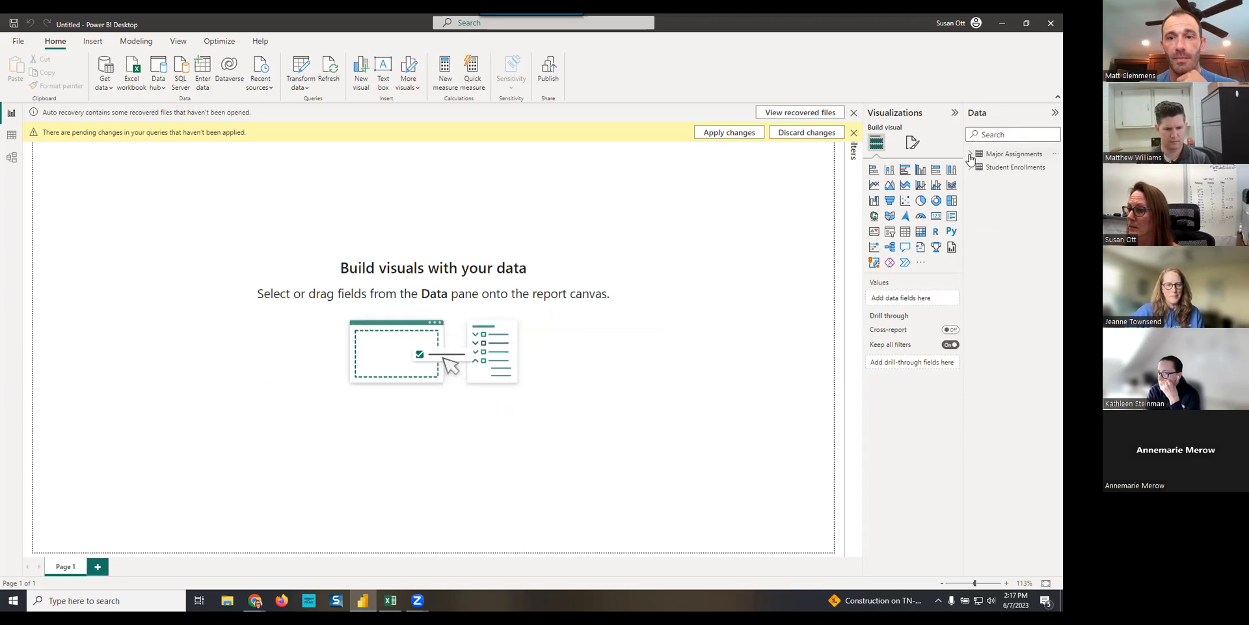
pyautogui.click(971, 156)
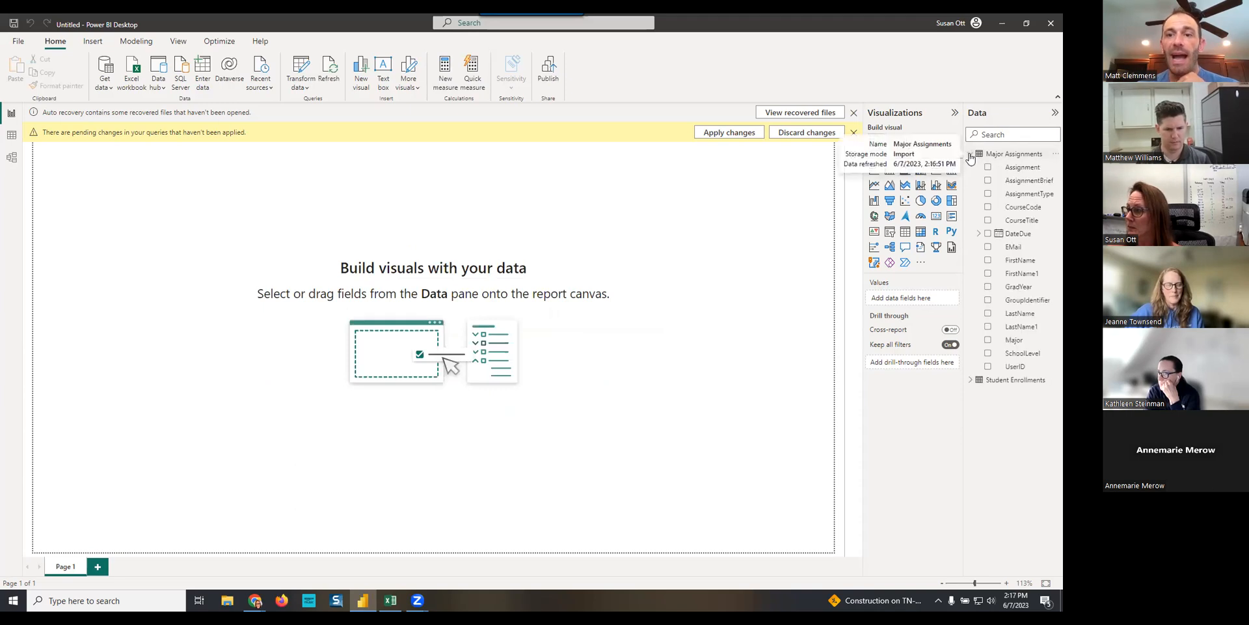
pyautogui.click(971, 382)
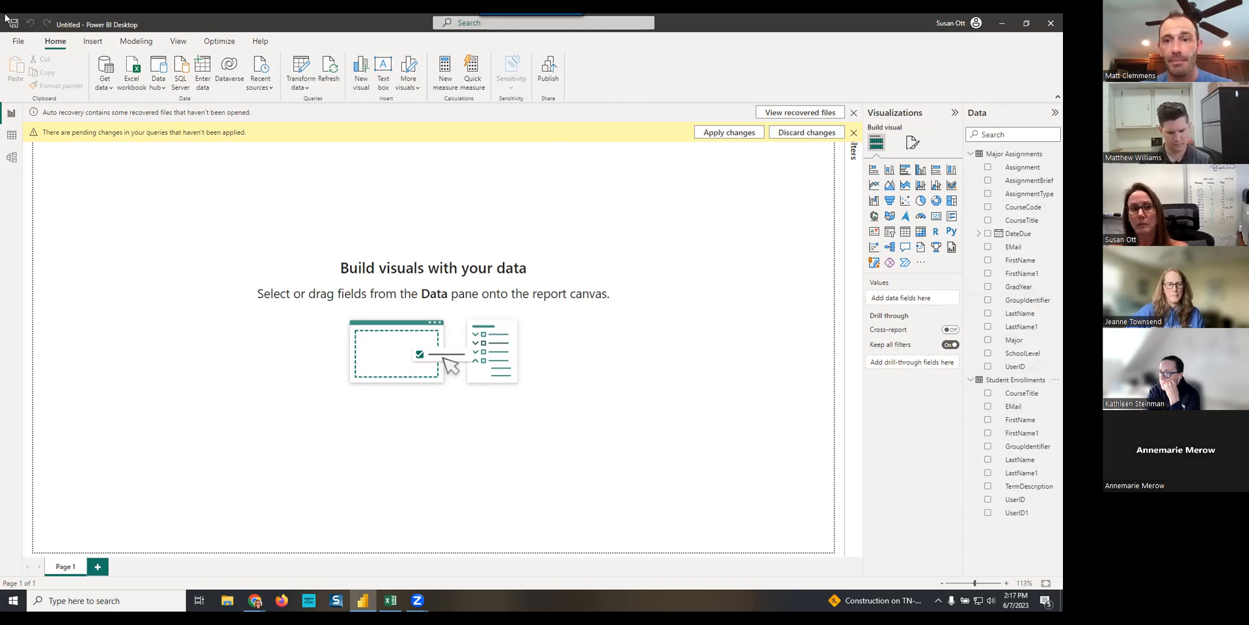
# - Add a calculated column Class Section to Student Enrollments that joins CourseTitle and GroupIdentifier with " - " between them
pyautogui.click(1006, 382)
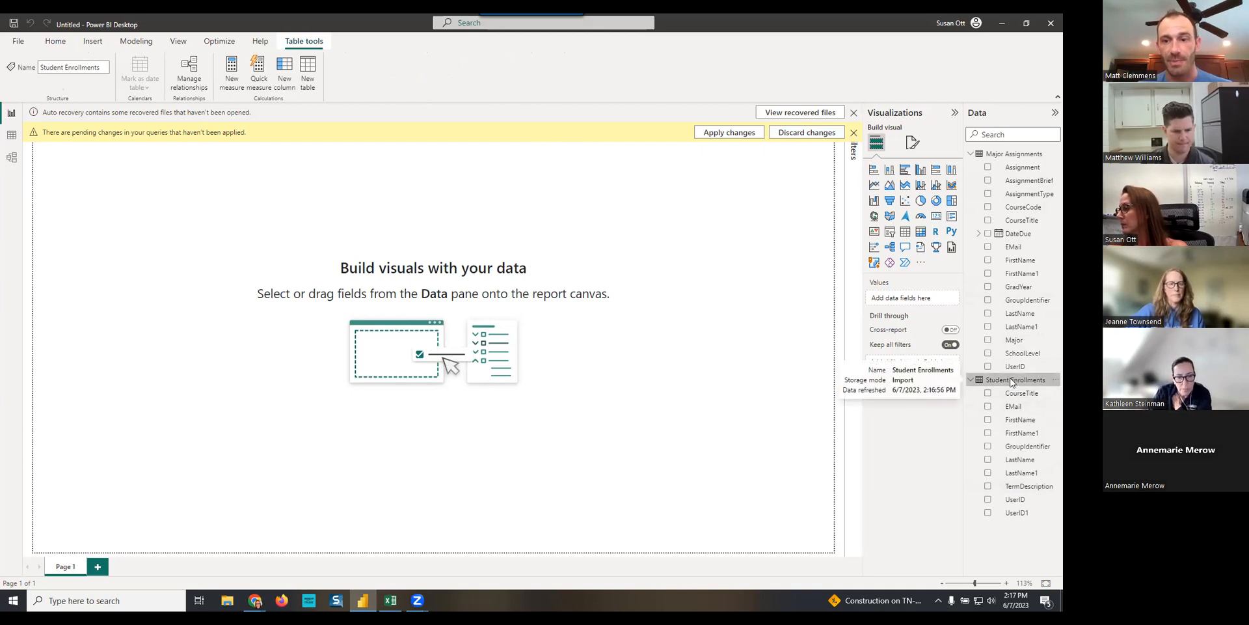
pyautogui.rightClick(1012, 382)
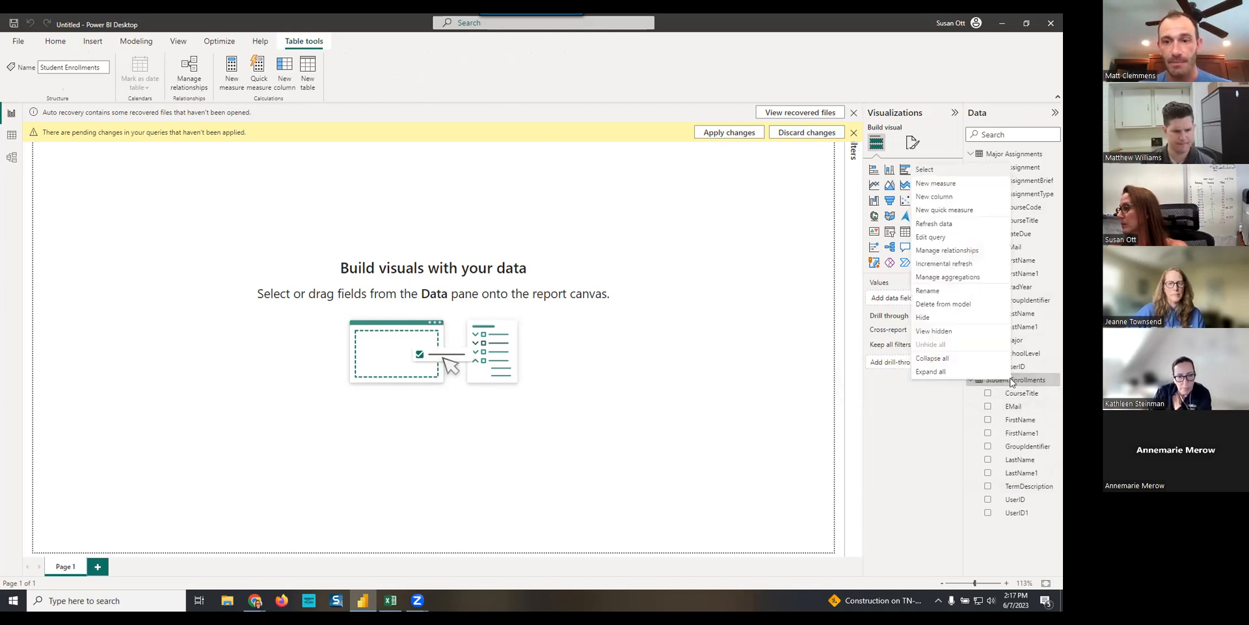
pyautogui.click(942, 201)
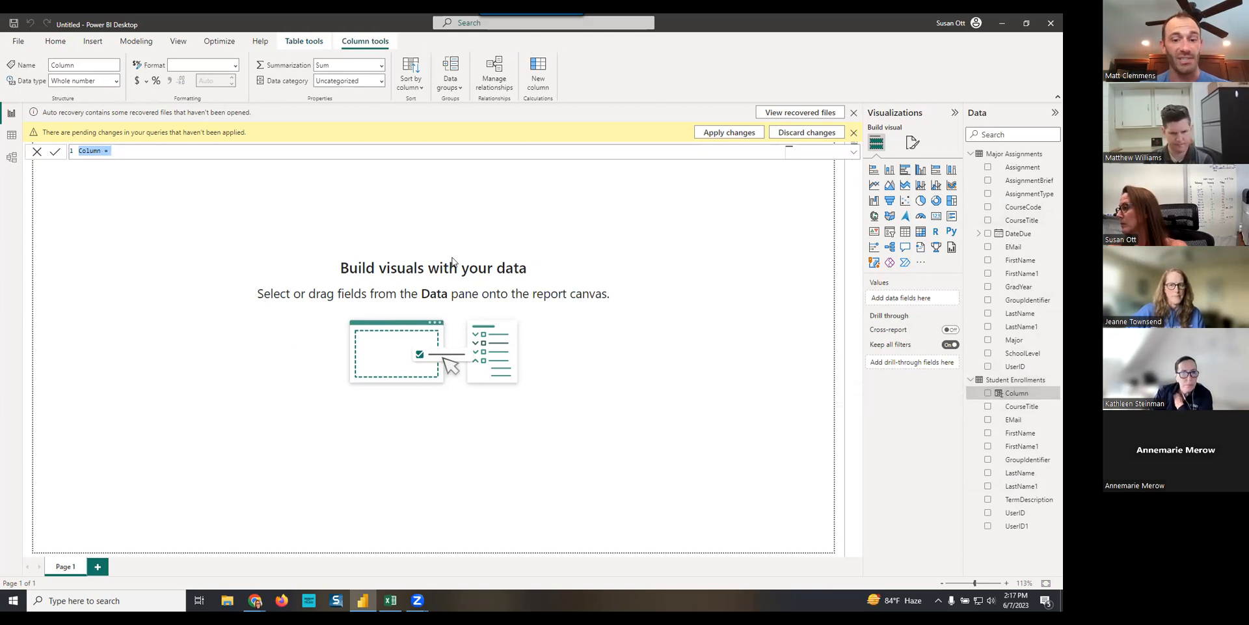
pyautogui.press('BackSpace')
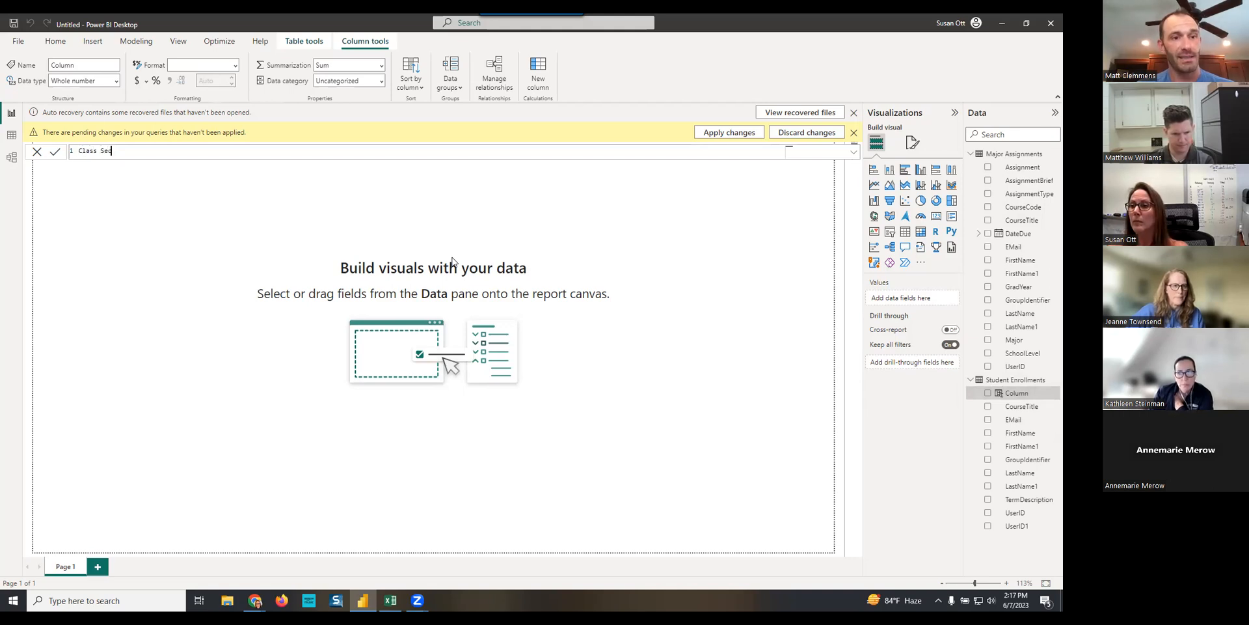
pyautogui.write('Class Section = course')
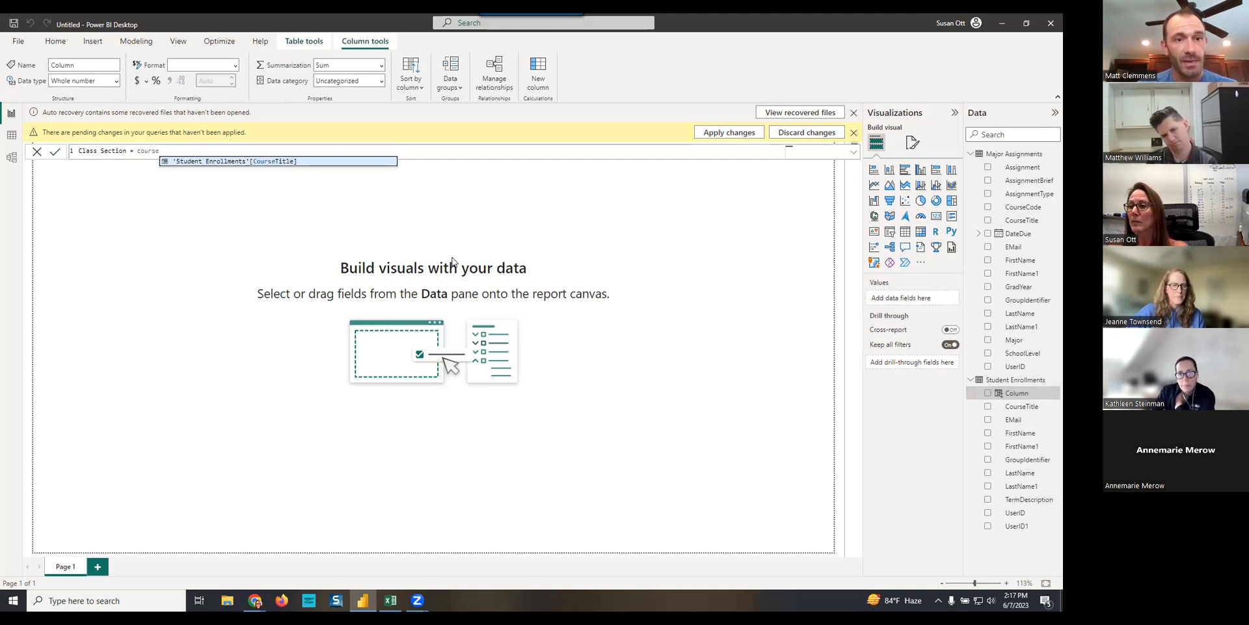
pyautogui.press('Tab')
pyautogui.write('&')
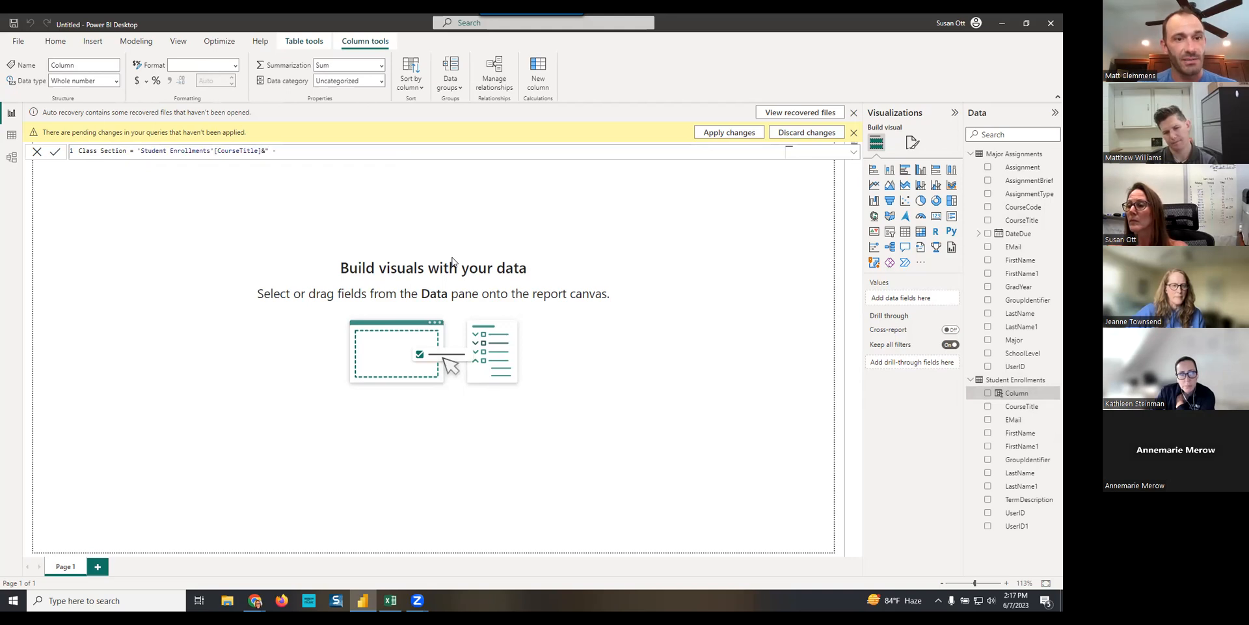
pyautogui.write('" - "&')
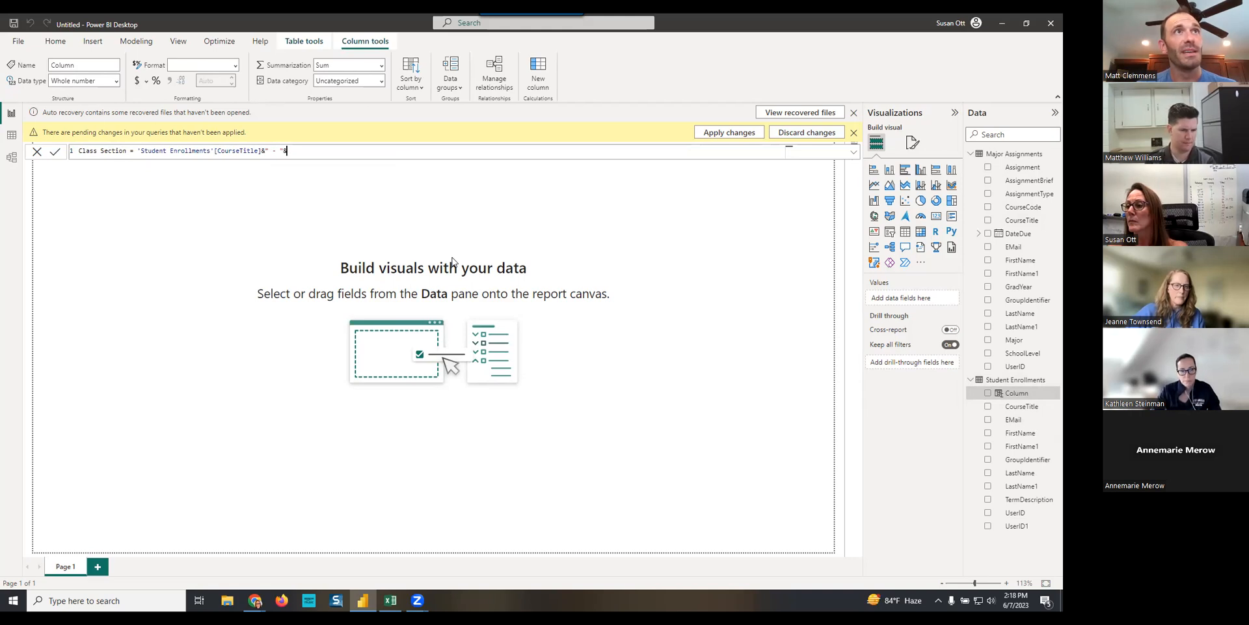
pyautogui.write('group')
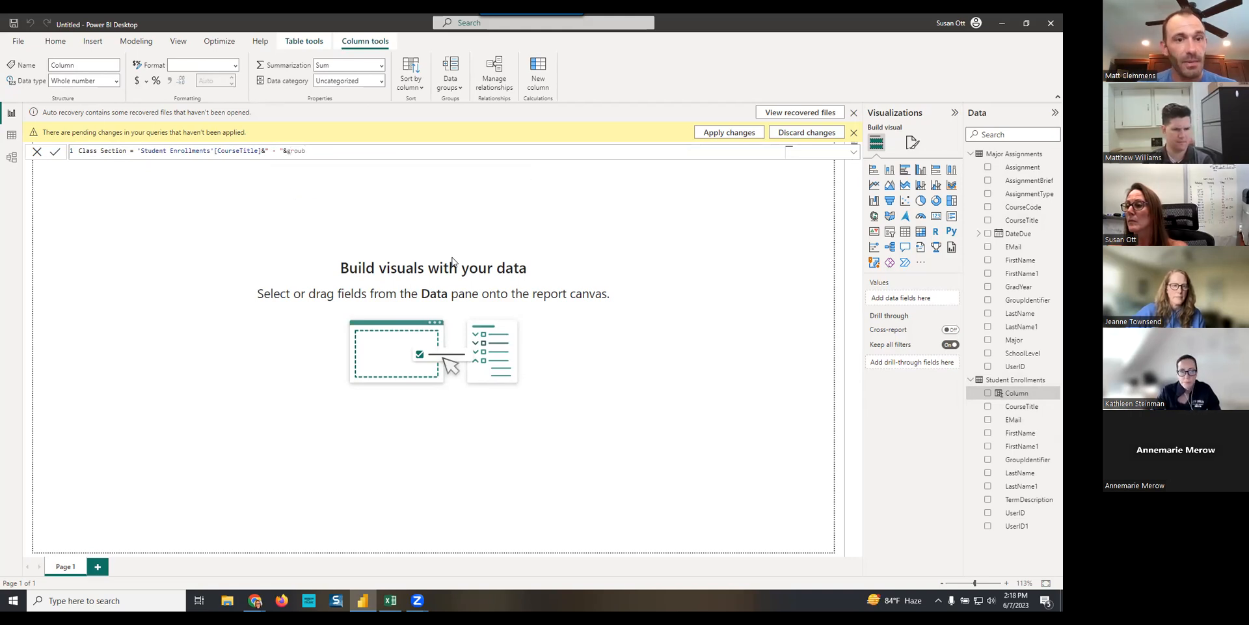
pyautogui.press('BackSpace')
pyautogui.write('pi')
pyautogui.press('Tab')
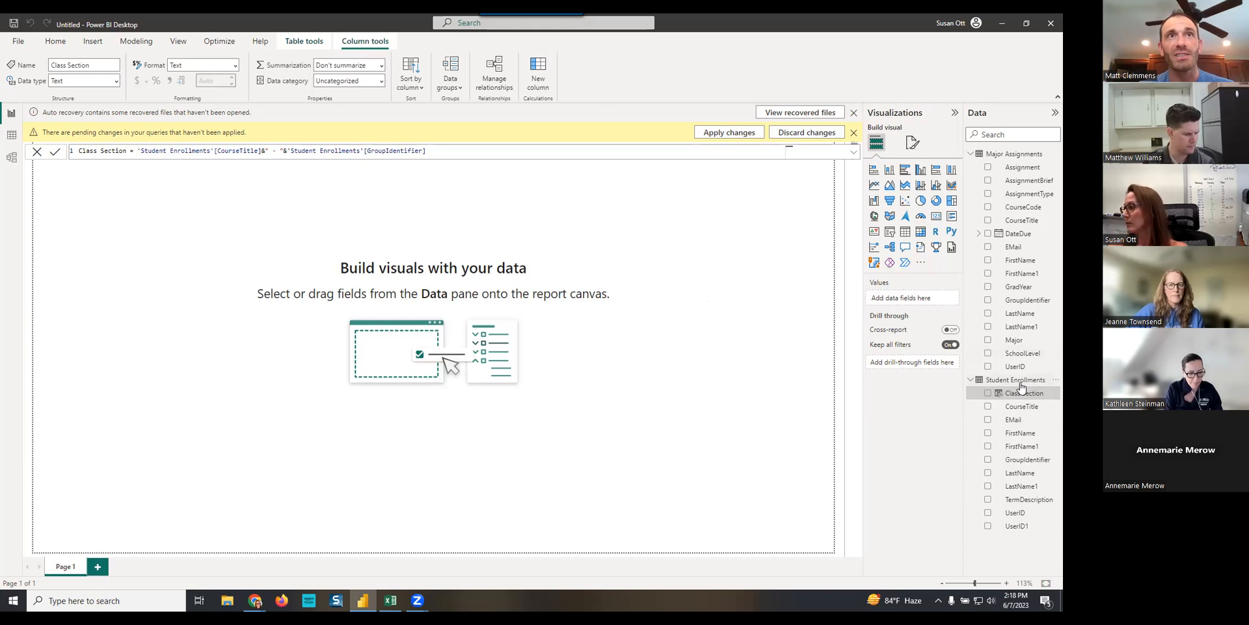
# - Add a calculated column Student Name to Major Assignments that joins LastName1 and FirstName1 with ", " between them
pyautogui.click(1023, 155)
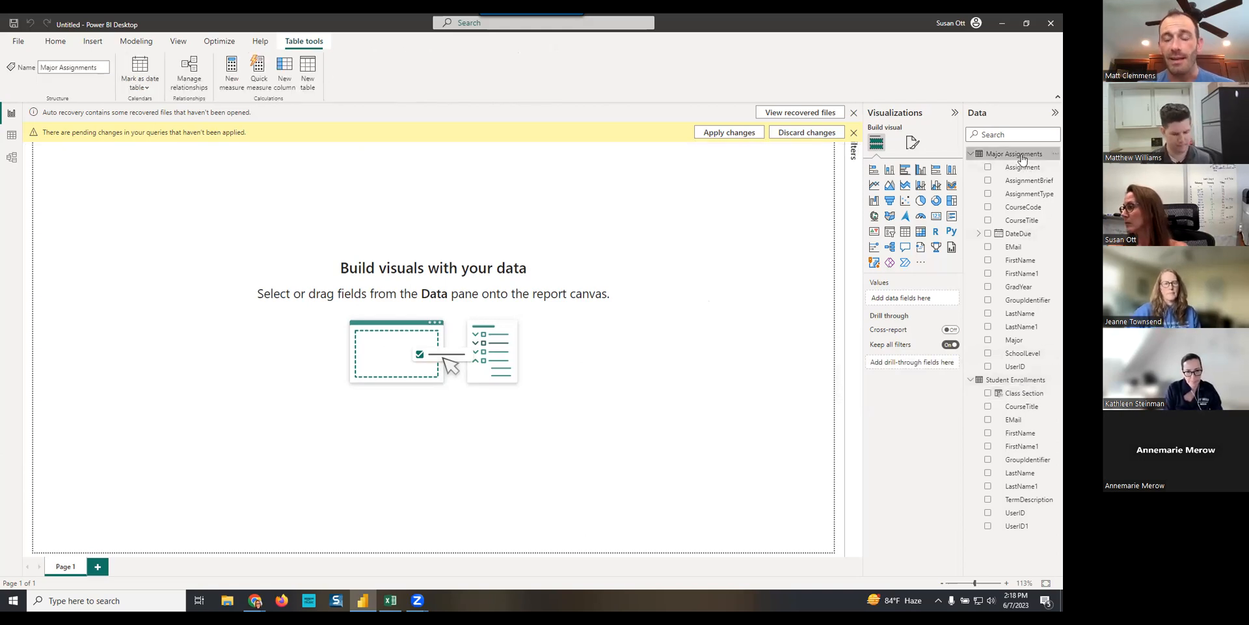
pyautogui.rightClick(1022, 156)
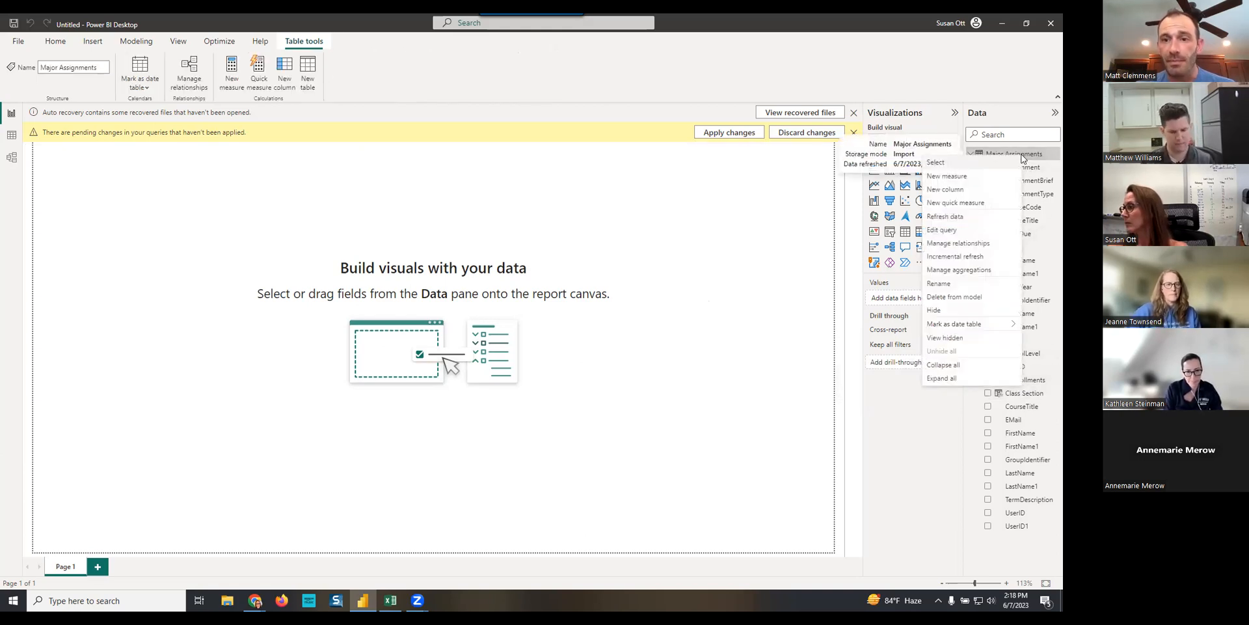
pyautogui.click(943, 190)
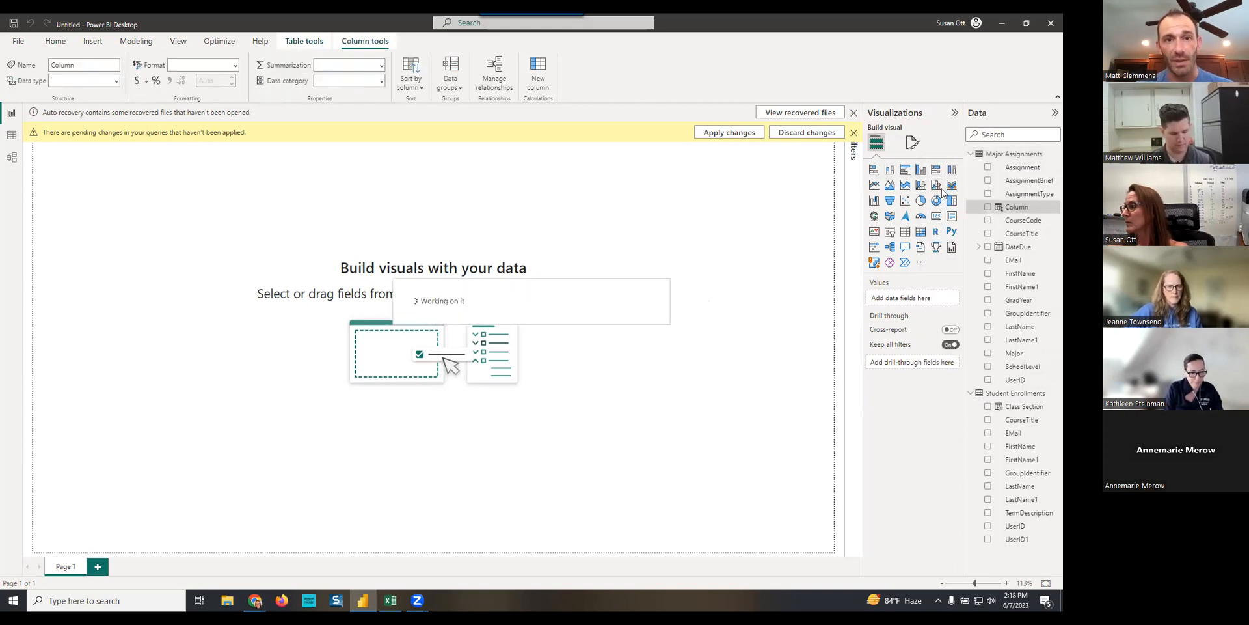
pyautogui.write('Student')
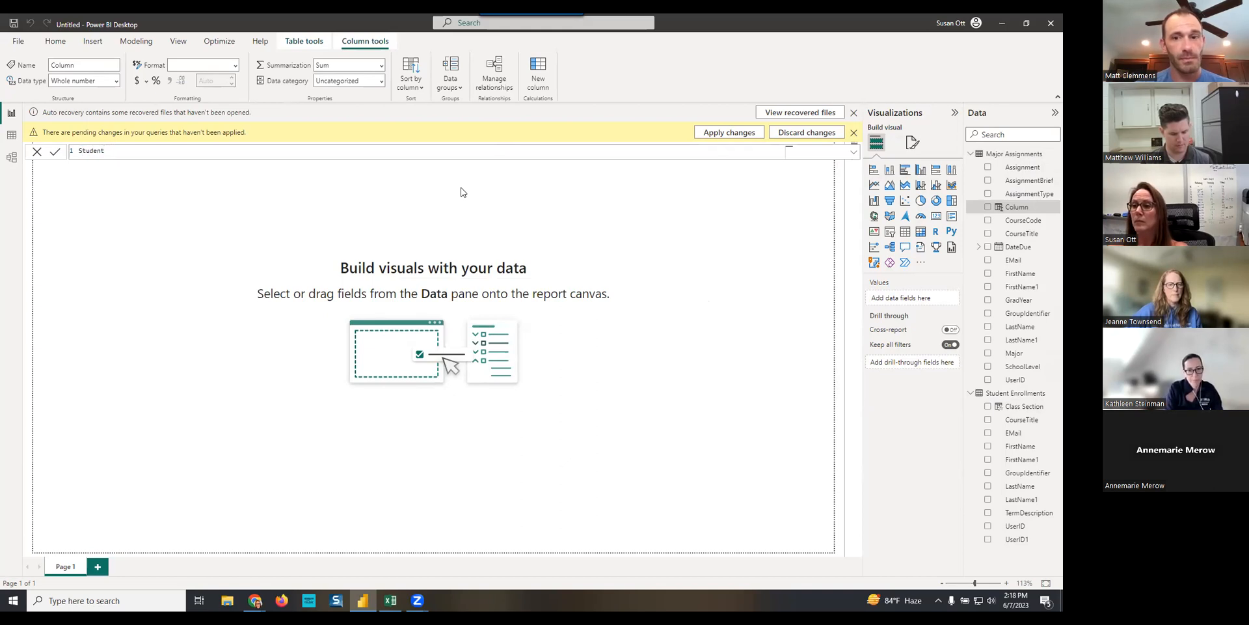
pyautogui.write(' Name = last')
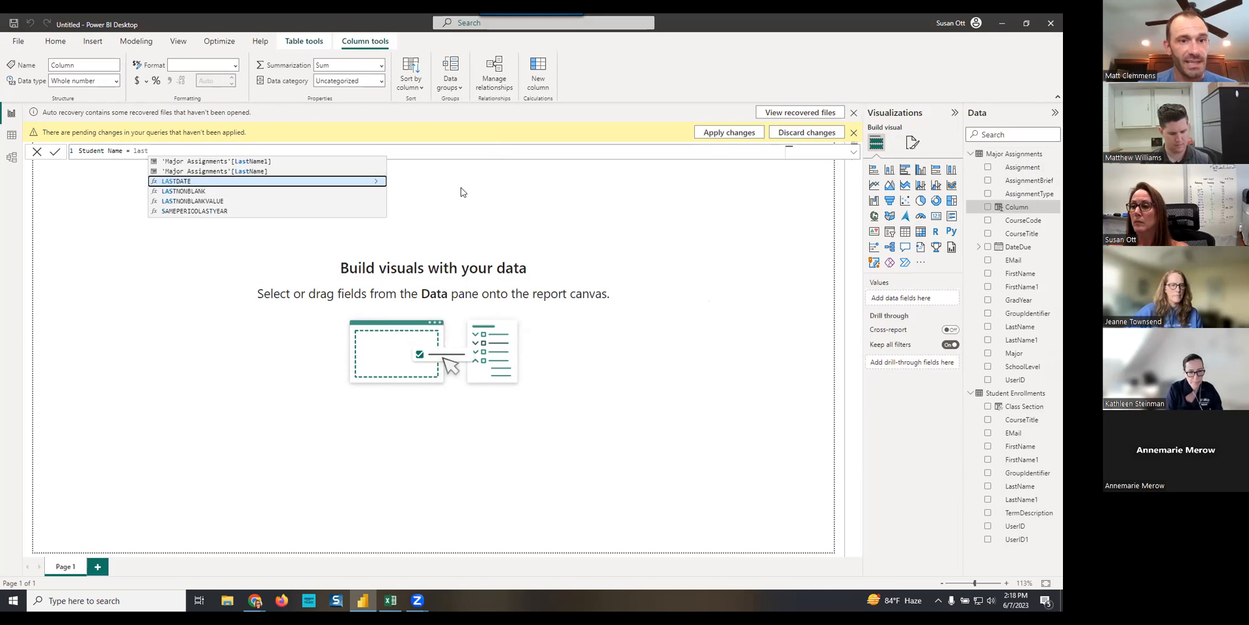
pyautogui.click(253, 172)
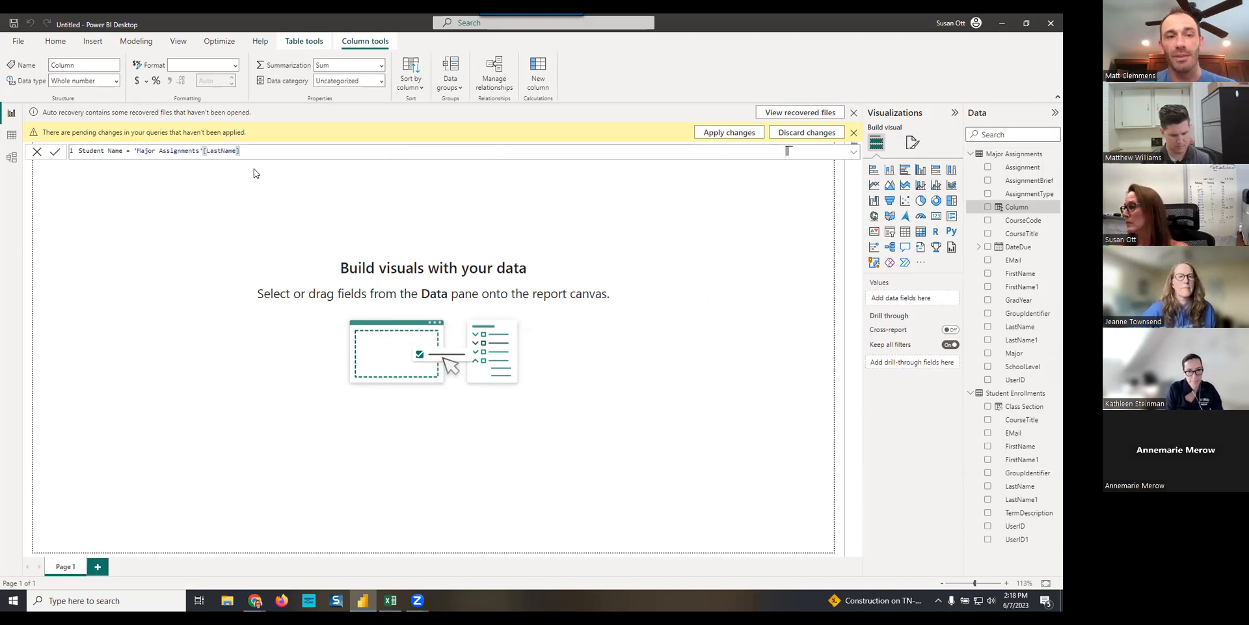
pyautogui.press('BackSpace')
pyautogui.press('BackSpace')
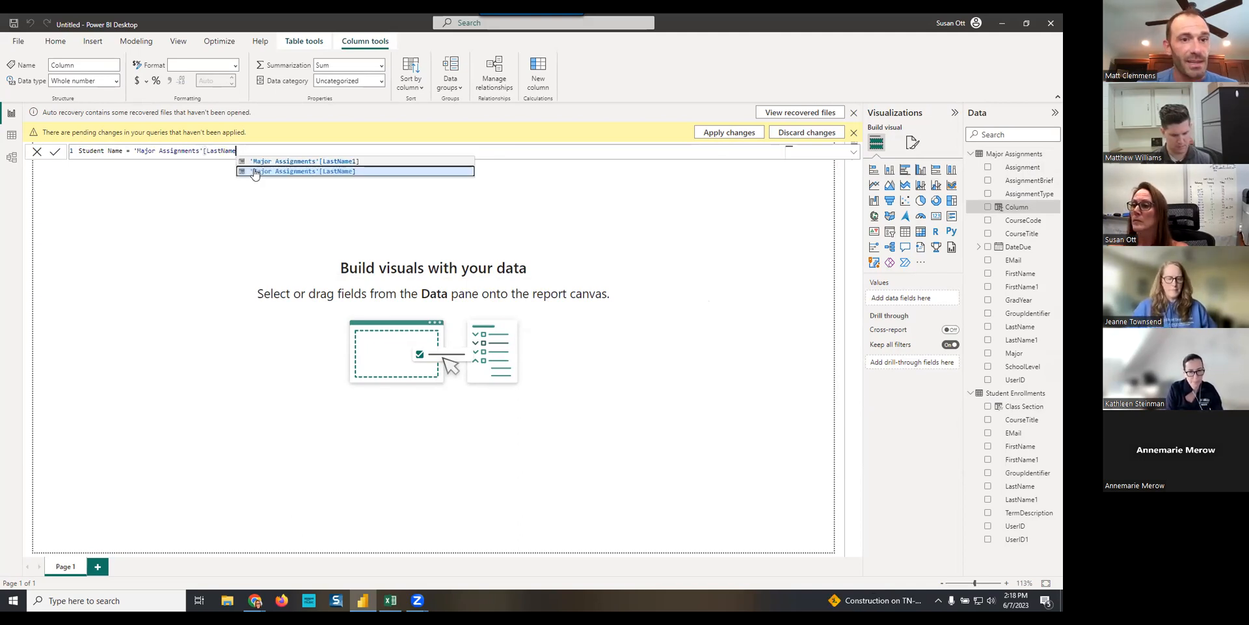
pyautogui.click(310, 161)
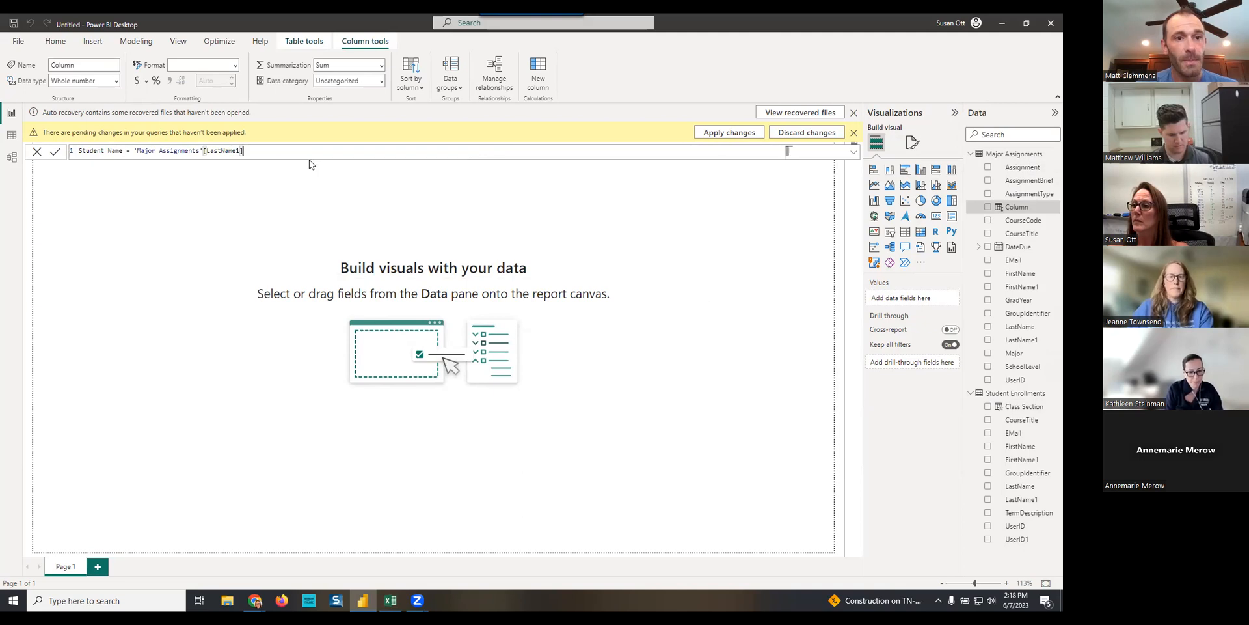
pyautogui.write('&", ')
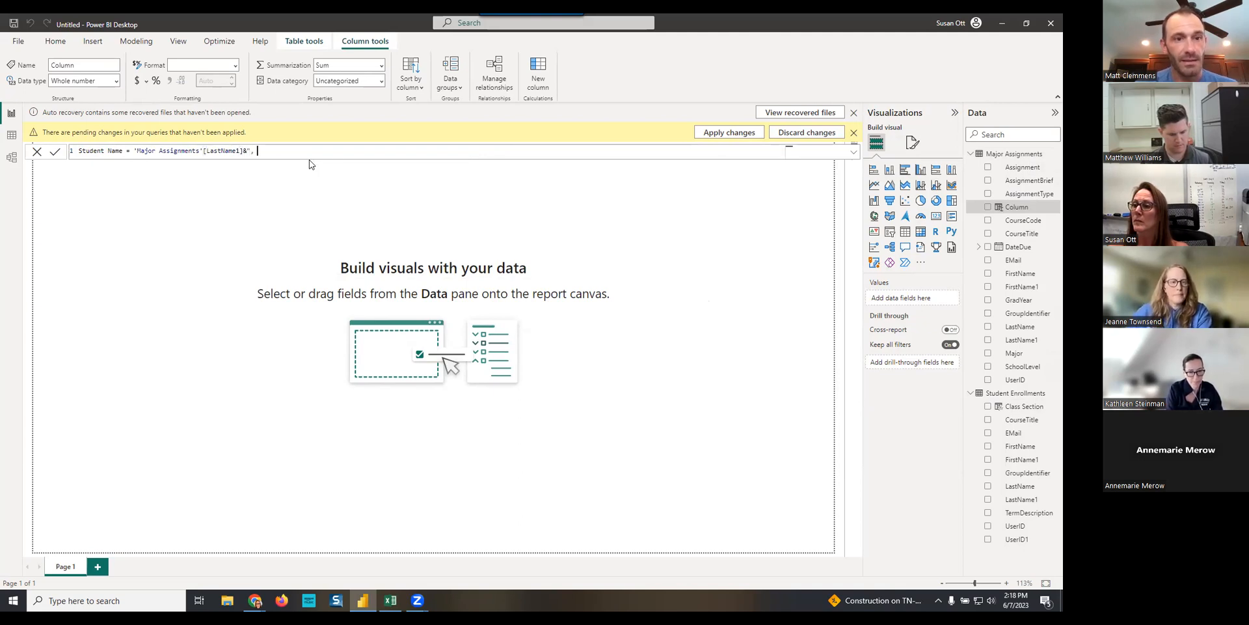
pyautogui.write('"&first')
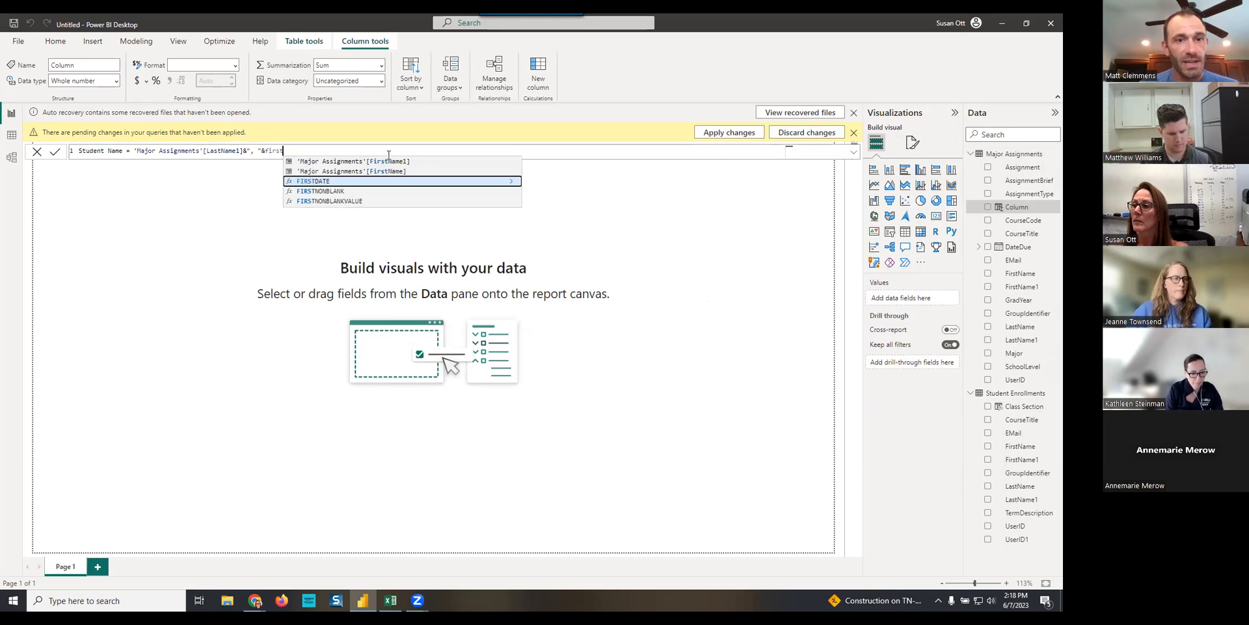
pyautogui.click(383, 160)
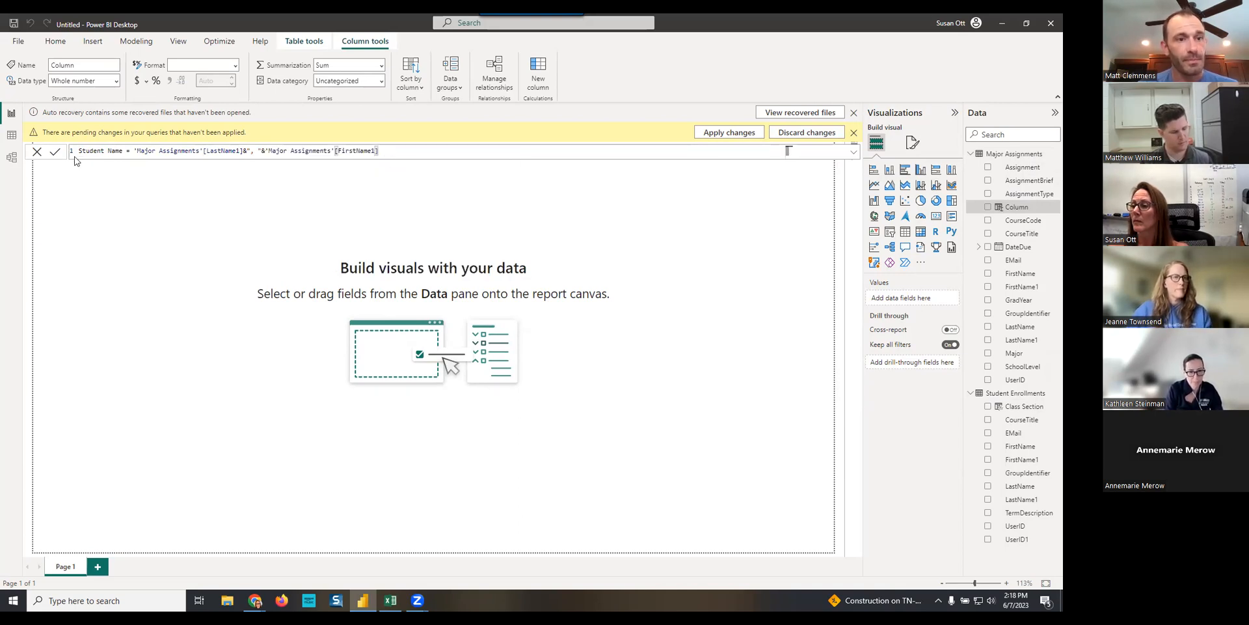
pyautogui.click(55, 151)
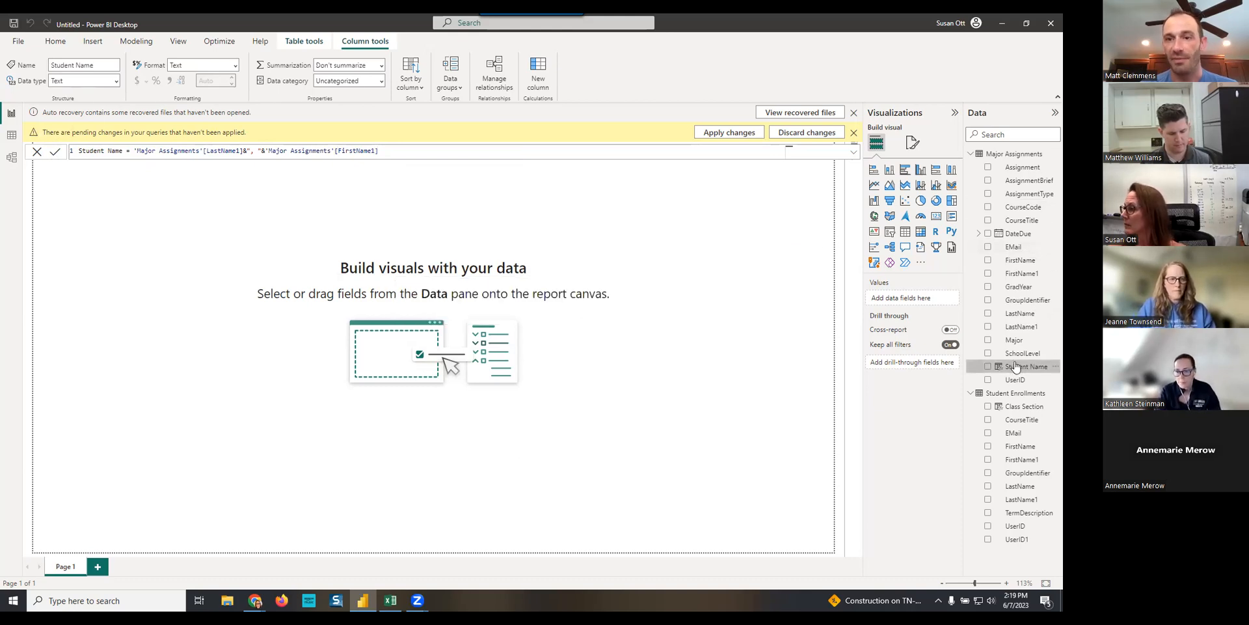
# - Add a calculated column Teacher Name to Major Assignments that joins LastName and FirstName with ", " between them
pyautogui.rightClick(1016, 156)
pyautogui.click(939, 191)
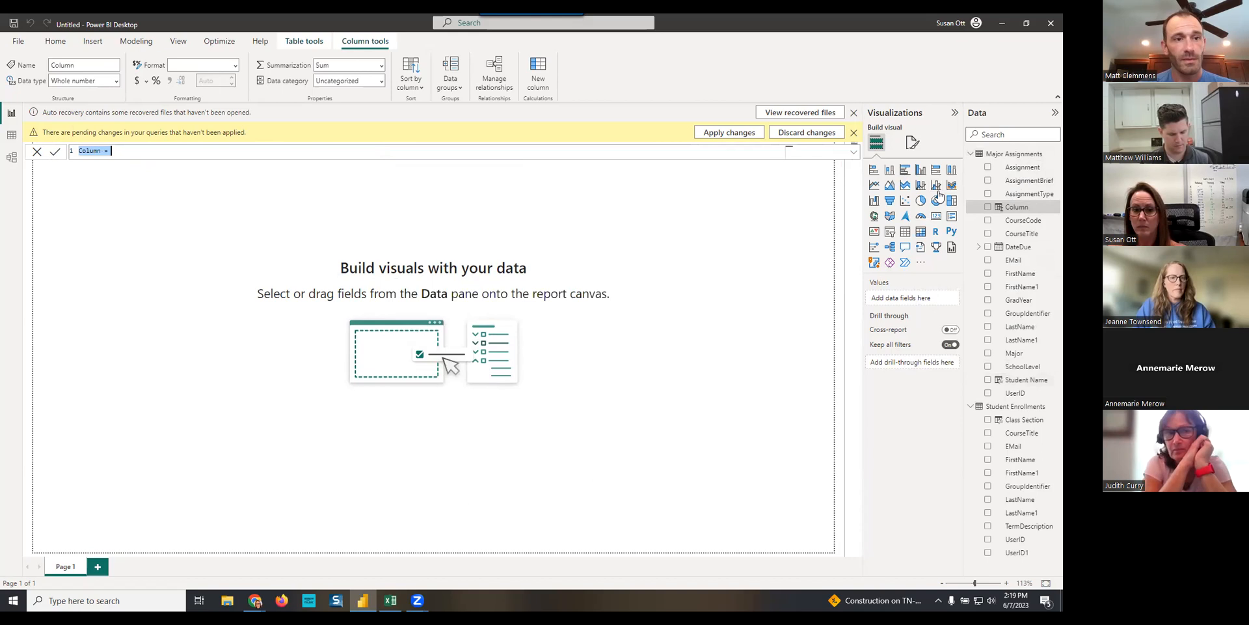
pyautogui.write('Teacher Name = lastn')
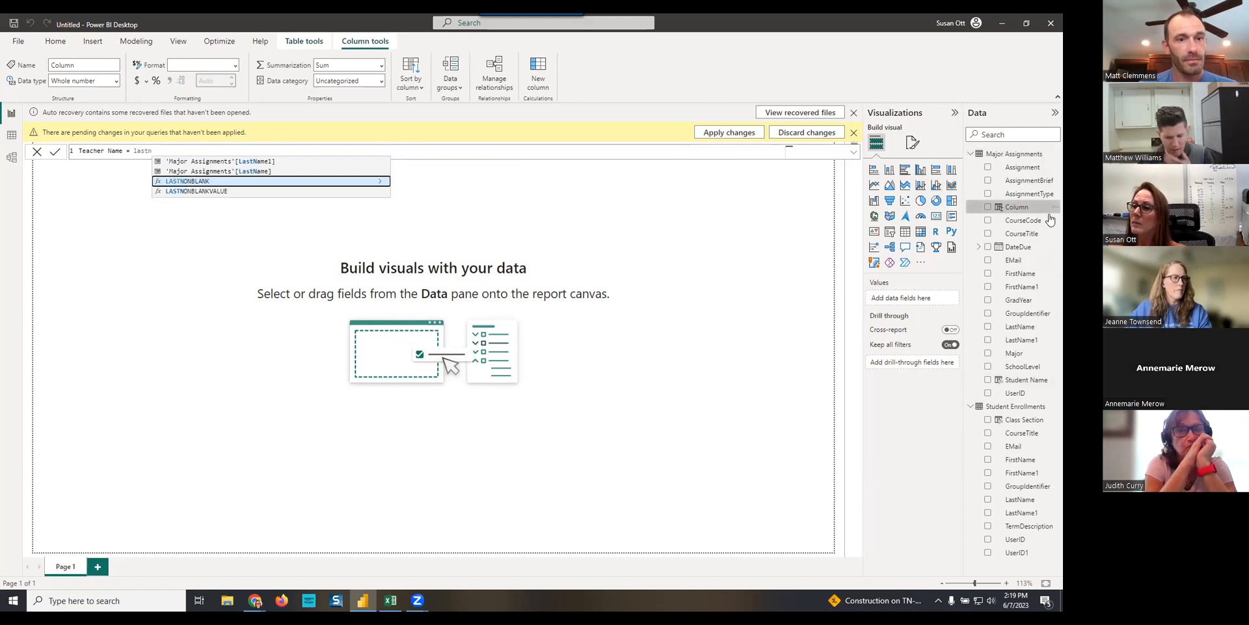
pyautogui.click(258, 171)
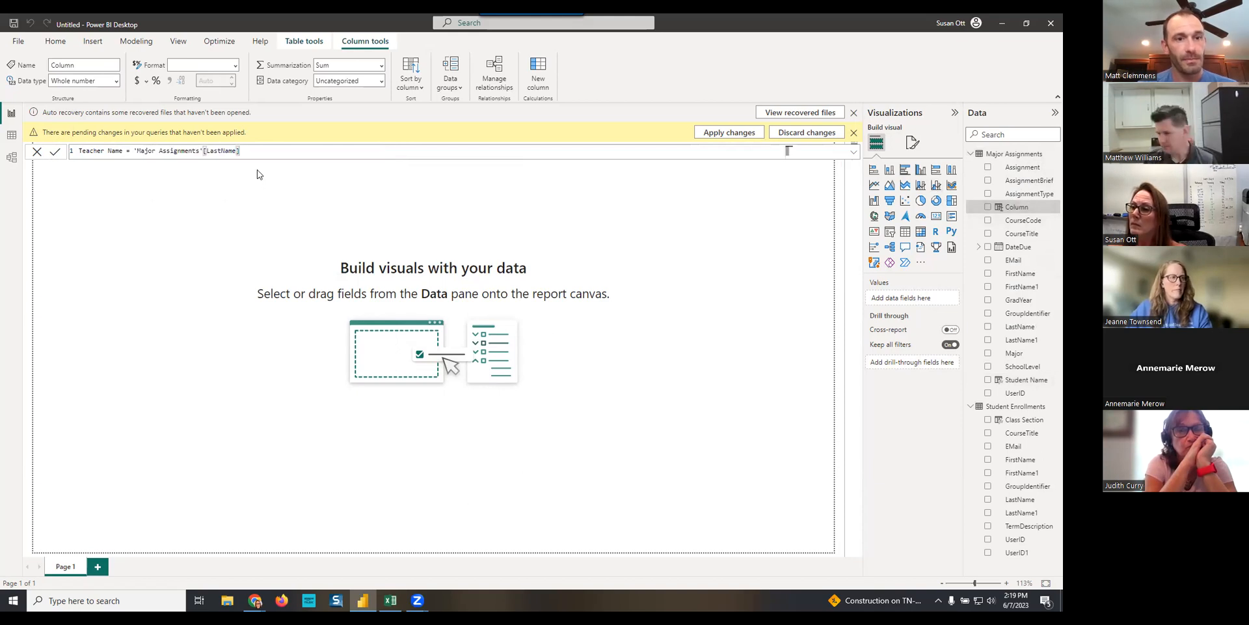
pyautogui.write('&"')
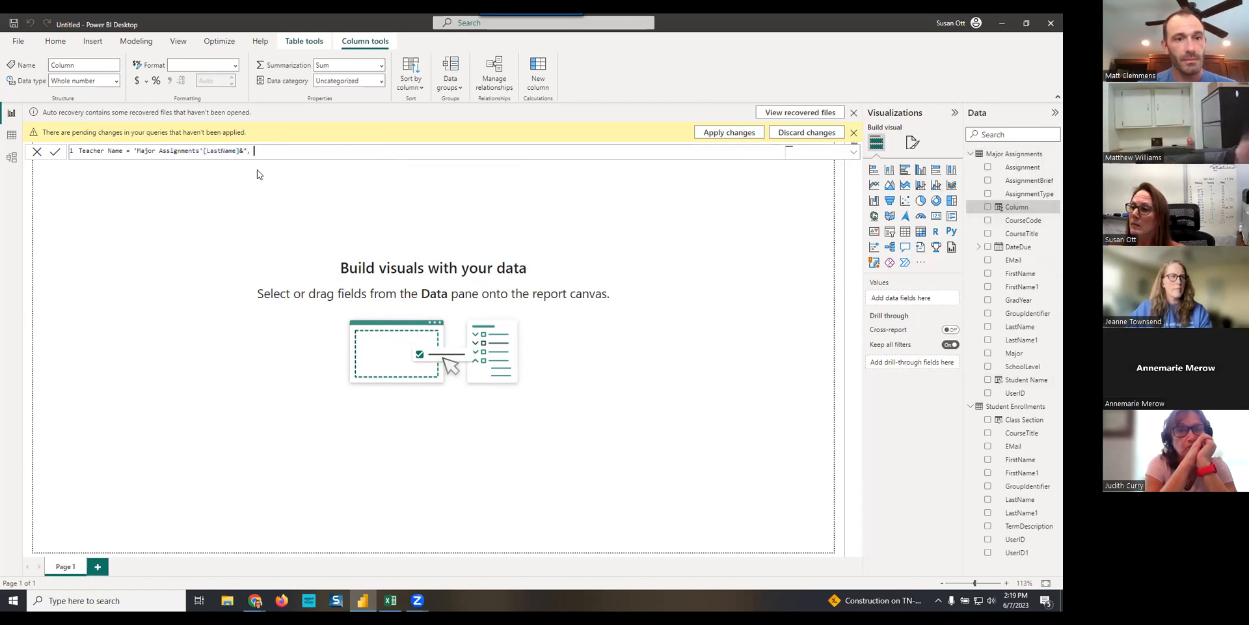
pyautogui.write(', "')
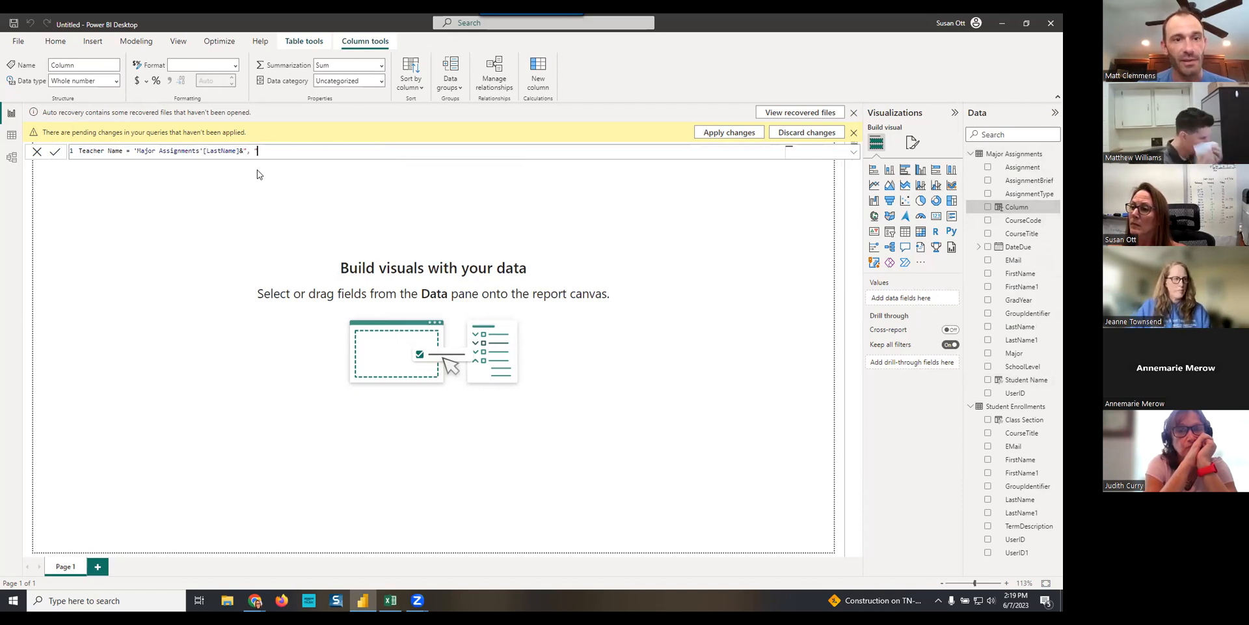
pyautogui.write('&')
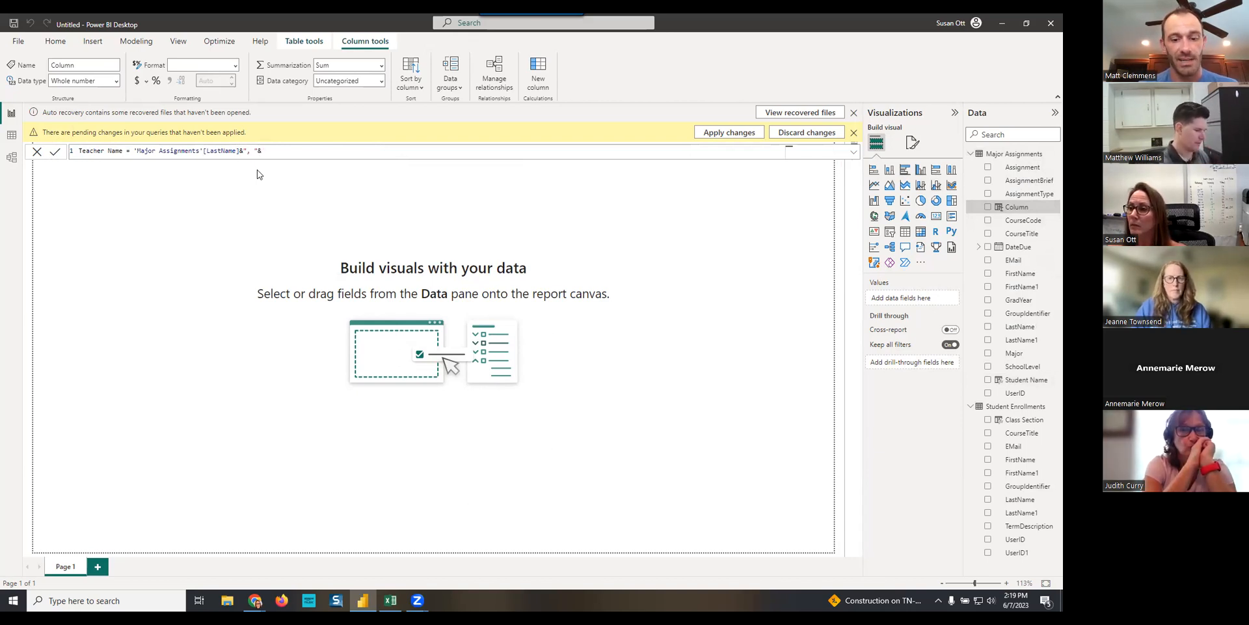
pyautogui.write('firstn')
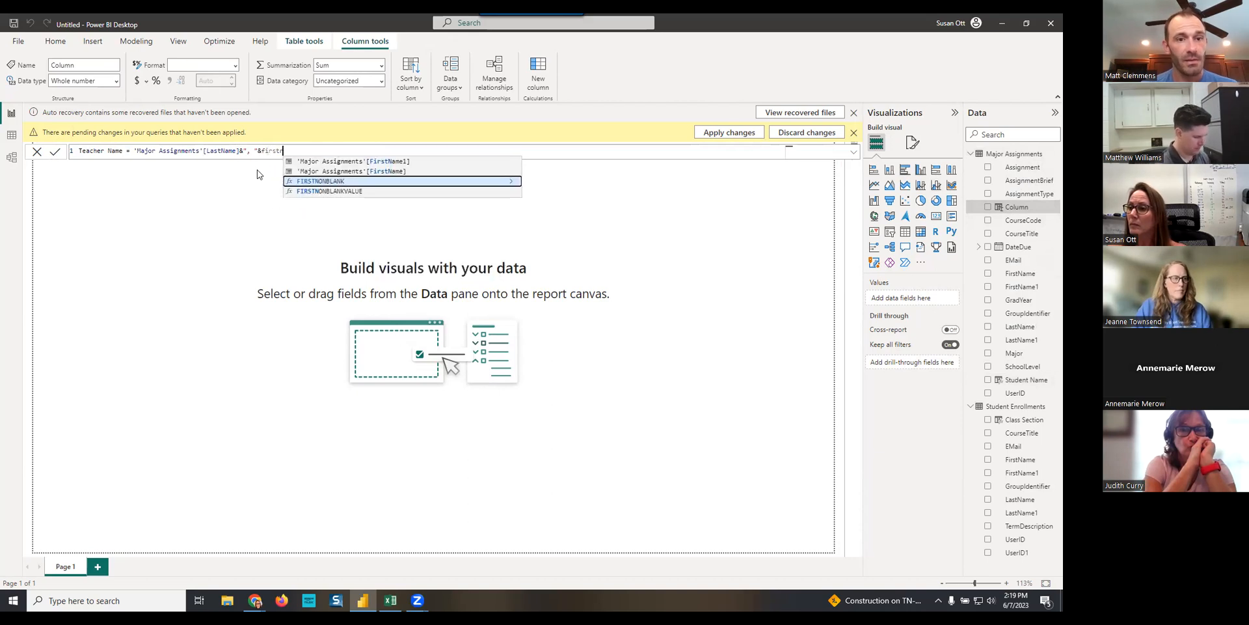
pyautogui.click(401, 171)
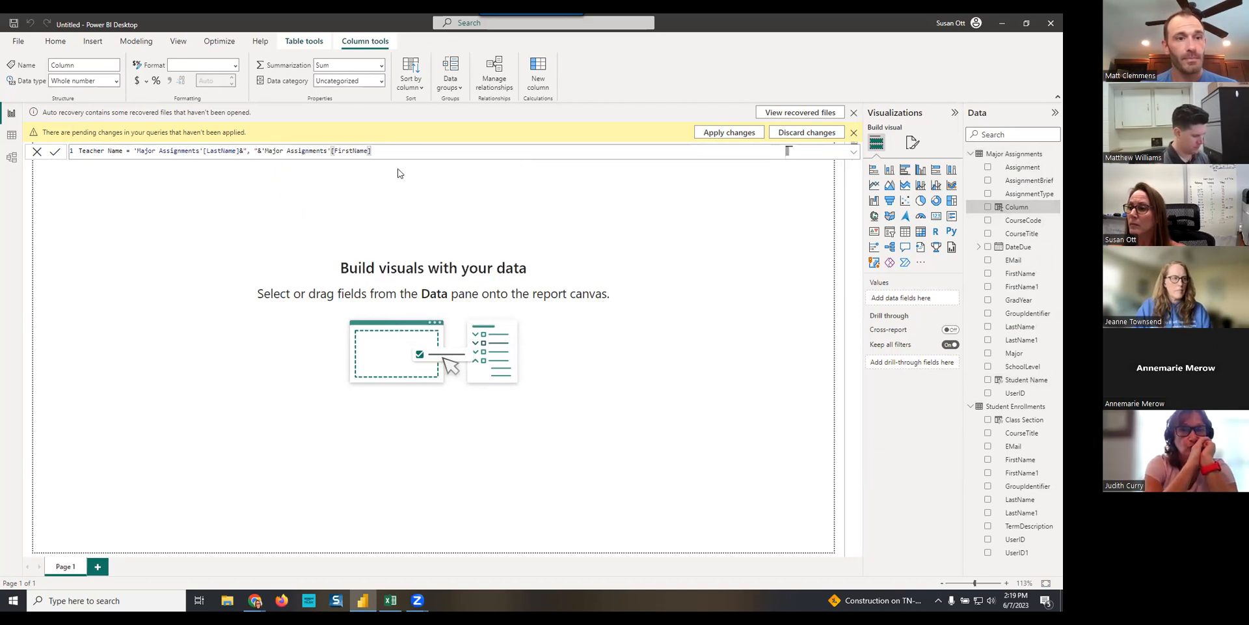
pyautogui.click(55, 151)
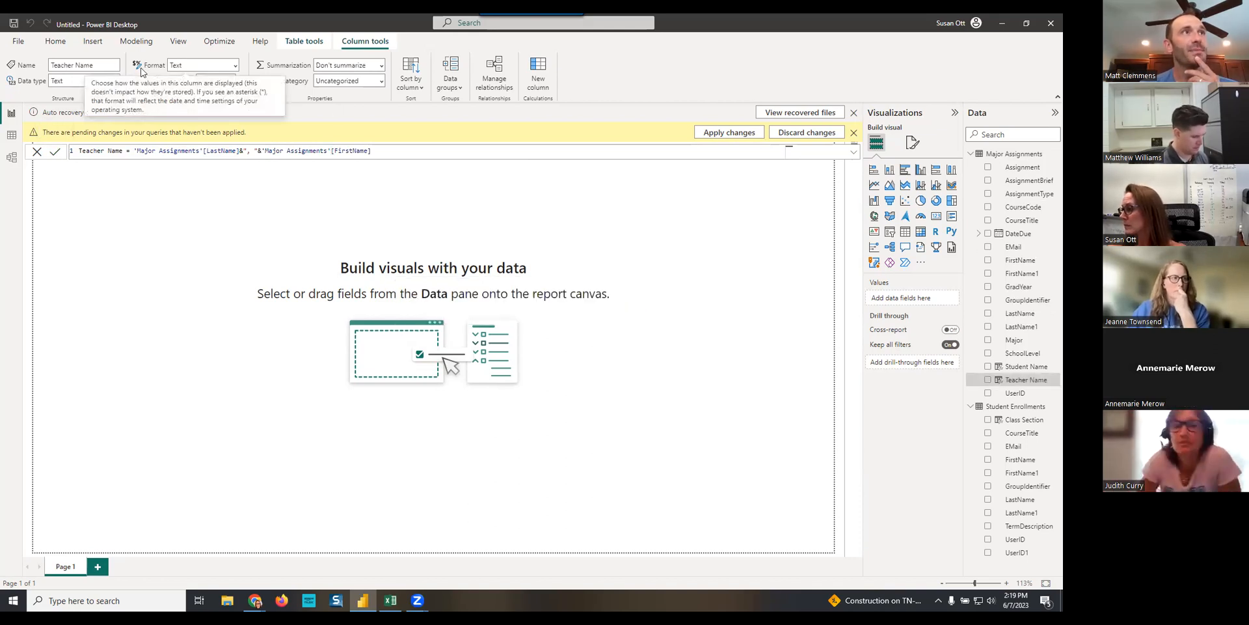
# - Add a slicer on the DateDue field of Major Assignments and reduce its height to fit the date range slider
pyautogui.click(651, 401)
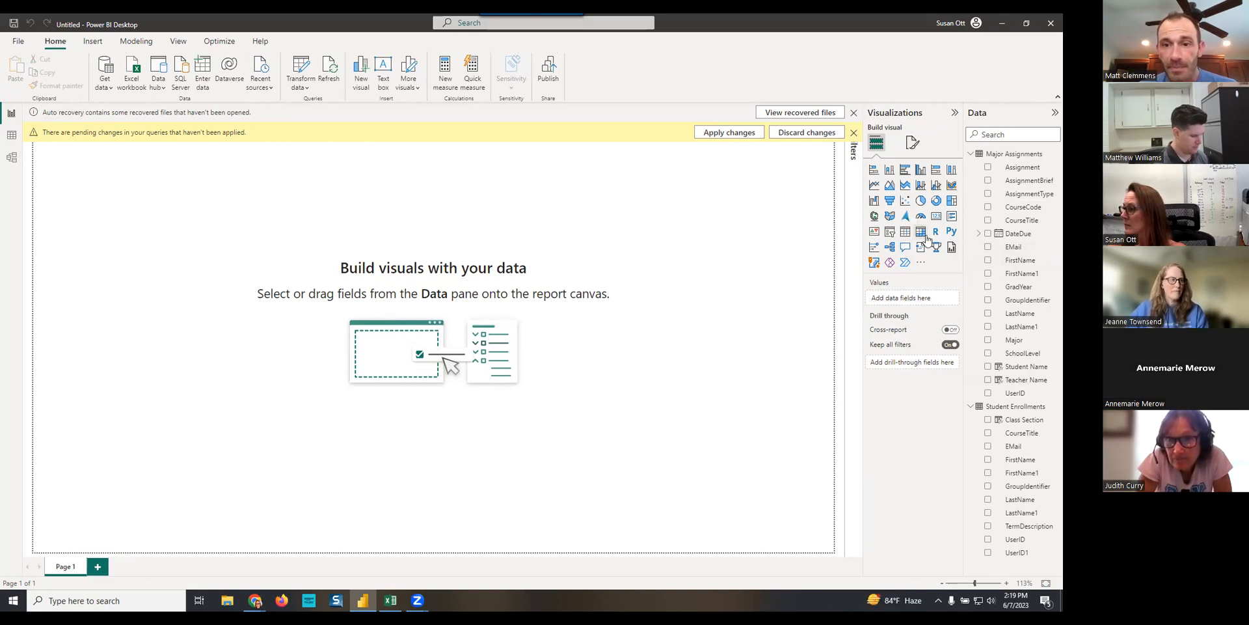
pyautogui.click(889, 233)
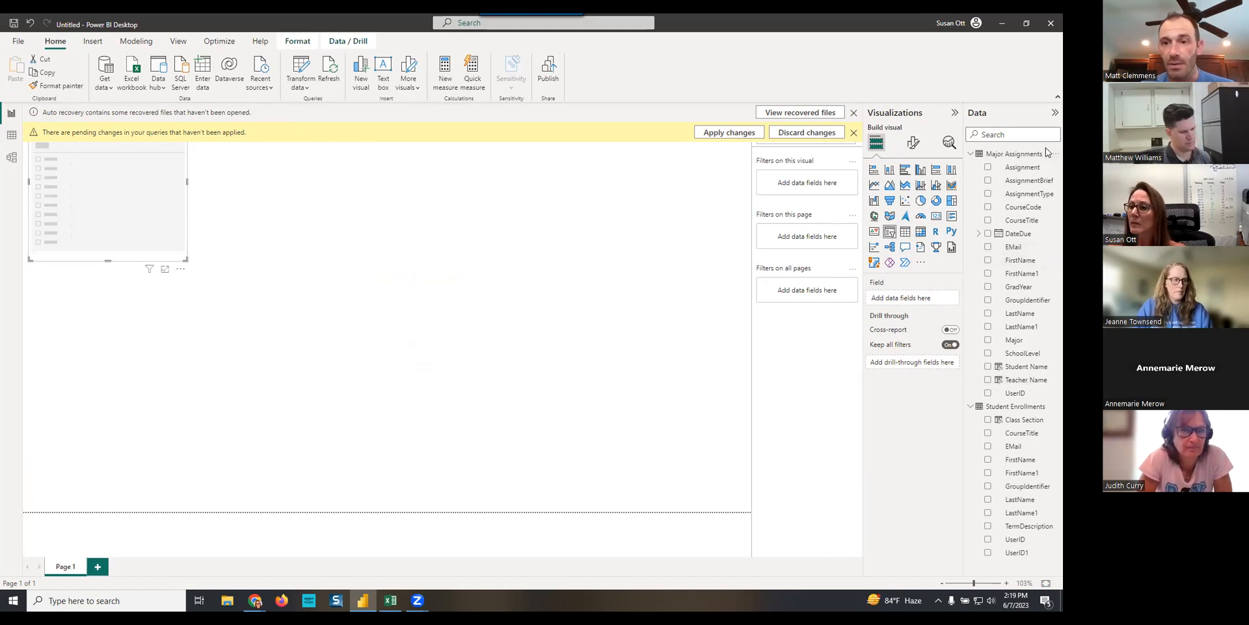
pyautogui.moveTo(1022, 239); pyautogui.dragTo(909, 299)
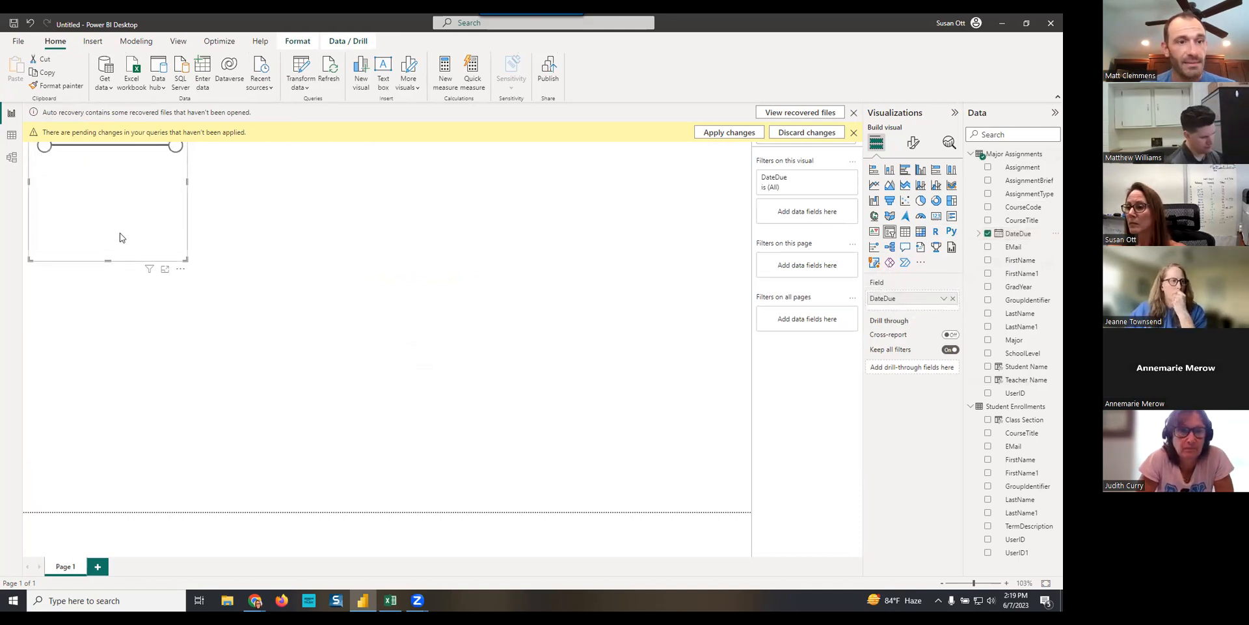
pyautogui.moveTo(104, 258); pyautogui.dragTo(91, 200)
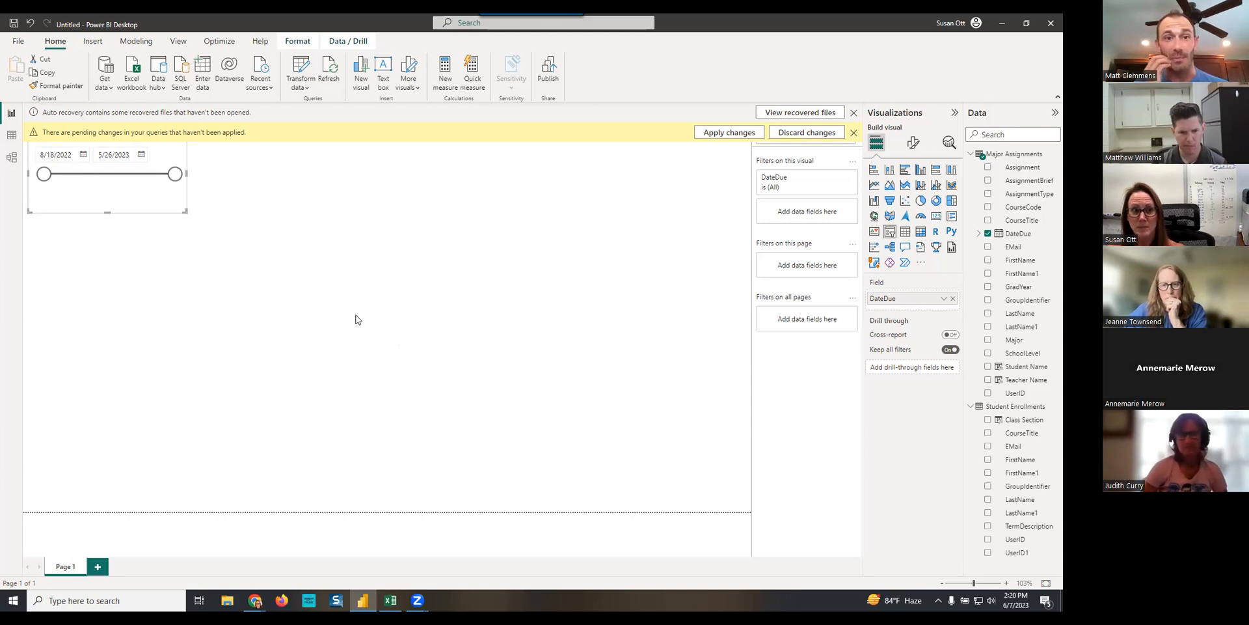
pyautogui.click(588, 298)
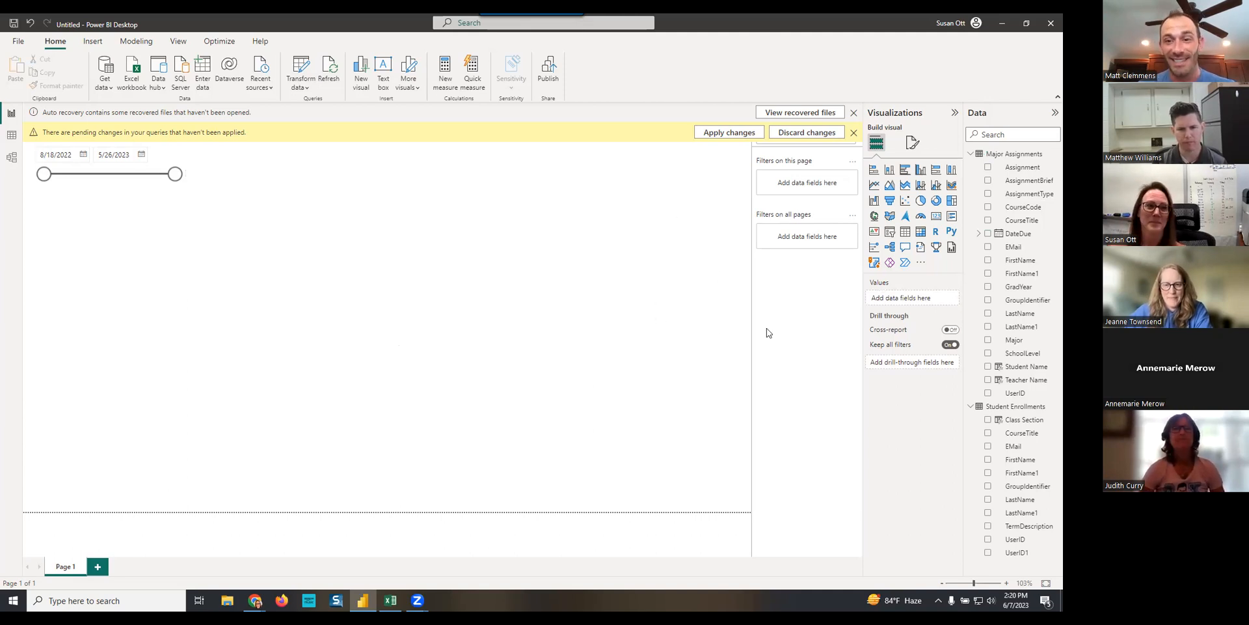
# - Add a matrix beside the date slicer with Student Name as its rows, and make it taller
pyautogui.click(921, 233)
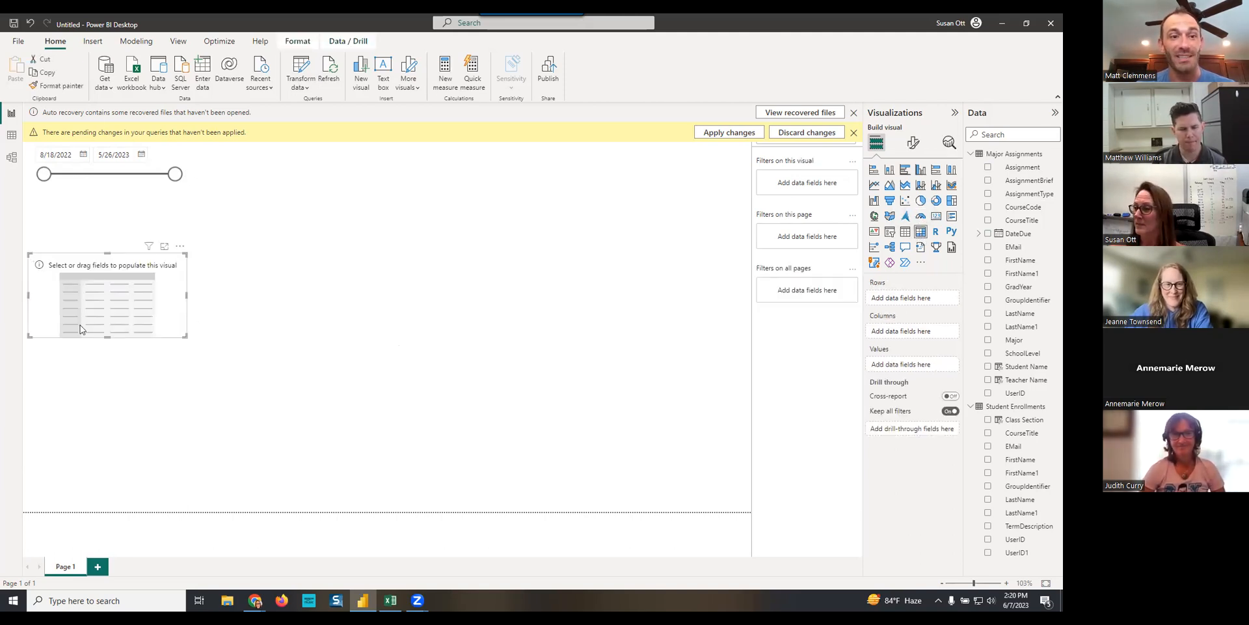
pyautogui.moveTo(164, 302); pyautogui.dragTo(363, 208)
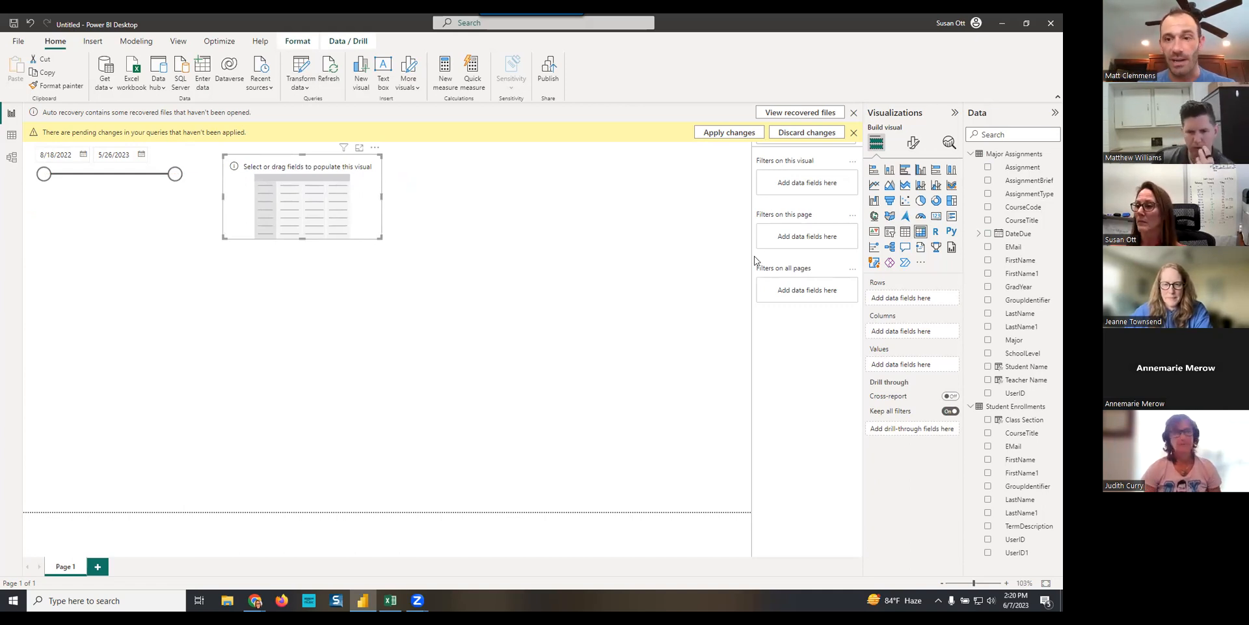
pyautogui.moveTo(1025, 367); pyautogui.dragTo(909, 300)
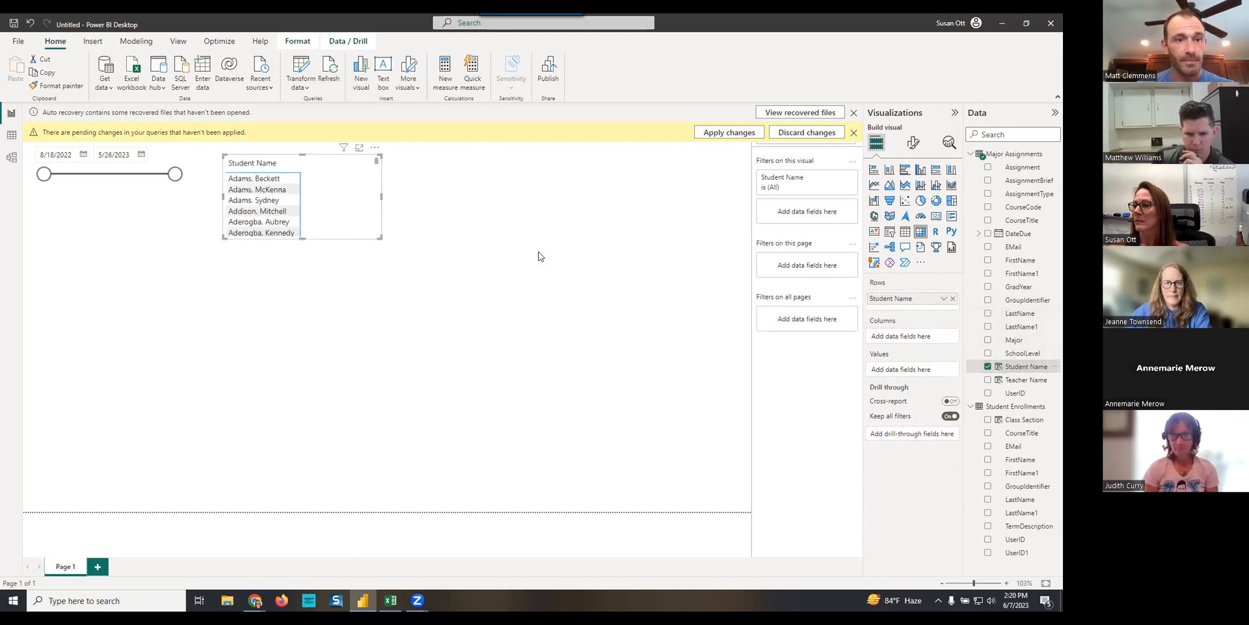
pyautogui.moveTo(377, 234); pyautogui.dragTo(386, 362)
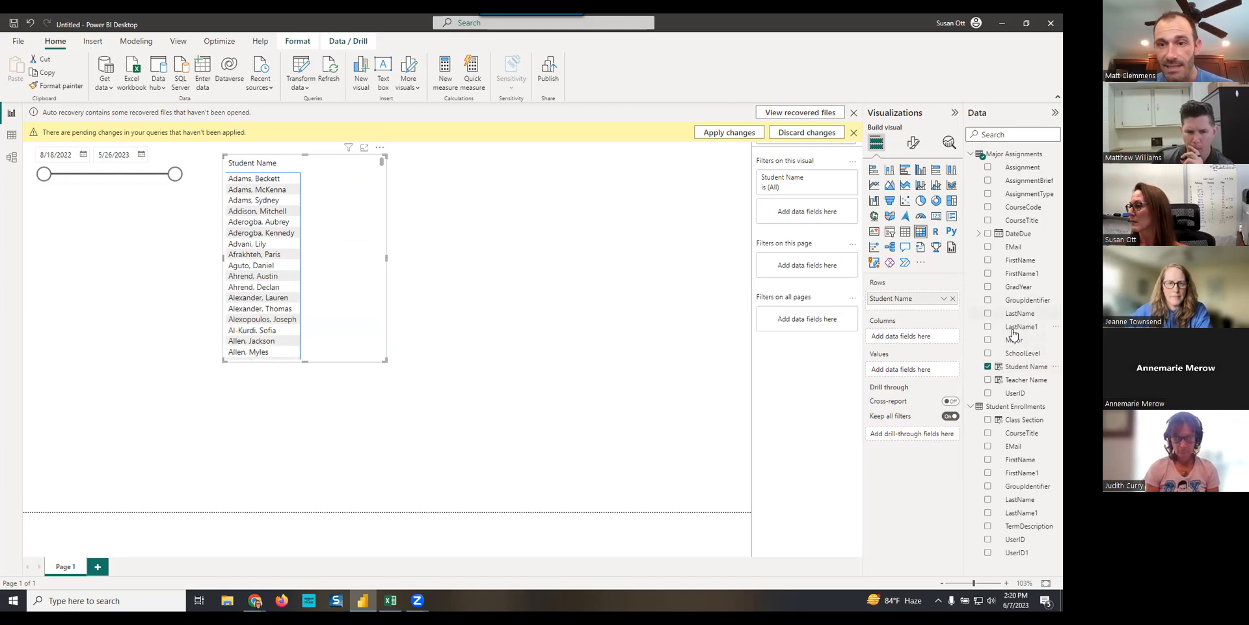
# - Set the display format of the DateDue column to 3/14/01 (m/d/yy)
pyautogui.click(1016, 236)
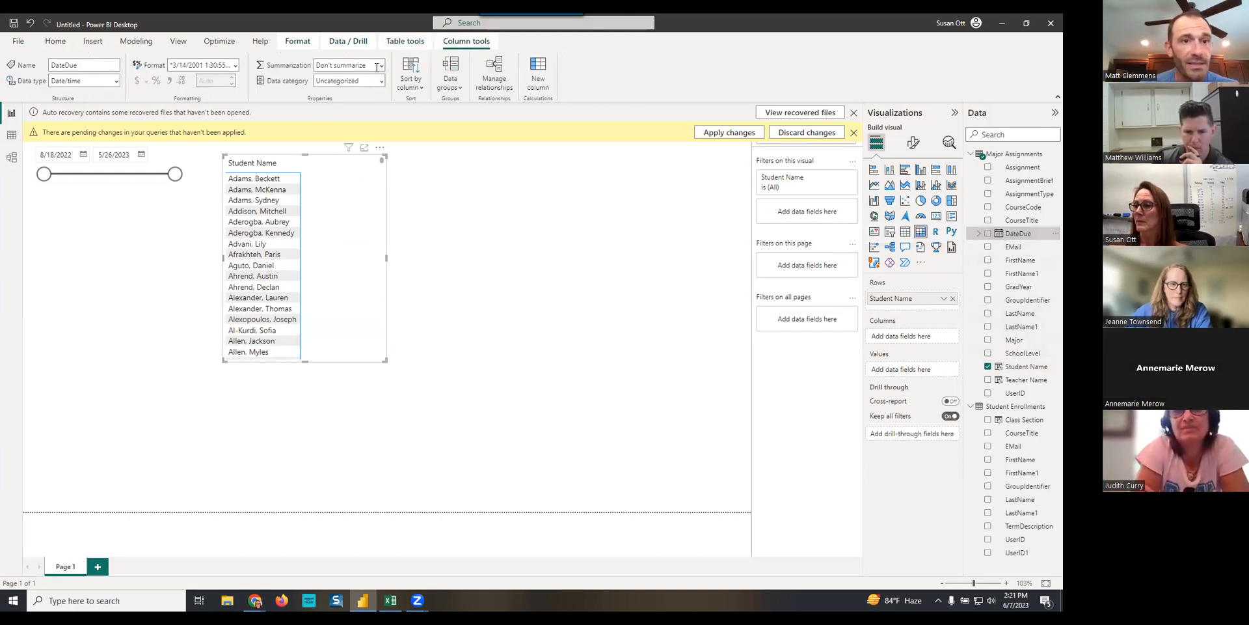
pyautogui.click(236, 66)
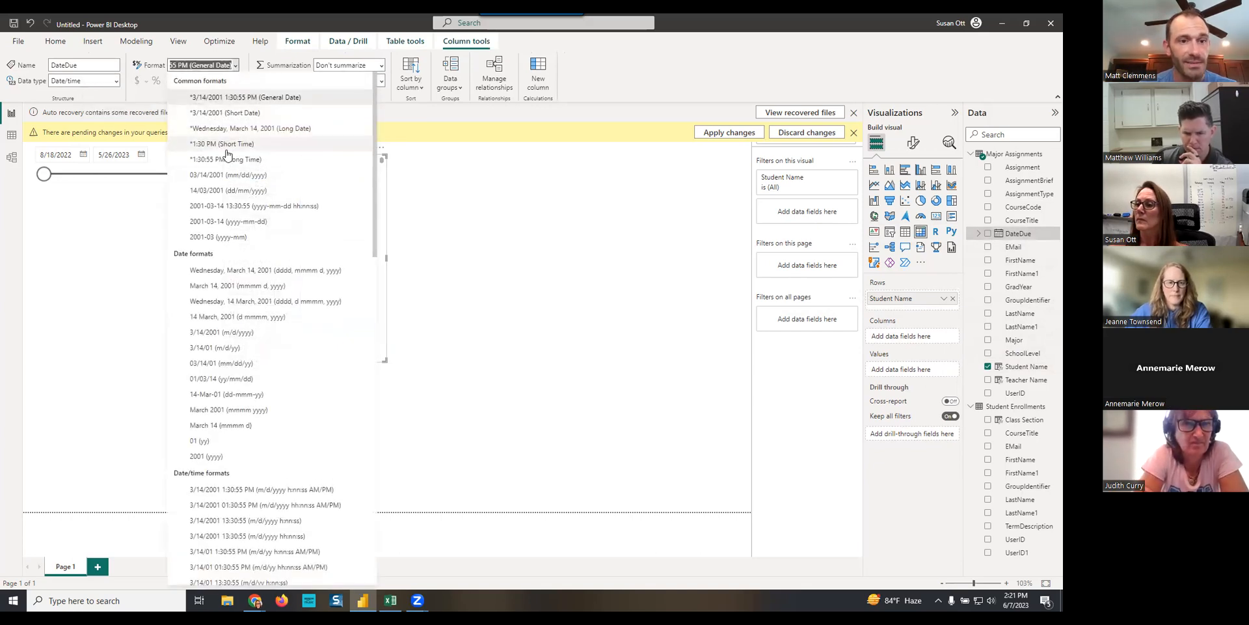
pyautogui.click(208, 350)
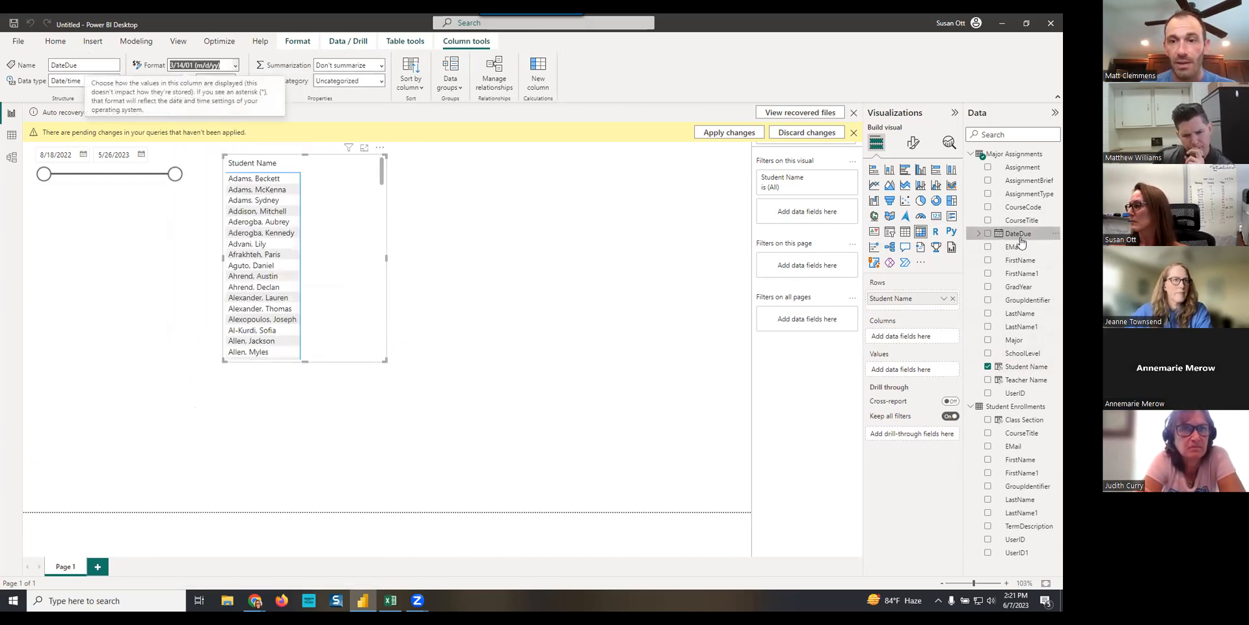
# - Add DateDue to the matrix columns and use the plain DateDue value instead of the date hierarchy
pyautogui.moveTo(1018, 235); pyautogui.dragTo(914, 340)
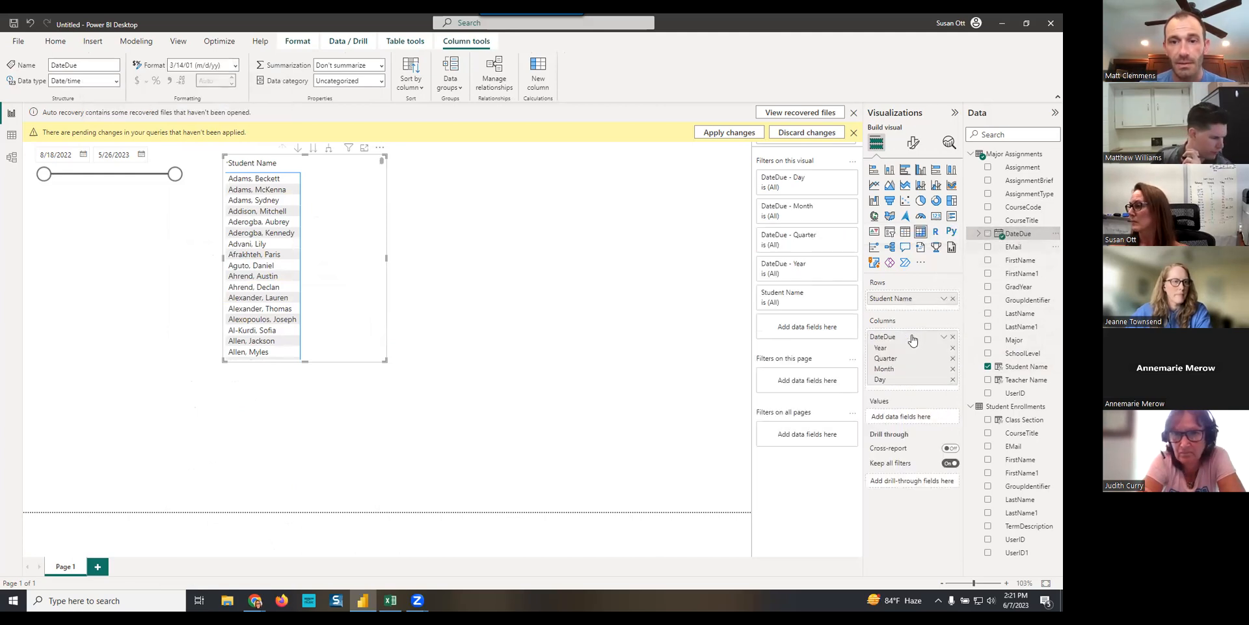
pyautogui.click(943, 337)
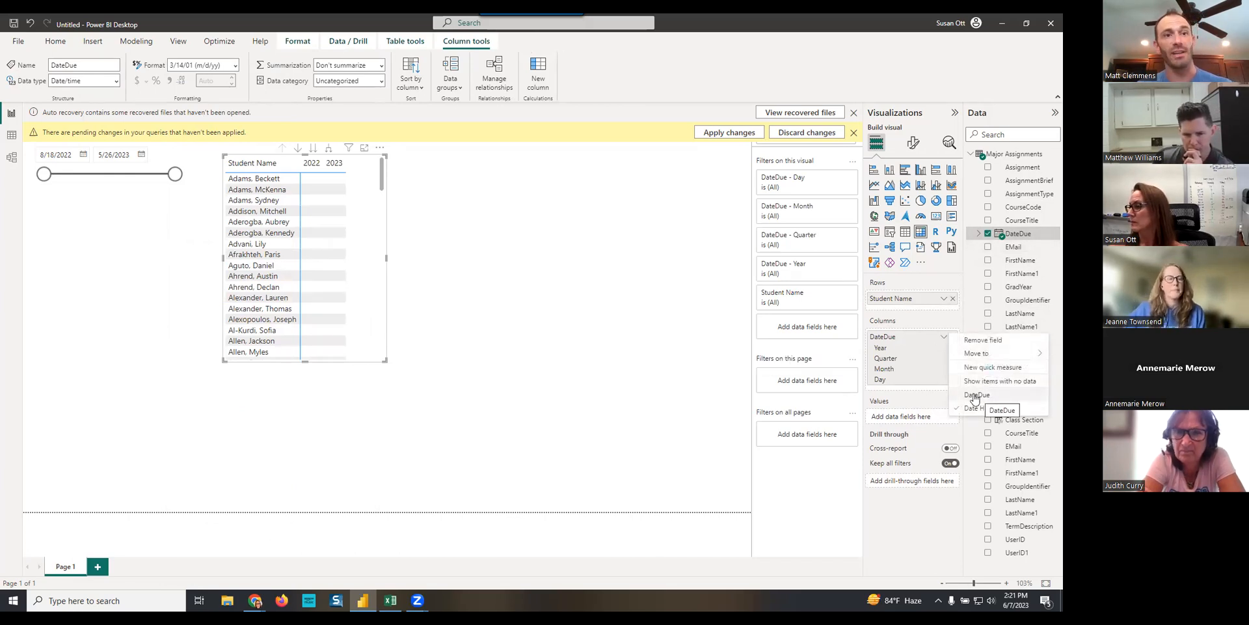
pyautogui.click(976, 395)
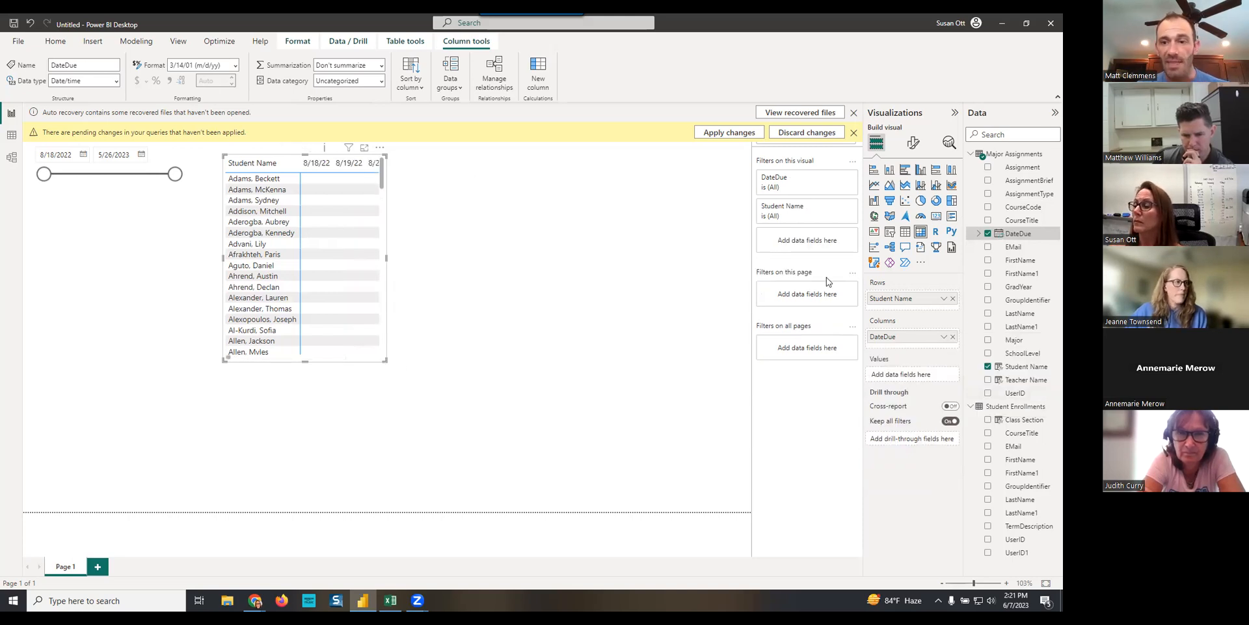
# - Add UserID from Major Assignments to the matrix values and summarize it by Count
pyautogui.moveTo(1017, 393); pyautogui.dragTo(902, 375)
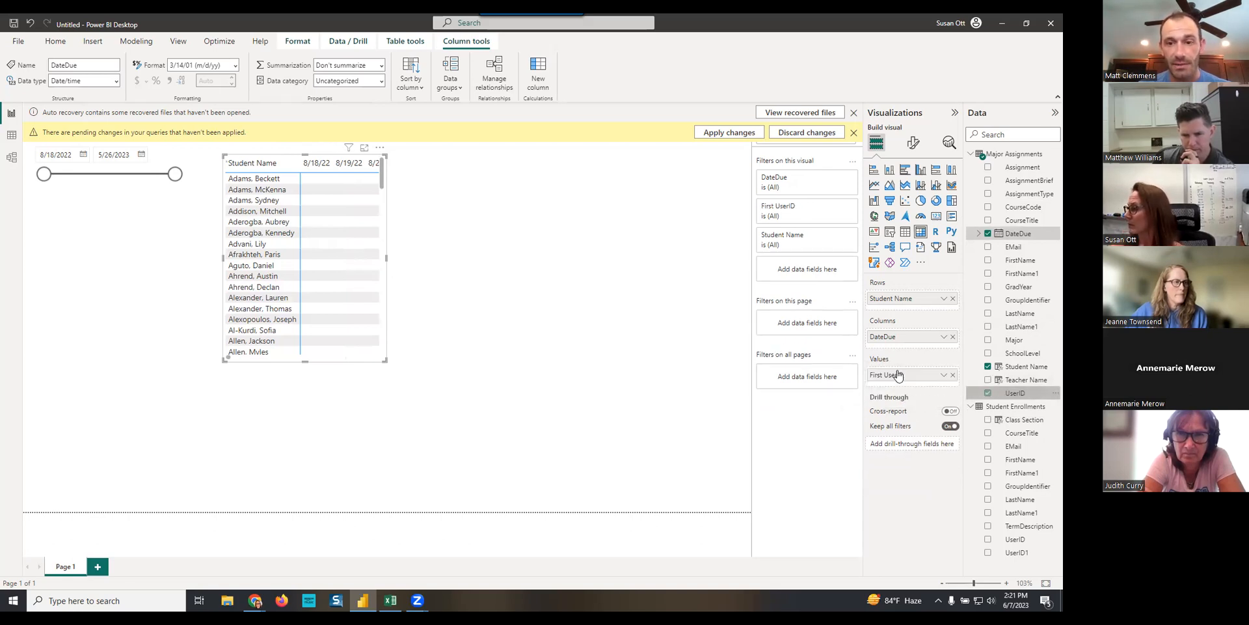
pyautogui.click(943, 376)
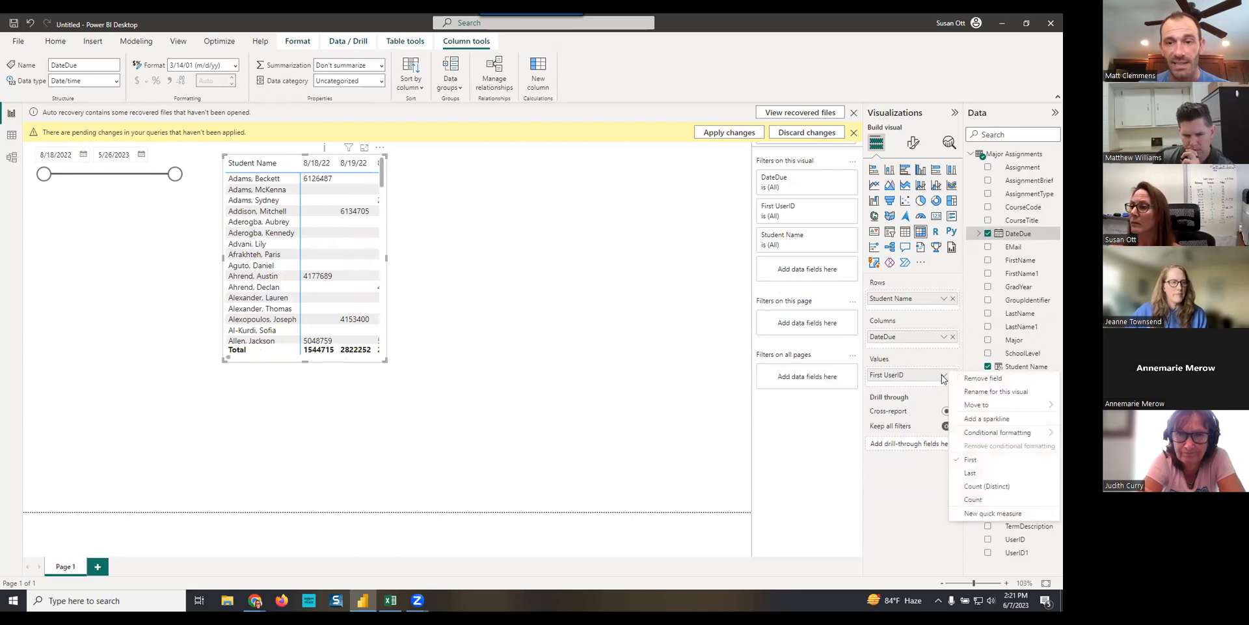
pyautogui.click(974, 499)
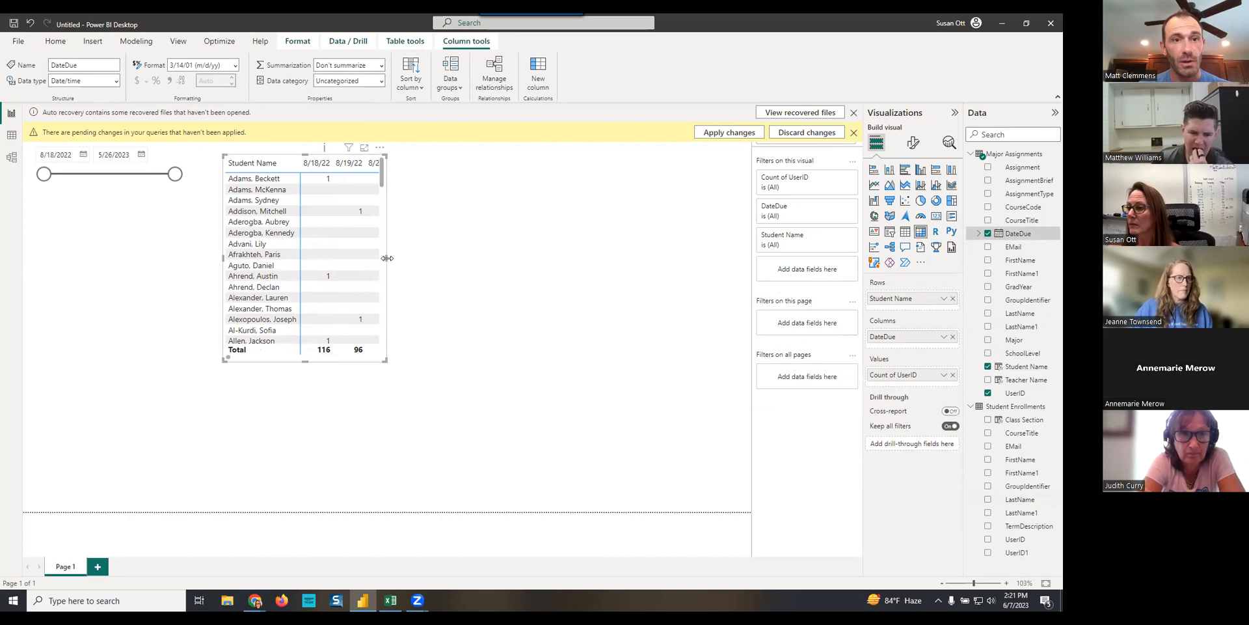
# - Widen the matrix to nearly the full remaining page width and shorten it to leave room beneath
pyautogui.moveTo(435, 268); pyautogui.dragTo(712, 281)
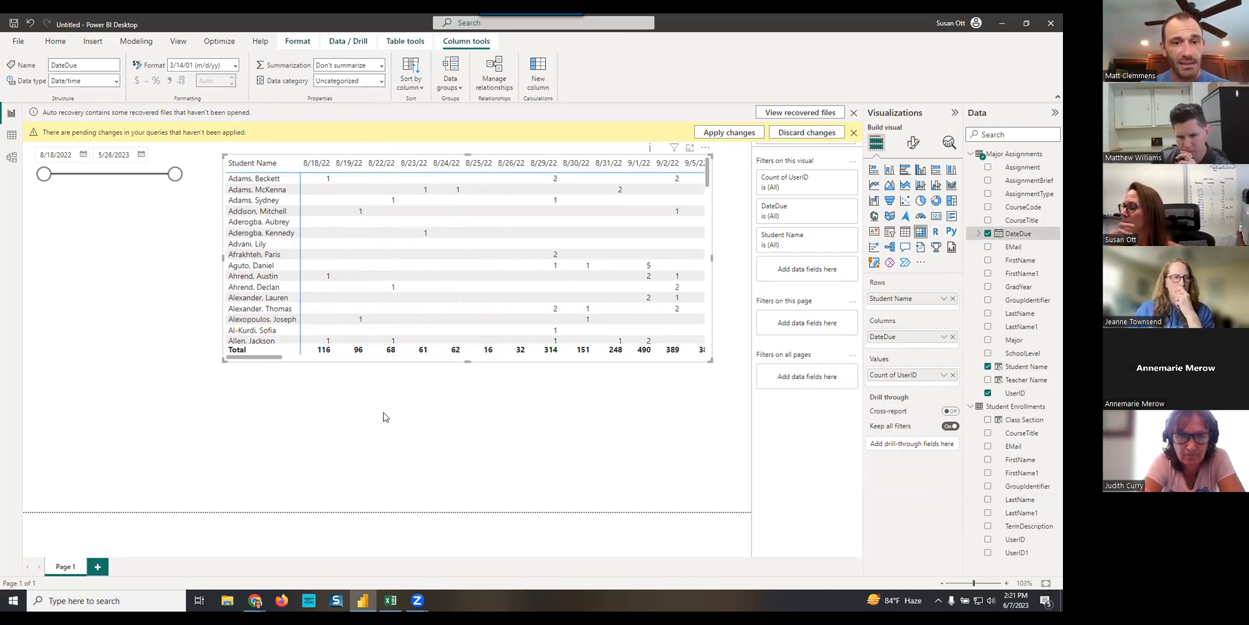
pyautogui.click(501, 408)
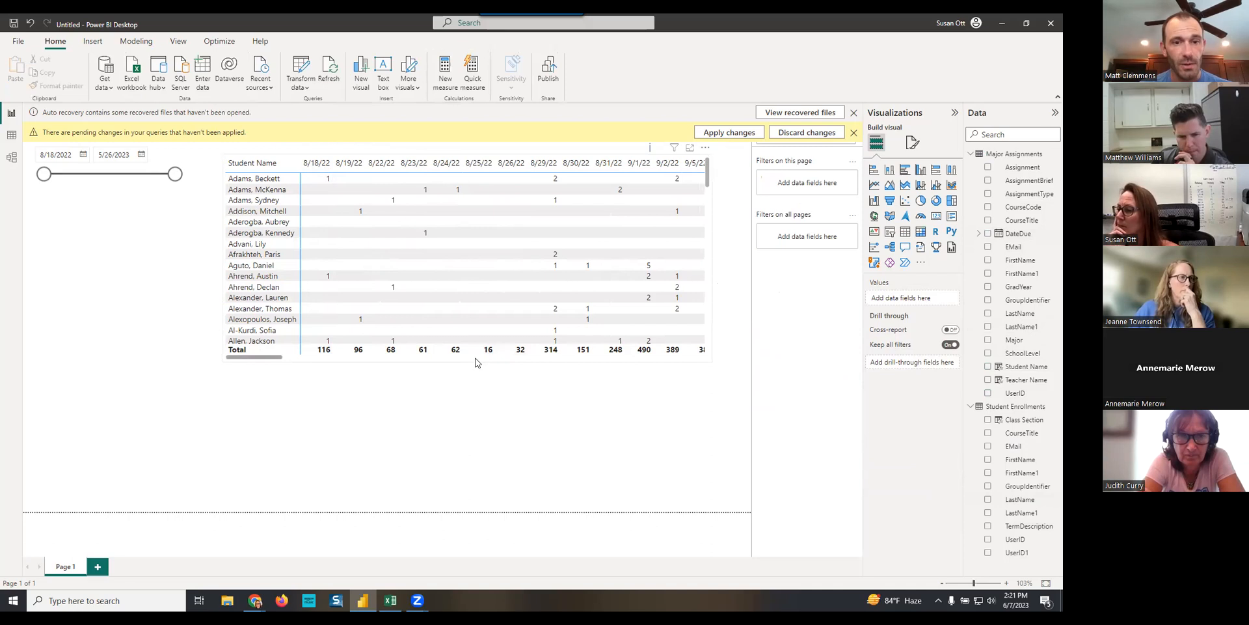
pyautogui.click(479, 358)
pyautogui.moveTo(466, 360); pyautogui.dragTo(467, 317)
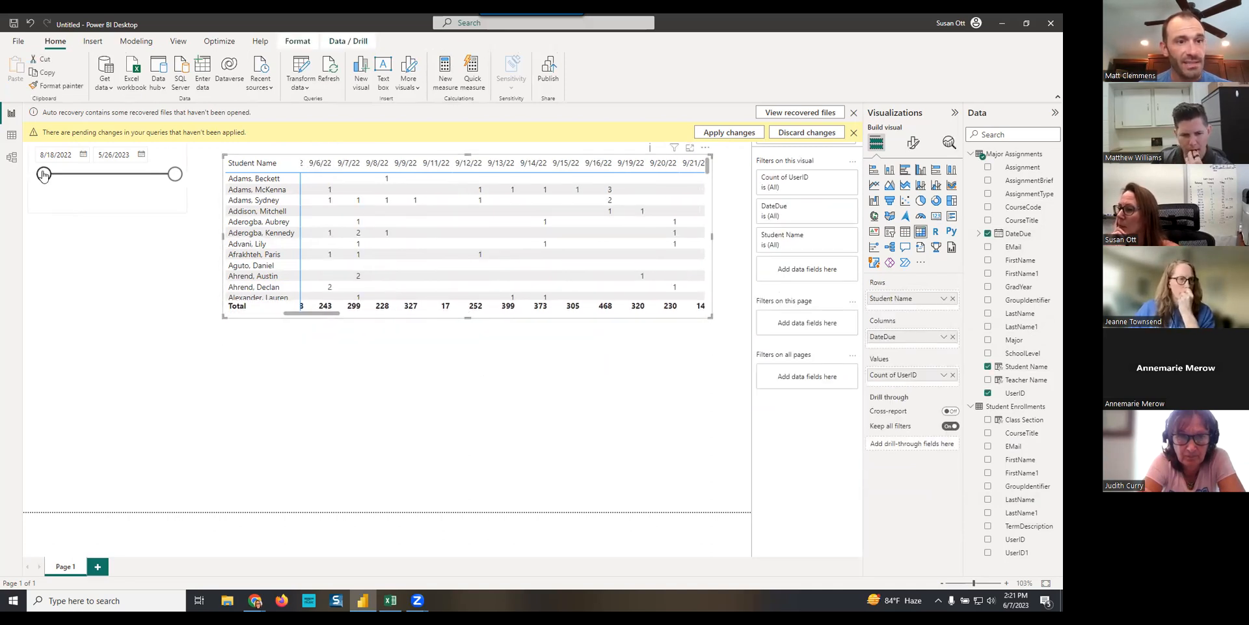
# - Narrow the DateDue slicer so its range starts at 5/9/2023
pyautogui.moveTo(43, 175); pyautogui.dragTo(157, 187)
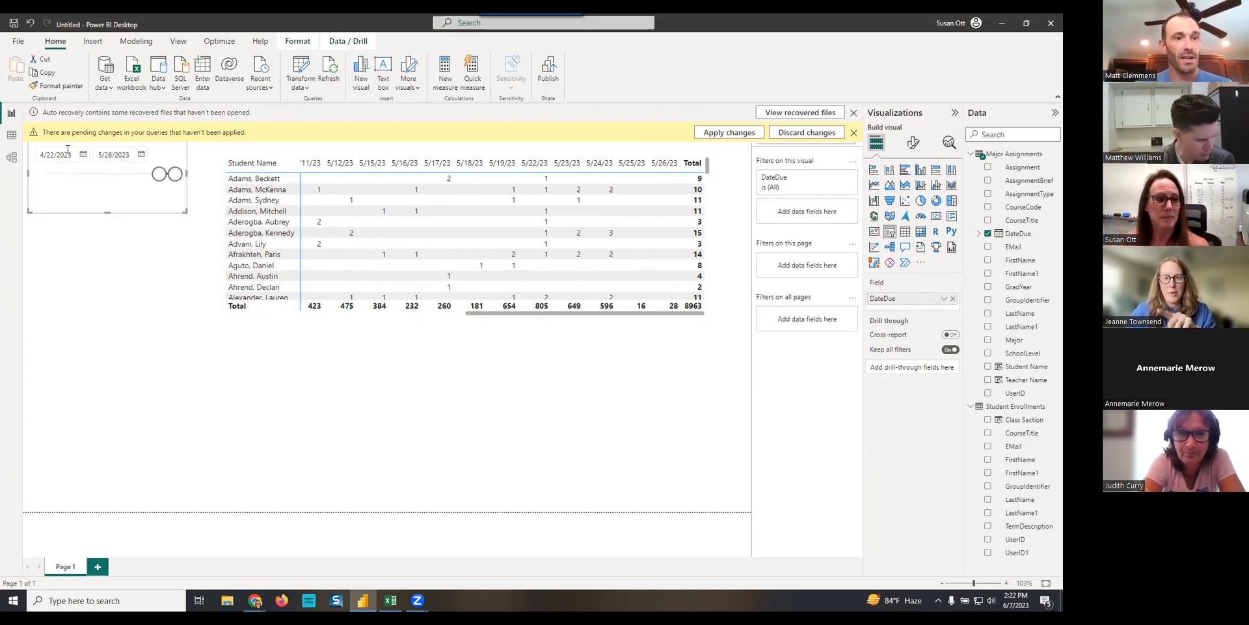
pyautogui.moveTo(159, 176); pyautogui.dragTo(167, 180)
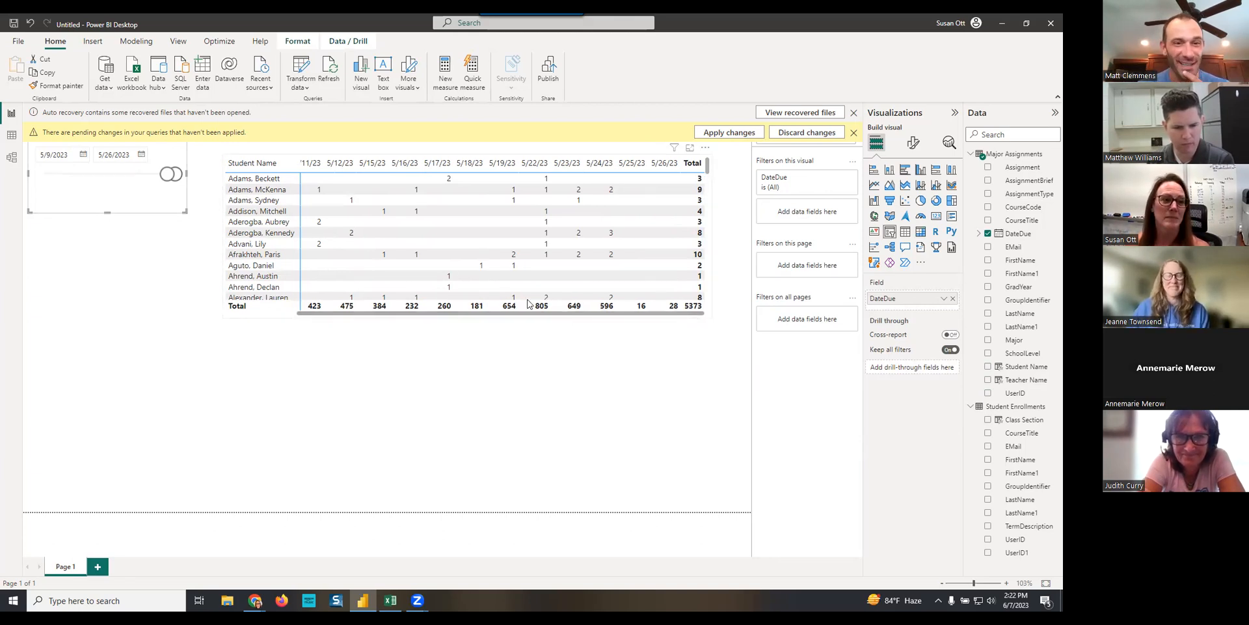
pyautogui.click(71, 154)
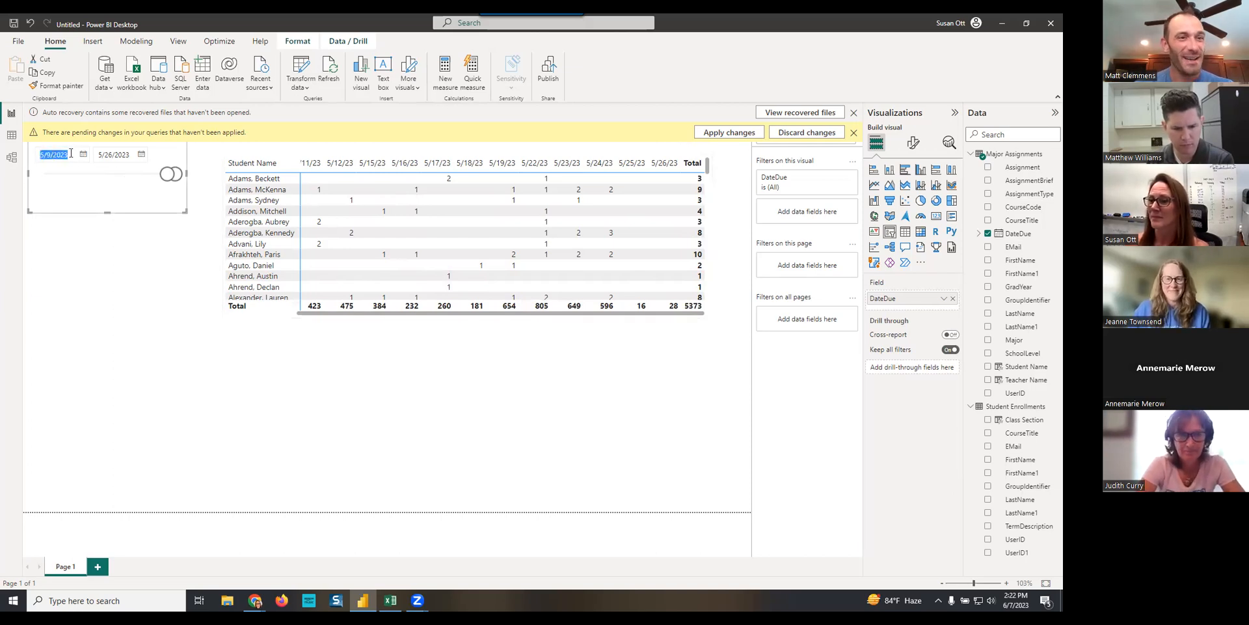
pyautogui.click(480, 393)
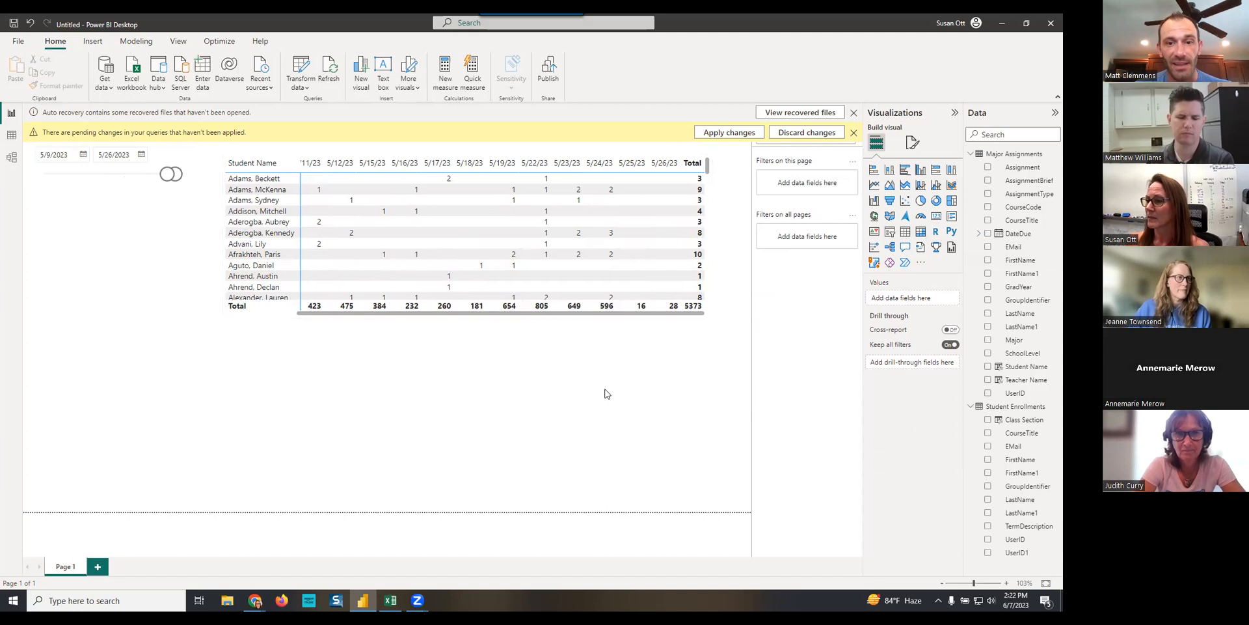
# - Add a table visual beneath the matrix and widen it to about the matrix's width
pyautogui.click(906, 233)
pyautogui.moveTo(172, 402); pyautogui.dragTo(369, 430)
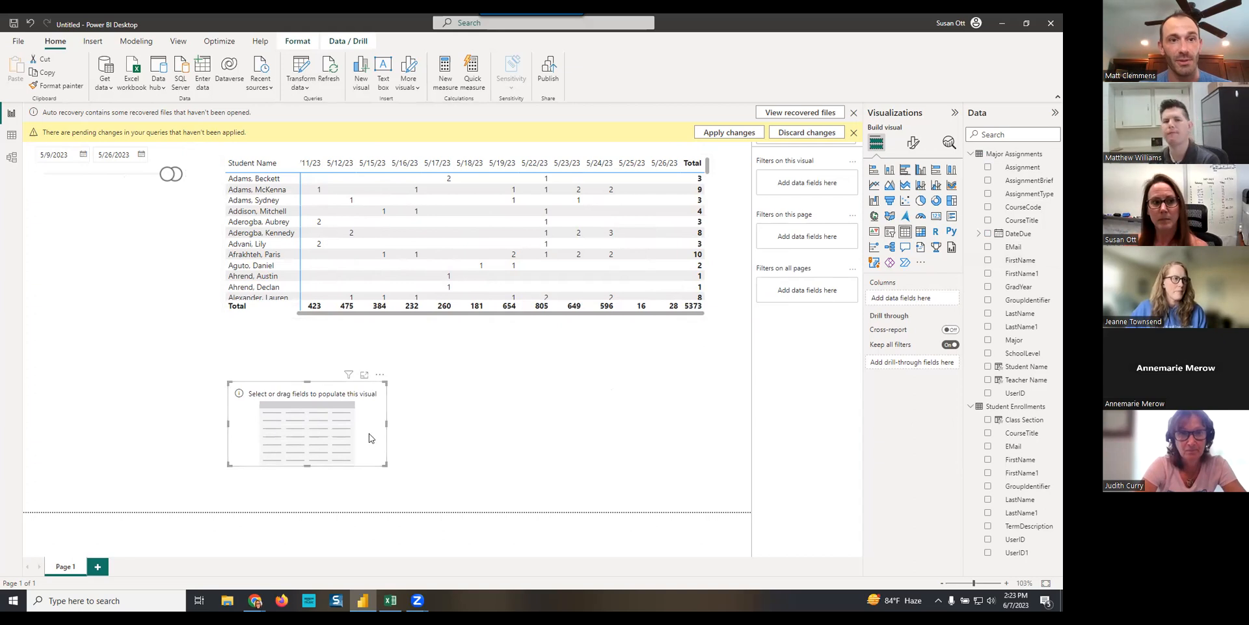
pyautogui.moveTo(386, 422); pyautogui.dragTo(730, 433)
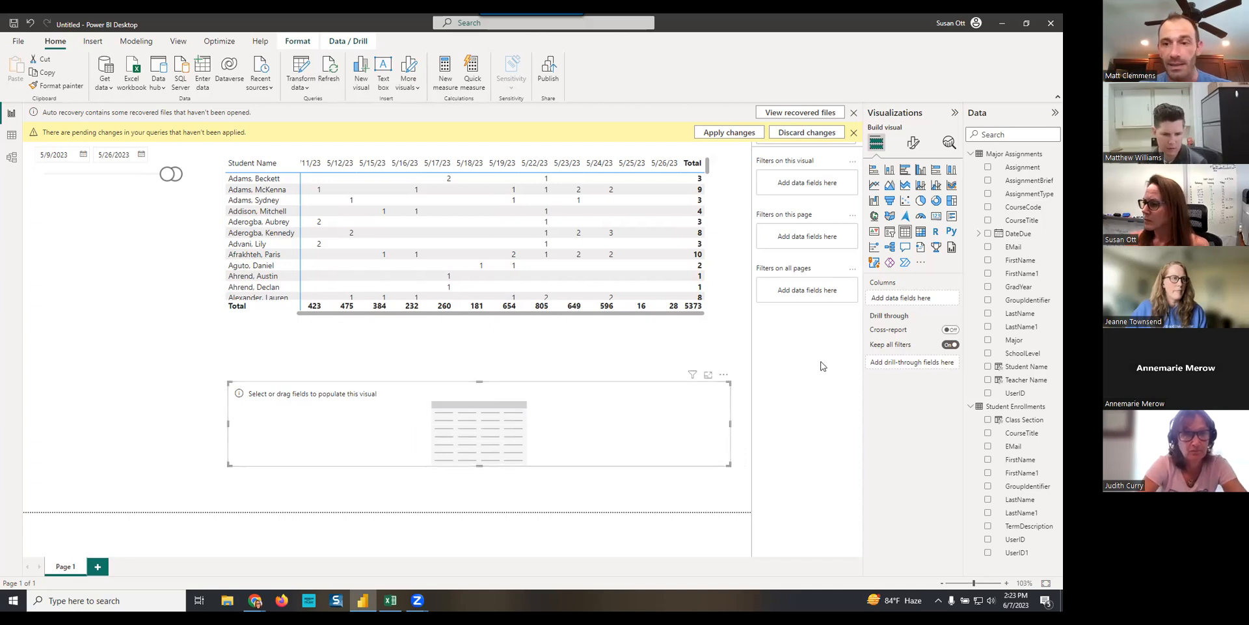
# - Add Student Name, GradYear and DateDue to the table, with DateDue as a plain date instead of a hierarchy
pyautogui.click(988, 367)
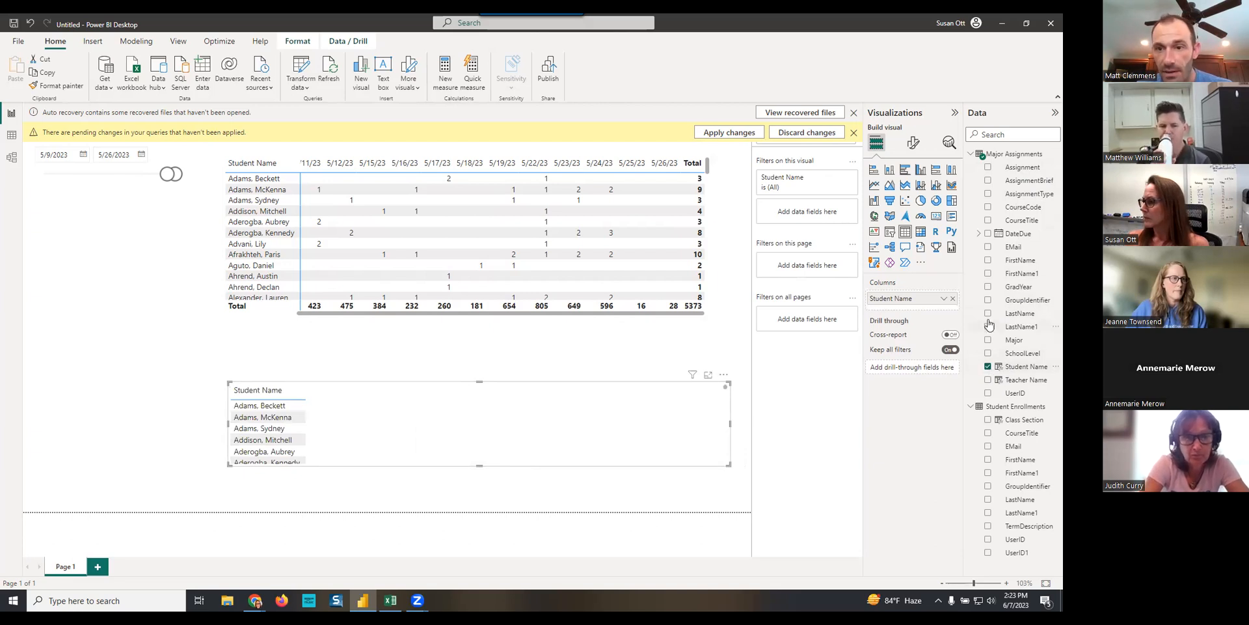
pyautogui.click(987, 287)
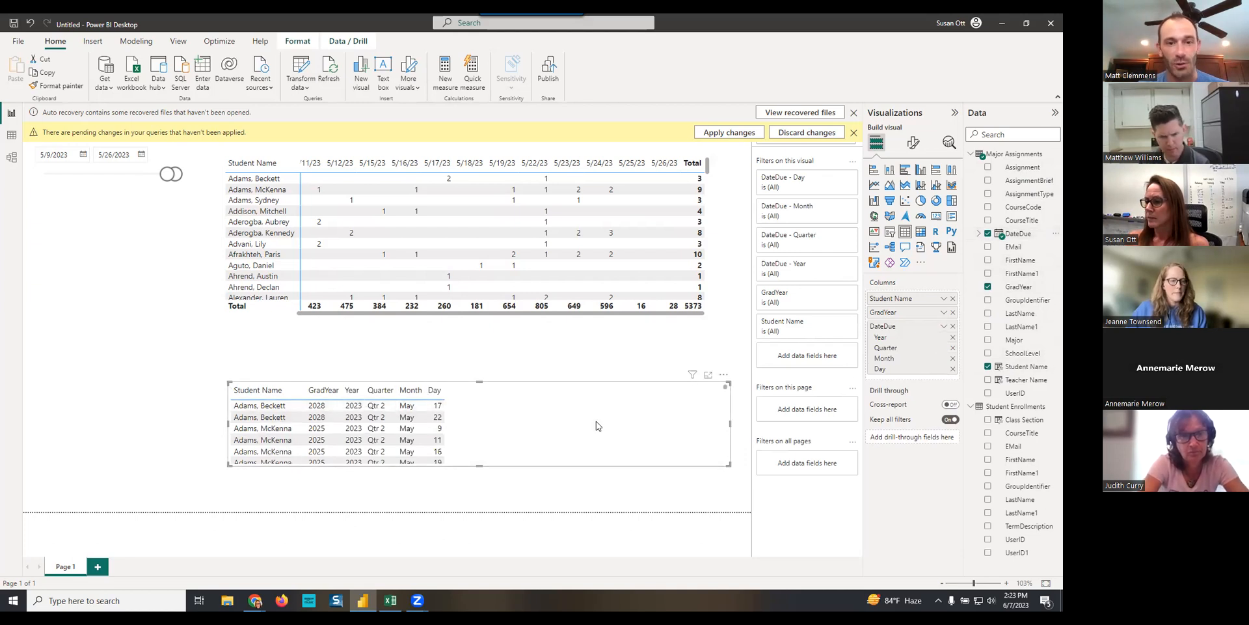
pyautogui.click(944, 327)
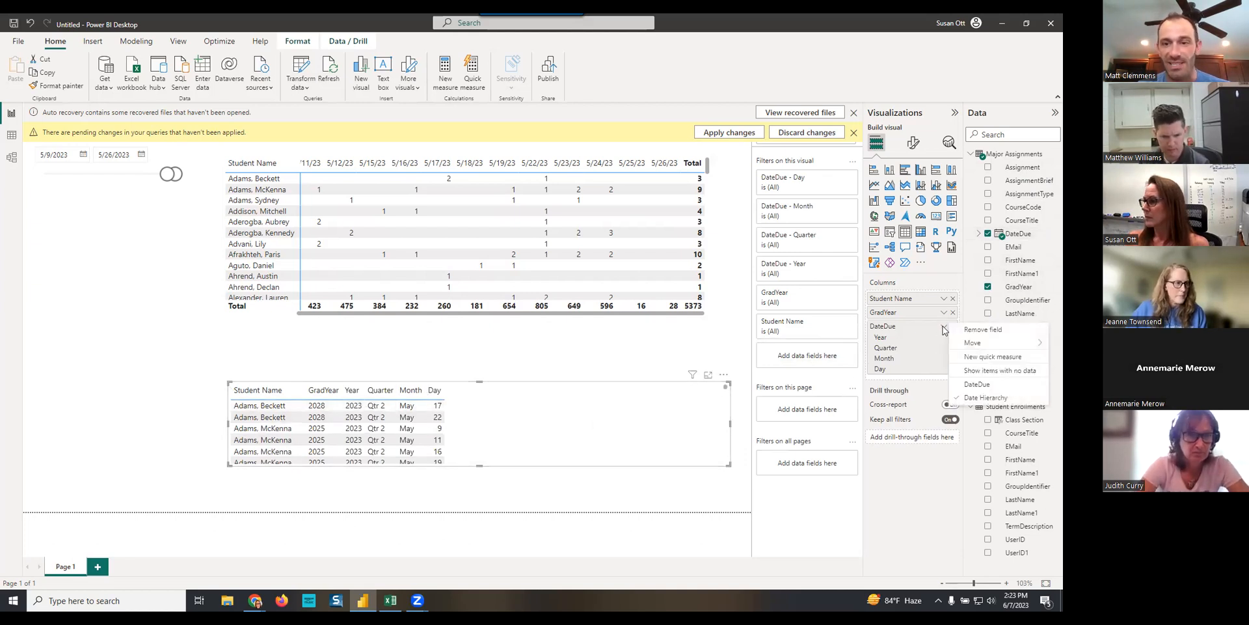
pyautogui.click(978, 387)
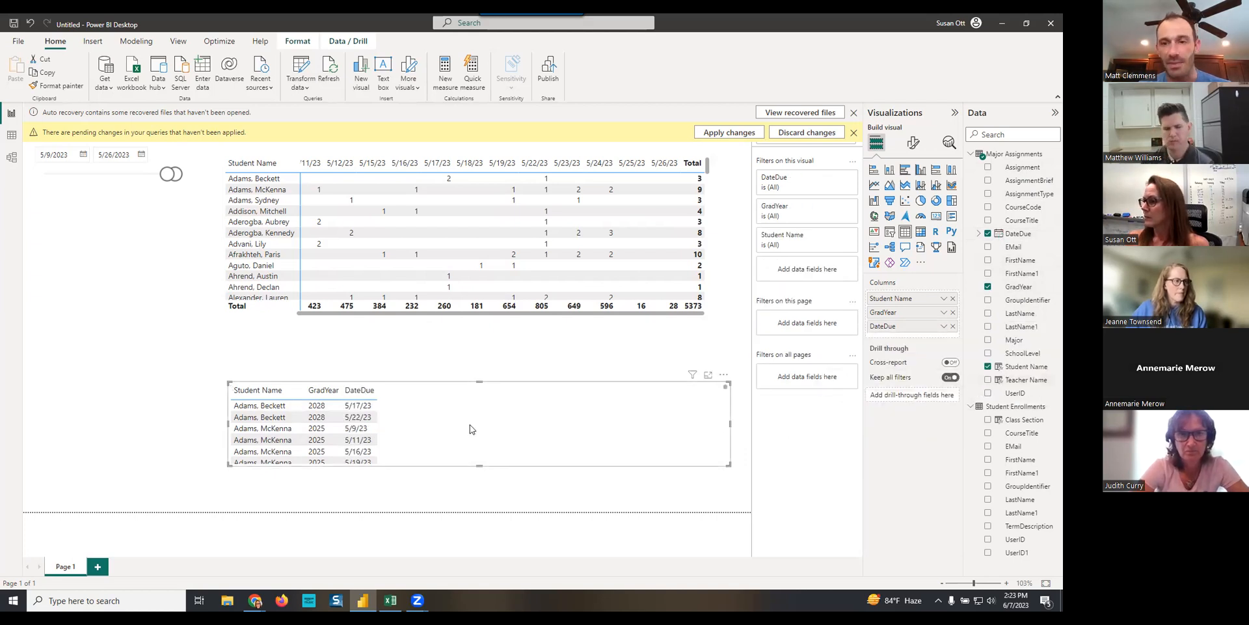
# - Add the Teacher Name, CourseTitle and AssignmentBrief fields from Major Assignments to the table
pyautogui.click(987, 380)
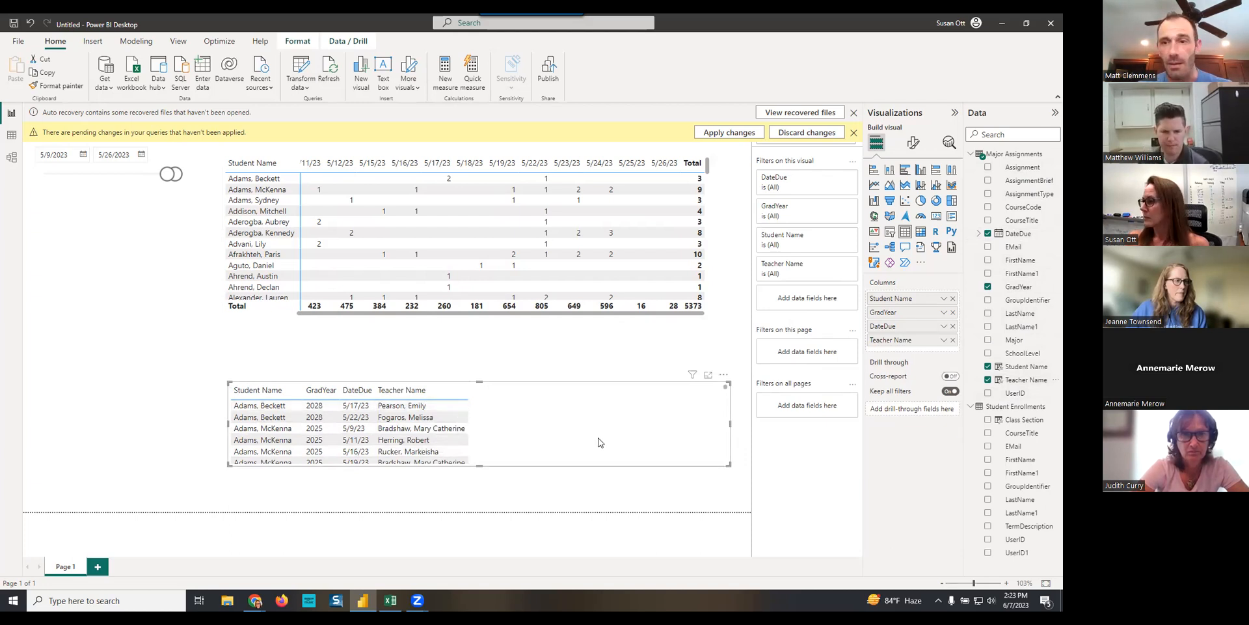
pyautogui.click(988, 221)
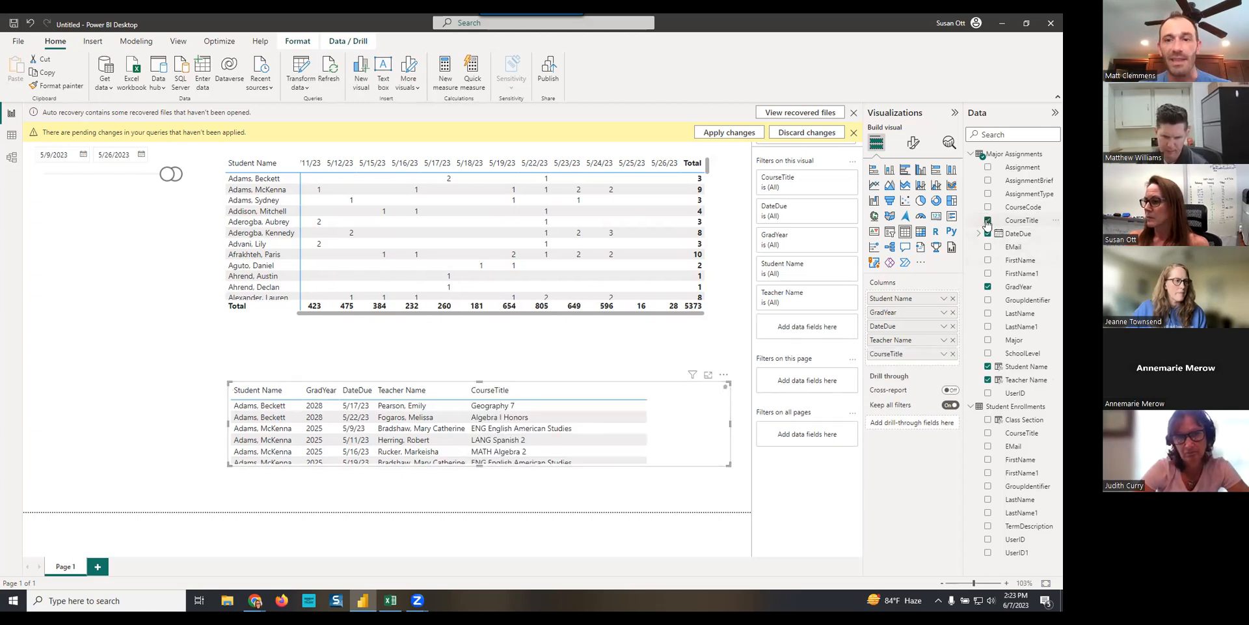
pyautogui.click(988, 181)
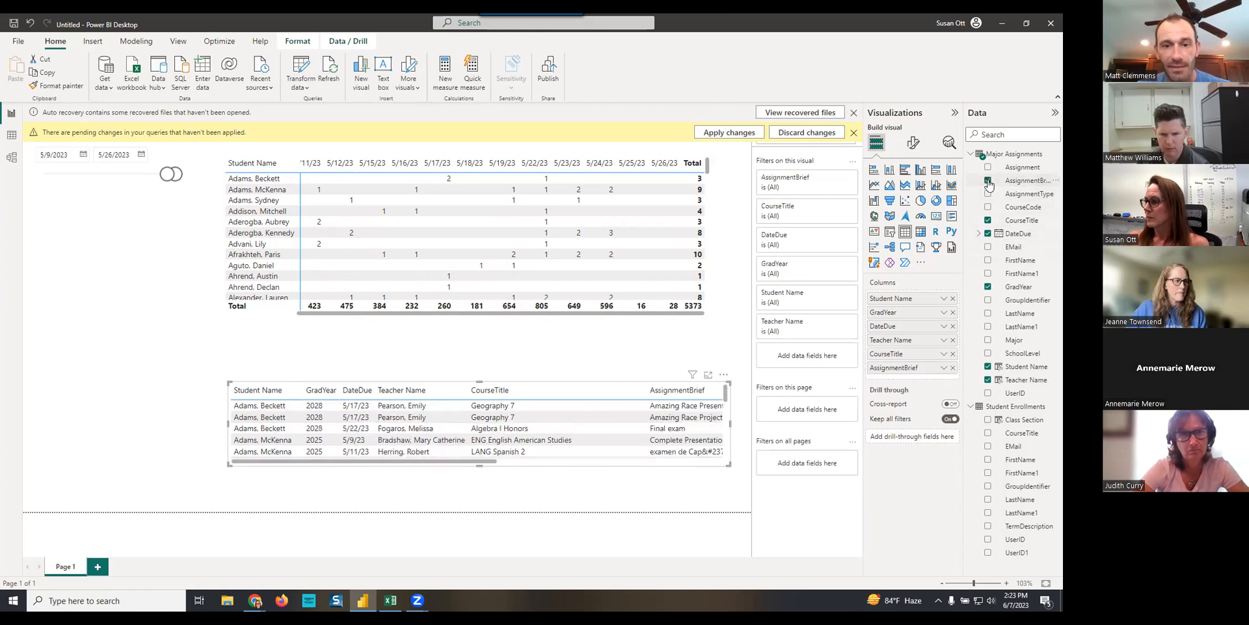
pyautogui.click(227, 426)
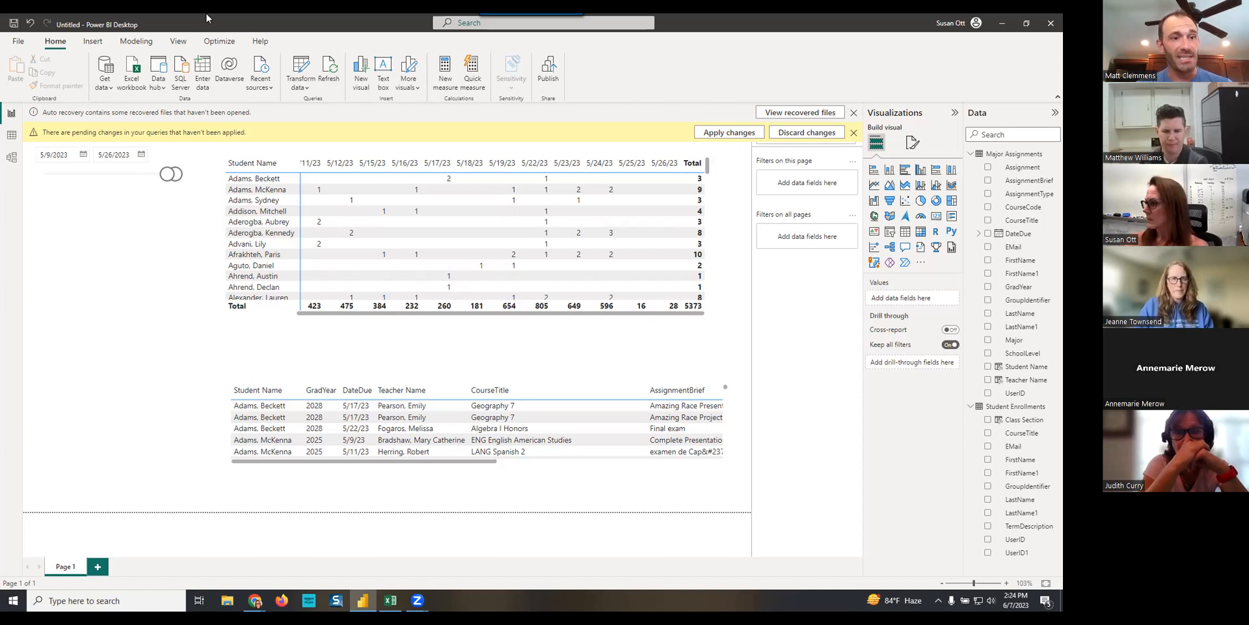
# - Create an active many-to-many relationship between UserID1 in Student Enrollments and UserID in Major Assignments, with cross-filtering in both directions
pyautogui.click(12, 157)
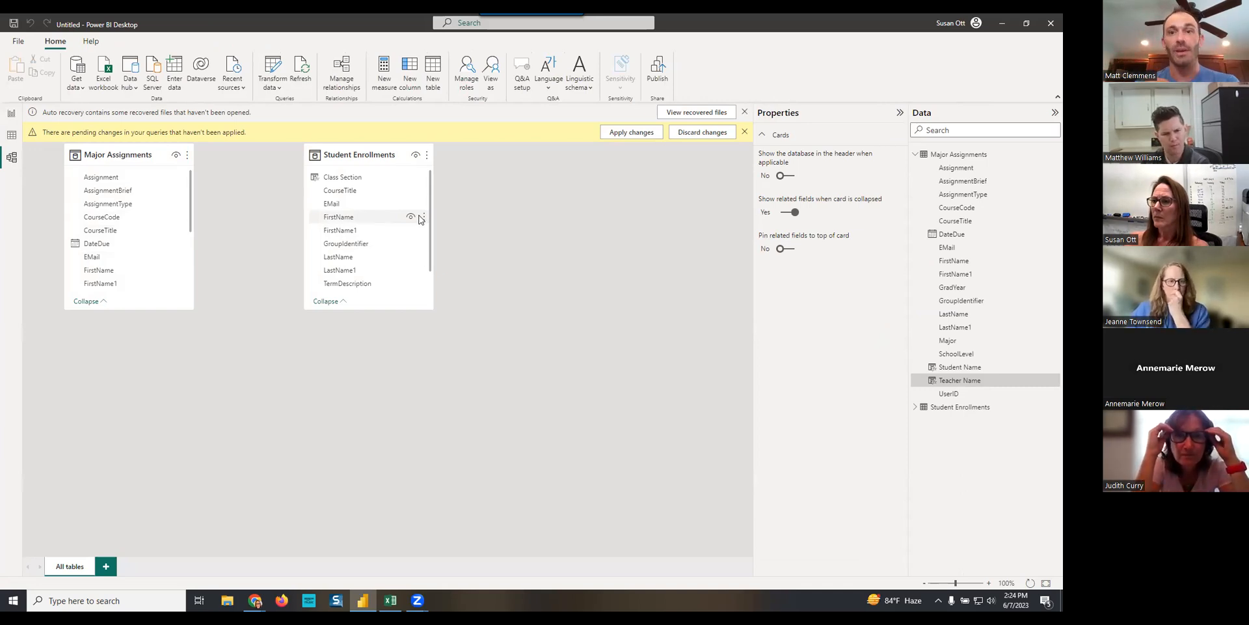
pyautogui.scroll(-1, 419, 234)
pyautogui.scroll(-1, 364, 238)
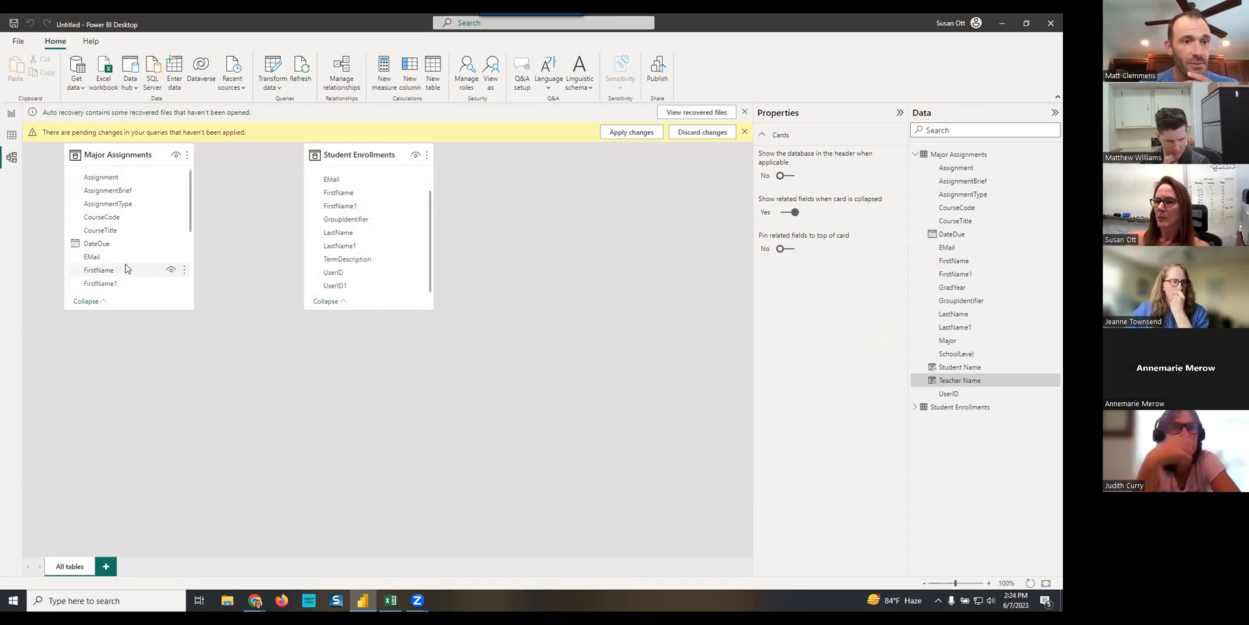
pyautogui.scroll(2, 125, 268)
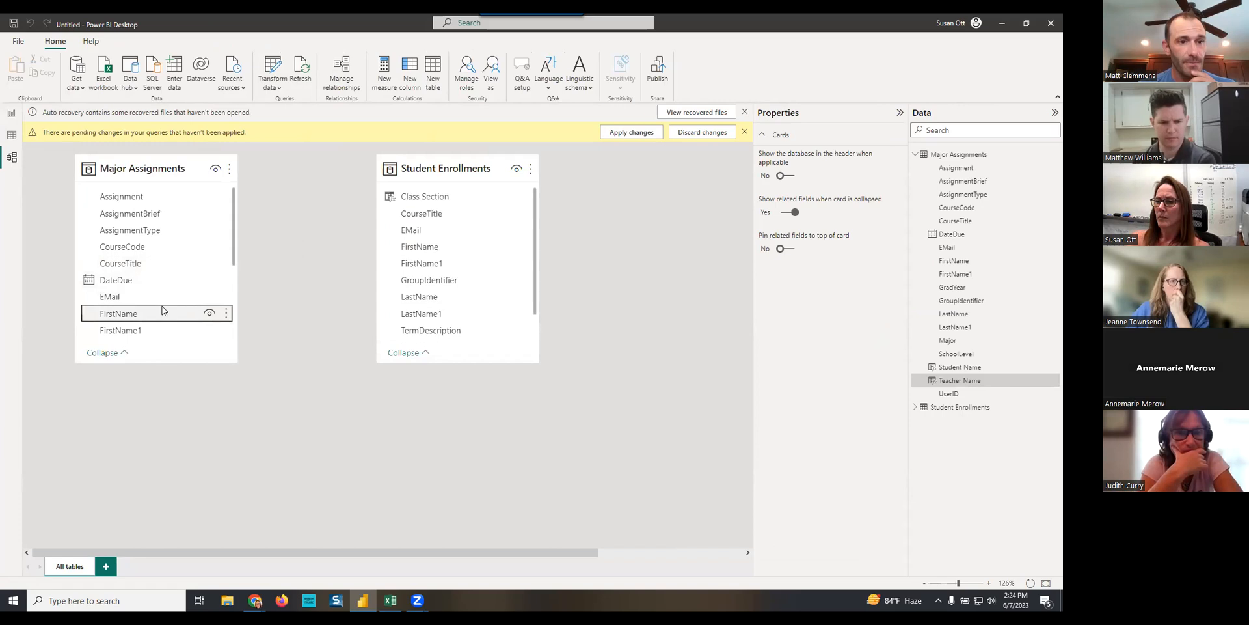
pyautogui.click(162, 313)
pyautogui.scroll(-5, 162, 311)
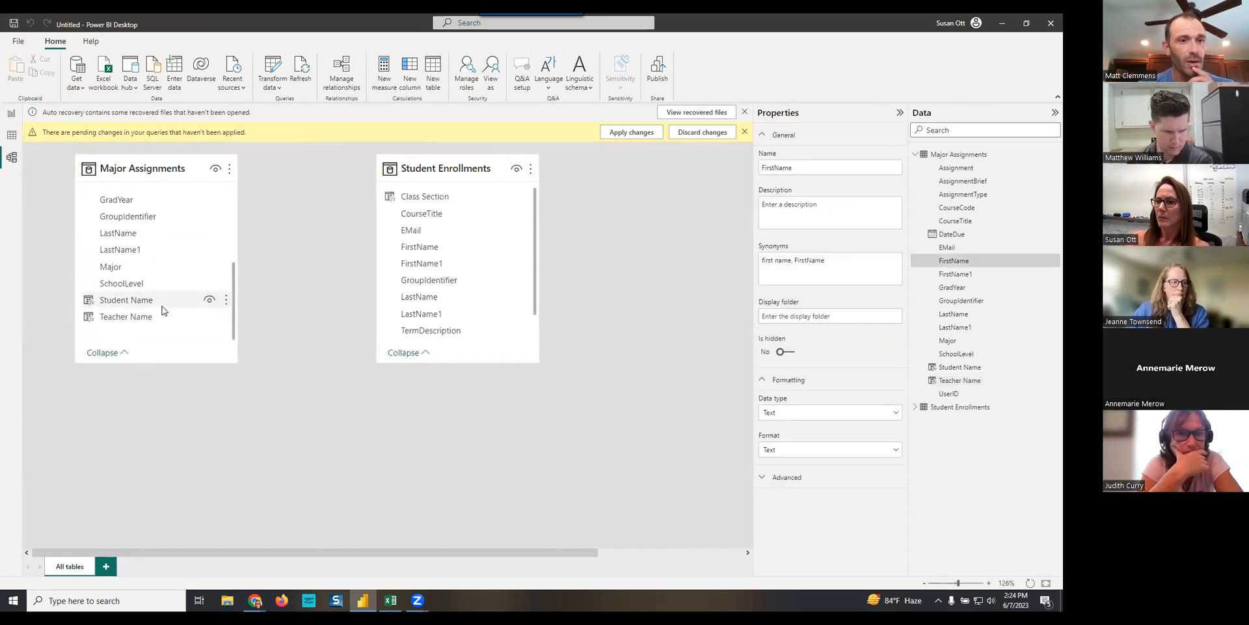
pyautogui.scroll(3, 162, 310)
pyautogui.scroll(3, 162, 310)
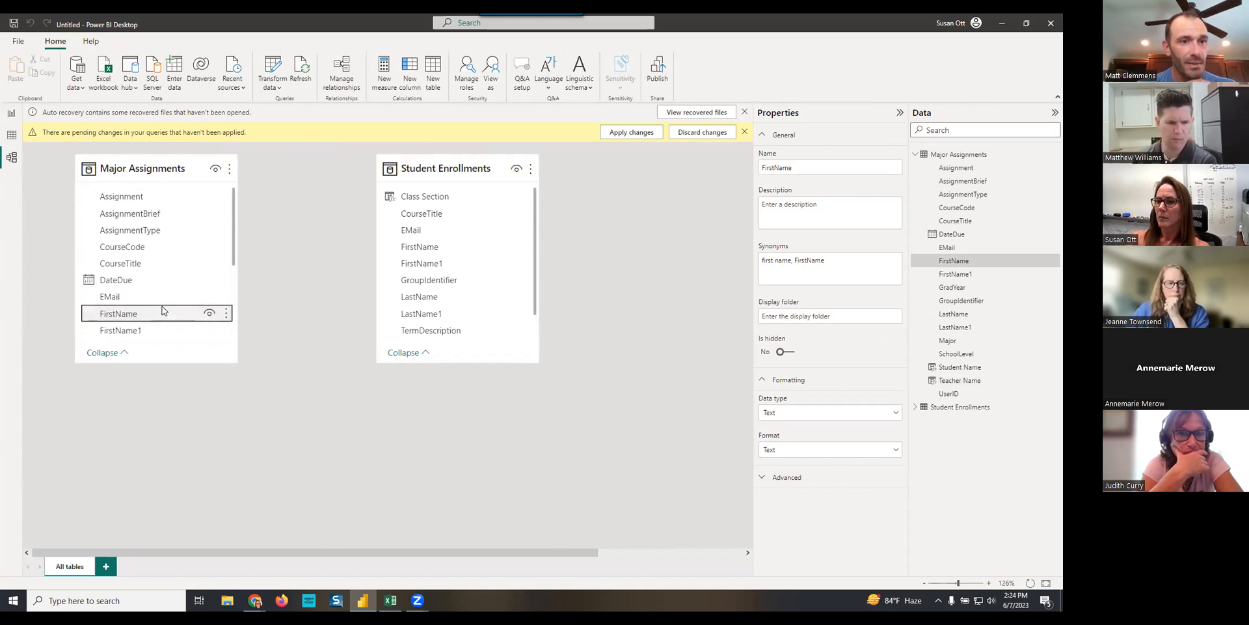
pyautogui.scroll(-3, 167, 277)
pyautogui.scroll(-3, 167, 278)
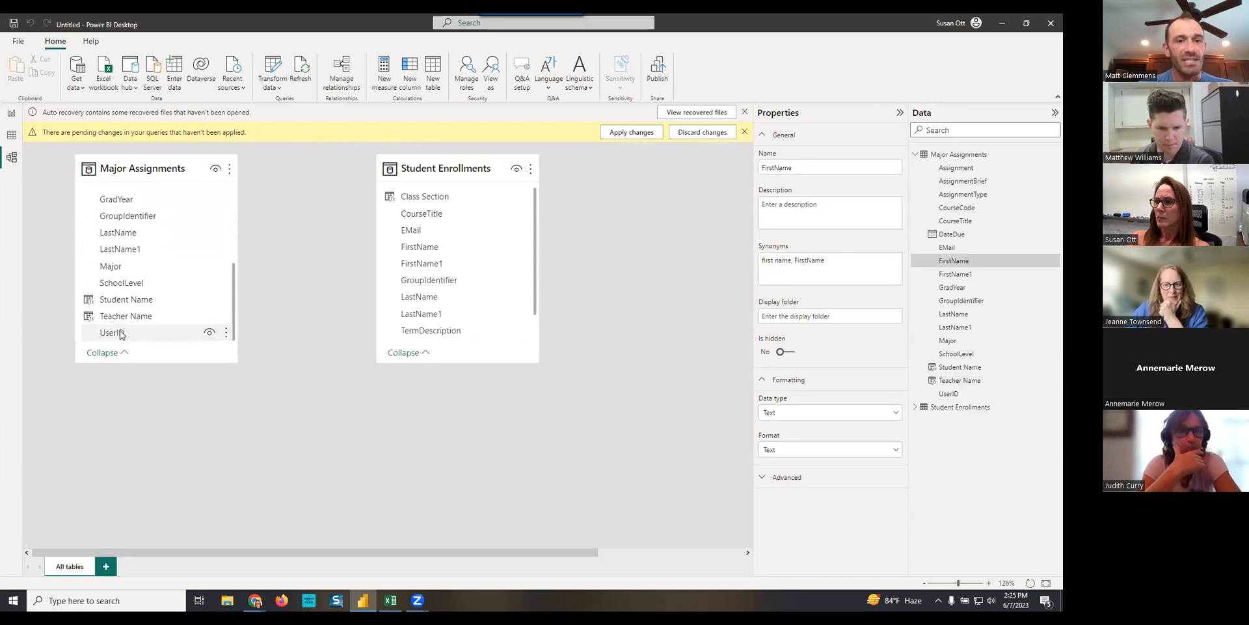
pyautogui.scroll(-2, 463, 281)
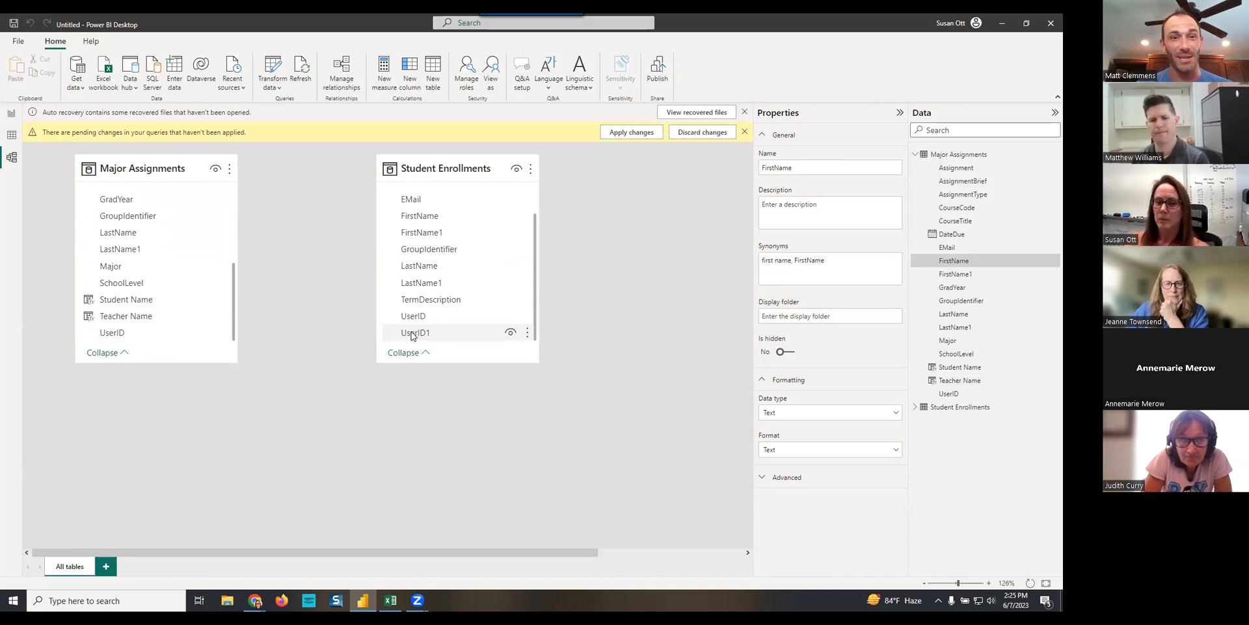
pyautogui.moveTo(423, 335); pyautogui.dragTo(142, 337)
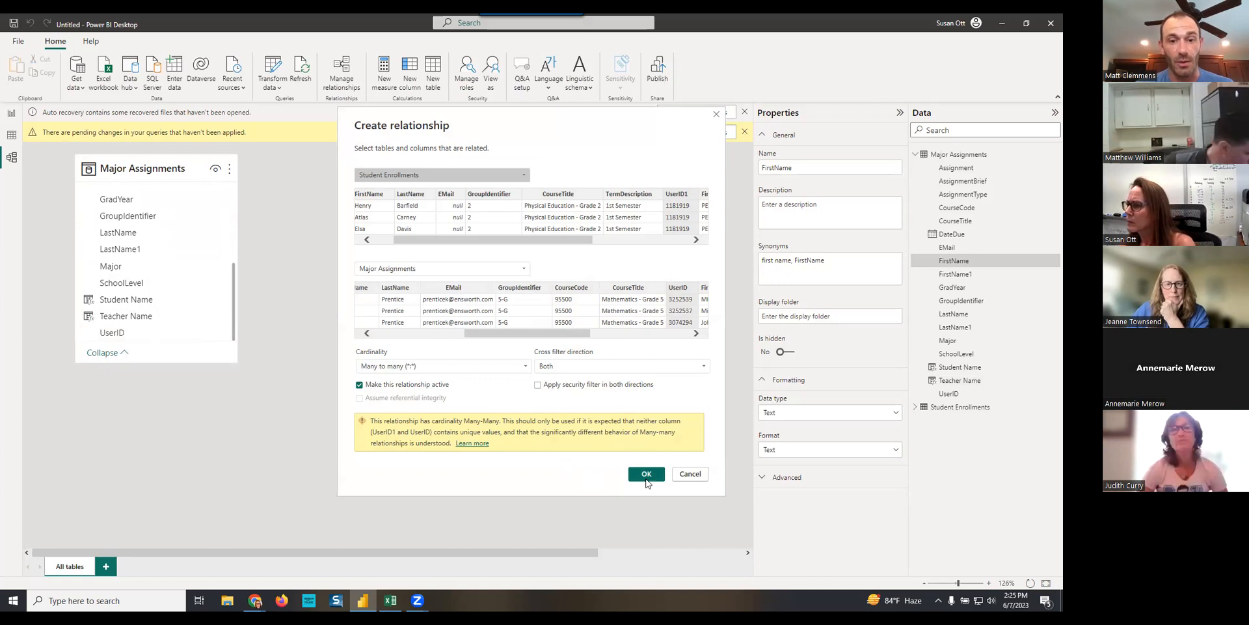
pyautogui.click(647, 475)
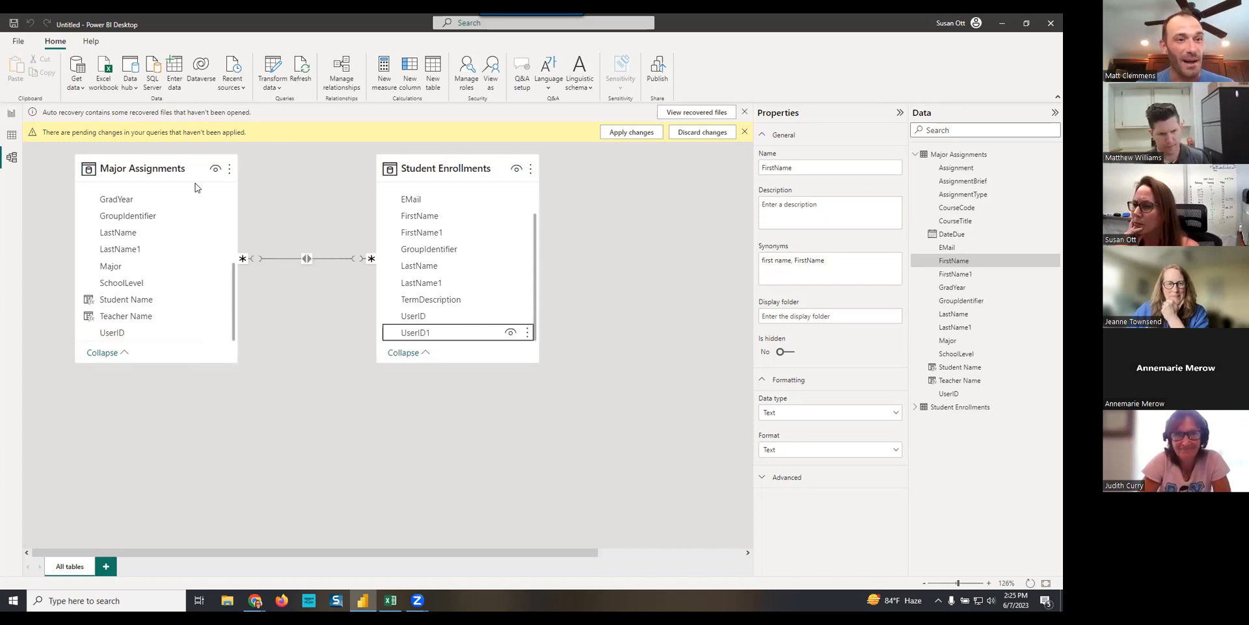
# - Add a slicer for Teacher Name from Major Assignments to the report page and set its style to Dropdown
pyautogui.click(11, 115)
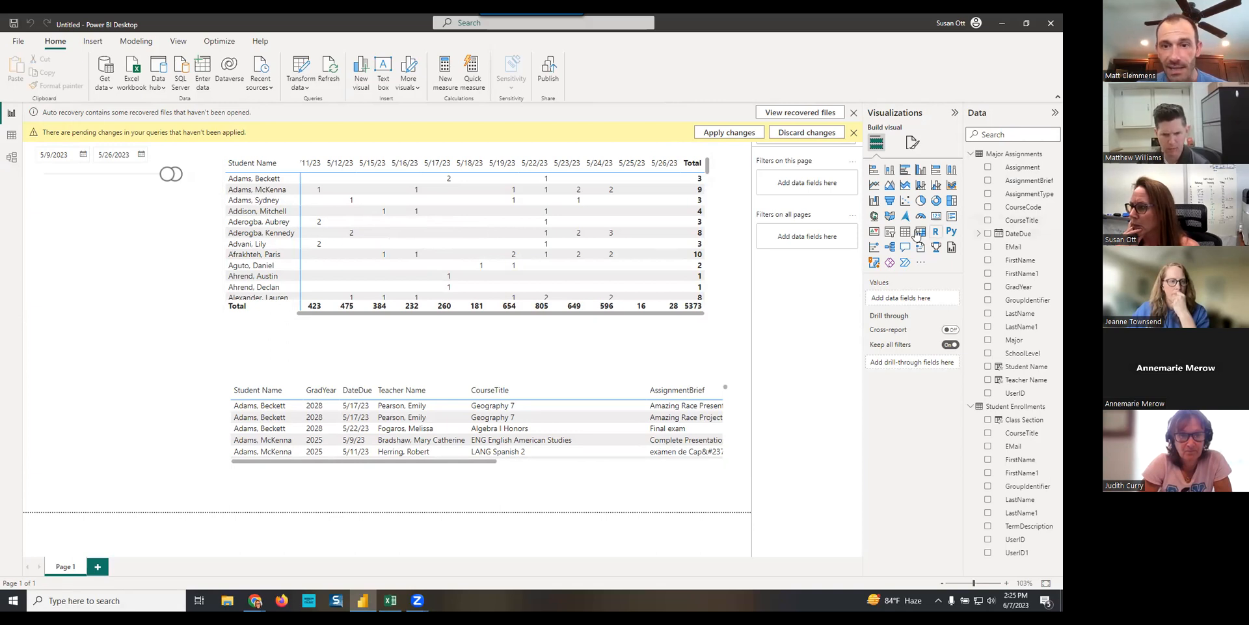
pyautogui.click(892, 233)
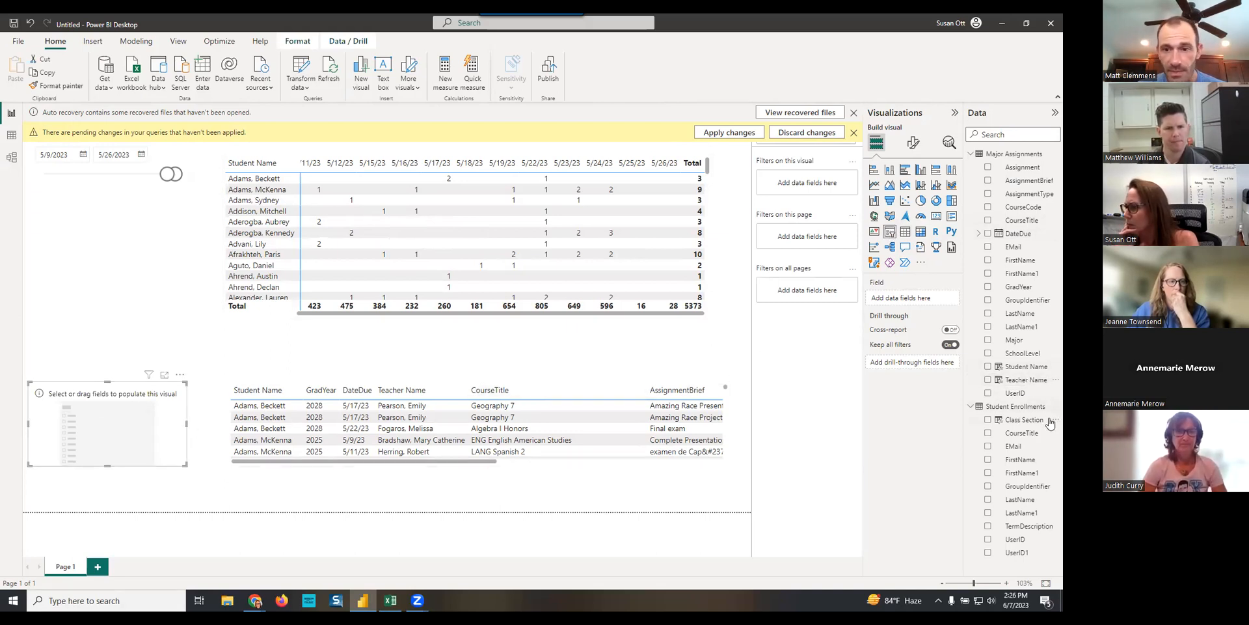
pyautogui.click(988, 380)
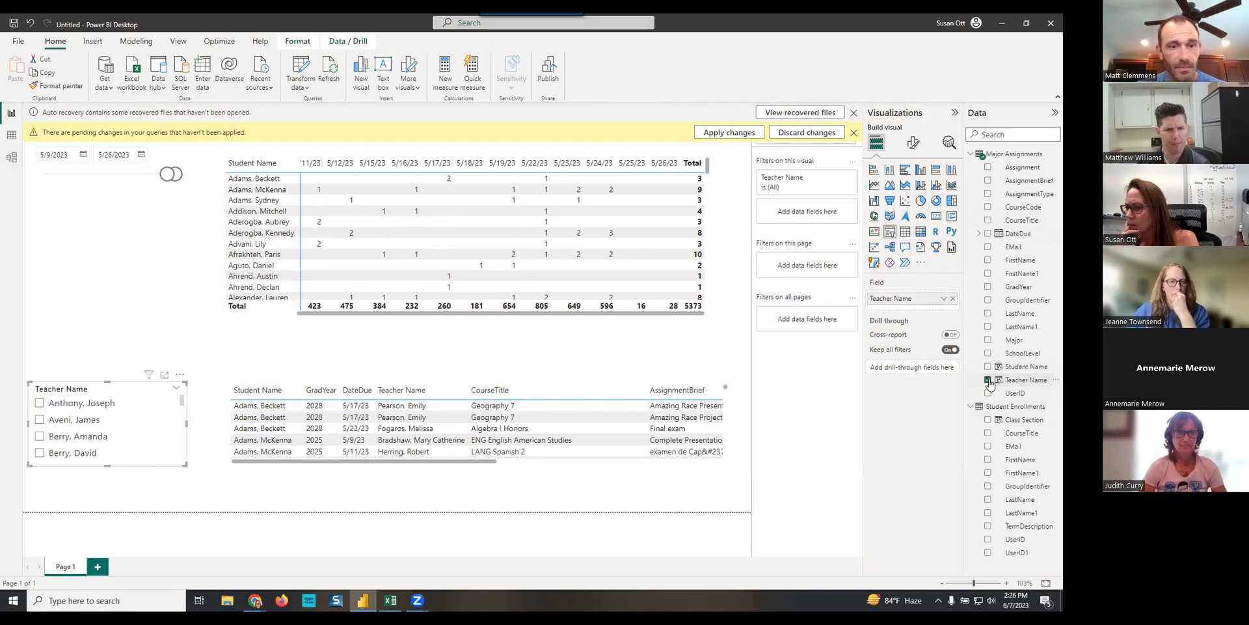
pyautogui.click(913, 150)
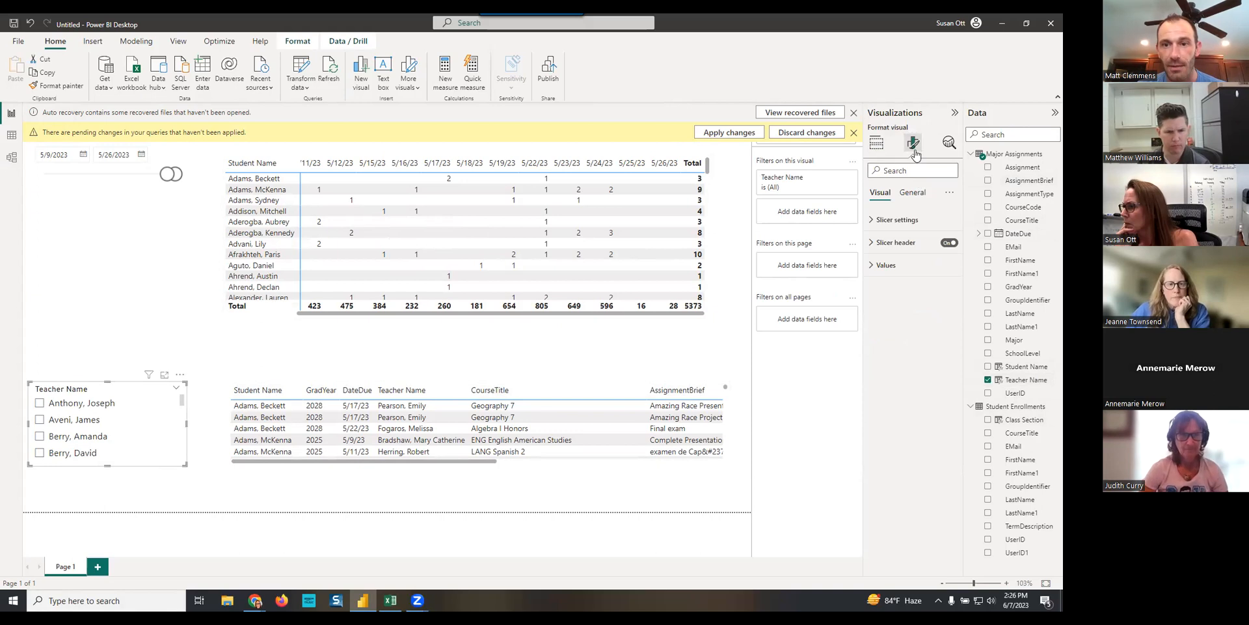
pyautogui.click(897, 220)
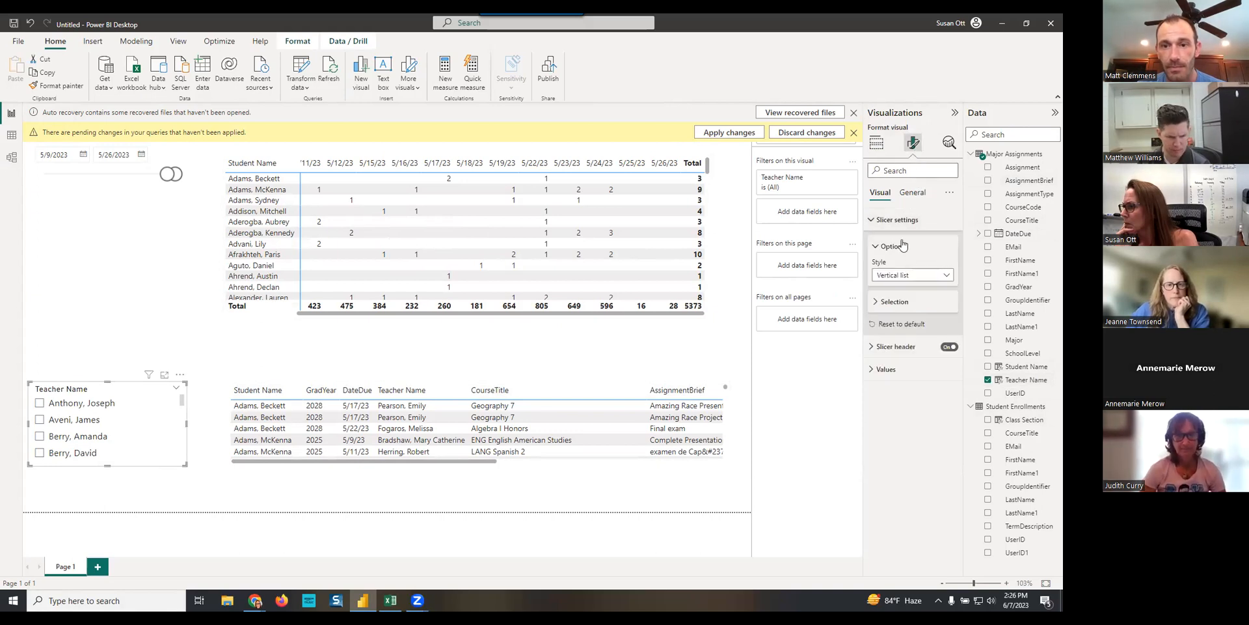
pyautogui.click(908, 276)
pyautogui.click(897, 316)
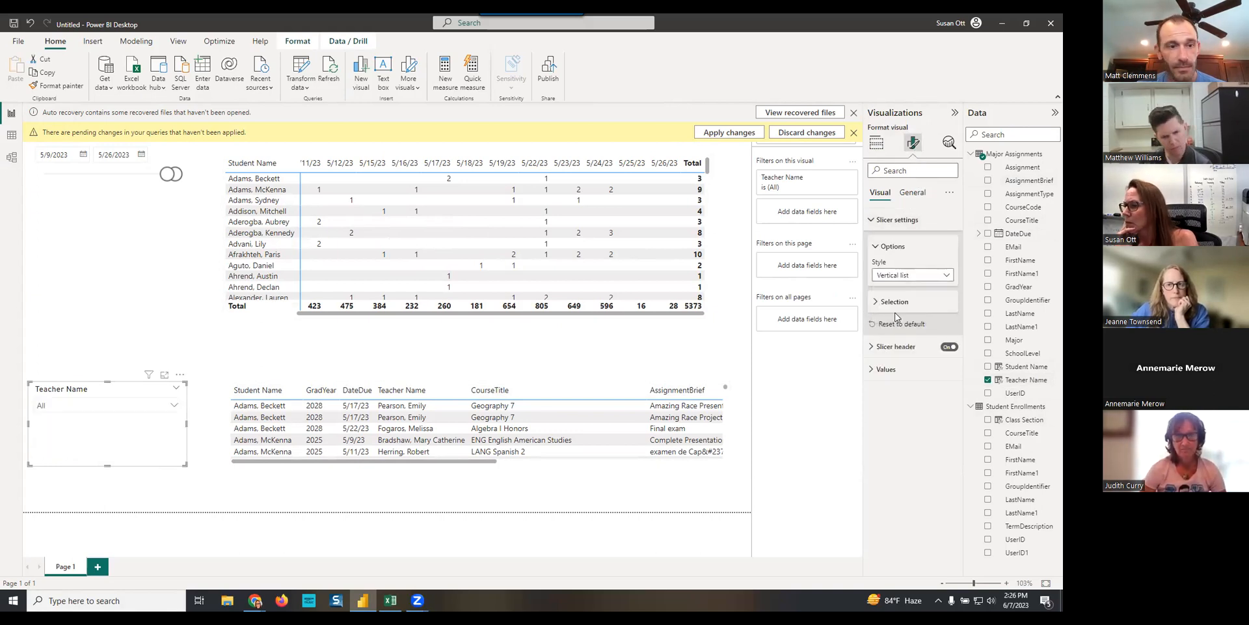
# - Enable search in the Teacher Name slicer, shorten it and place it directly beneath the date slicer
pyautogui.click(181, 377)
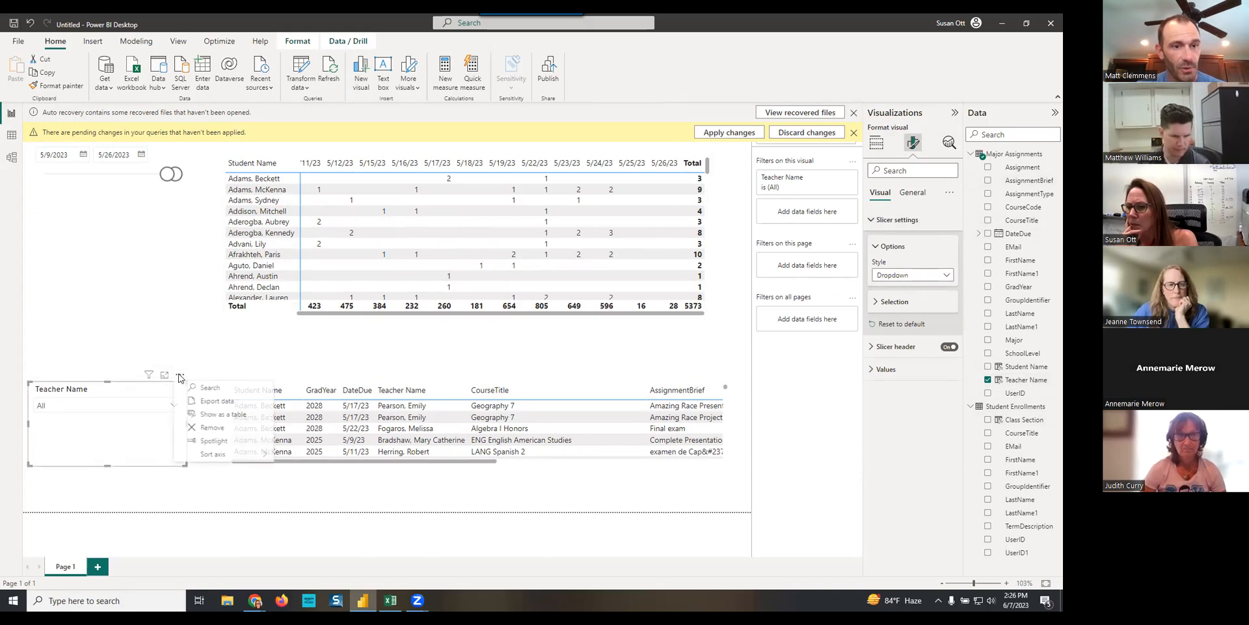
pyautogui.click(205, 389)
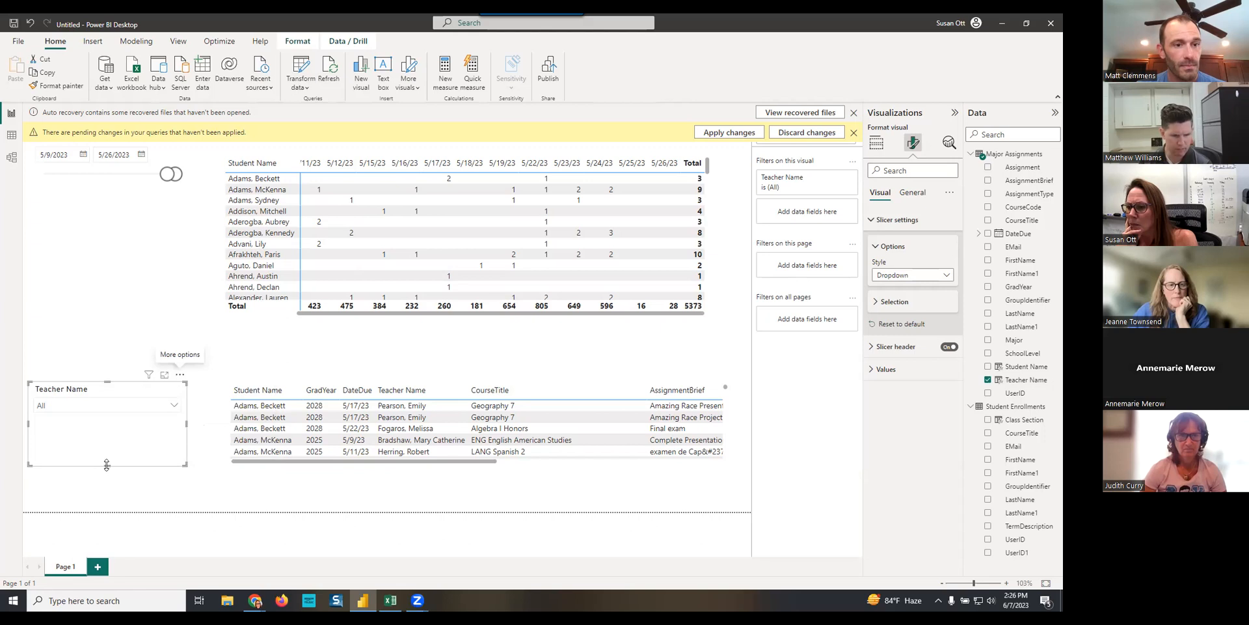
pyautogui.moveTo(107, 449); pyautogui.dragTo(116, 233)
pyautogui.click(123, 256)
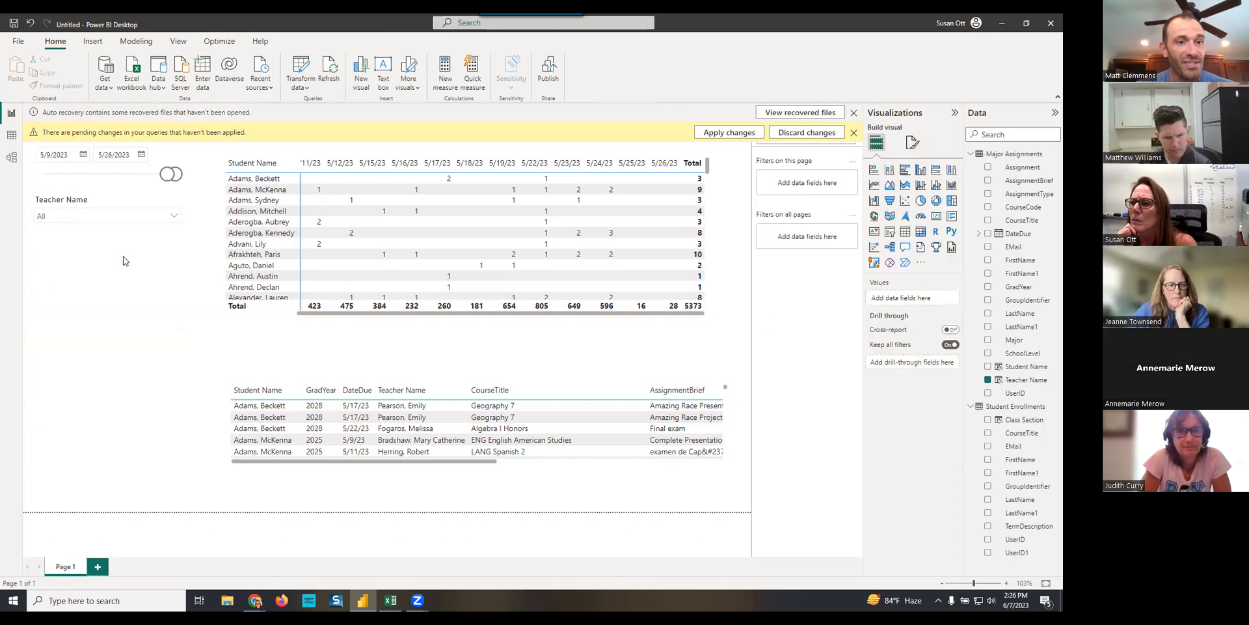
# - Duplicate the Teacher Name slicer, place the copy beneath it and replace its field with Class Section from Student Enrollments
pyautogui.click(145, 231)
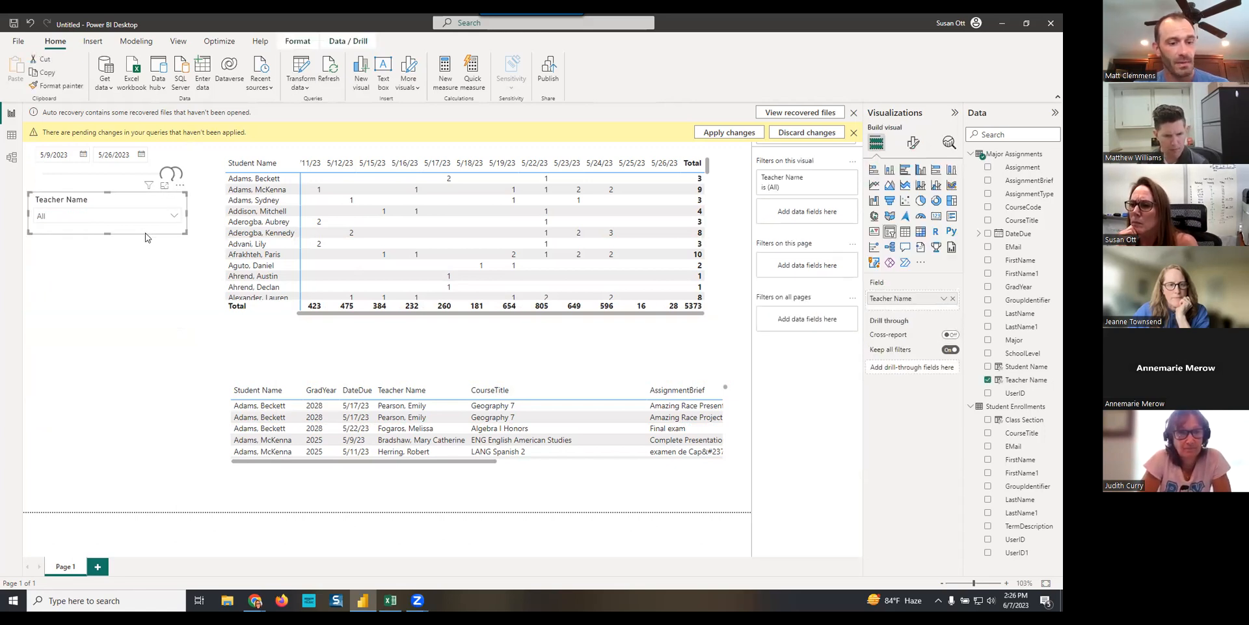
pyautogui.hotkey('ctrl', 'c')
pyautogui.hotkey('ctrl', 'v')
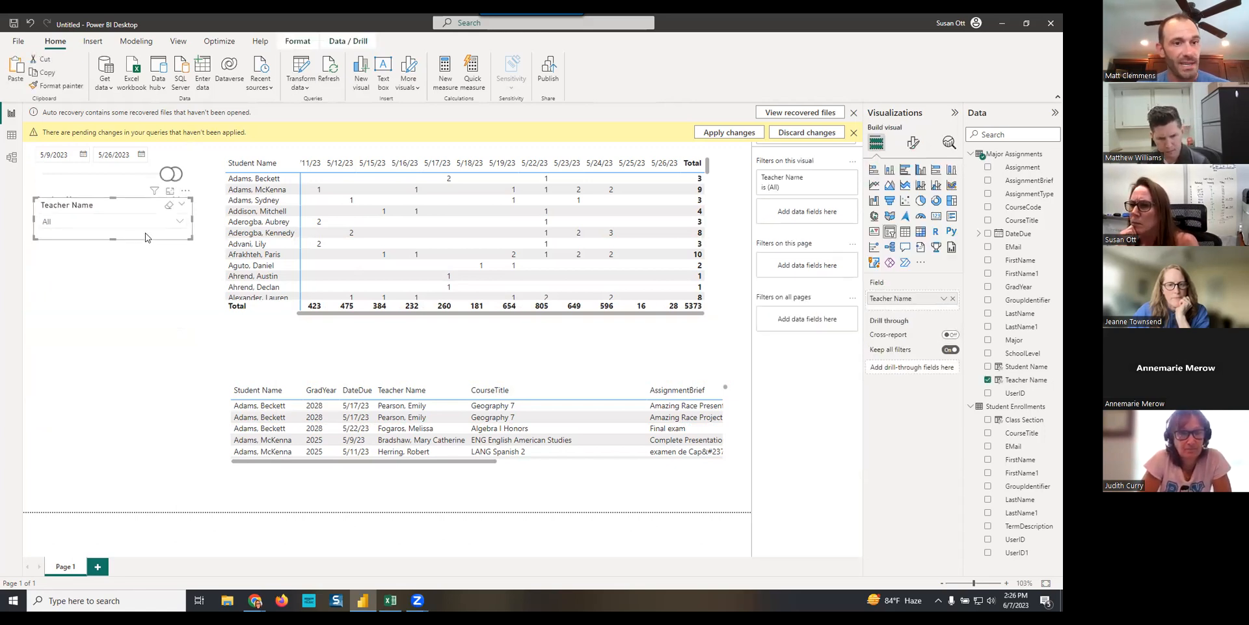
pyautogui.moveTo(150, 241); pyautogui.dragTo(146, 279)
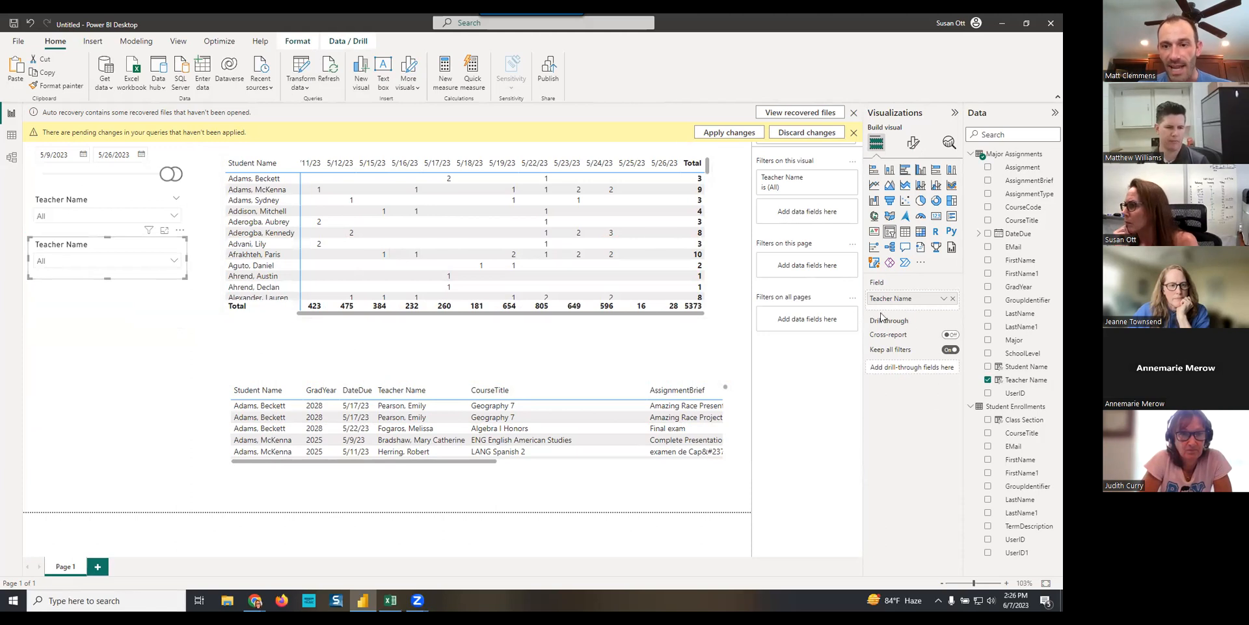
pyautogui.click(954, 298)
pyautogui.moveTo(1024, 419); pyautogui.dragTo(903, 300)
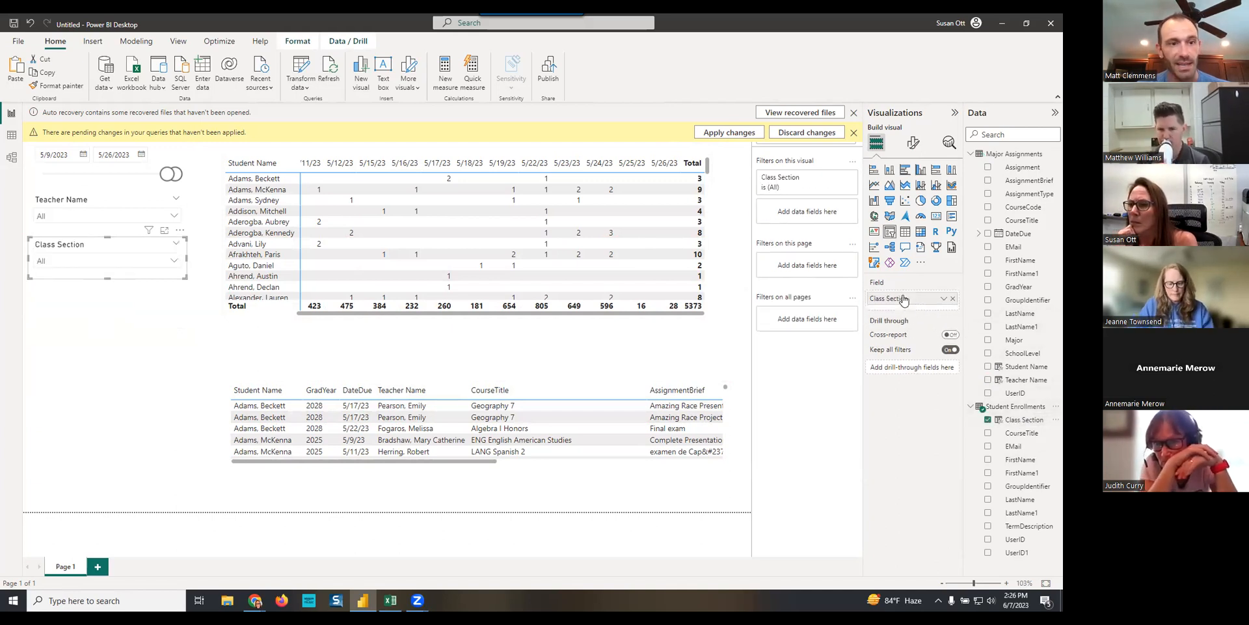
# - Filter the report to one teacher, select the 5/16/23 total in the matrix and review the matching rows in the detail table
pyautogui.click(79, 216)
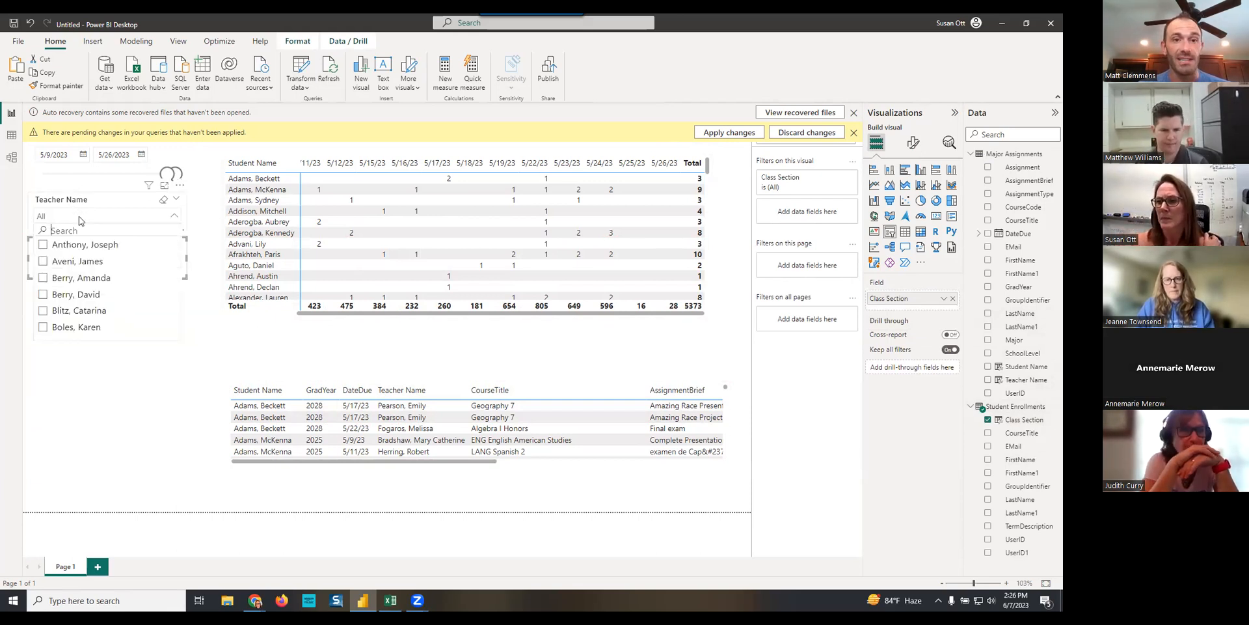
pyautogui.click(49, 315)
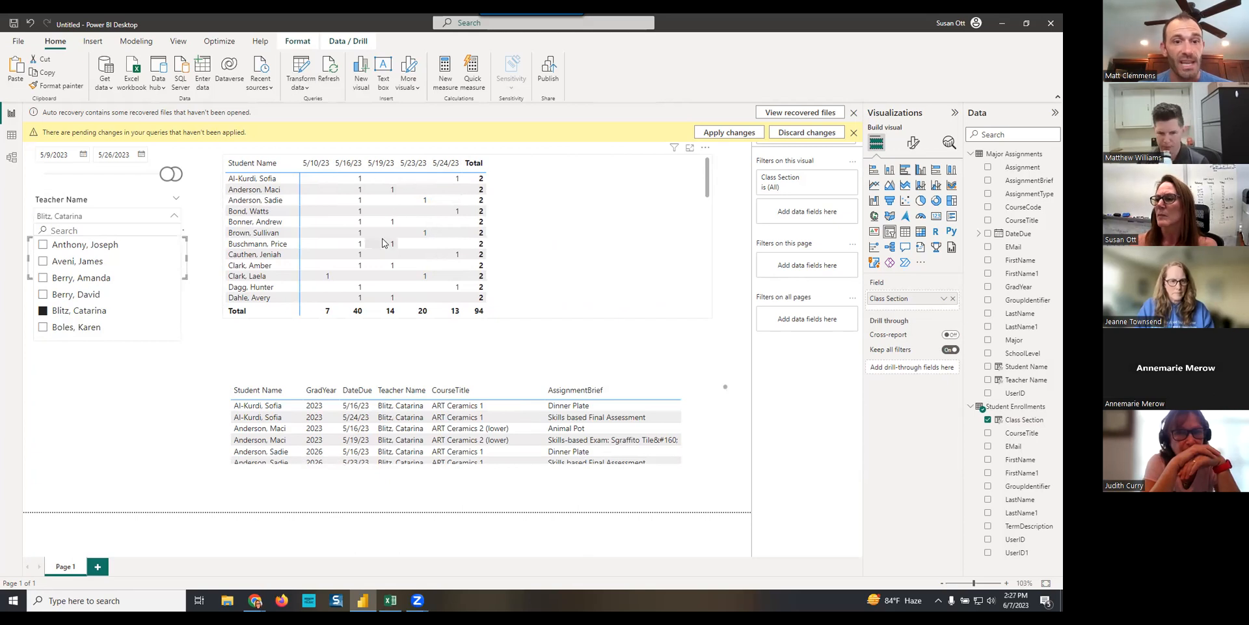
pyautogui.click(356, 312)
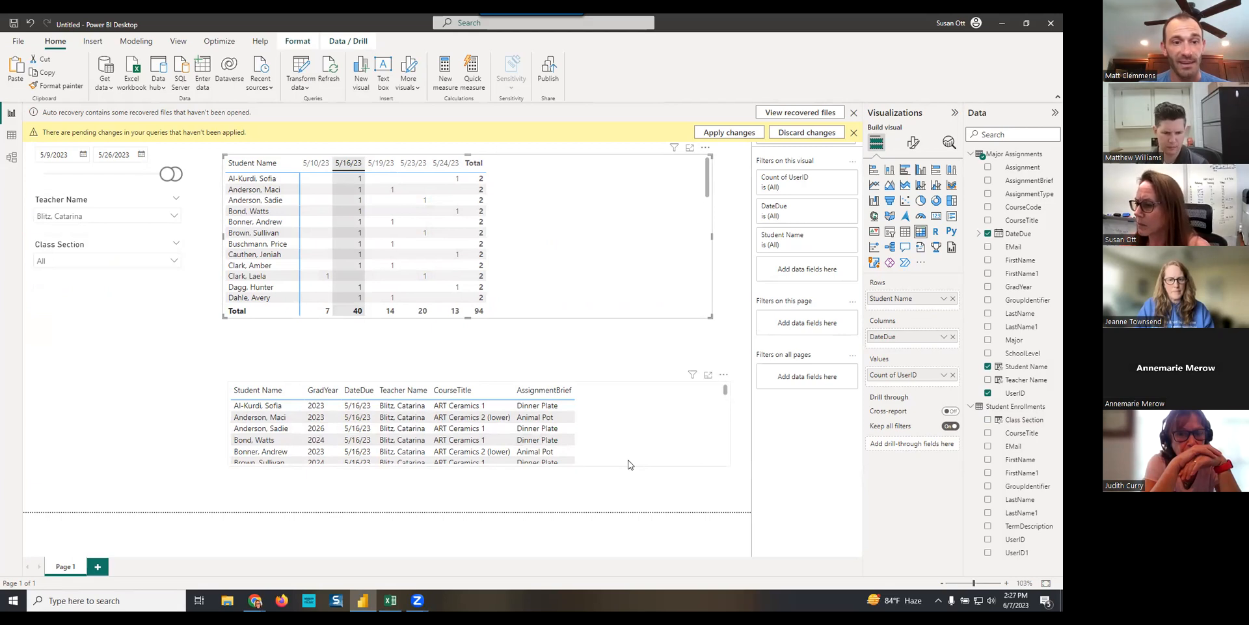
pyautogui.scroll(-2, 619, 439)
pyautogui.scroll(-5, 621, 440)
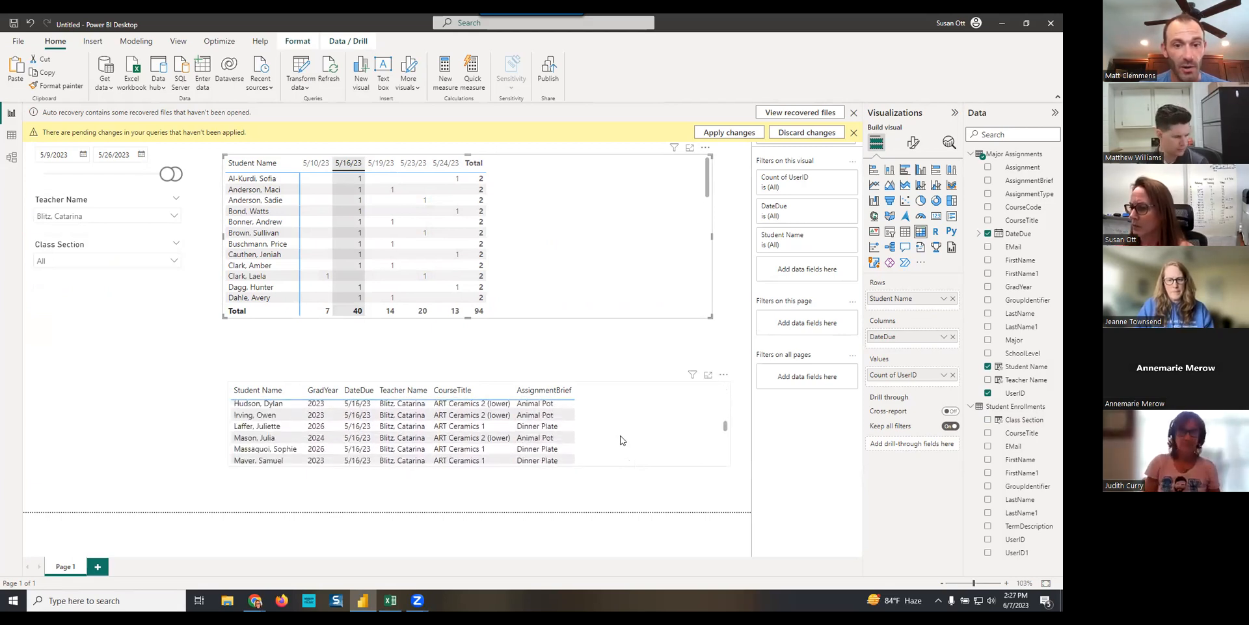
pyautogui.scroll(-3, 620, 440)
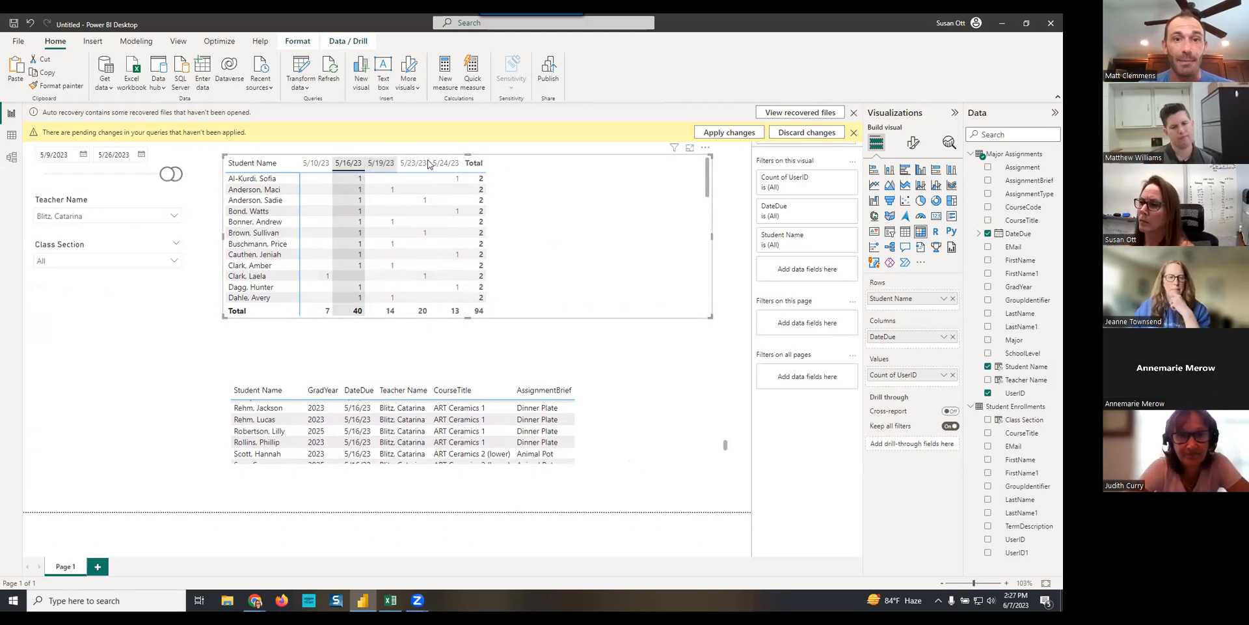
# - Clear the Teacher Name selection, move the matrix selection off 5/16/23 and check the options in the Class Section slicer
pyautogui.click(164, 200)
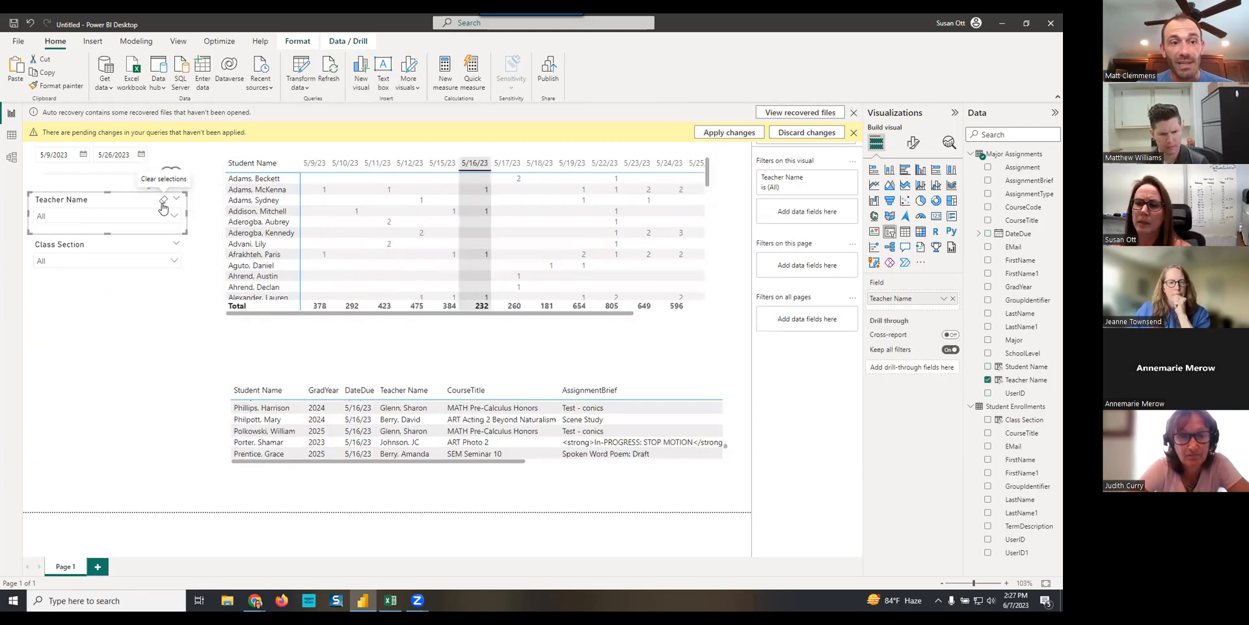
pyautogui.click(166, 261)
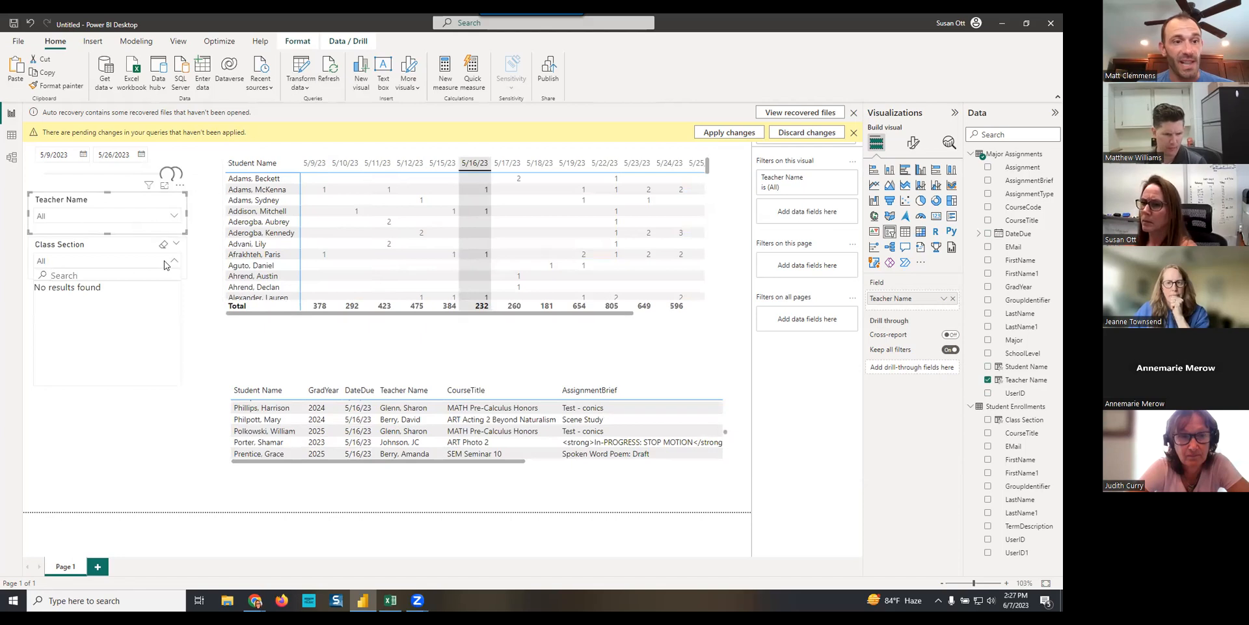
pyautogui.click(426, 347)
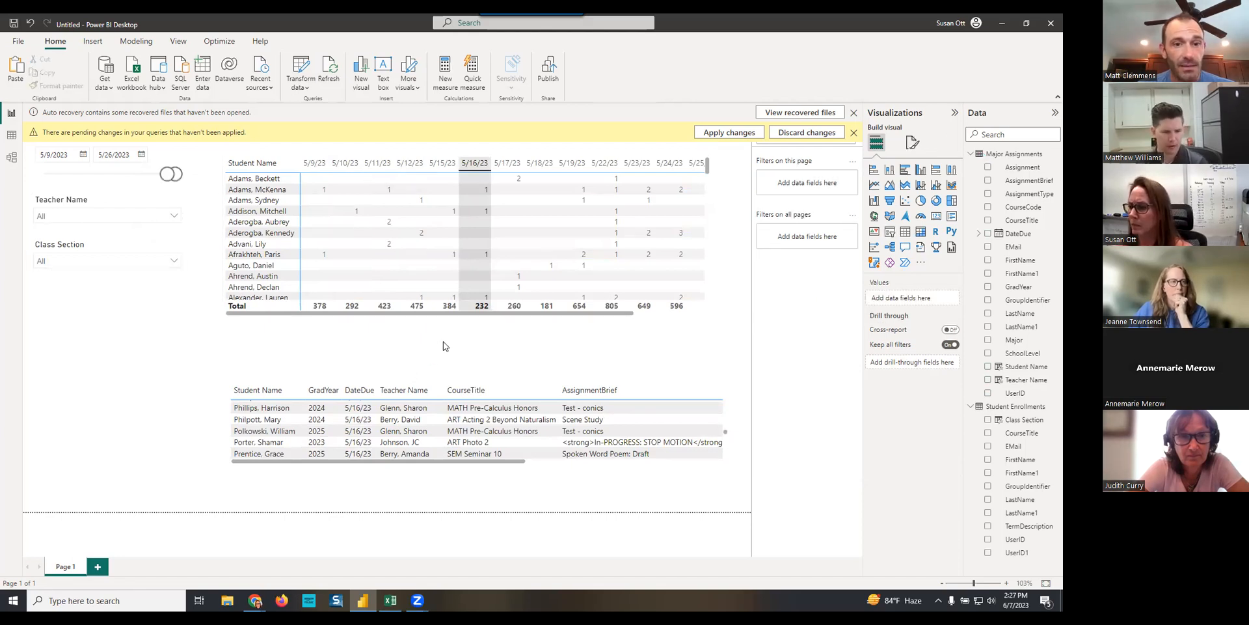
pyautogui.click(355, 294)
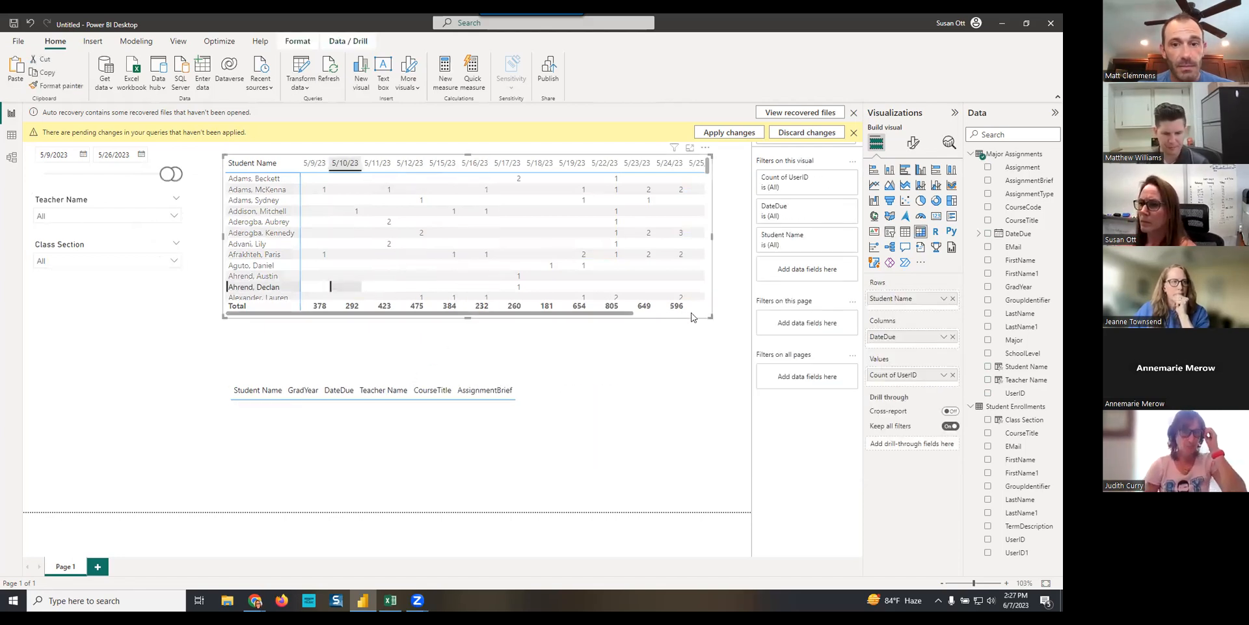
pyautogui.click(154, 261)
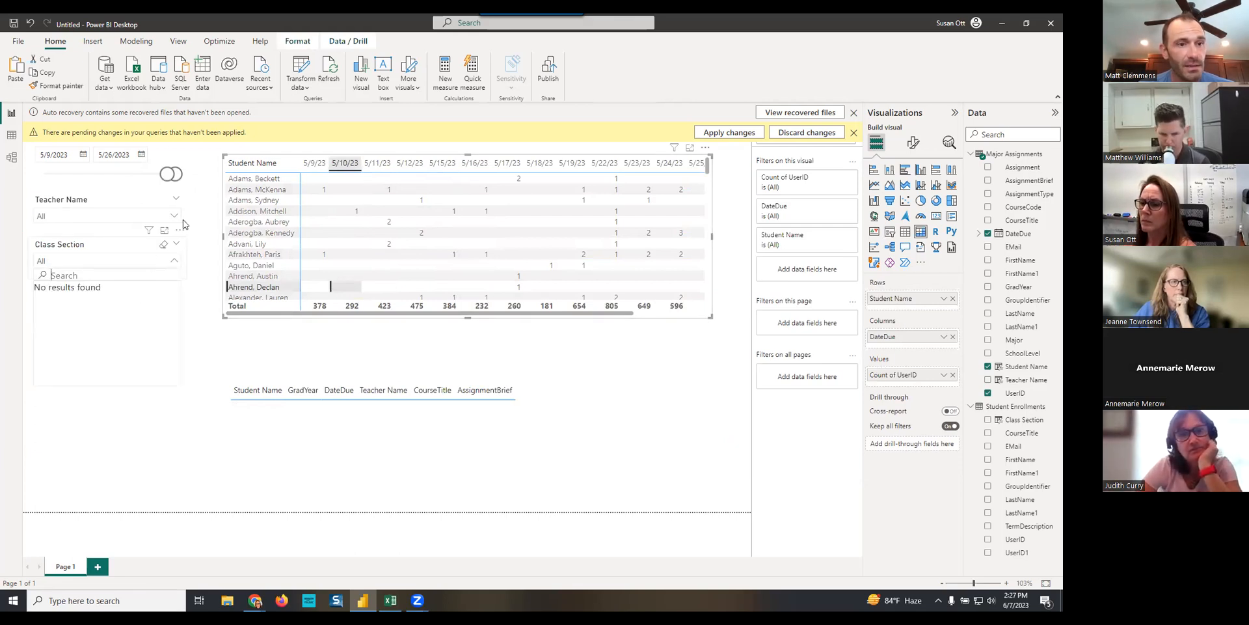
# - Widen the DateDue slicer to start at 1/11/2023, recheck the Class Section options and show the Class Section column's formula
pyautogui.moveTo(168, 173); pyautogui.dragTo(112, 174)
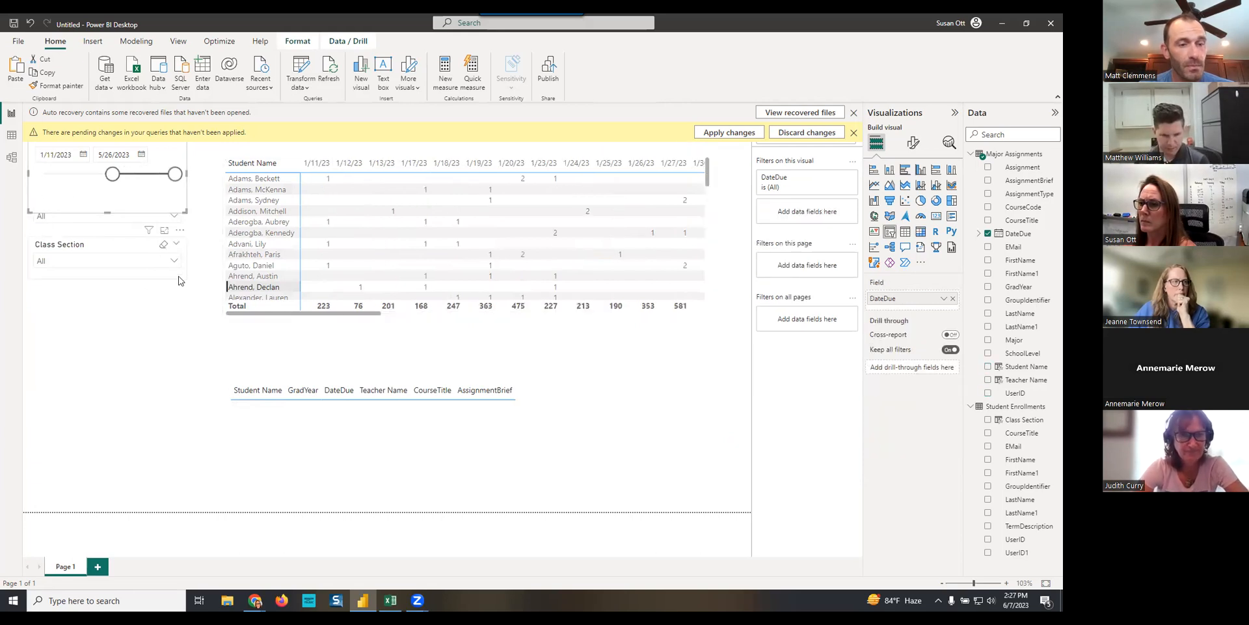
pyautogui.click(180, 279)
pyautogui.click(174, 261)
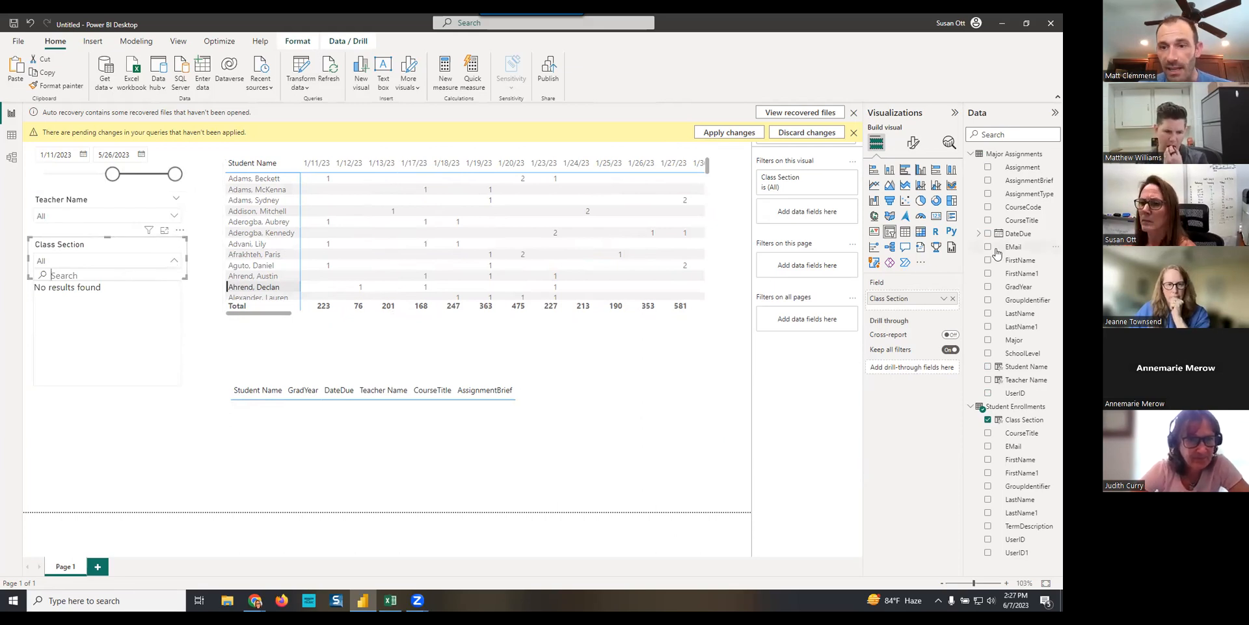
pyautogui.click(1018, 419)
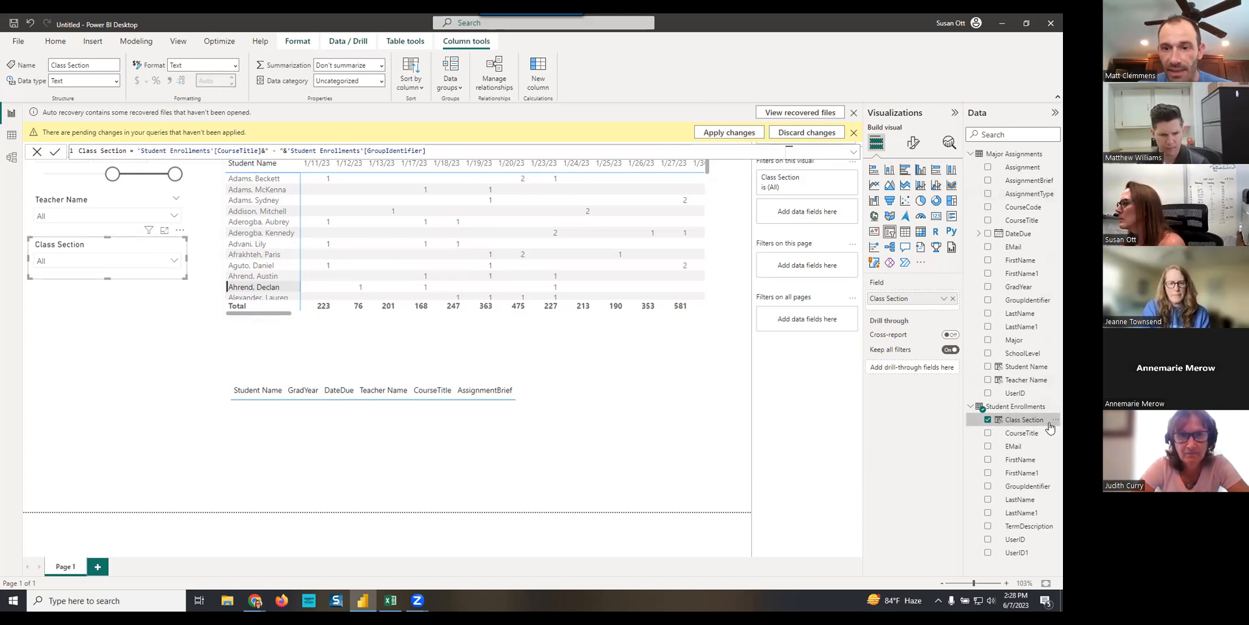
# - Replace the Class Section field in the lower slicer with CourseTitle from Student Enrollments and check the slicer's options
pyautogui.click(953, 298)
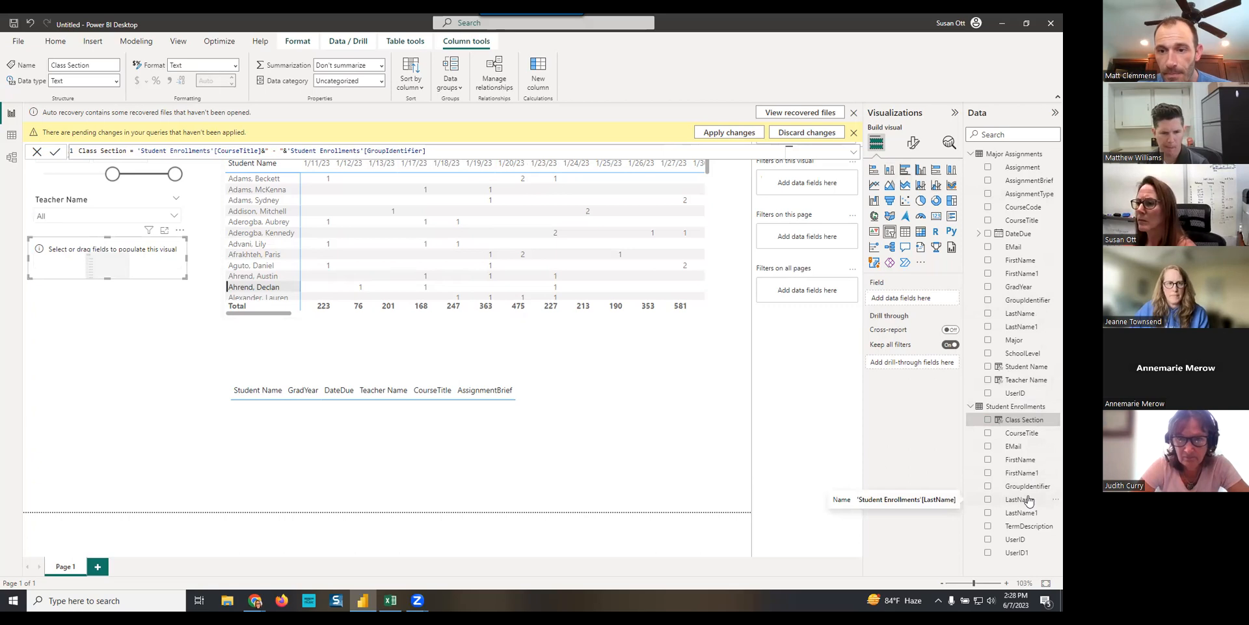
pyautogui.moveTo(1029, 437); pyautogui.dragTo(909, 300)
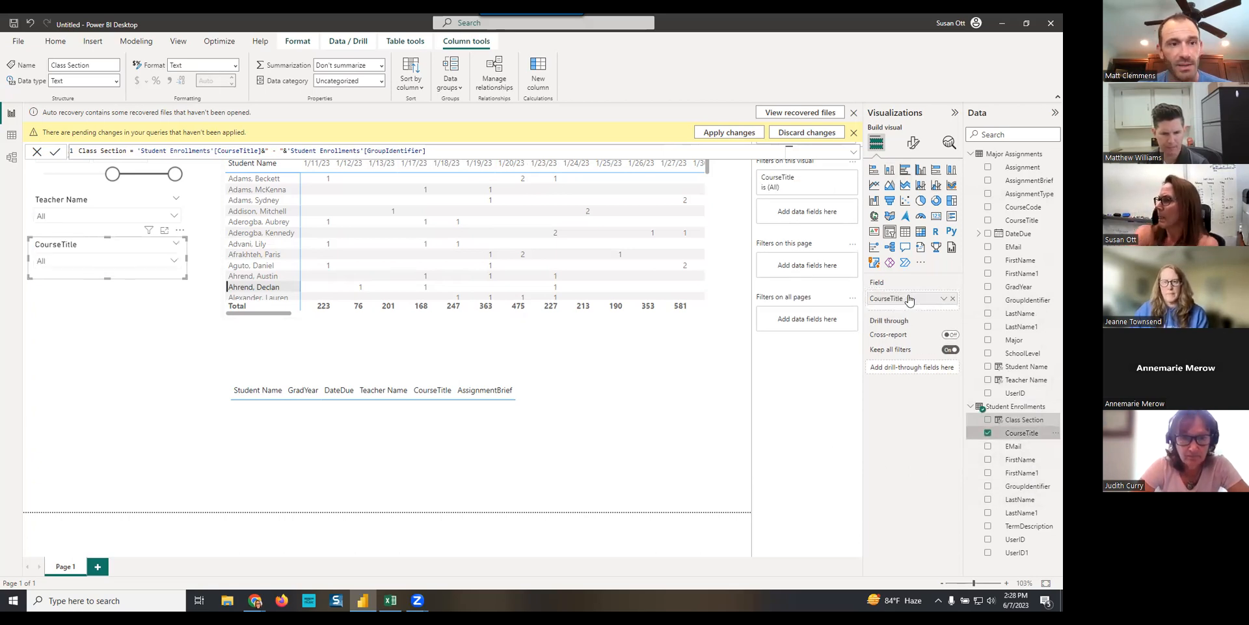
pyautogui.click(174, 262)
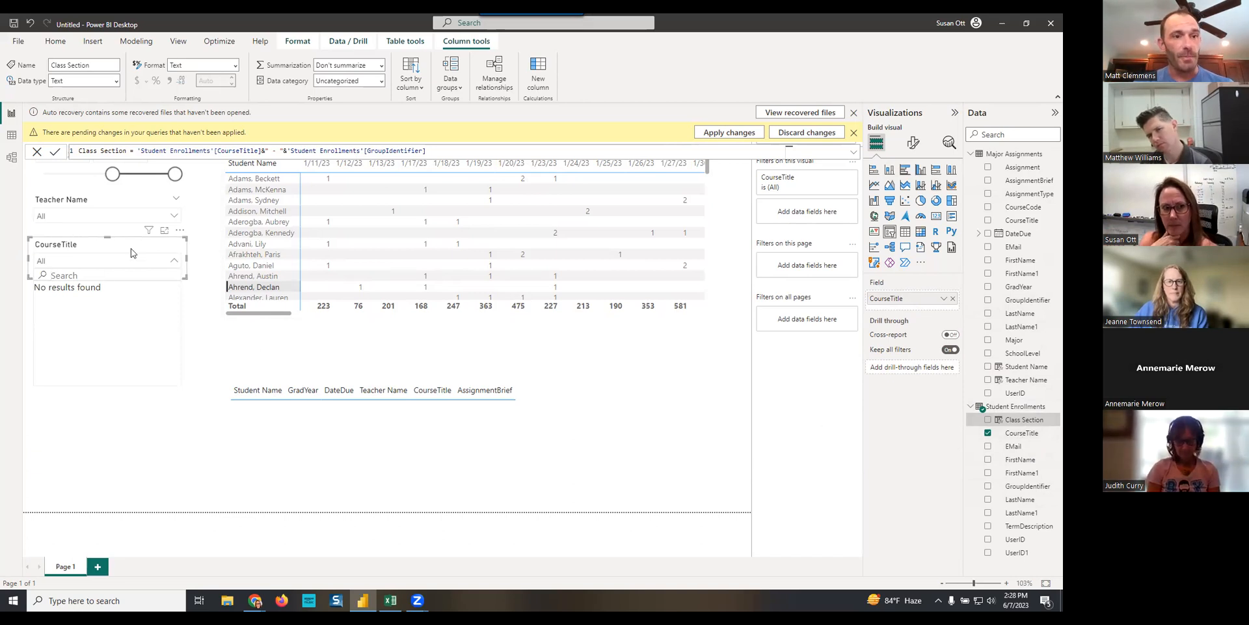
# - Widen the DateDue slicer to start at 10/18/2022, and enlarge the matrix to the page's right edge with its 11/1/22 total selected
pyautogui.moveTo(113, 174); pyautogui.dragTo(73, 173)
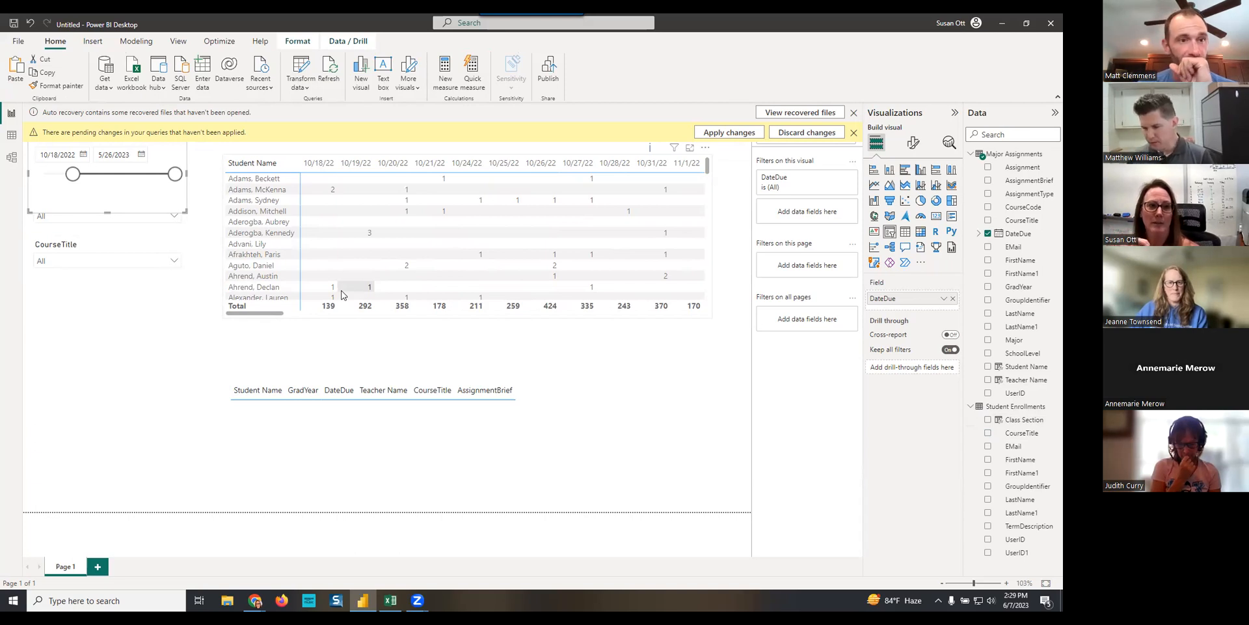
pyautogui.click(117, 242)
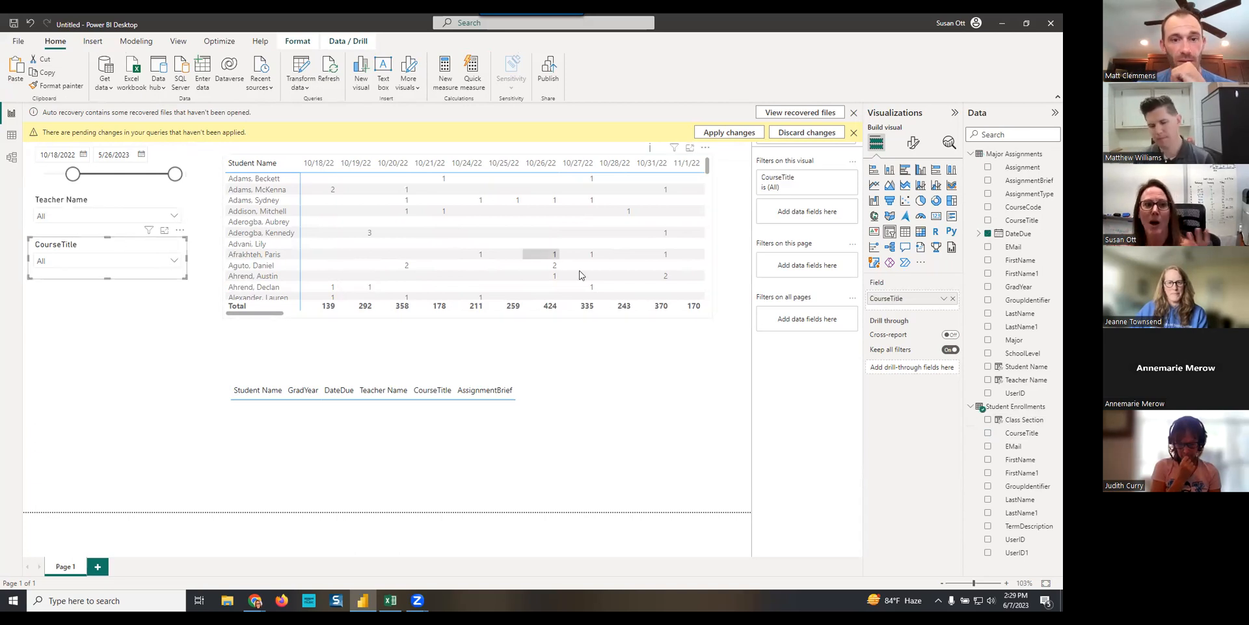
pyautogui.click(695, 308)
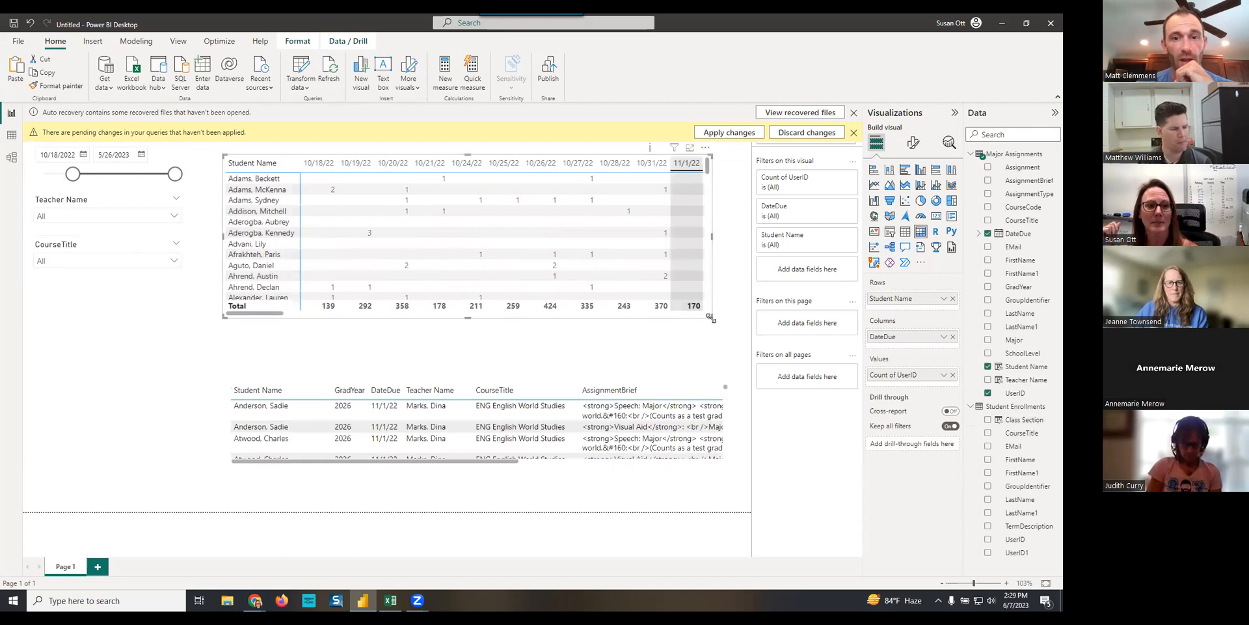
pyautogui.moveTo(710, 316); pyautogui.dragTo(750, 339)
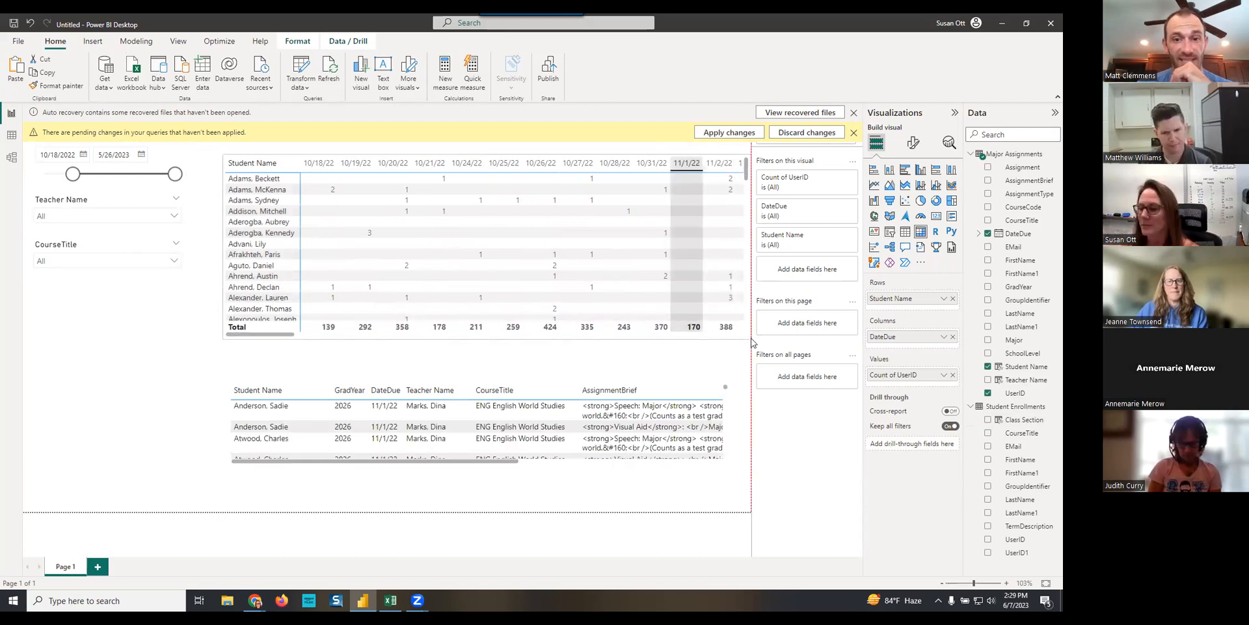
# - Recheck the options in the CourseTitle slicer and apply the pending query changes to the report
pyautogui.click(155, 263)
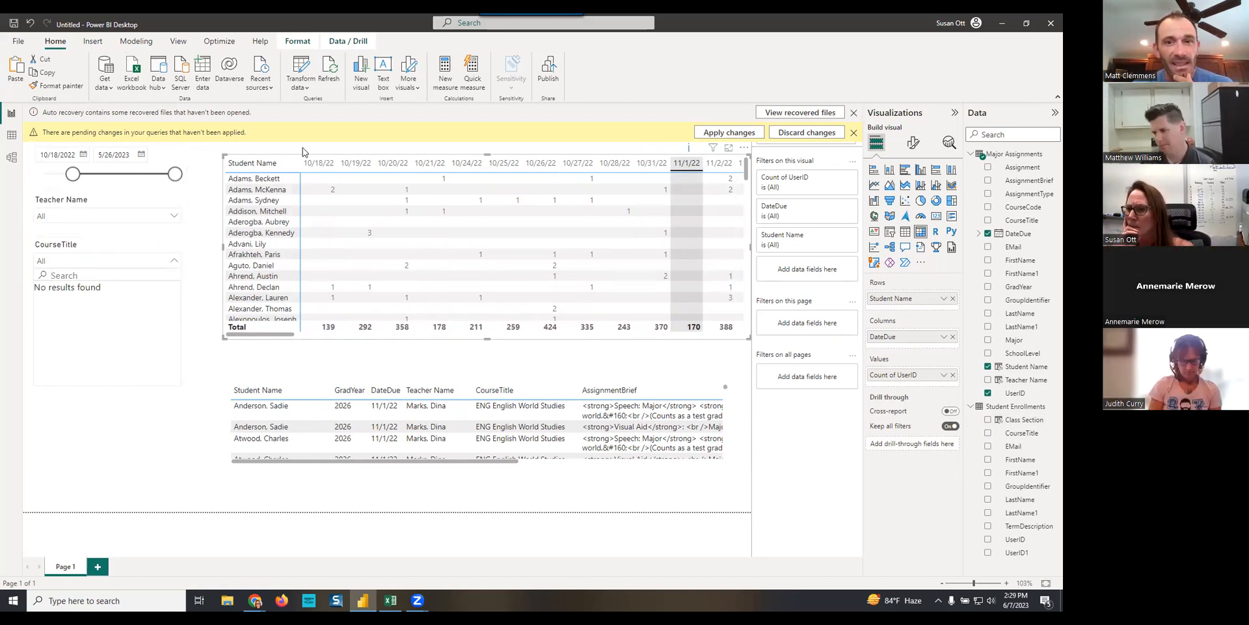
pyautogui.click(730, 134)
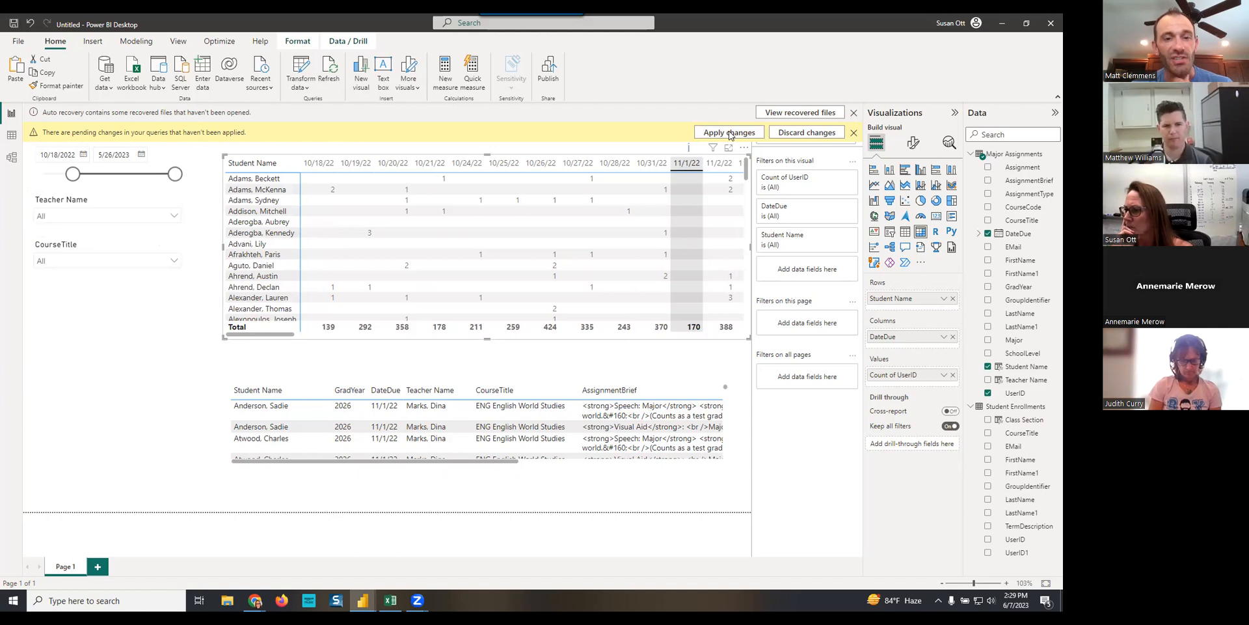
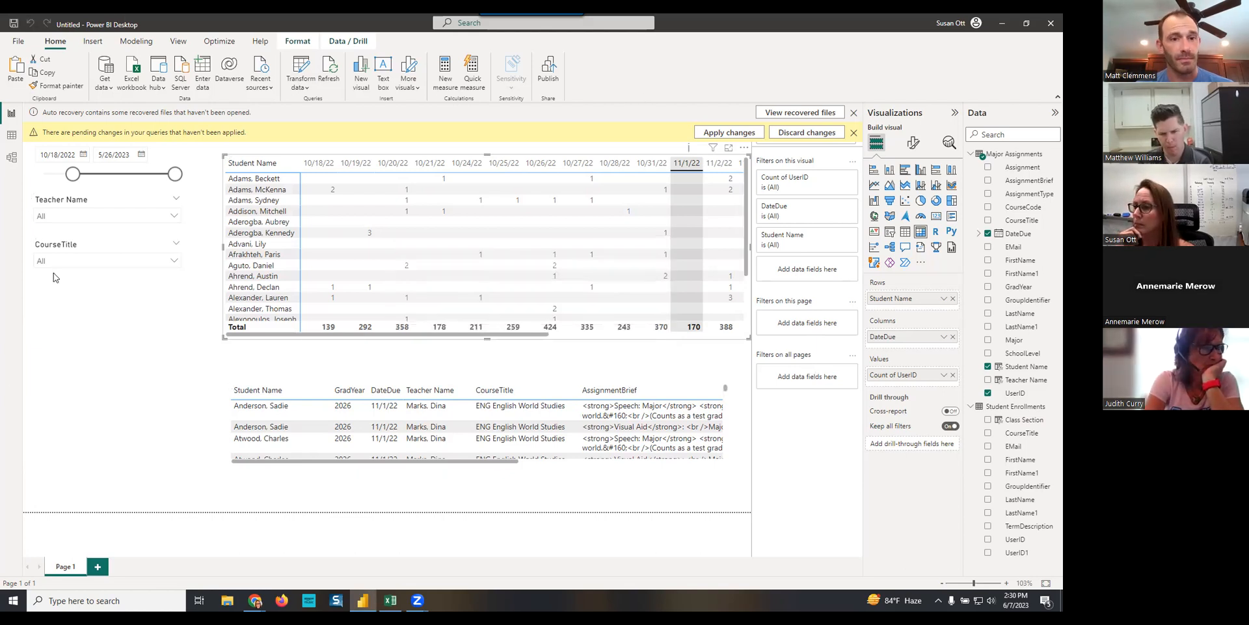
# - Dismiss the pending-changes and auto-recovery notices, choosing to remove the recovered files
pyautogui.click(130, 351)
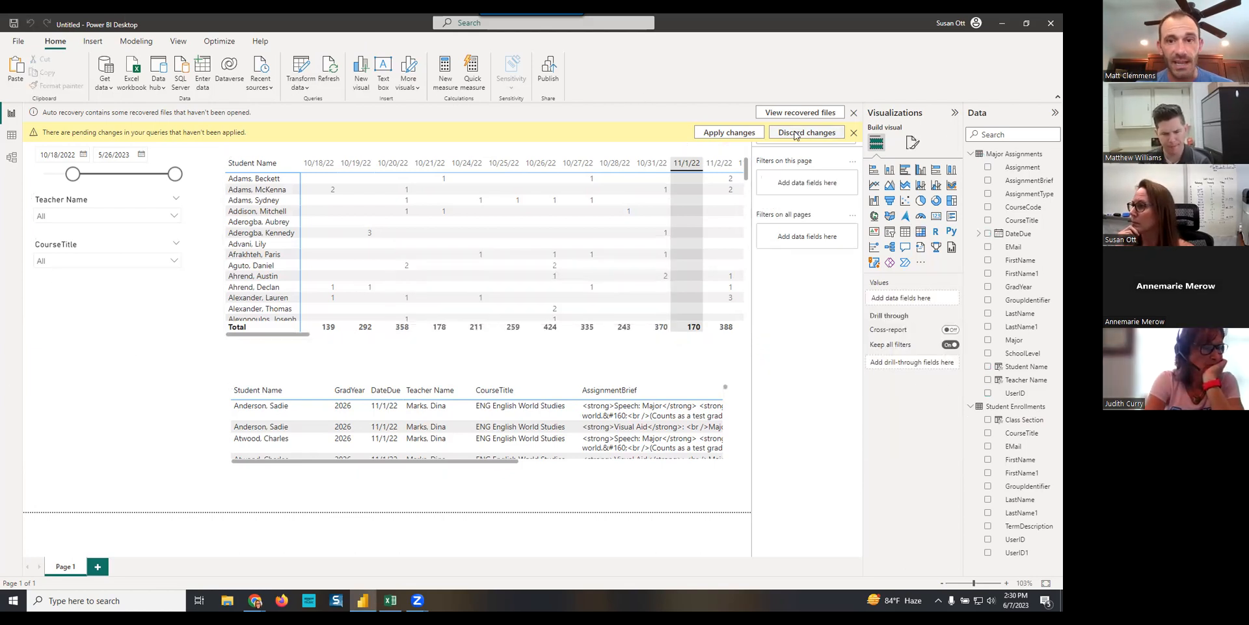
pyautogui.click(853, 132)
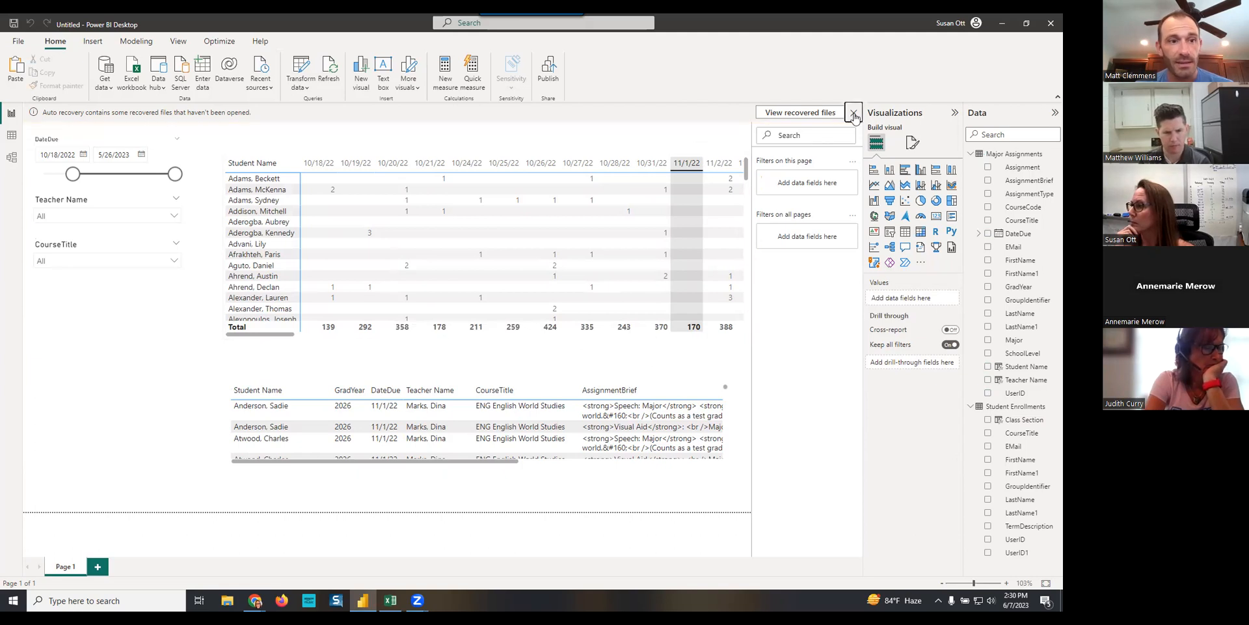
pyautogui.click(854, 112)
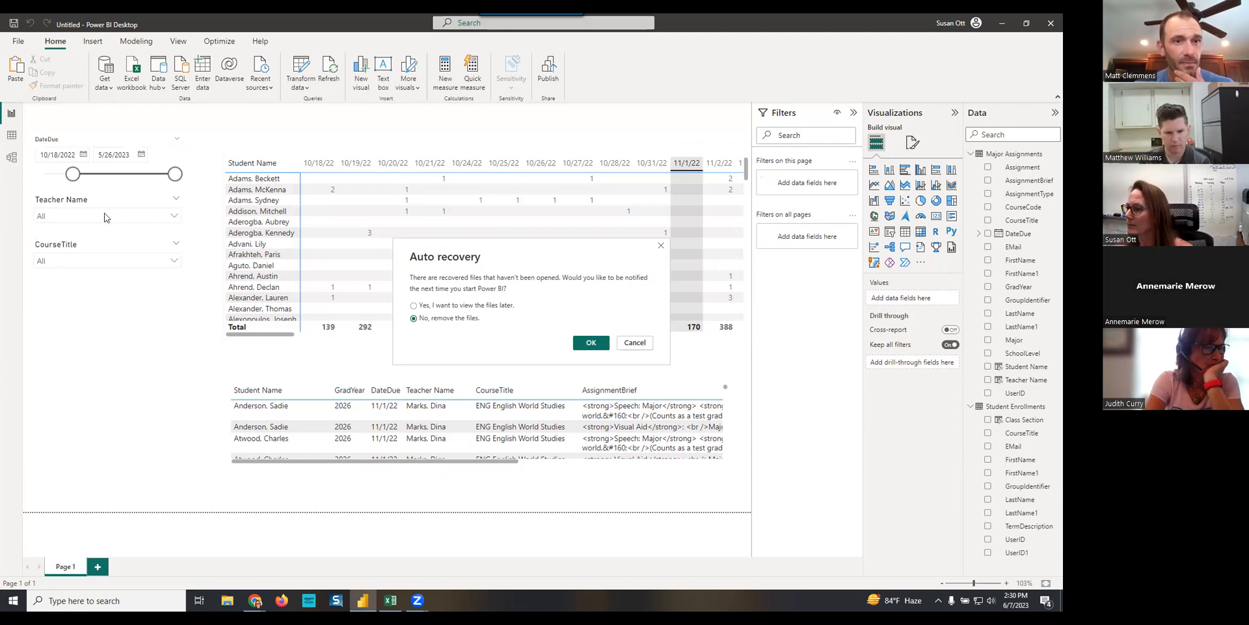
pyautogui.click(590, 344)
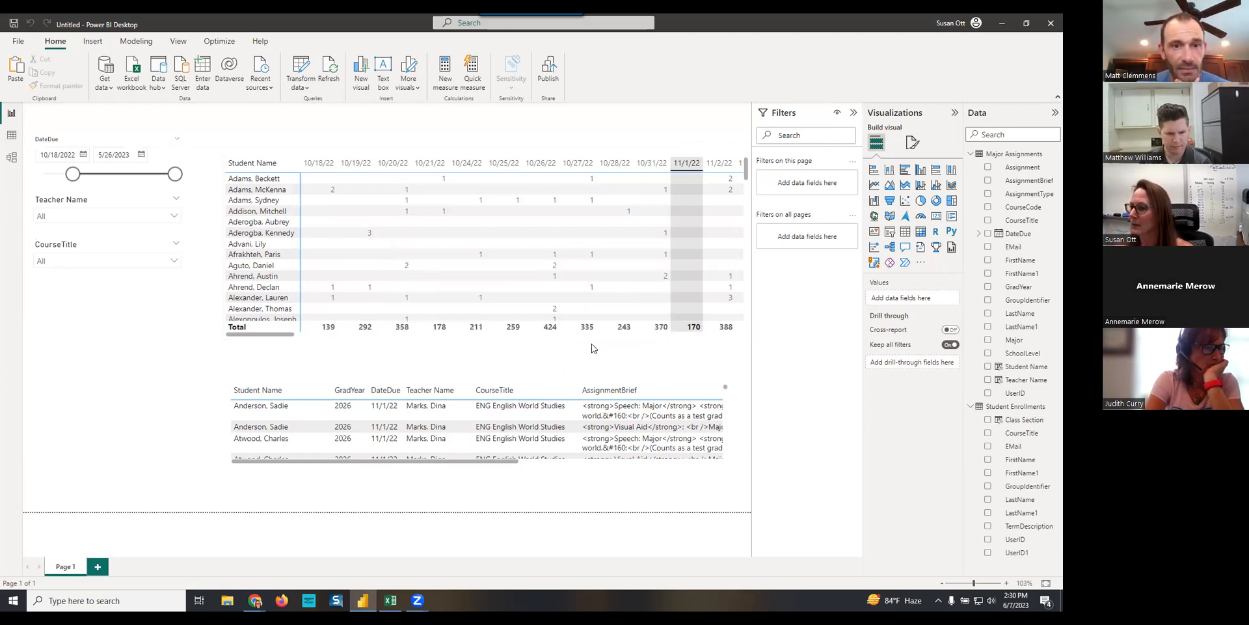
# - Check the options offered in the Teacher Name and CourseTitle slicers
pyautogui.click(173, 216)
pyautogui.click(173, 216)
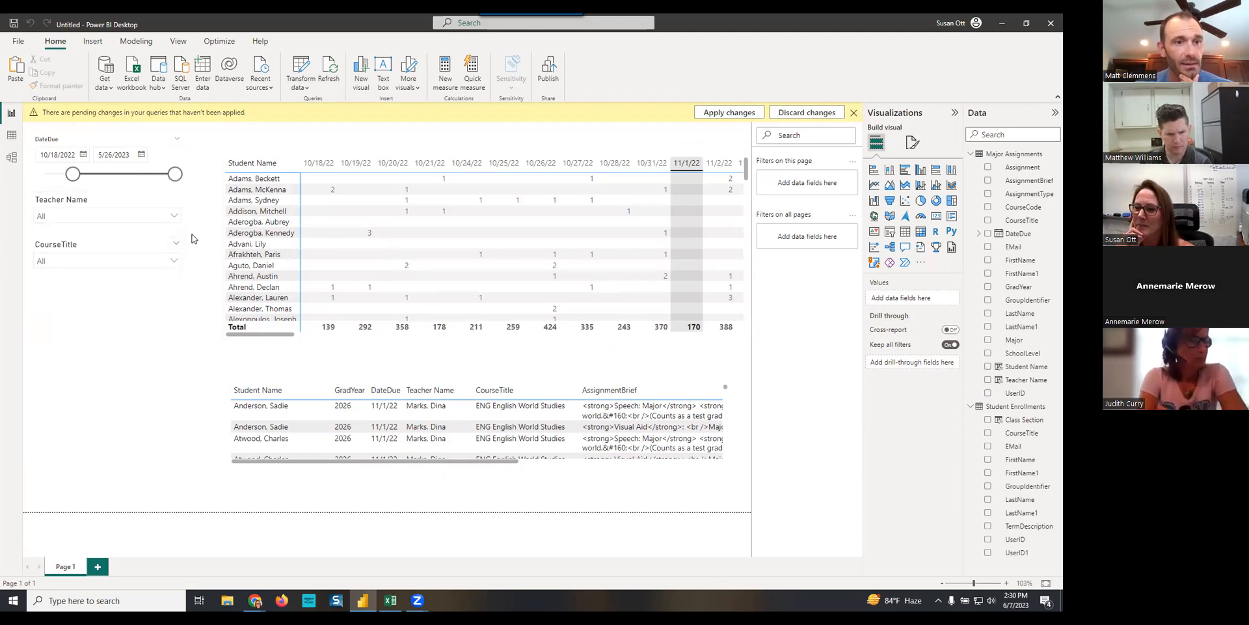
pyautogui.click(174, 261)
pyautogui.click(175, 261)
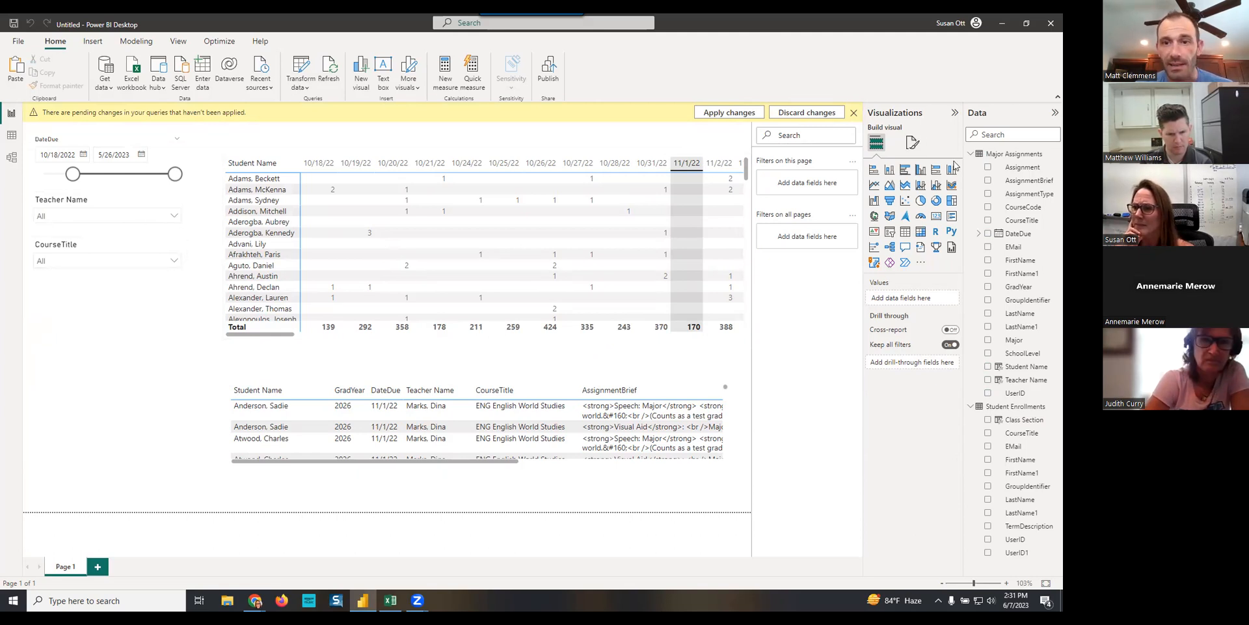
# - Add a SchoolLevel slicer from Major Assignments filtered to High School, and set the DateDue slicer to start at 4/10/2023
pyautogui.click(889, 232)
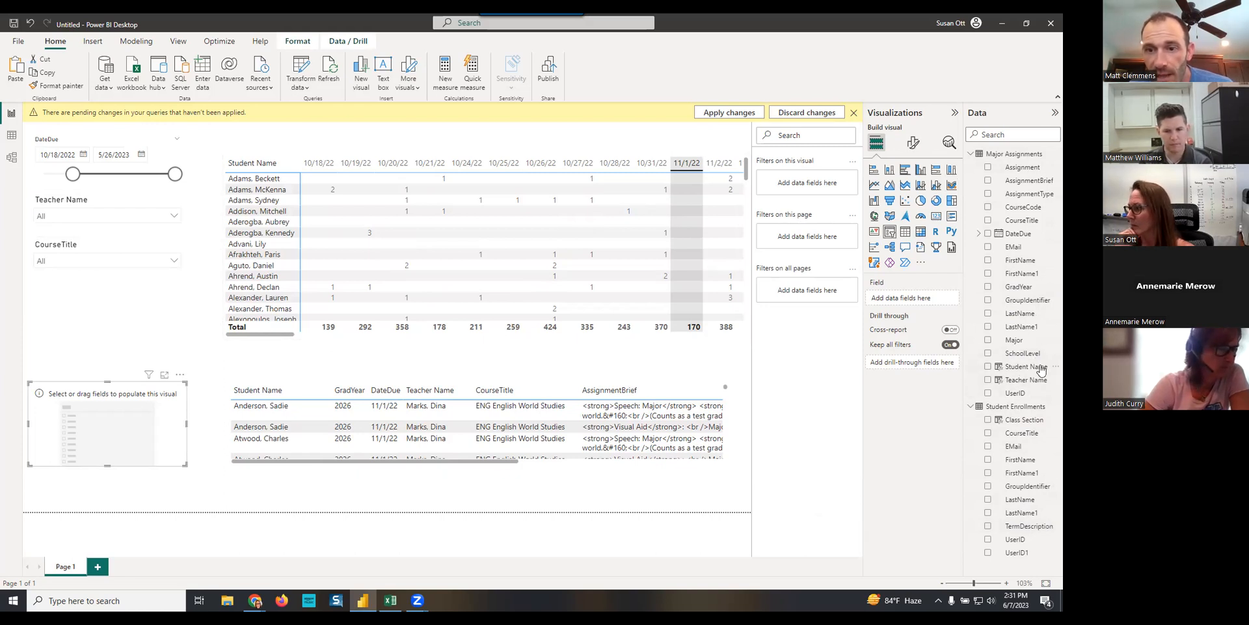
pyautogui.click(988, 354)
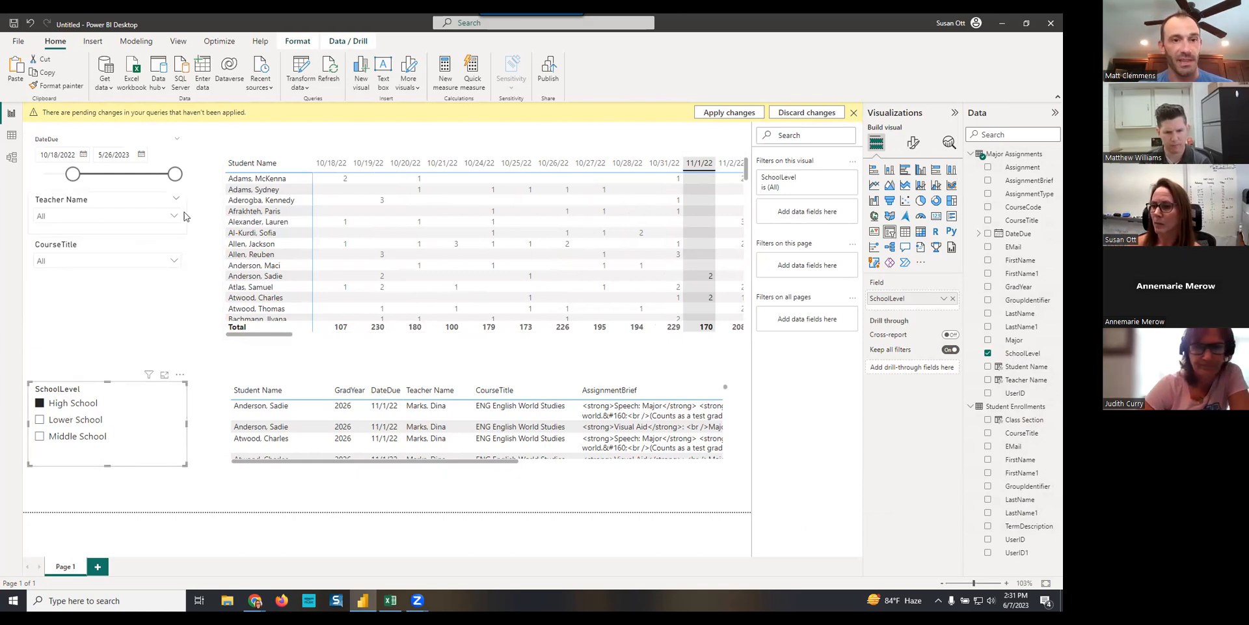
pyautogui.moveTo(72, 174); pyautogui.dragTo(153, 176)
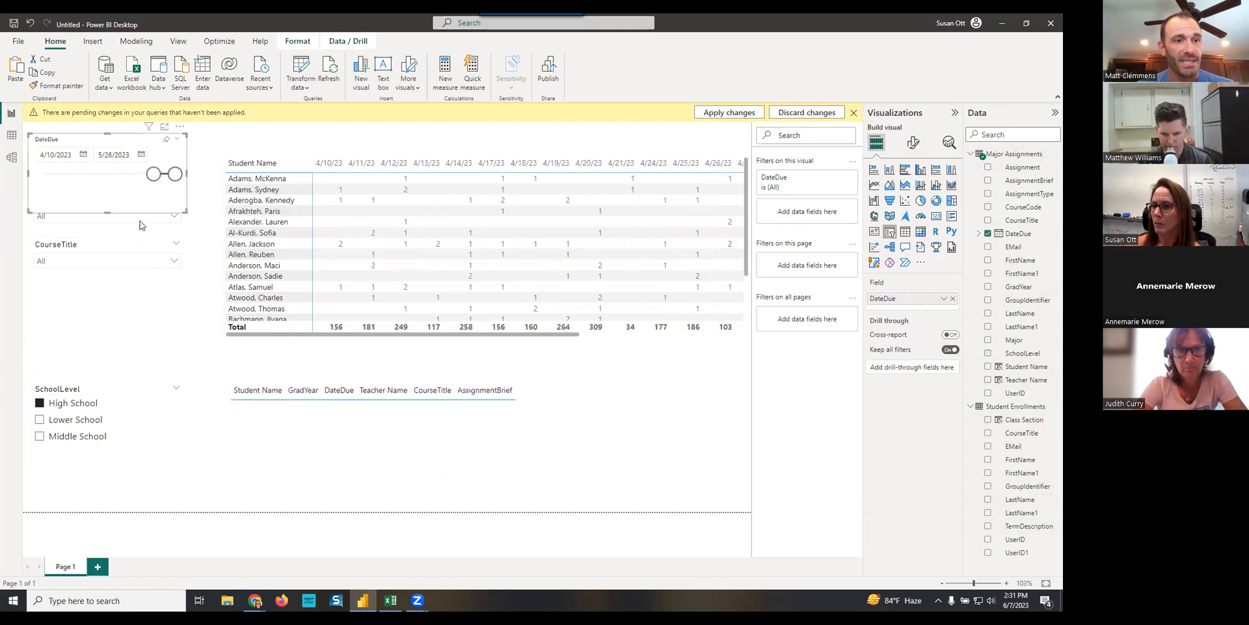
pyautogui.click(108, 261)
pyautogui.click(108, 260)
# - Change the relationship between the two tables to match UserID in Student Enrollments with UserID in Major Assignments
pyautogui.click(12, 157)
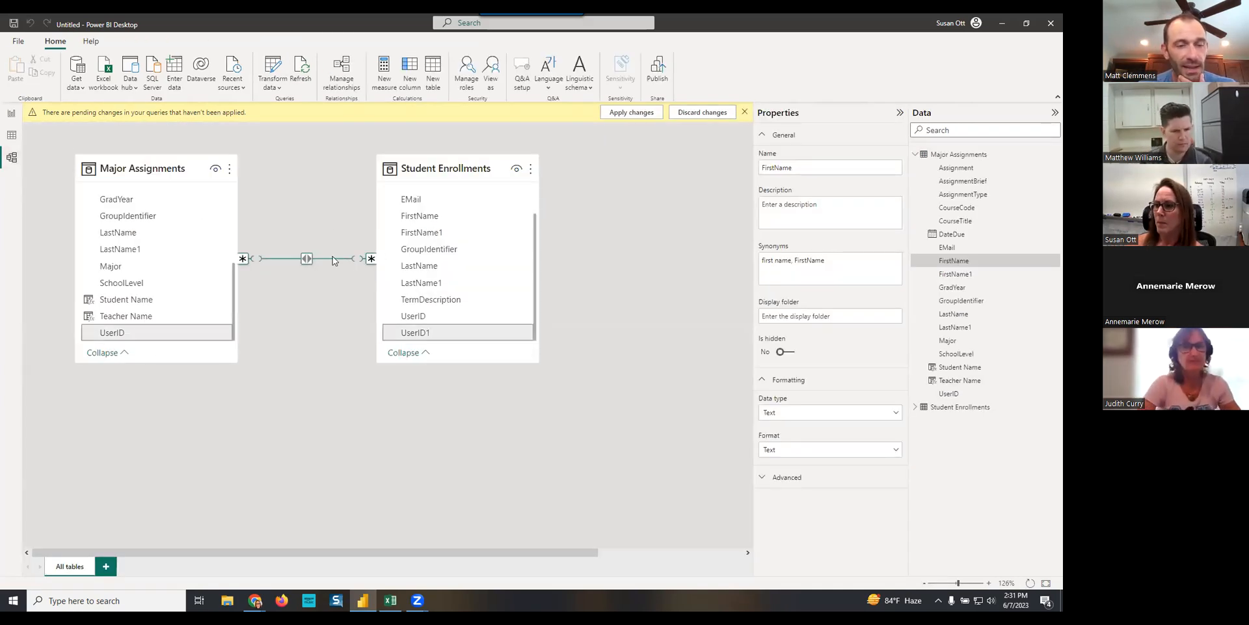
pyautogui.click(150, 333)
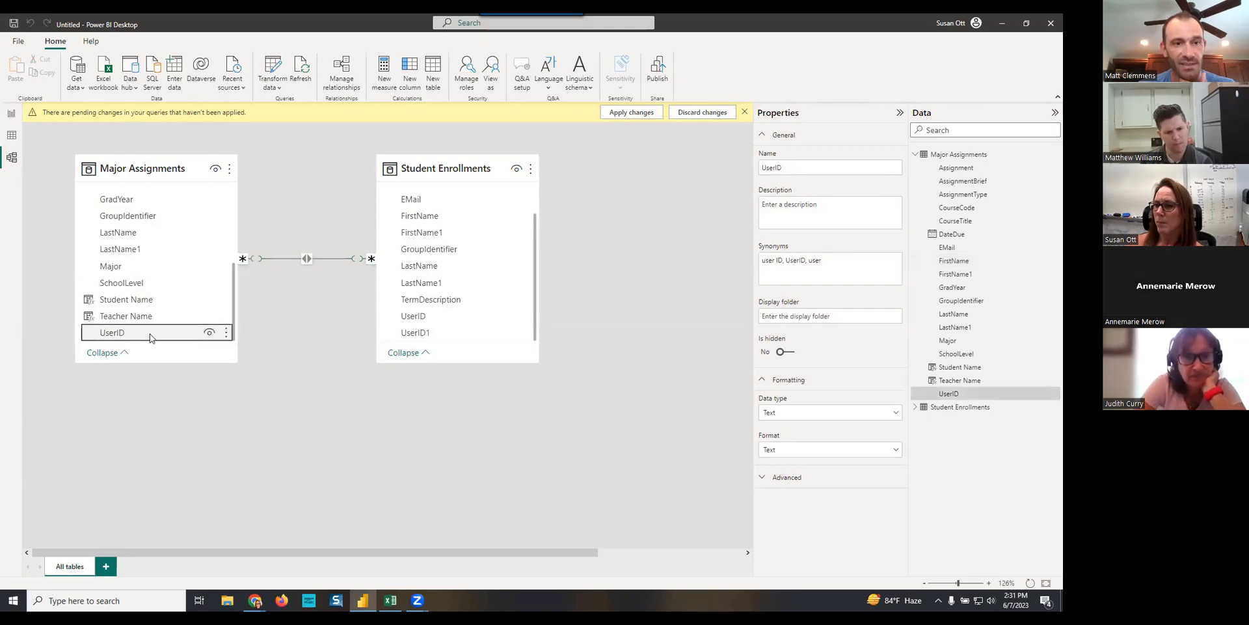
pyautogui.doubleClick(331, 259)
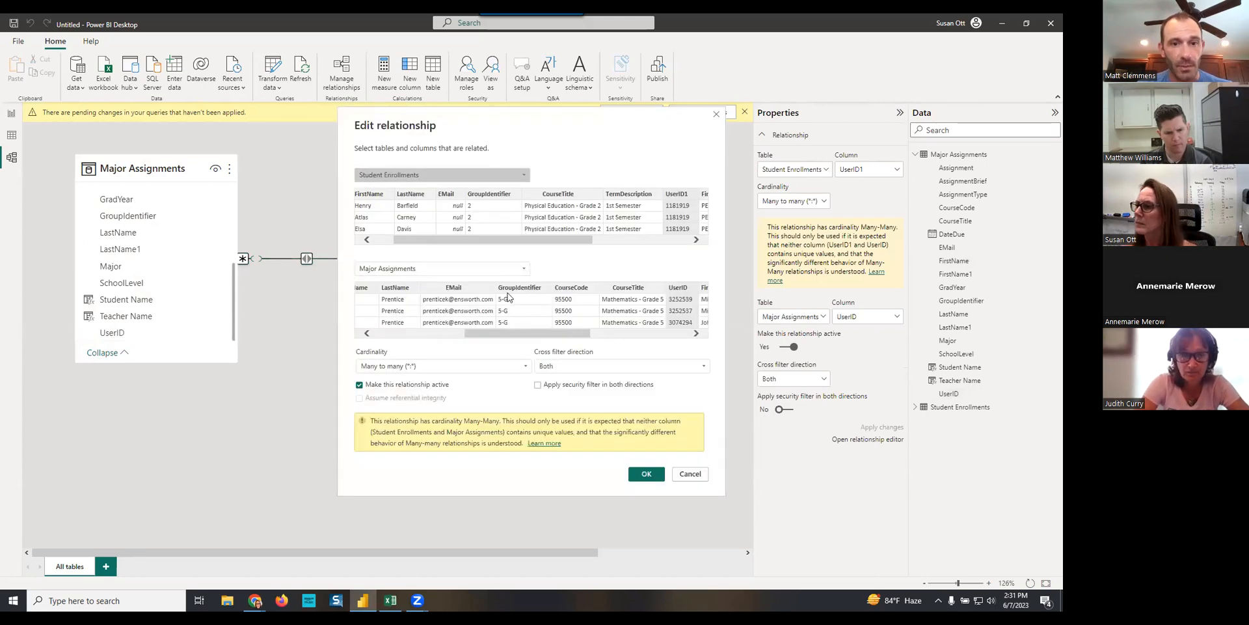
pyautogui.moveTo(568, 338); pyautogui.dragTo(656, 350)
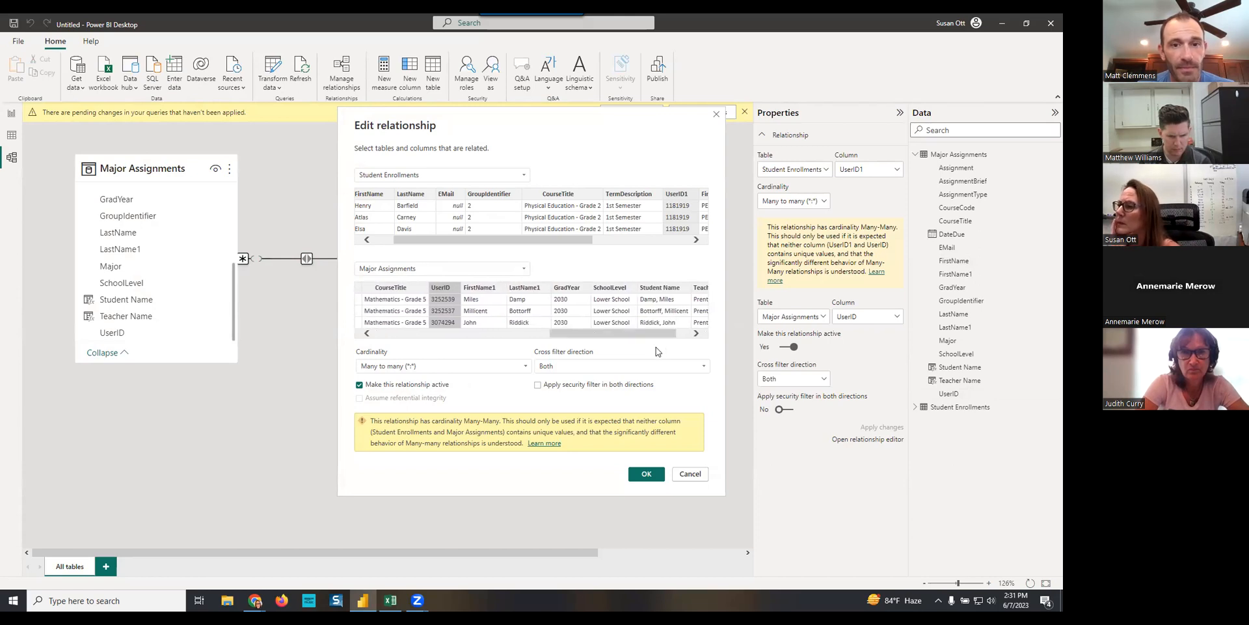
pyautogui.moveTo(572, 239); pyautogui.dragTo(651, 240)
pyautogui.moveTo(572, 240); pyautogui.dragTo(399, 246)
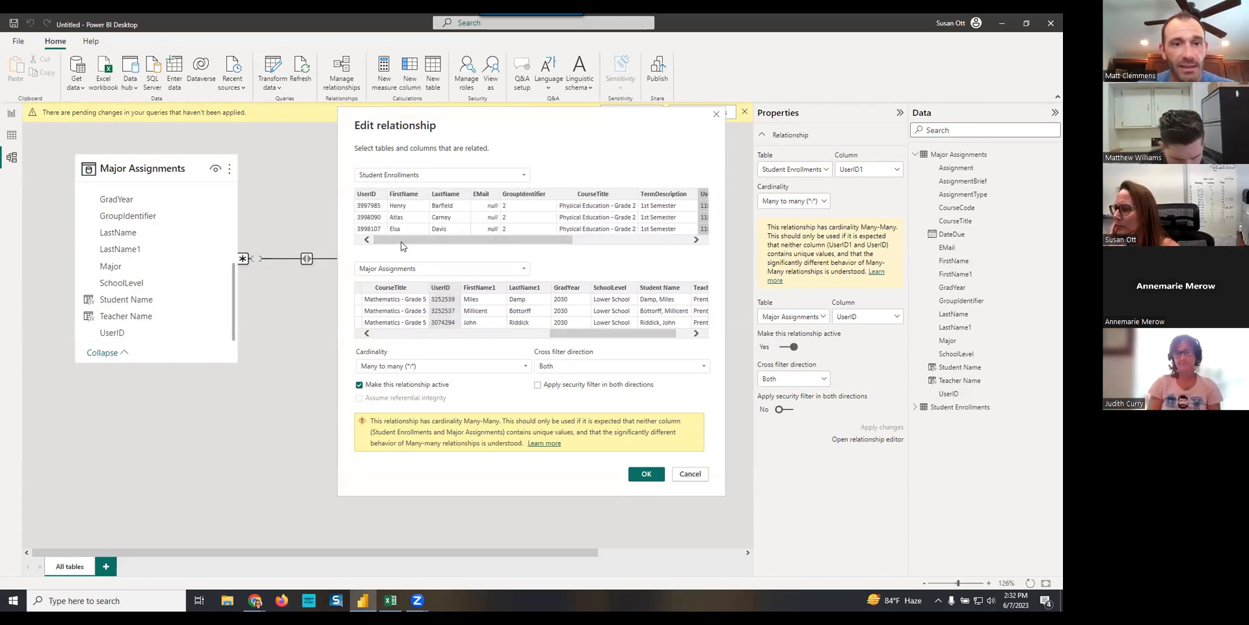
pyautogui.click(366, 196)
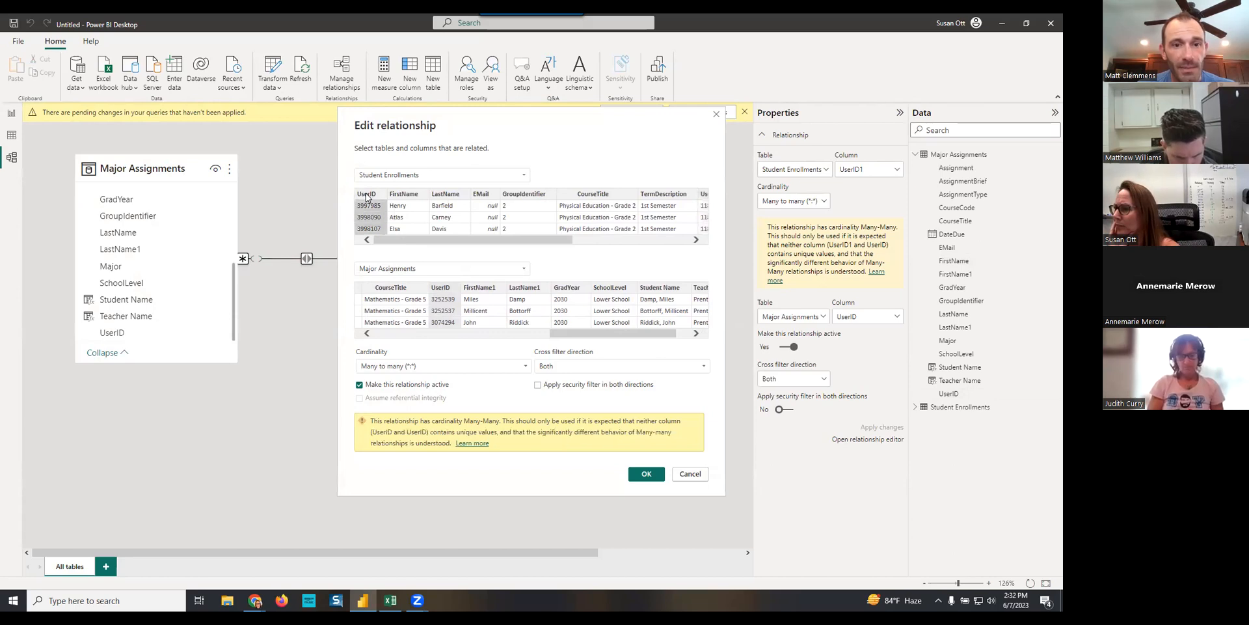
pyautogui.click(647, 474)
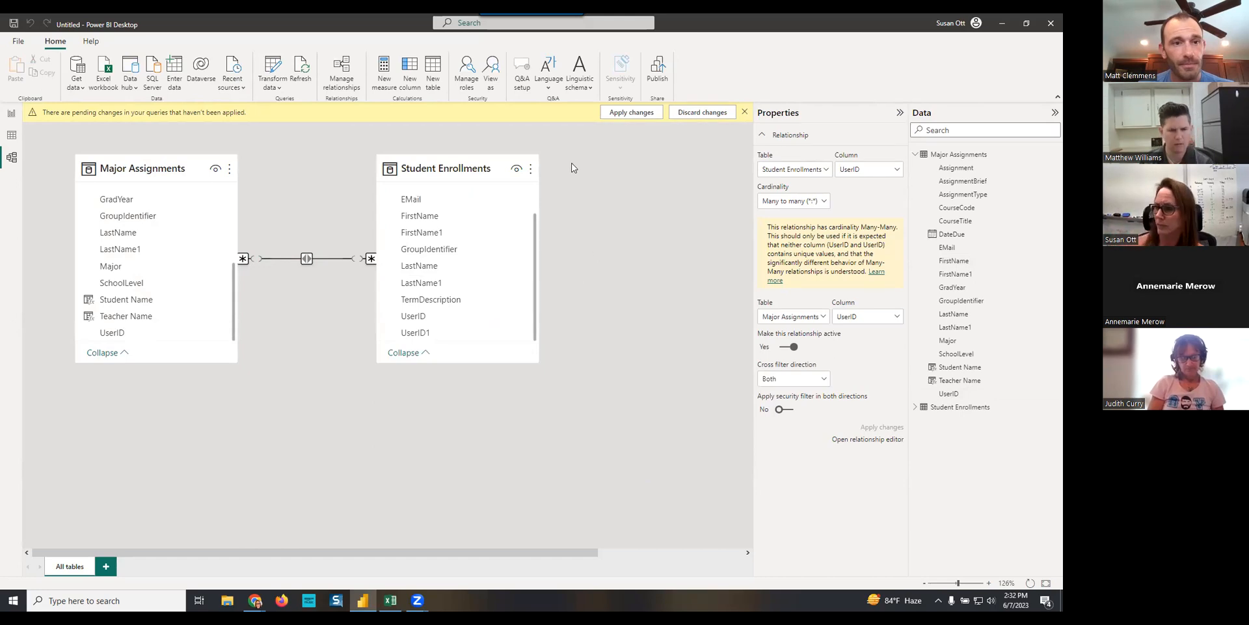
# - Filter the report's CourseTitle slicer to MATH AP Calculus AB and select the 4/20/23 total in the matrix
pyautogui.click(13, 112)
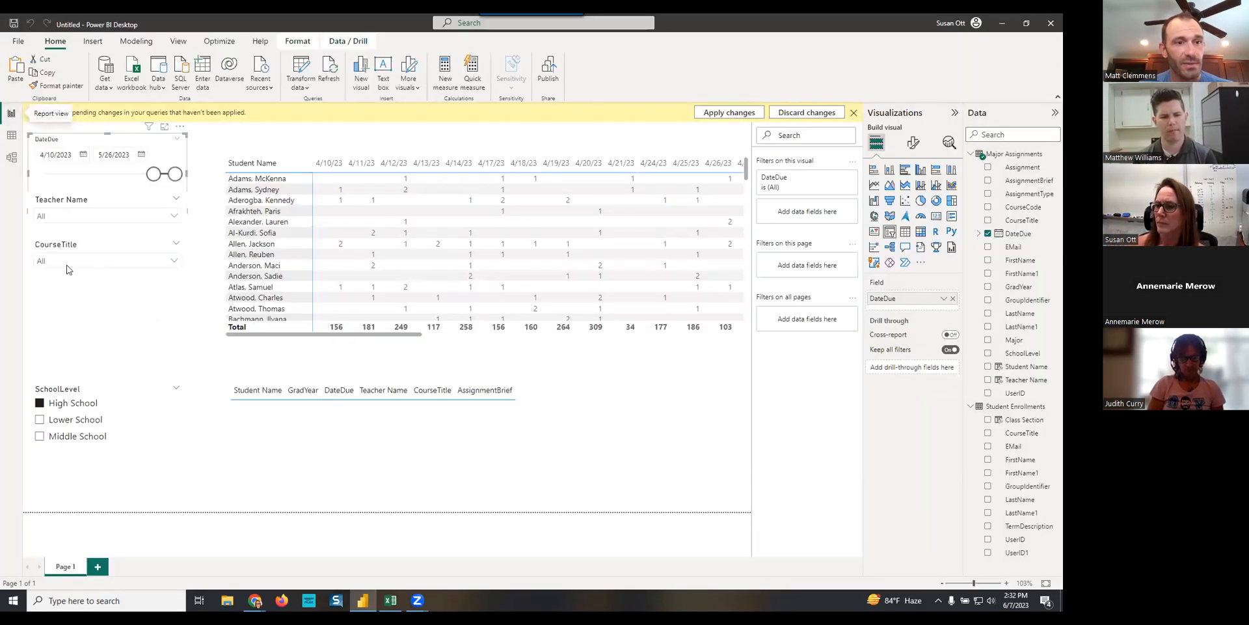
pyautogui.click(173, 263)
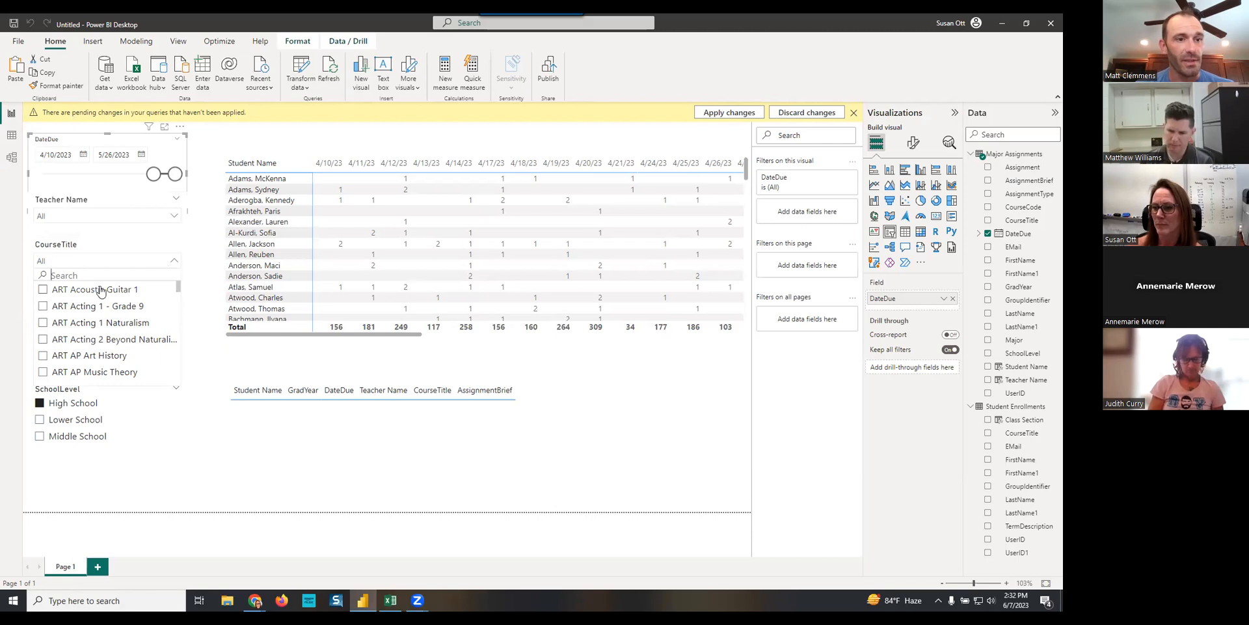
pyautogui.write('ap')
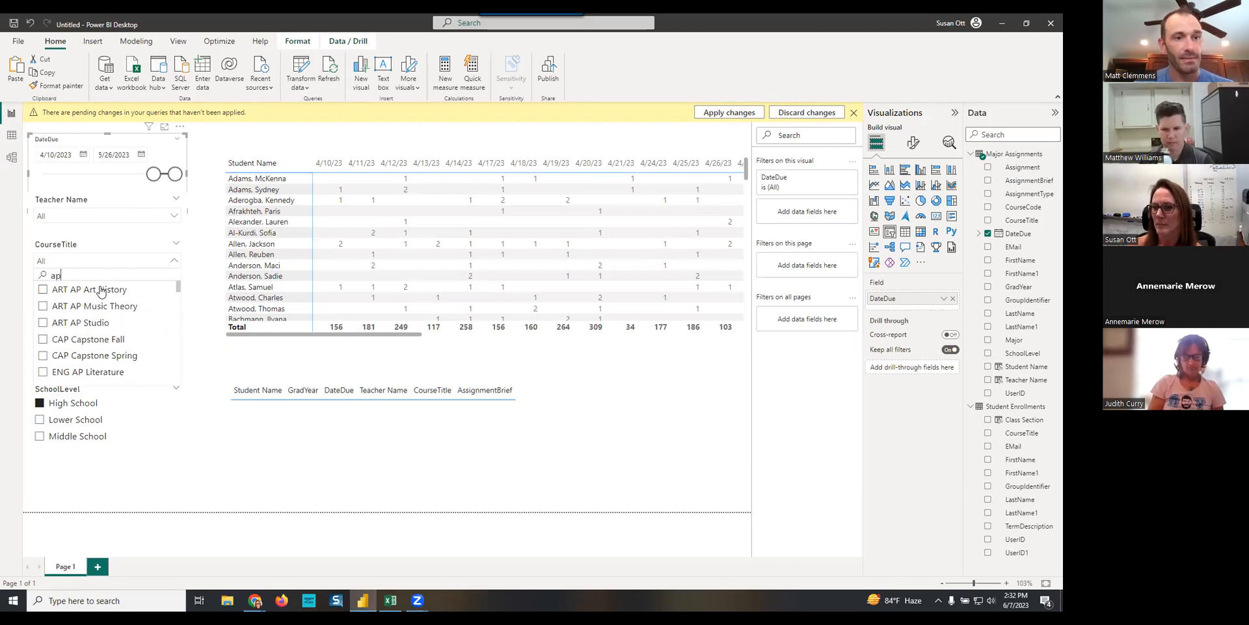
pyautogui.write(' cal')
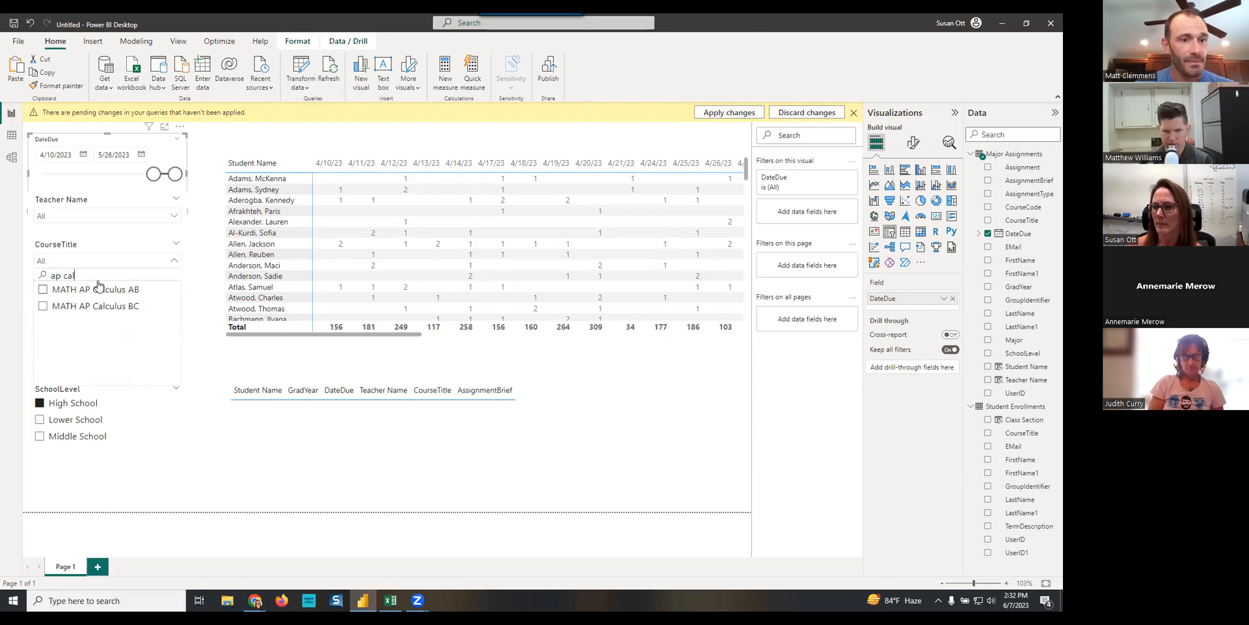
pyautogui.click(43, 289)
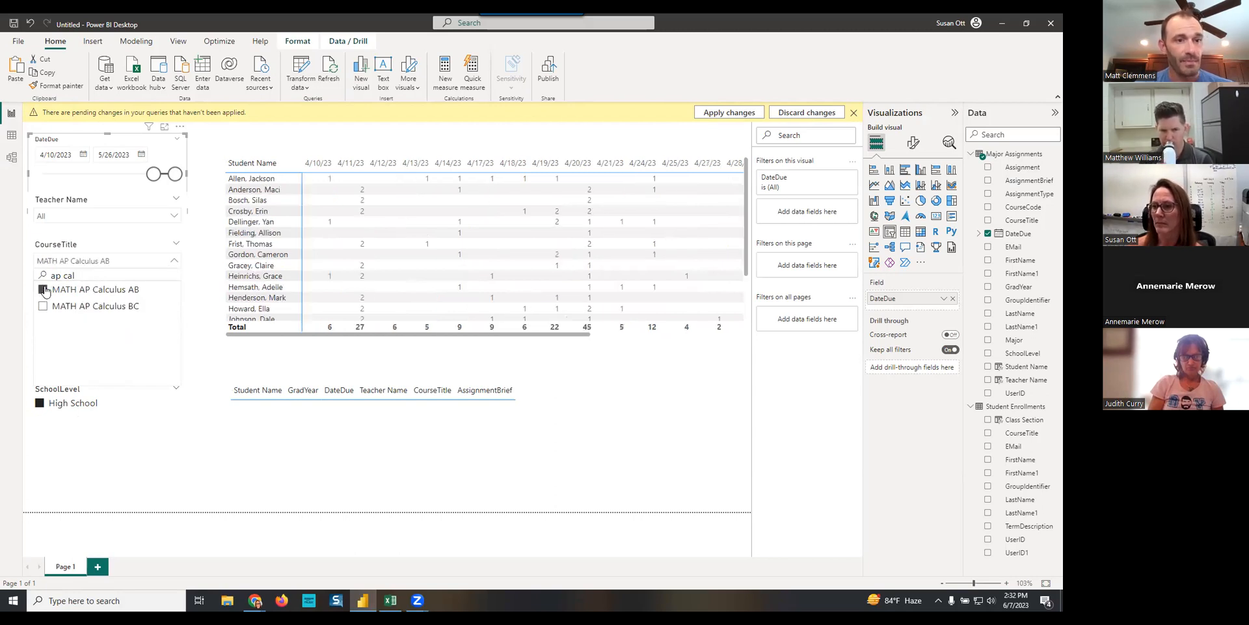
pyautogui.click(196, 308)
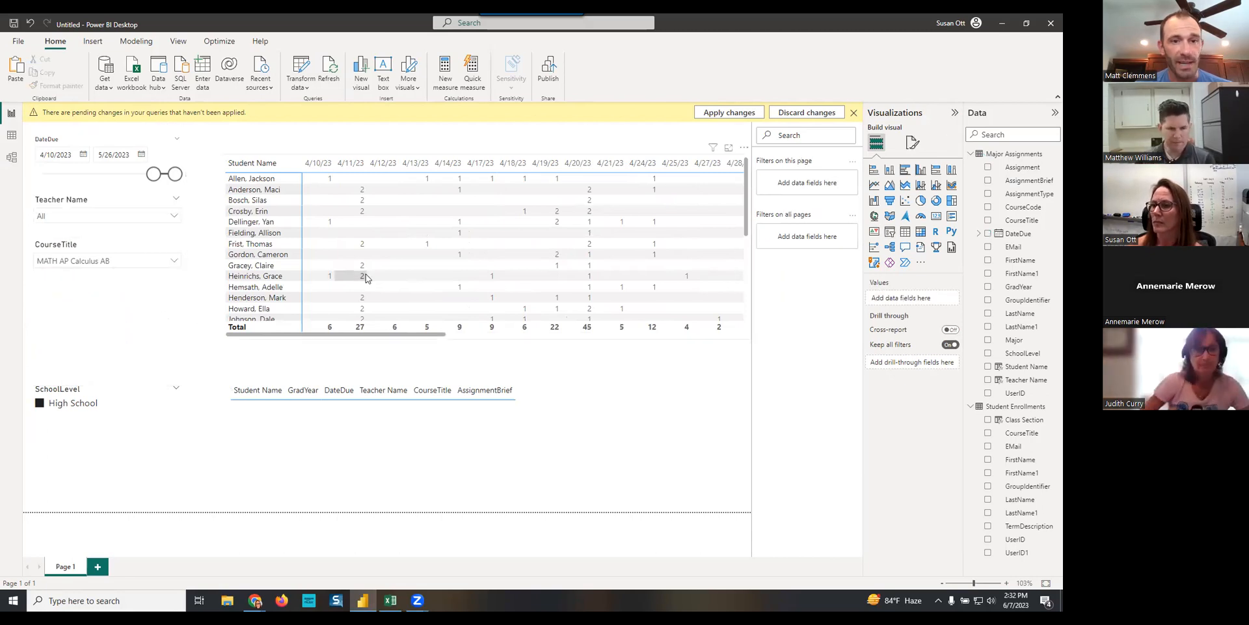
pyautogui.click(587, 328)
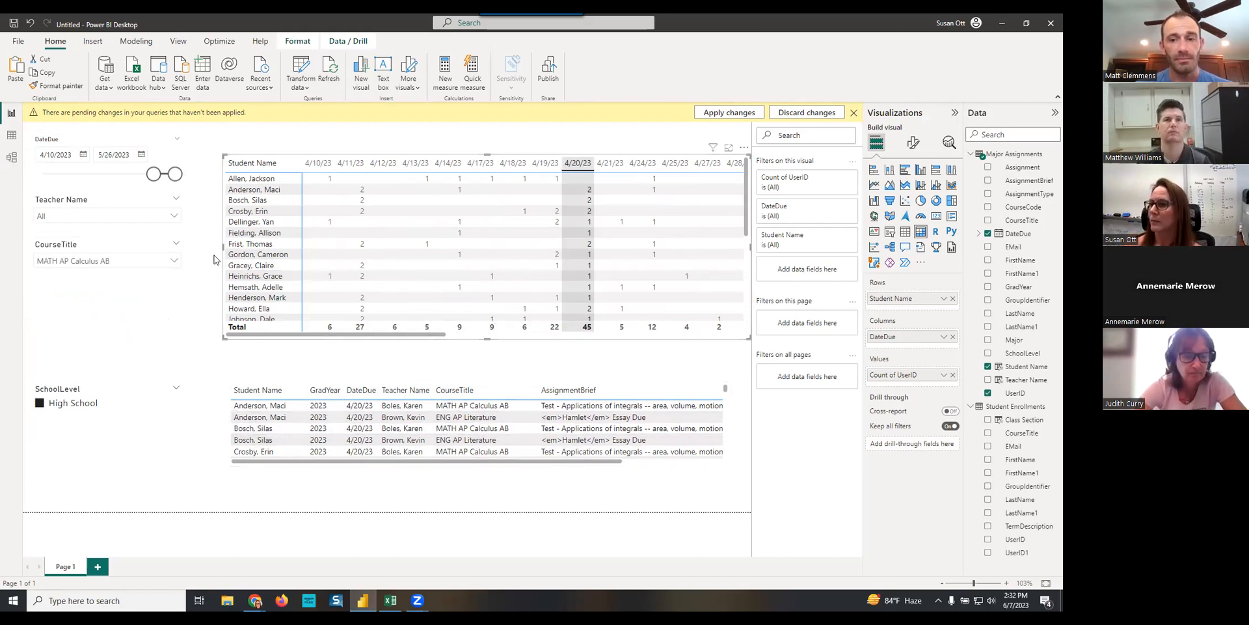
# - Save the report in Downloads as Major Test Calendar, choosing to apply the pending query changes
pyautogui.click(13, 23)
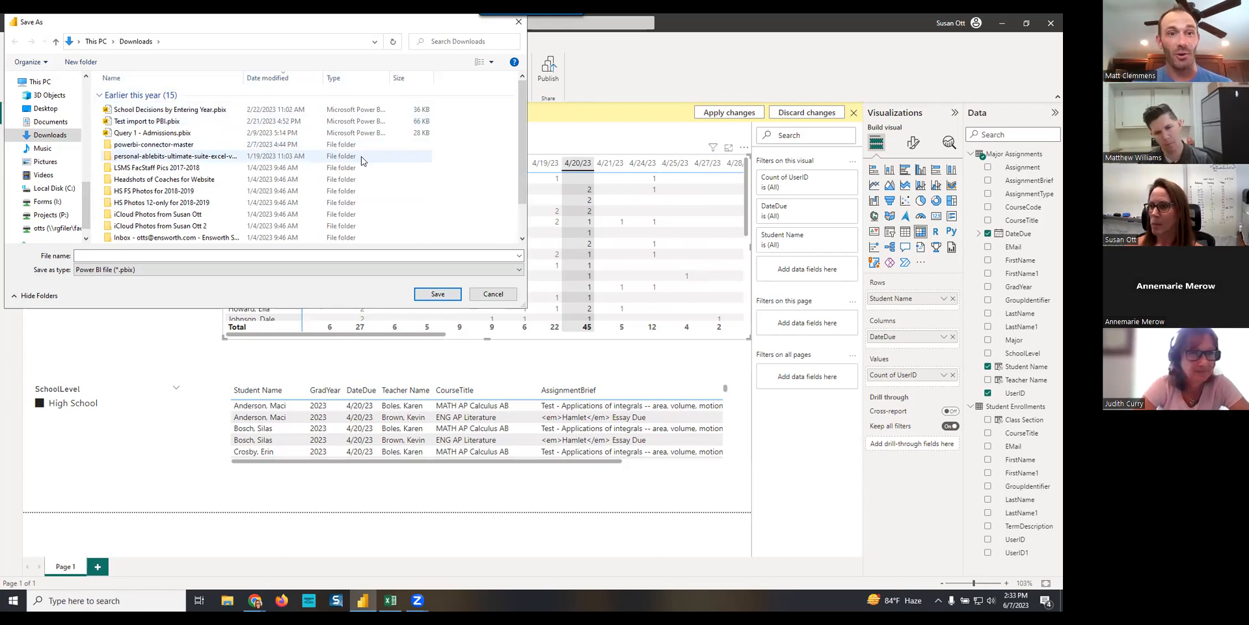
pyautogui.click(518, 22)
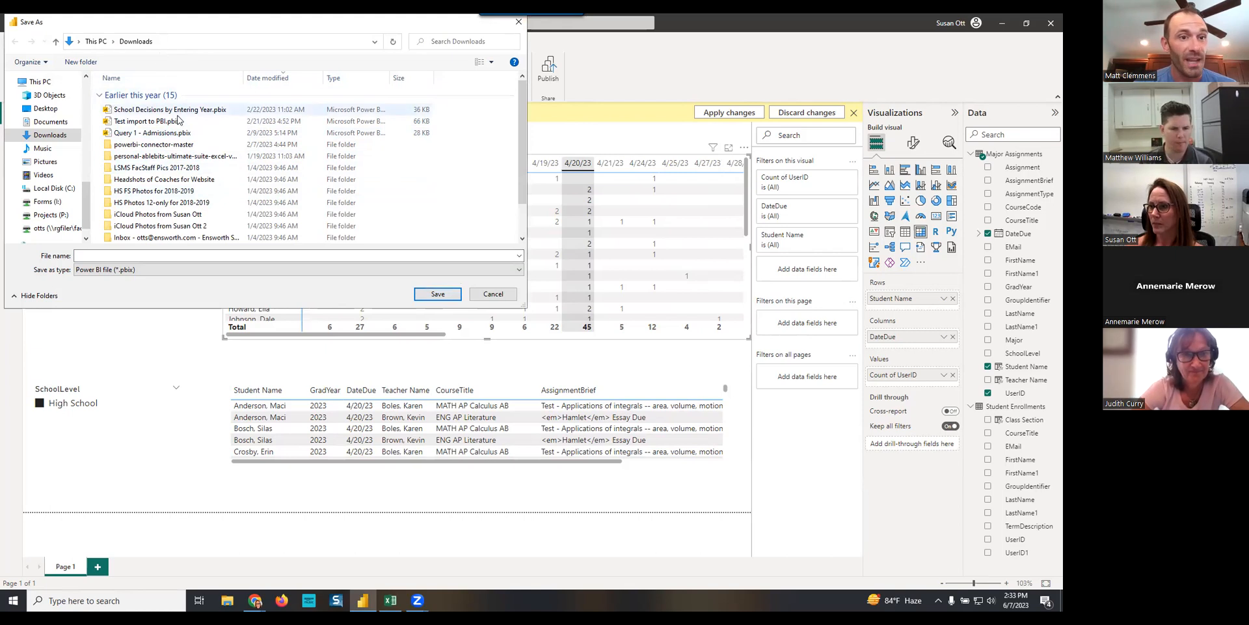
pyautogui.click(137, 255)
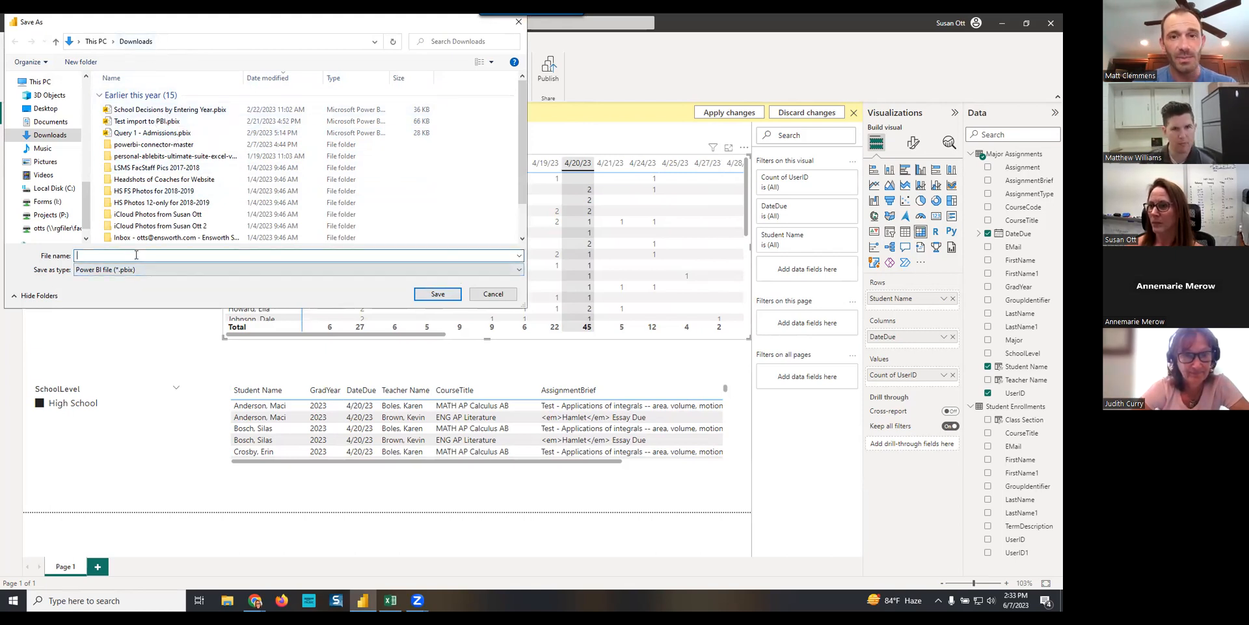
pyautogui.write('Major Test Calendar')
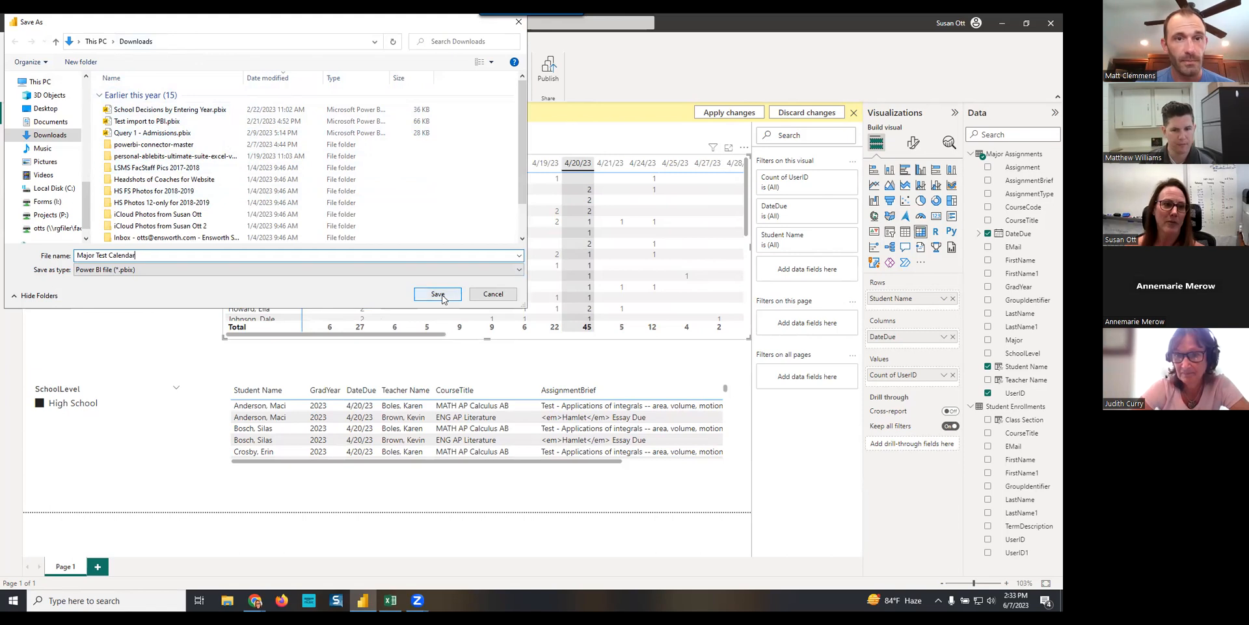
pyautogui.click(445, 294)
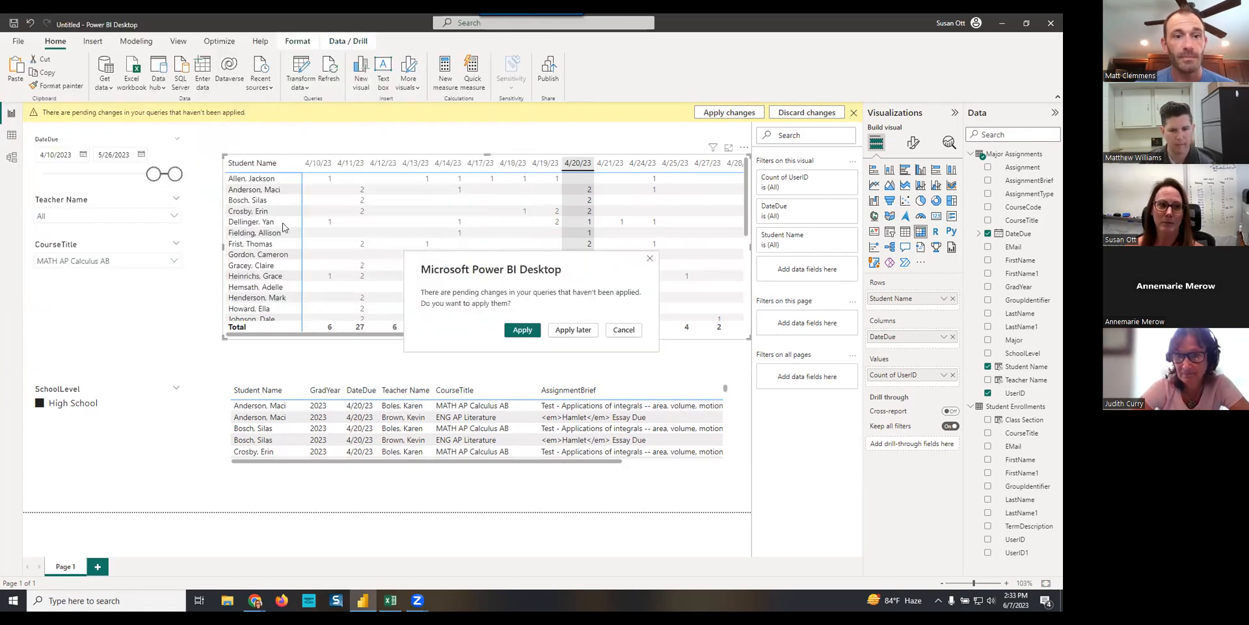
pyautogui.click(523, 330)
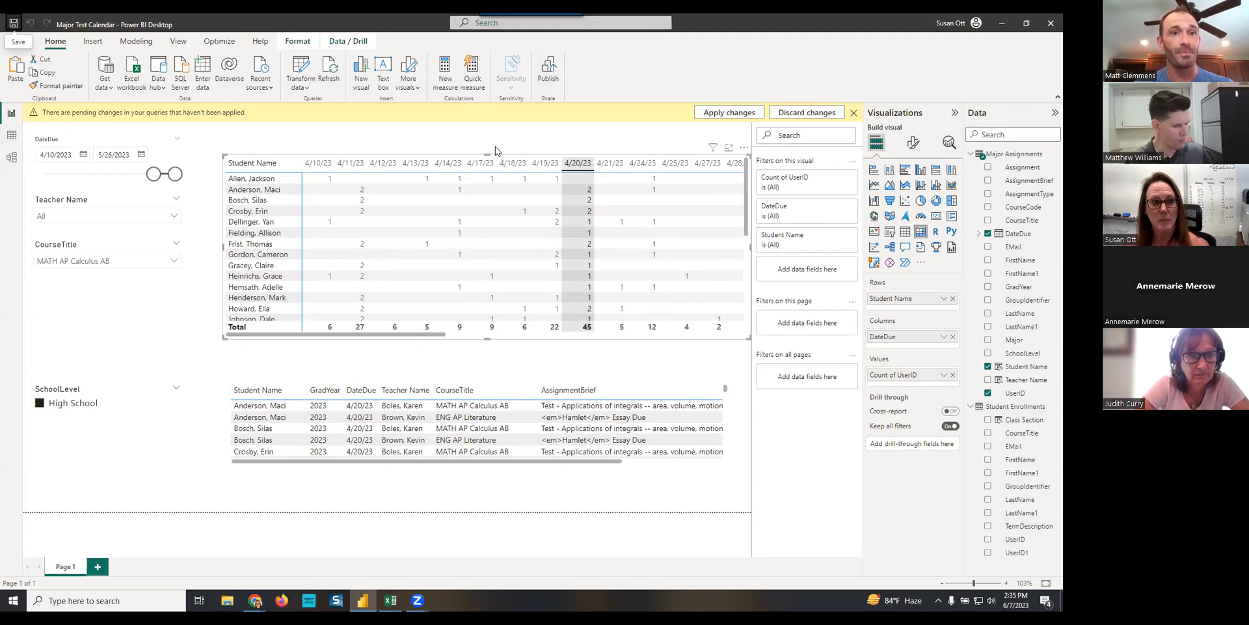
# - Save the Major Test Calendar report again and apply the remaining query changes
pyautogui.click(14, 24)
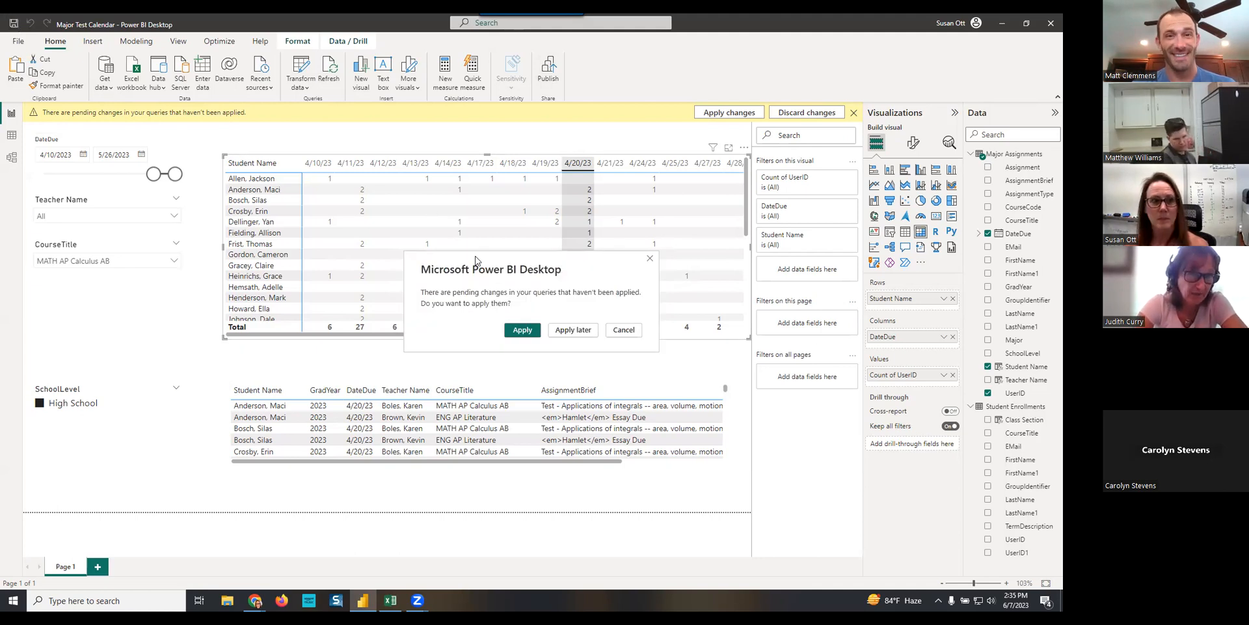
pyautogui.click(521, 331)
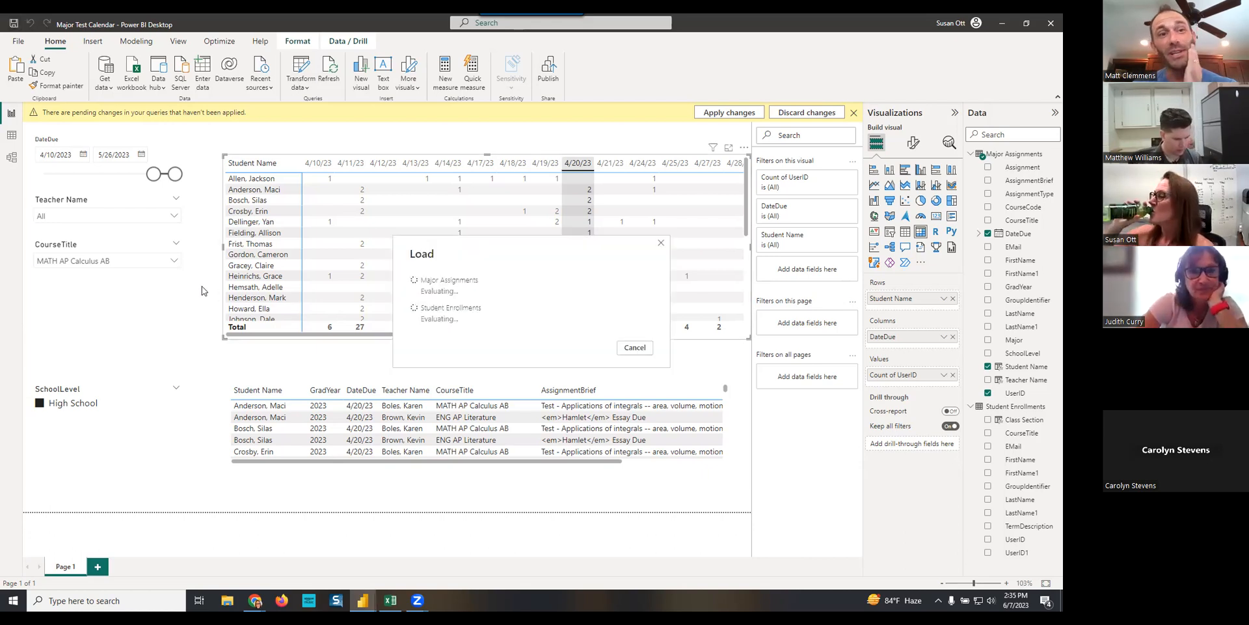